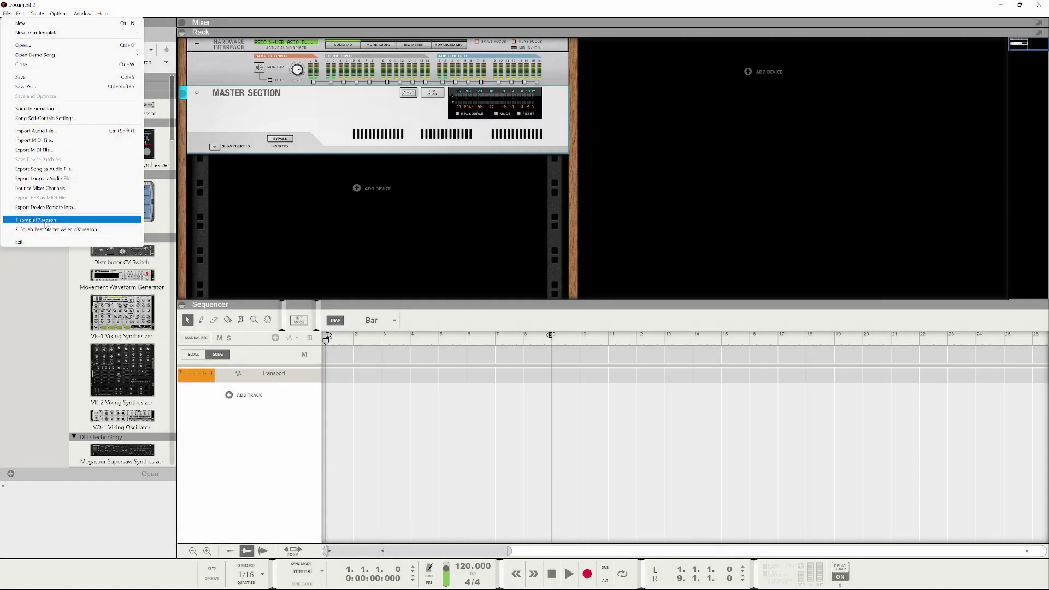
- Open the recent song sample17.reason, dismissing the missing-plugin notice, and show its rack
left_click(45, 221)
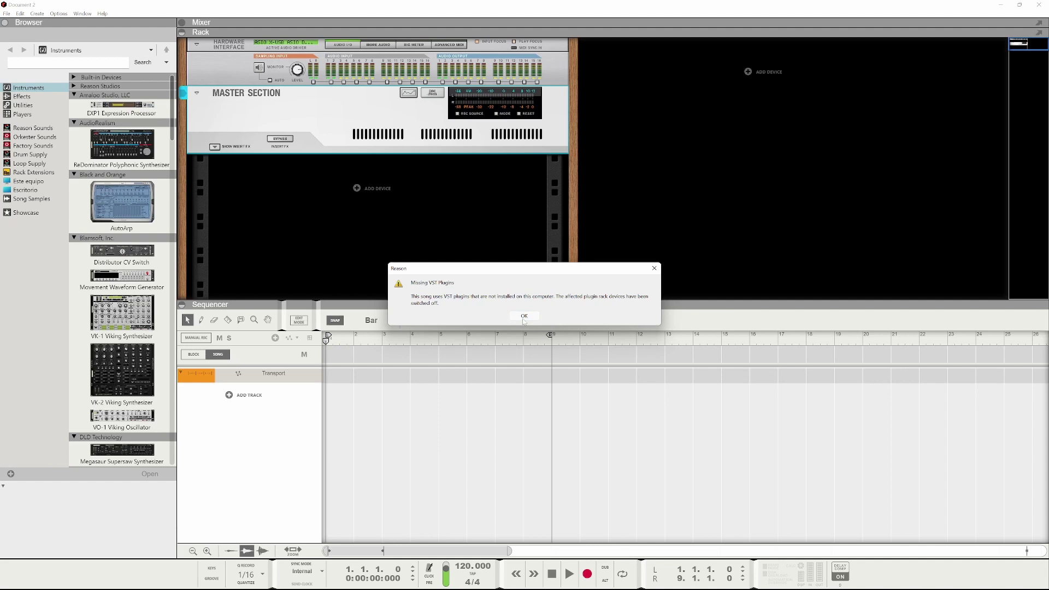
left_click(524, 316)
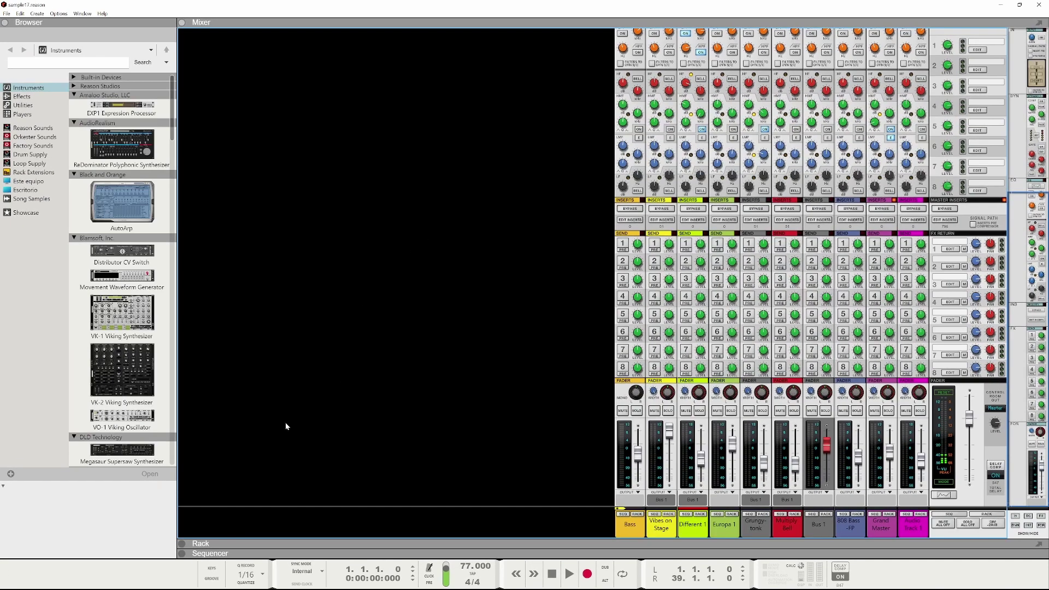
left_click(394, 540)
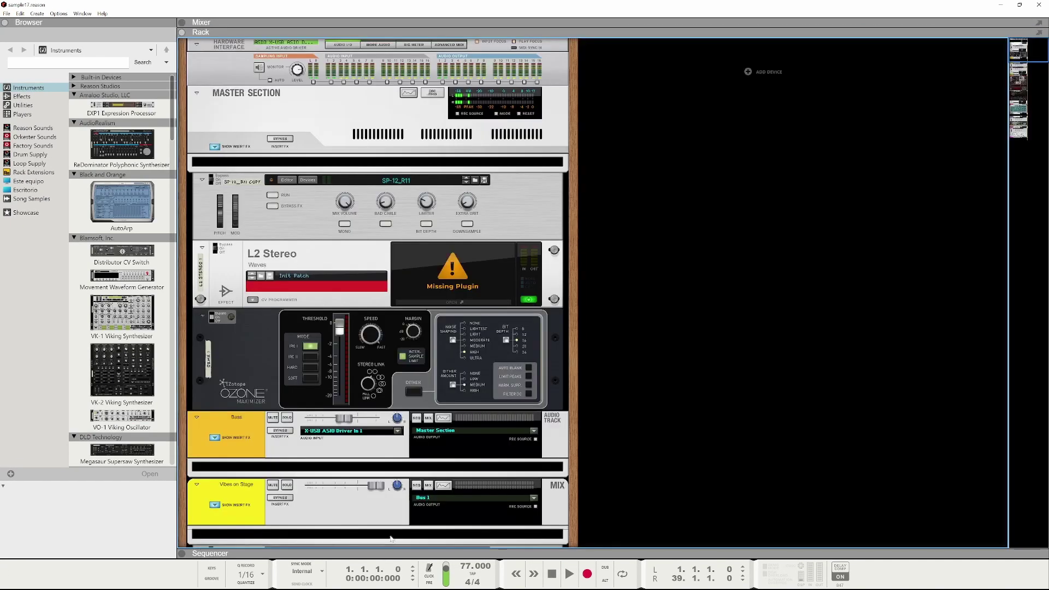
- Delete the missing Waves L2 Stereo plugin from the Master Section's insert effects in the rack
left_click(289, 266)
key("Delete")
key("Return")
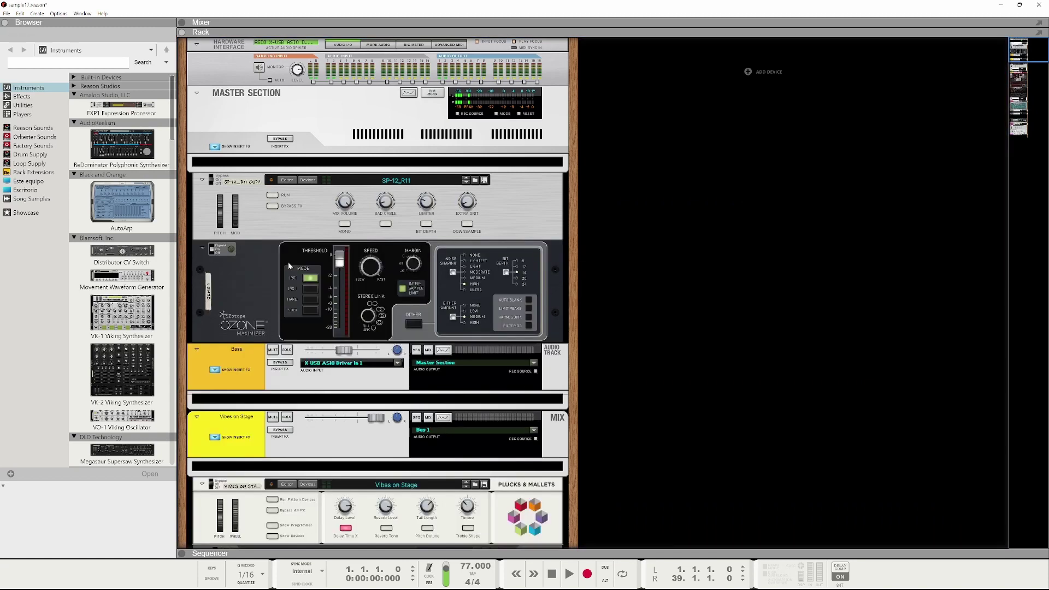
- Enlarge the sequencer over the rack so that it fills the work area and shows the song's tracks
scroll(315, 279, "down", 5)
scroll(304, 404, "down", 4)
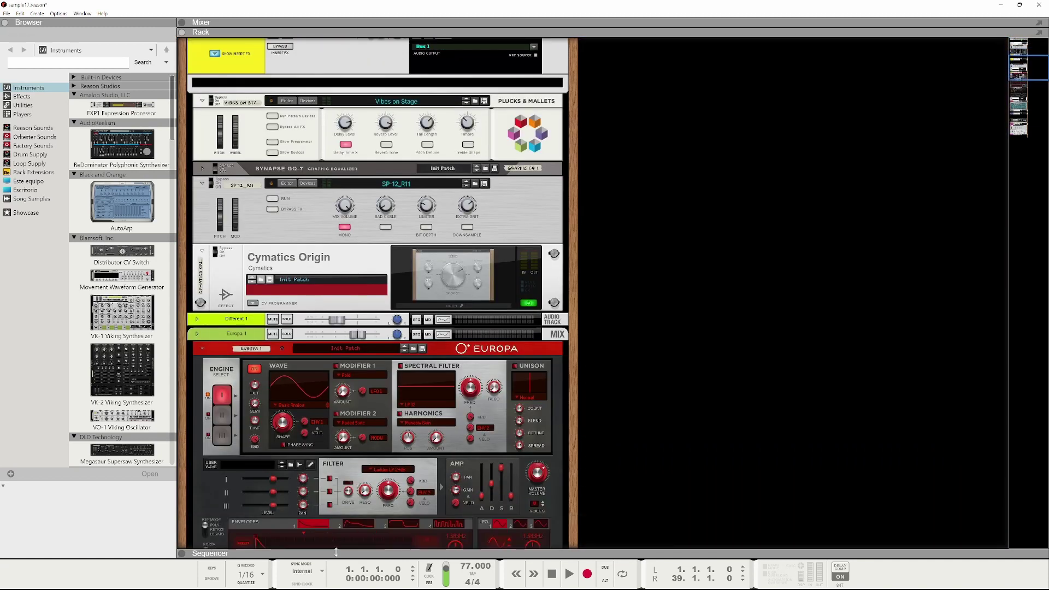
left_click_drag(381, 552, 396, 42)
scroll(429, 259, "down", 6)
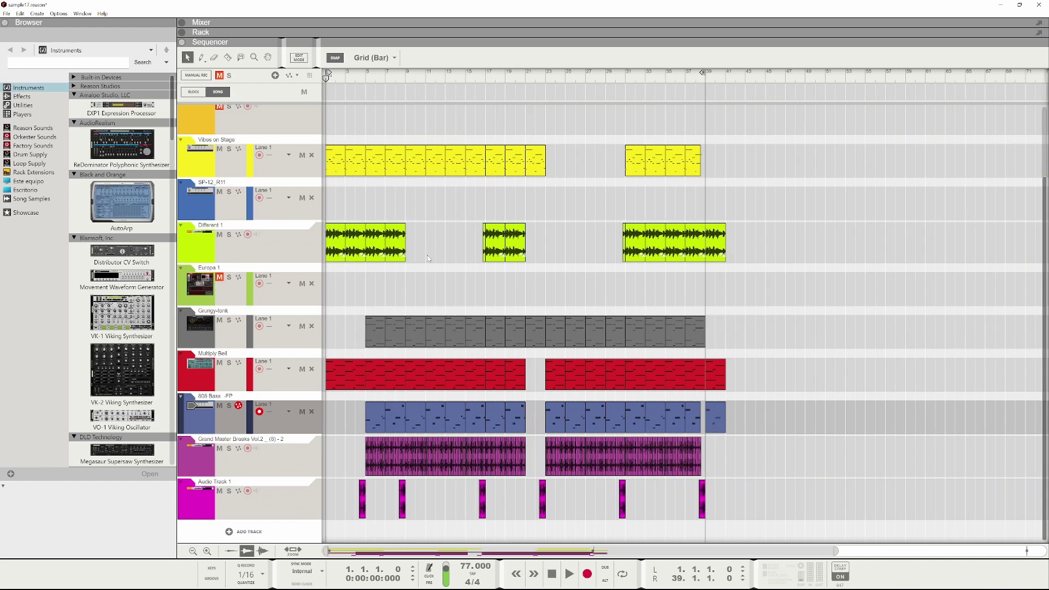
- Solo the Vibes on Stage track and play its opening bars from the song start
left_click(298, 156)
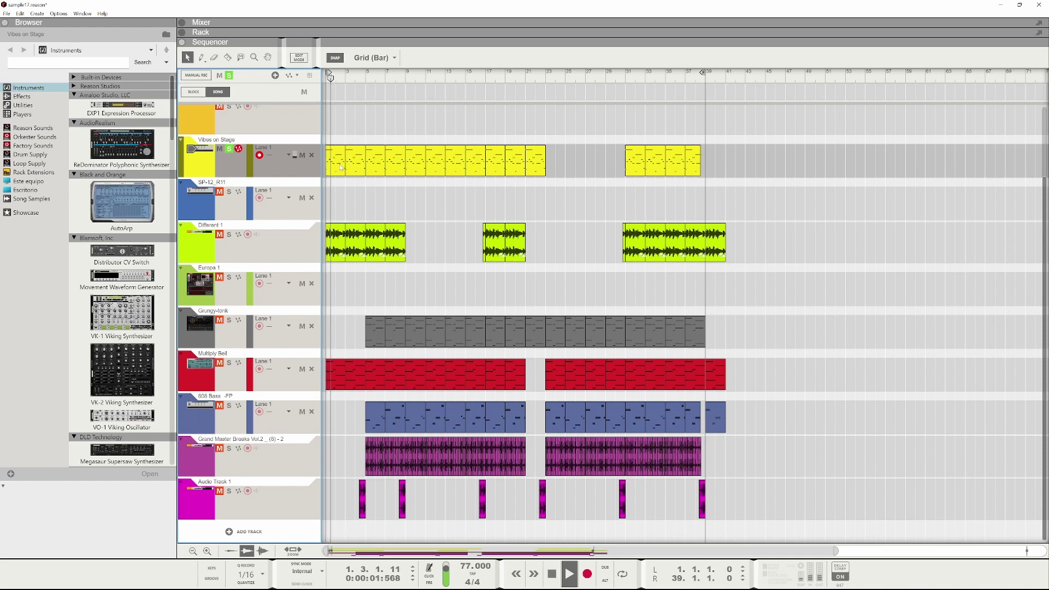
key("alt+space")
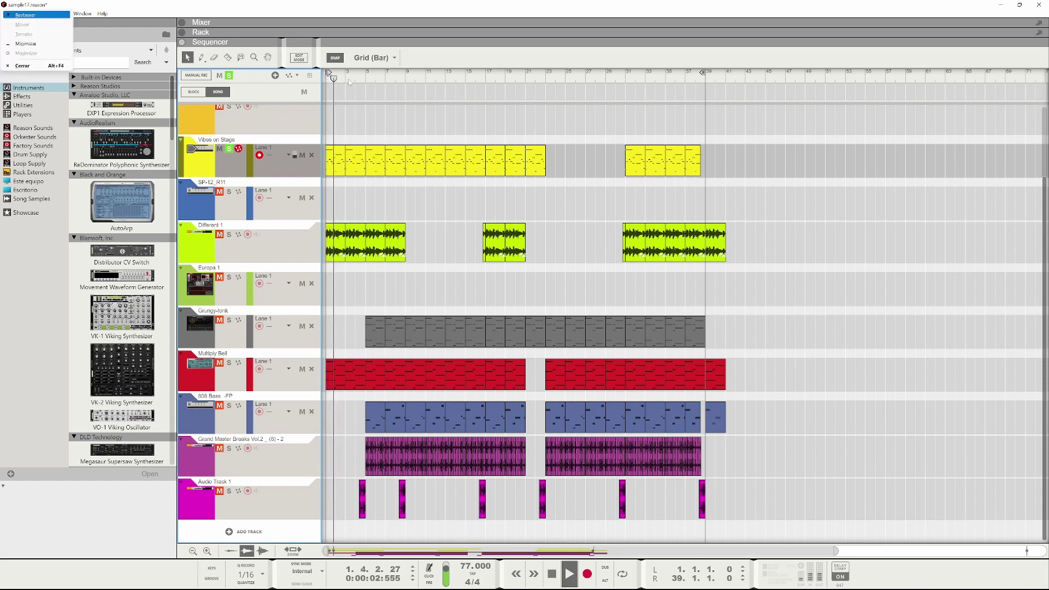
left_click(355, 130)
key("space")
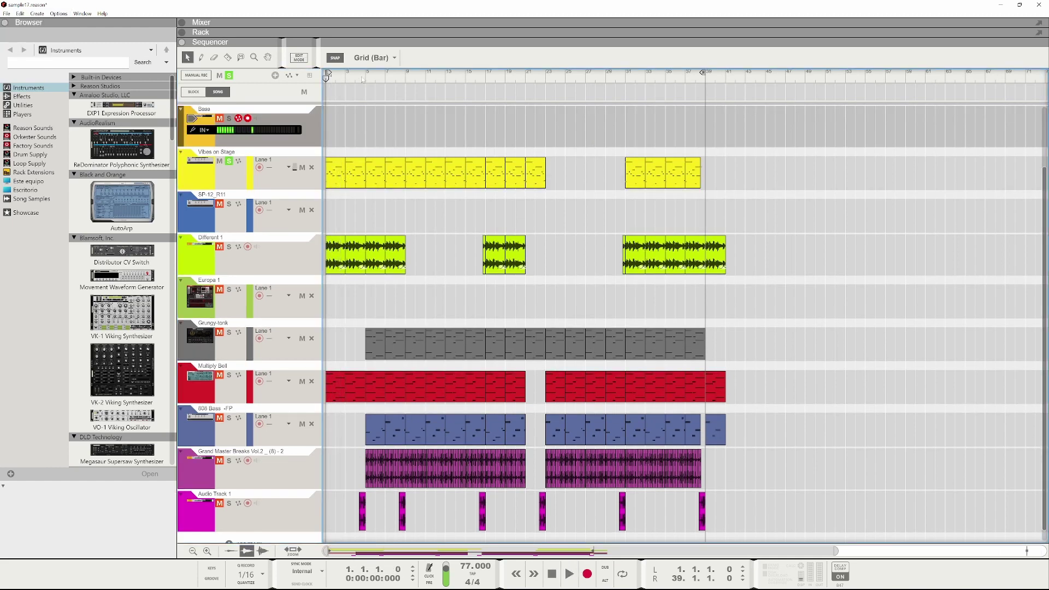
- Set the loop to the first 808 Bass clip, from bar 5 to bar 7, and start looped playback
scroll(382, 476, "down", 1)
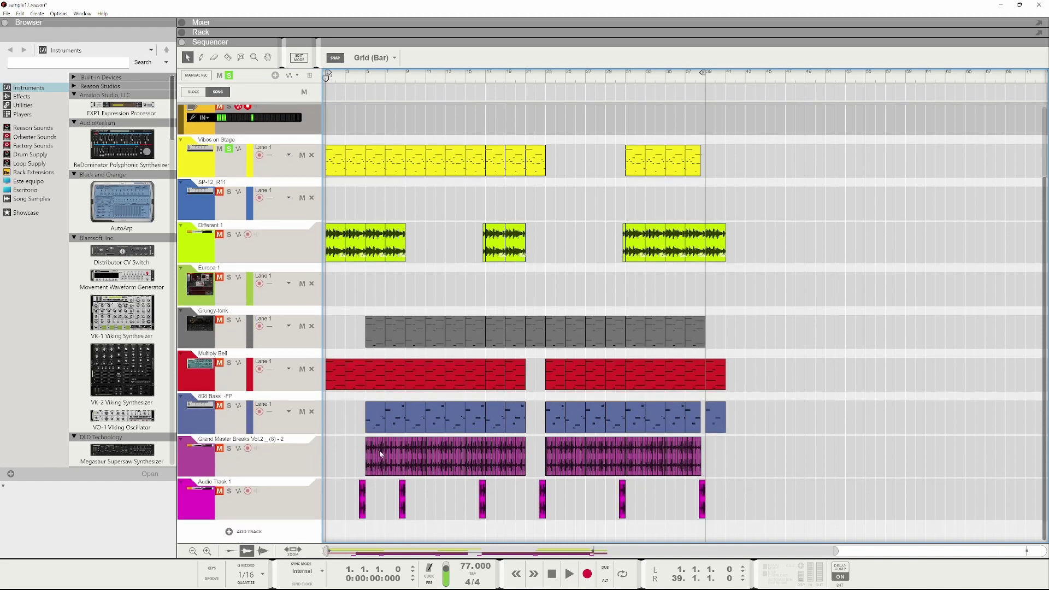
left_click(381, 453)
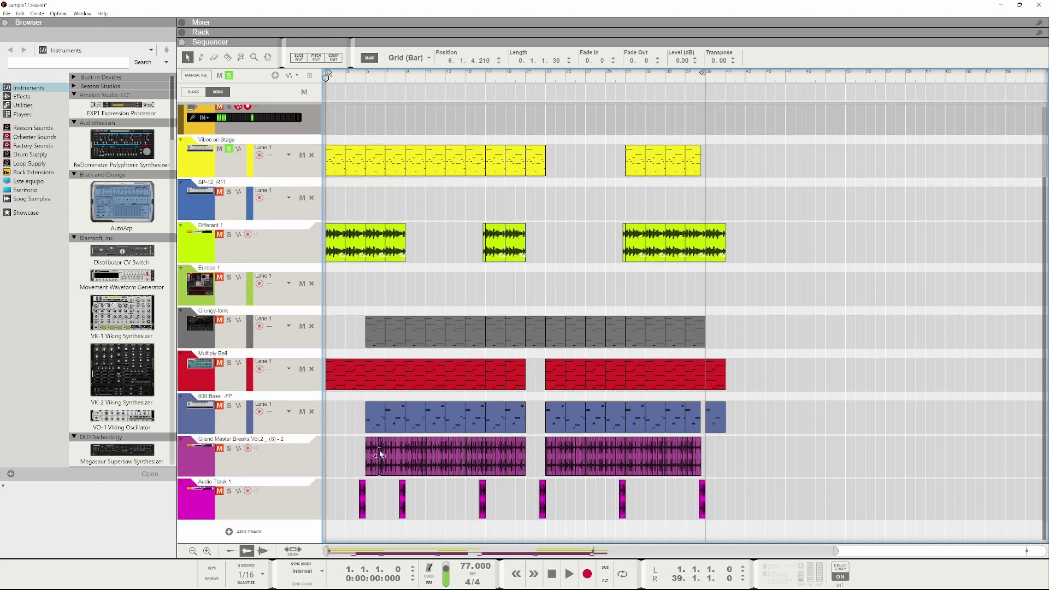
left_click(373, 415)
key("p")
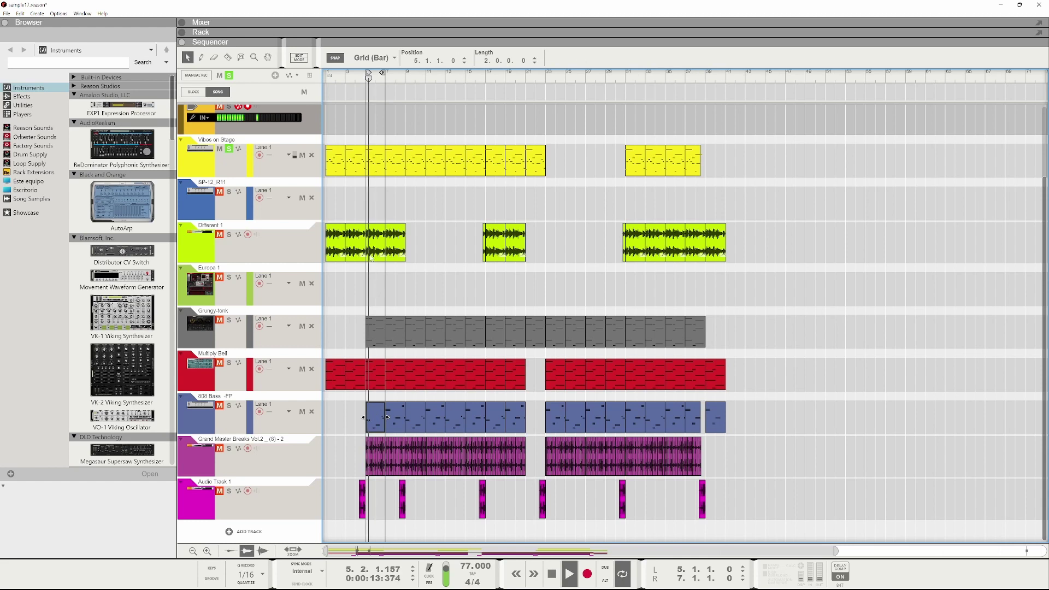
- Solo the Different 1 audio track together with Vibes on Stage and listen to both in the loop
scroll(371, 259, "up", 6)
scroll(402, 241, "up", 2)
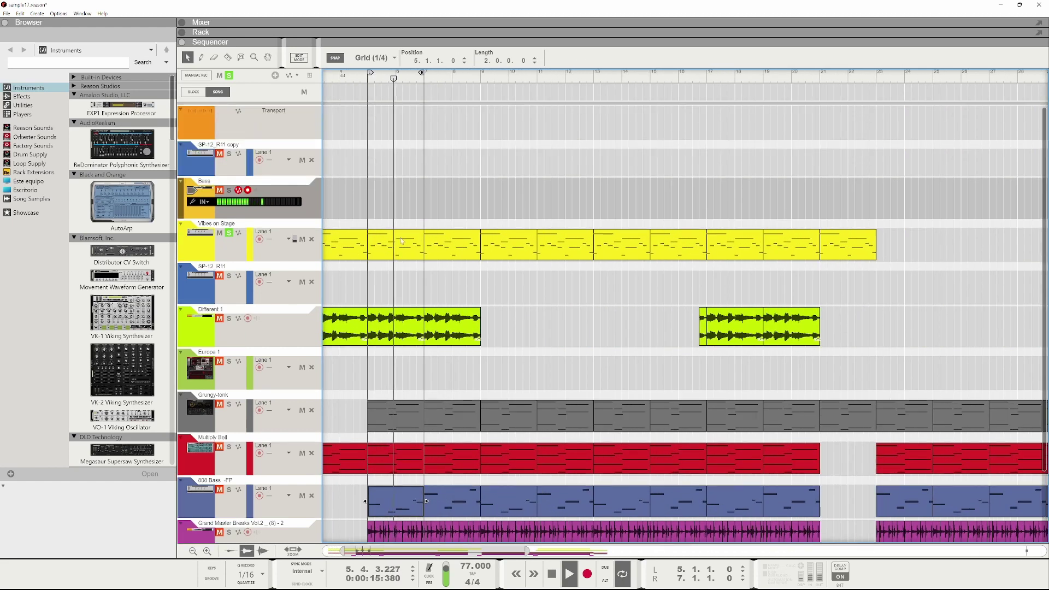
scroll(401, 239, "up", 3)
scroll(400, 237, "down", 5)
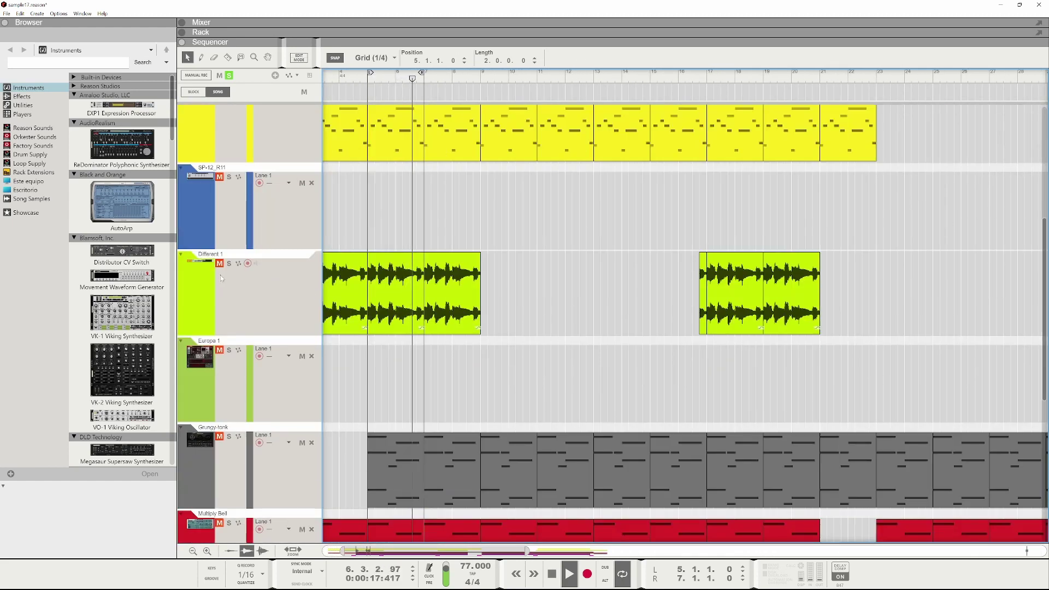
left_click(228, 264)
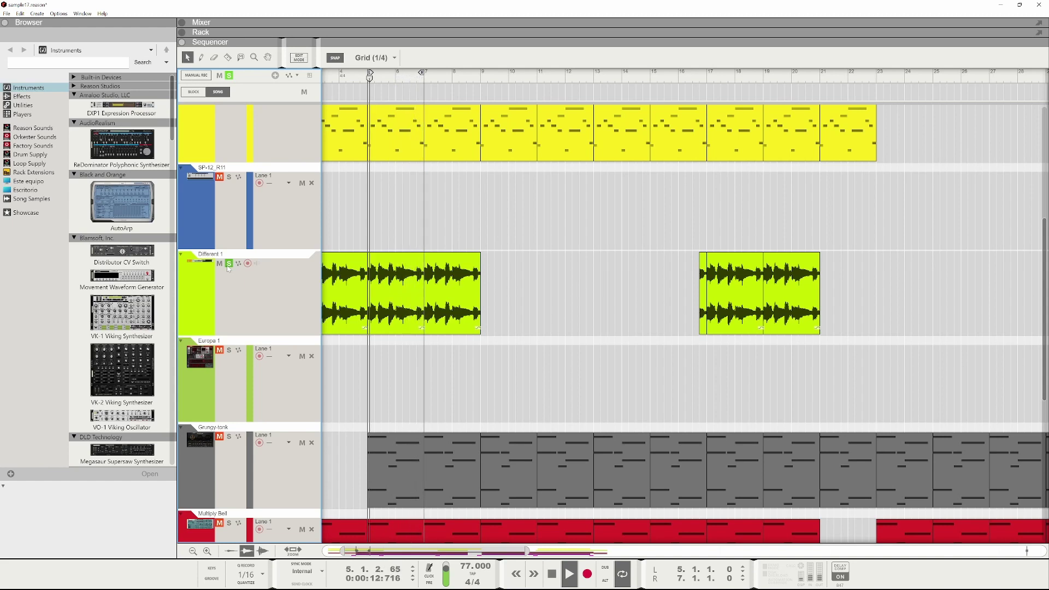
key("space")
- In the Vibes on Stage clip at bar 5, lower the five C4 and C#4 notes by two semitones and play the loop
double_click(423, 127)
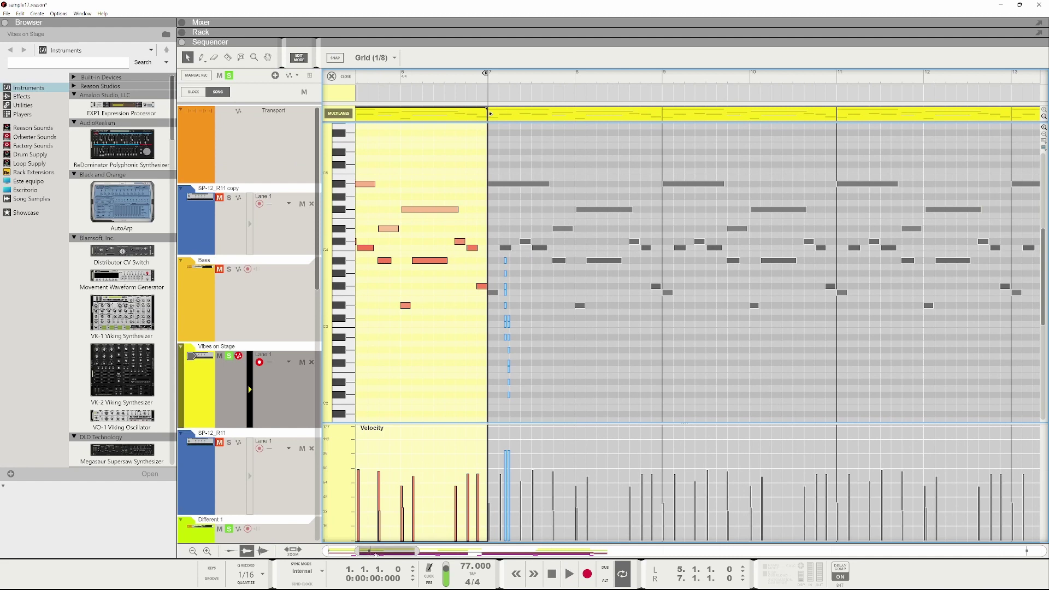
left_click_drag(374, 553, 352, 549)
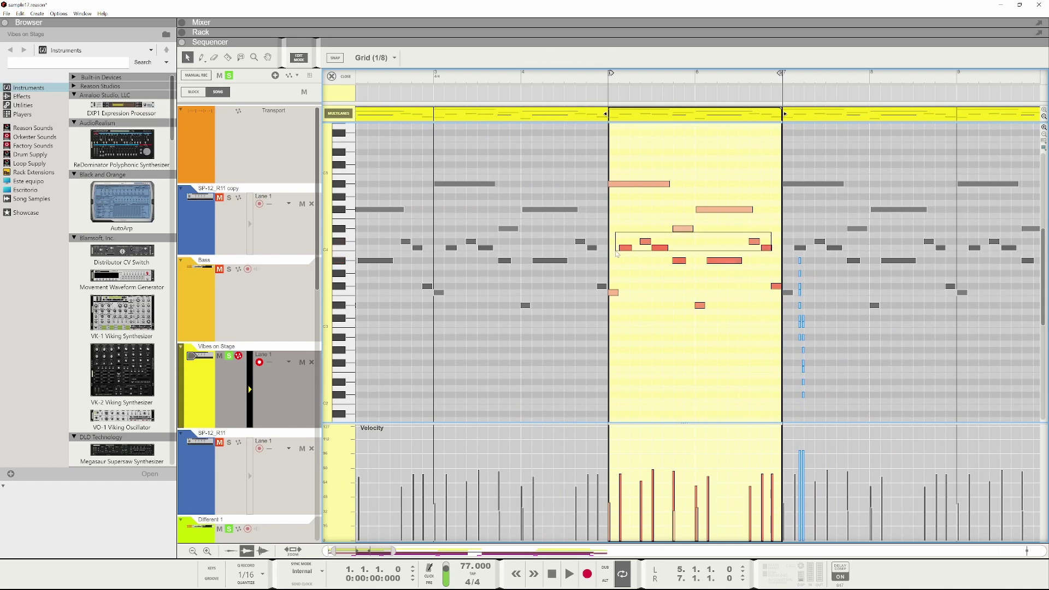
left_click_drag(618, 254, 616, 255)
key("Down")
key("Down")
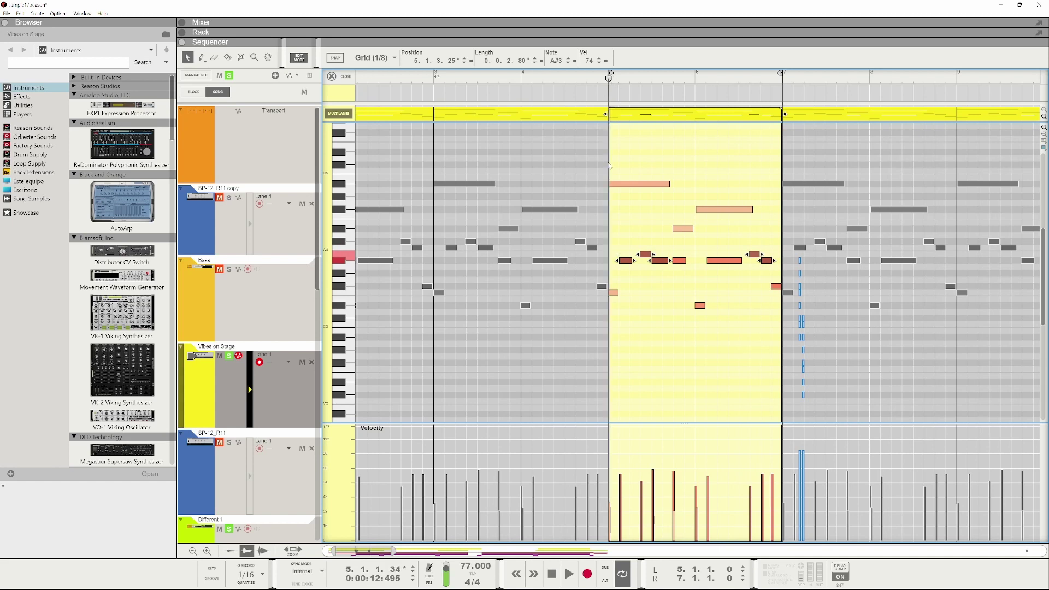
key("space")
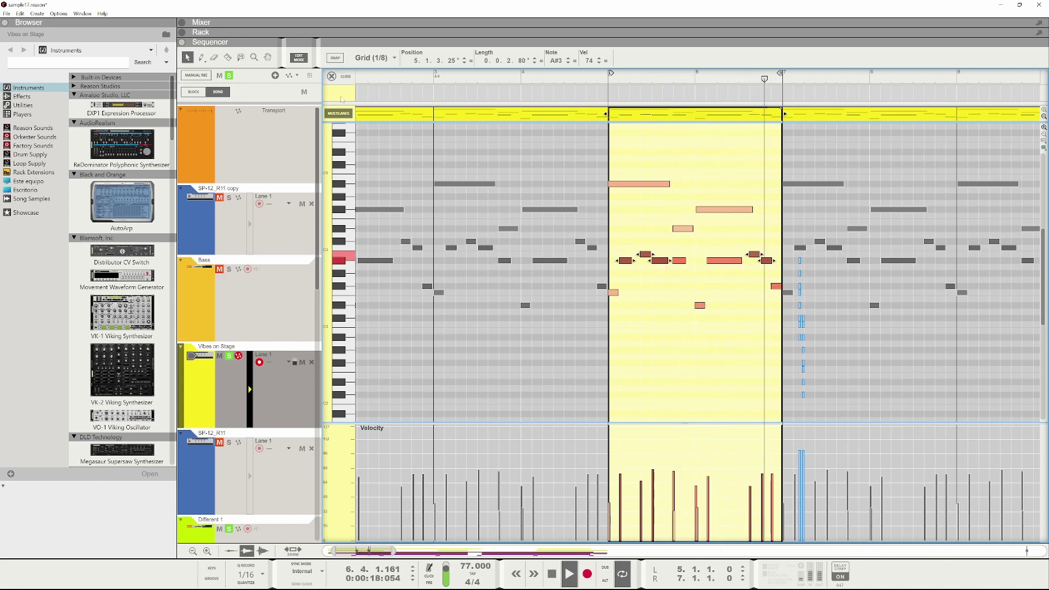
- Change the track color of Vibes on Stage to Plum
right_click(182, 408)
right_click(188, 420)
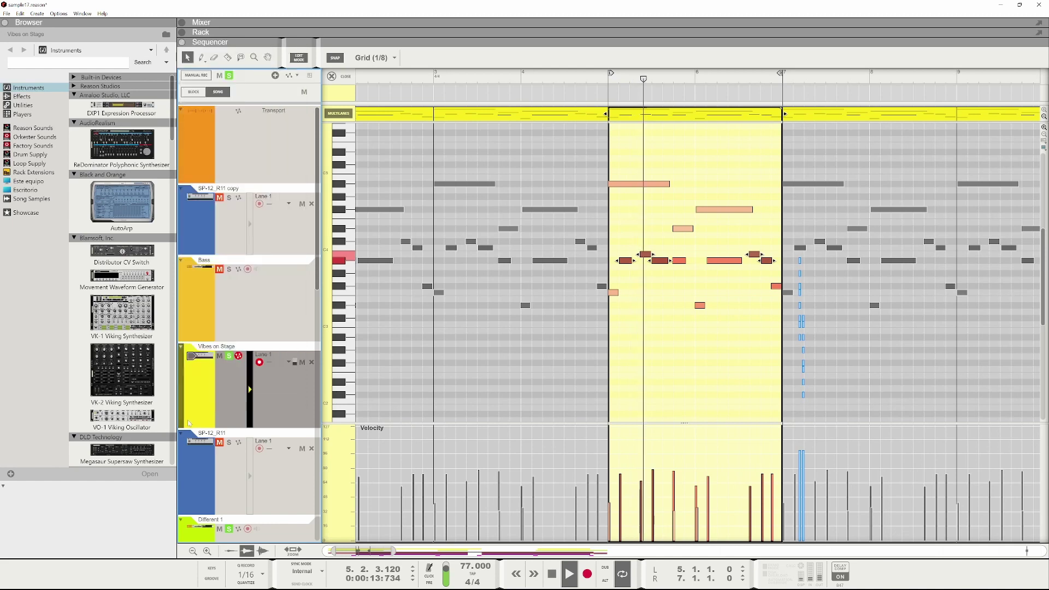
right_click(187, 420)
mouse_move(229, 261)
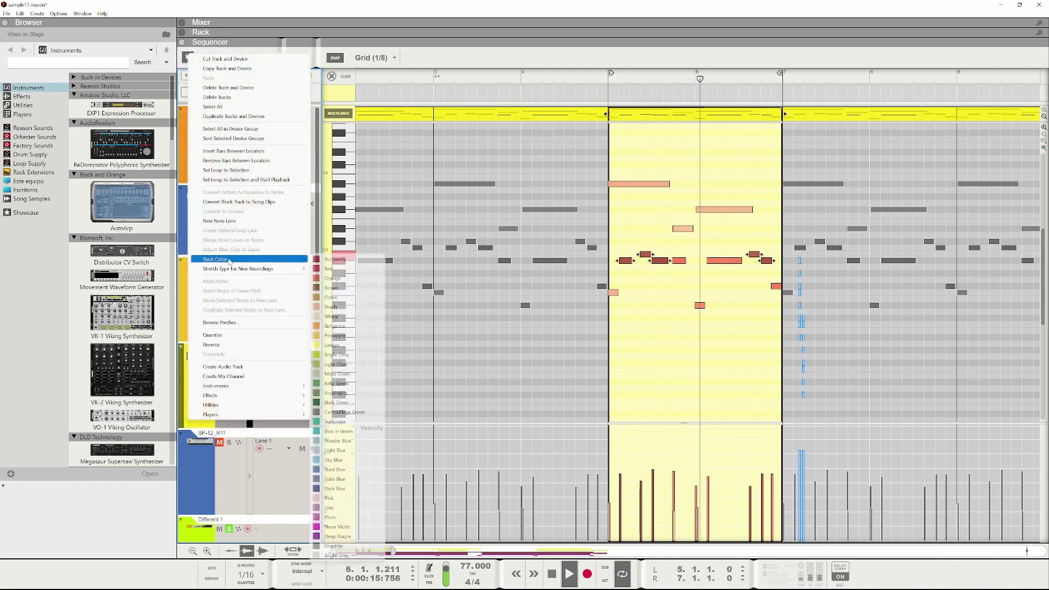
left_click(331, 517)
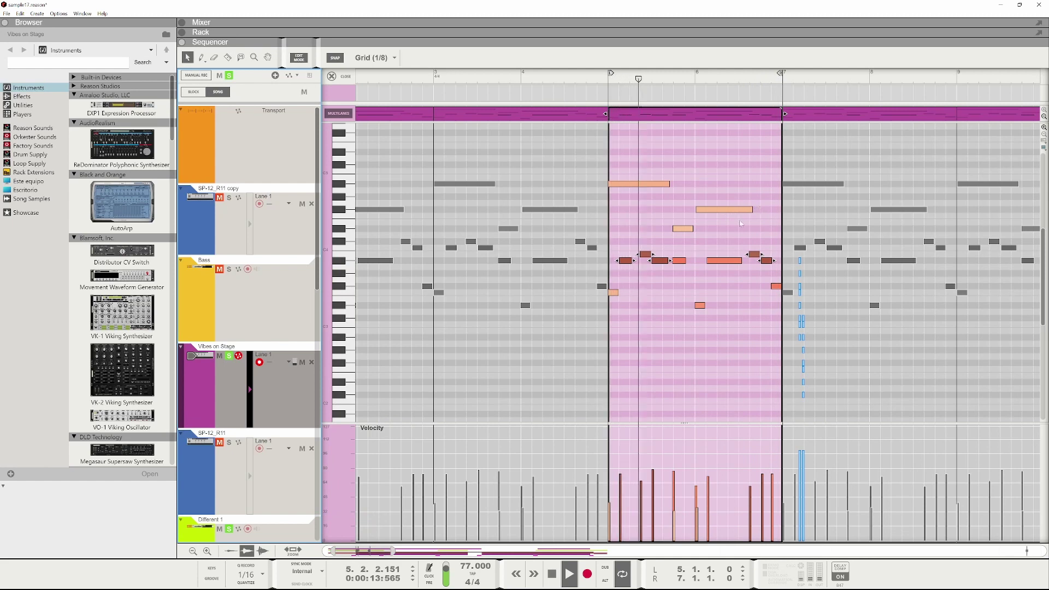
key("Up")
key("Up")
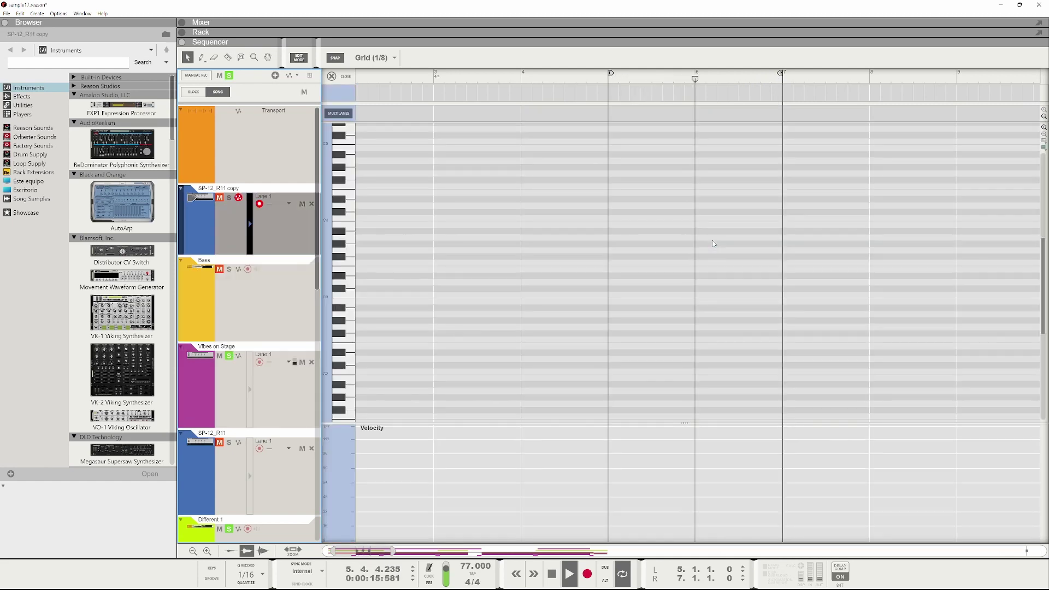
left_click(210, 392)
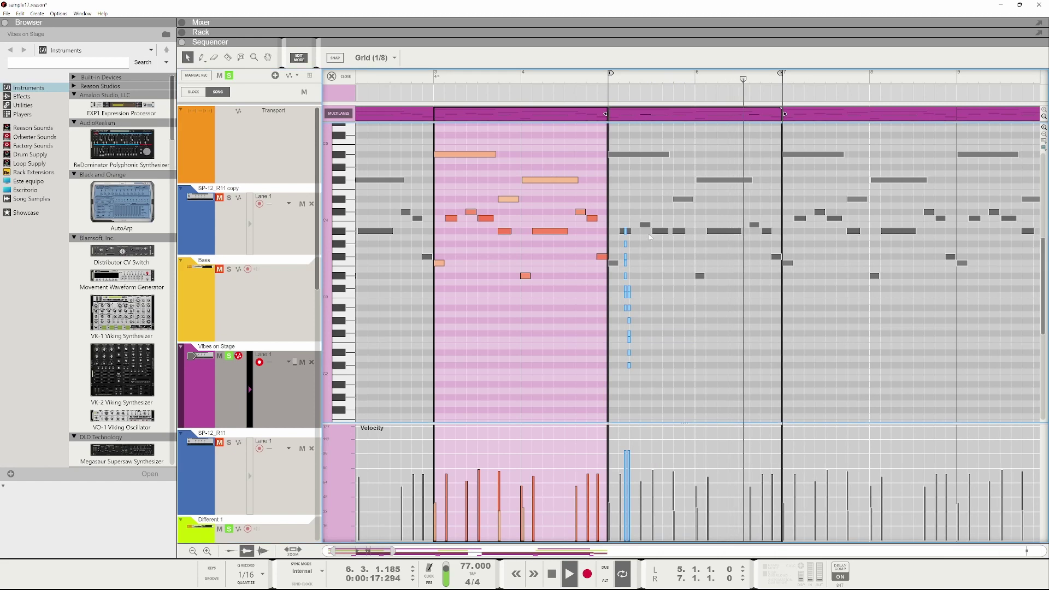
- In the looped Vibes on Stage clip, raise the five lowered notes by two semitones and lower them again to compare the pitches
left_click(664, 231)
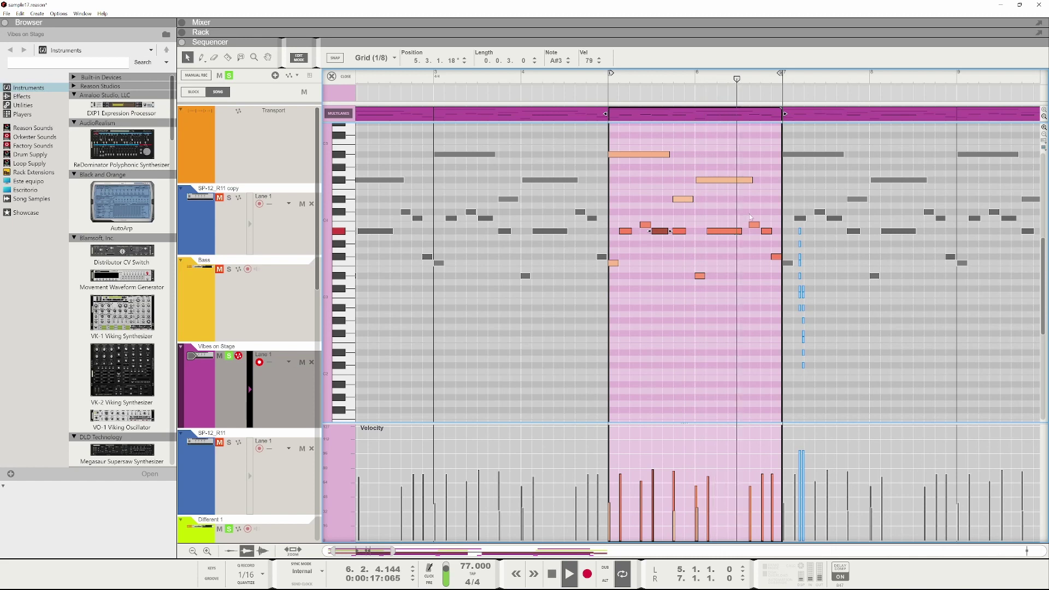
left_click_drag(747, 212, 768, 237)
left_click_drag(669, 217, 620, 240)
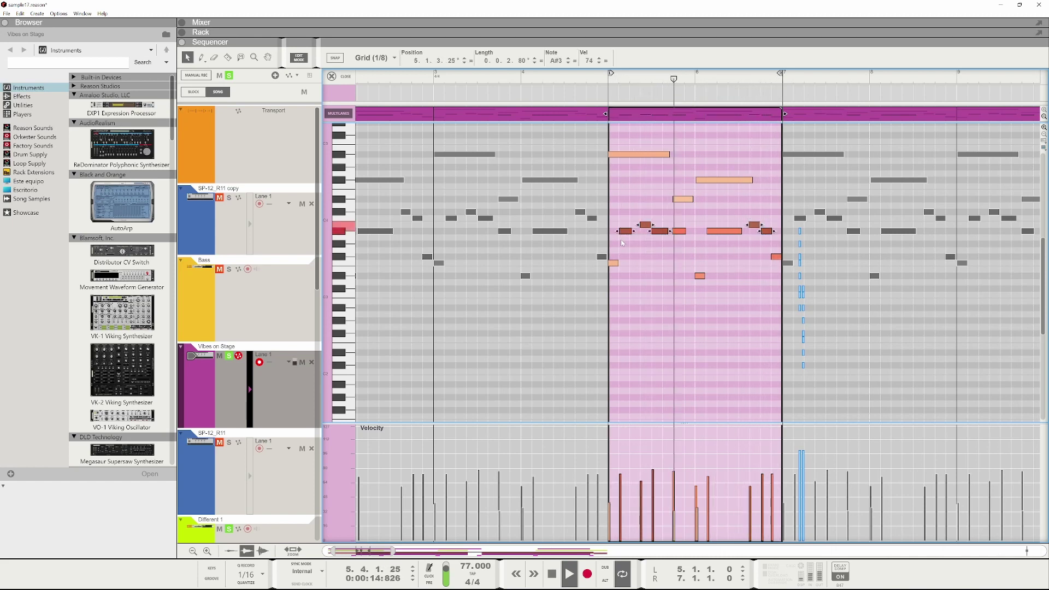
key("Up")
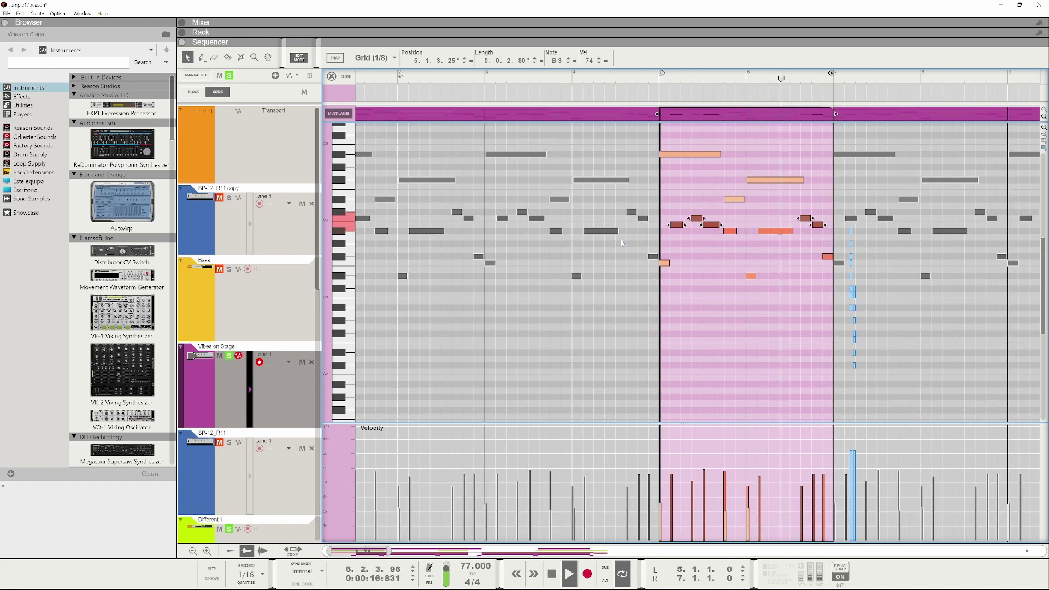
key("Up")
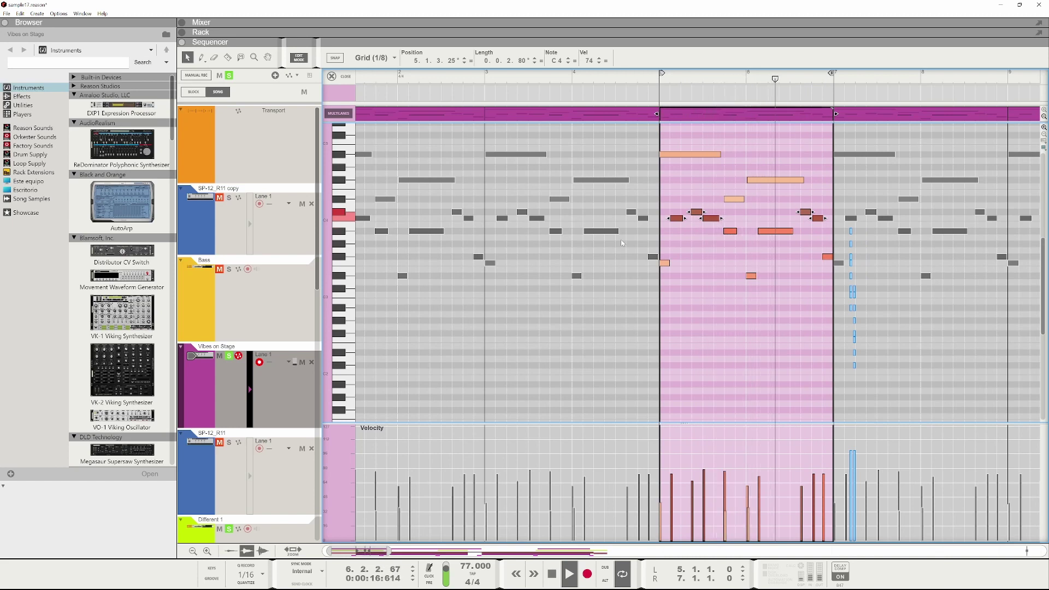
key("Down")
key("Down")
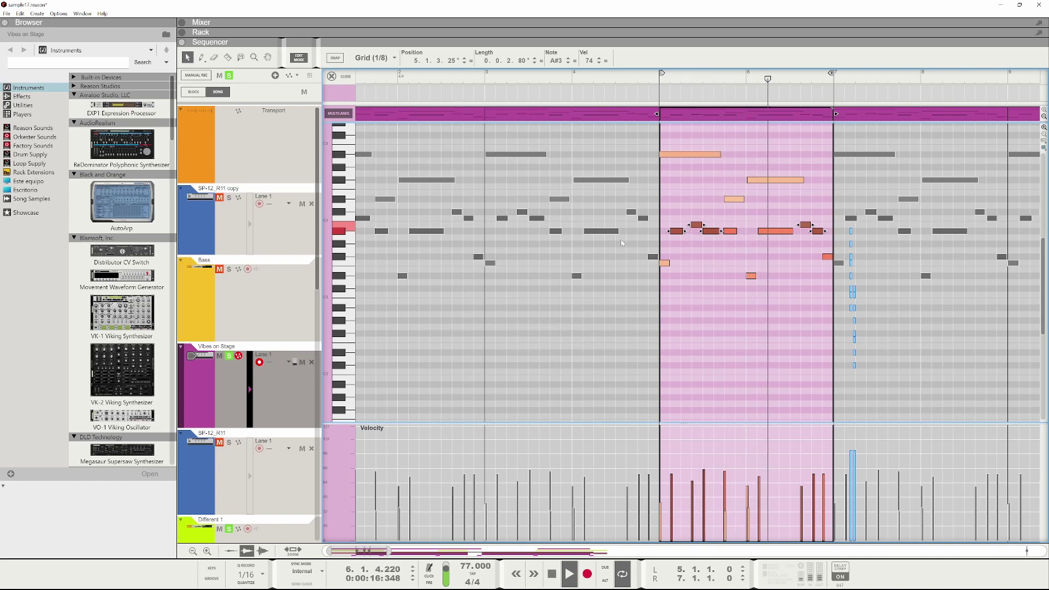
- Lower the single A#3 note at position 5.3.4.188 in the looped Vibes on Stage clip by two semitones to G#3
left_click(731, 232)
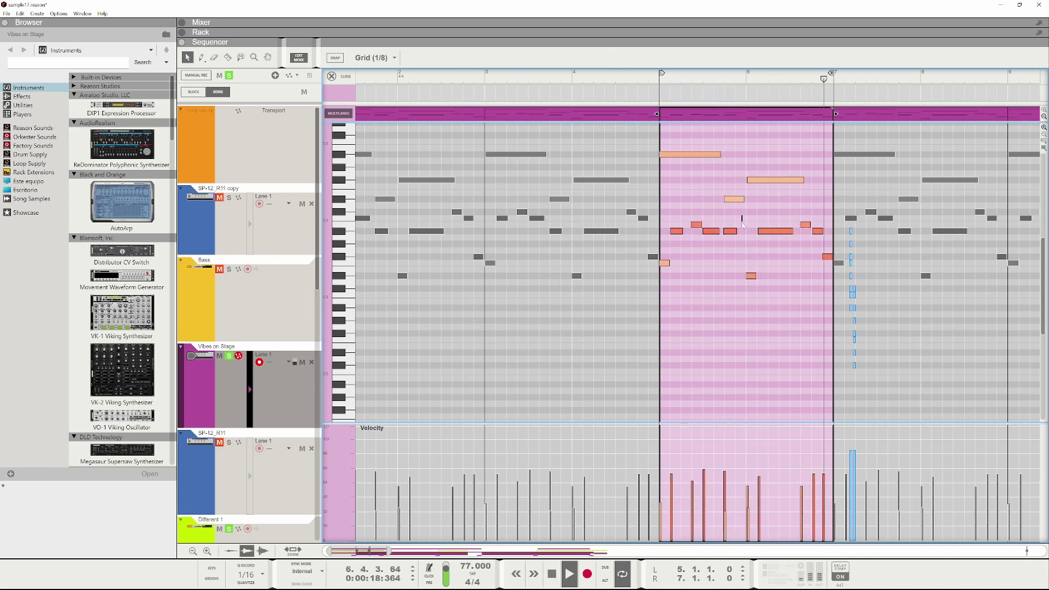
key("Down")
key("Down")
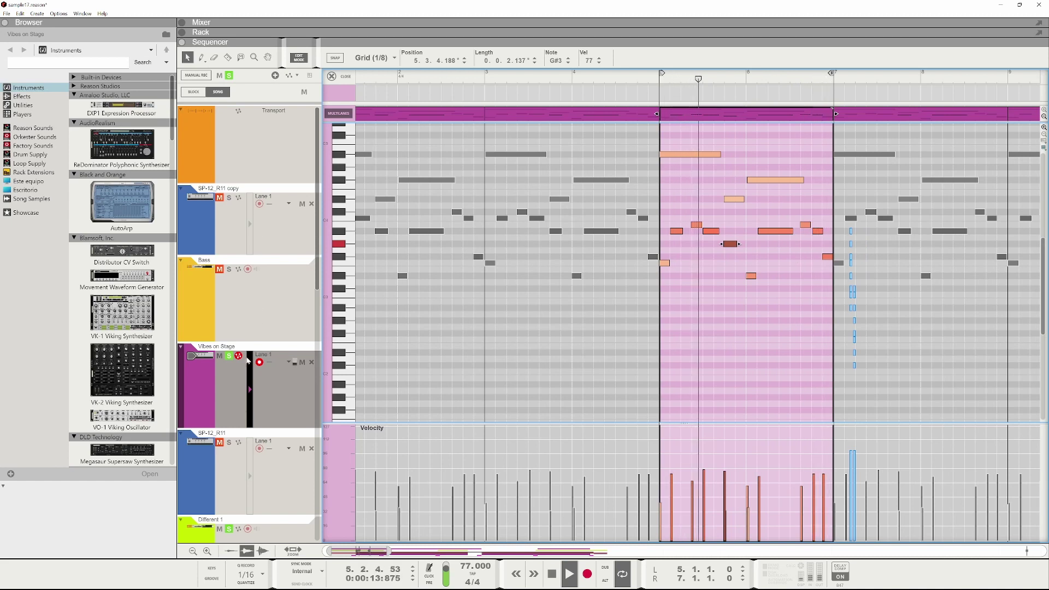
- Collapse the empty Europa 1 track in the sequencer's track list
scroll(234, 370, "down", 3)
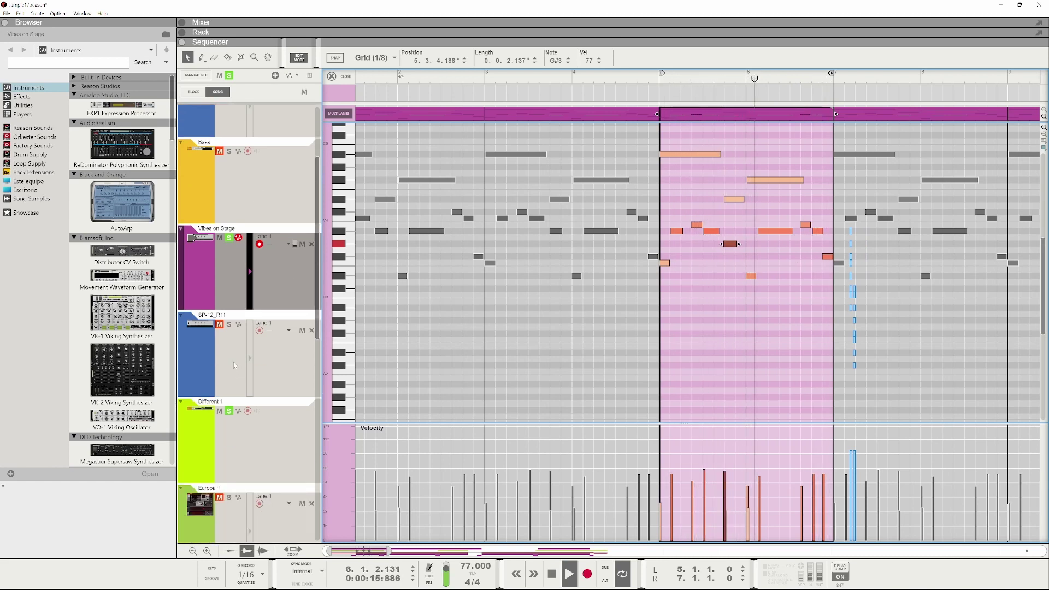
scroll(234, 361, "down", 5)
left_click(241, 335)
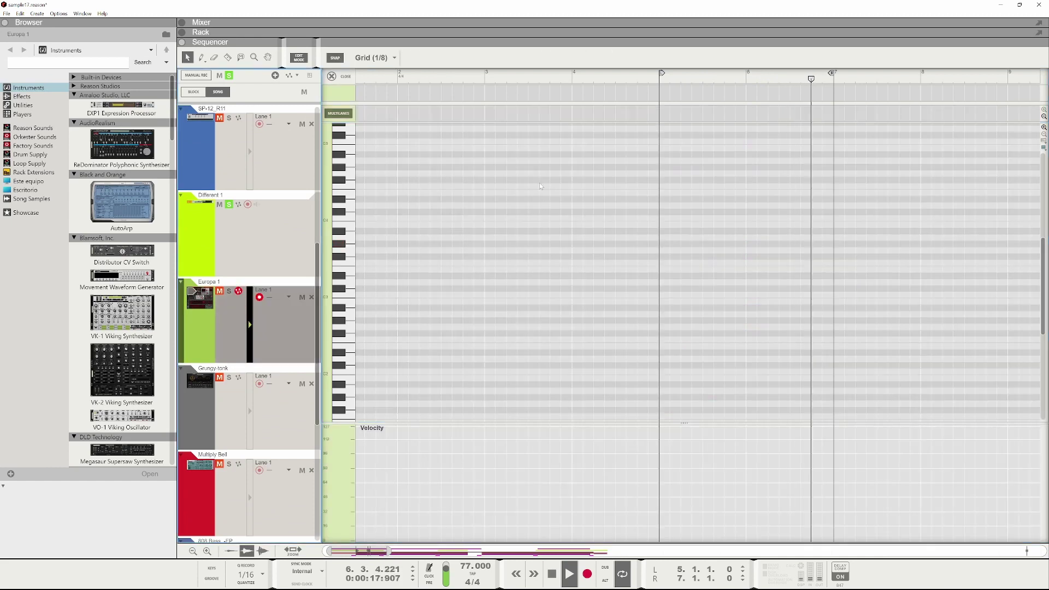
right_click(205, 330)
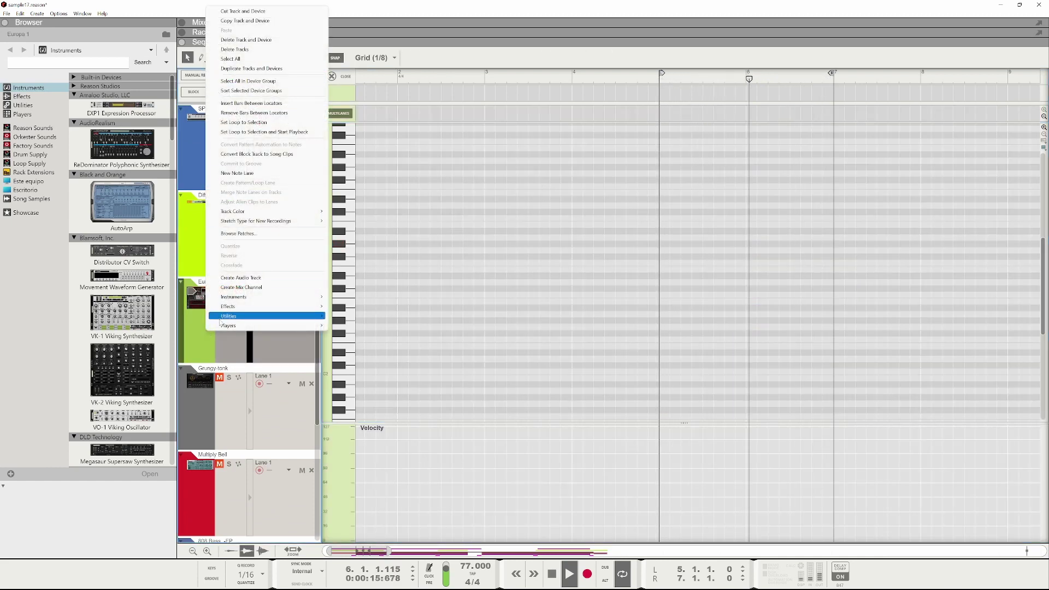
left_click(189, 337)
left_click(181, 345)
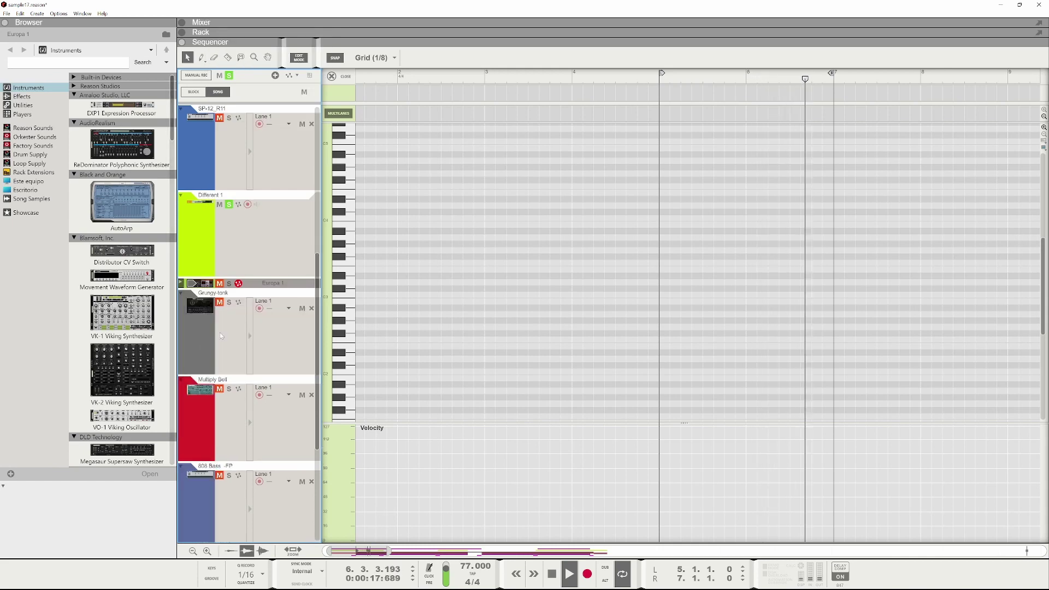
- Solo the Grungy-tonk track and lower the top note at position 5.1.1.9 in its looped clip by two semitones to B3
left_click(205, 348)
left_click(248, 338)
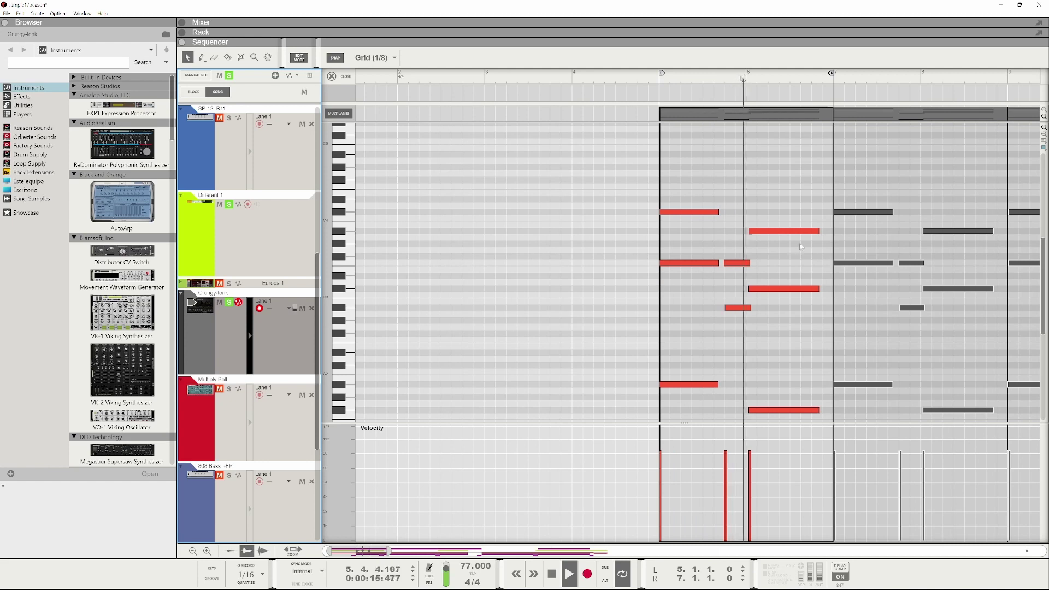
scroll(799, 244, "down", 3)
left_click(687, 153)
left_click_drag(684, 160, 686, 166)
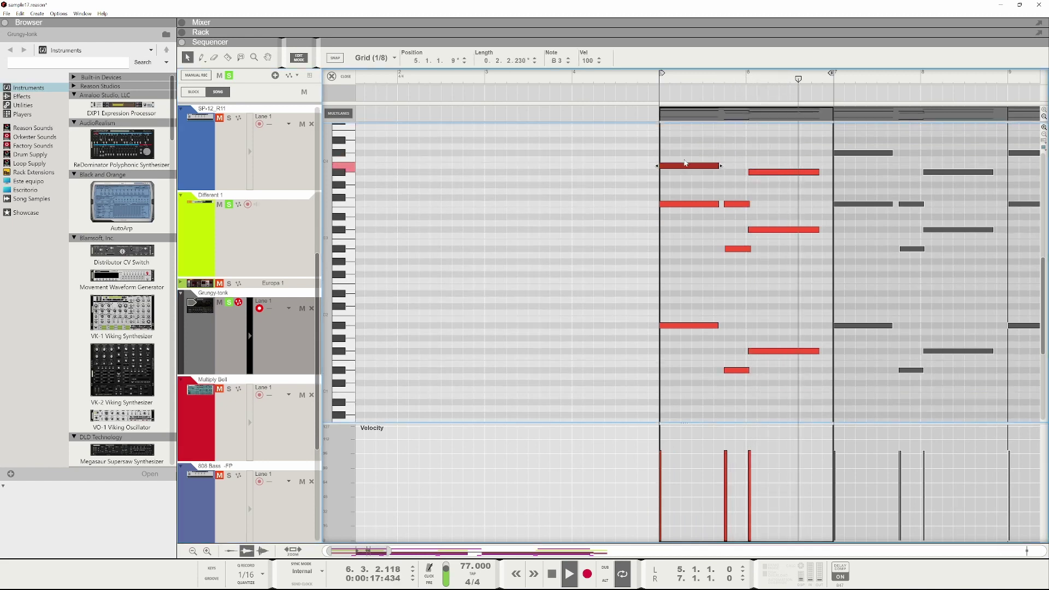
- Lower the middle note at position 6.1.1.83 in the looped Grungy-tonk clip by two semitones to B2
left_click(749, 368)
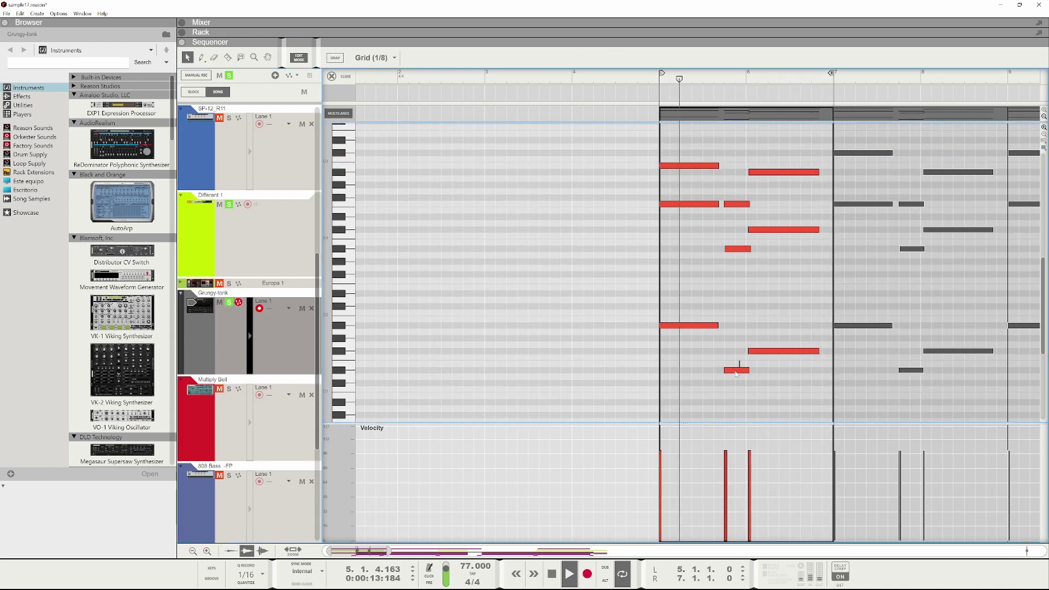
left_click(736, 371)
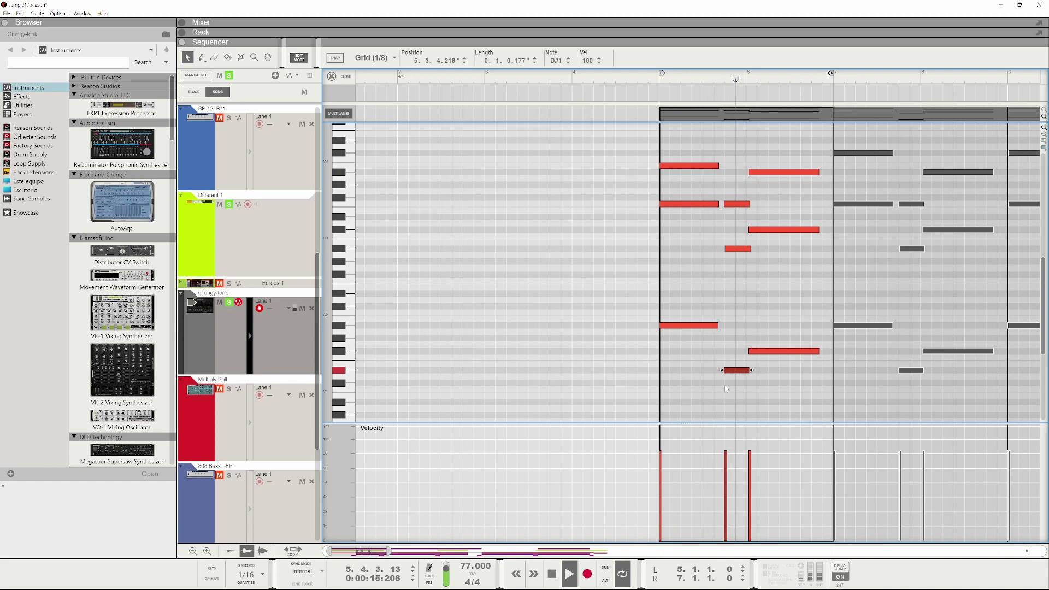
left_click_drag(773, 195, 763, 233)
key("ctrl+Down")
key("ctrl+Down")
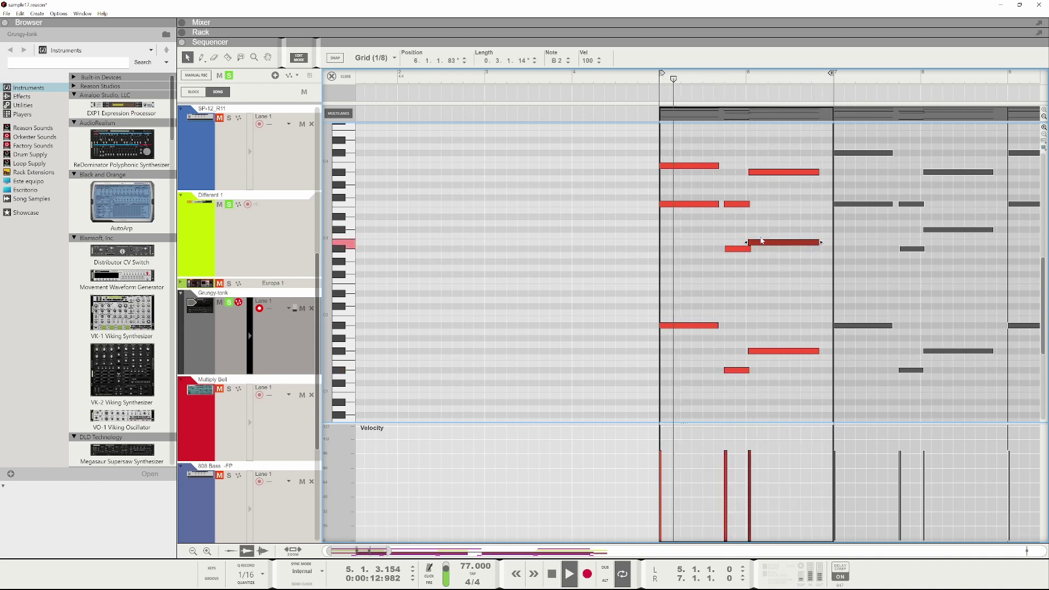
- Take the Different 1 and Vibes on Stage tracks out of solo
scroll(761, 241, "down", 1)
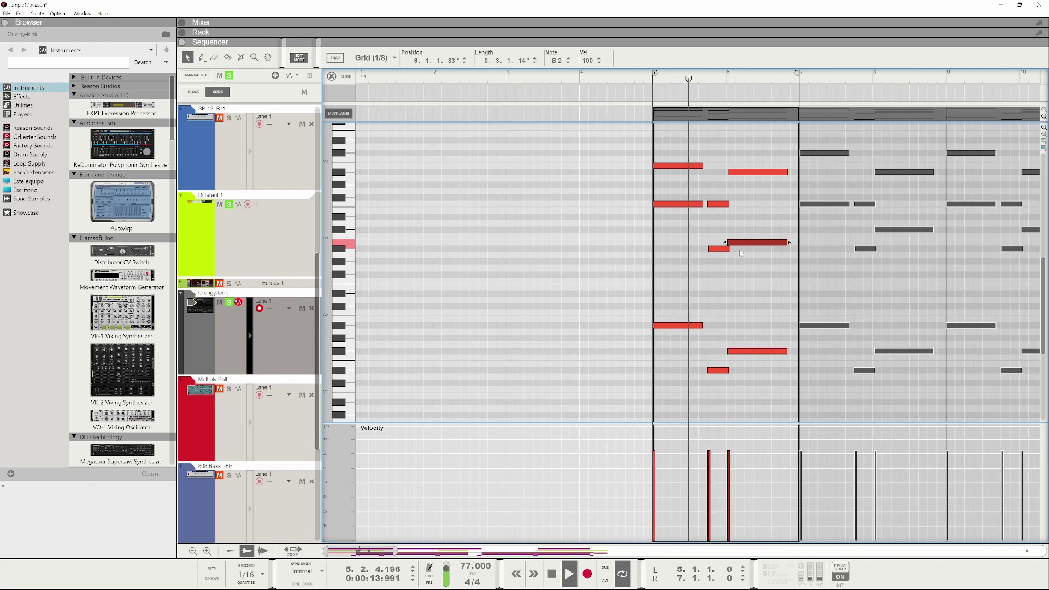
scroll(229, 291, "up", 2)
left_click(229, 293)
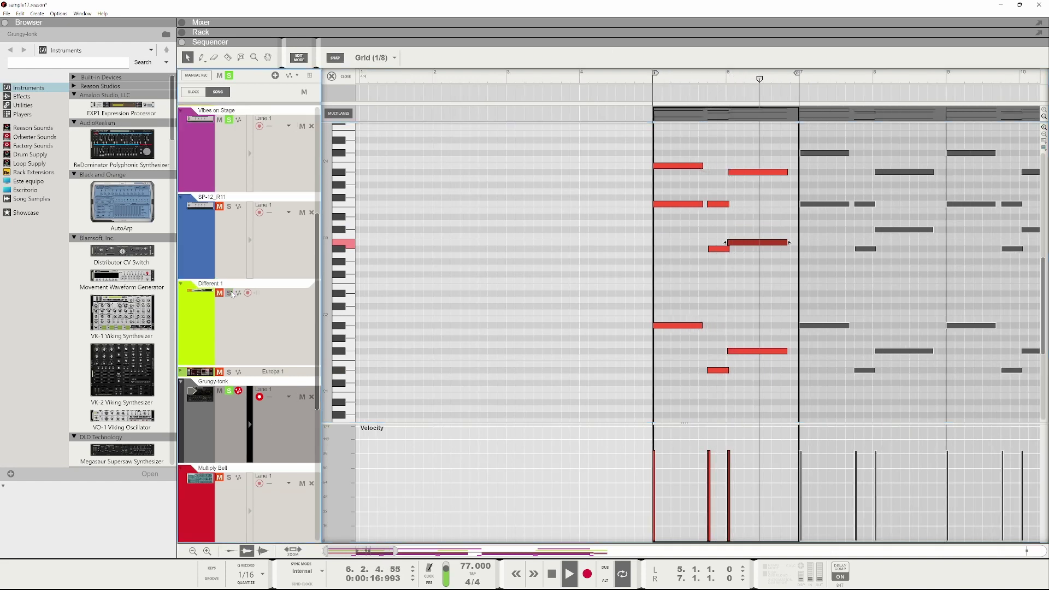
left_click(230, 121)
scroll(827, 253, "up", 2)
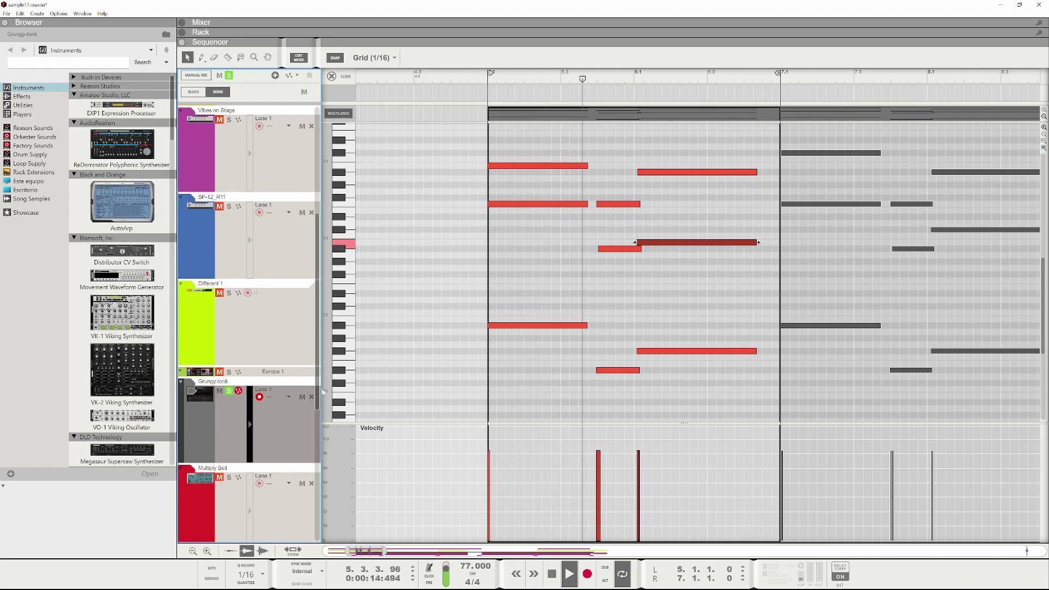
- Solo the Multiply Bell track and take Grungy-tonk out of solo
scroll(322, 378, "down", 2)
scroll(322, 378, "down", 2)
left_click(229, 330)
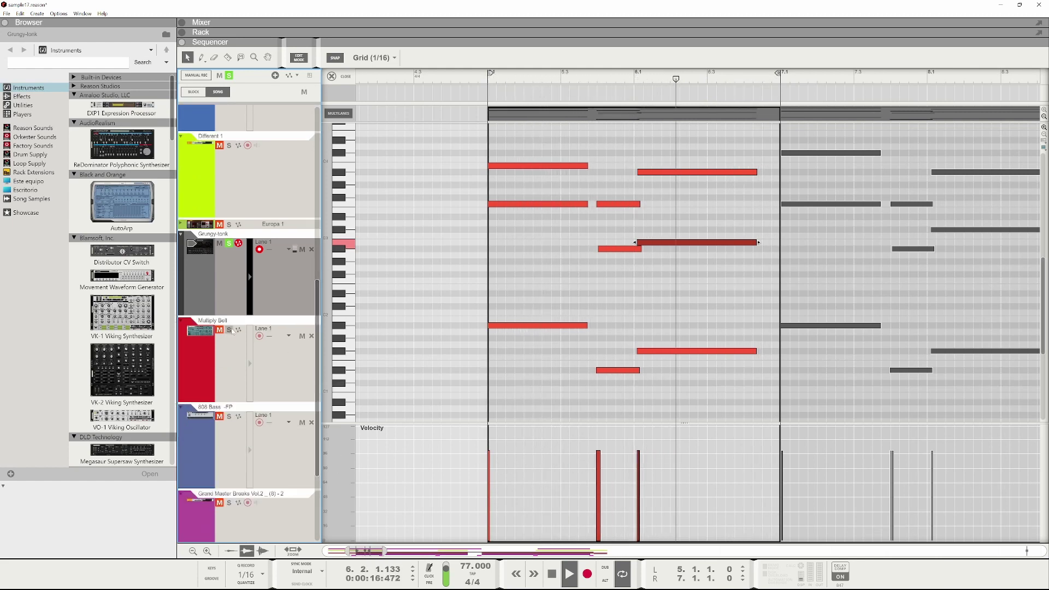
left_click(230, 244)
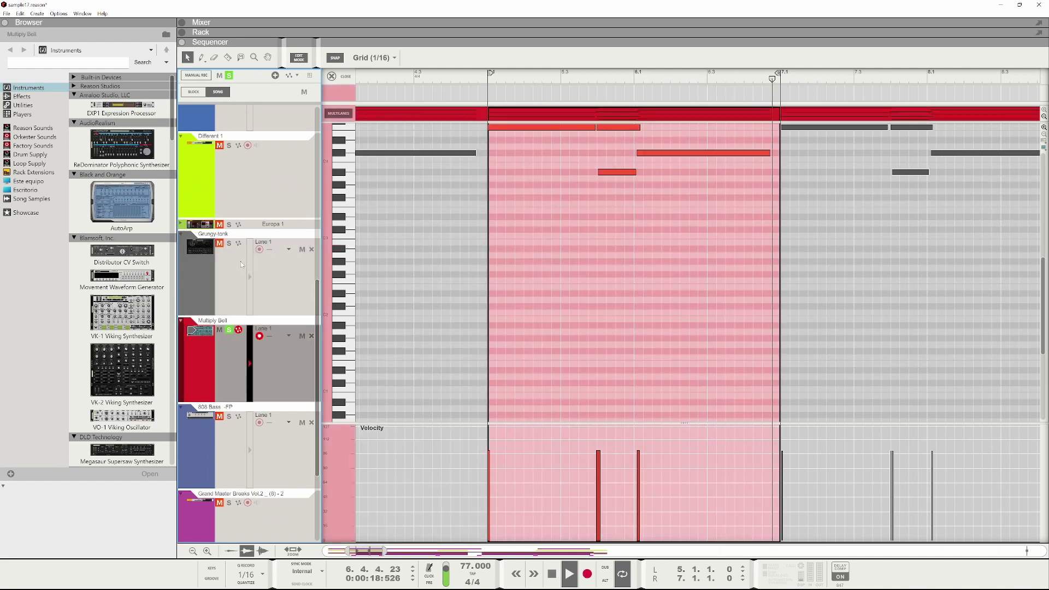
- In the looped Multiply Bell clip, lower the middle note at 5.1.1.9 to B4 and the lowest note at 6.1.1.83 to B3
scroll(628, 267, "up", 6)
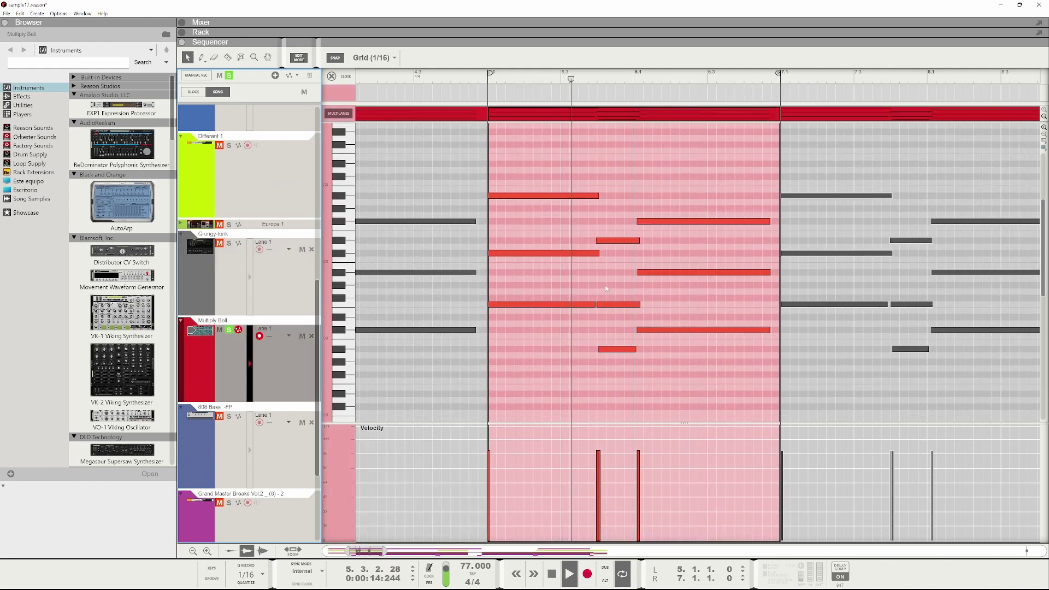
left_click_drag(563, 253, 553, 261)
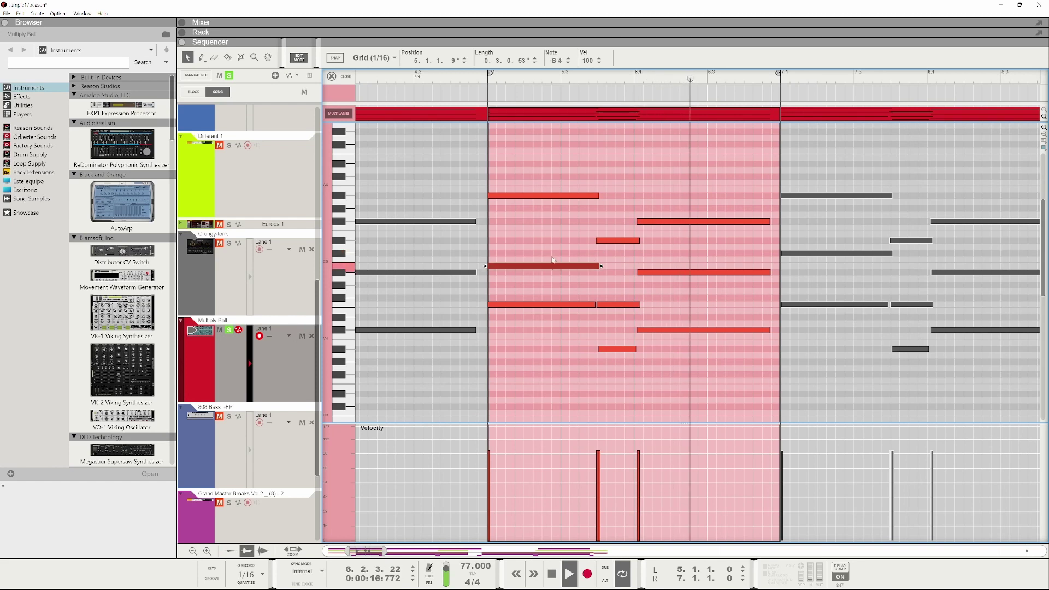
left_click(650, 329)
key("ctrl+Down")
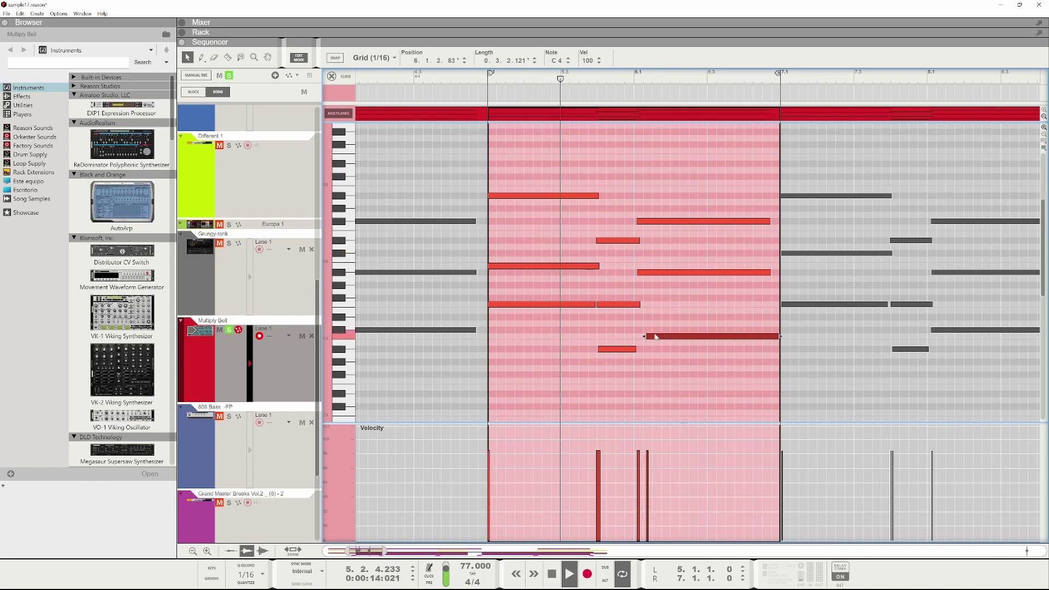
key("ctrl+Down")
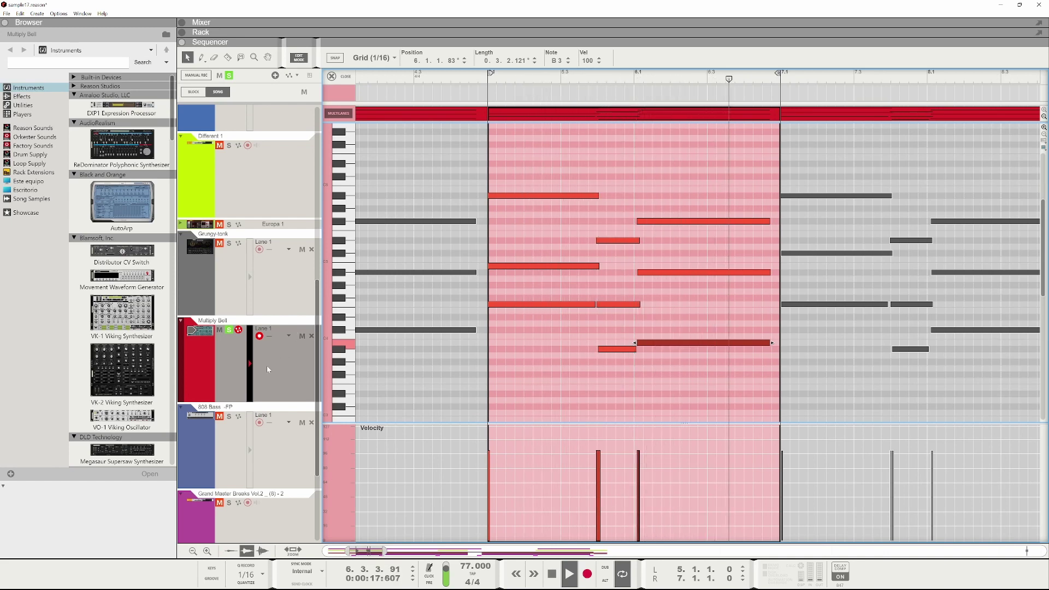
- Select the 808 Bass -FP track as the only soloed track and show its looped clip's notes
left_click(232, 455)
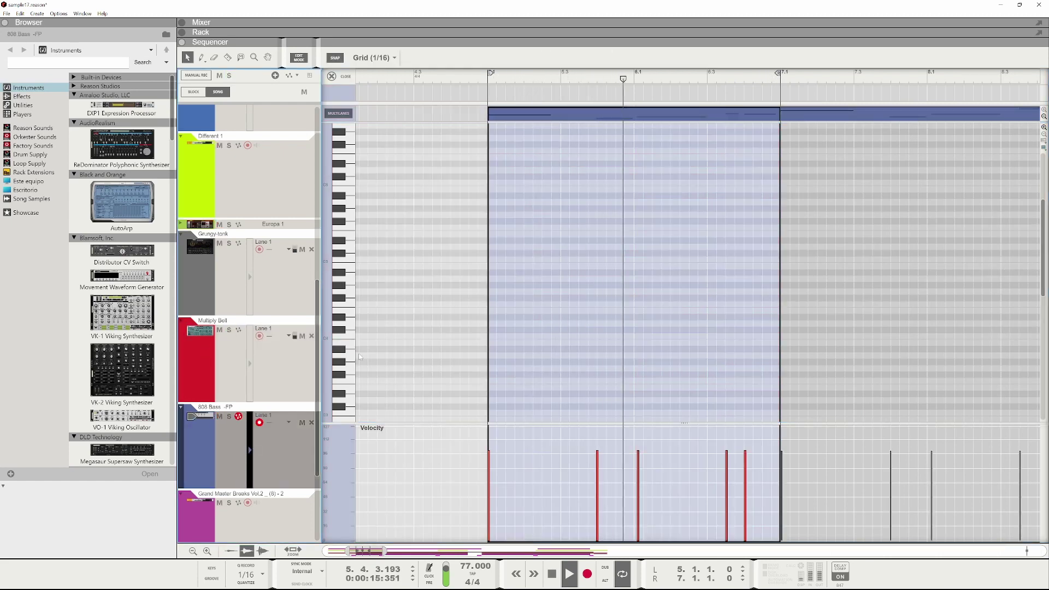
left_click(230, 416)
scroll(533, 238, "down", 6)
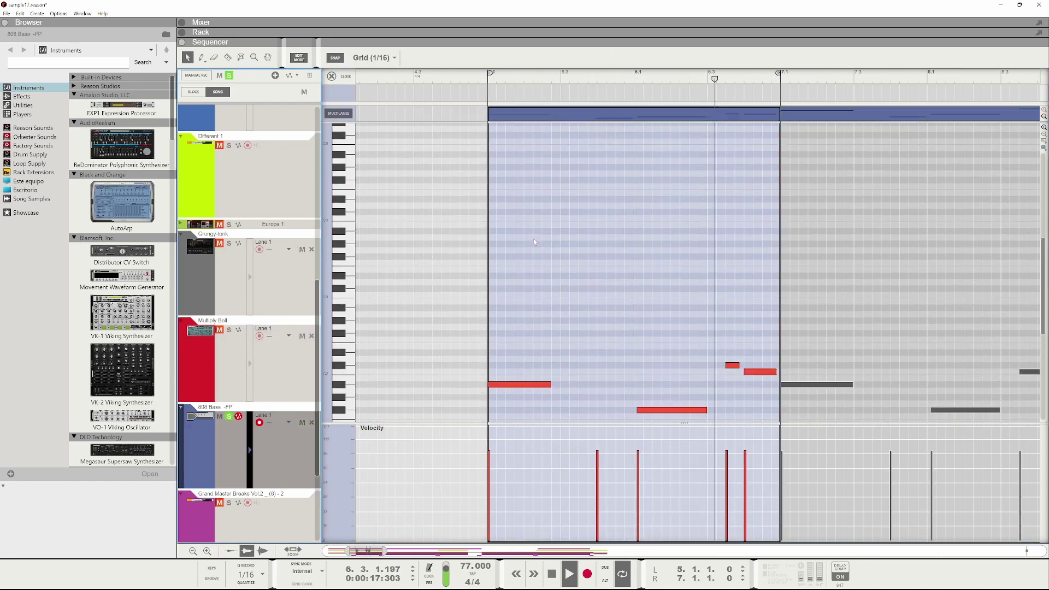
- Lower the last two notes of the looped 808 Bass clip, starting at position 6.3.3.0, by two semitones
left_click(616, 311)
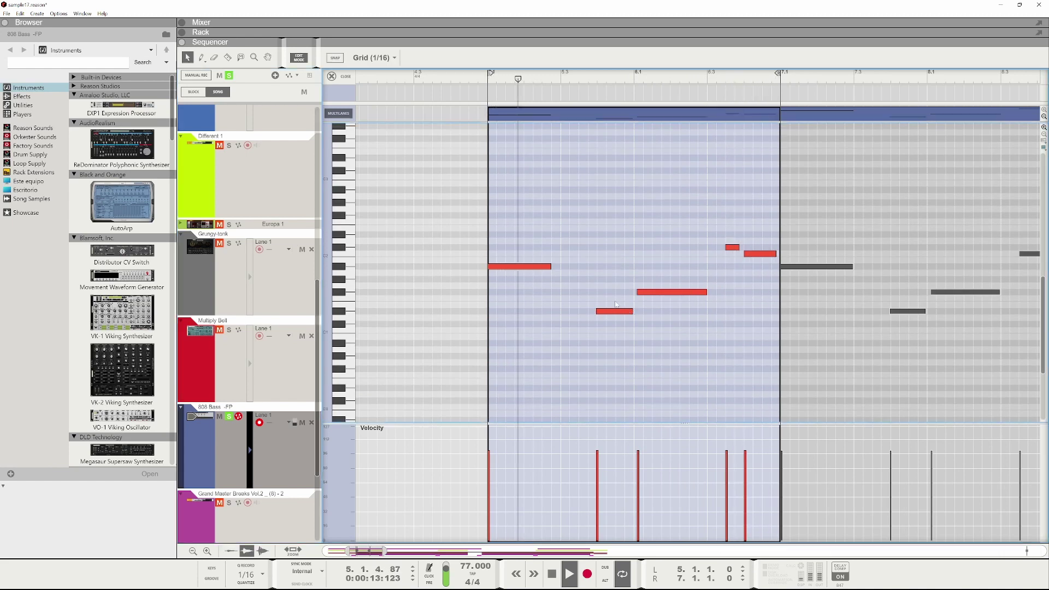
key("s")
left_click_drag(758, 232, 736, 261)
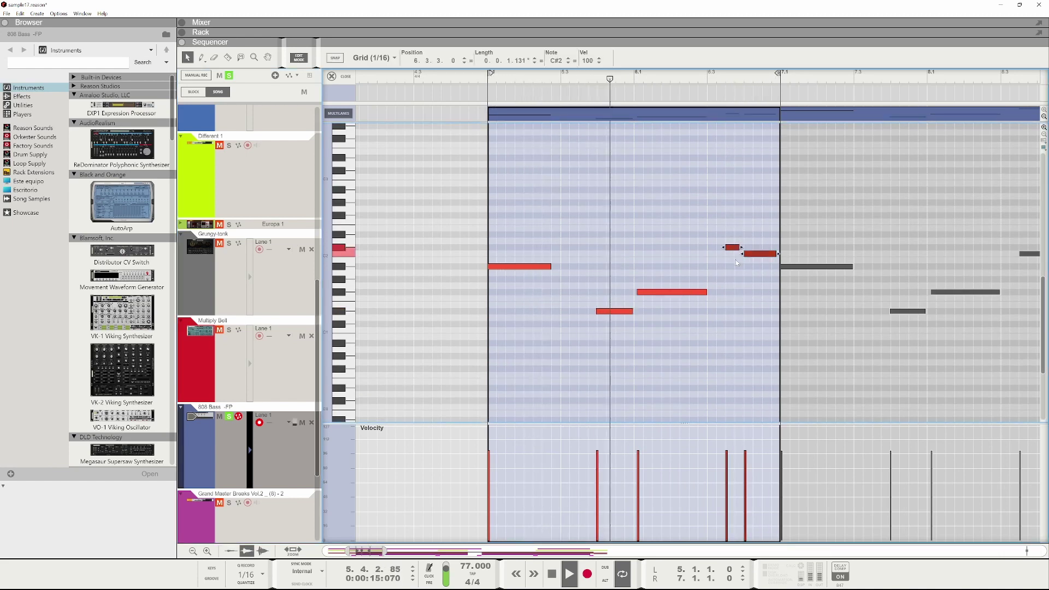
key("ctrl+Down")
key("ctrl+Down")
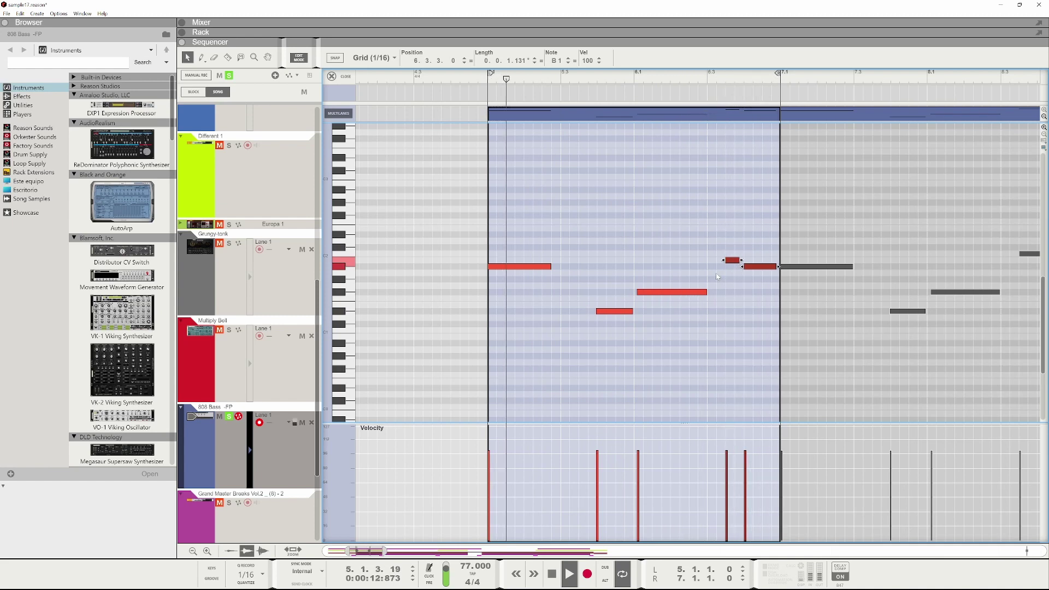
- Try the final 808 Bass note at position 6.4.1.0 at G#1 and A1, and put it back to A#1
left_click(757, 258)
left_click(757, 268)
key("ctrl+Down")
key("ctrl+Down")
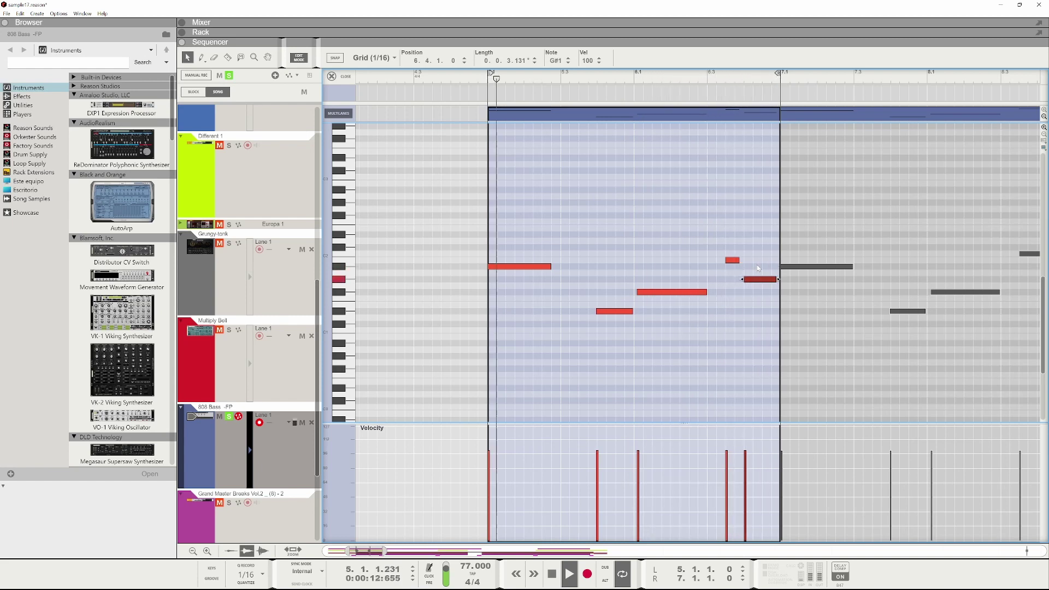
key("Up")
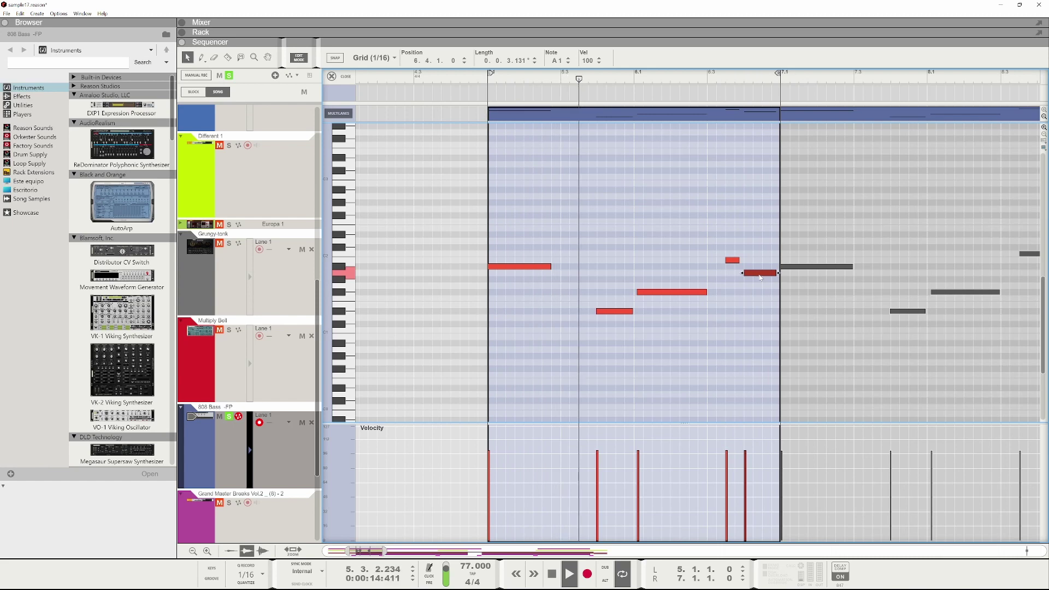
key("Up")
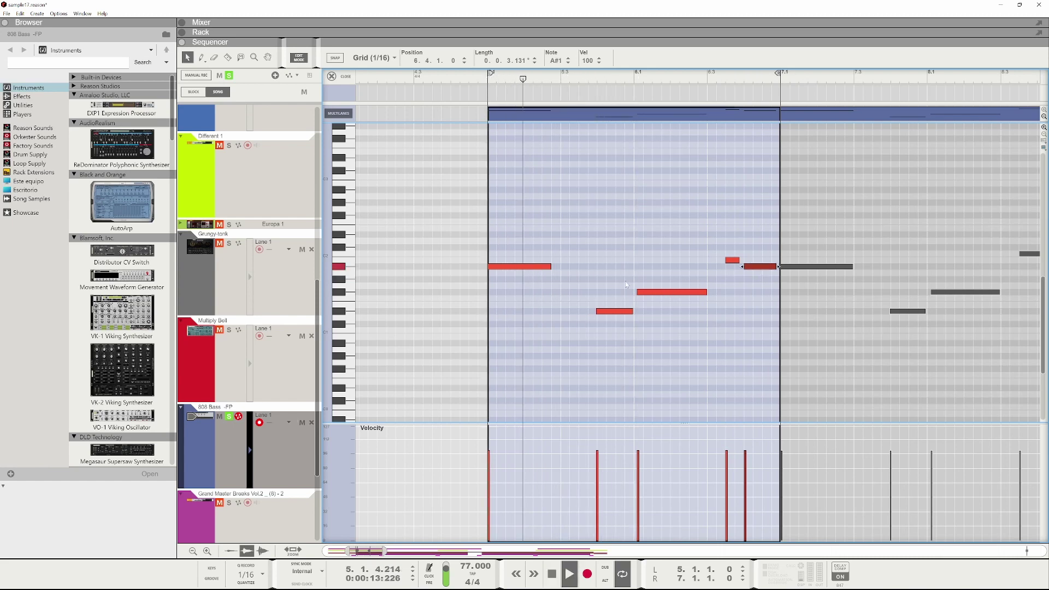
- Return the song position to 5.1.1.0 and play back the edited 808 Bass loop
left_click_drag(491, 81, 490, 80)
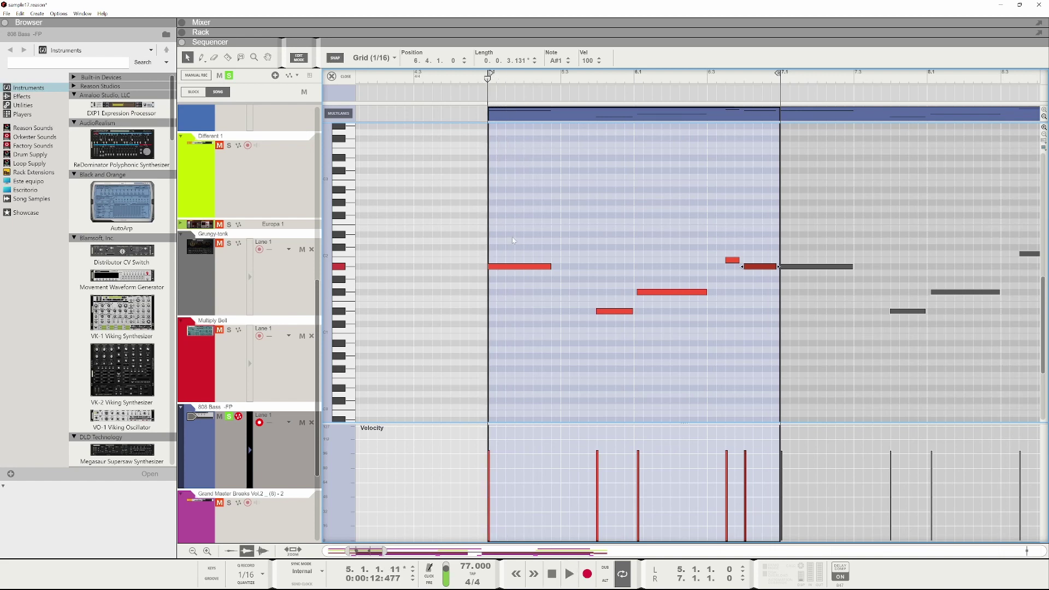
left_click(495, 81)
left_click_drag(495, 82, 487, 81)
left_click(500, 267)
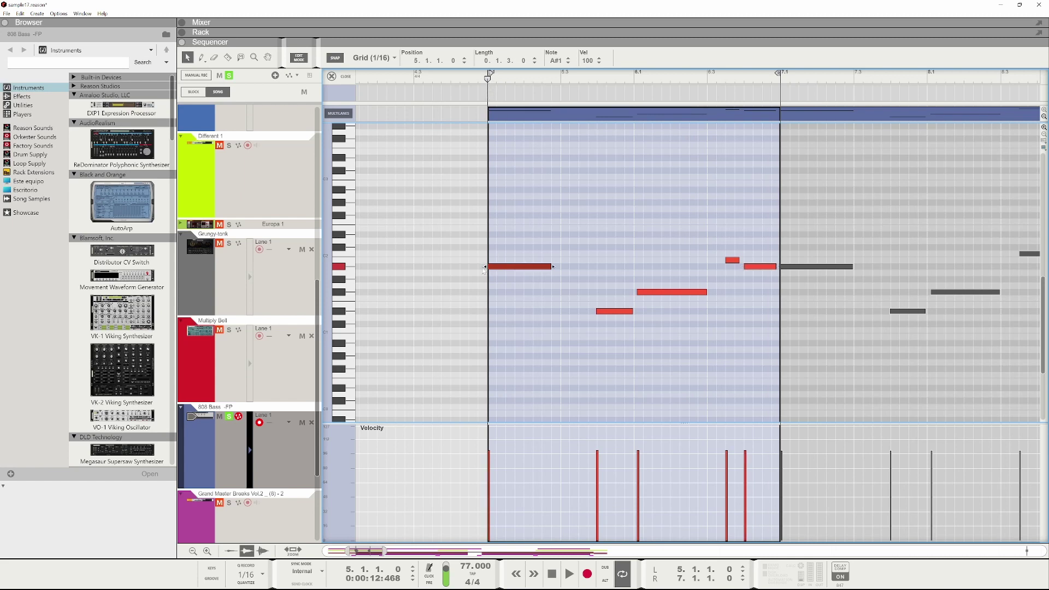
key("space")
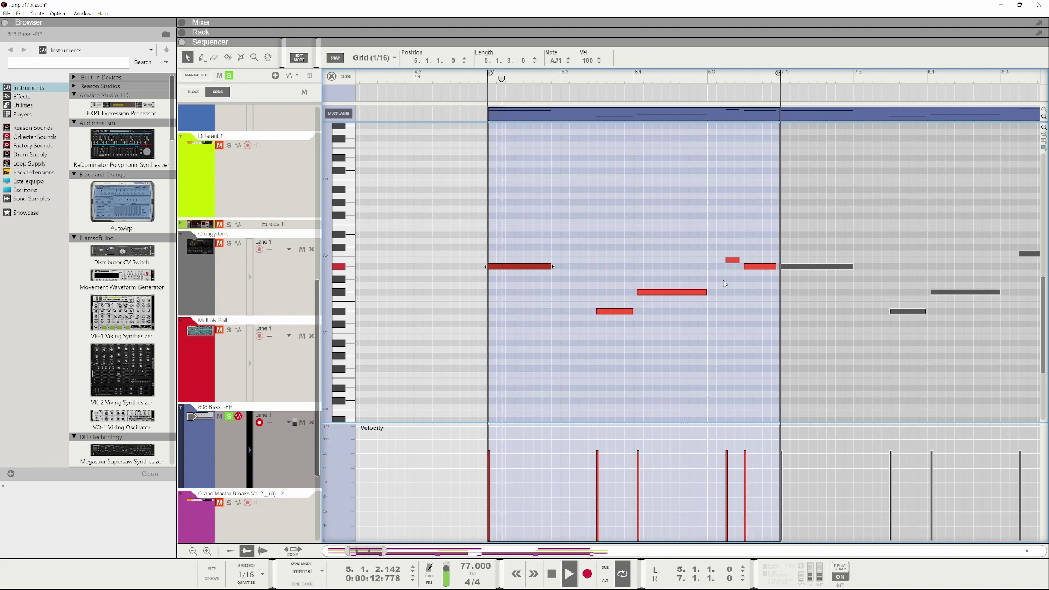
key("space")
- Solo the Grand Master Breaks Vol.2 drum track alone and play its loop from position 5.1.1.0
scroll(662, 290, "down", 2)
scroll(662, 289, "down", 1)
scroll(601, 293, "down", 5)
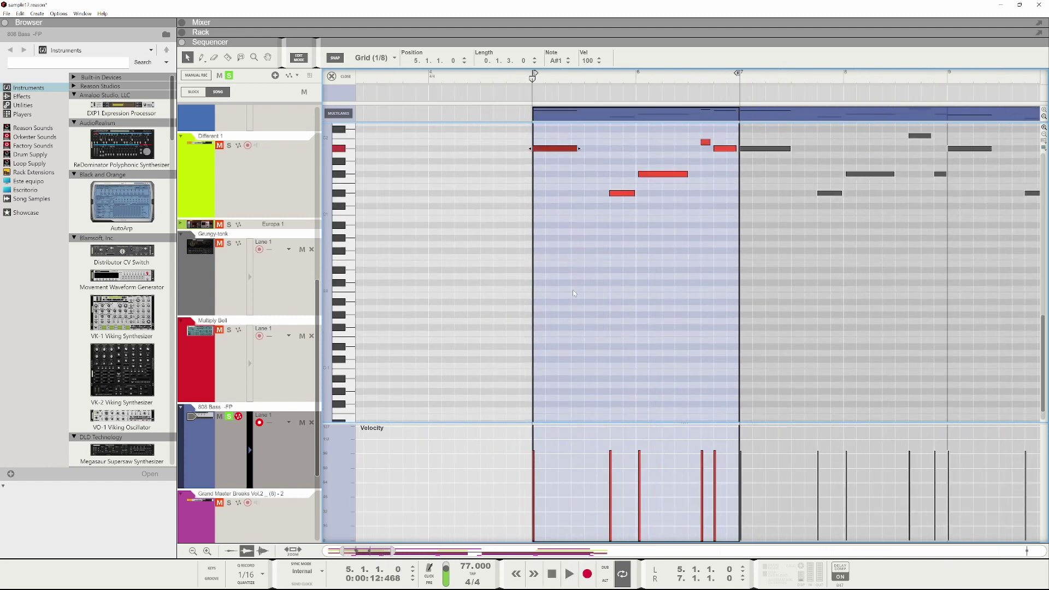
left_click(243, 522)
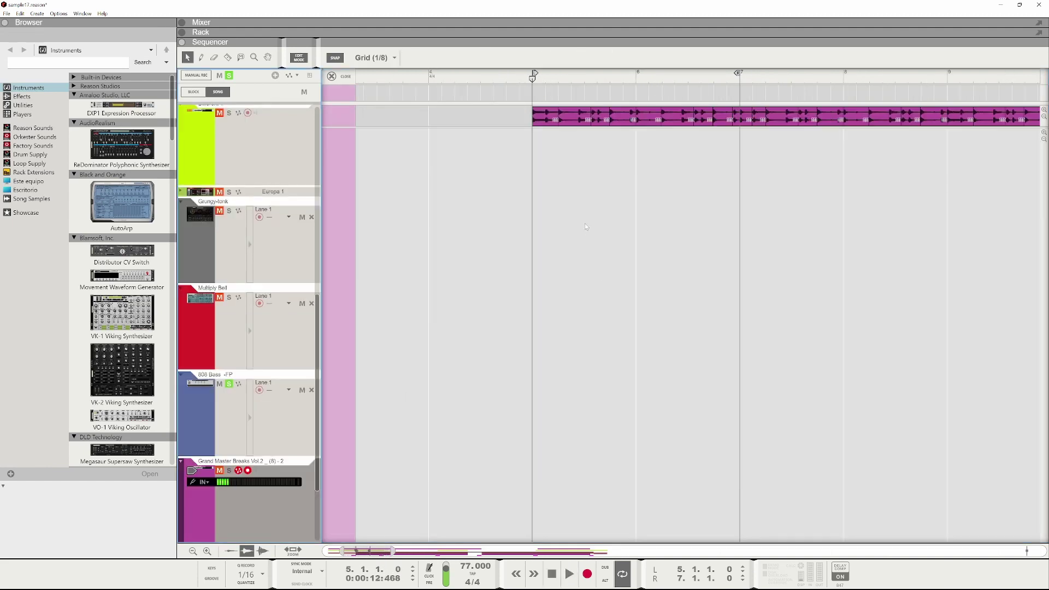
scroll(197, 360, "down", 4)
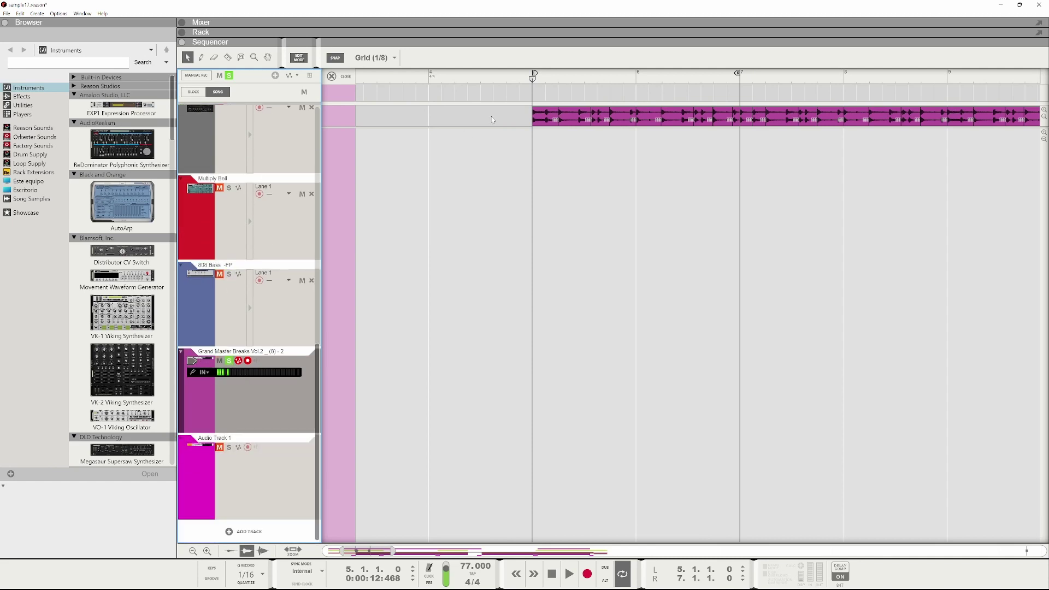
key("space")
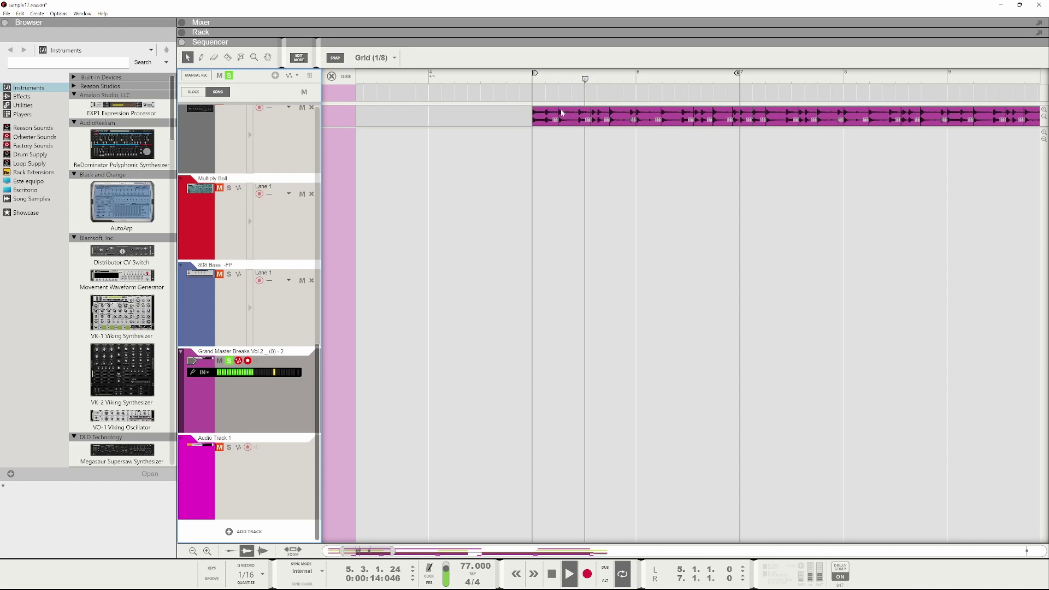
scroll(654, 176, "up", 1)
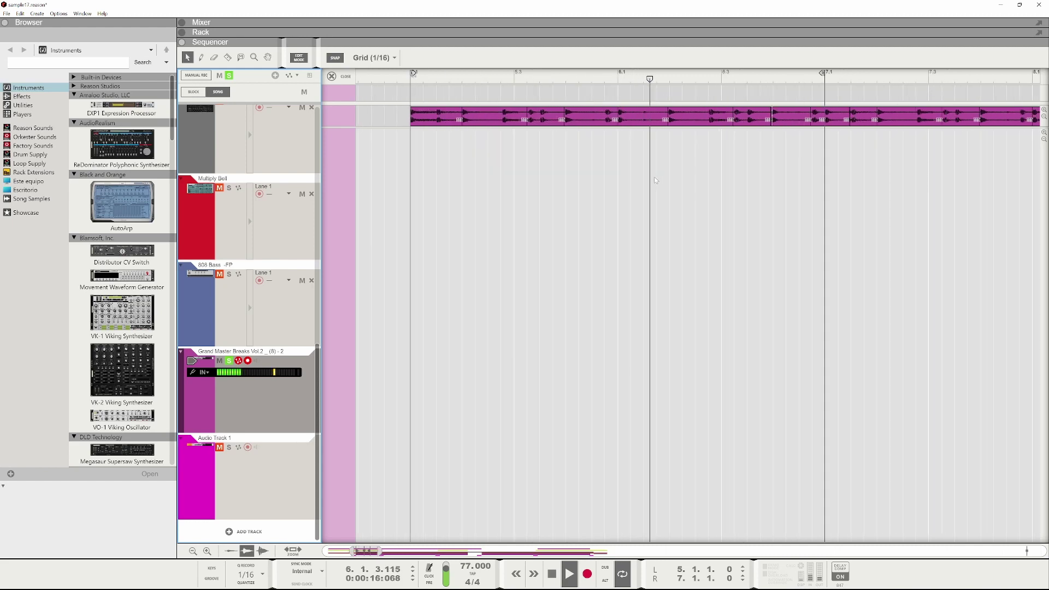
- Open the Grand Master Breaks clip at position 5.2.1.0 to inspect its audio, return to the arrangement and stop playback
left_click(484, 121)
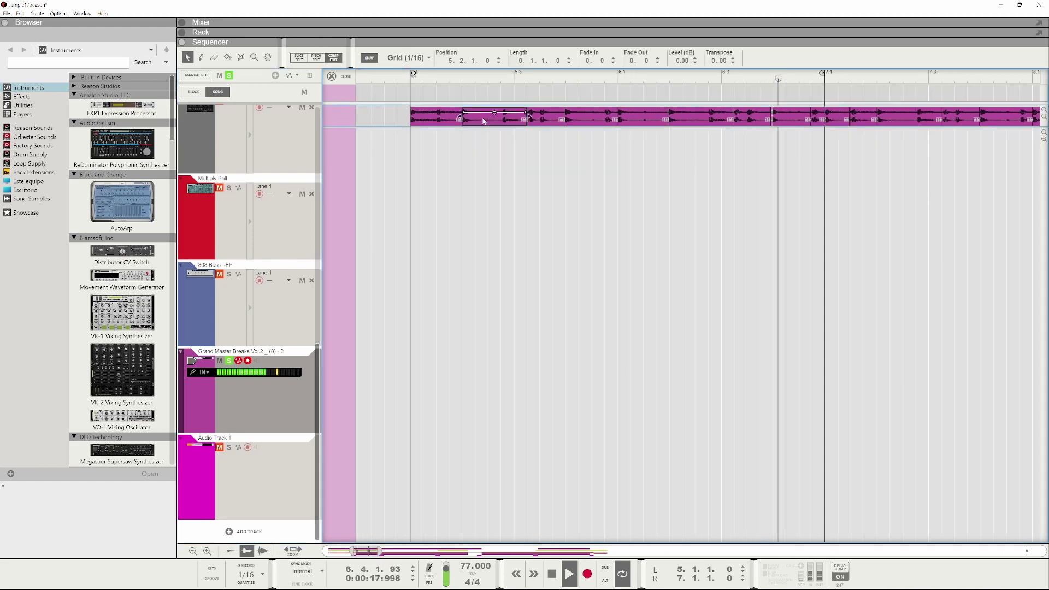
double_click(484, 121)
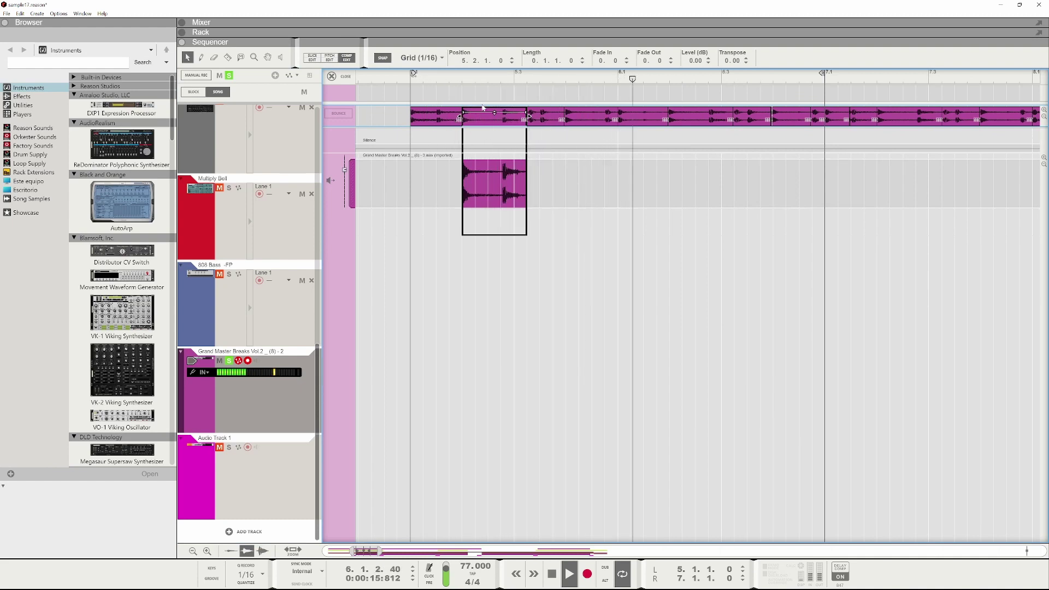
left_click(336, 76)
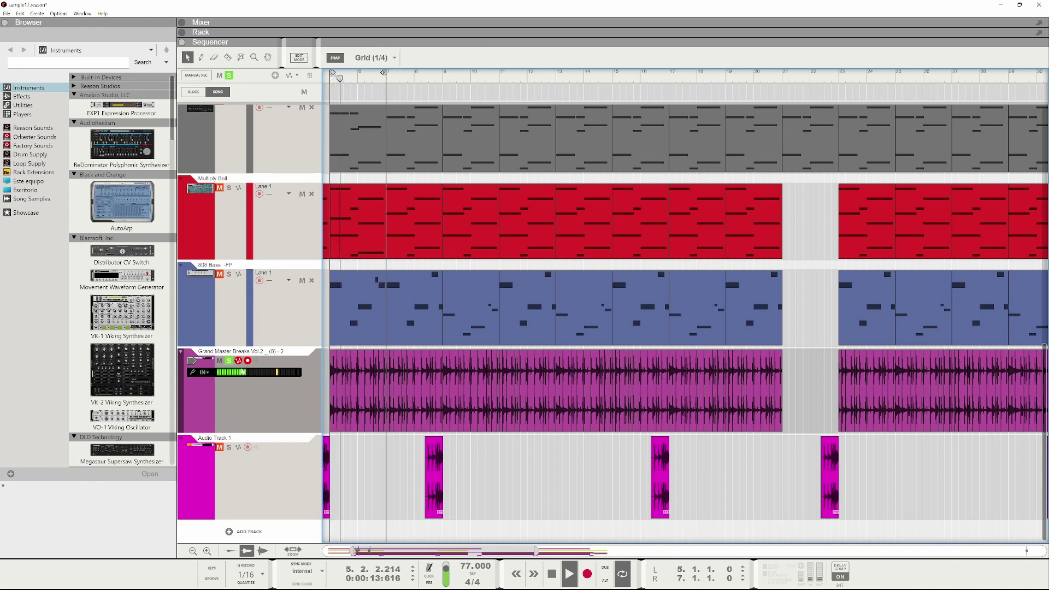
key("space")
- Solo Audio Track 1 and loop playback over its clip from position 8.2.3.0 to 9.1.1.0
left_click(233, 449)
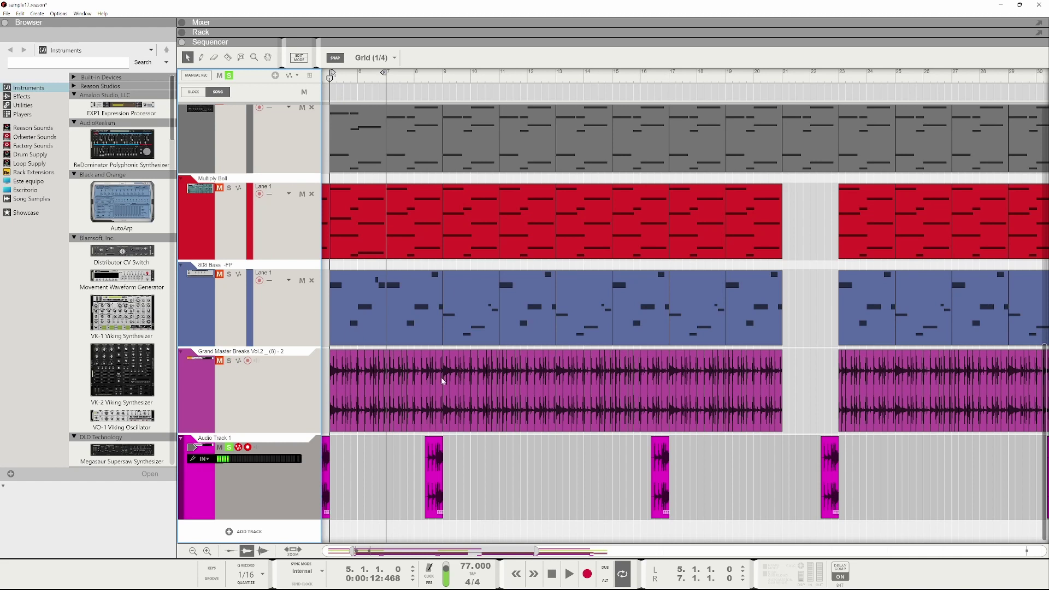
left_click(436, 470)
key("ctrl+l")
key("space")
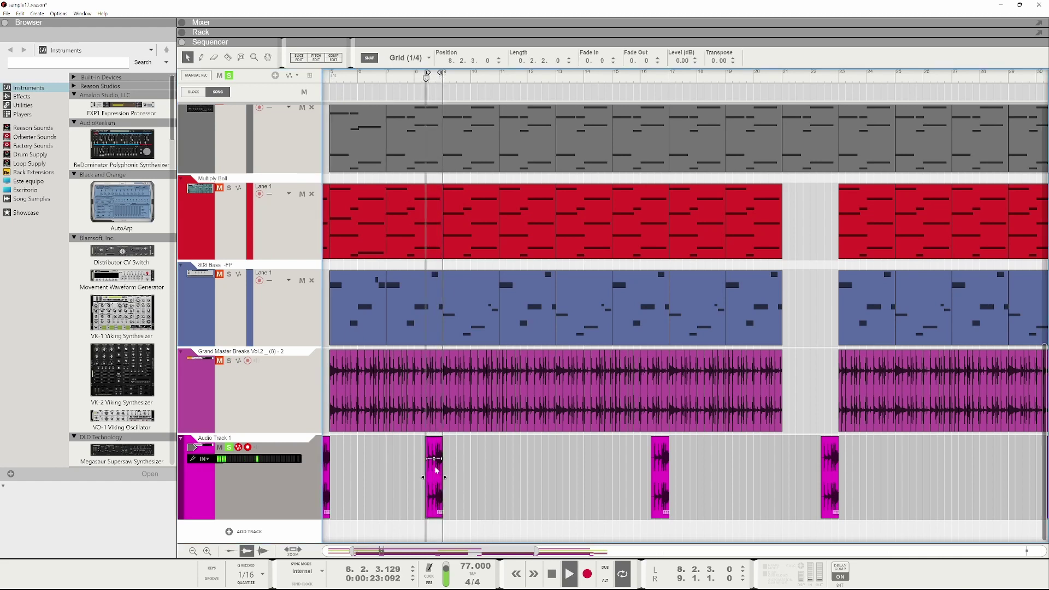
- Stop playback and remove the solo from Audio Track 1
key("space")
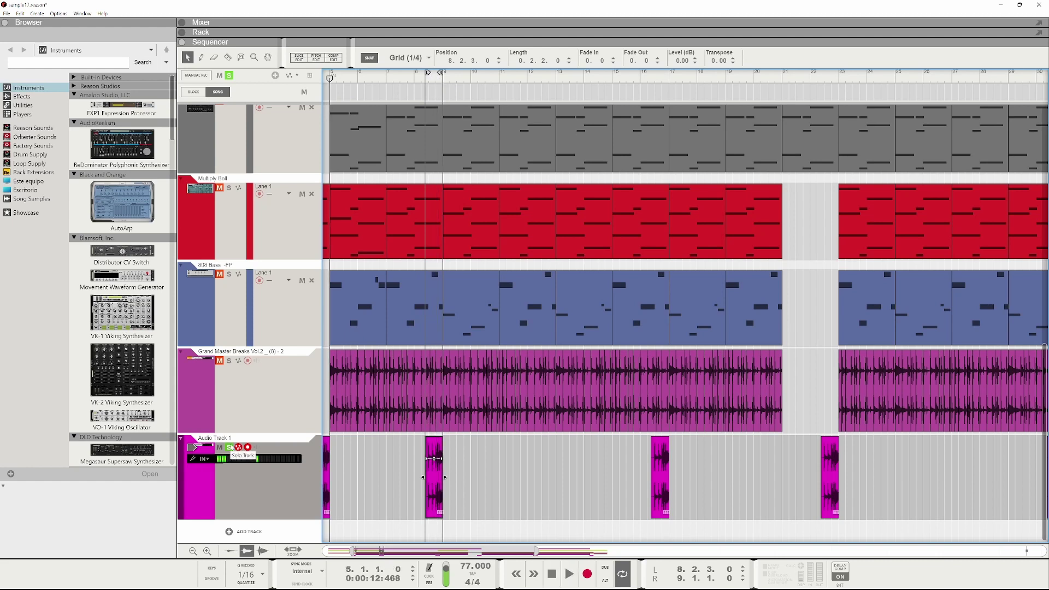
left_click(230, 447)
left_click_drag(378, 551, 349, 551)
scroll(456, 368, "up", 6)
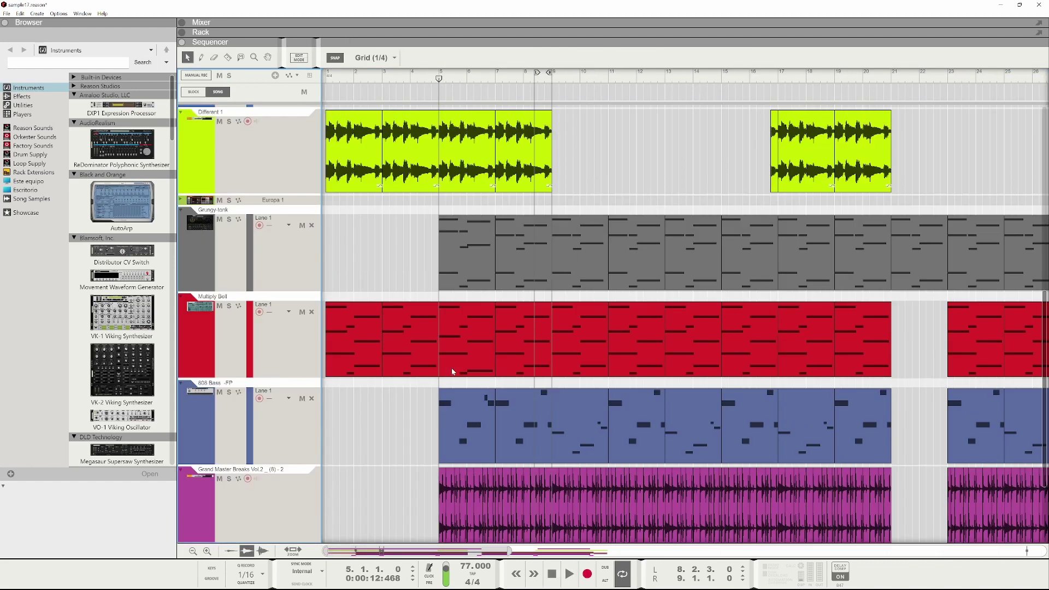
scroll(461, 359, "down", 3)
scroll(461, 359, "down", 2)
scroll(463, 359, "down", 5)
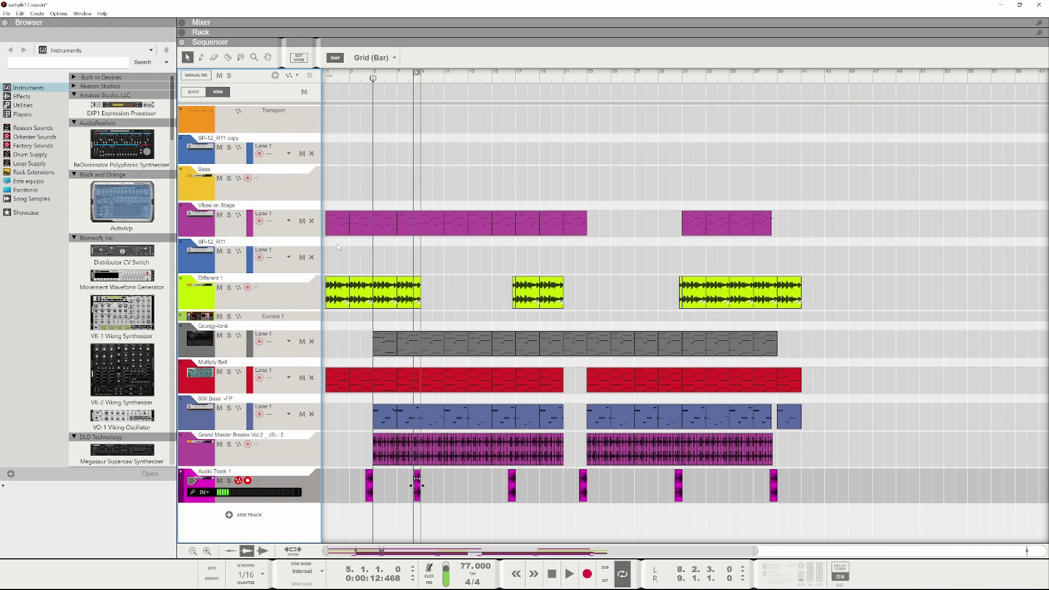
- Play the full arrangement from position 1.1.1.0 with all tracks audible, then stop playback
left_click(346, 228)
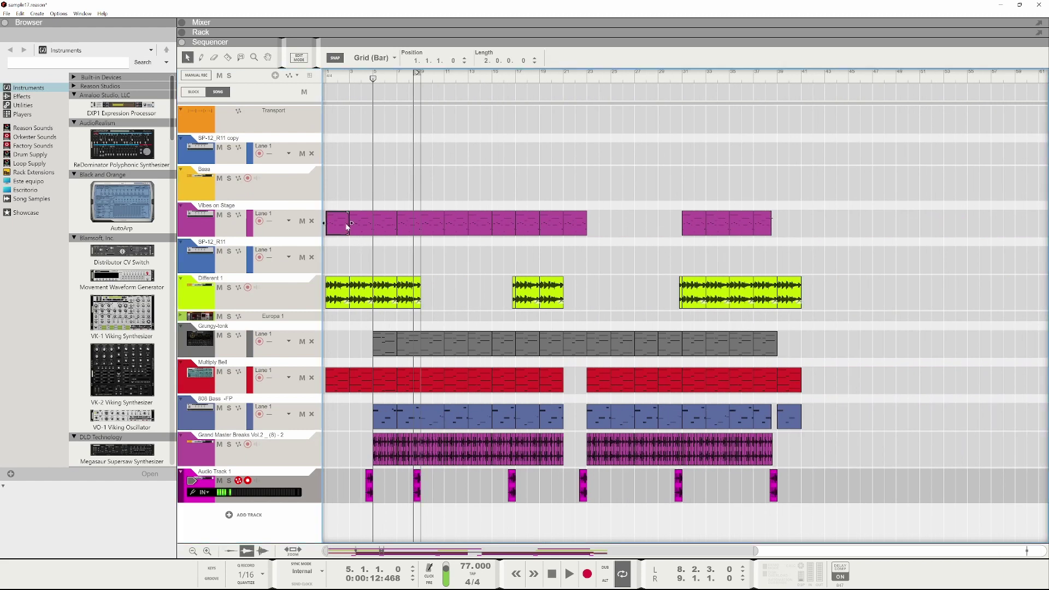
left_click(249, 195)
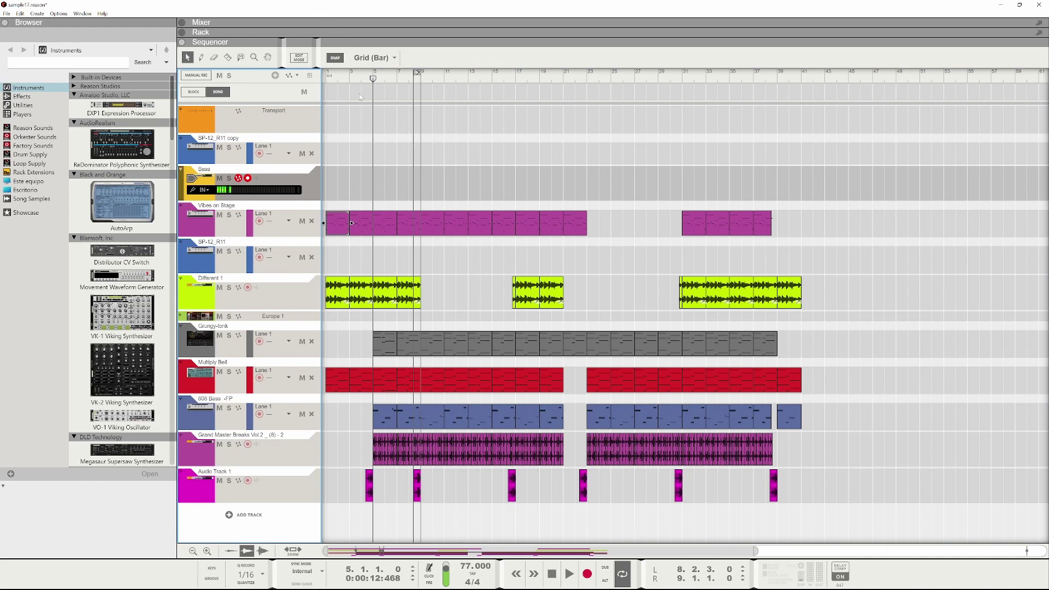
left_click_drag(331, 79, 318, 78)
key("space")
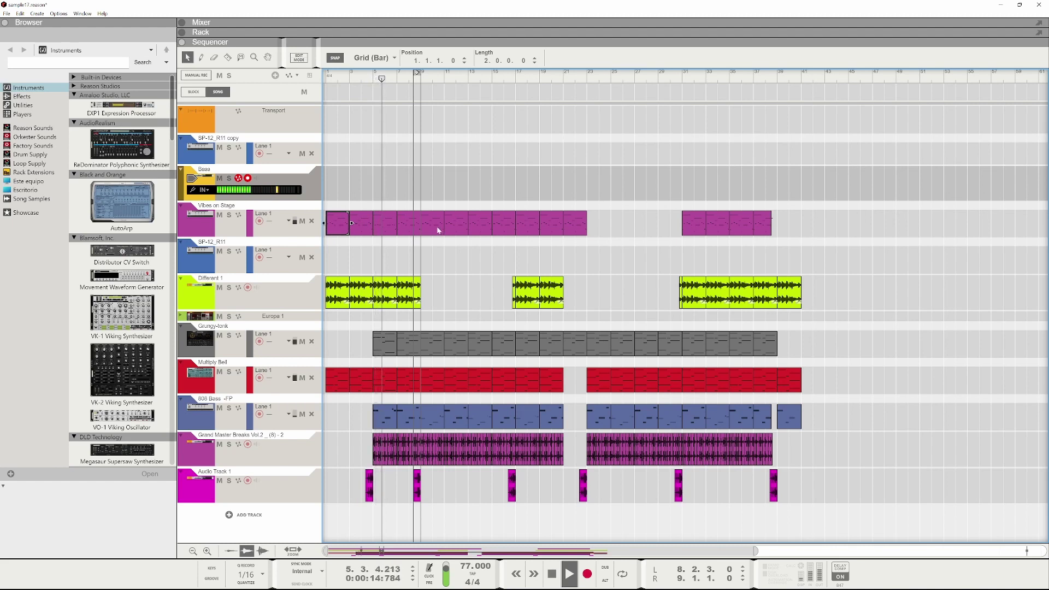
key("space")
left_click(365, 225)
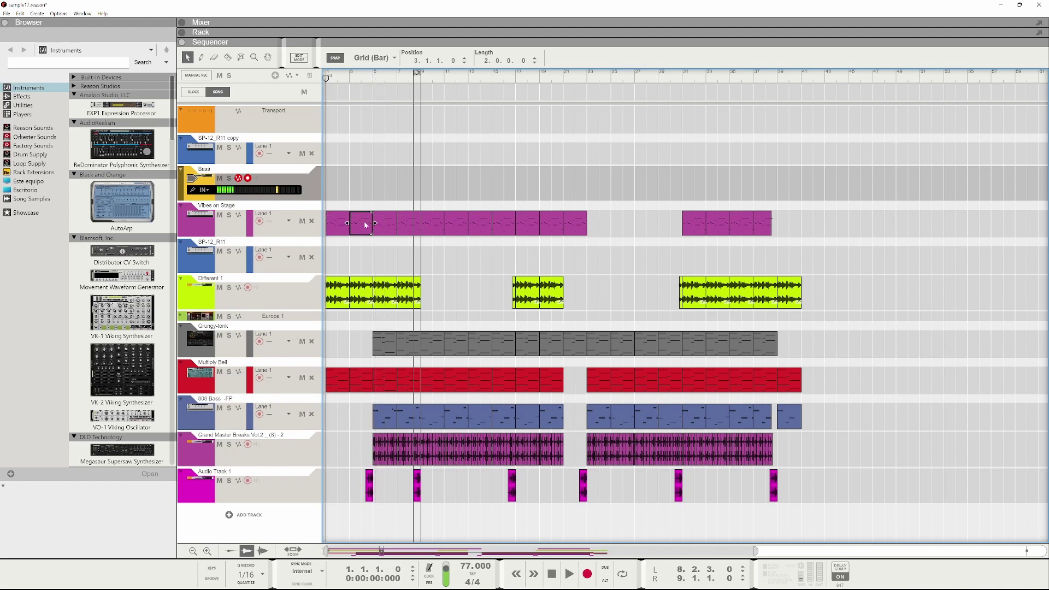
left_click_drag(595, 166, 407, 274)
key("Delete")
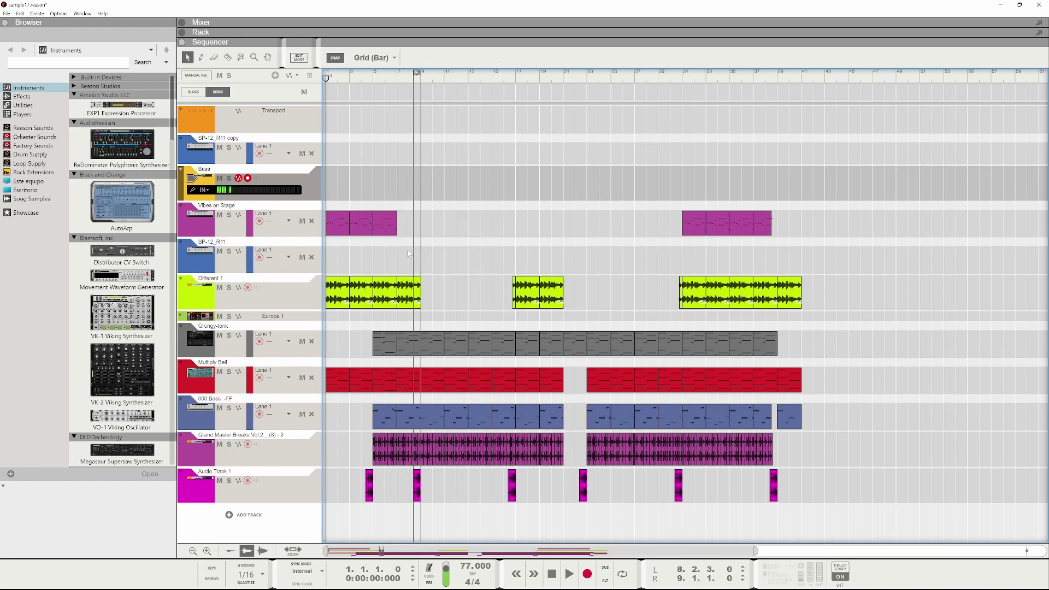
left_click_drag(549, 336, 411, 384)
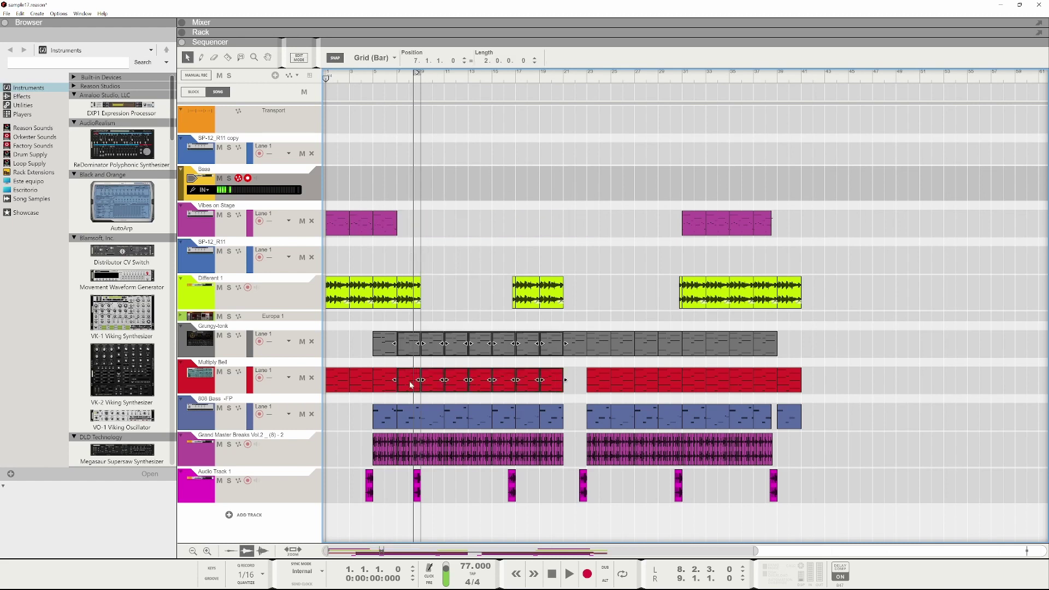
key("Delete")
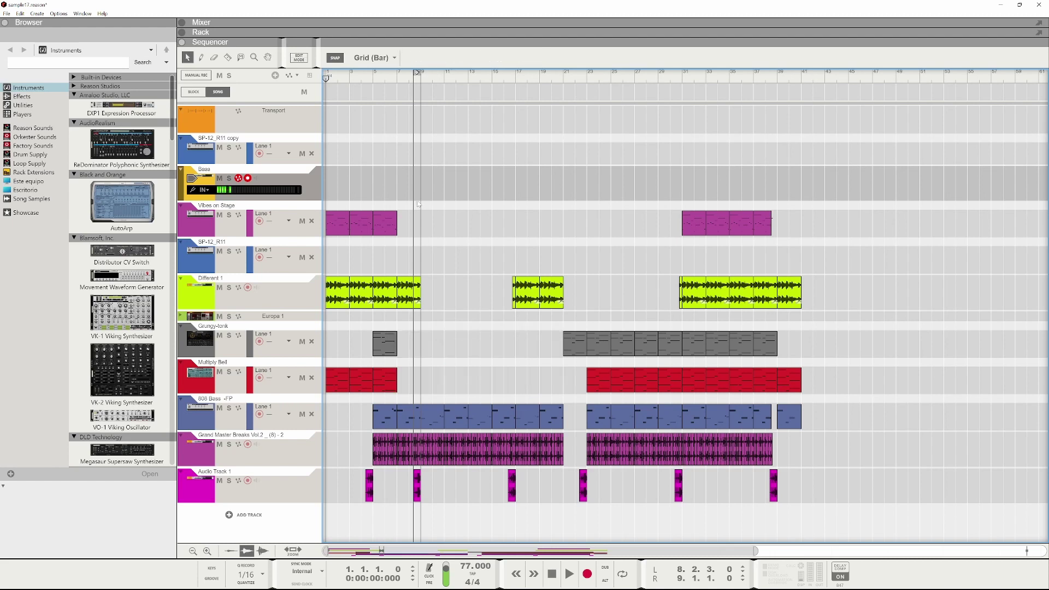
key("ctrl+z")
key("ctrl+z")
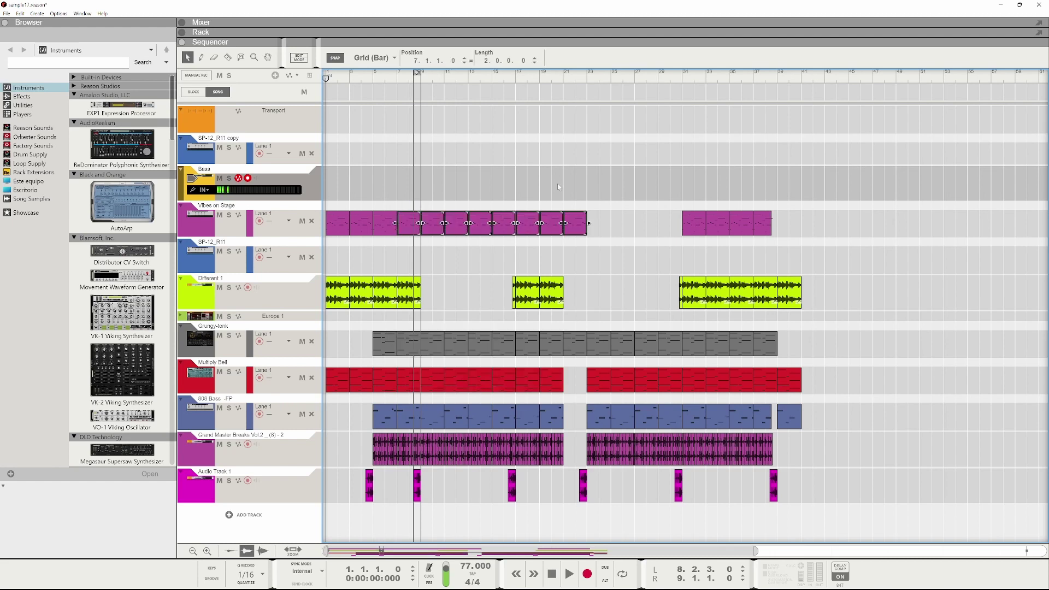
- Replace the Vibes on Stage clips between bars 7 and 21 with duplicates of its clip at bar 5
left_click_drag(555, 273, 405, 238)
key("Delete")
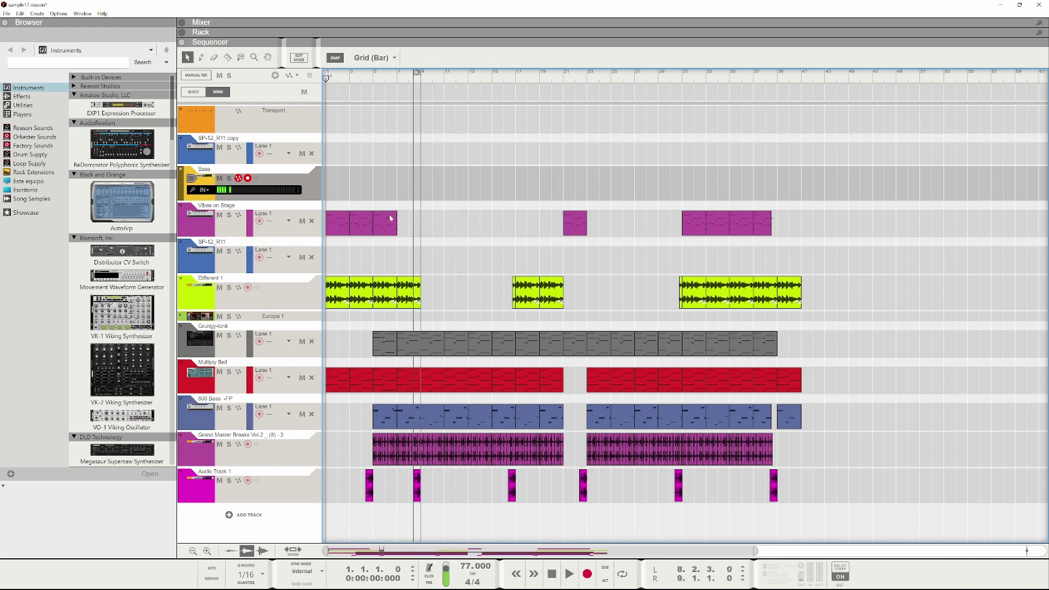
left_click(391, 217)
key("ctrl+d")
key("ctrl+d")
key("ctrl+d")
key("ctrl+d")
key("ctrl+d")
key("ctrl+d")
key("ctrl+d")
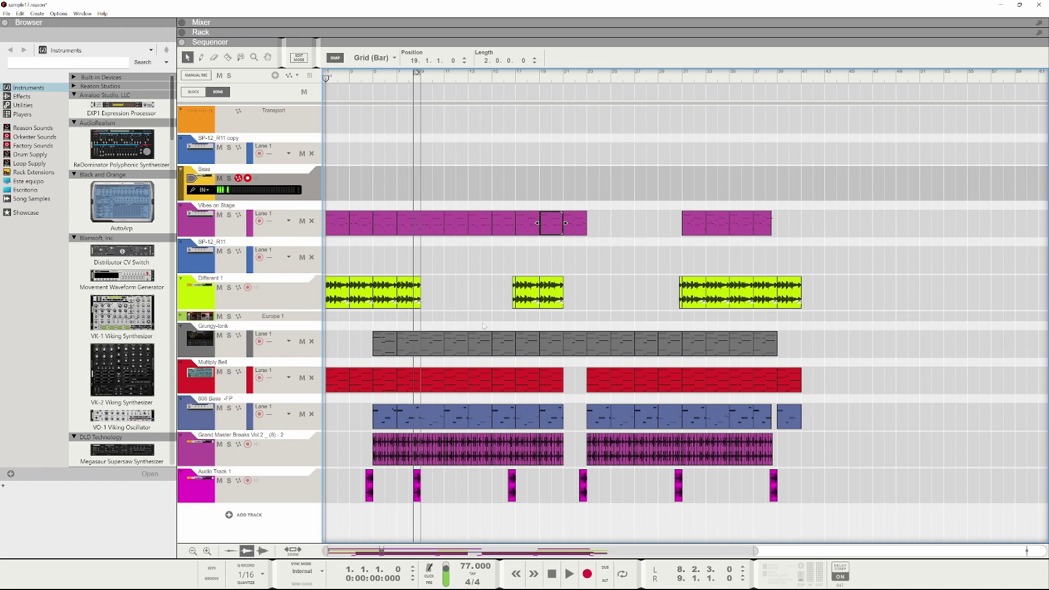
- Replace the Grungy-tonk clips from bar 7 to bar 21 with duplicates of its clip at bar 5
left_click(385, 343)
left_click_drag(557, 324, 405, 335)
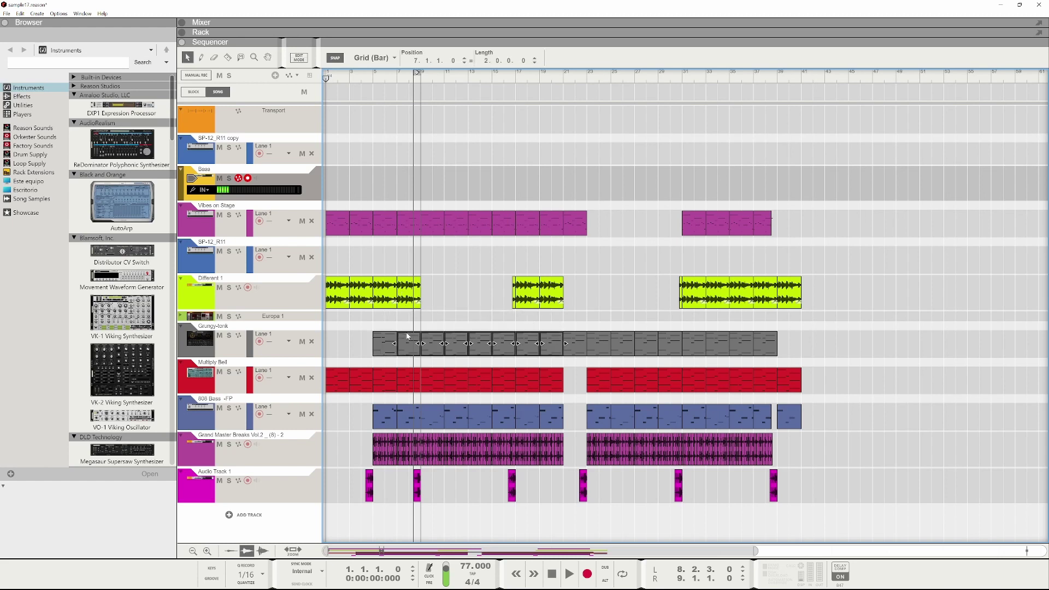
key("Delete")
left_click(386, 343)
key("ctrl+d")
key("ctrl+d")
key("ctrl+d")
key("ctrl+d")
key("ctrl+d")
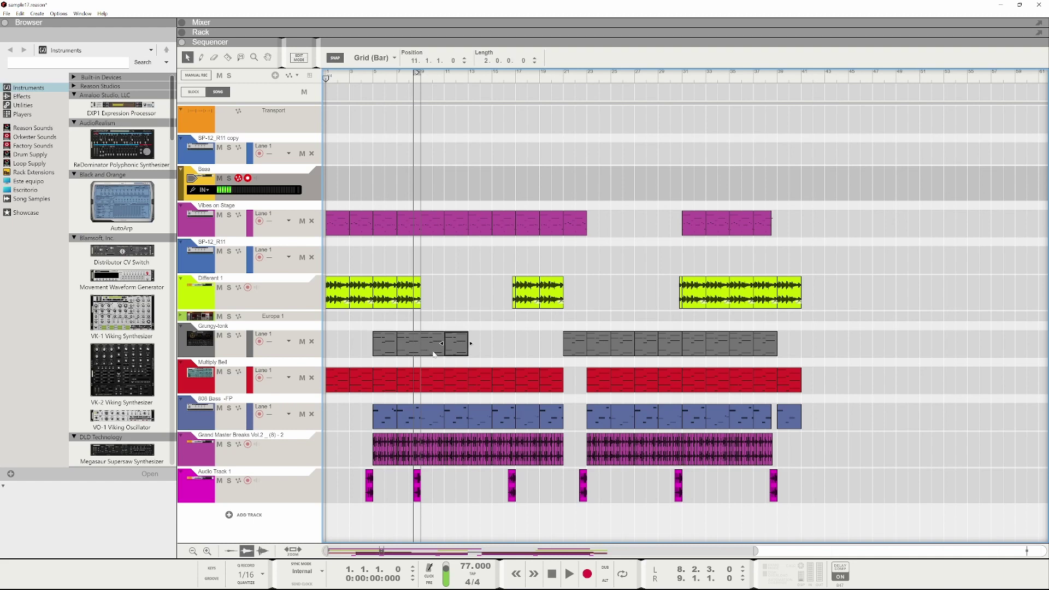
key("ctrl+d")
key("ctrl+d")
- Replace the Grungy-tonk clips from bar 23 onward with copies of its earlier clips, filling the track up to bar 39
left_click_drag(811, 335, 608, 350)
key("Delete")
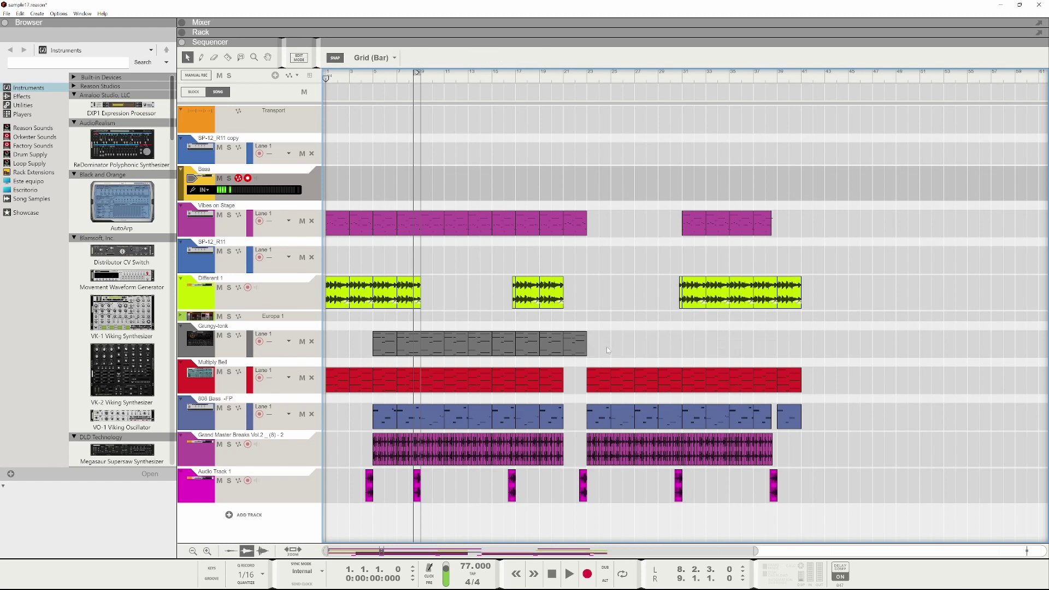
left_click_drag(458, 356, 601, 353)
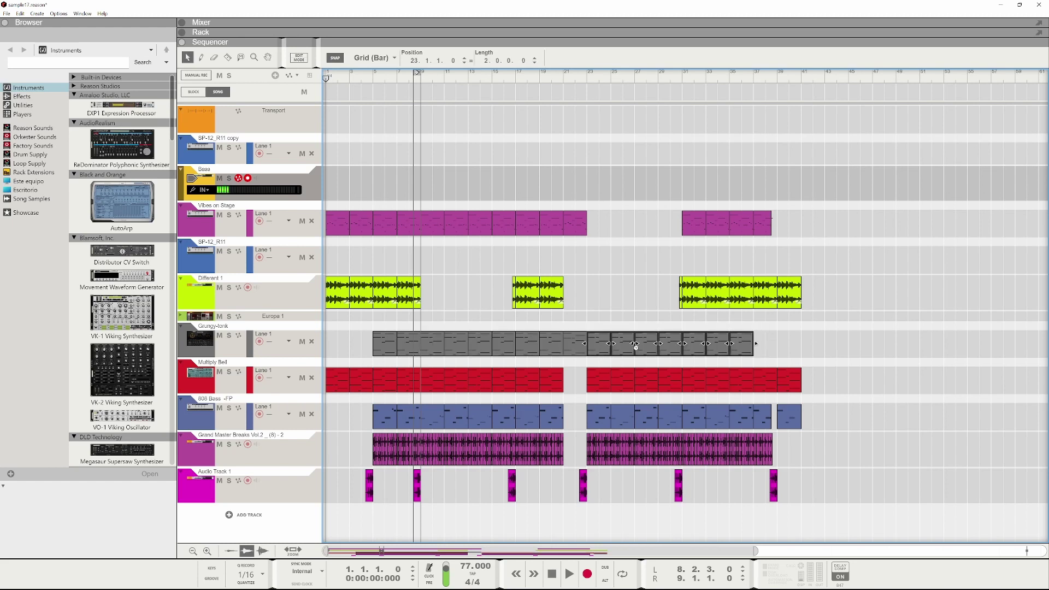
left_click_drag(783, 328, 754, 335)
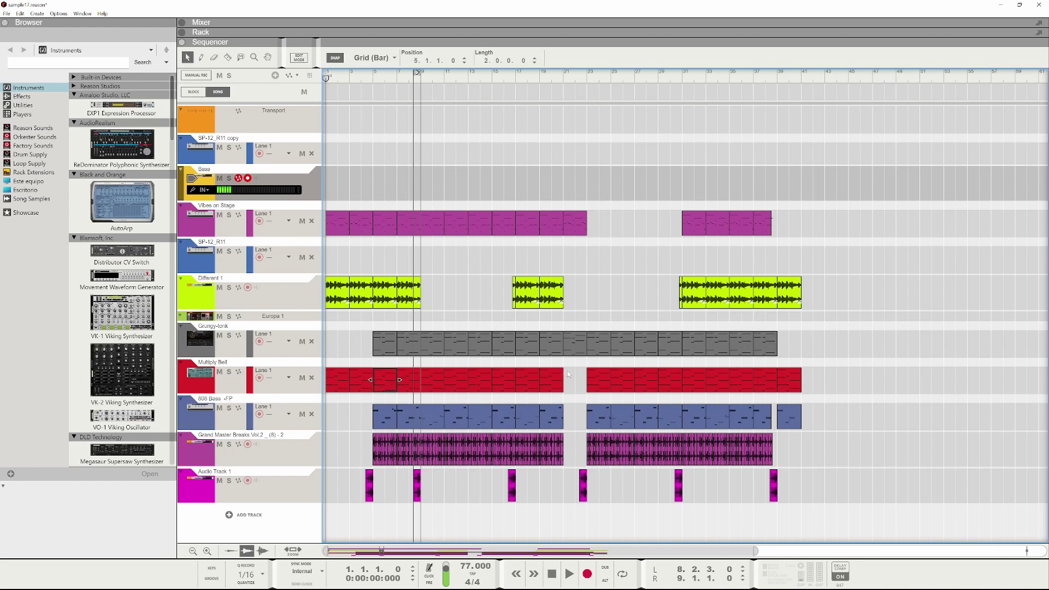
- Replace the Multiply Bell clips between bars 7 and 21 with duplicates of its clip at bar 5
left_click_drag(567, 373, 404, 379)
key("Delete")
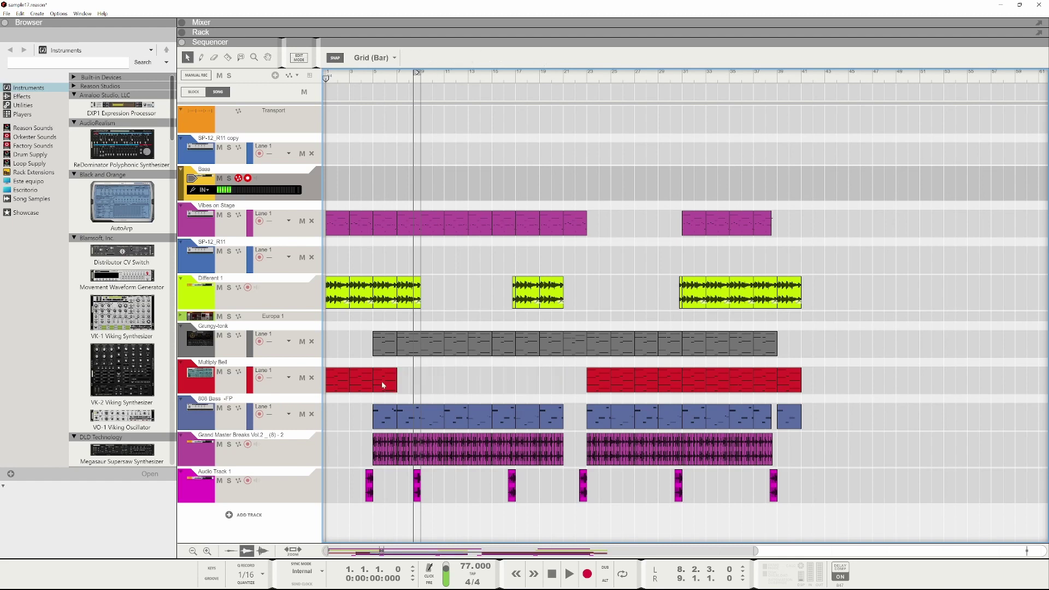
left_click(383, 386)
key("ctrl+d")
key("ctrl+d")
key("ctrl+d")
key("ctrl+d")
key("ctrl+d")
key("ctrl+d")
key("ctrl+d")
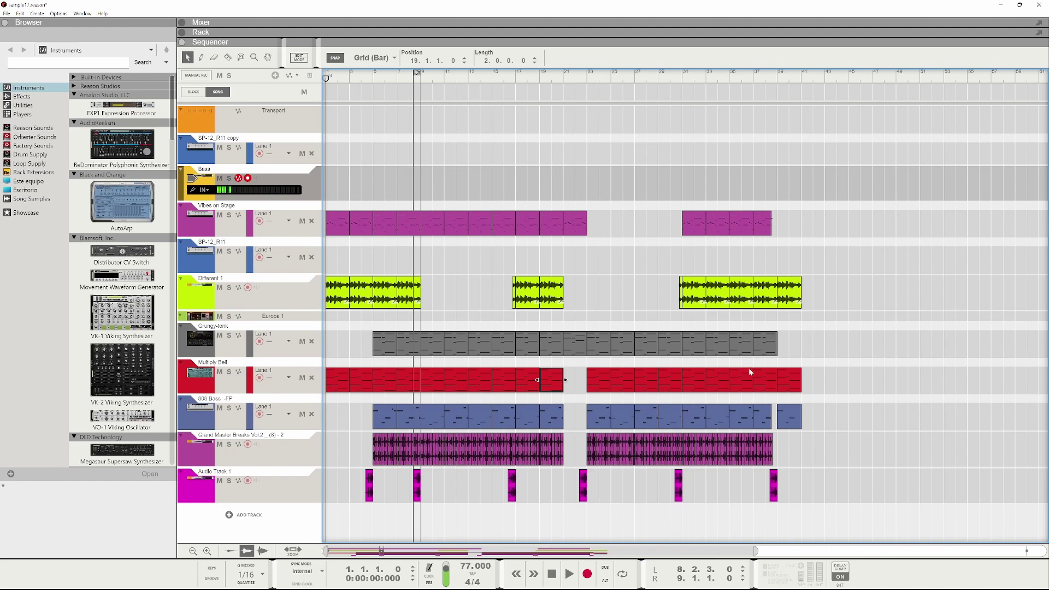
- Replace the Multiply Bell clips from bar 23 with copies of its earlier clips, ending with a copy of its first clip at bar 39
left_click_drag(818, 393, 595, 373)
key("Delete")
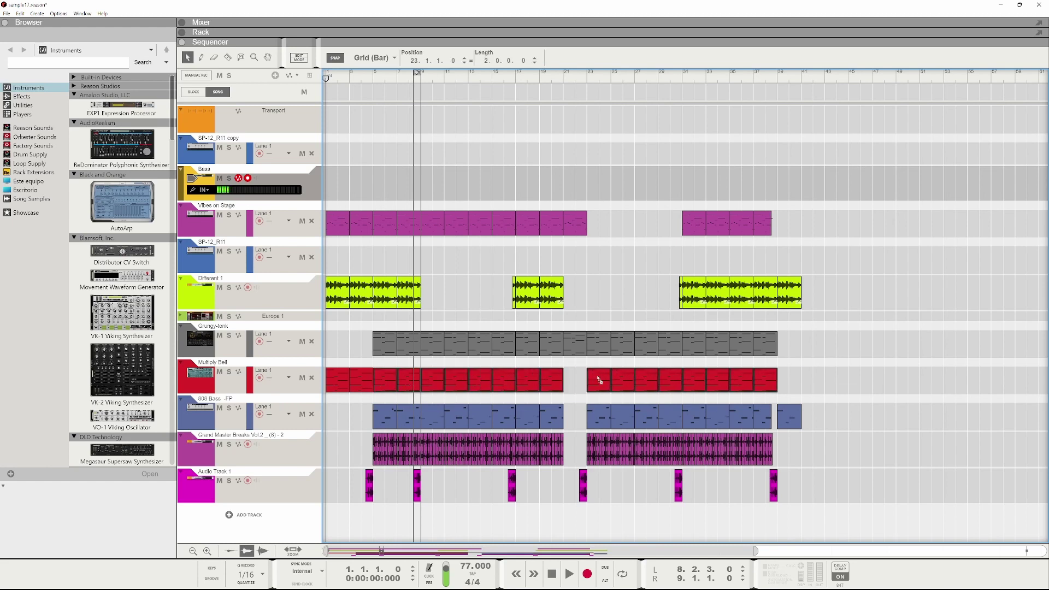
left_click(943, 417)
left_click_drag(792, 385, 766, 383)
key("ctrl+d")
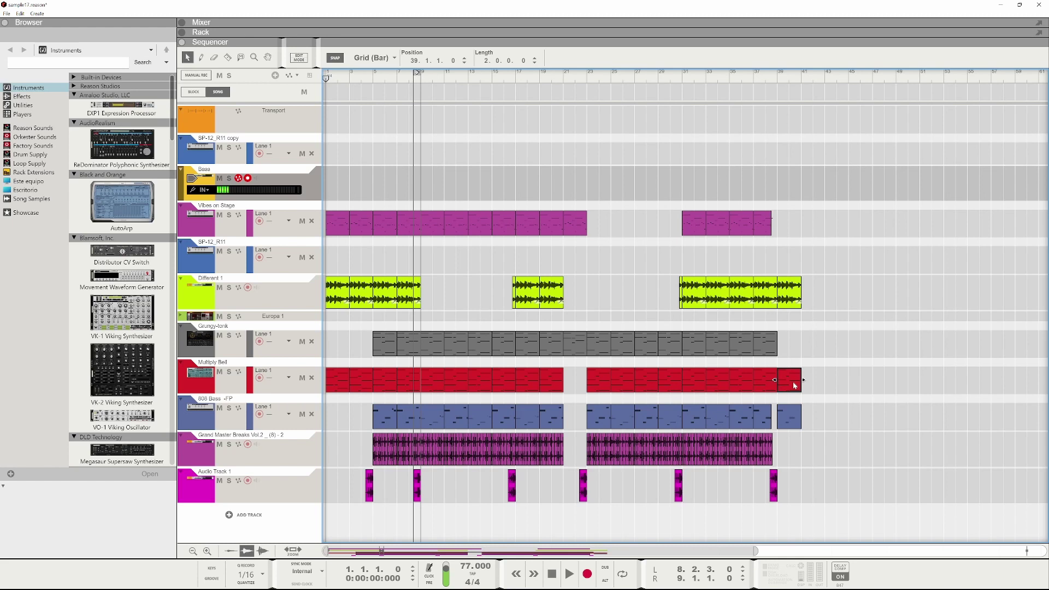
key("Delete")
left_click_drag(340, 383, 793, 367)
left_click(793, 410)
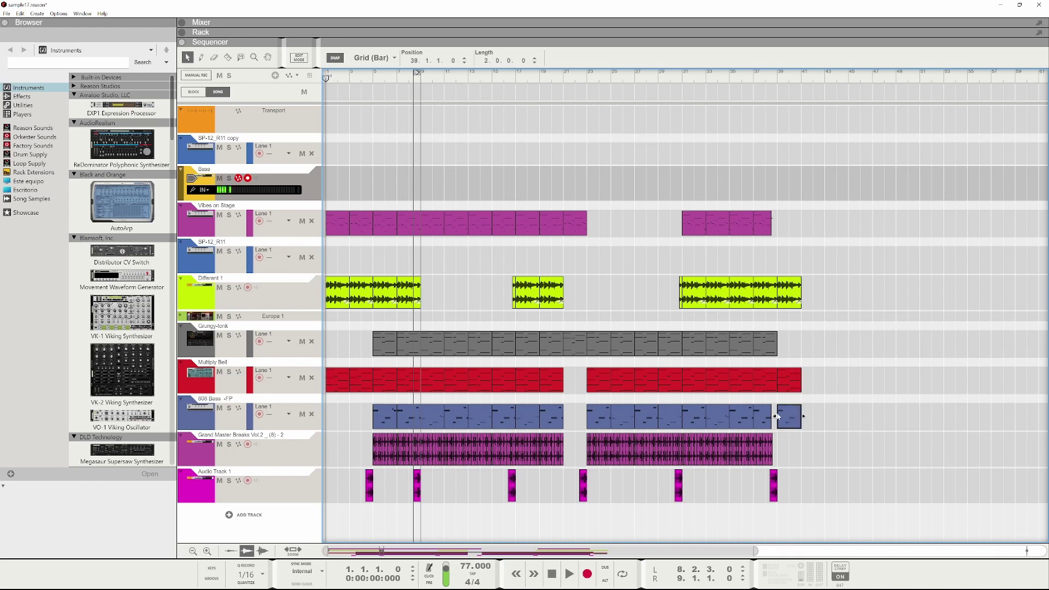
left_click_drag(738, 401, 728, 403)
left_click_drag(619, 416, 618, 417)
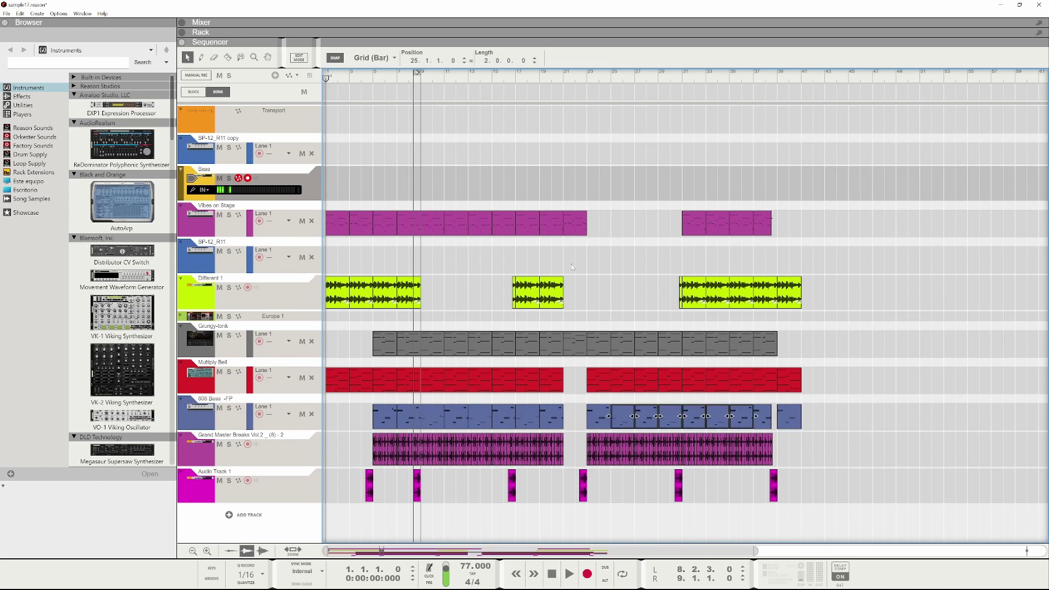
left_click(616, 210)
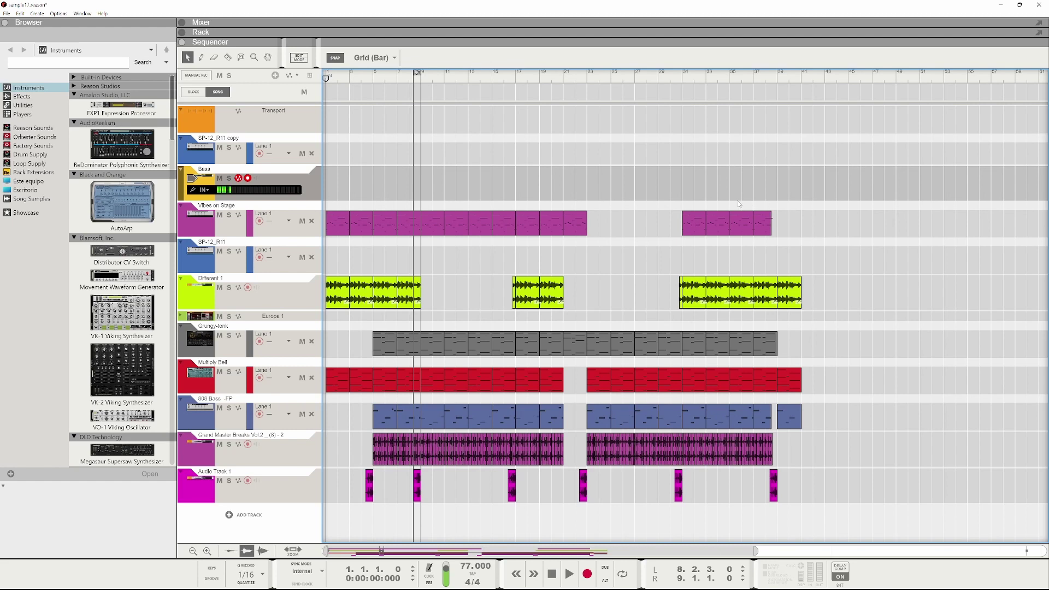
- Replace the Vibes on Stage clips from bar 31 with copies of its earlier clips, removing the extra copy at bar 29
left_click_drag(741, 167, 692, 212)
key("Delete")
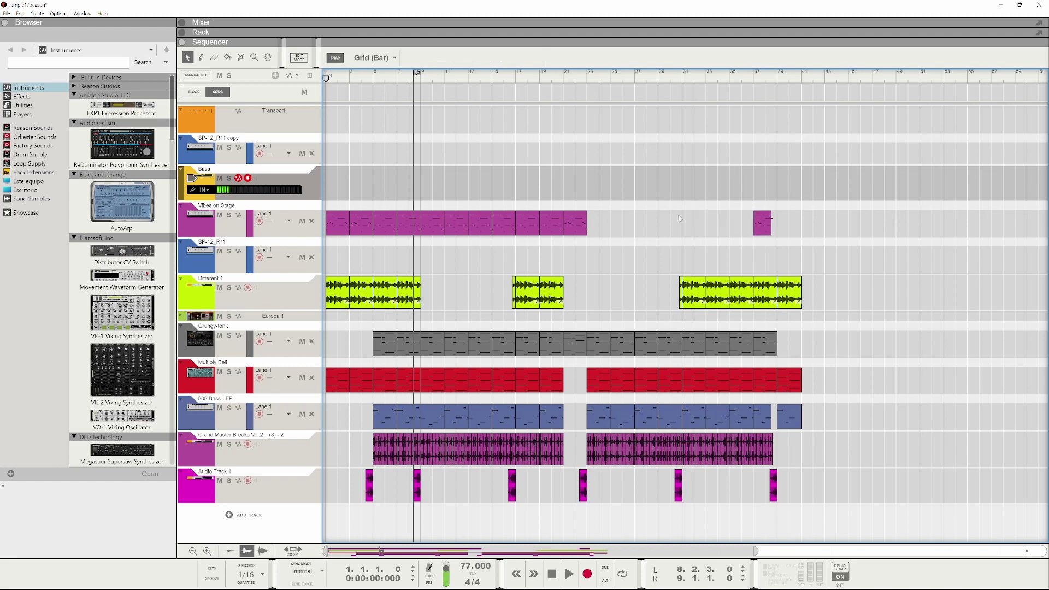
left_click_drag(618, 215, 662, 229)
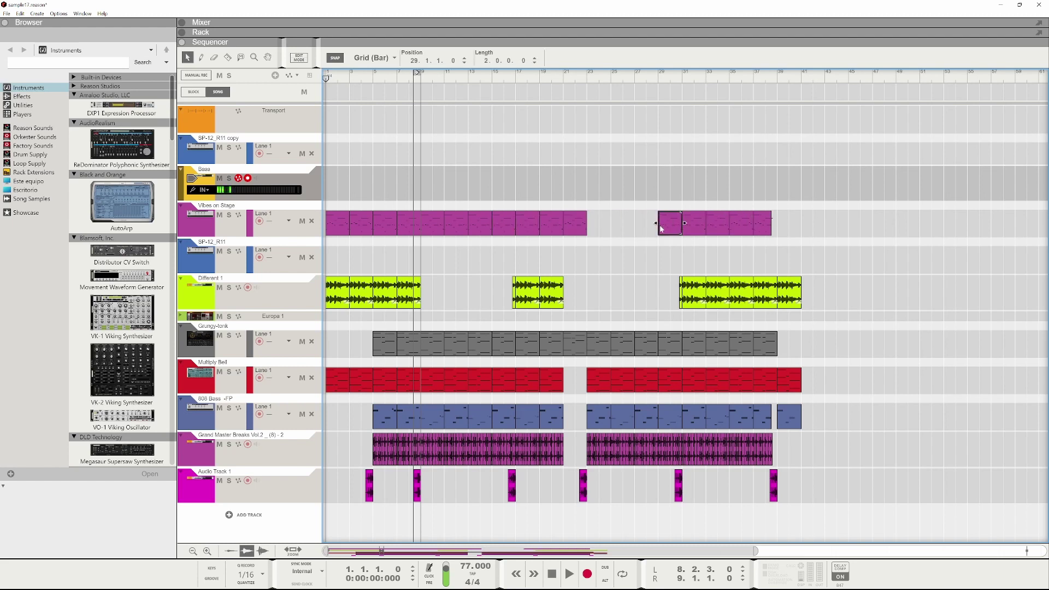
key("Delete")
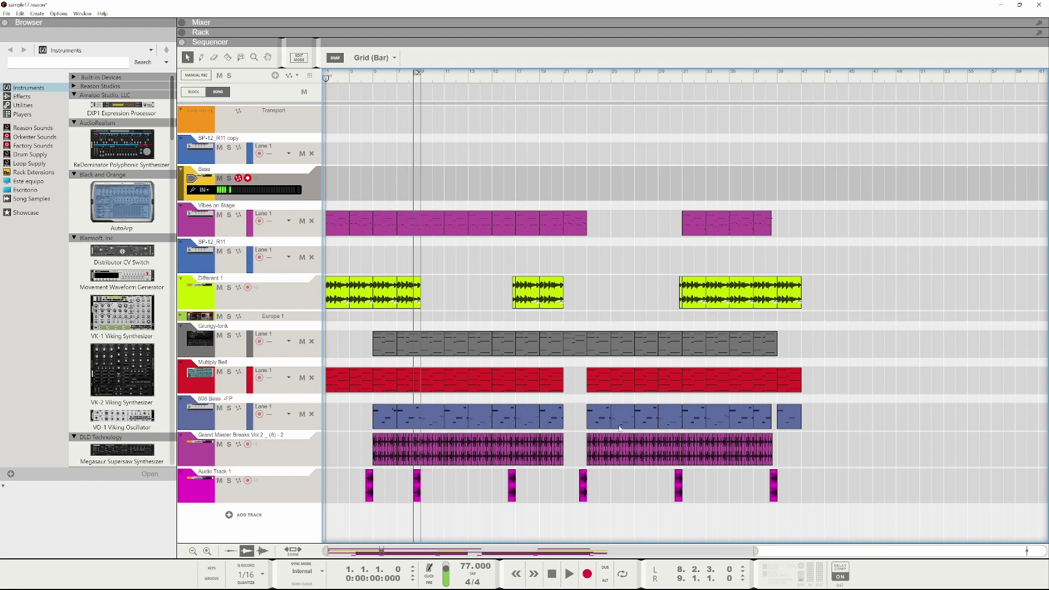
- Open the 808 Bass clip at bar 9 for note editing
left_click_drag(742, 403, 609, 404)
left_click(415, 415)
double_click(431, 415)
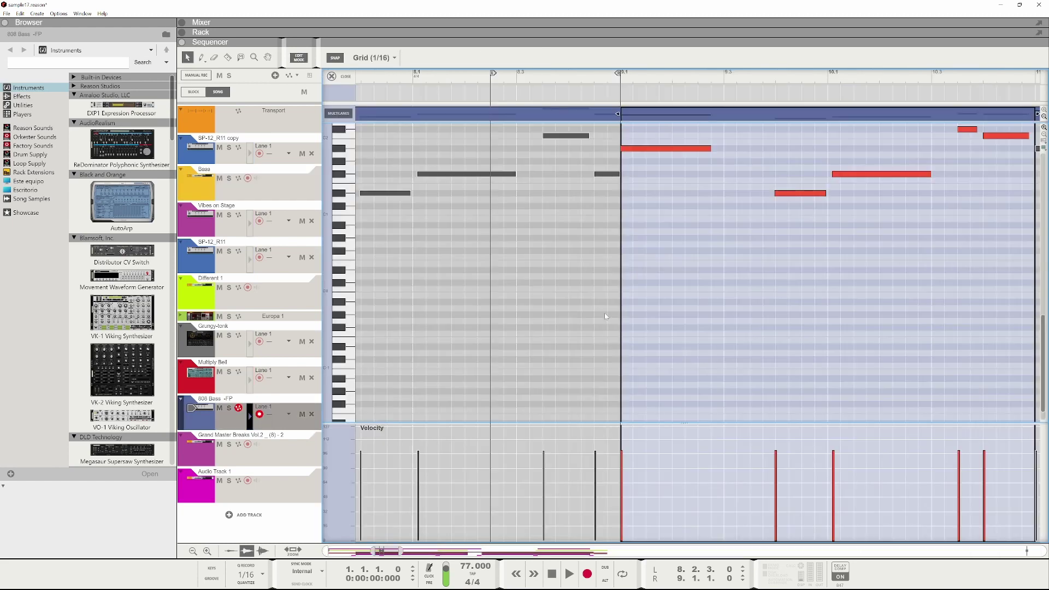
- In the 808 Bass clip at bar 7, lower the note at 8.3.3.0 to B1
scroll(606, 316, "up", 4)
scroll(694, 297, "down", 1)
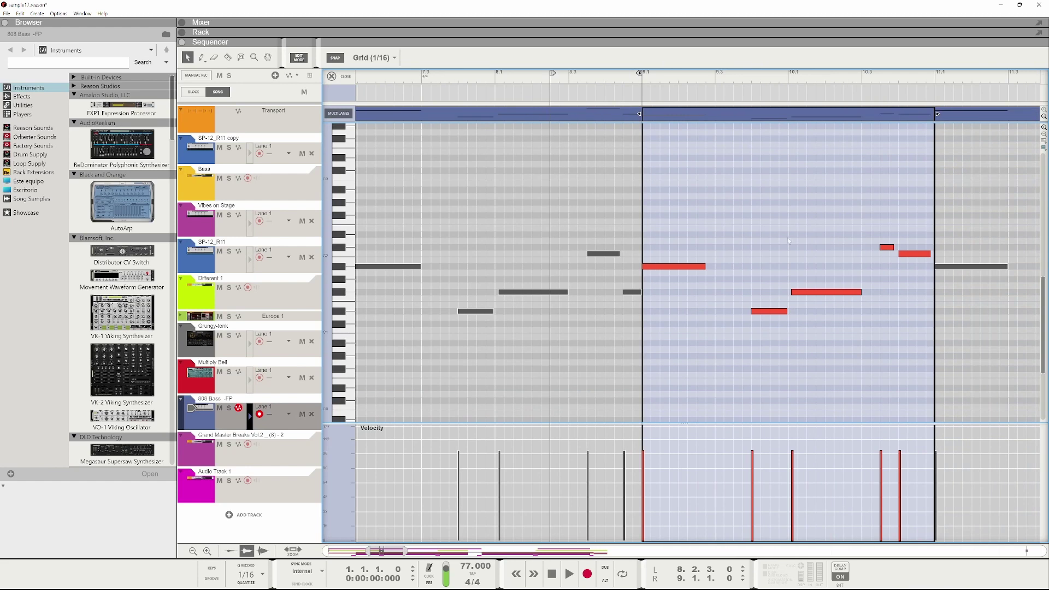
scroll(819, 258, "down", 5)
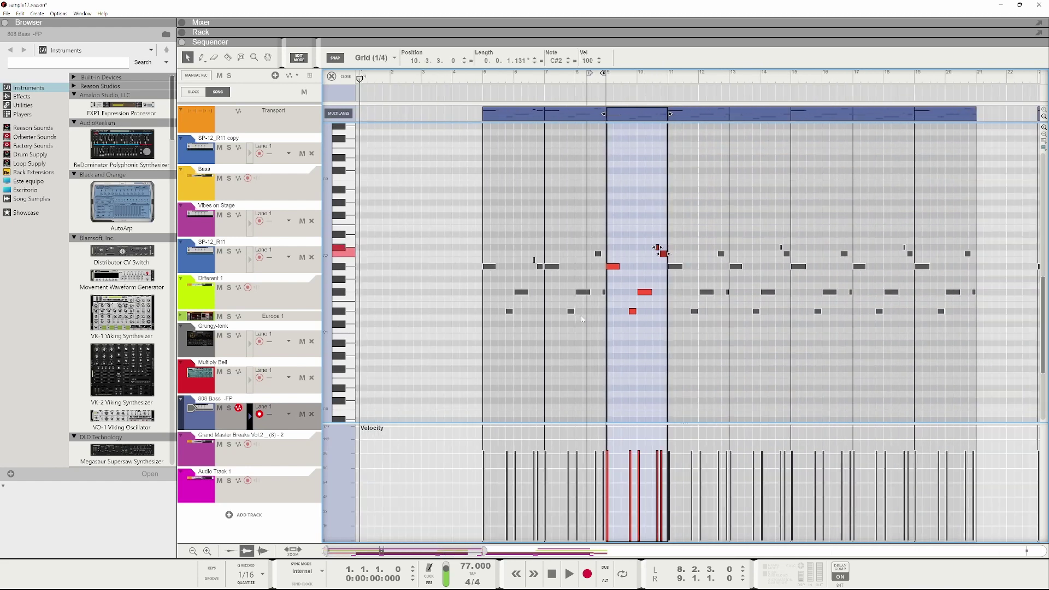
scroll(768, 274, "right", 4)
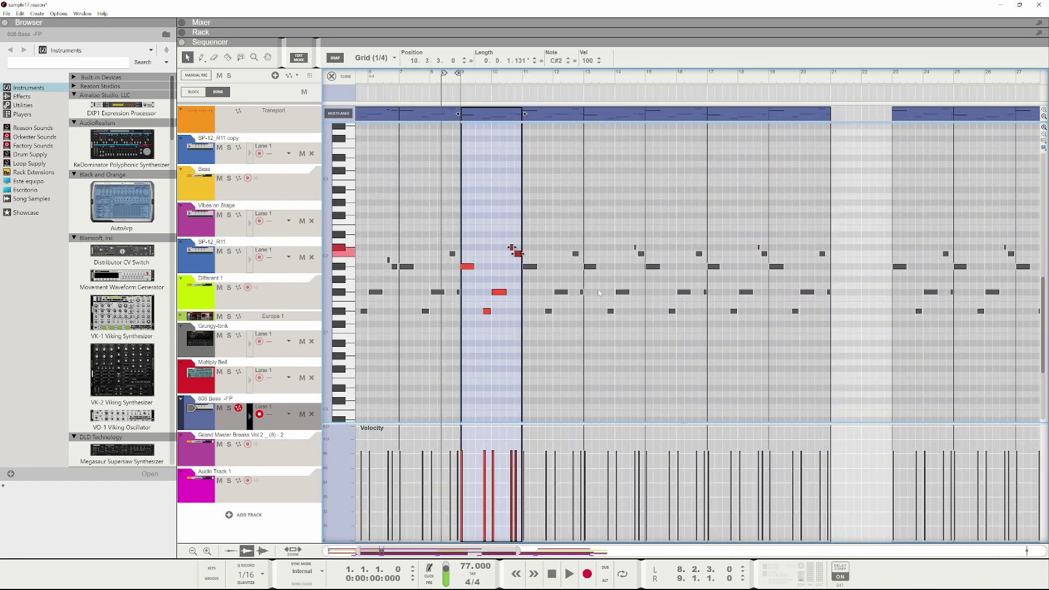
scroll(411, 251, "up", 4)
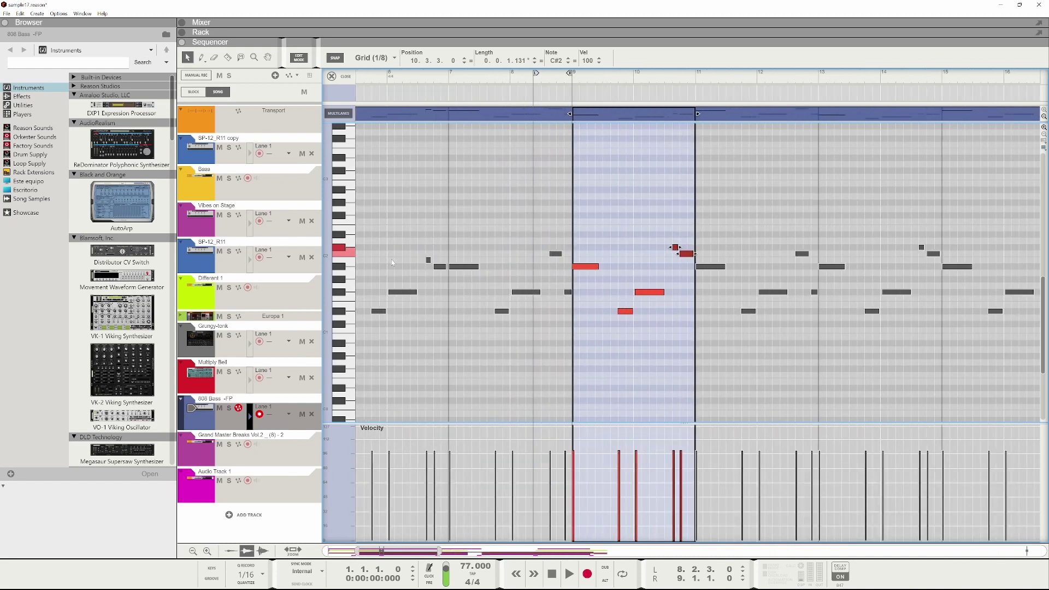
scroll(411, 273, "down", 1)
scroll(411, 273, "up", 2)
left_click(617, 251)
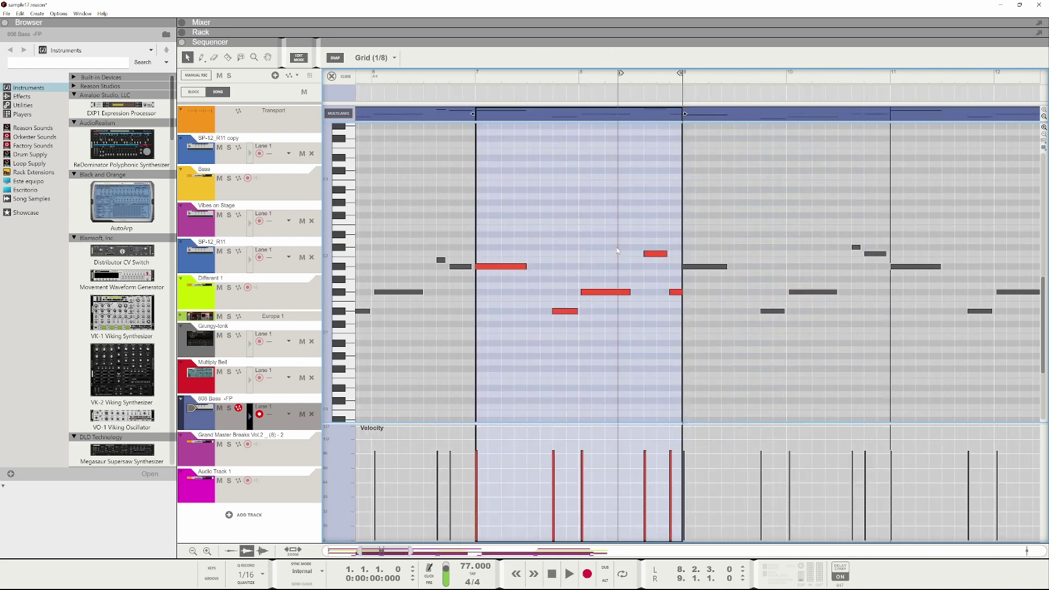
left_click_drag(656, 255, 655, 260)
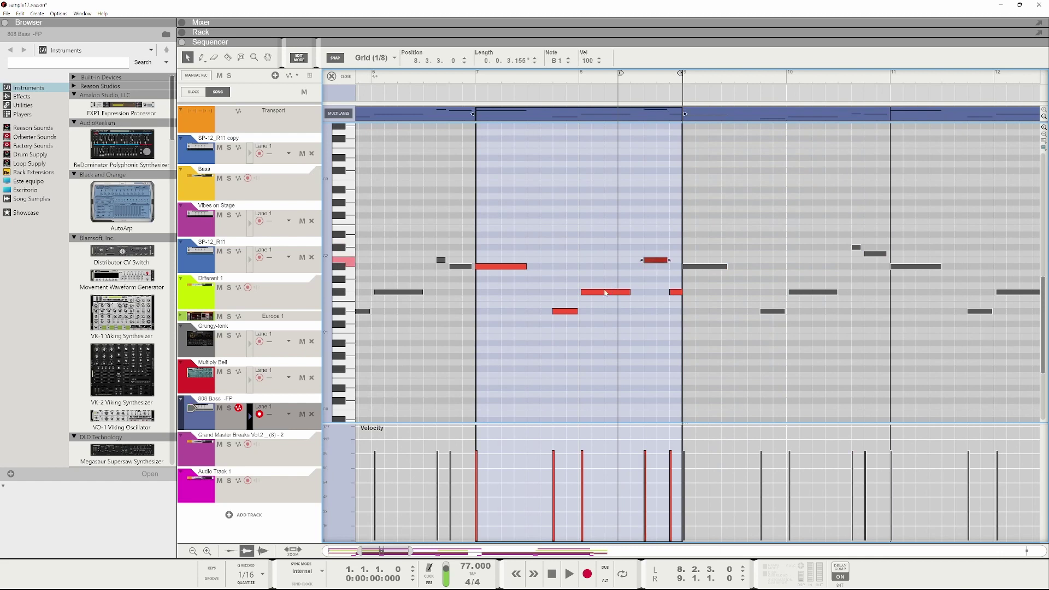
- Solo the 808 Bass track and play it back from bar 5
scroll(606, 294, "down", 6)
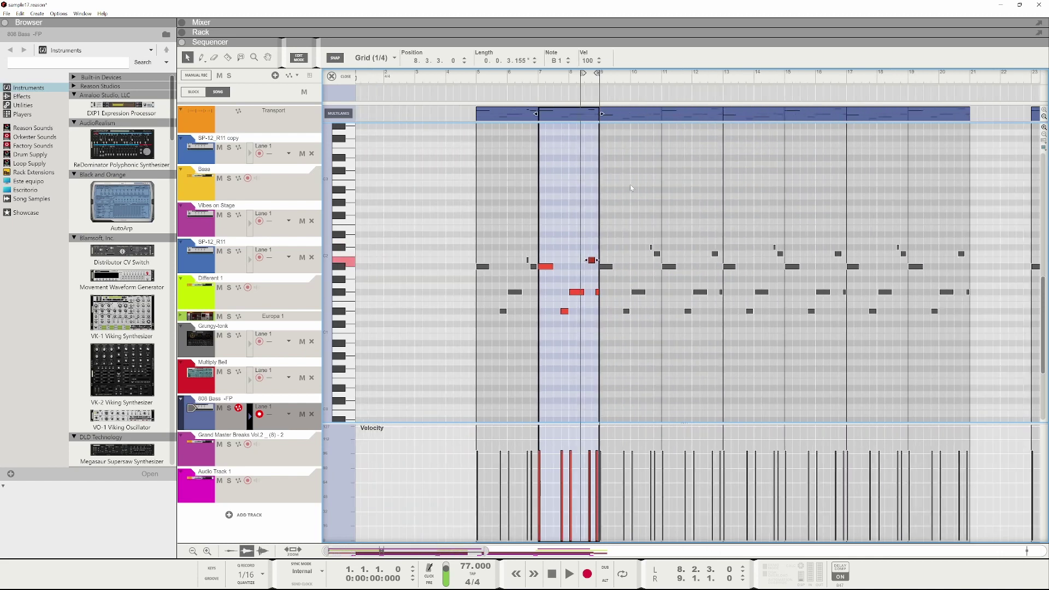
scroll(601, 212, "down", 2)
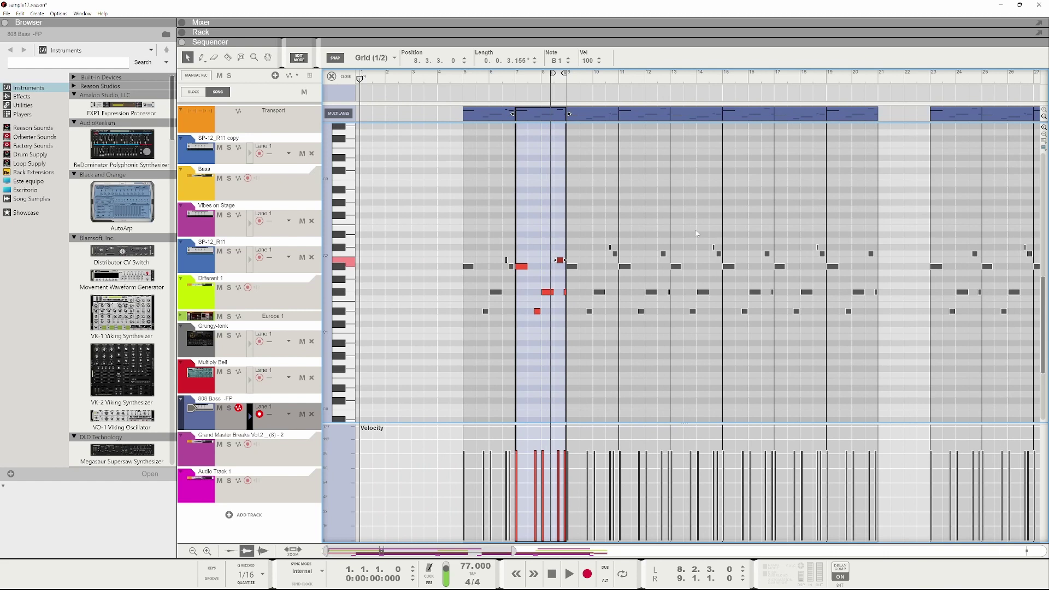
left_click(464, 76)
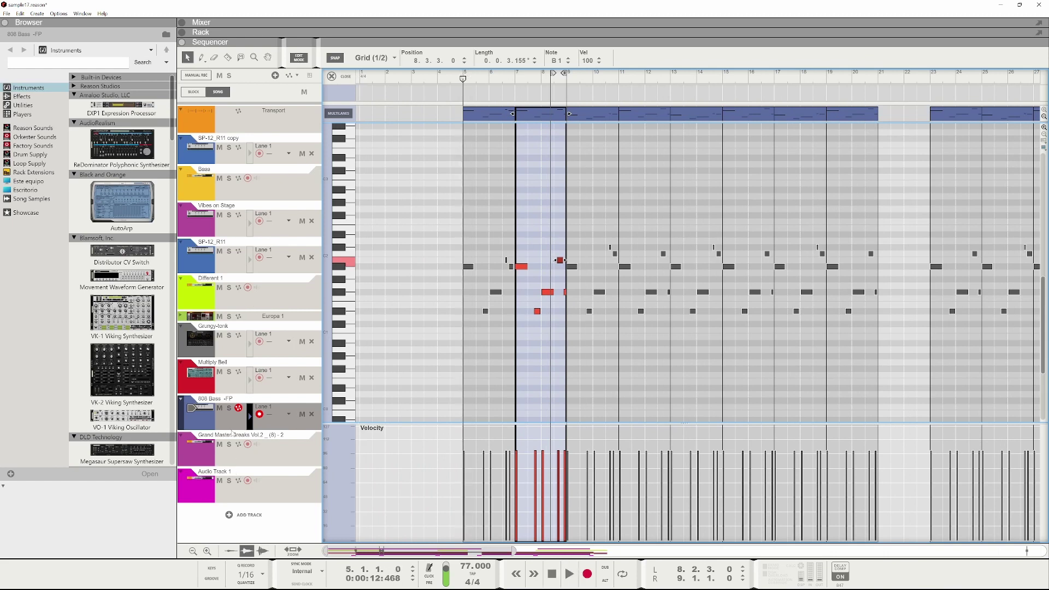
left_click(230, 408)
key("space")
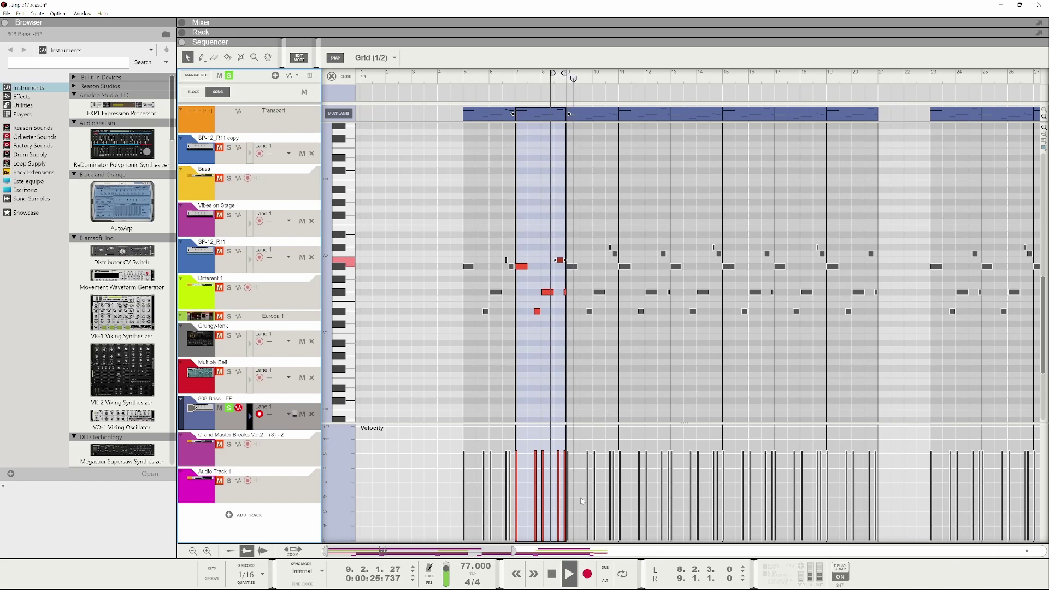
key("space")
key("h")
key("h")
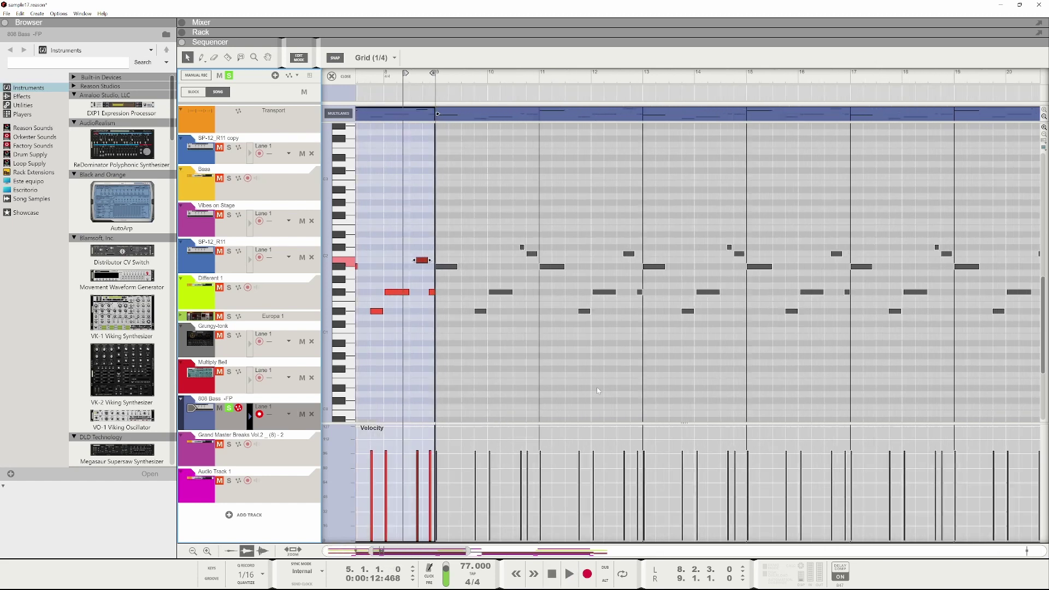
- Raise the last note of the 808 Bass clip at bar 7, at 8.4.3.0, to D#2 and play it from bar 8
left_click(428, 292)
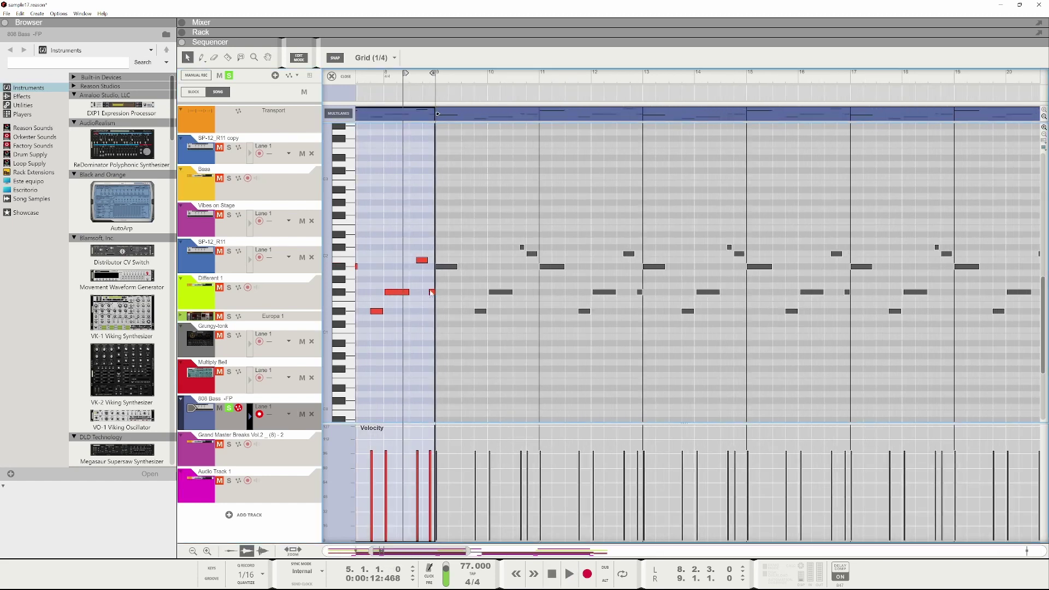
left_click_drag(430, 294, 432, 241)
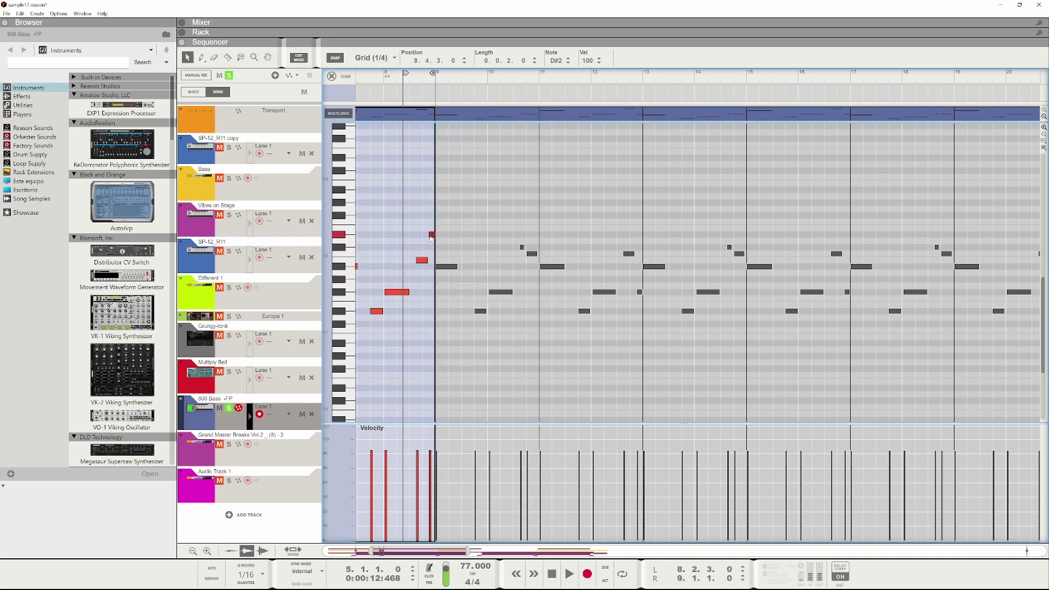
key("space")
left_click(384, 79)
key("space")
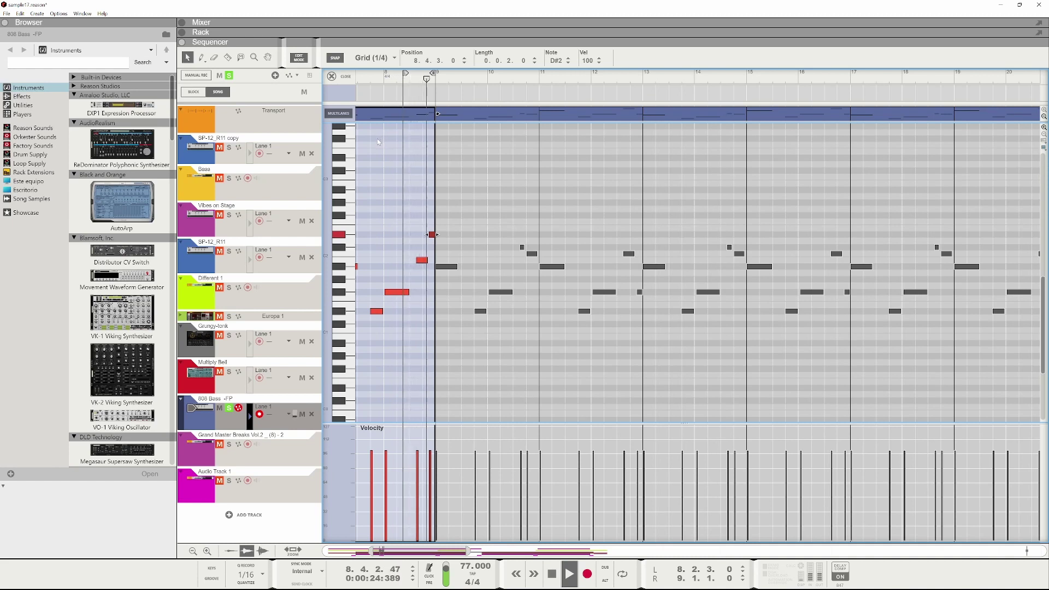
key("space")
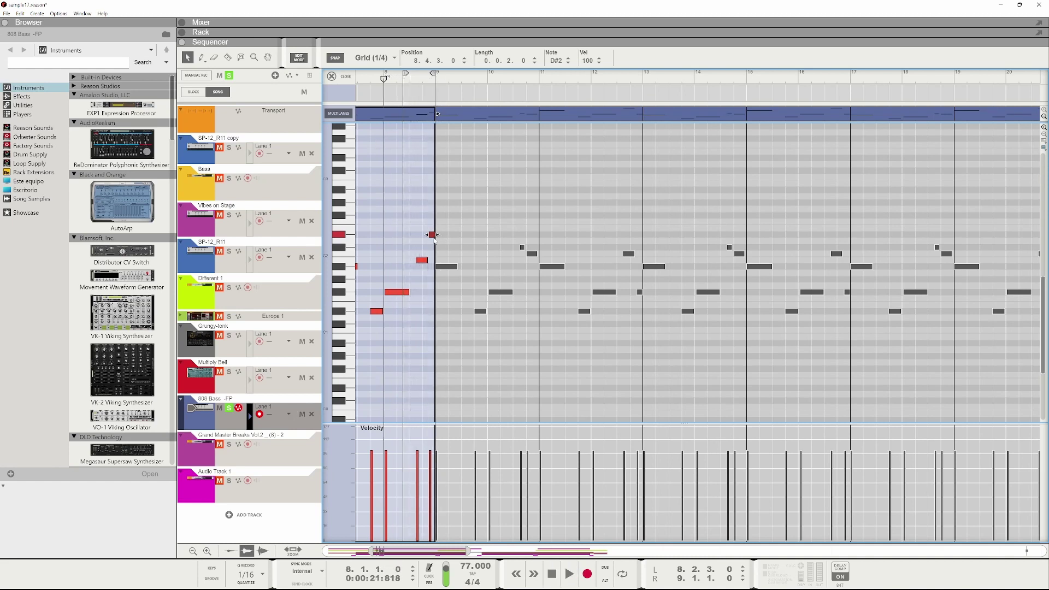
- Try lower pitches for the note at 8.4.3.0, first G#1 and then A1, while playing from bar 8
scroll(569, 270, "down", 3)
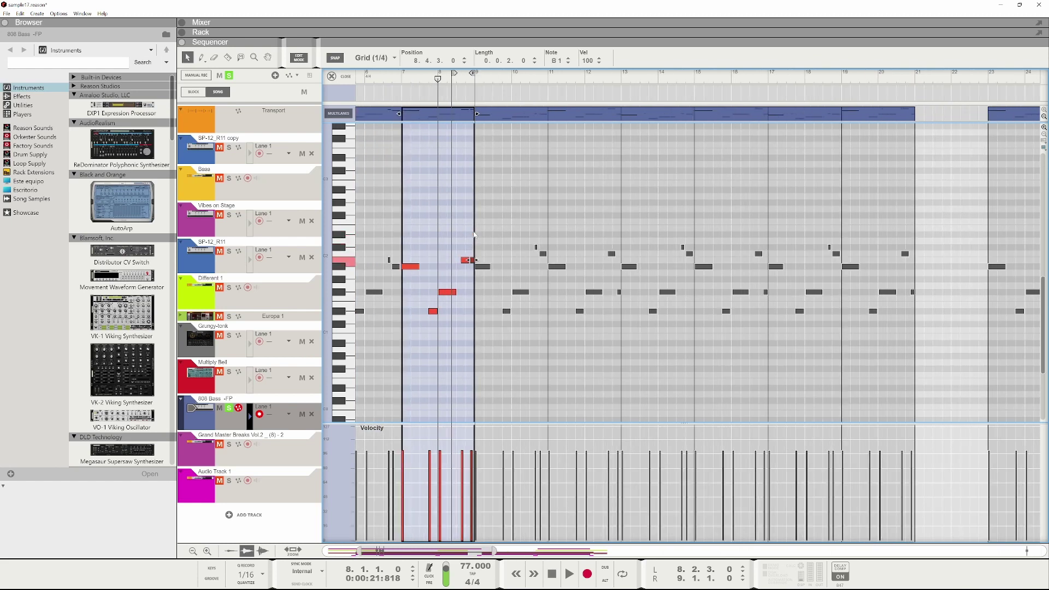
key("Down")
key("Down")
key("Down")
key("space")
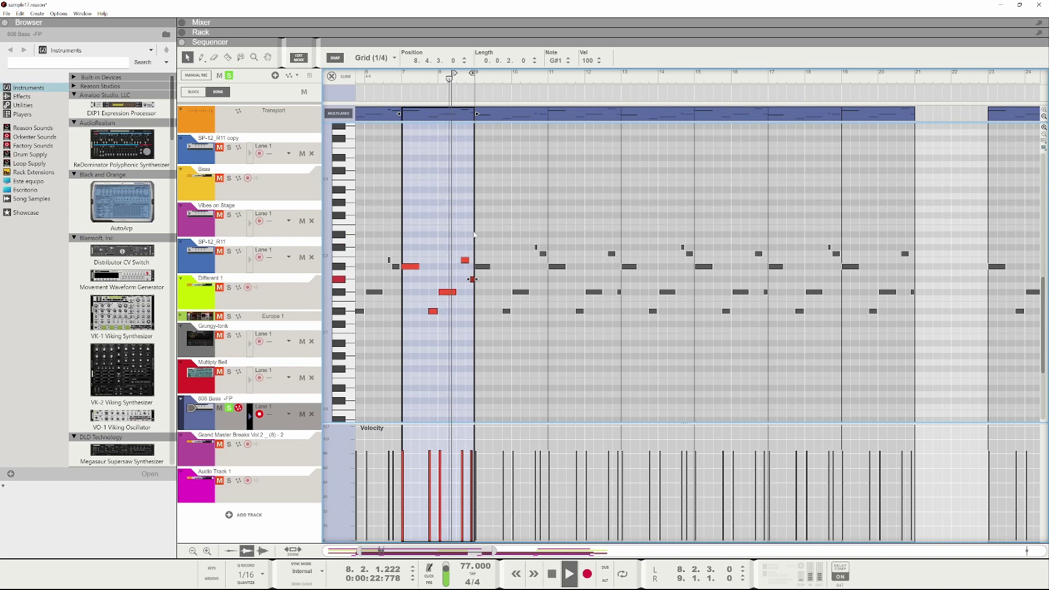
key("Up")
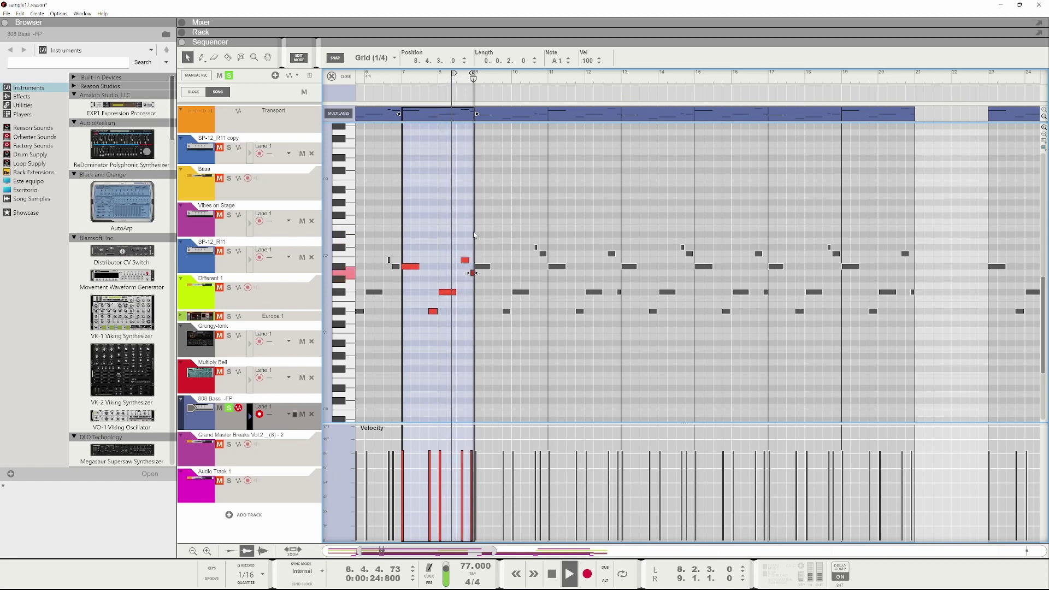
key("space")
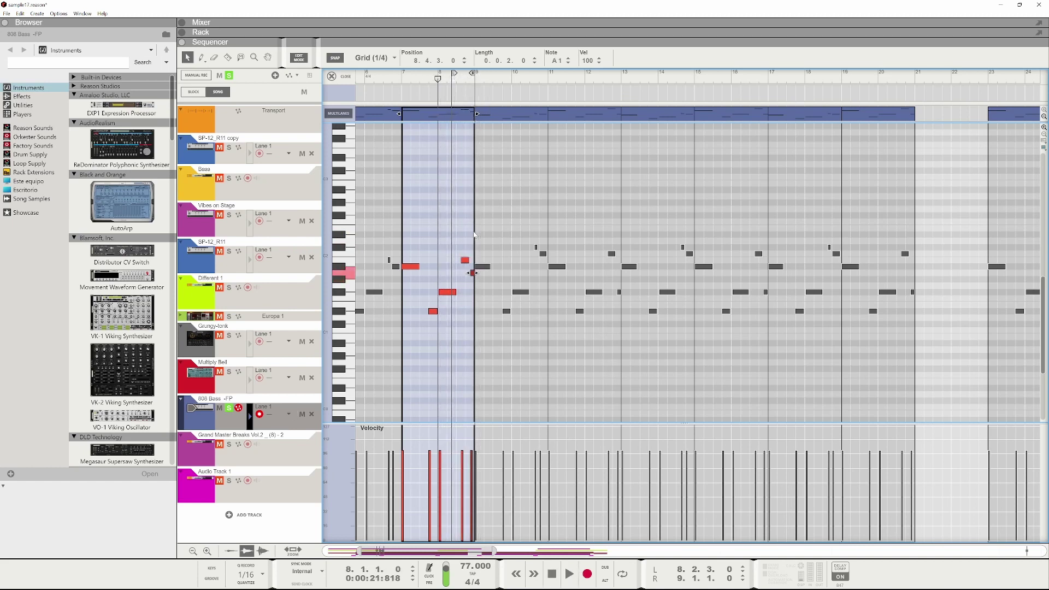
- Raise the note at 8.4.3.0 to D2 and then D#2, playing from bar 8 after each change
key("Up")
key("Up")
key("Up")
key("Up")
key("Up")
key("space")
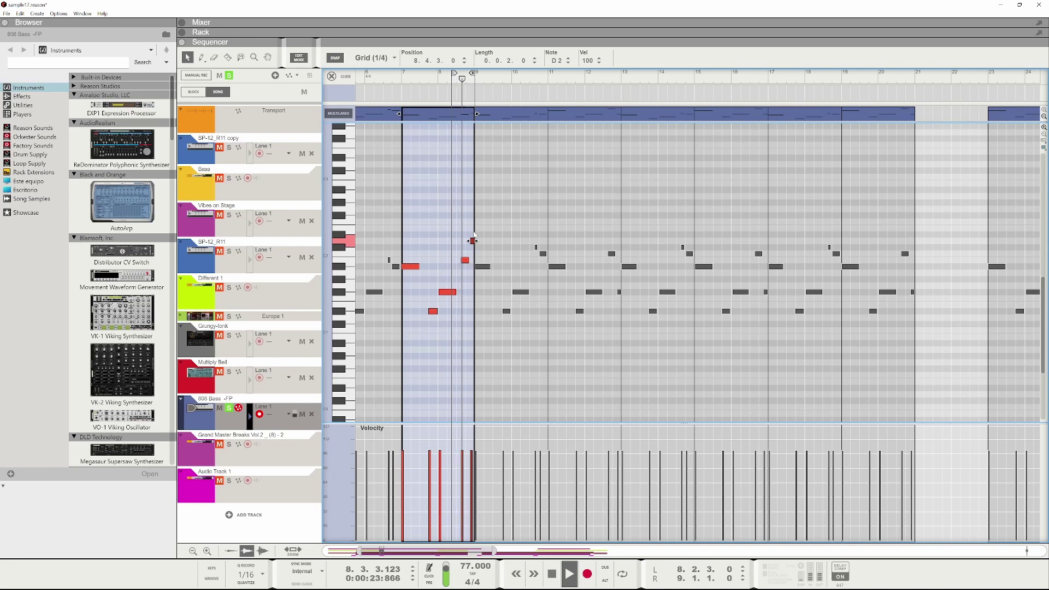
key("space")
key("Up")
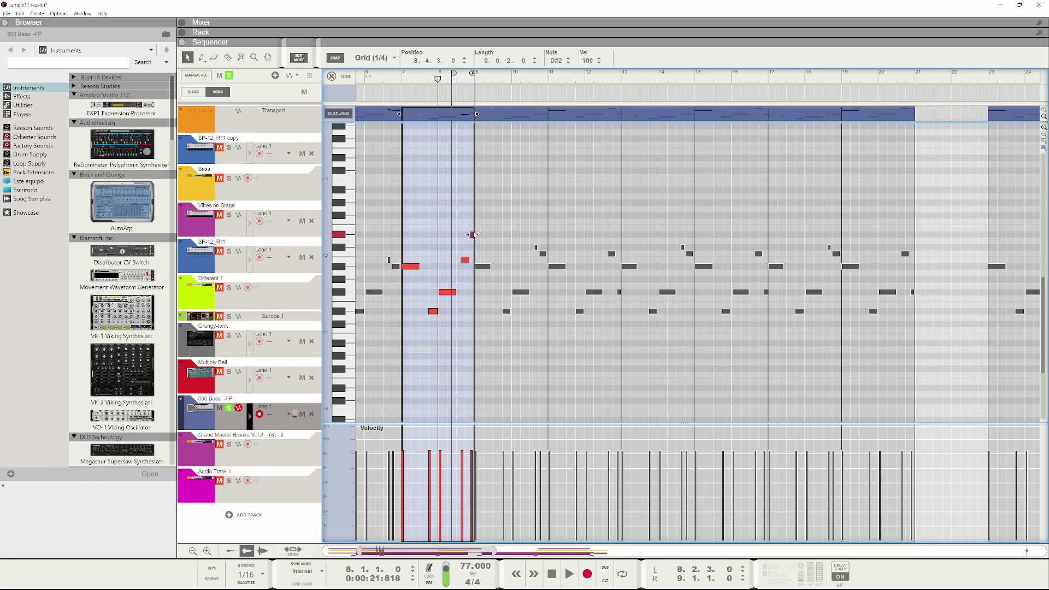
key("space")
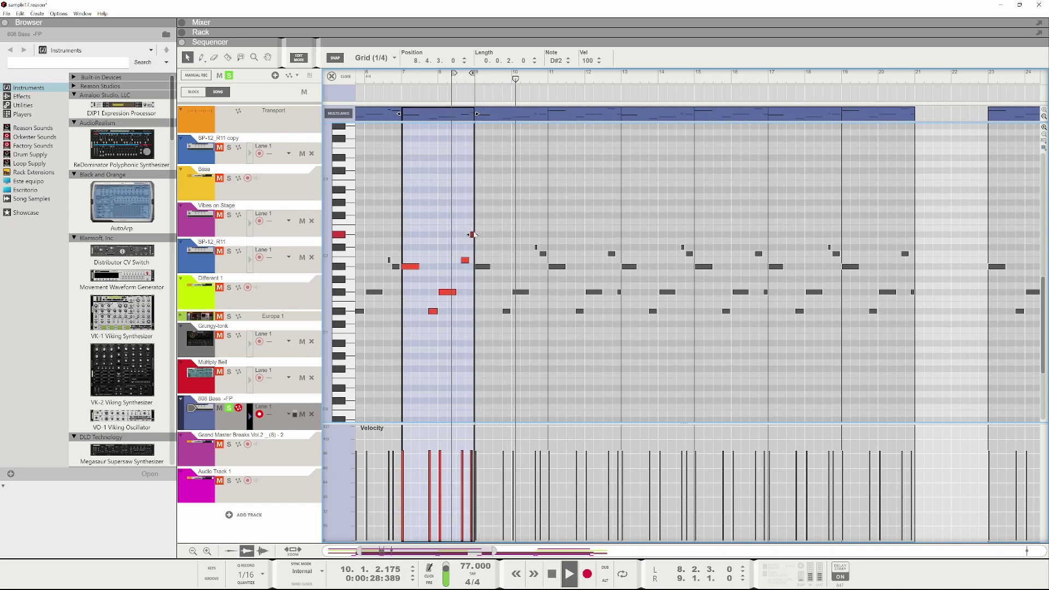
key("space")
- Delete the old 808 Bass clips between bars 9 and 19
scroll(533, 193, "down", 3)
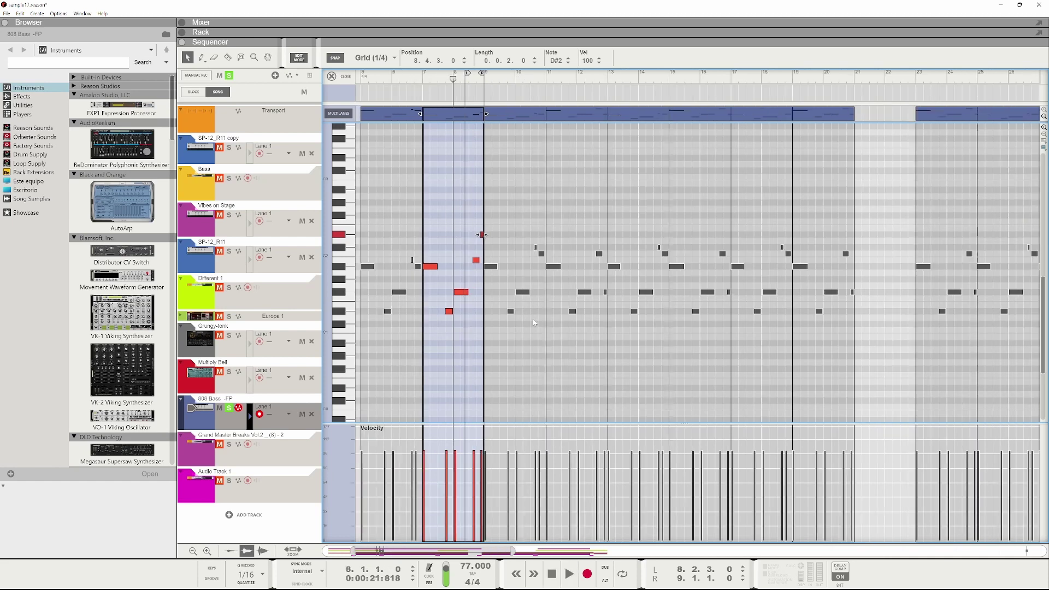
left_click(696, 111)
left_click(525, 109, "shift")
key("Delete")
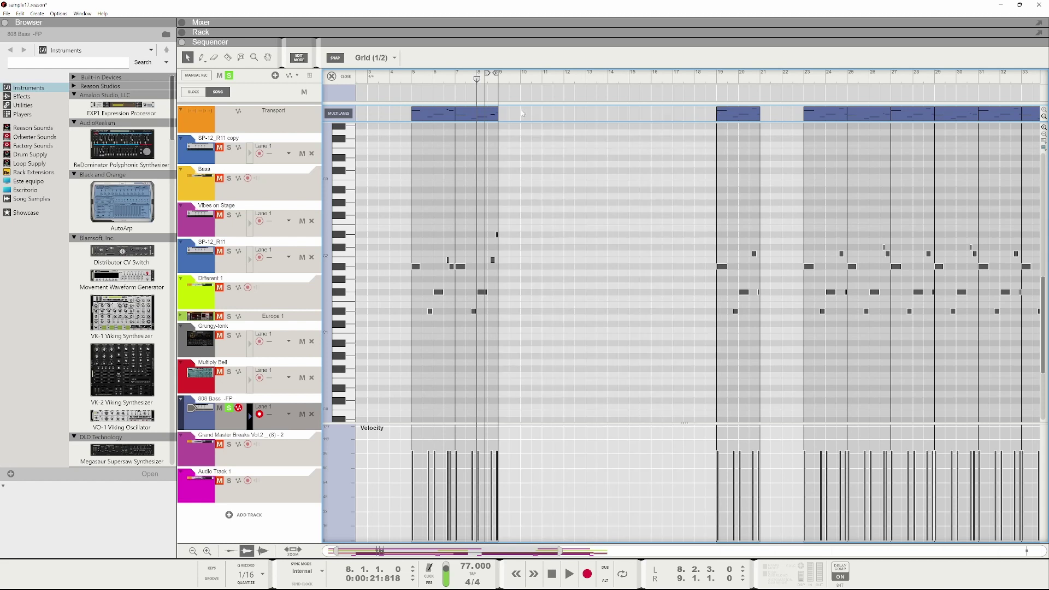
- Fill bars 9 to 19 with copies of the bar 5 clip, and replace the bar 19 clip with a copy of the bar 7 clip
left_click_drag(430, 115, 514, 115)
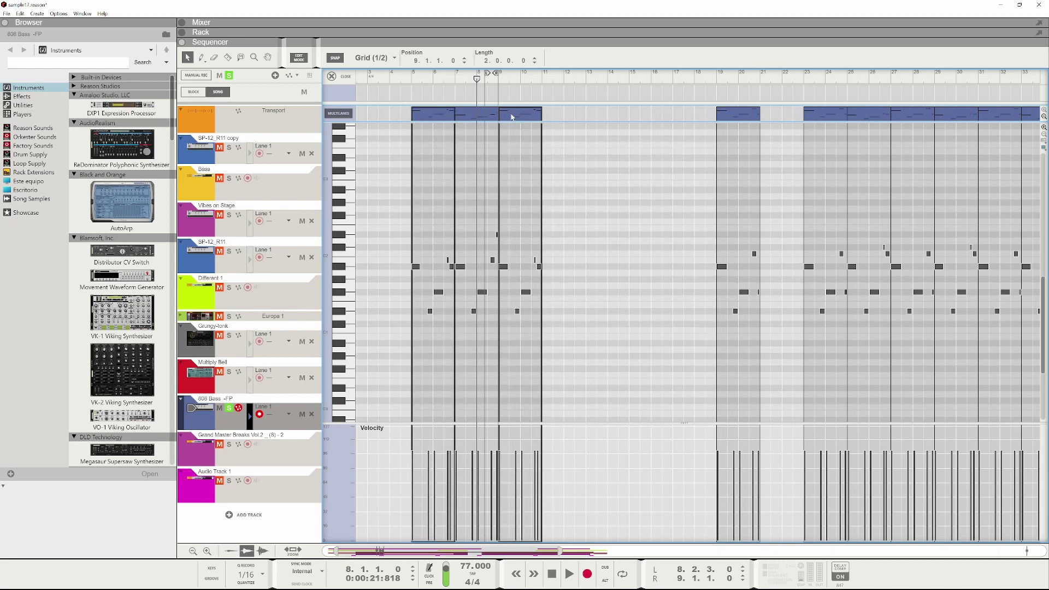
key("ctrl+d")
key("ctrl+d")
key("ctrl+d")
key("ctrl+d")
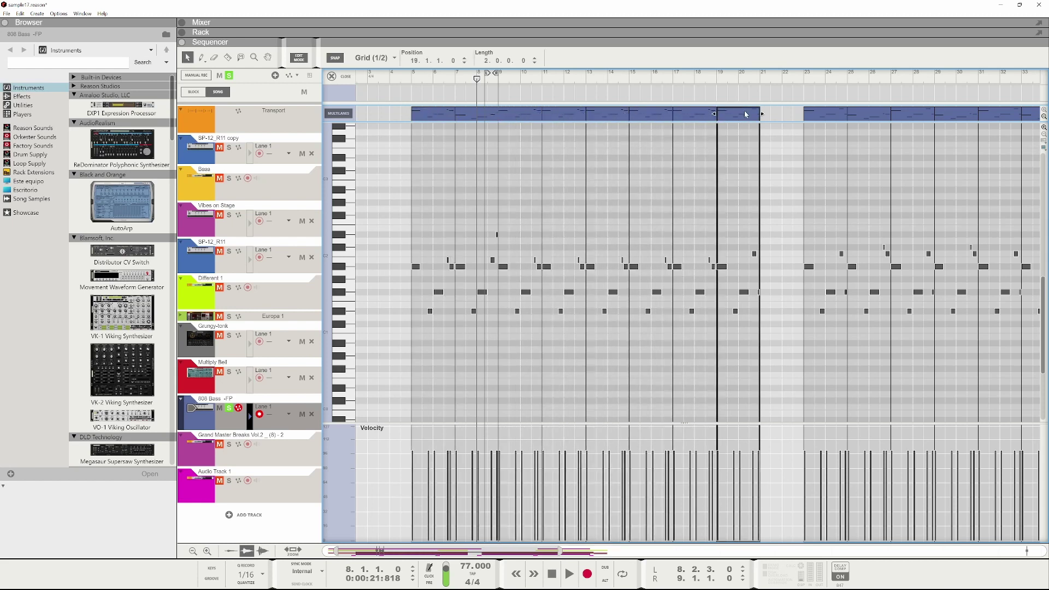
key("Delete")
left_click_drag(473, 112, 735, 92)
- Delete the 808 Bass clips from bar 23 to bar 27 and place a copy of the bar 19 clip at bar 23
scroll(567, 236, "down", 3)
scroll(739, 250, "up", 2)
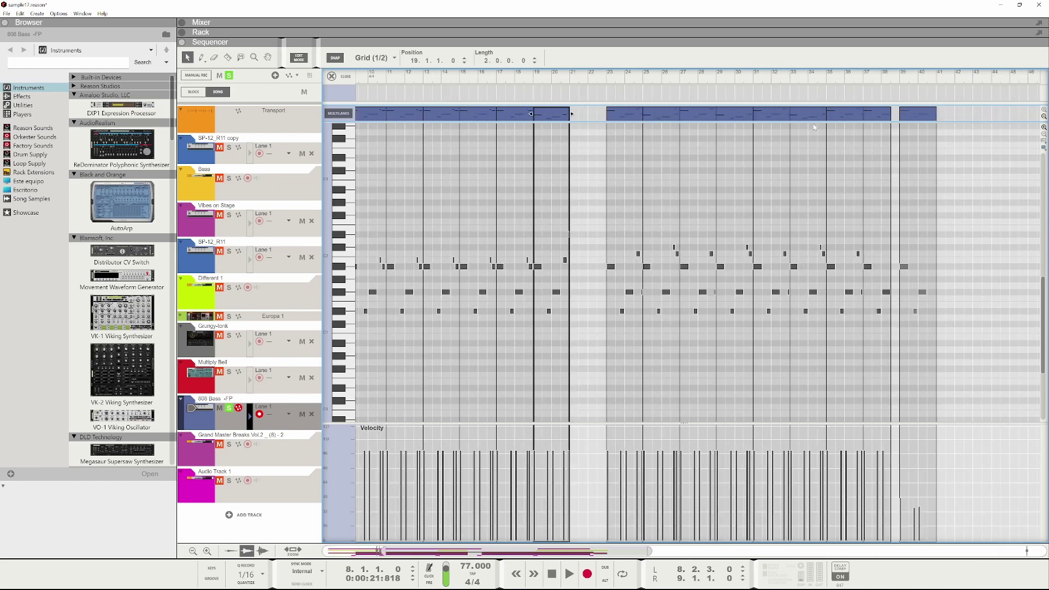
left_click(630, 137)
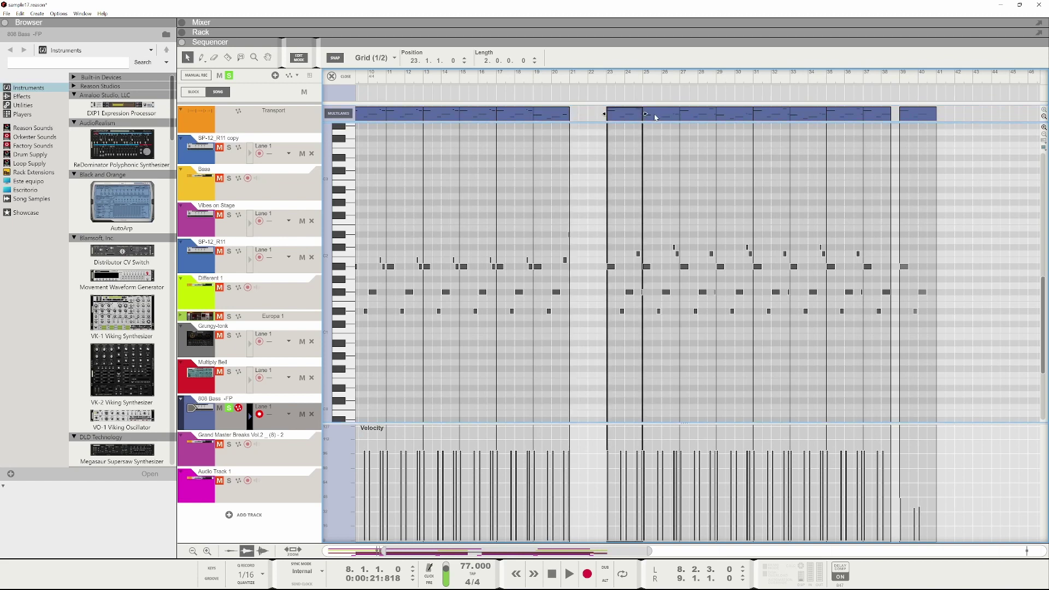
key("Delete")
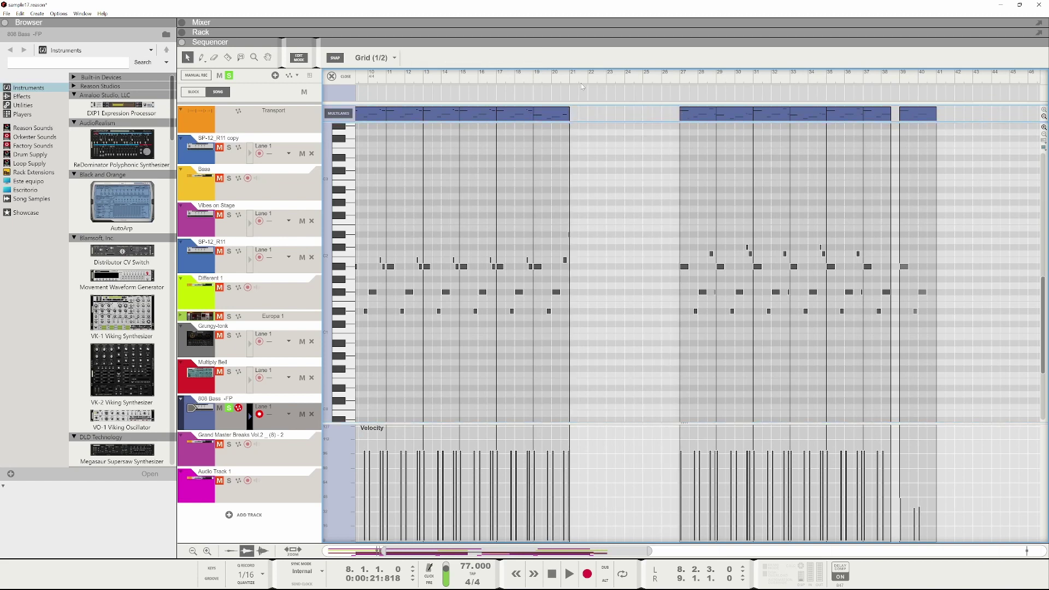
left_click_drag(550, 114, 628, 114)
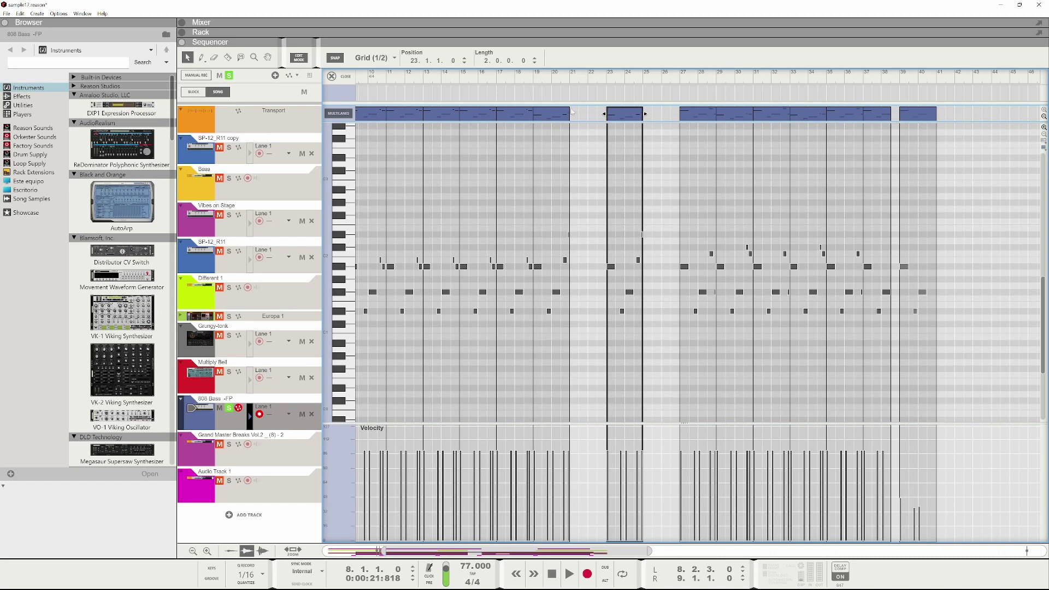
- Try placing a copy of the bar 19 clip at bar 25
left_click(558, 116)
left_click_drag(561, 121, 670, 113)
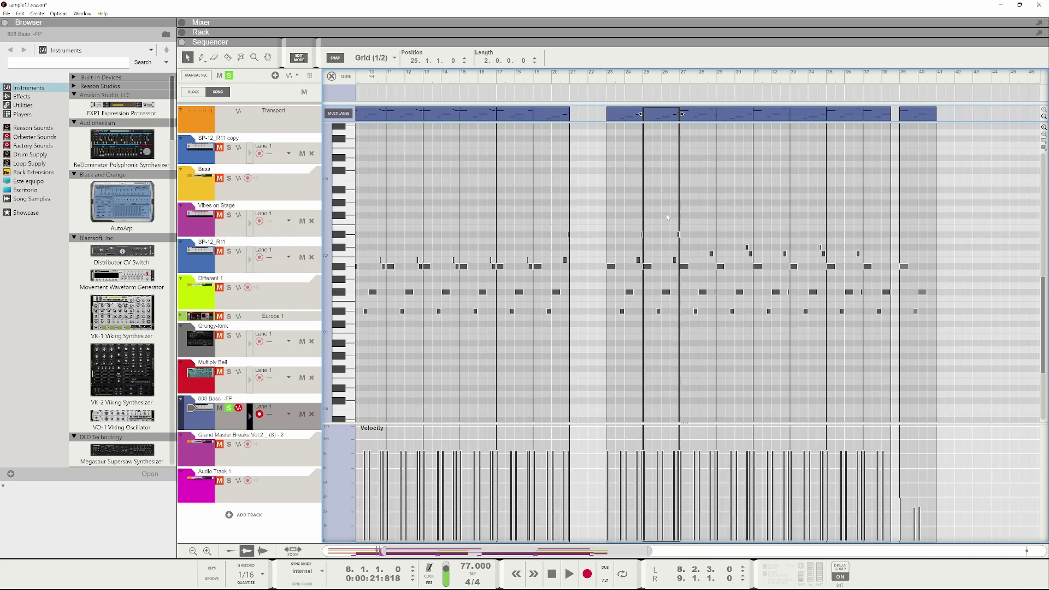
key("ctrl+z")
key("ctrl+z")
- Copy the bar 17 clip to bar 25, and replace the clips from bar 27 with repeated copies of the two clips starting at bar 23
left_click(512, 115)
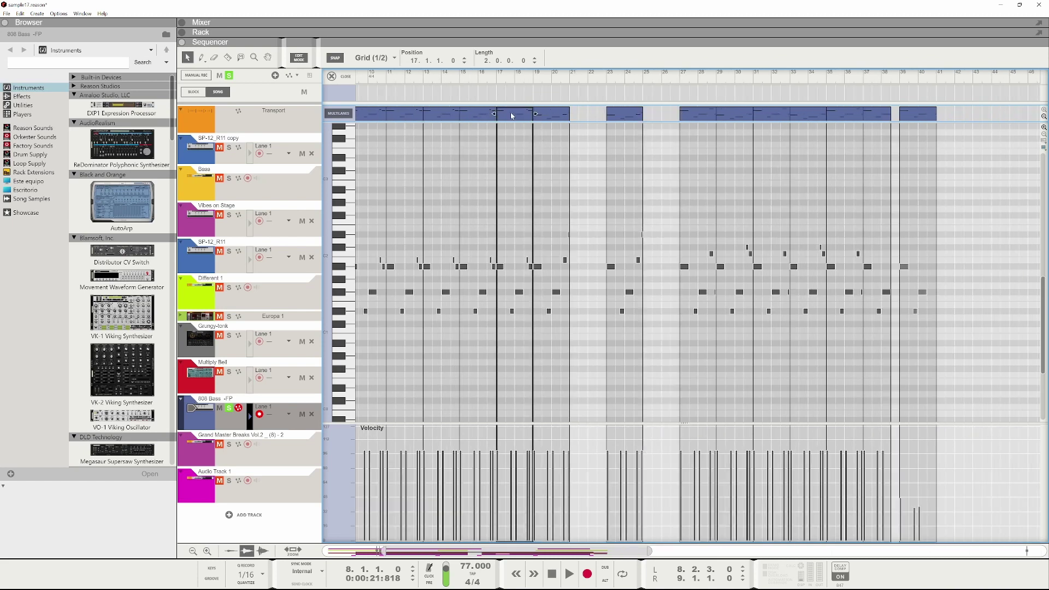
left_click_drag(514, 116, 658, 124)
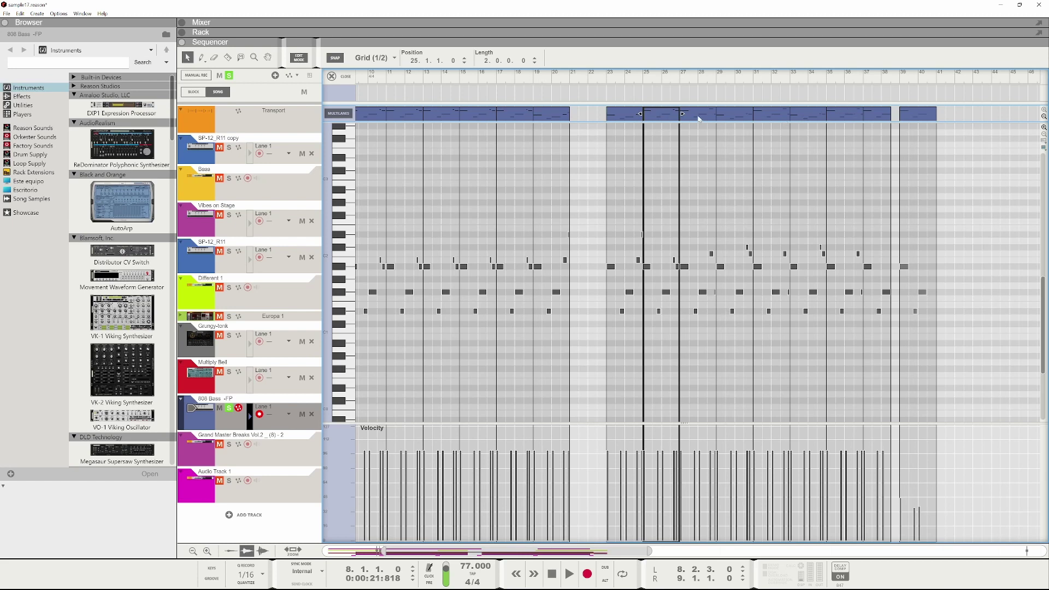
left_click_drag(852, 121, 621, 123)
key("Delete")
key("ctrl+d")
key("ctrl+d")
key("ctrl+d")
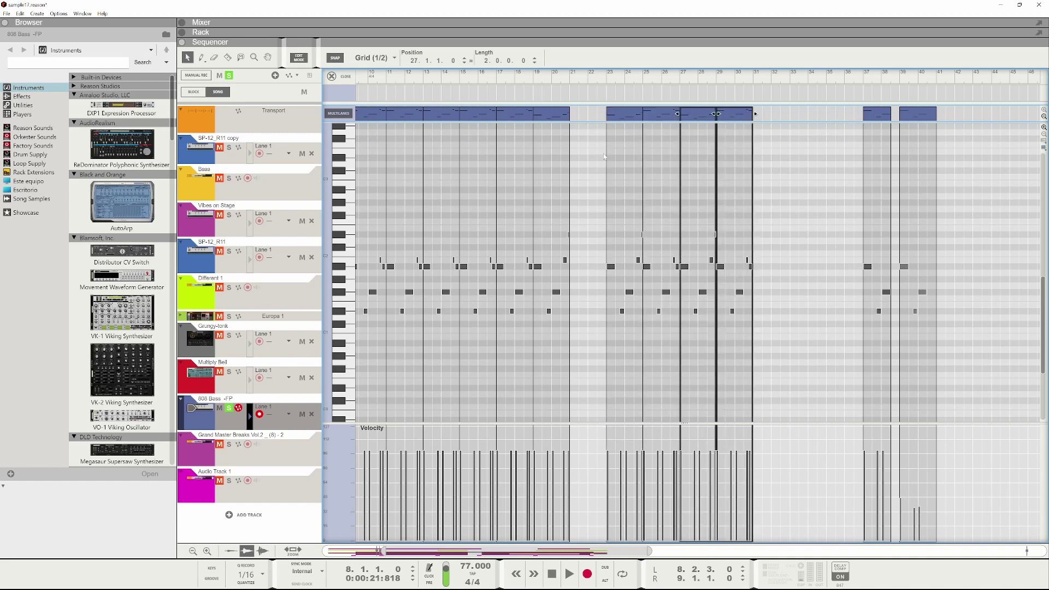
- Trim the 808 Bass clip at bar 37 to a length of 1.2.0.0
left_click(881, 114)
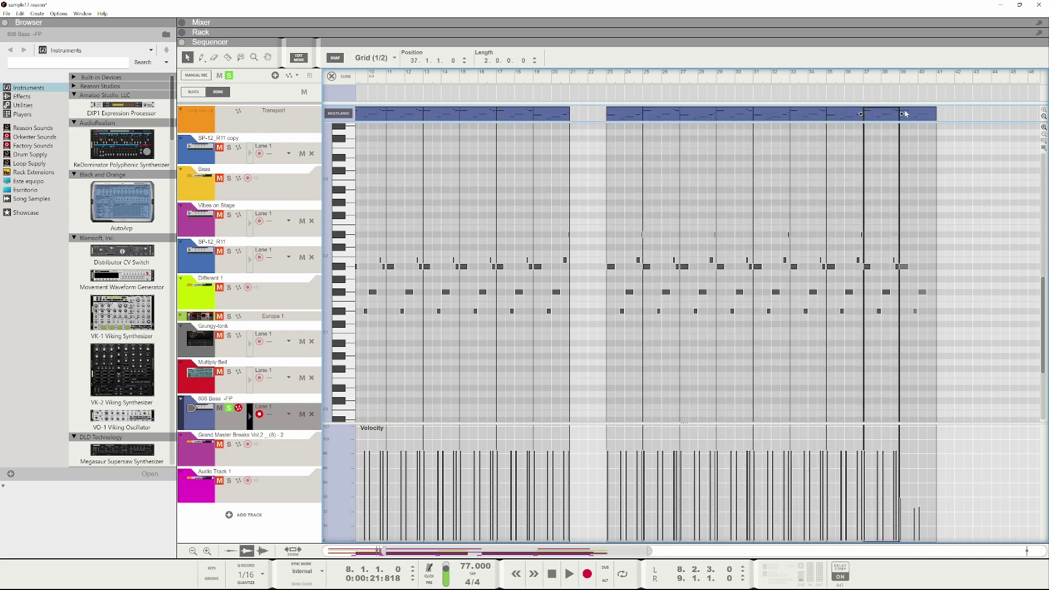
mouse_move(893, 115)
left_mouse_down()
mouse_move(979, 109)
mouse_move(875, 117)
mouse_move(890, 114)
left_mouse_up()
left_click(881, 114)
key("Delete")
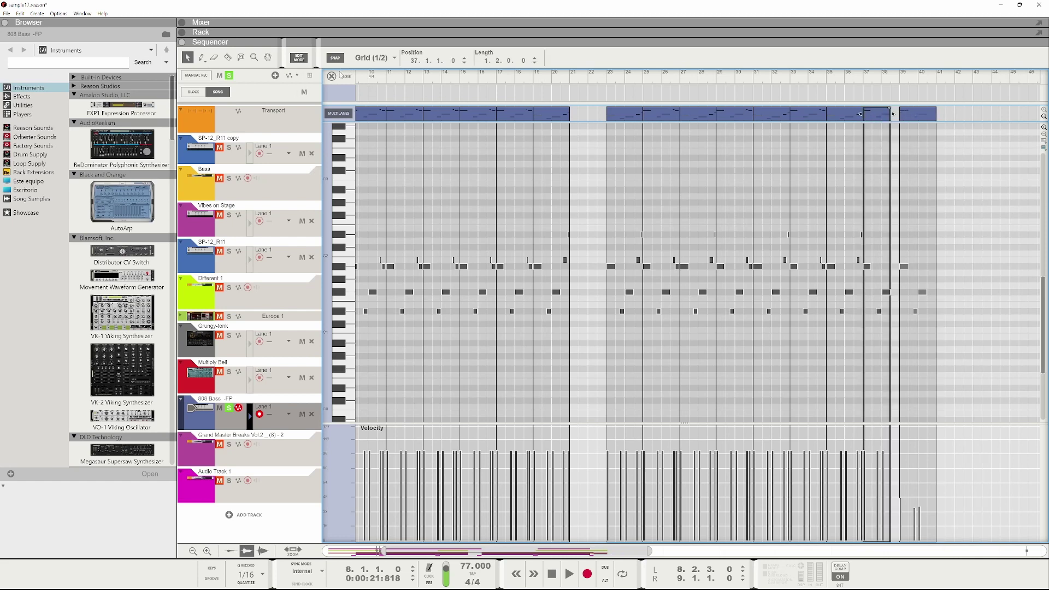
- Leave note editing for the arrangement and set the playback position to the start of the song
left_click(331, 76)
scroll(392, 414, "up", 2)
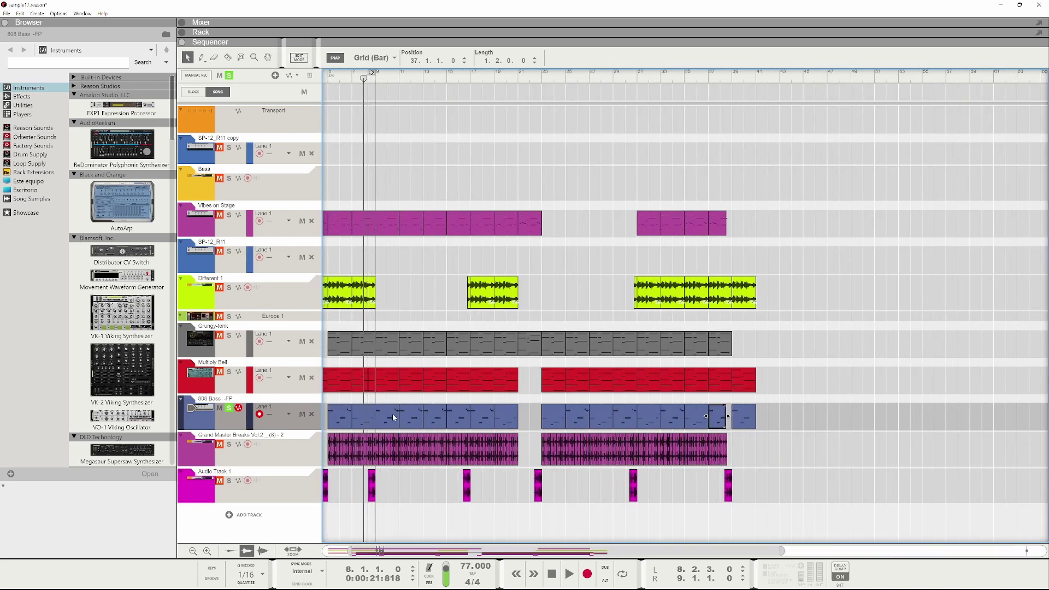
scroll(392, 414, "down", 1)
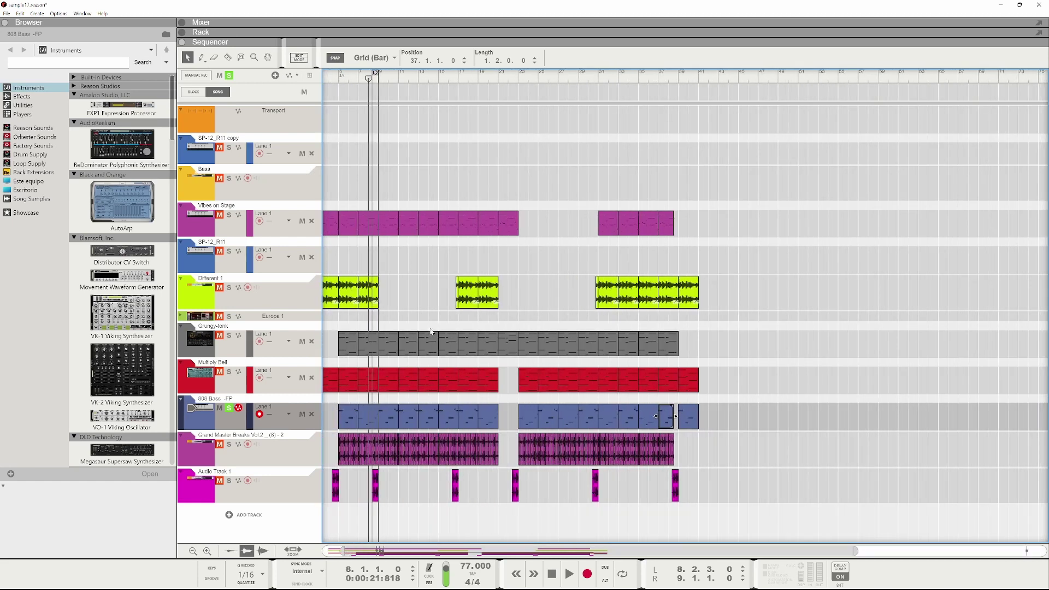
scroll(431, 331, "up", 1)
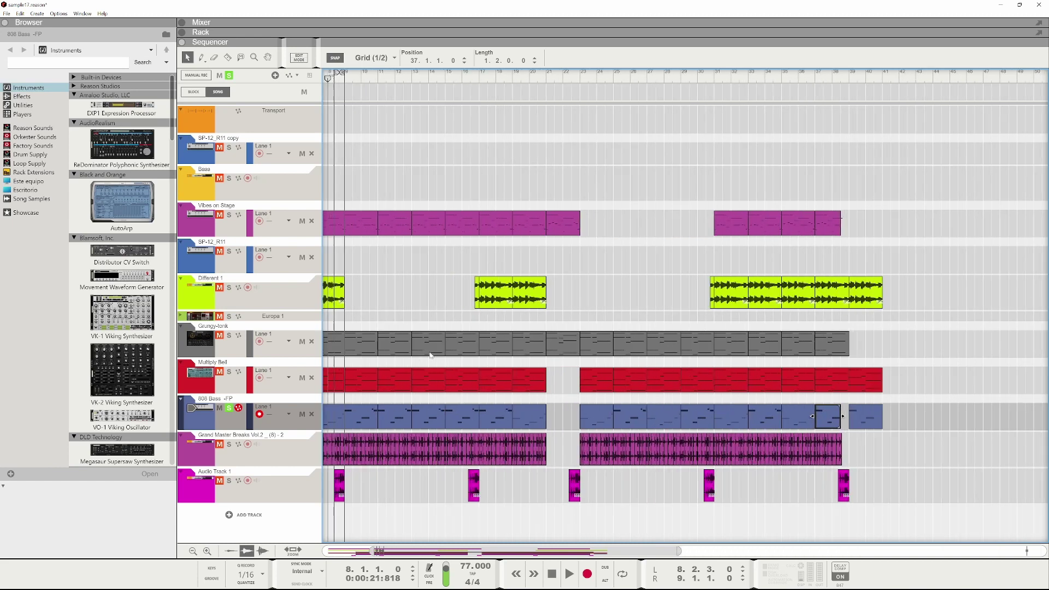
scroll(431, 354, "down", 2)
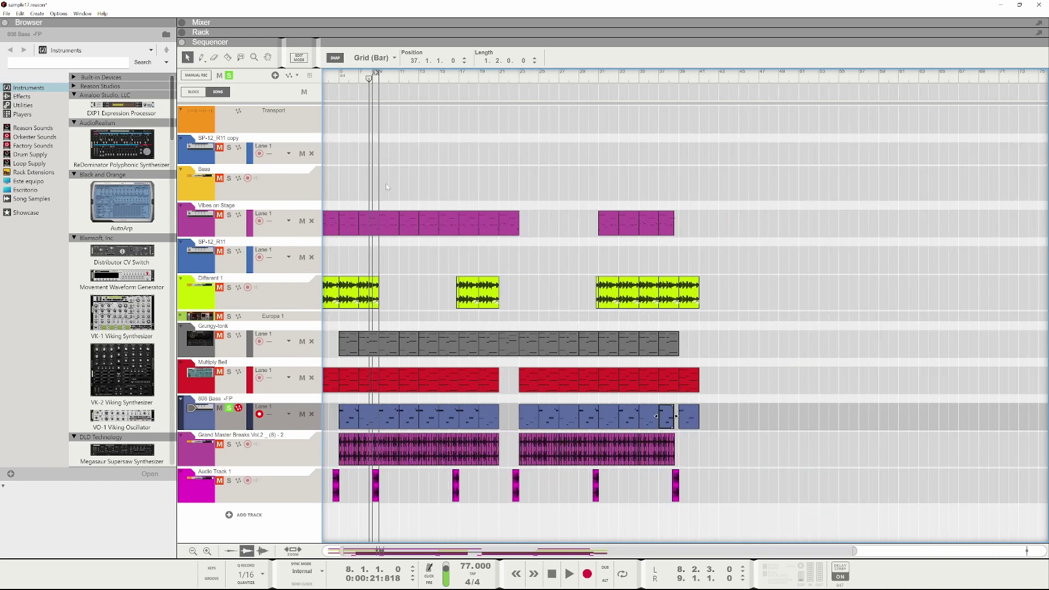
left_click_drag(311, 77, 269, 79)
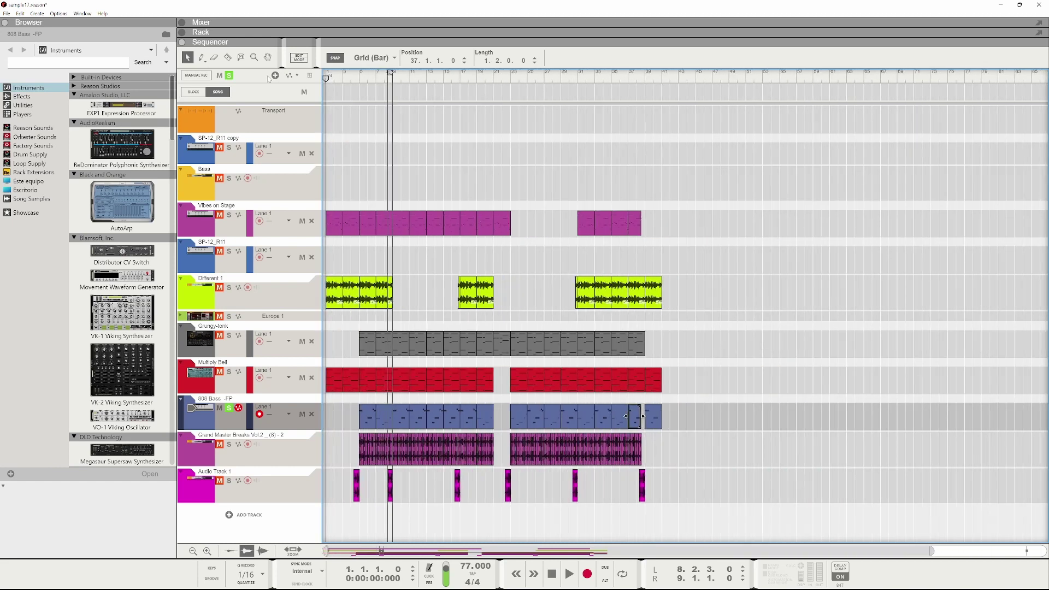
- Clear the solo state on all tracks, and briefly solo and unsolo the Vibes on Stage track during playback
left_click(229, 76)
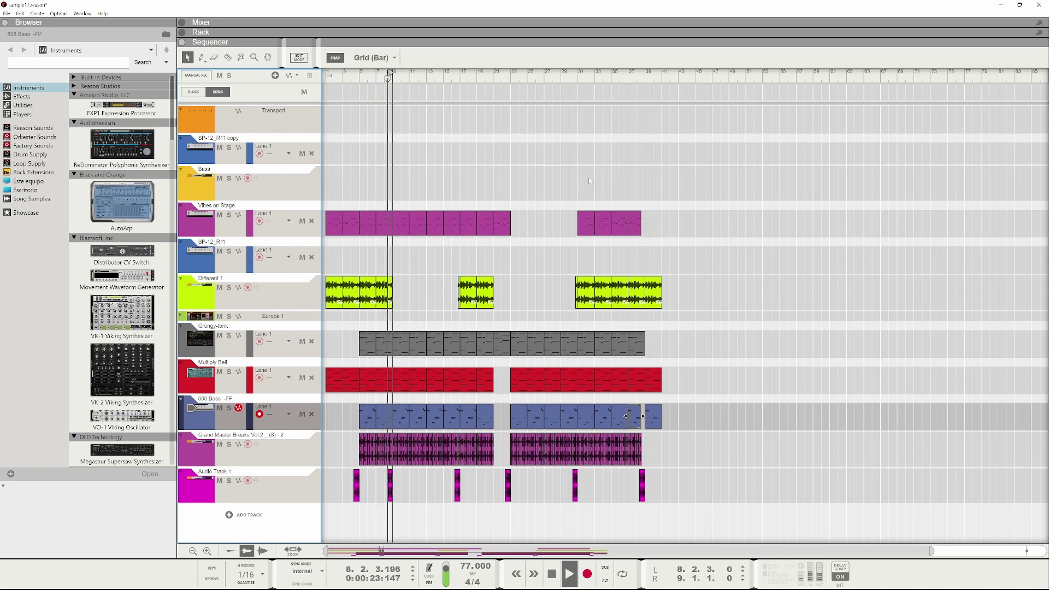
left_click(230, 215)
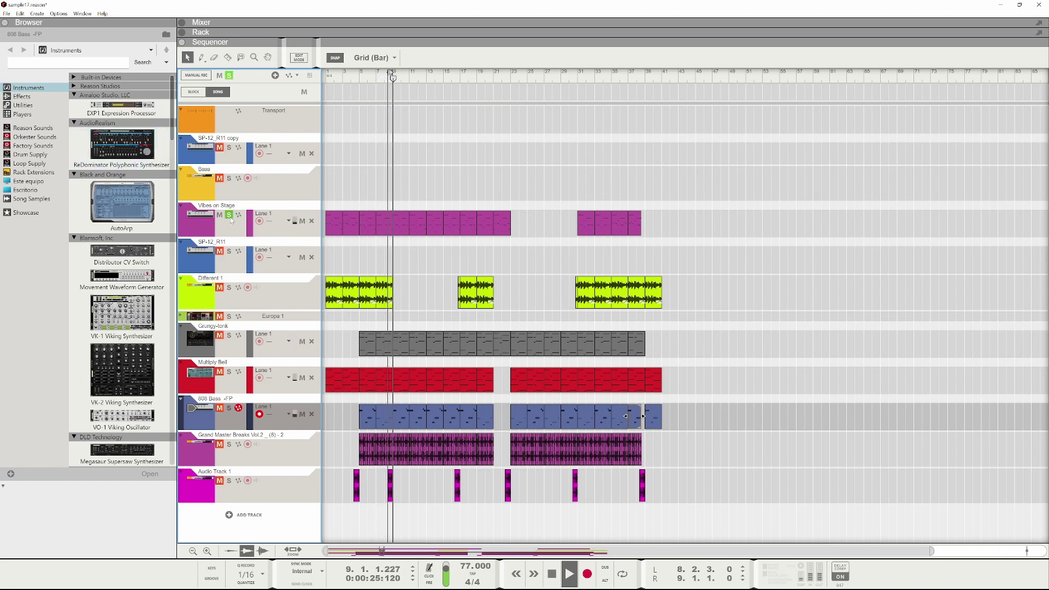
left_click(230, 217)
- Open the Vibes on Stage clip at bar 9 to examine its notes, and return to the arrangement
double_click(398, 217)
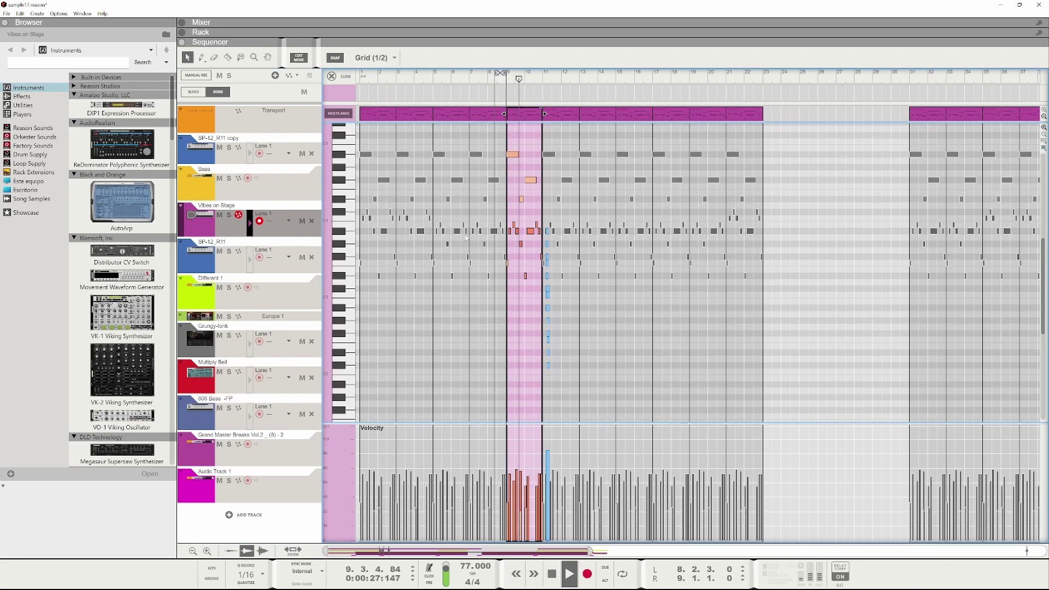
scroll(466, 238, "up", 2)
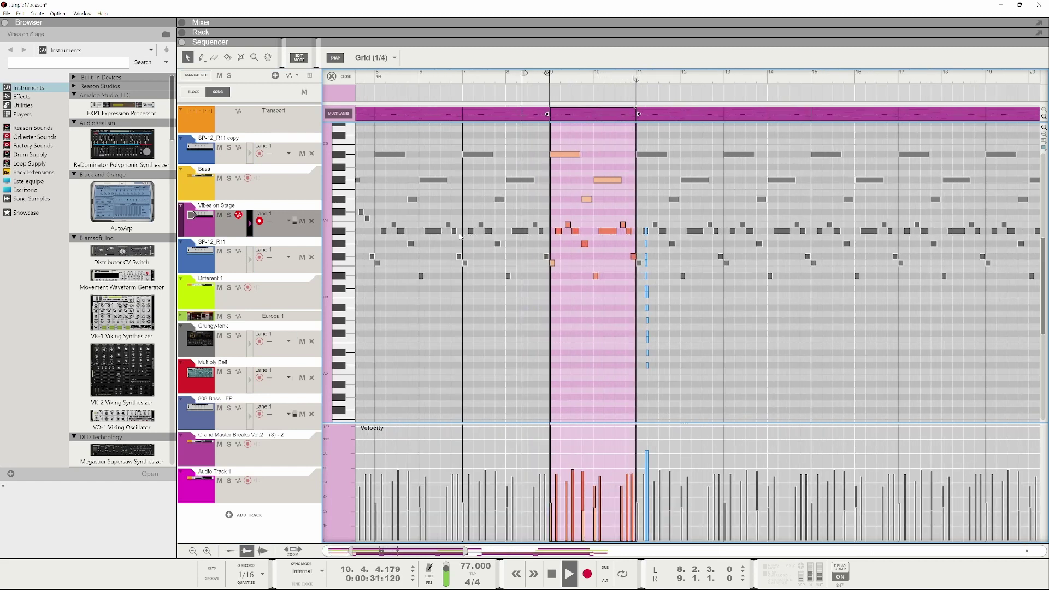
scroll(460, 236, "down", 2)
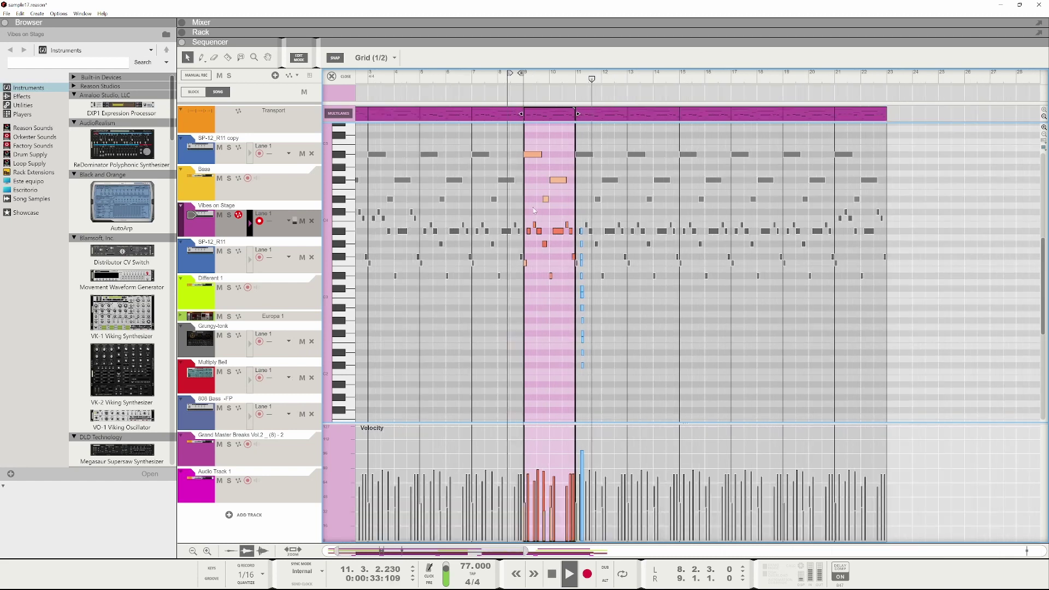
key("ctrl+e")
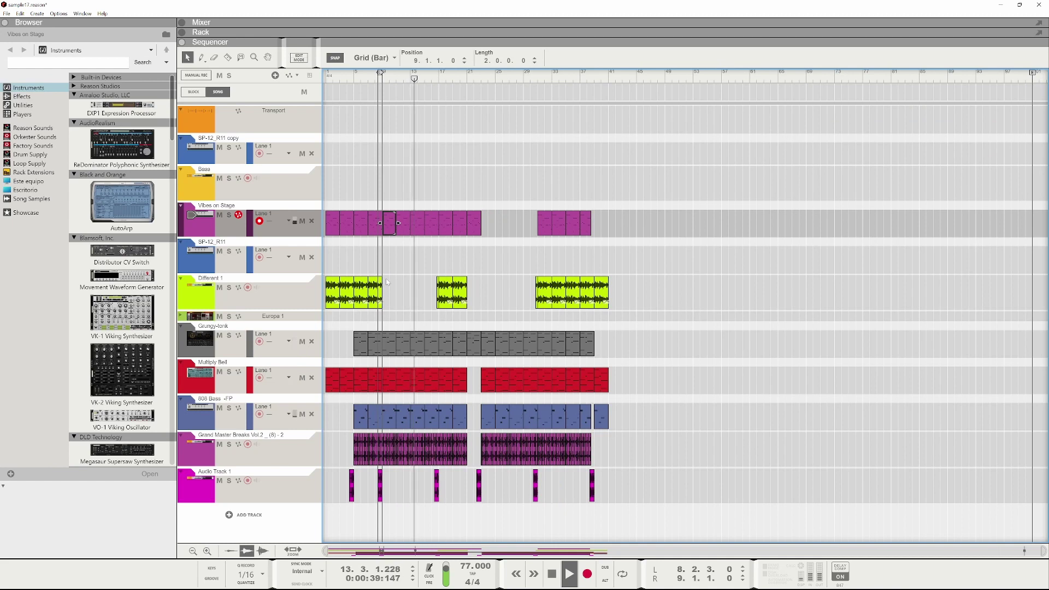
- Examine the arrangement around bar 21 during playback, selecting the Vibes on Stage clip and the Grungy-tonk clip at that bar
scroll(435, 329, "up", 5)
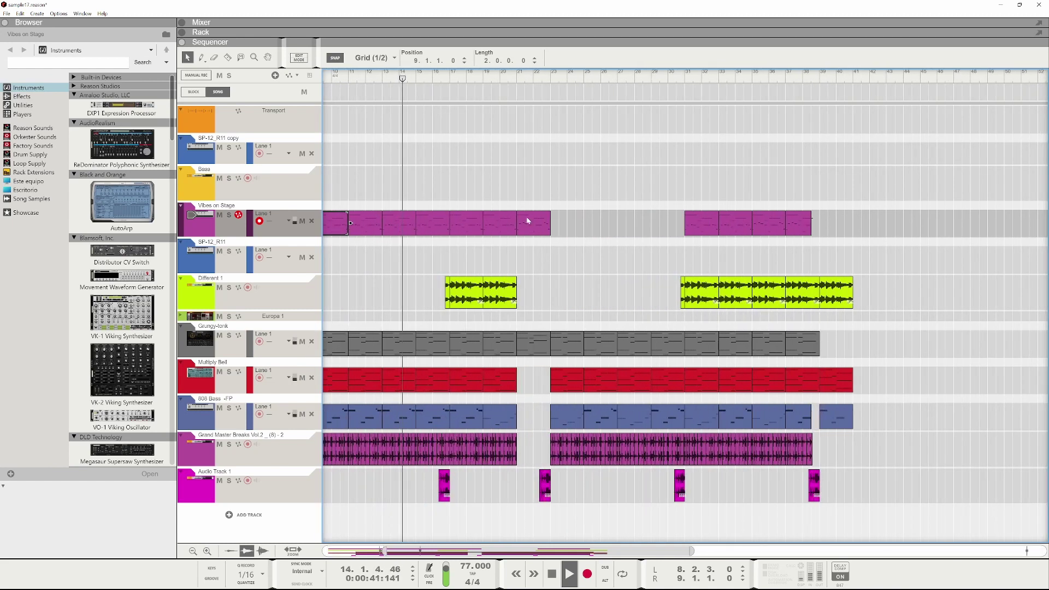
left_click(528, 221)
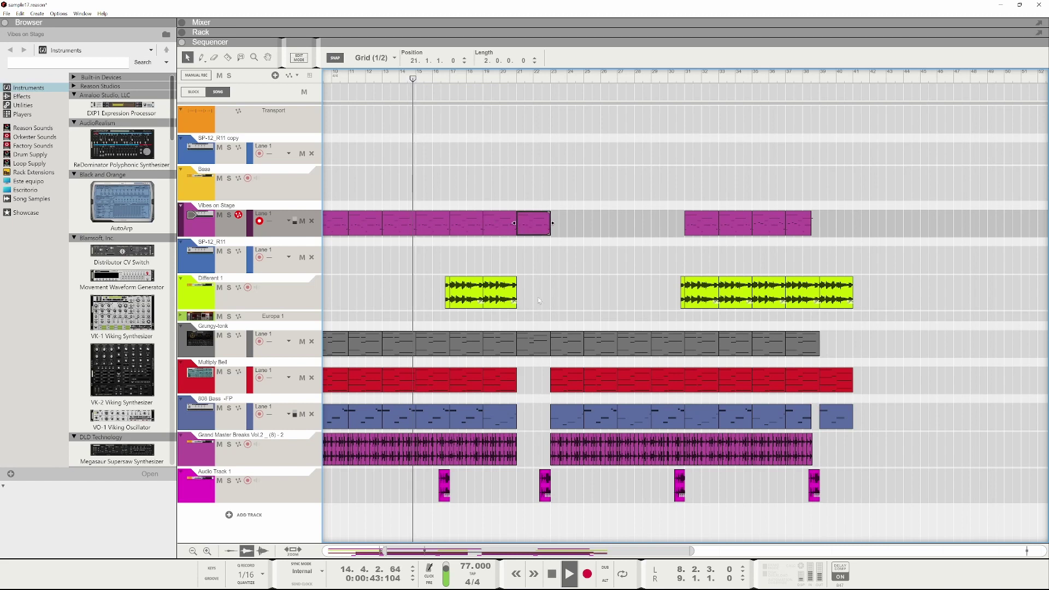
left_click(528, 339)
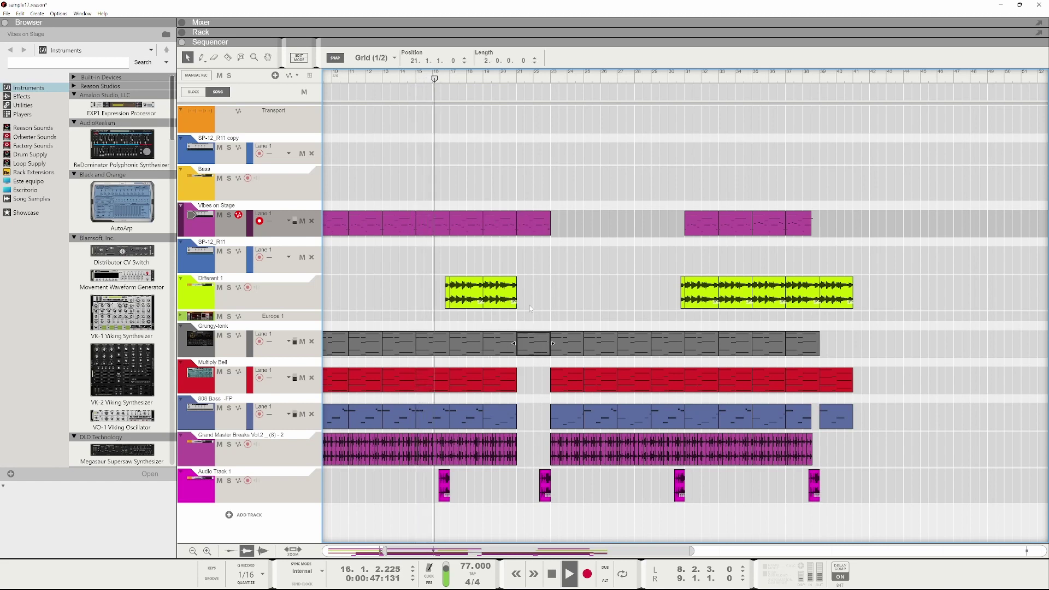
scroll(529, 306, "down", 4)
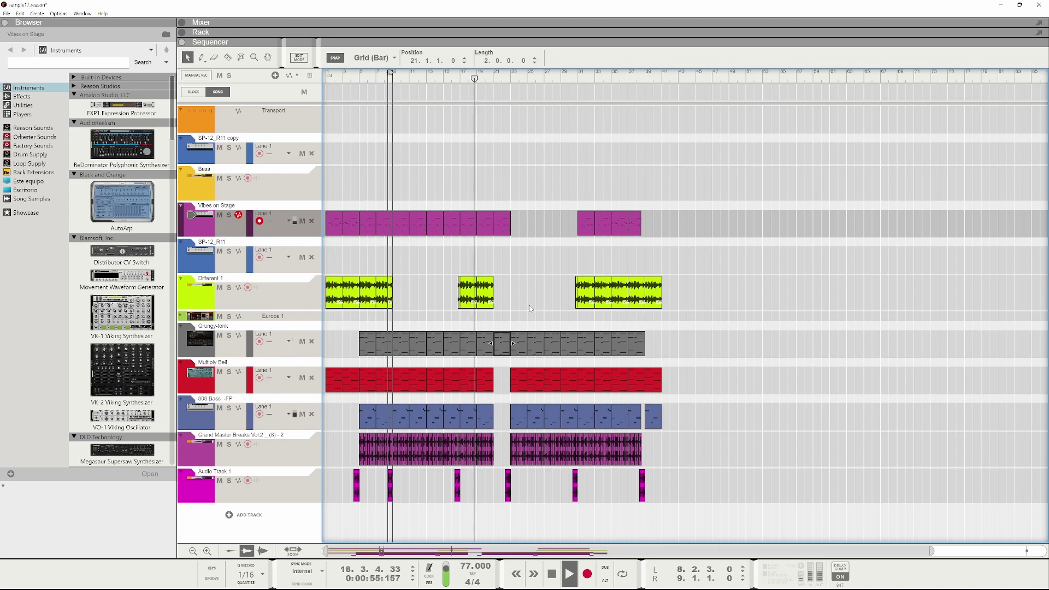
scroll(530, 306, "up", 2)
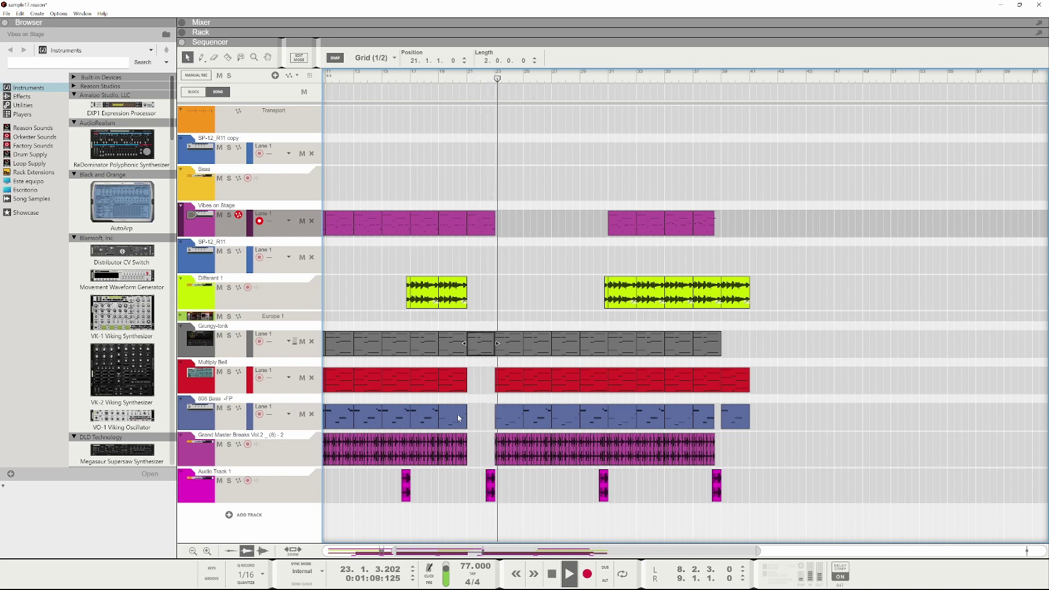
scroll(519, 377, "up", 2)
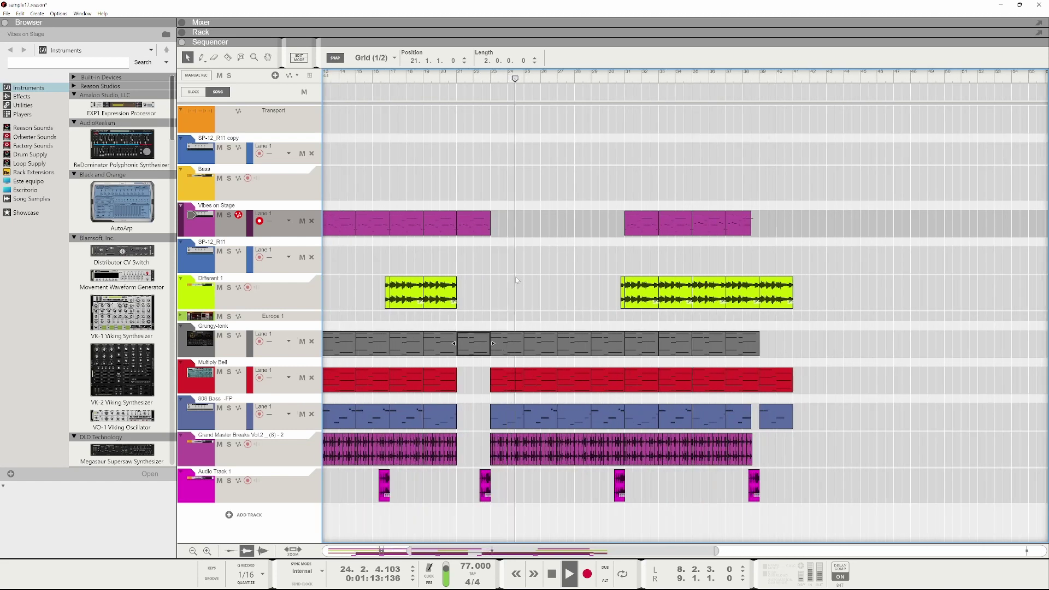
- Lower the threshold of the Ozone Maximizer in the rack and switch it to the second IRC mode
key("F6")
scroll(450, 221, "up", 2)
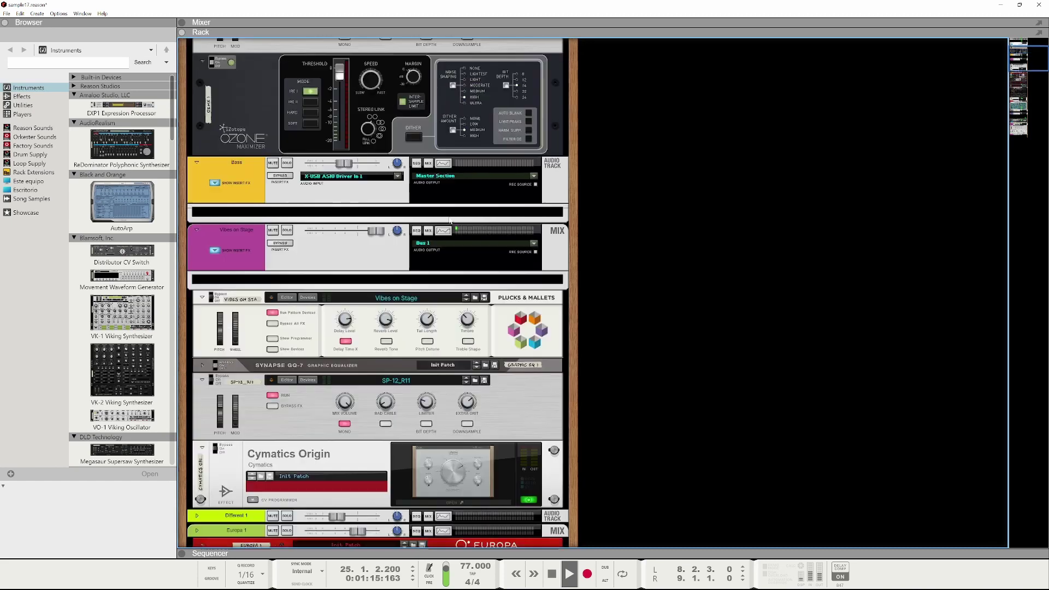
scroll(450, 221, "up", 3)
left_click_drag(343, 251, 344, 271)
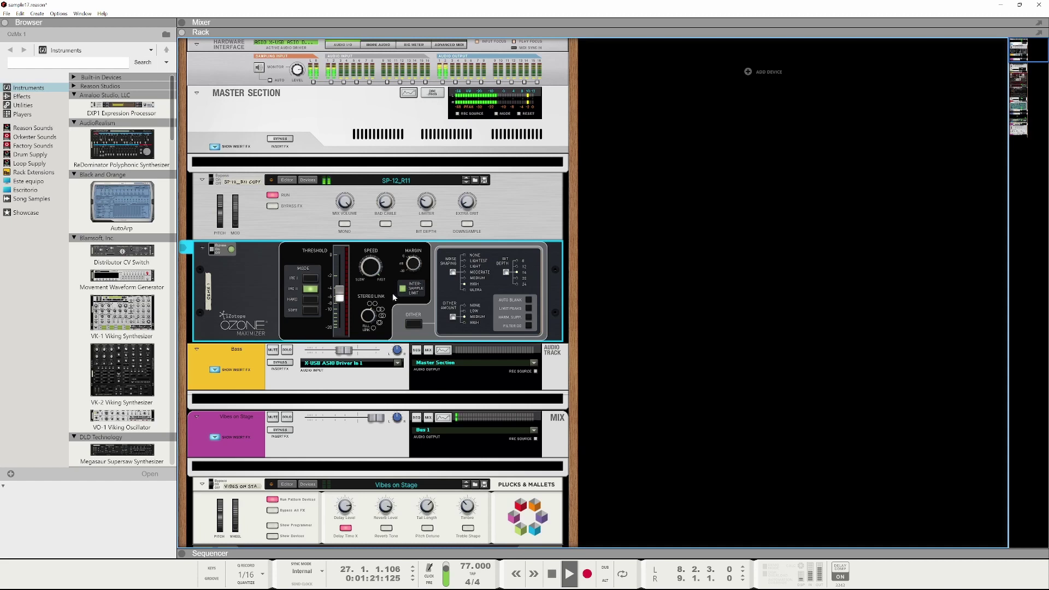
- Select the Grungy-tonk mix channel in the rack and examine its piano and effect devices
scroll(392, 292, "down", 5)
scroll(393, 296, "down", 4)
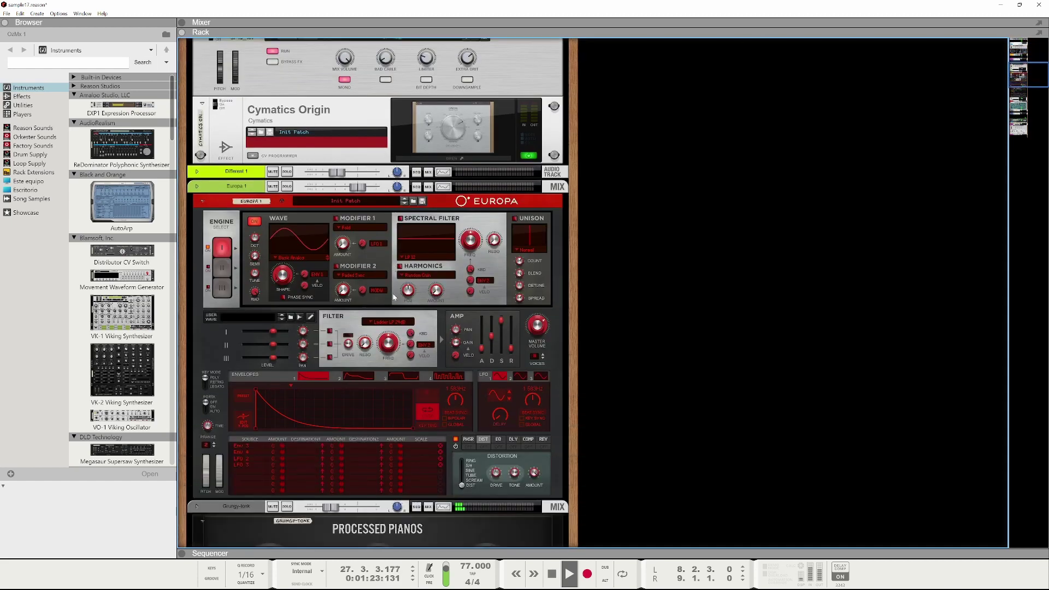
scroll(394, 297, "down", 1)
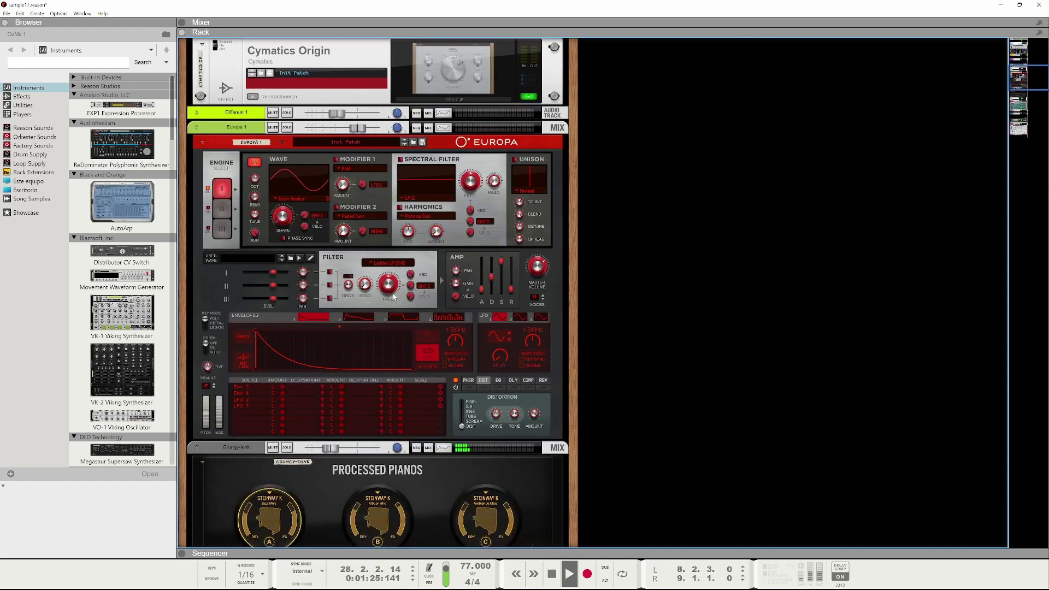
scroll(394, 297, "down", 2)
scroll(393, 296, "up", 2)
left_click(335, 451)
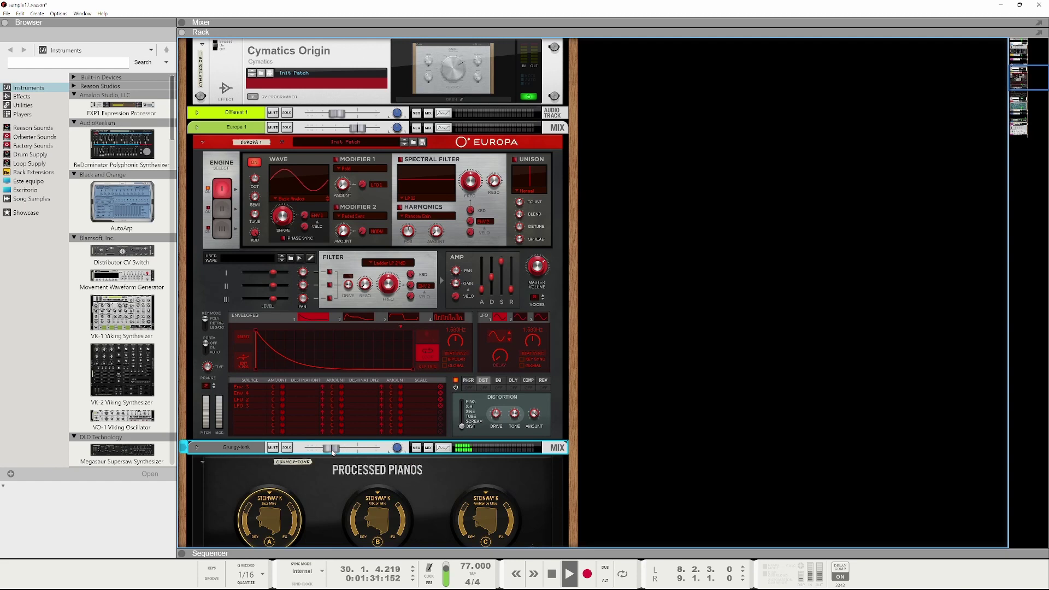
scroll(332, 452, "down", 5)
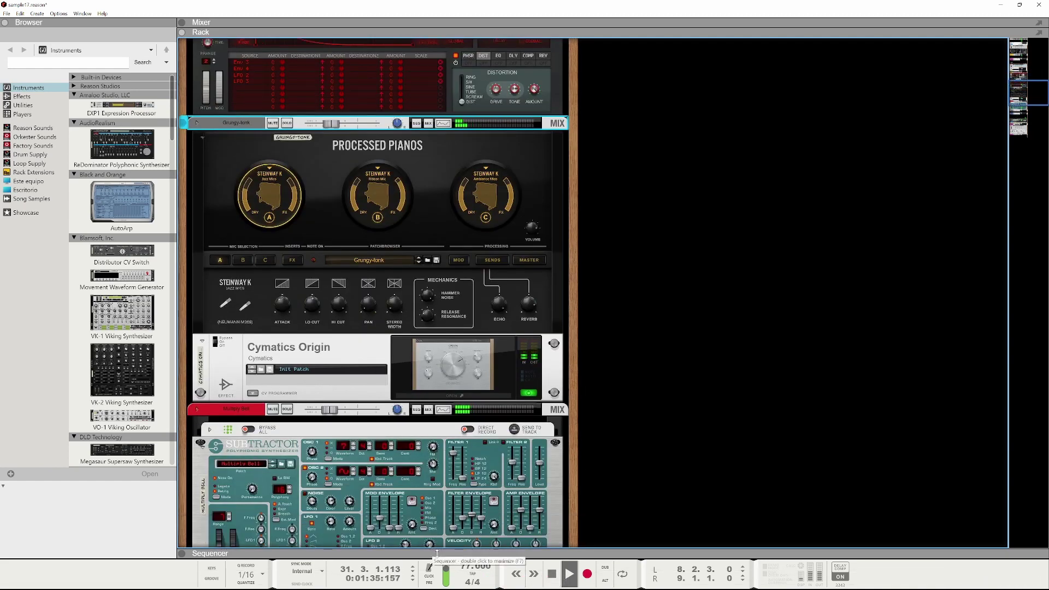
- Expand the Different 1 audio track device with its insert effects and set its level to about -19.90 dB
scroll(446, 454, "up", 10)
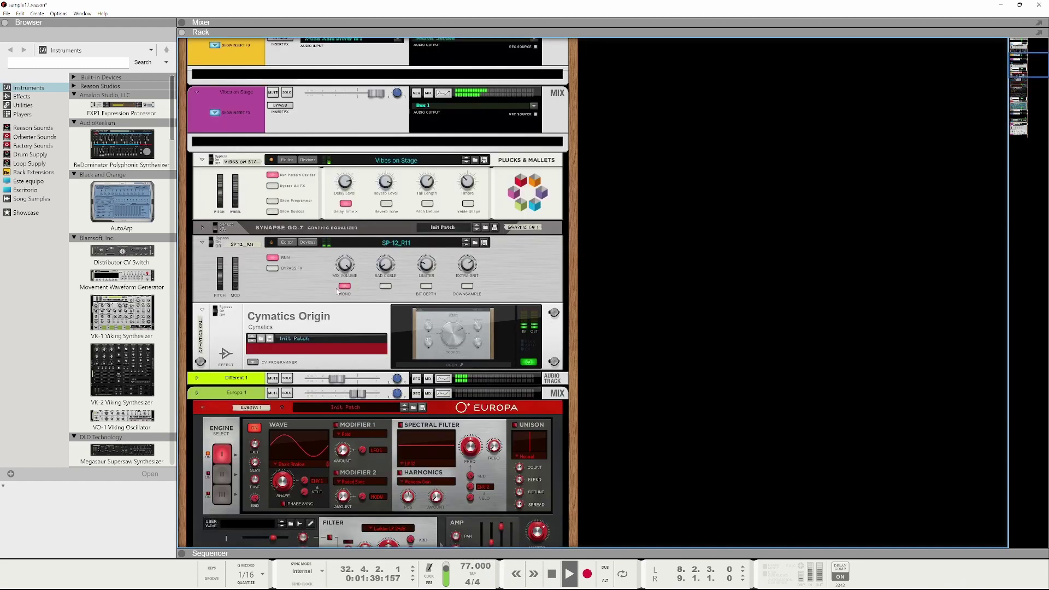
left_click(197, 378)
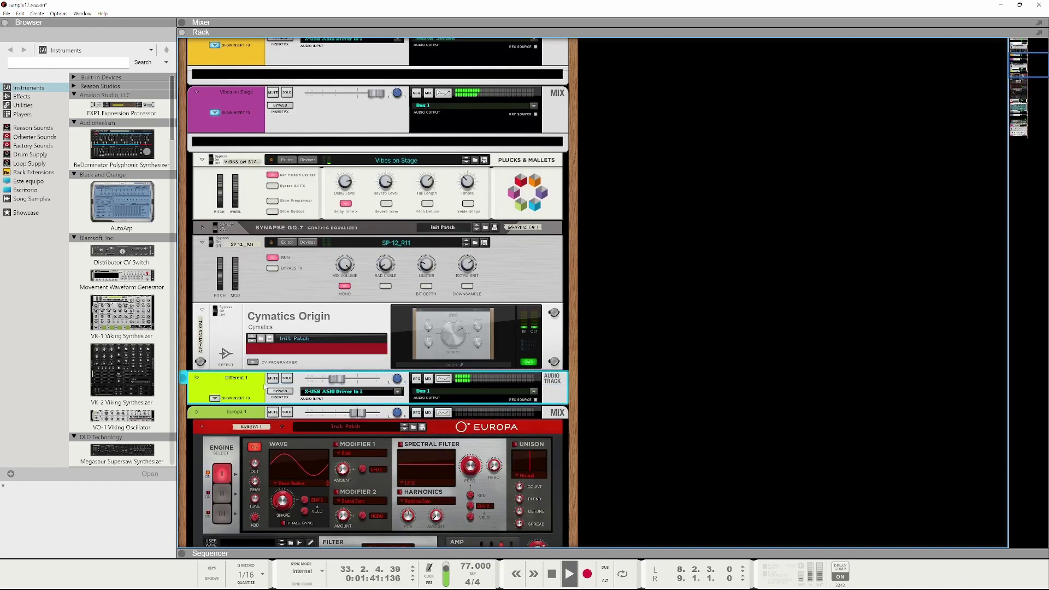
left_click(287, 379)
left_click_drag(337, 386, 329, 386)
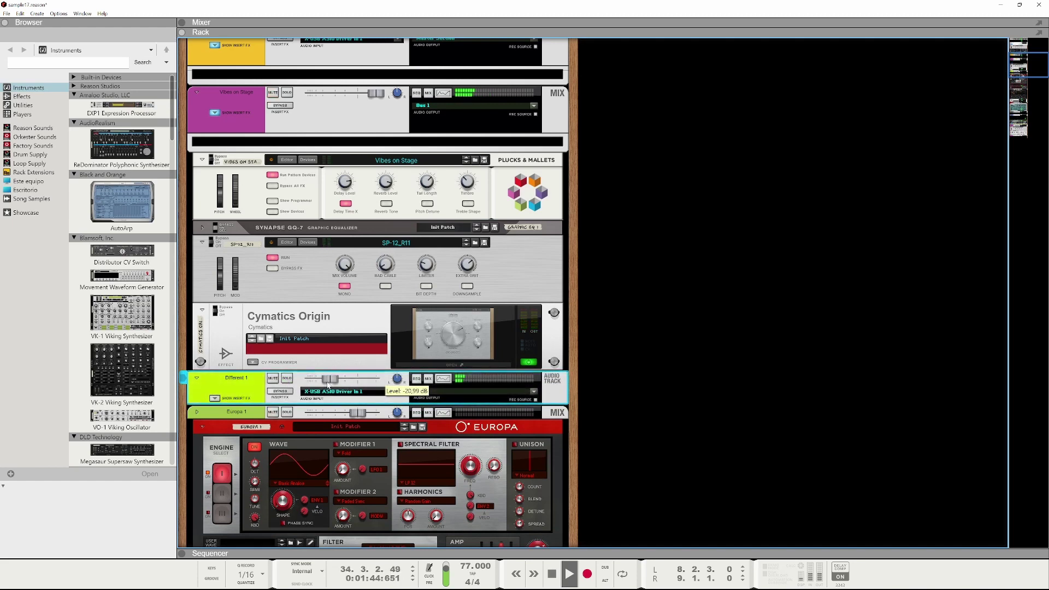
left_click(213, 398)
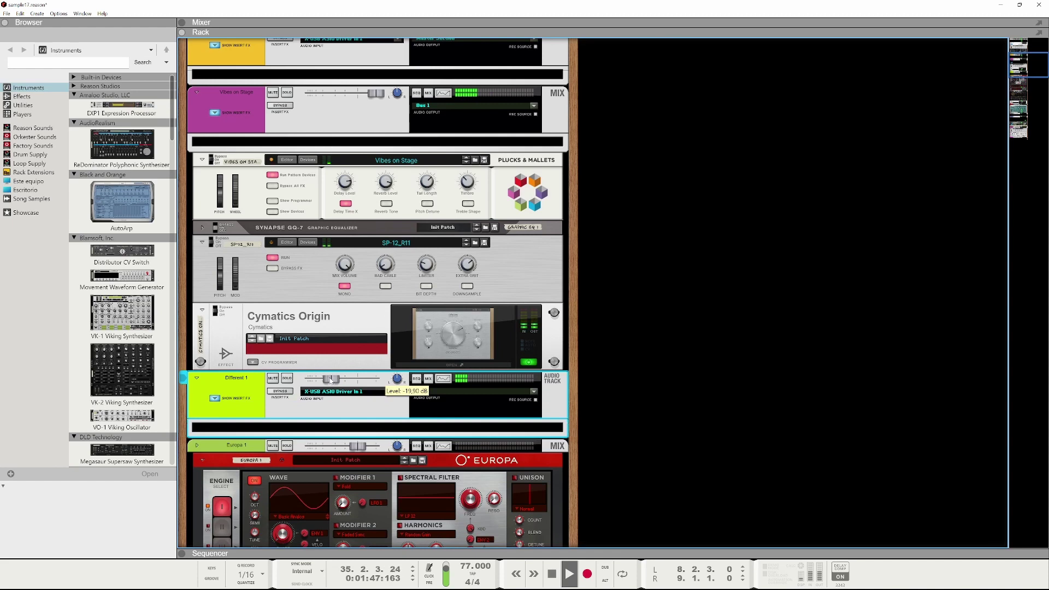
scroll(339, 349, "up", 3)
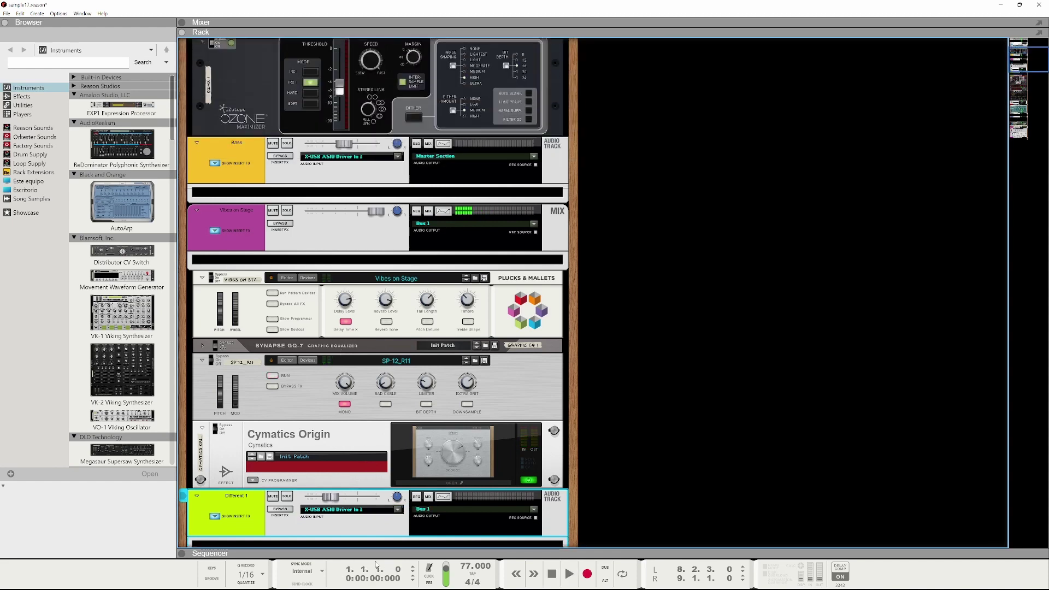
- Return to the sequencer and play the arrangement from bar 31
left_click_drag(371, 549, 465, 4)
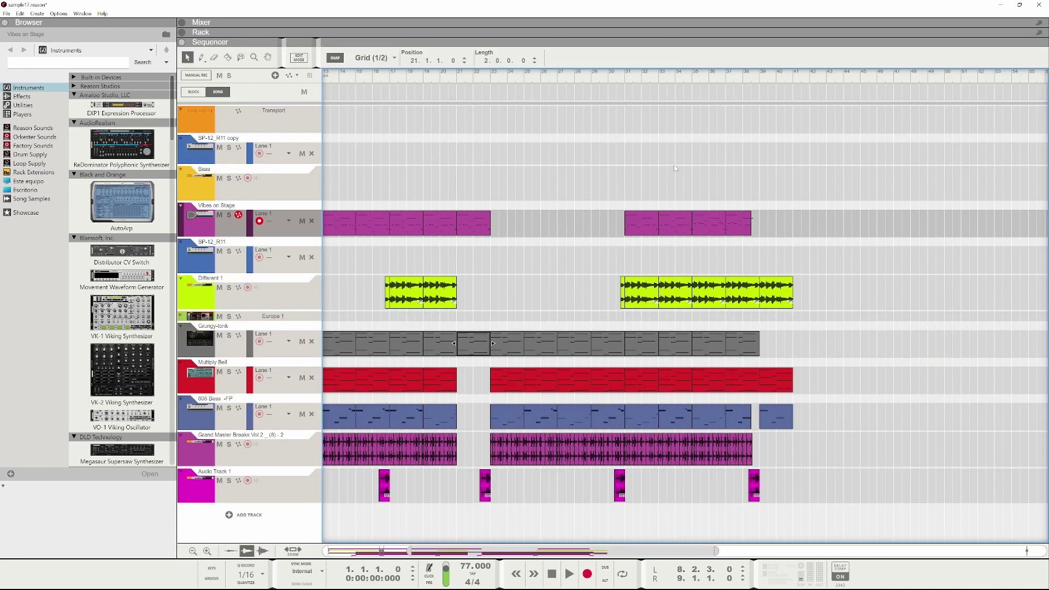
scroll(549, 342, "left", 10)
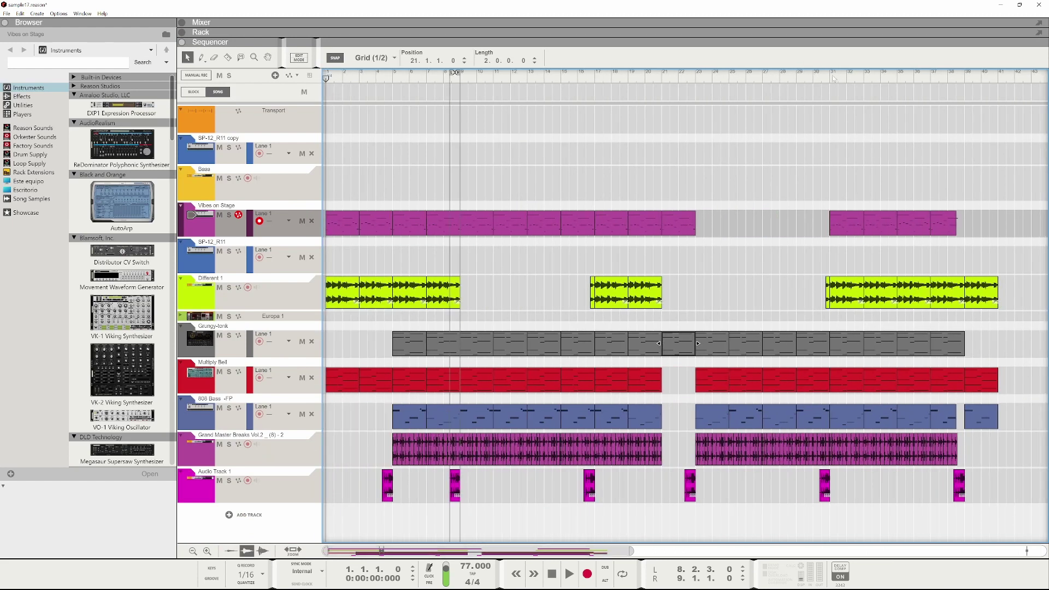
left_click(832, 79)
key("space")
scroll(810, 275, "down", 1)
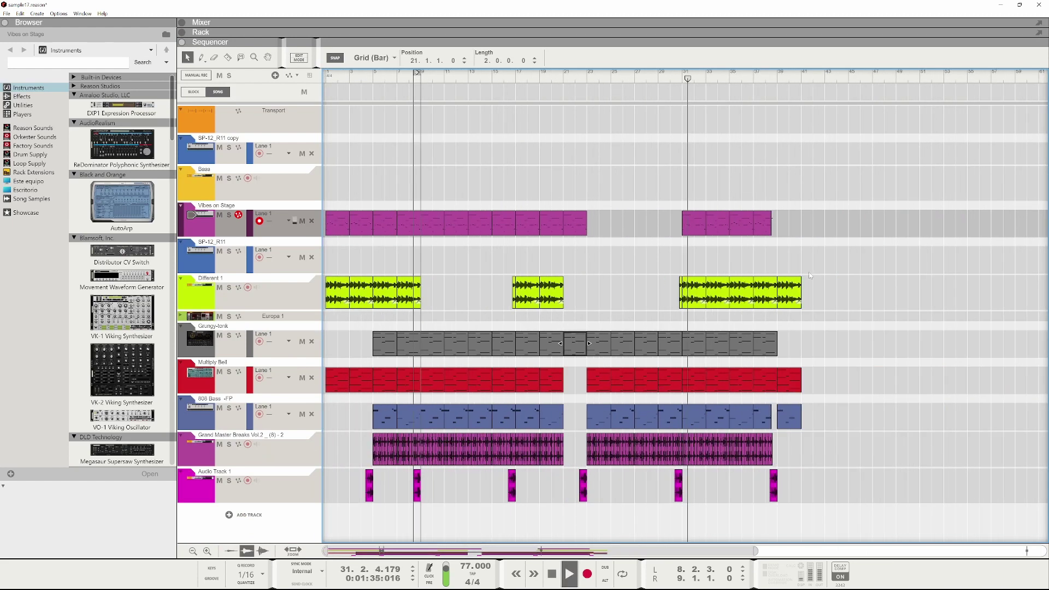
- Select the final Multiply Bell and 808 Bass clips at bar 39 together and stop playback
scroll(809, 272, "up", 2)
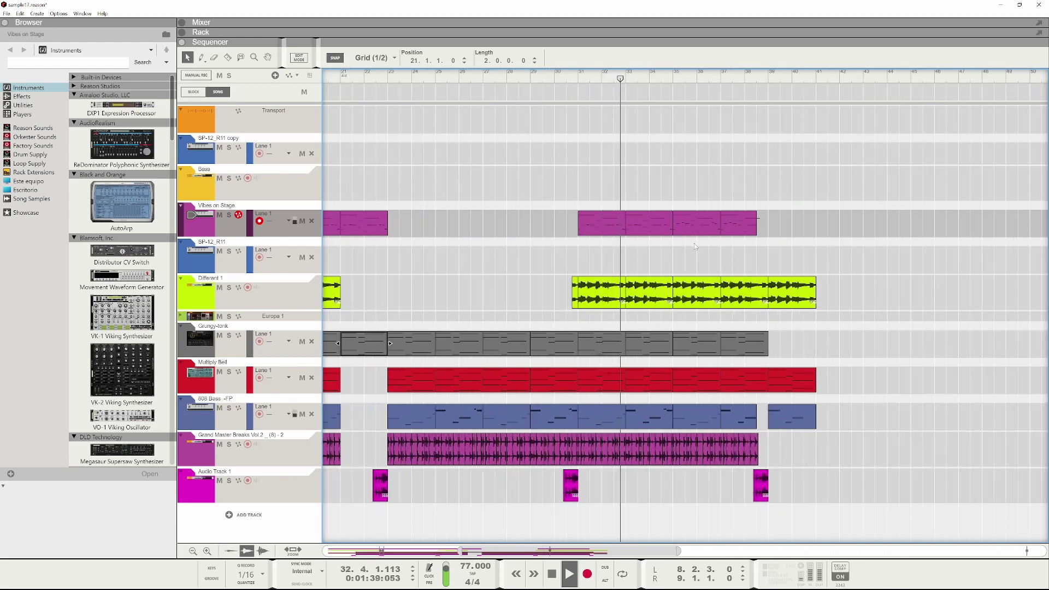
scroll(771, 344, "up", 1)
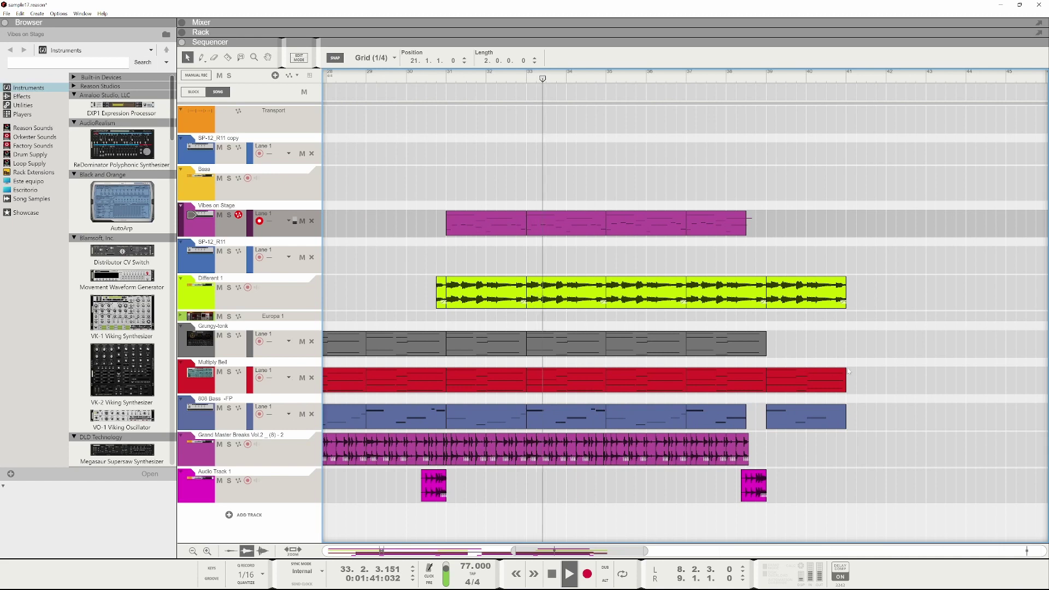
left_click_drag(854, 367, 771, 420)
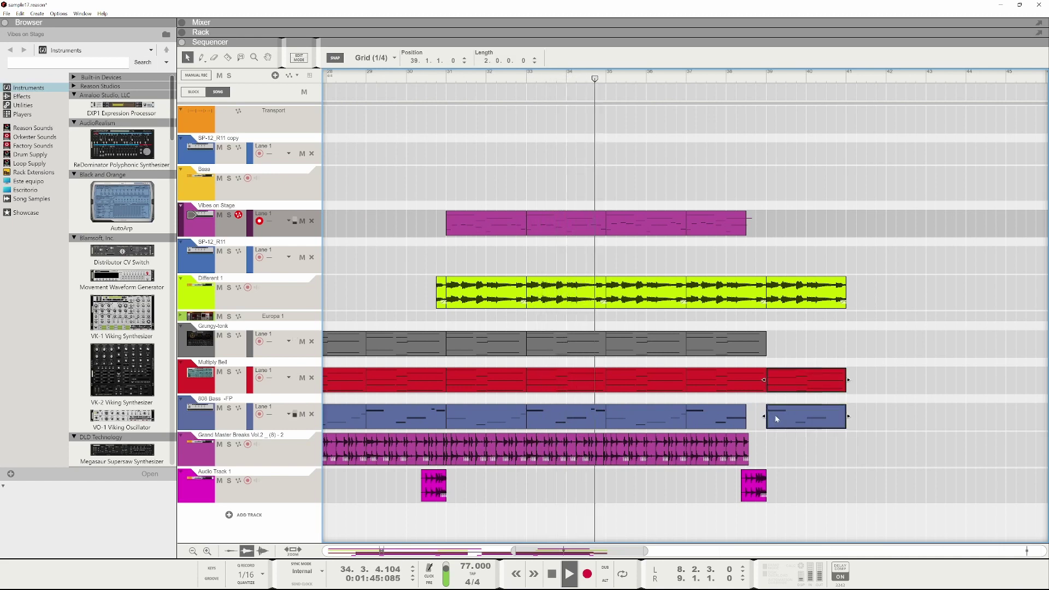
key("space")
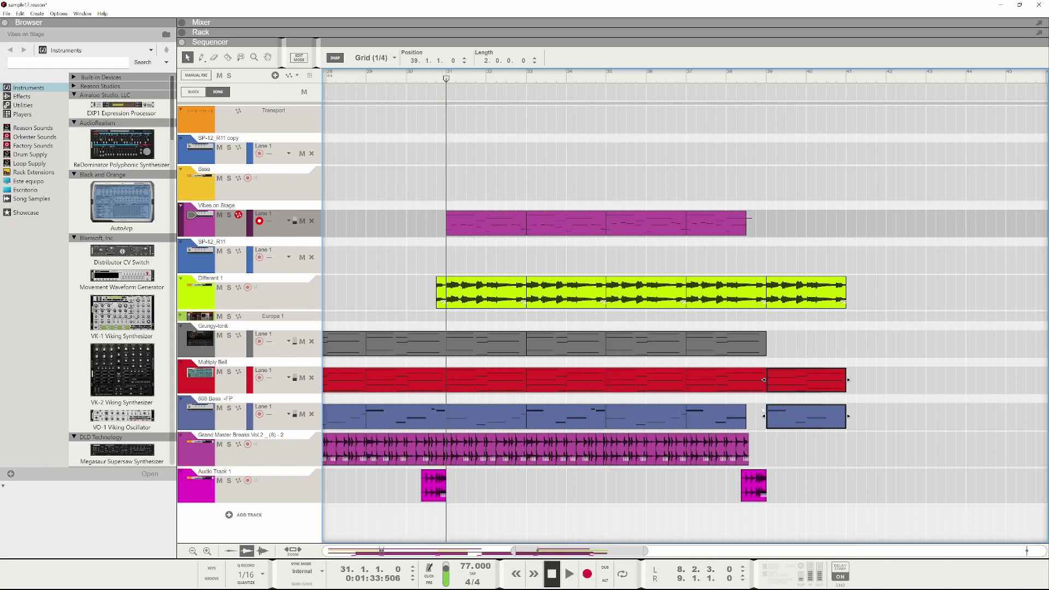
- Try deleting the Vibes on Stage clips at bars 35 and 37 one at a time, undoing each deletion
scroll(651, 310, "up", 2)
left_click(627, 214)
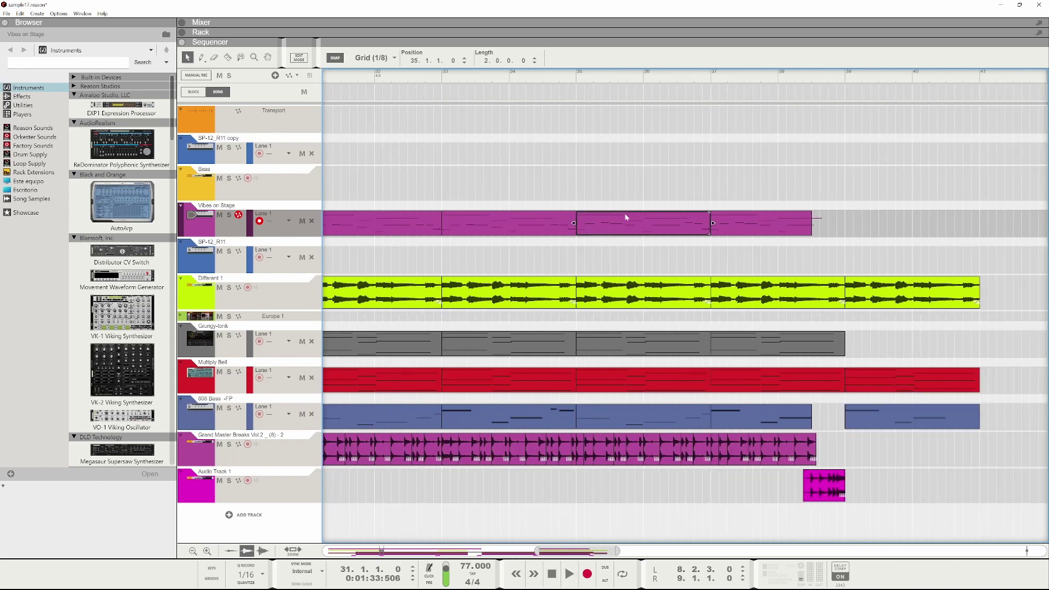
key("Delete")
key("ctrl+z")
left_click(732, 220)
key("Delete")
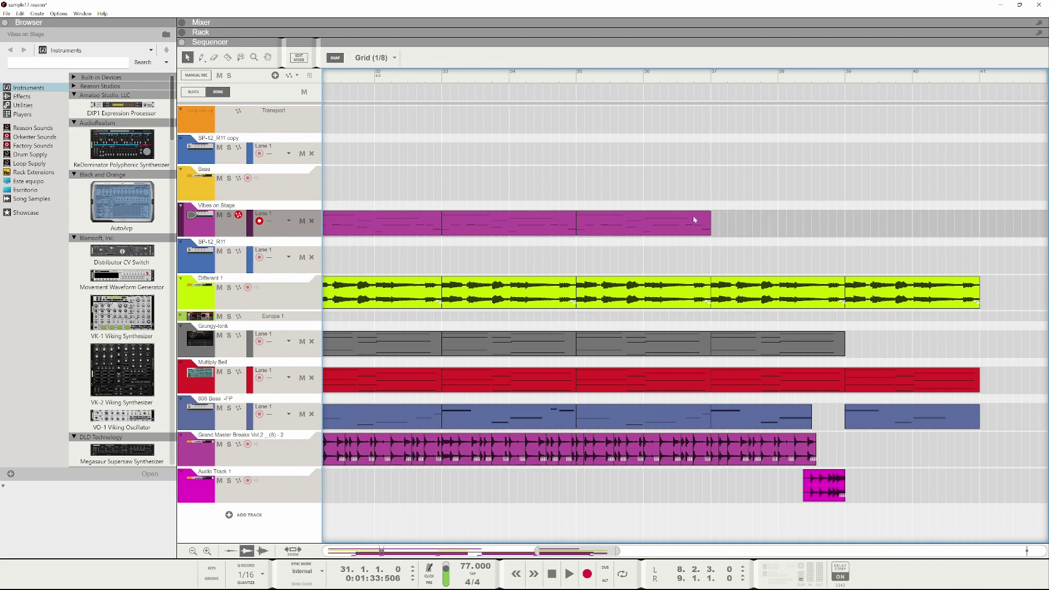
key("ctrl+z")
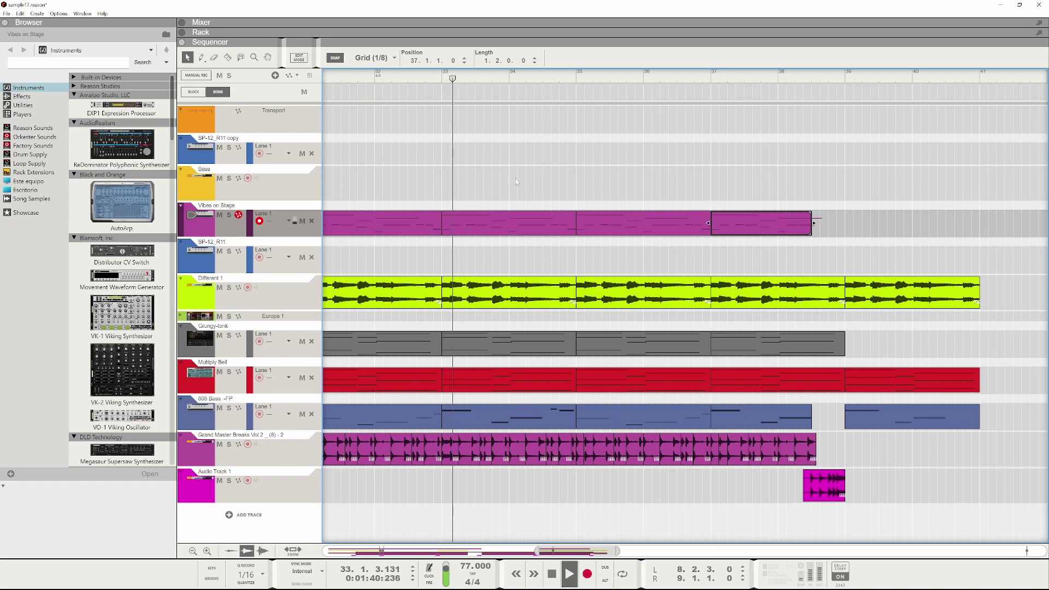
- Mute the Grand Master Breaks Vol.2 drum loop track while the end of the song plays
scroll(520, 184, "down", 2)
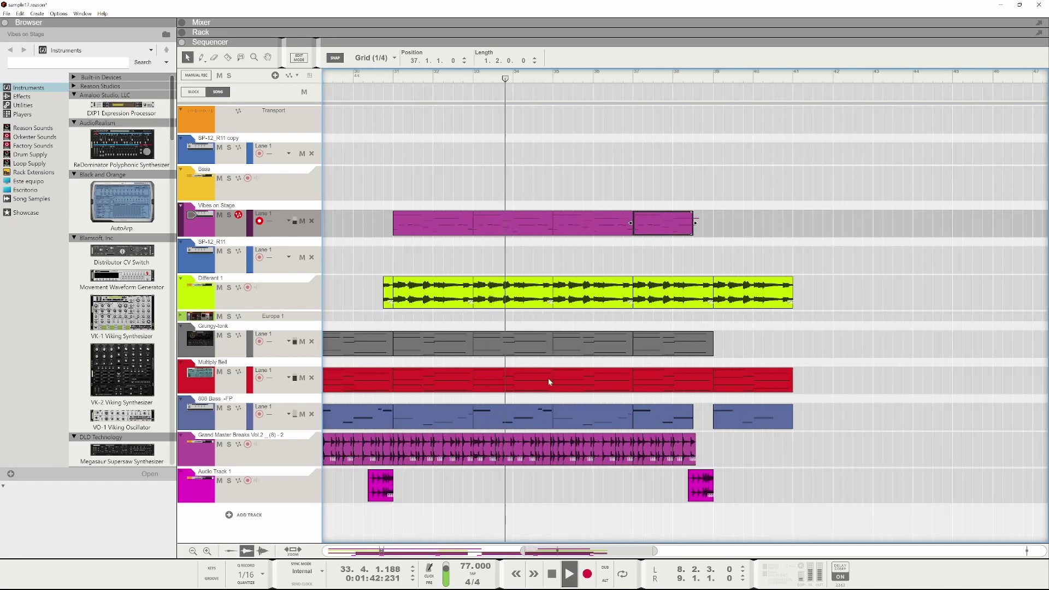
left_click(220, 444)
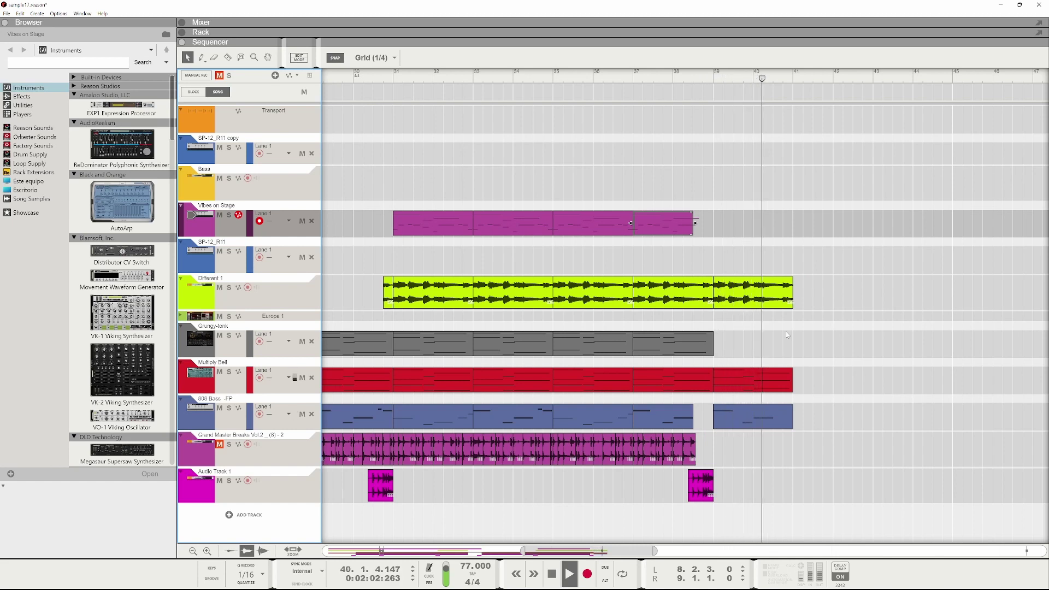
scroll(786, 331, "down", 1)
scroll(819, 312, "down", 1)
scroll(818, 310, "down", 2)
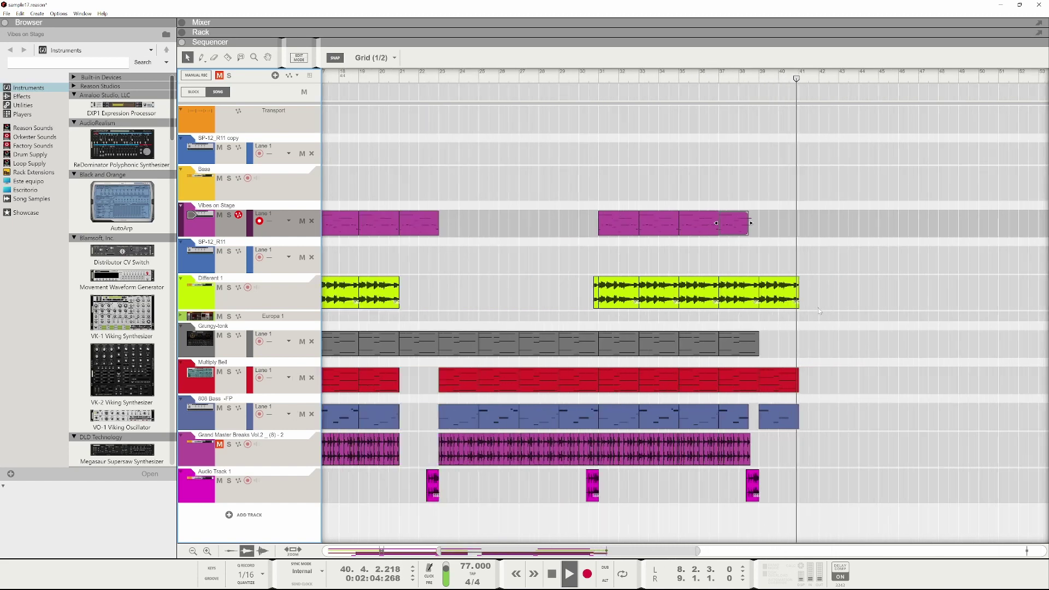
- Stop playback at the song's end and play the arrangement again from bar 1
key("space")
scroll(670, 315, "down", 2)
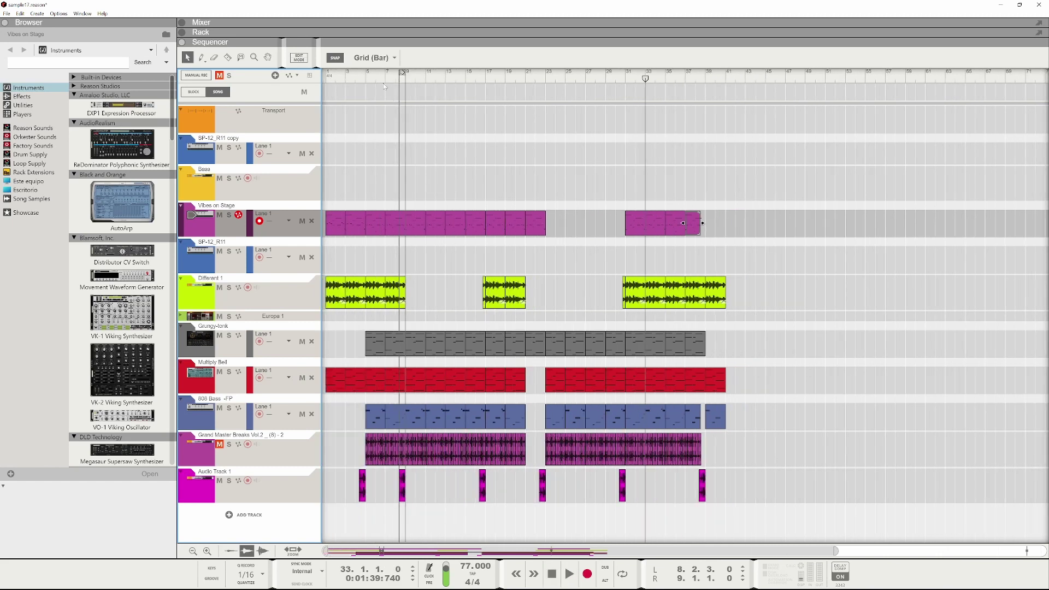
left_click(327, 78)
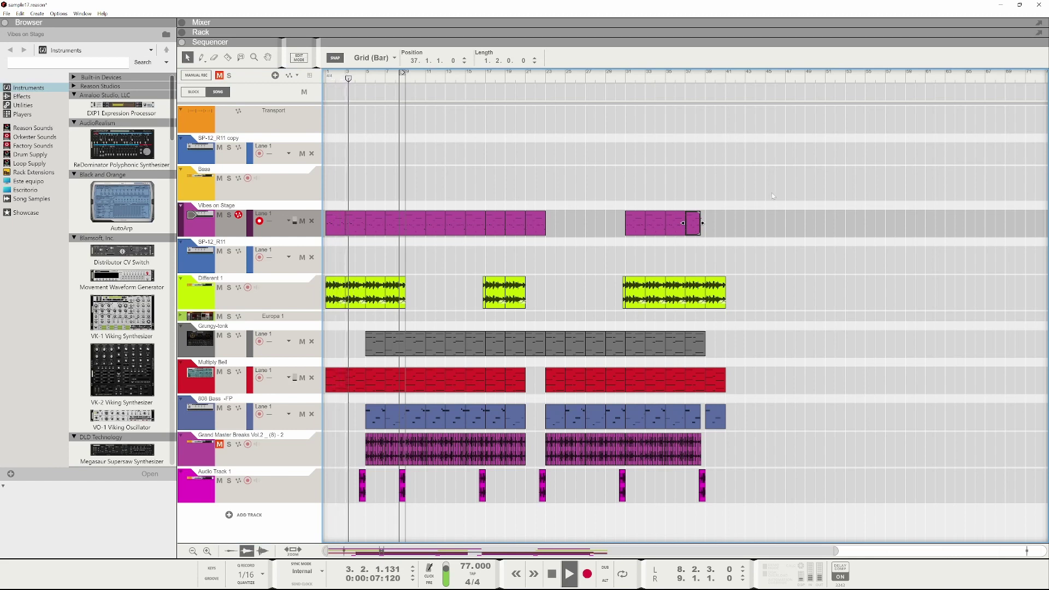
- Select all clips from bar 5 onward across the tracks, leaving out the first Audio Track 1 fill, and move them to bar 6
left_click_drag(770, 166, 367, 516)
scroll(348, 446, "up", 3)
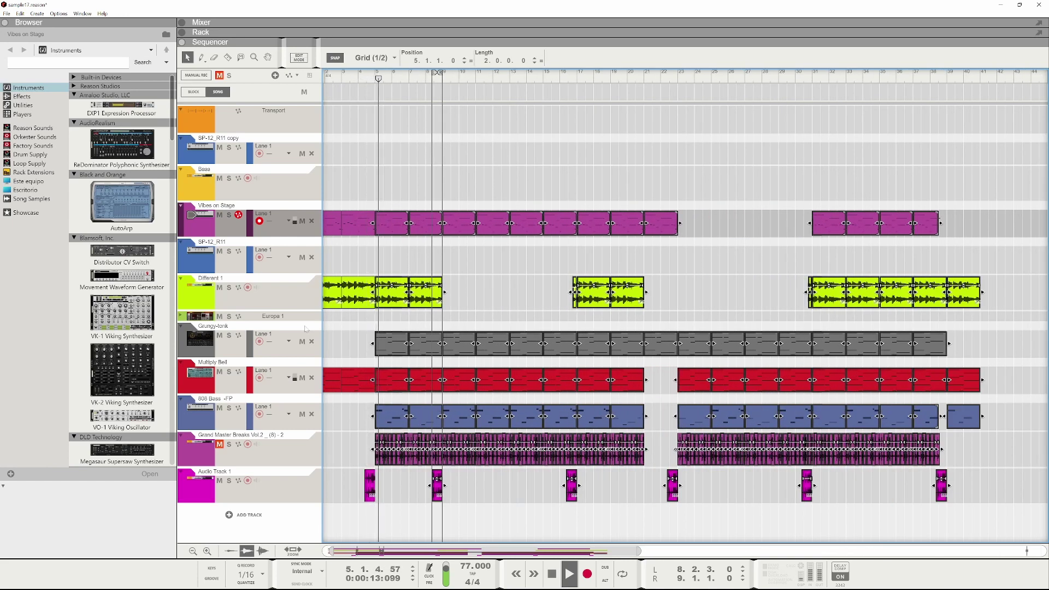
key("space")
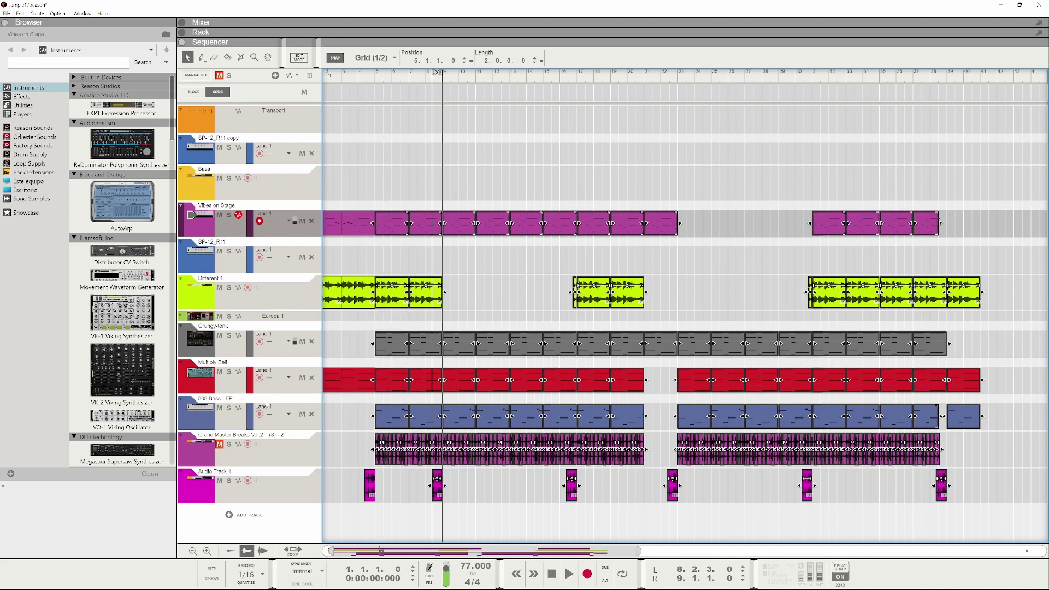
scroll(343, 404, "up", 2)
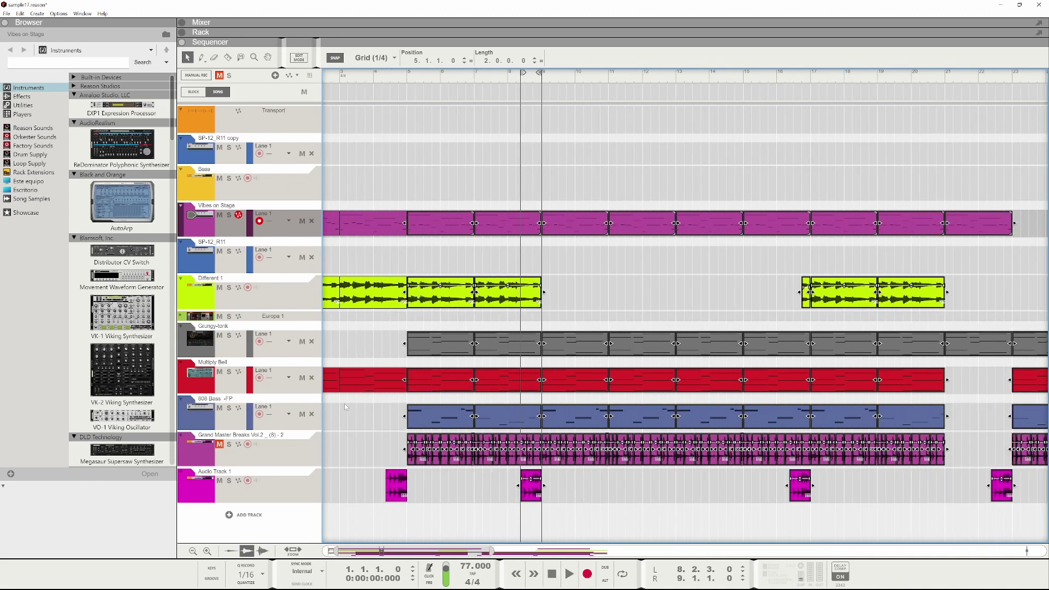
scroll(344, 403, "down", 2)
left_click_drag(1007, 166, 398, 498)
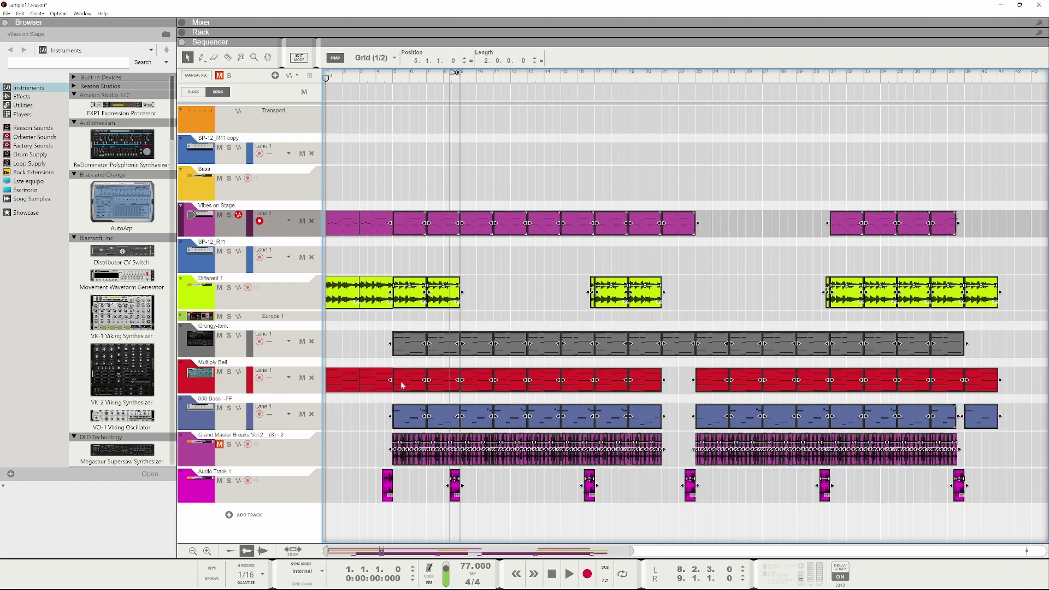
left_click_drag(401, 385, 418, 385)
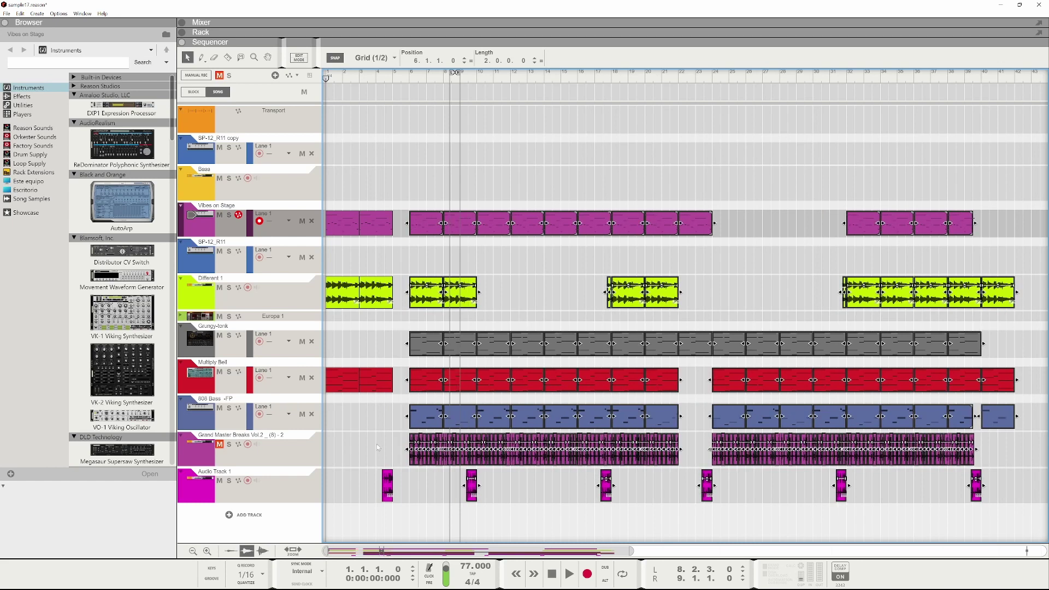
- Move the first Audio Track 1 fill clip to bar 5, directly behind the opening section
left_click(388, 484)
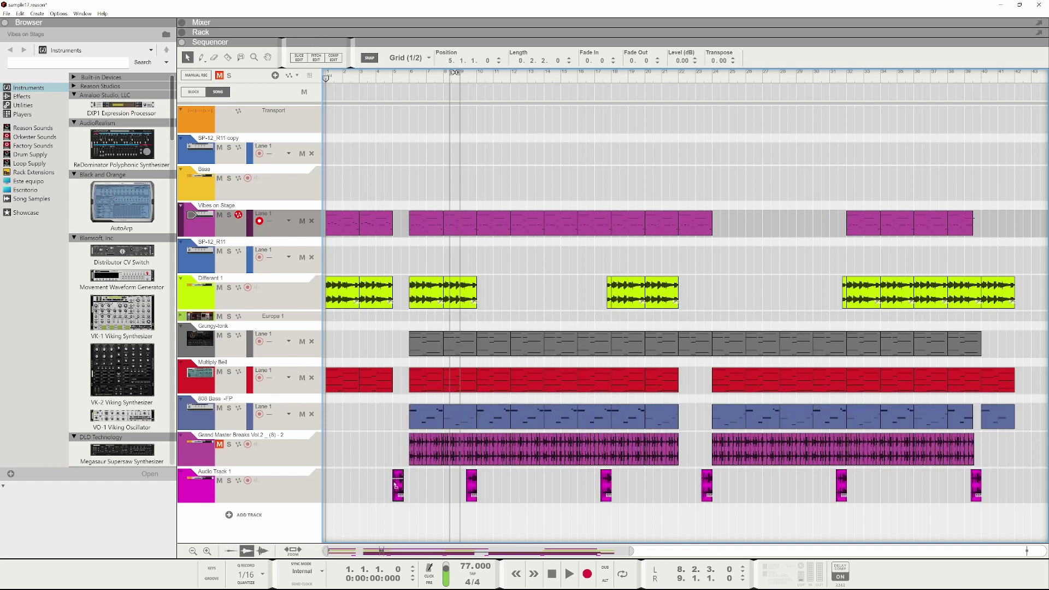
scroll(396, 485, "up", 6)
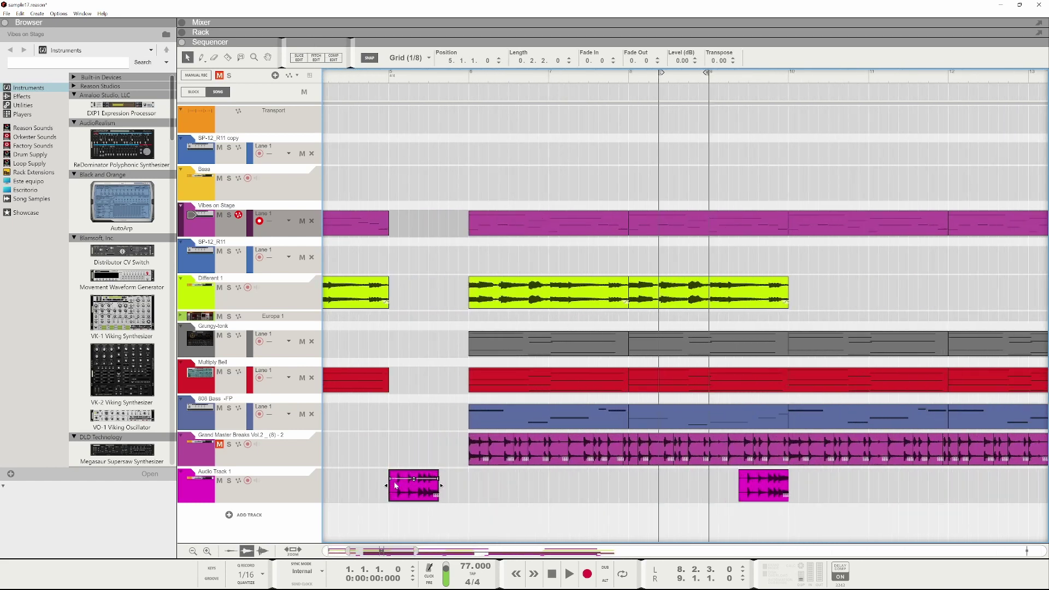
scroll(396, 485, "down", 6)
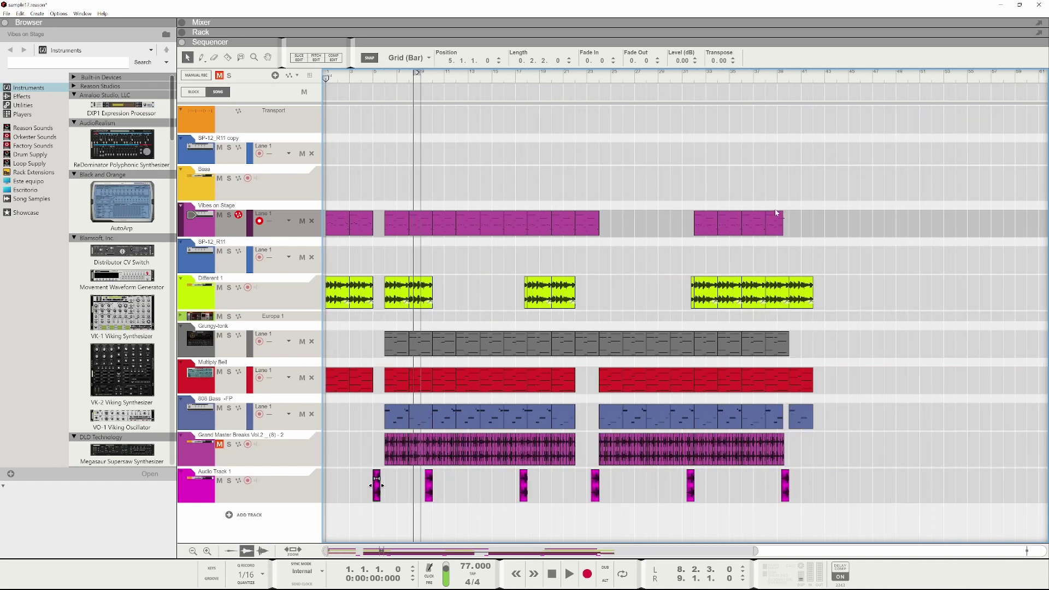
- Select all clips from bar 6 onward and shift them to position 5.3.3.0, directly behind the first fill clip
left_click_drag(849, 168, 384, 499)
scroll(367, 481, "up", 3)
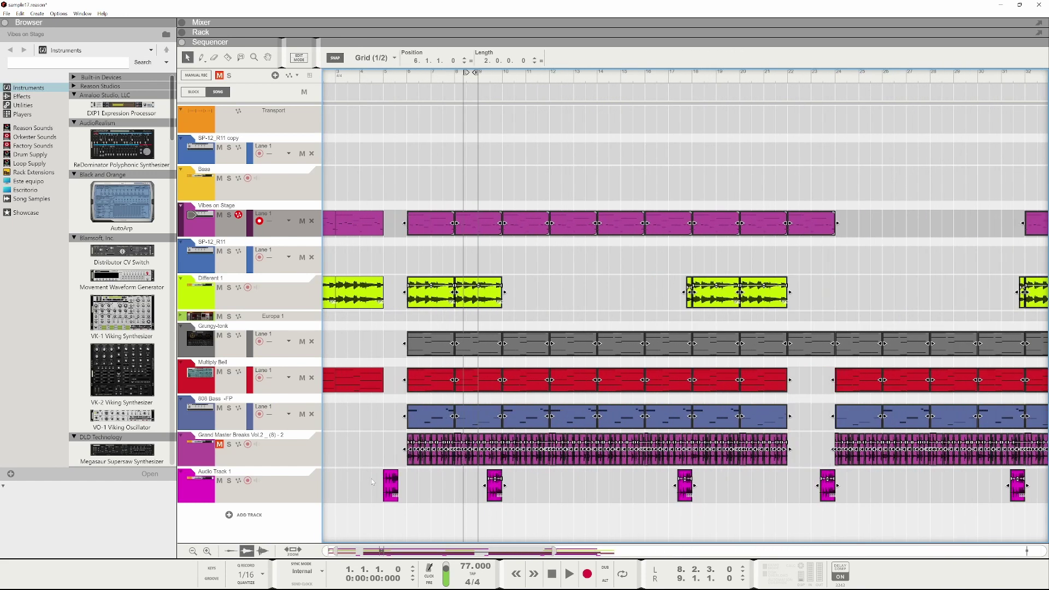
scroll(386, 479, "up", 3)
left_click_drag(538, 467, 496, 467)
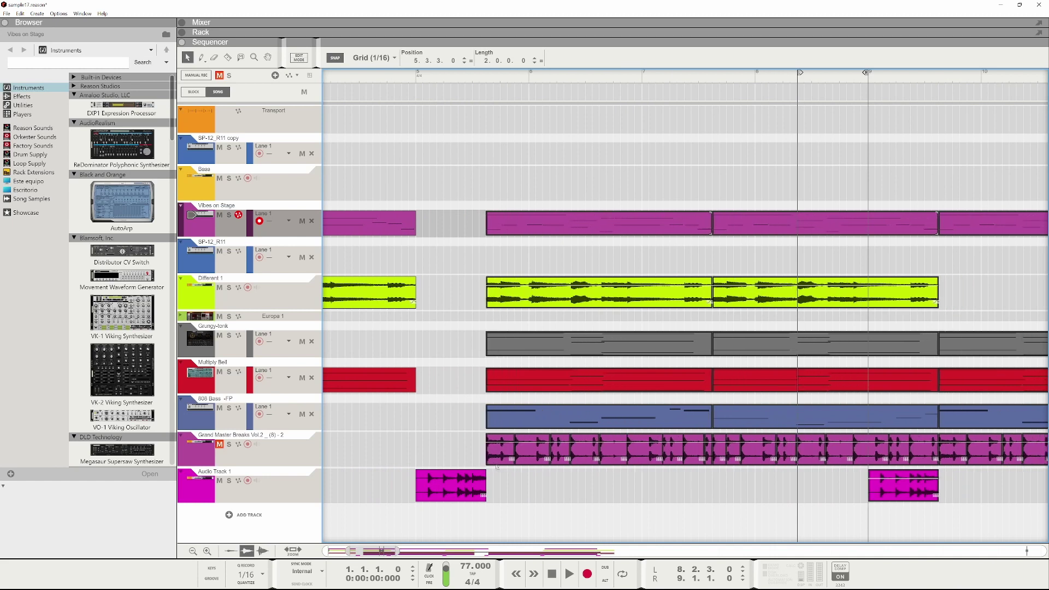
scroll(496, 453, "down", 8)
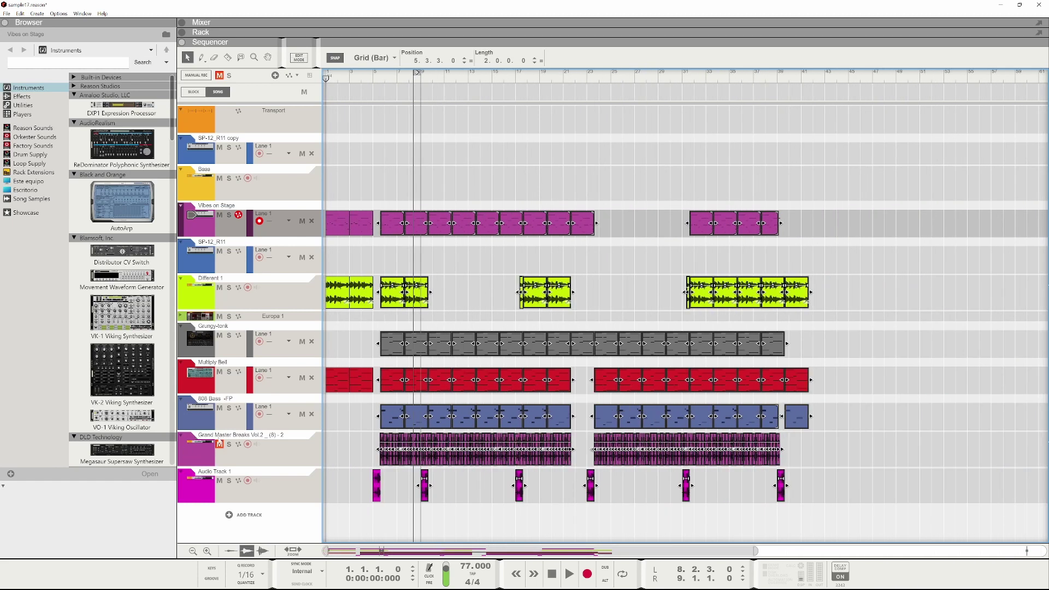
- Unmute the drum loop track and play the arrangement through the shifted clips while viewing the mixer and rack
left_click(380, 88)
key("space")
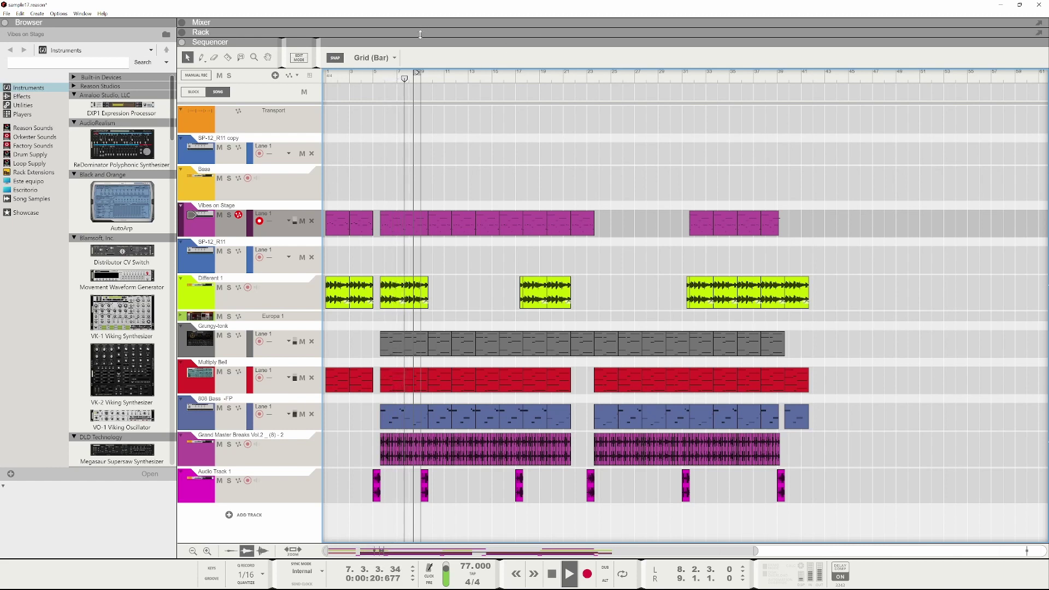
key("F5")
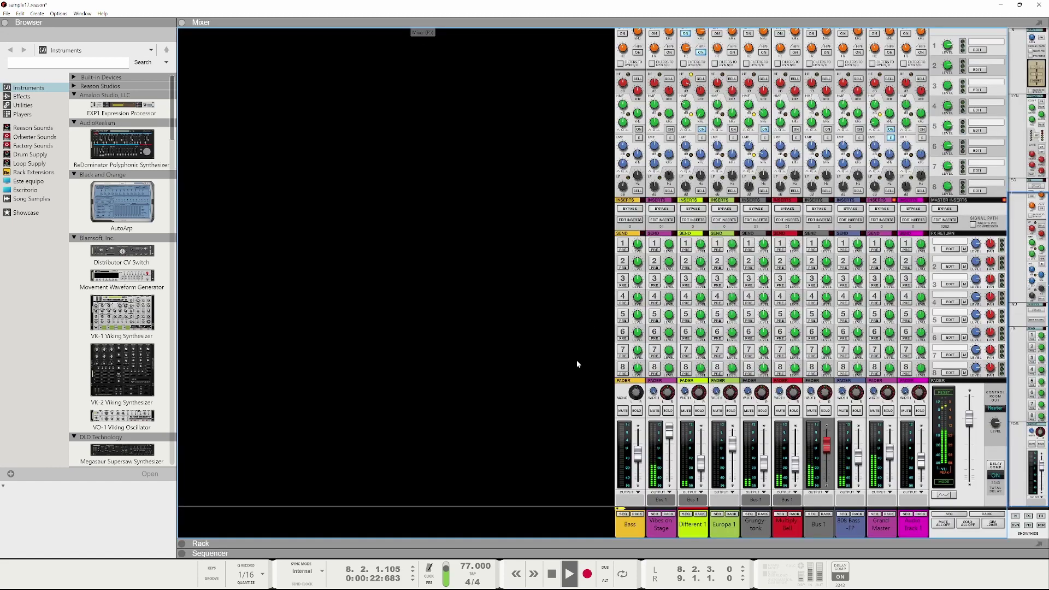
key("F6")
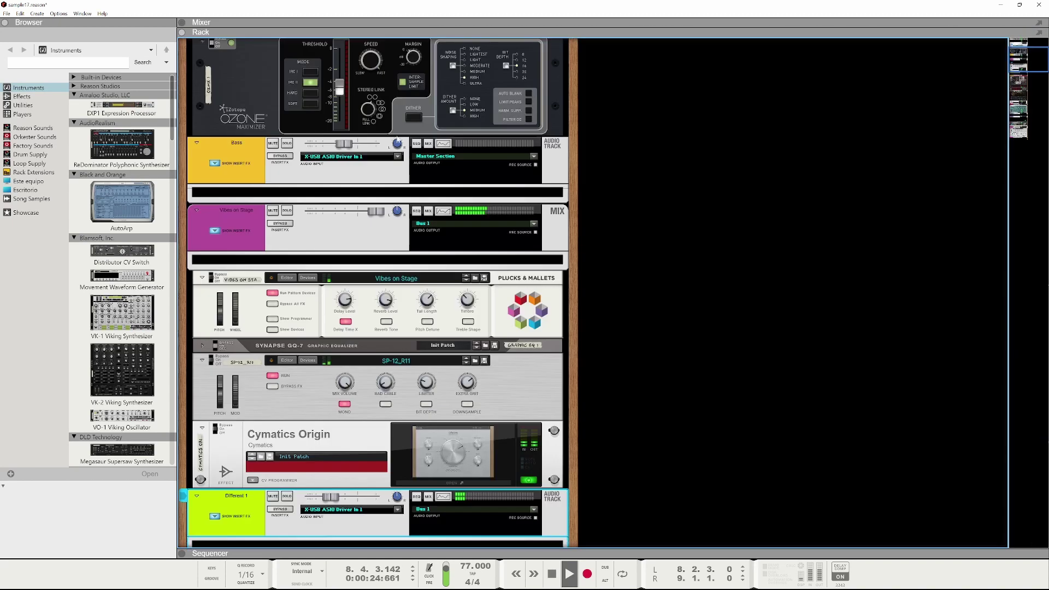
key("space")
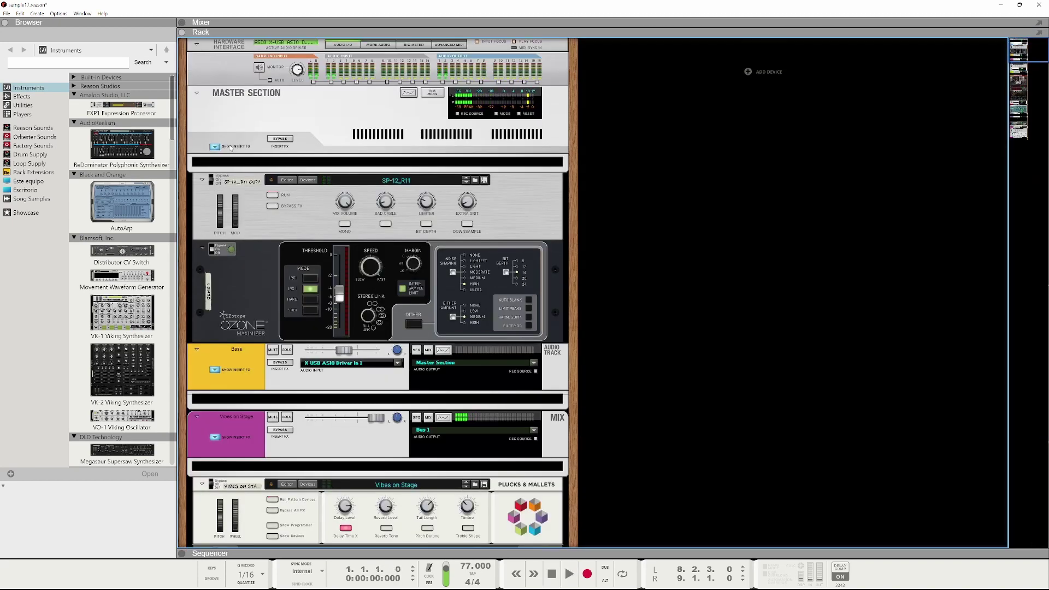
- Move the SP-12_R11 copy combinator and the Ozone Maximizer into the Master Section's insert effects and collapse them
left_click_drag(230, 175, 267, 162)
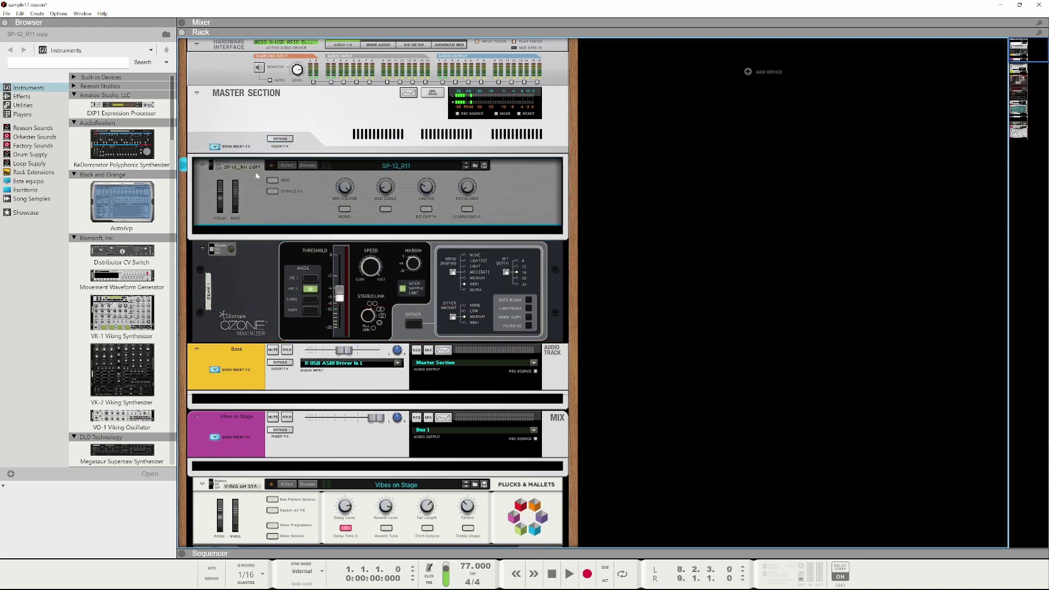
left_click(271, 265)
left_click_drag(271, 264, 273, 231)
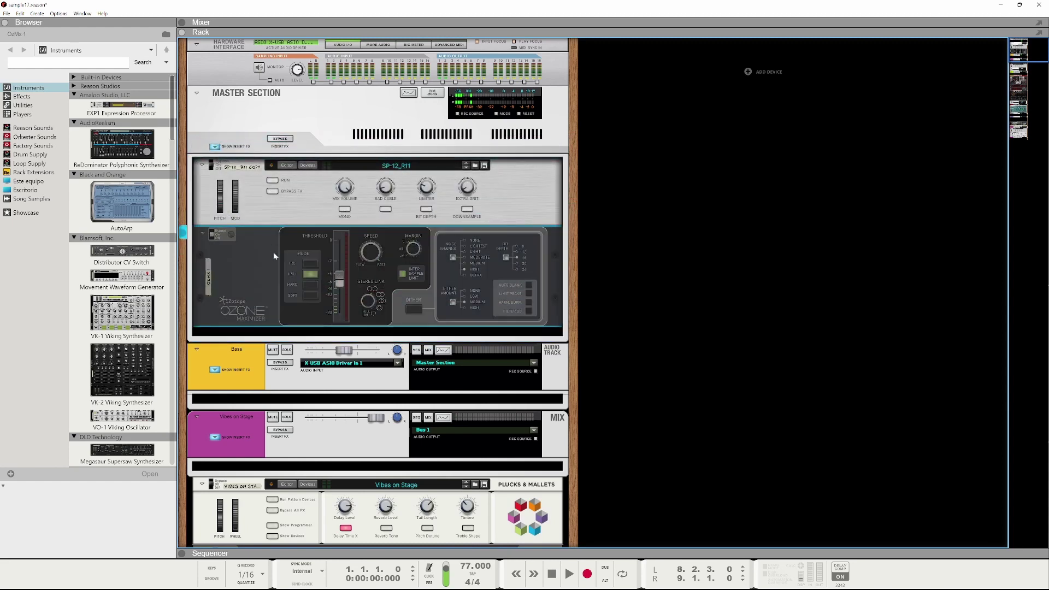
left_click(214, 146)
left_click(215, 147)
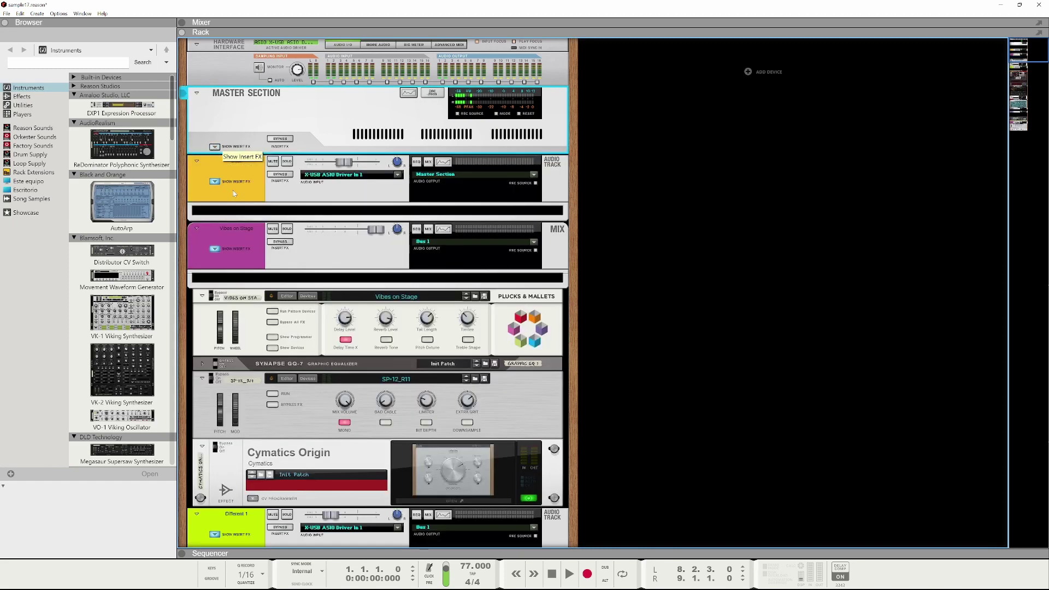
scroll(258, 292, "down", 3)
left_click(213, 266)
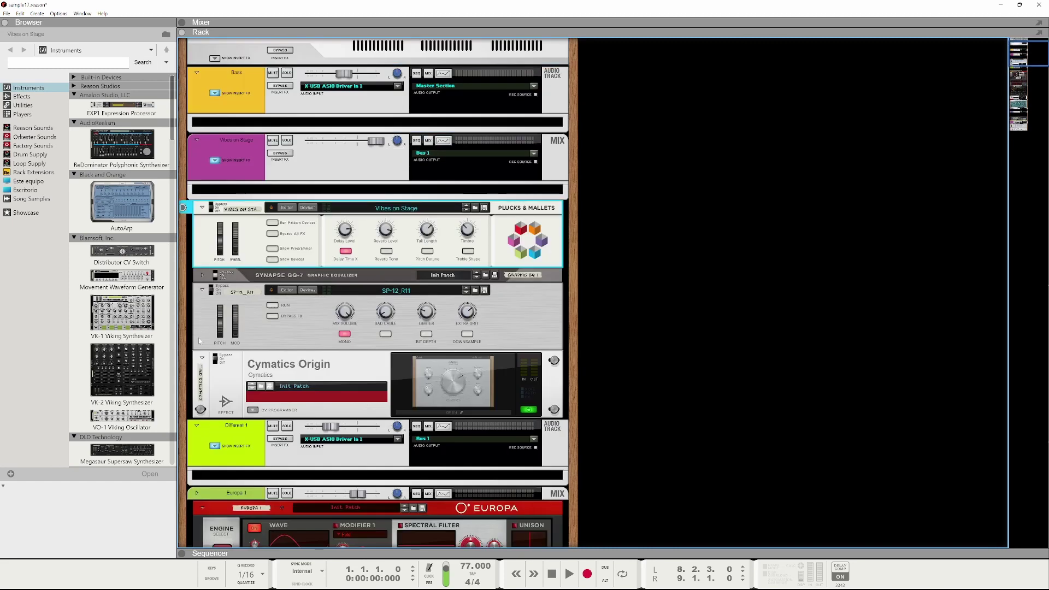
left_click(198, 358, "shift")
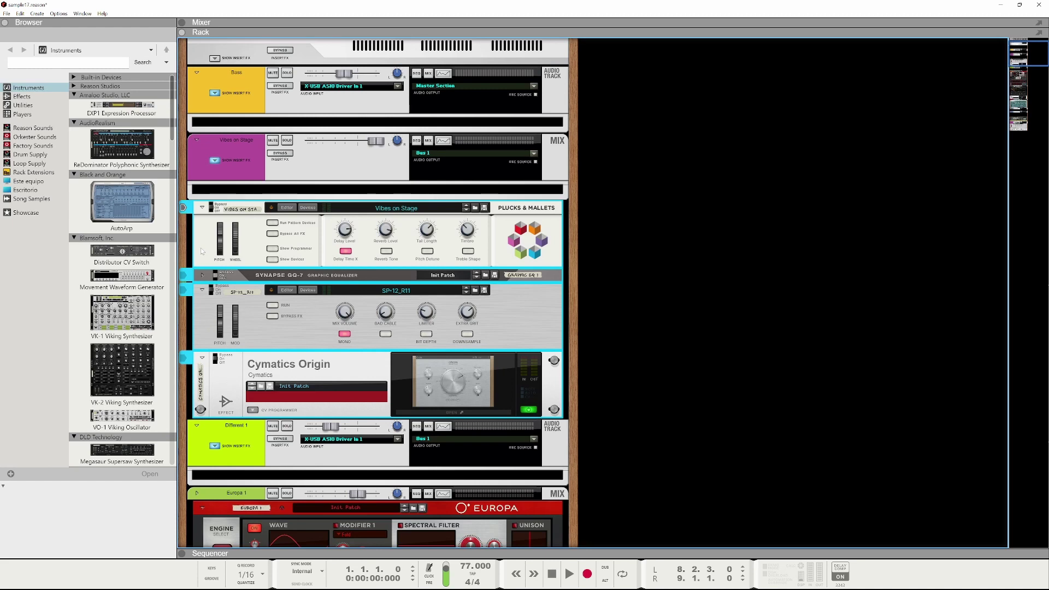
left_click(674, 248)
- Collapse the Cymatics Origin device below the SP-12_R11 combinator
left_click(201, 300)
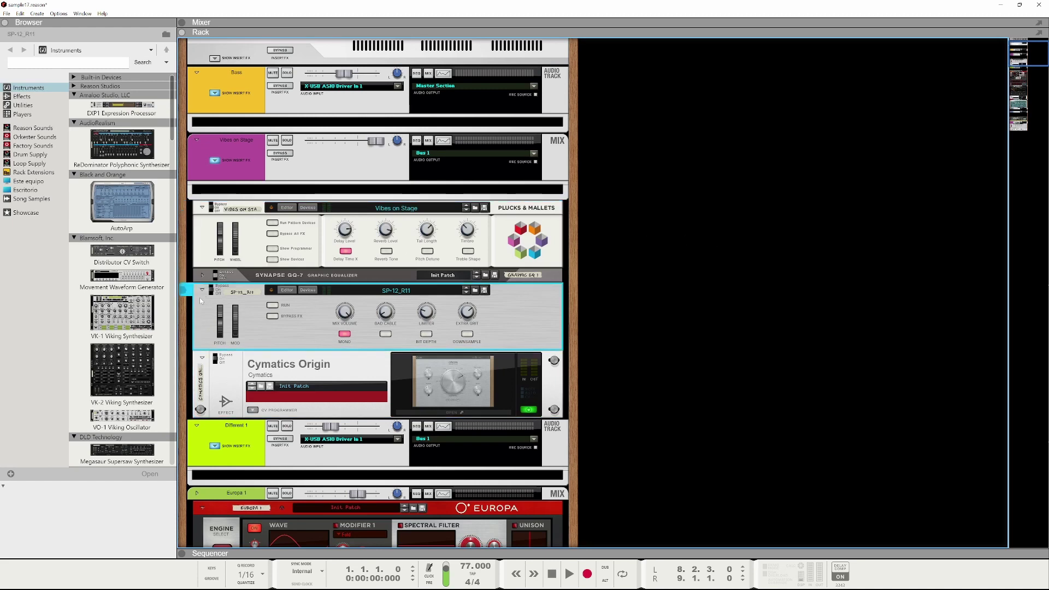
left_click(201, 279)
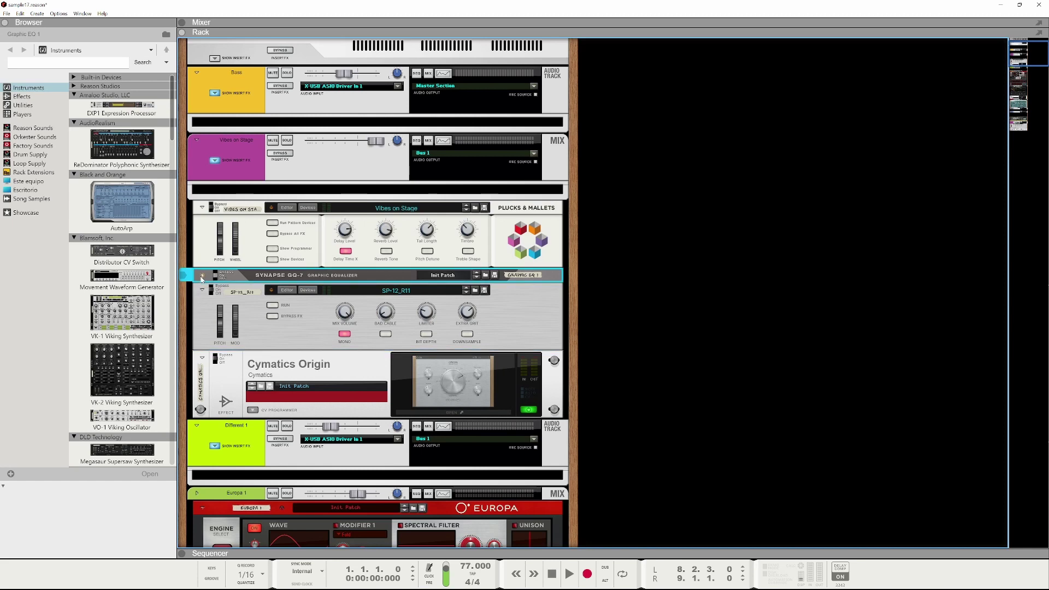
left_click(202, 276)
left_click(202, 276)
left_click(206, 318)
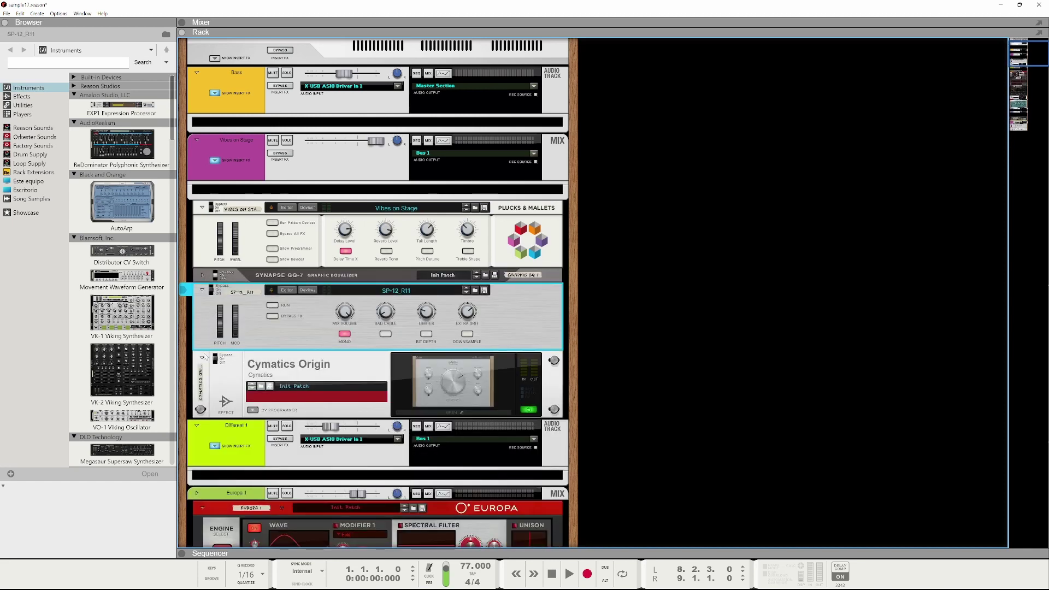
left_click(202, 358)
- Move the Vibes on Stage, Synapse GQ-7 and SP-12_R11 devices into their mix channel's insert area and check the rear cabling
left_click(204, 252)
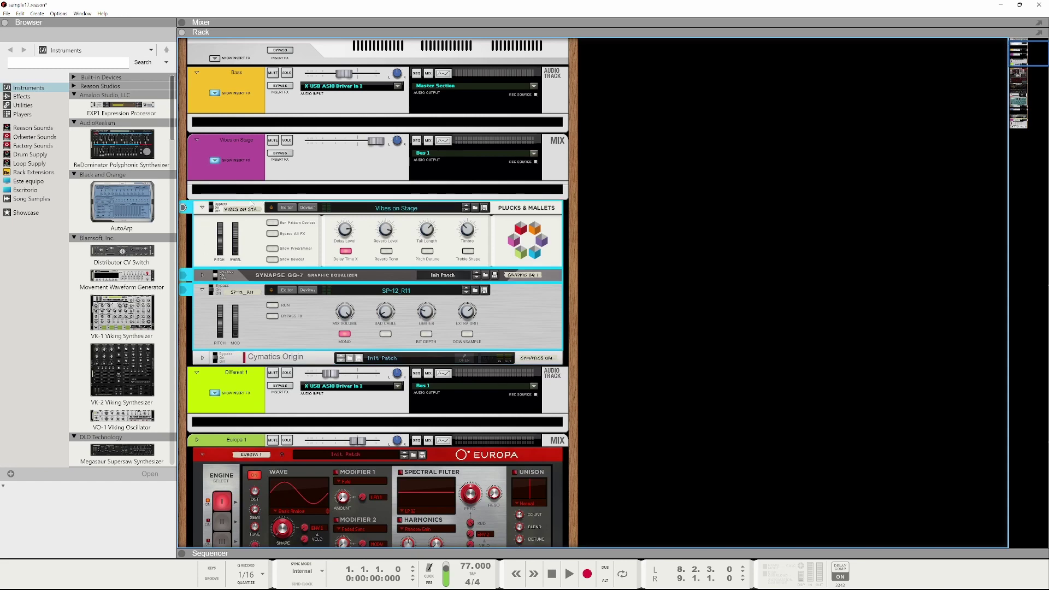
left_click_drag(210, 206, 274, 168)
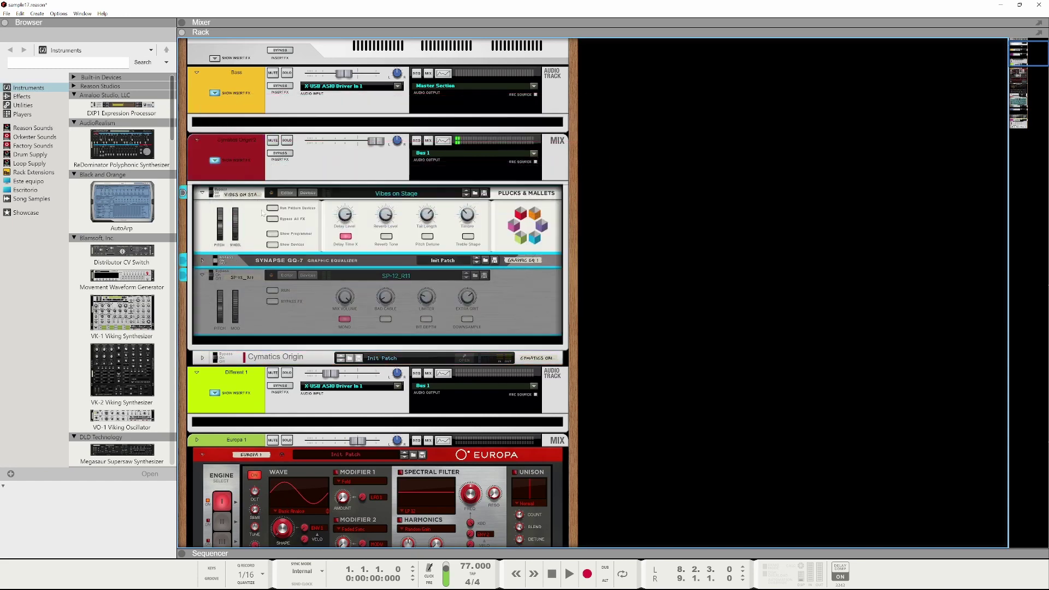
key("Tab")
key("Tab")
key("Tab")
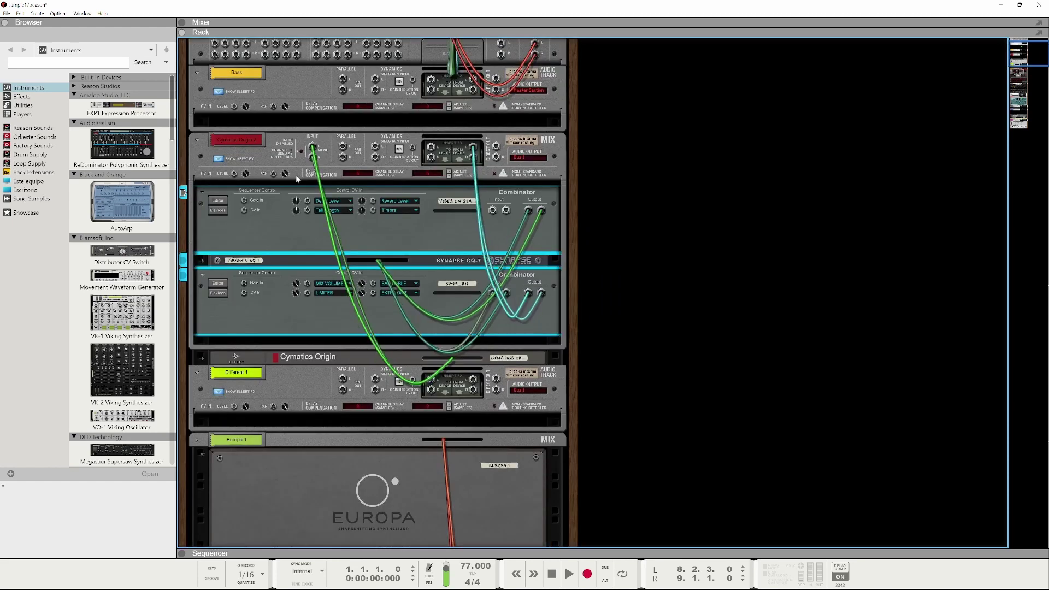
key("Tab")
- Solo the Different 1 audio track in the rack and play it briefly
scroll(297, 190, "down", 5)
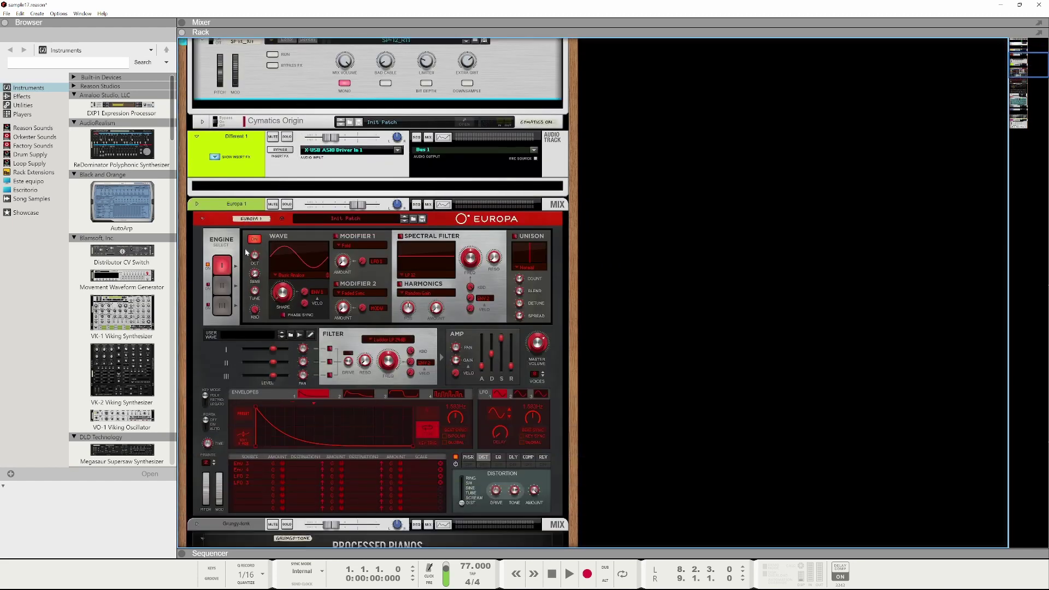
left_click(287, 108)
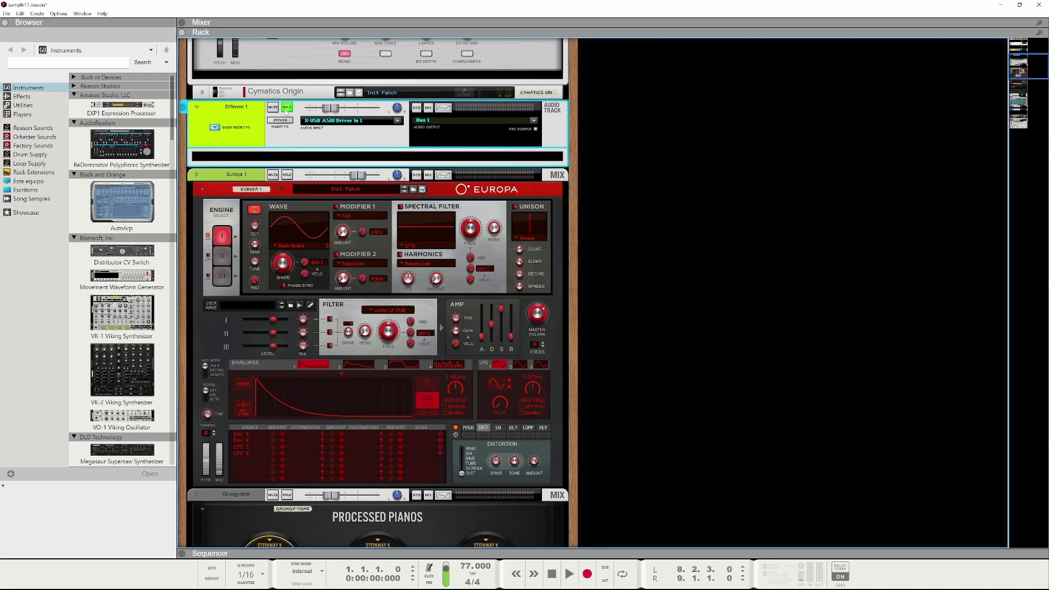
key("space")
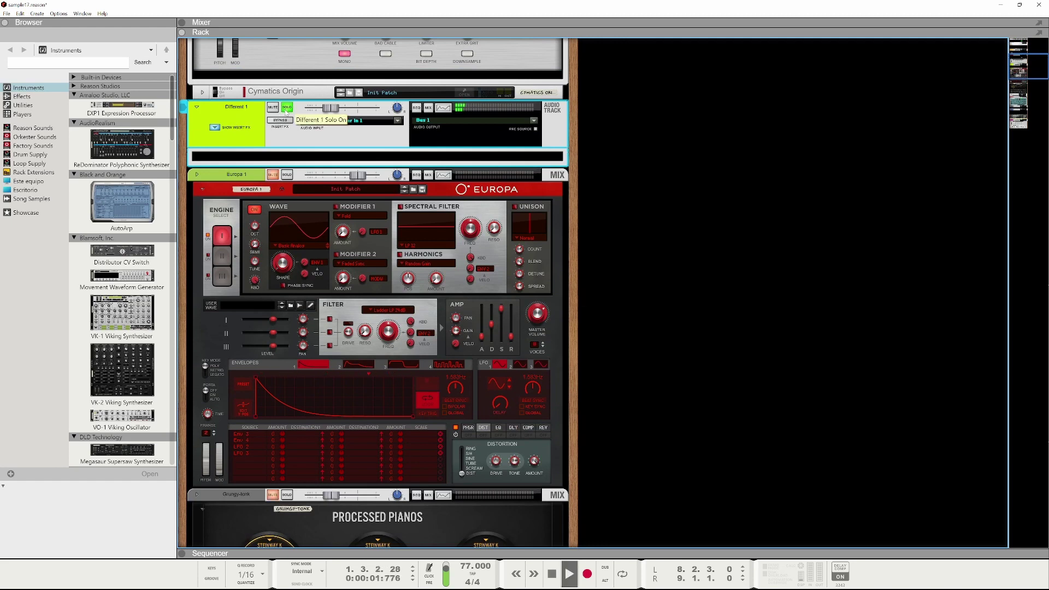
key("space")
- Play the soloed Different 1 track, try raising its level fader slightly, and undo the change
scroll(287, 263, "up", 10)
scroll(285, 265, "down", 9)
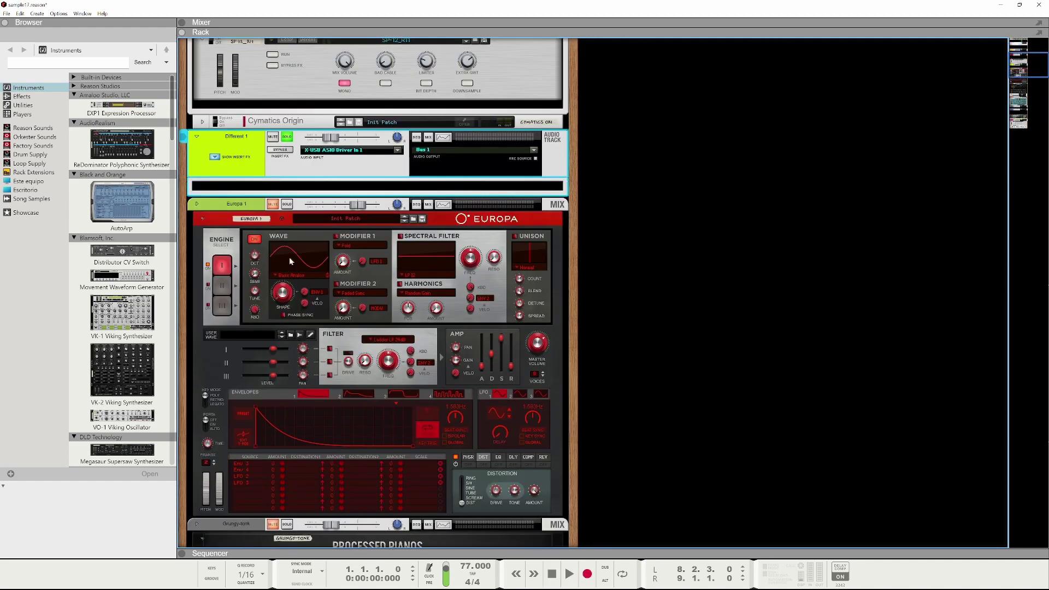
key("space")
mouse_move(331, 143)
left_mouse_down()
mouse_move(364, 140)
mouse_move(326, 141)
mouse_move(337, 141)
left_mouse_up()
key("ctrl+z")
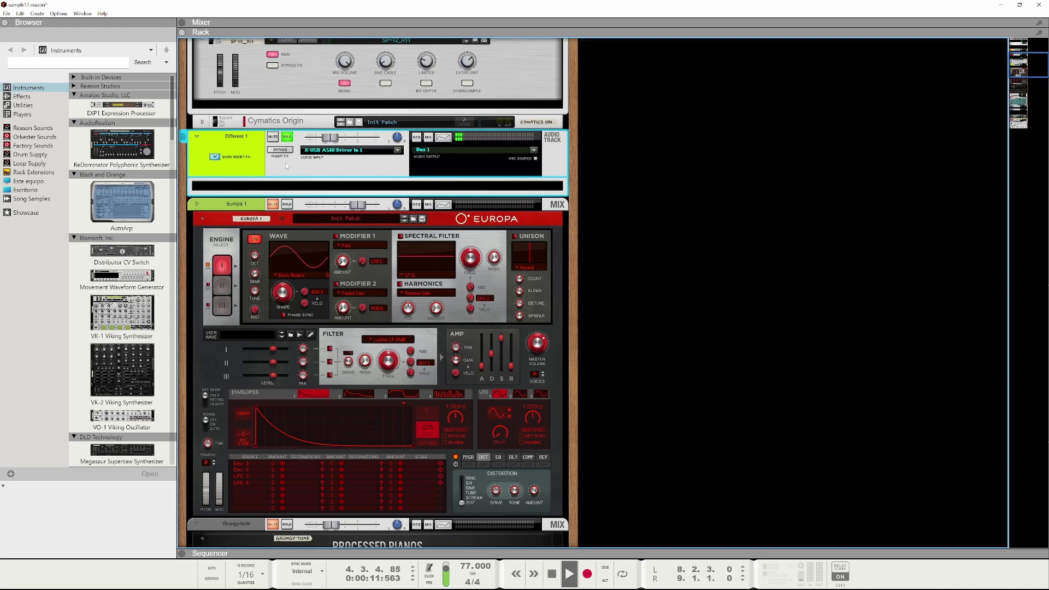
key("space")
- Unfold the Europa 1 mix channel in the rack and solo it
left_click(244, 207)
left_click(235, 218)
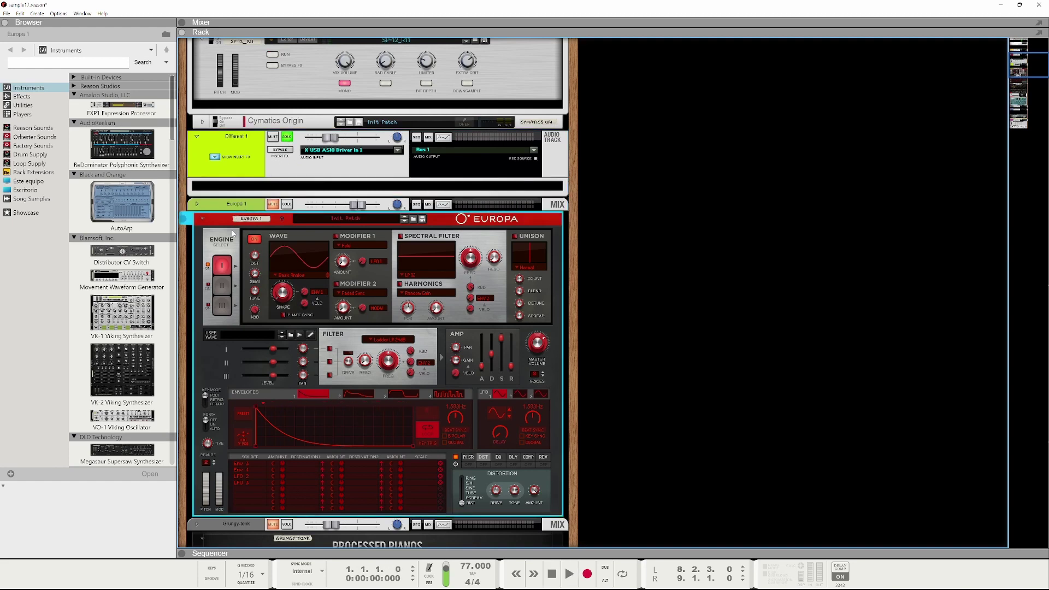
scroll(232, 232, "down", 6)
scroll(233, 231, "up", 4)
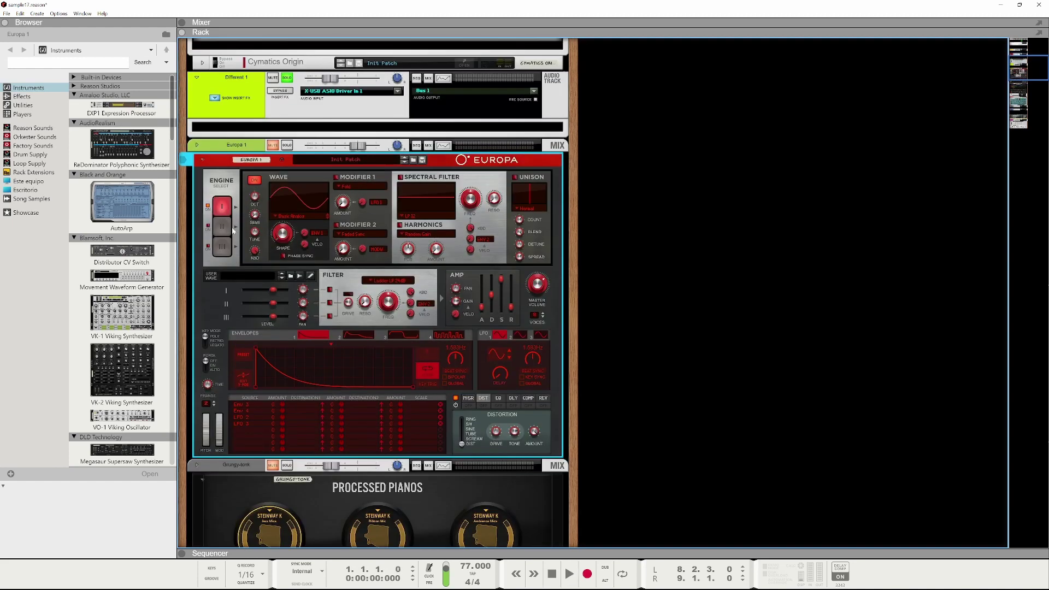
left_click(203, 146)
left_click(197, 145)
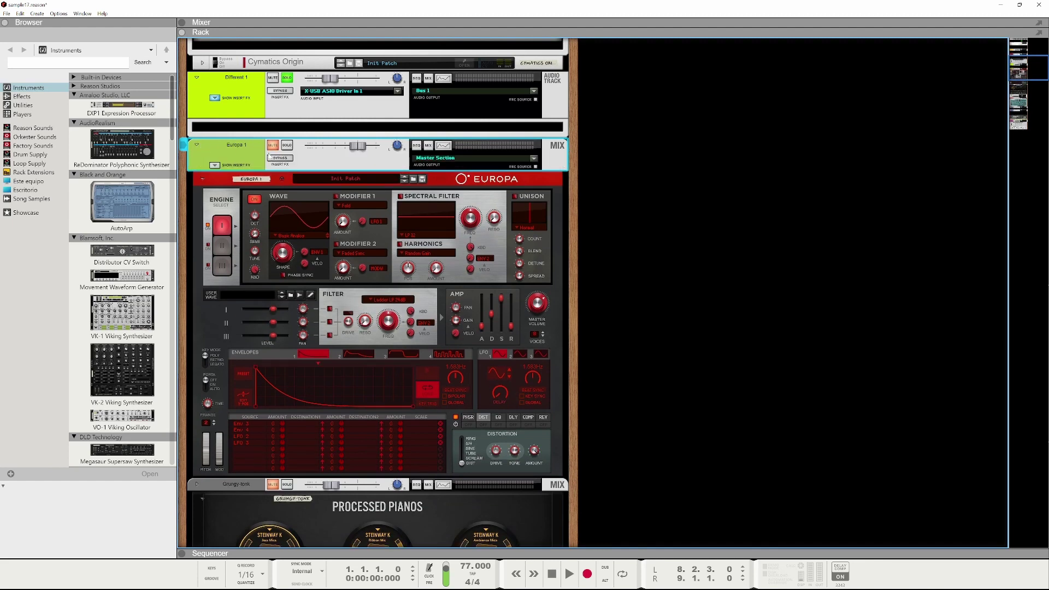
left_click(287, 145)
- Show the On-screen Piano Keys and try playing a test note with the Europa 1 mix channel selected
key("F4")
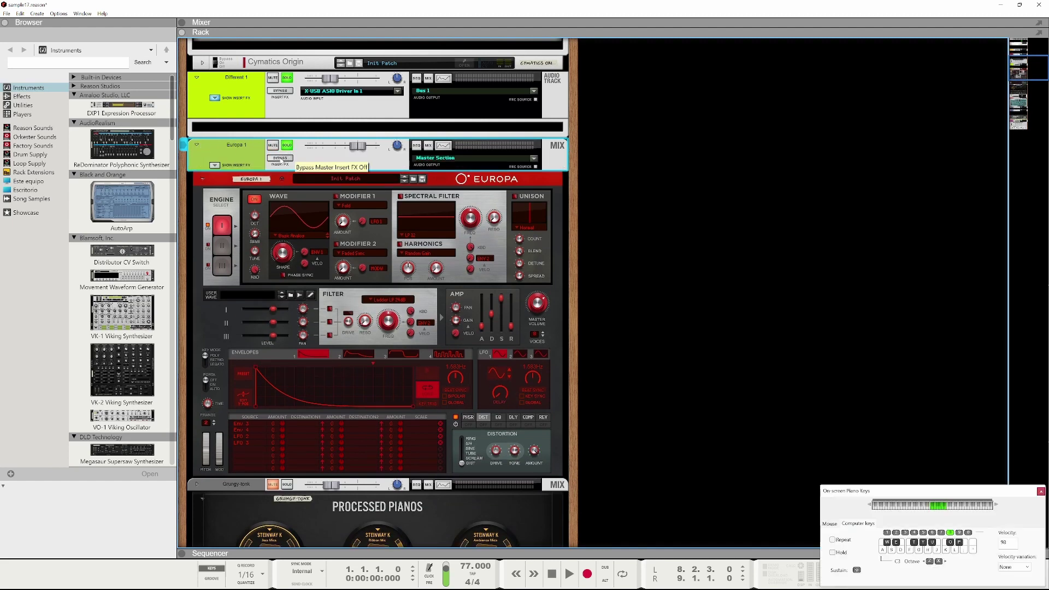
key("a")
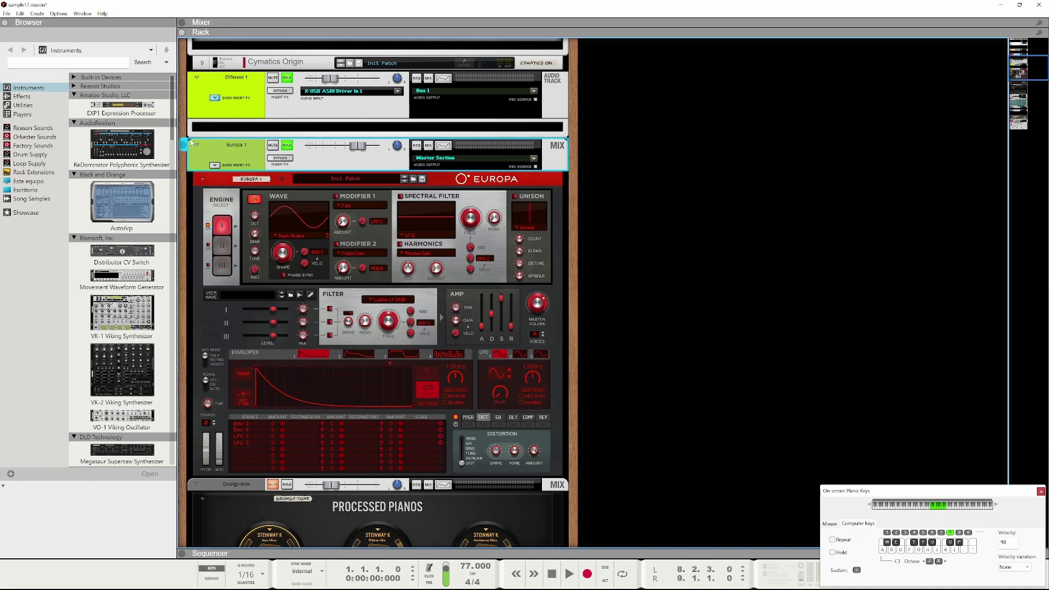
key("a")
- Enlarge the sequencer, make the Europa 1 instrument track the active one, and play a few test notes on it
left_click_drag(394, 556, 363, 41)
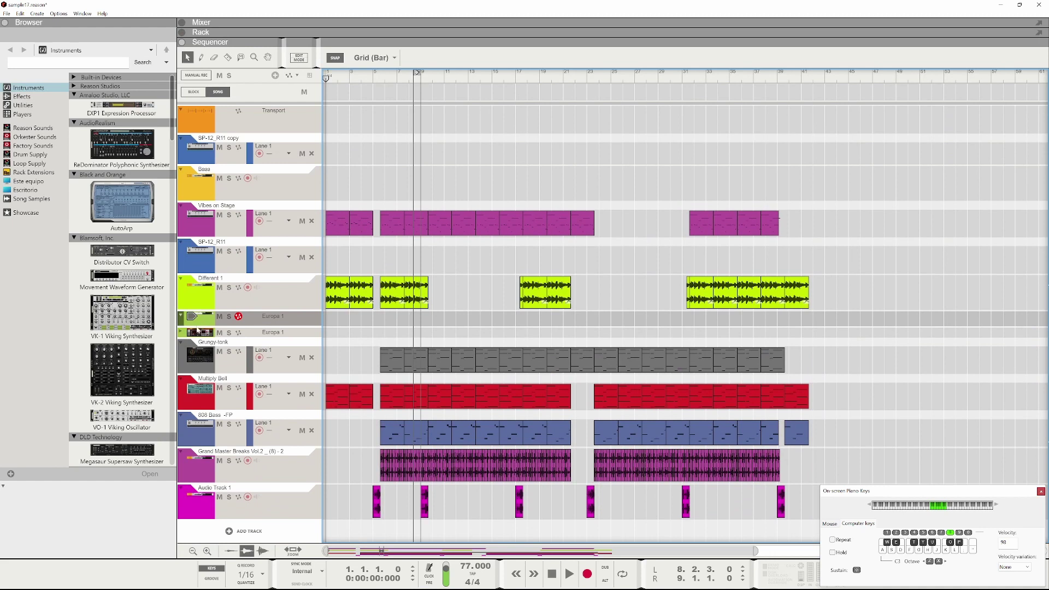
left_click(183, 332)
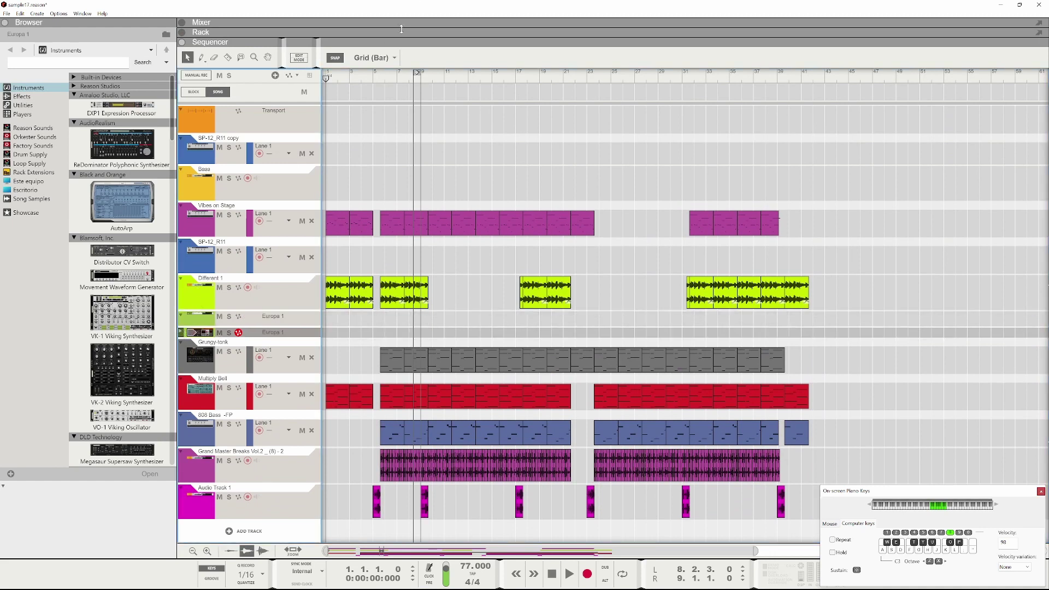
key("a")
key("g")
key("a")
key("g")
key("a")
key("g")
key("e")
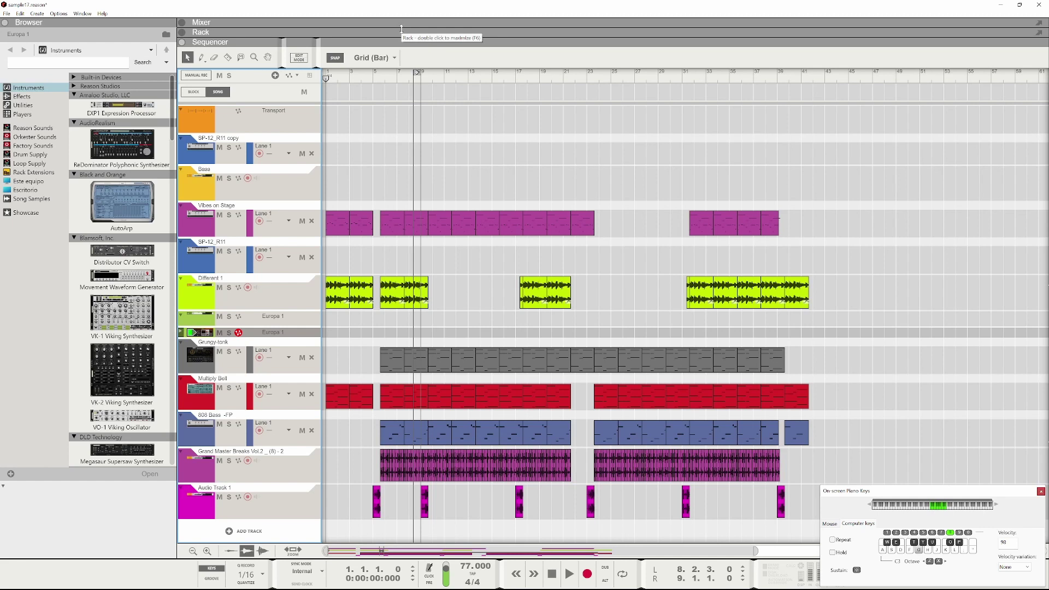
key("a")
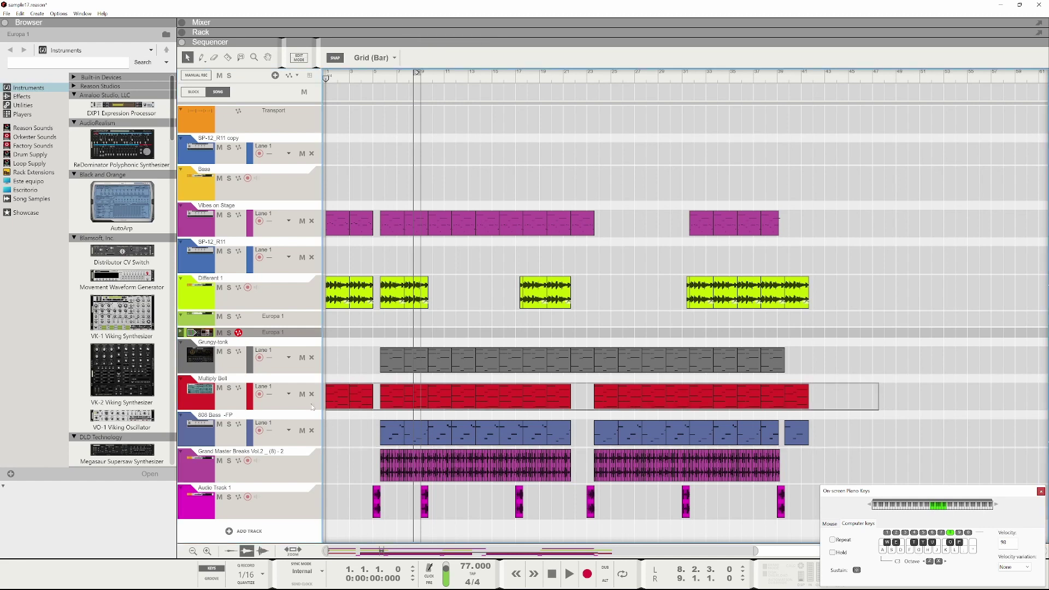
- Copy all the Multiply Bell clips onto the Europa 1 instrument track at the same bar positions
left_click_drag(317, 397, 855, 320)
key("ctrl+z")
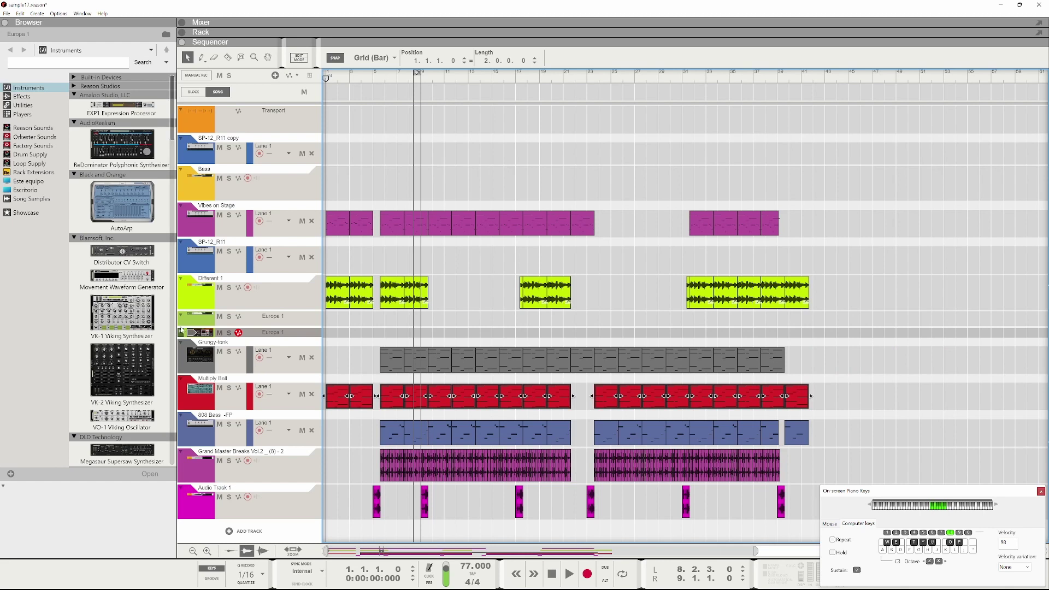
left_click(182, 331)
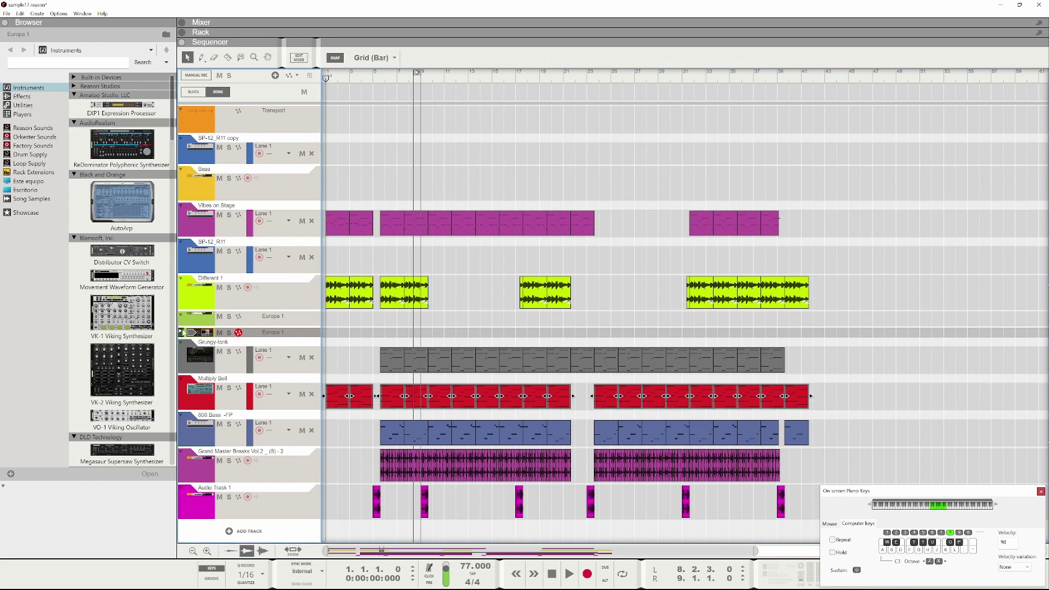
left_click_drag(365, 422, 365, 350)
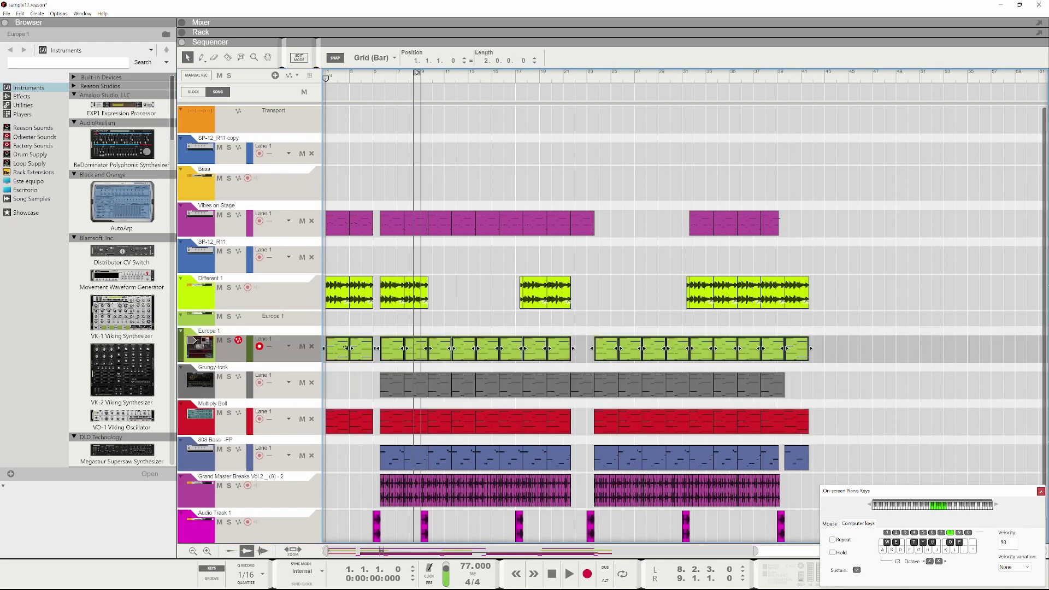
- Solo the Europa 1 instrument track and briefly play the song from its start
left_click(232, 340)
key("space")
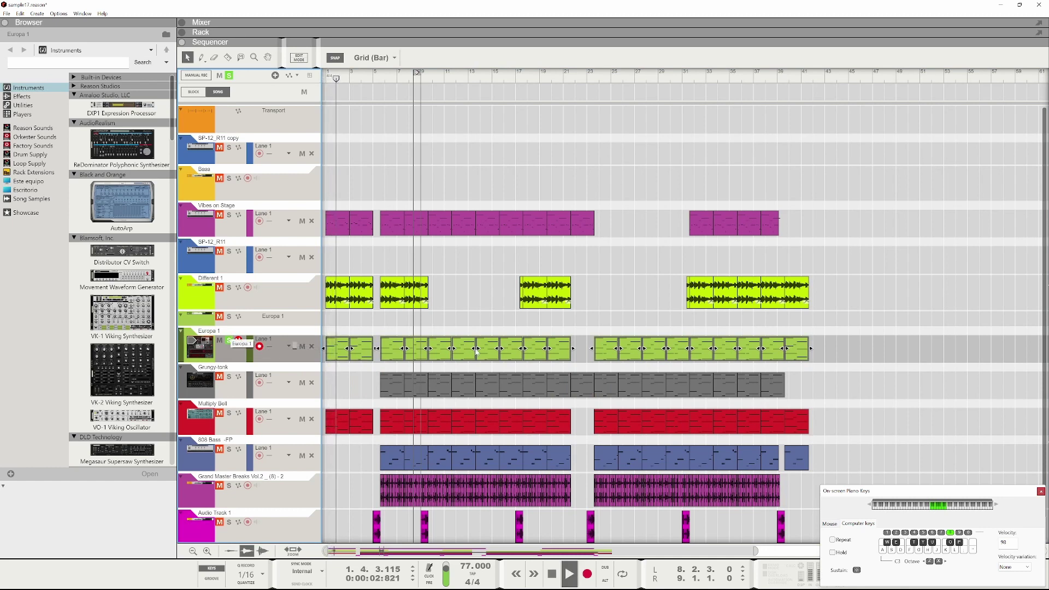
key("space")
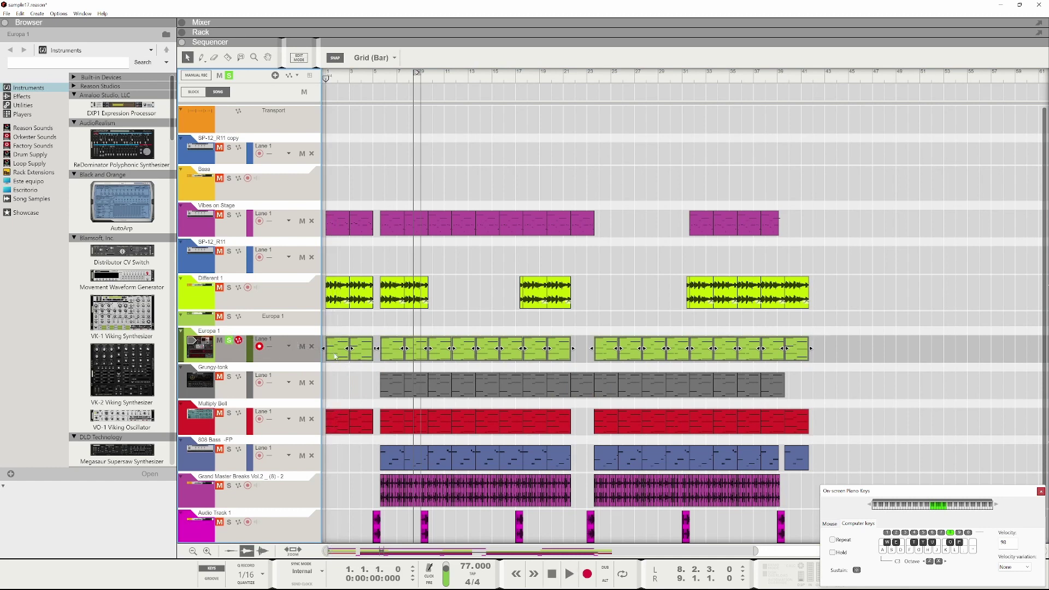
- Open the first Europa 1 clip for note editing and play the track from about bar 5
double_click(335, 356)
scroll(445, 297, "up", 4)
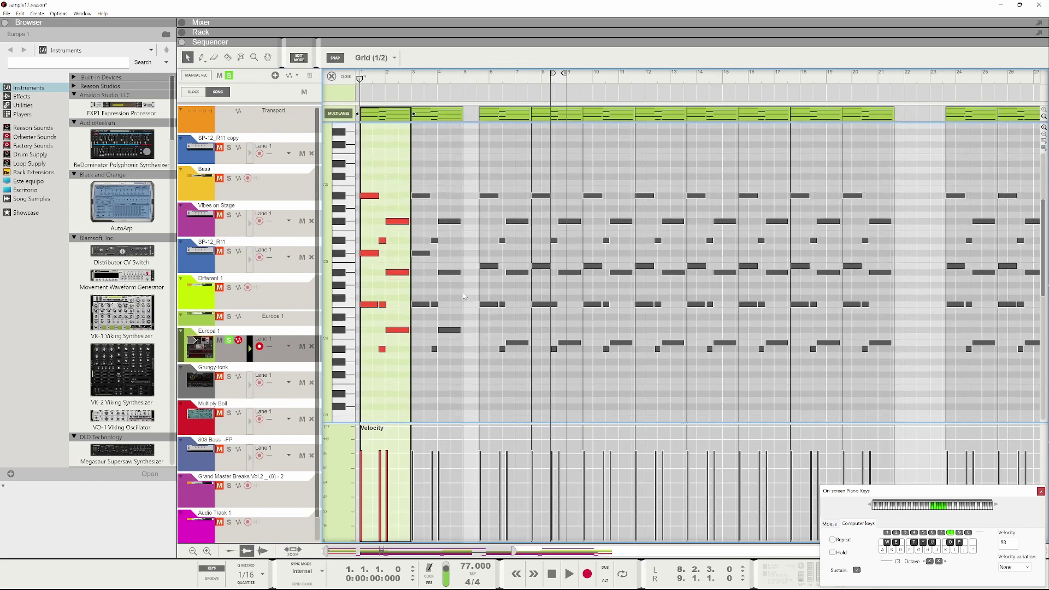
left_click(475, 76)
key("space")
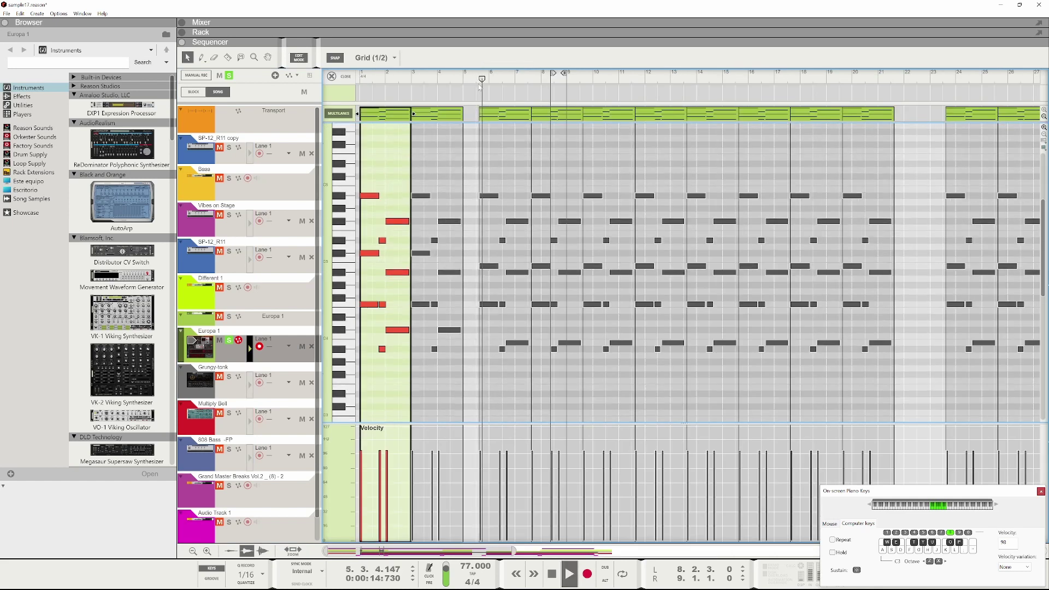
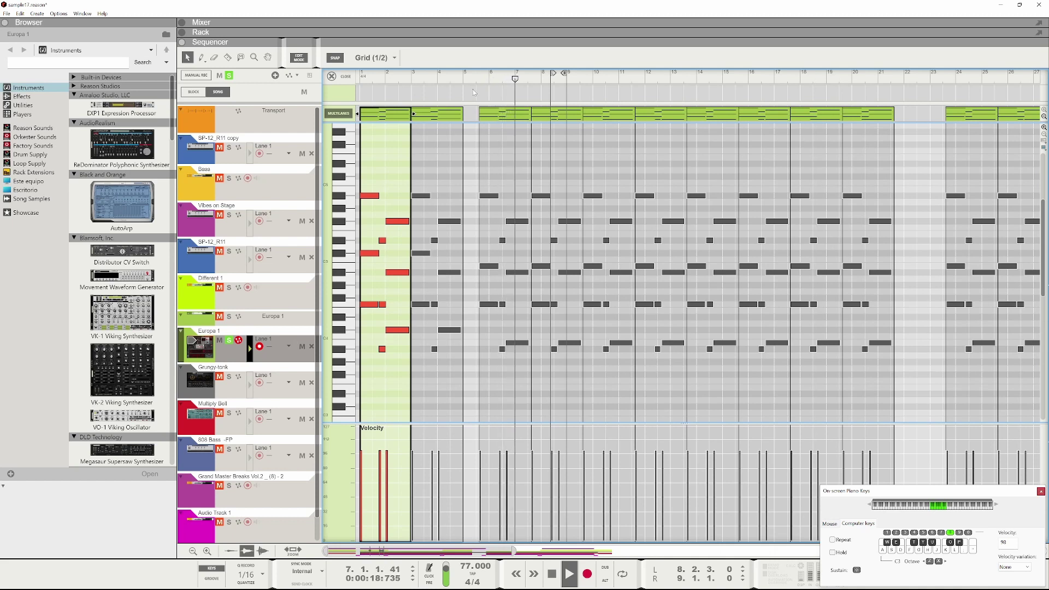
- Transpose all notes of the Europa 1 clip starting in bar 5 down two octaves and briefly play the result
key("space")
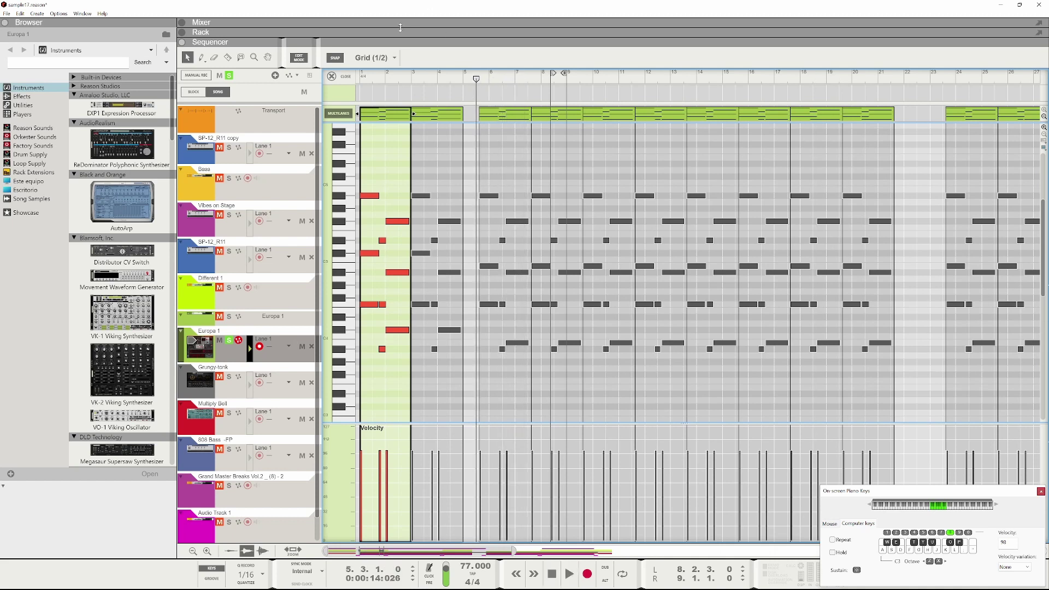
scroll(462, 199, "down", 3)
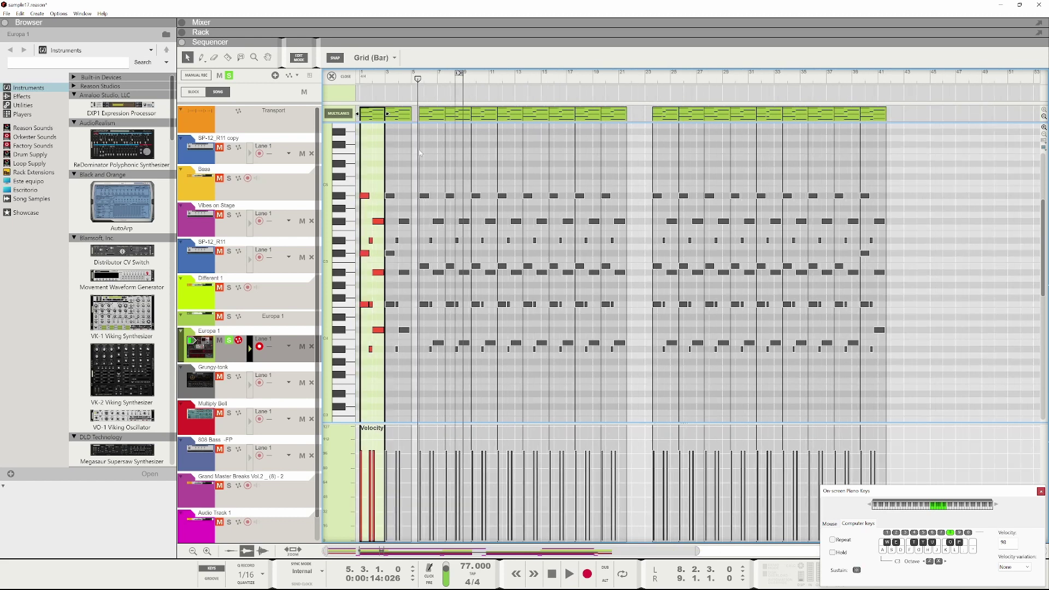
double_click(431, 116)
scroll(435, 224, "up", 3)
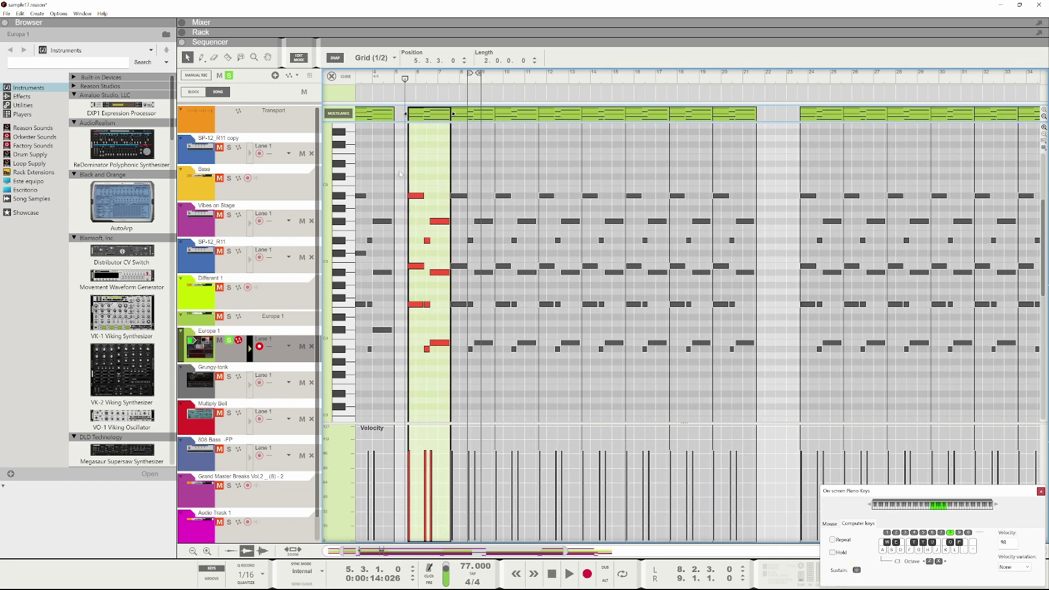
left_click_drag(399, 167, 477, 409)
key("shift+Down")
key("shift+Down")
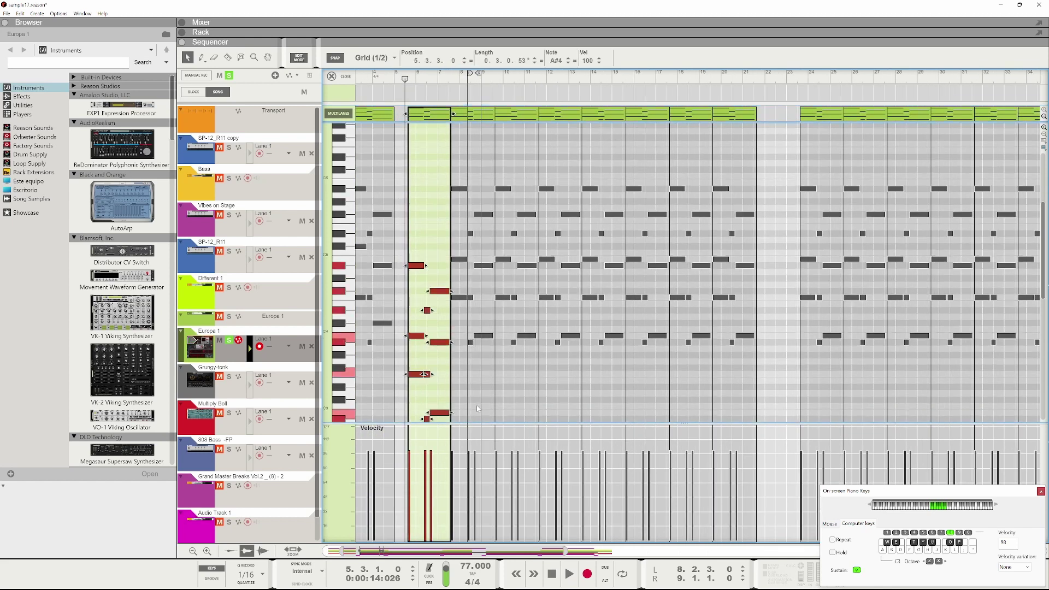
key("space")
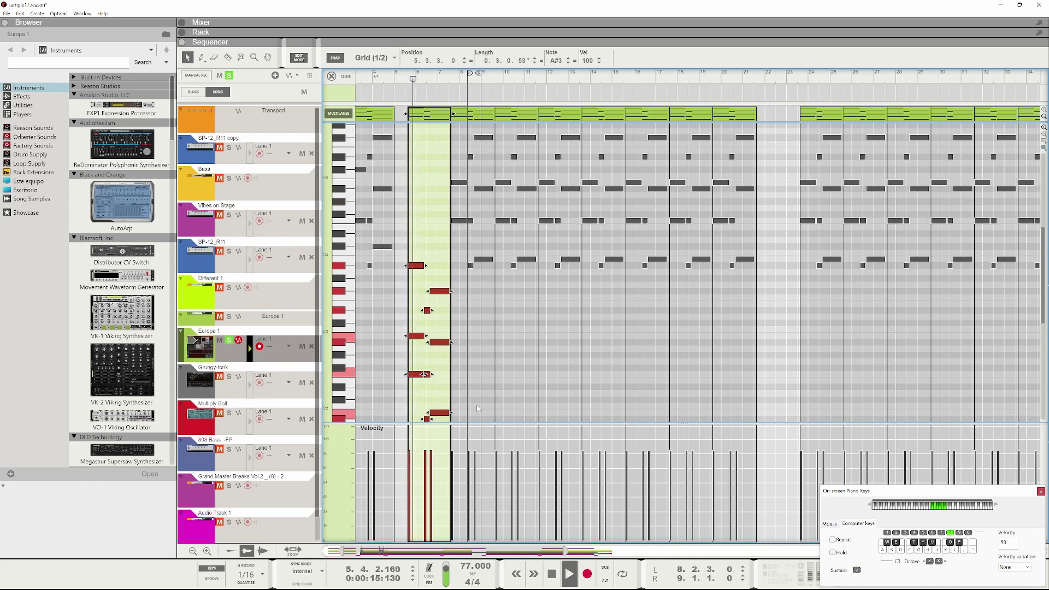
key("space")
- Raise the selected notes of that clip by one octave and play it from bar 5
key("shift+Up")
key("space")
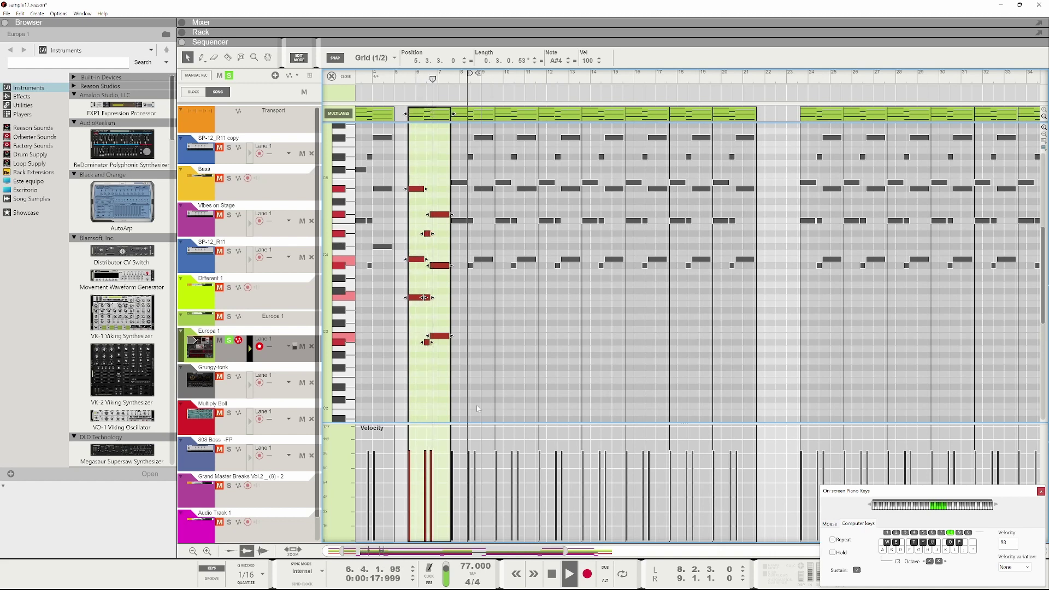
key("space")
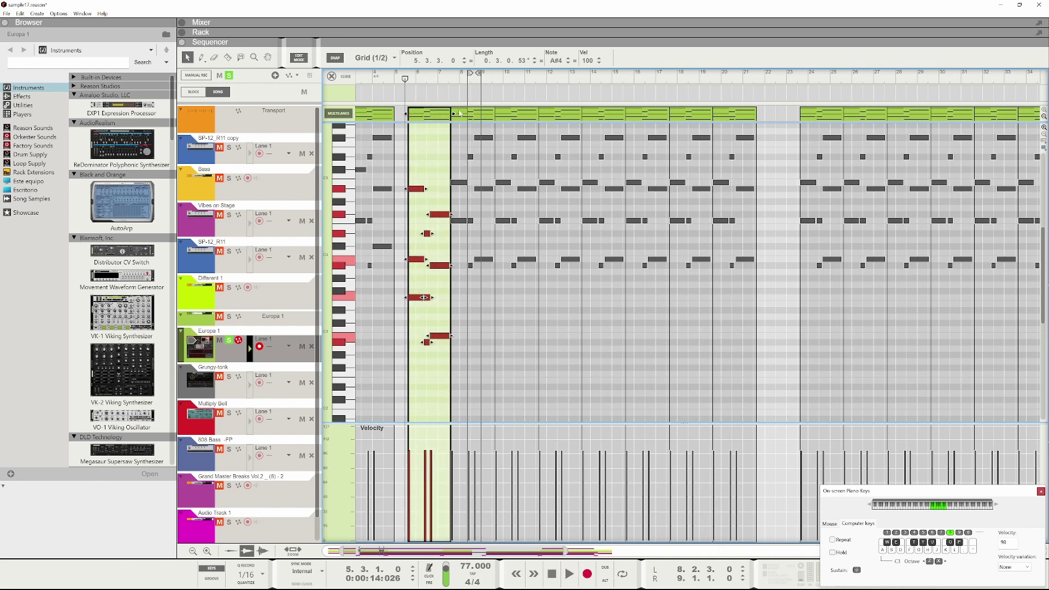
- Lower the Europa 1 mix channel level in the rack to about -34 dB
left_click(386, 36)
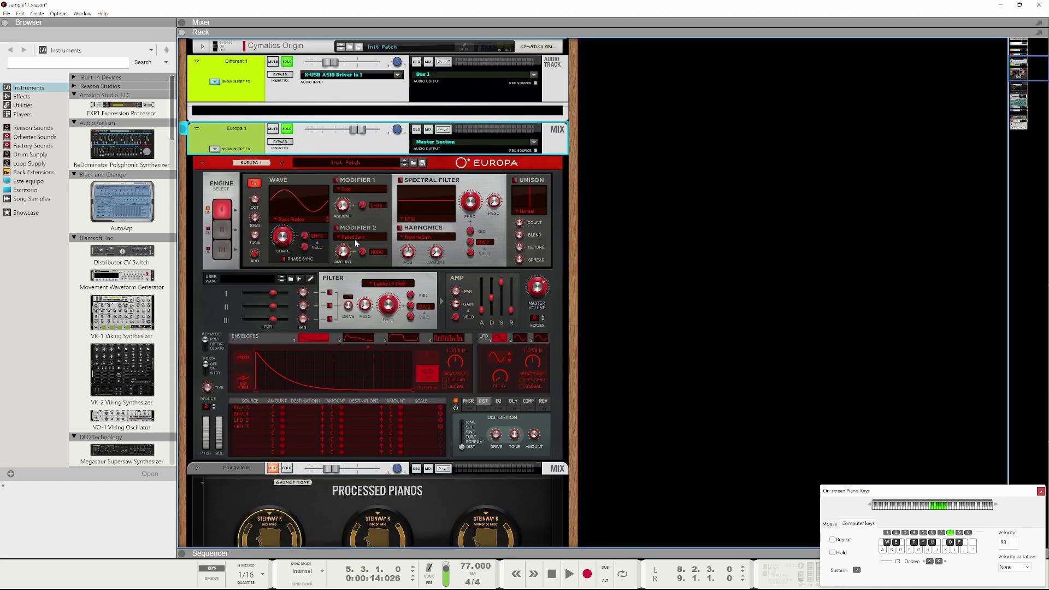
left_click_drag(335, 132, 315, 132)
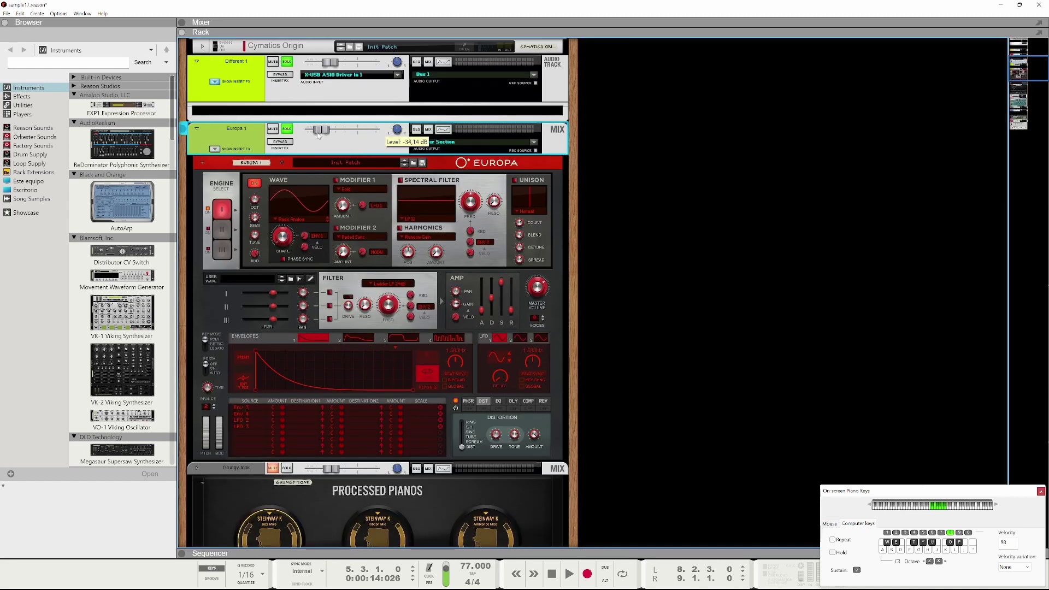
- Delete the Europa 1 clips that follow the transposed one, from bar 7 to bar 21, in the sequencer
left_click(391, 552)
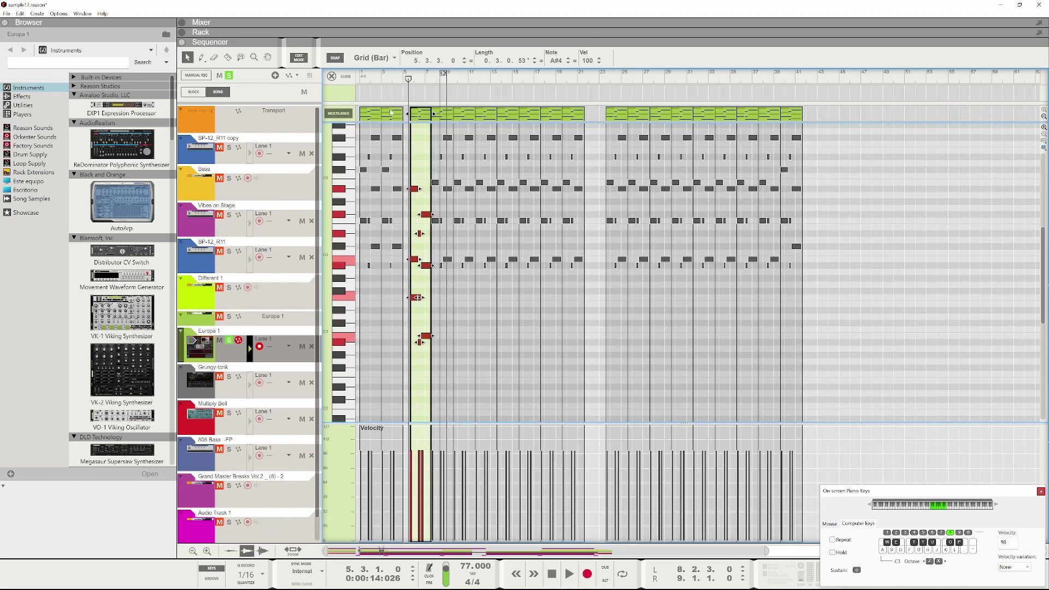
left_click_drag(595, 111, 449, 122)
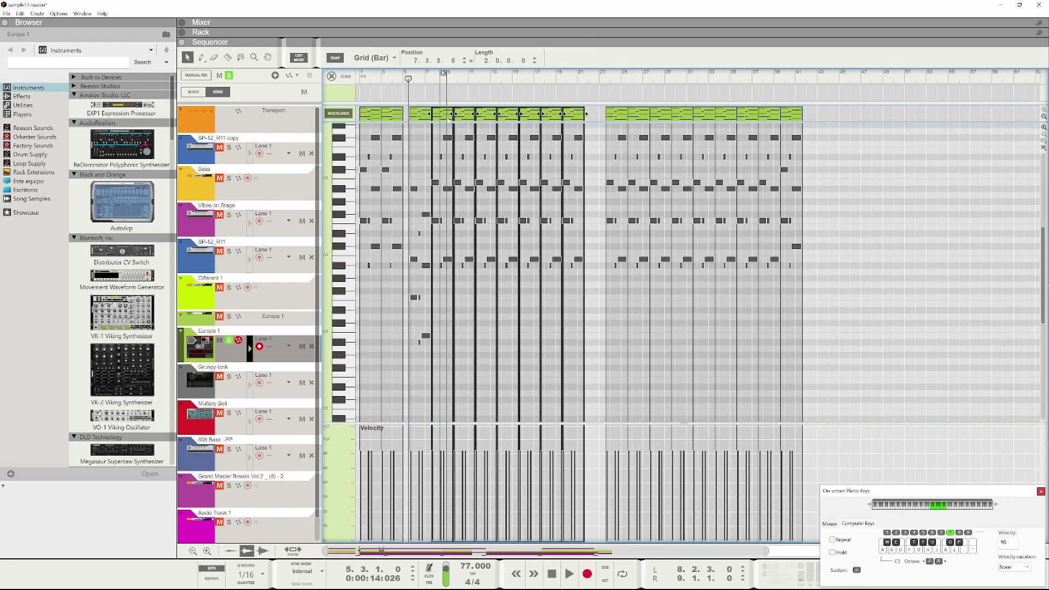
key("Delete")
left_click(420, 117)
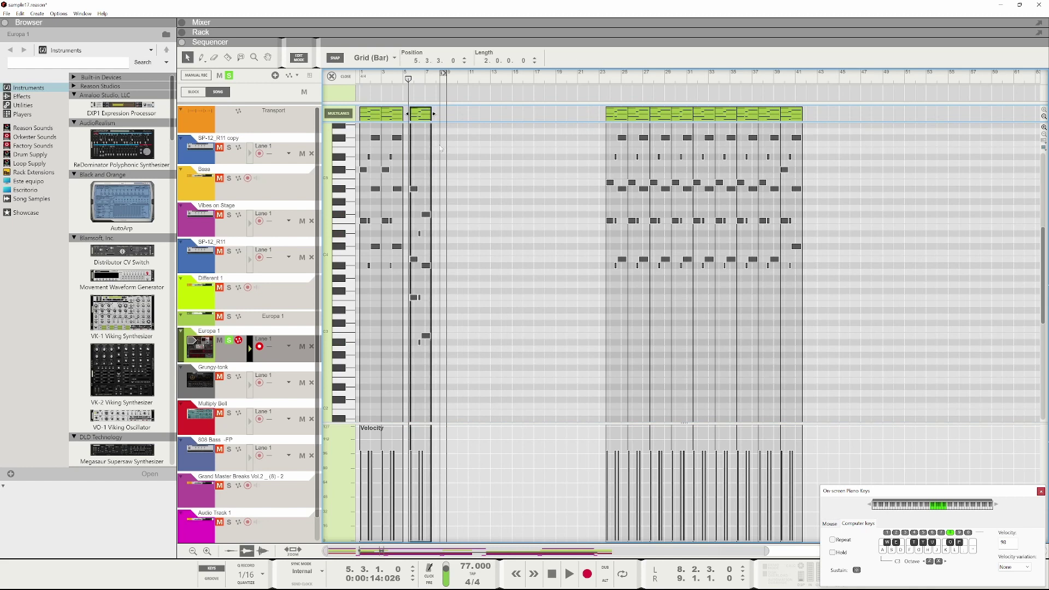
key("ctrl+d")
key("ctrl+d")
key("ctrl+d")
key("ctrl+z")
key("ctrl+z")
key("ctrl+z")
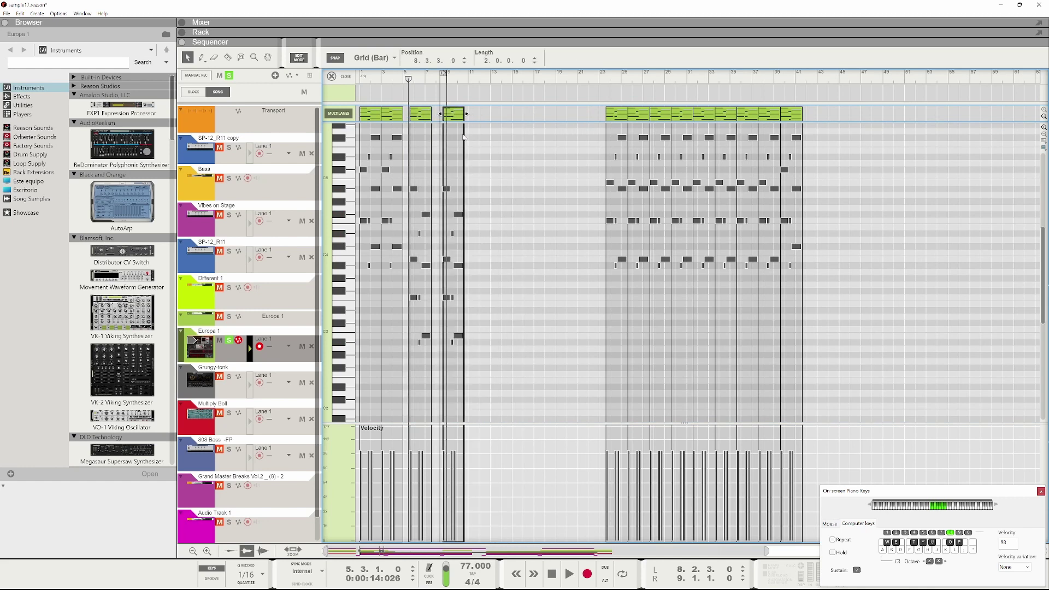
- Copy the transposed Europa 1 clip to position 7.3.1.0, directly after the original
scroll(433, 112, "up", 5)
scroll(392, 116, "down", 5)
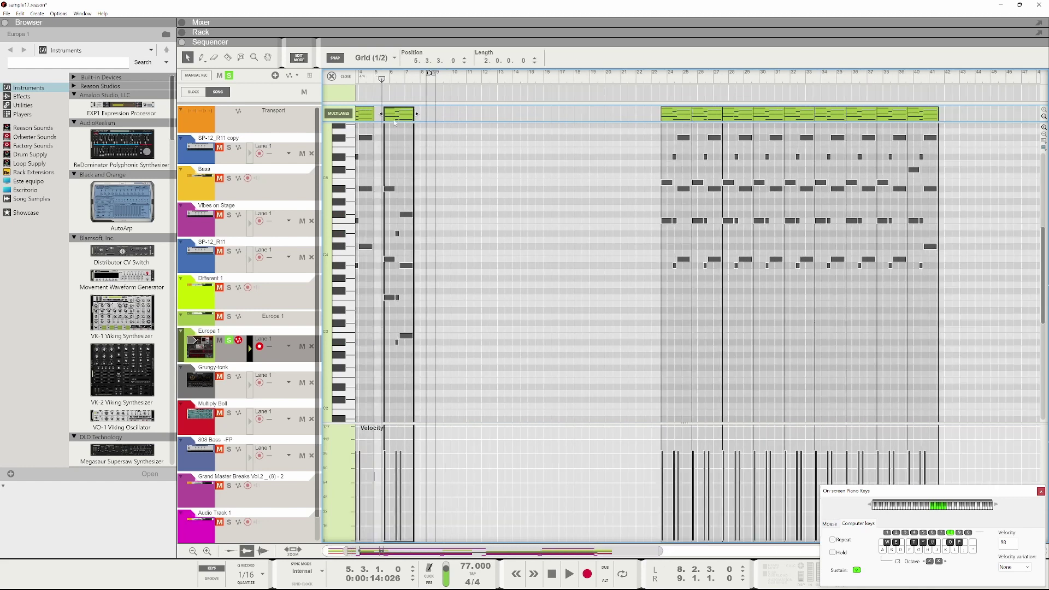
scroll(385, 121, "up", 1)
scroll(385, 117, "up", 2)
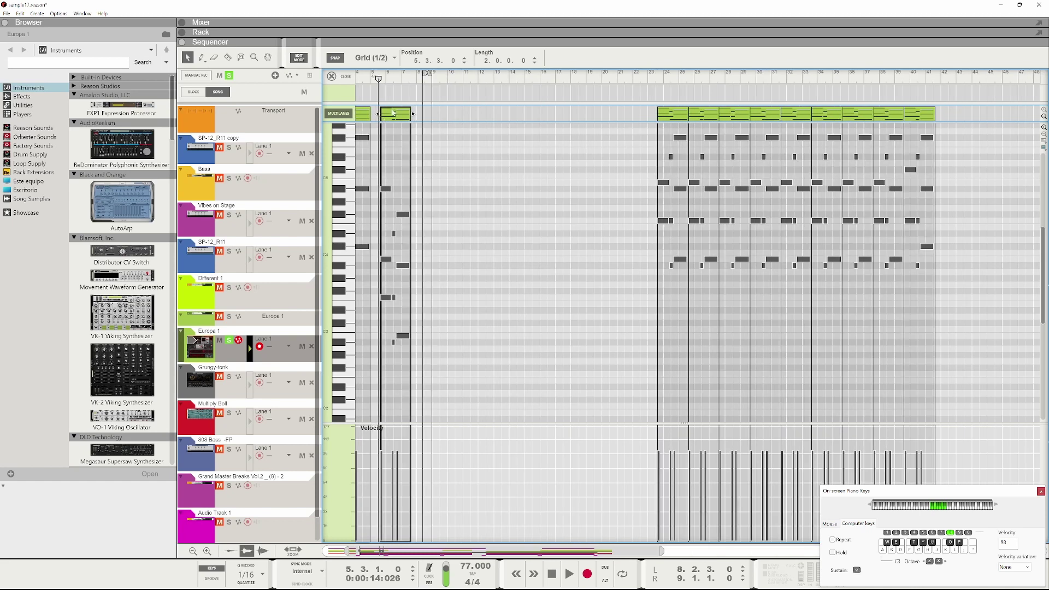
left_click_drag(393, 113, 423, 113)
scroll(412, 112, "up", 3)
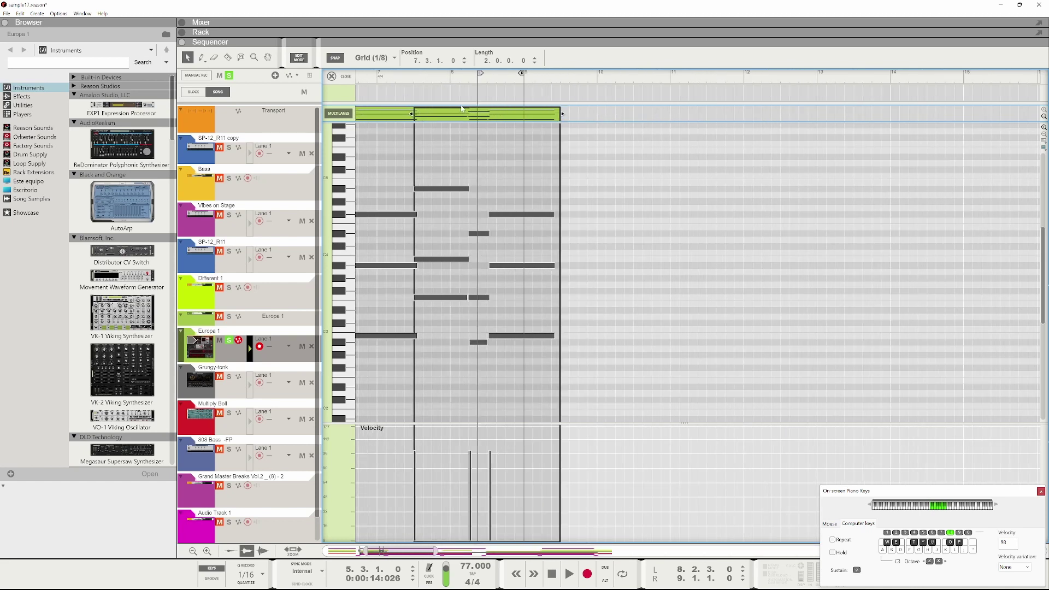
- Duplicate the copied clip six times back to back, with the last copy starting at 19.3.1.0
key("ctrl+d")
key("ctrl+d")
scroll(435, 129, "down", 2)
key("ctrl+d")
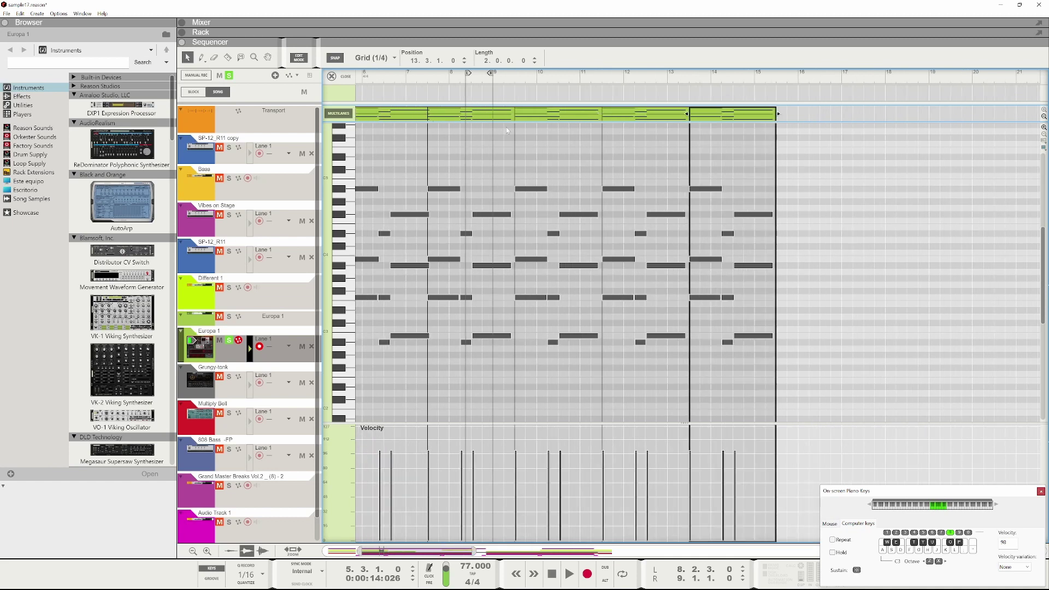
key("ctrl+d")
scroll(506, 129, "down", 1)
key("ctrl+d")
key("ctrl+d")
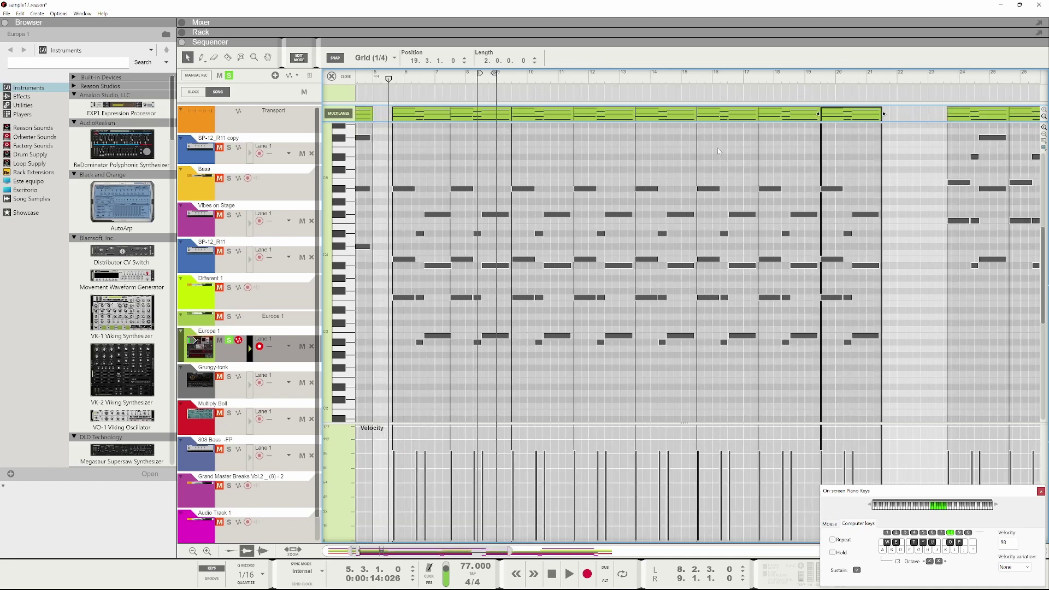
key("ctrl+d")
key("ctrl+z")
- Play the Europa 1 track from bar 11 to check the repeated lower-octave clips
scroll(712, 151, "down", 3)
scroll(626, 149, "up", 3)
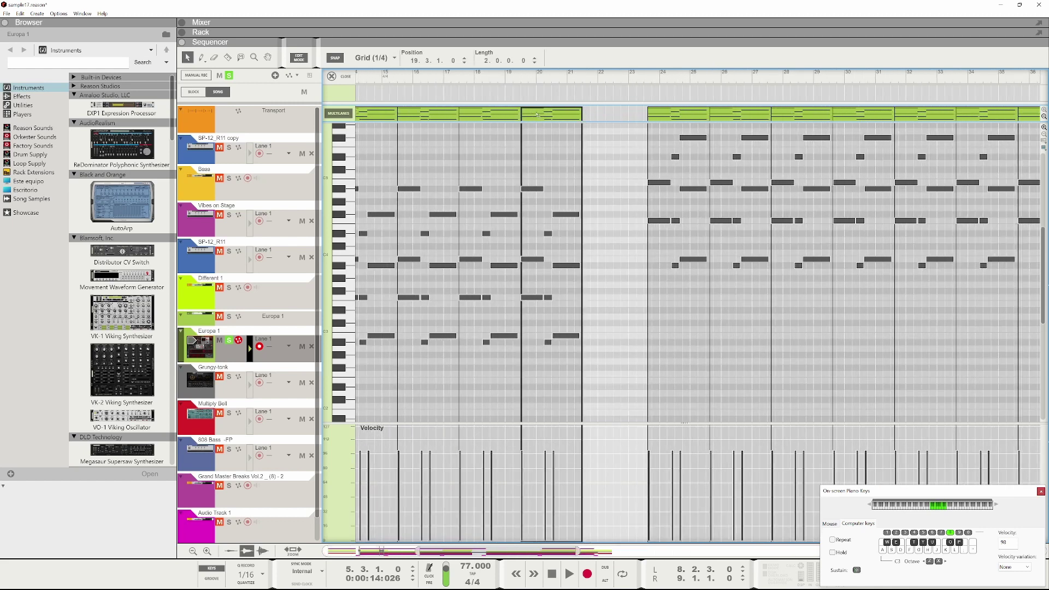
scroll(523, 125, "down", 4)
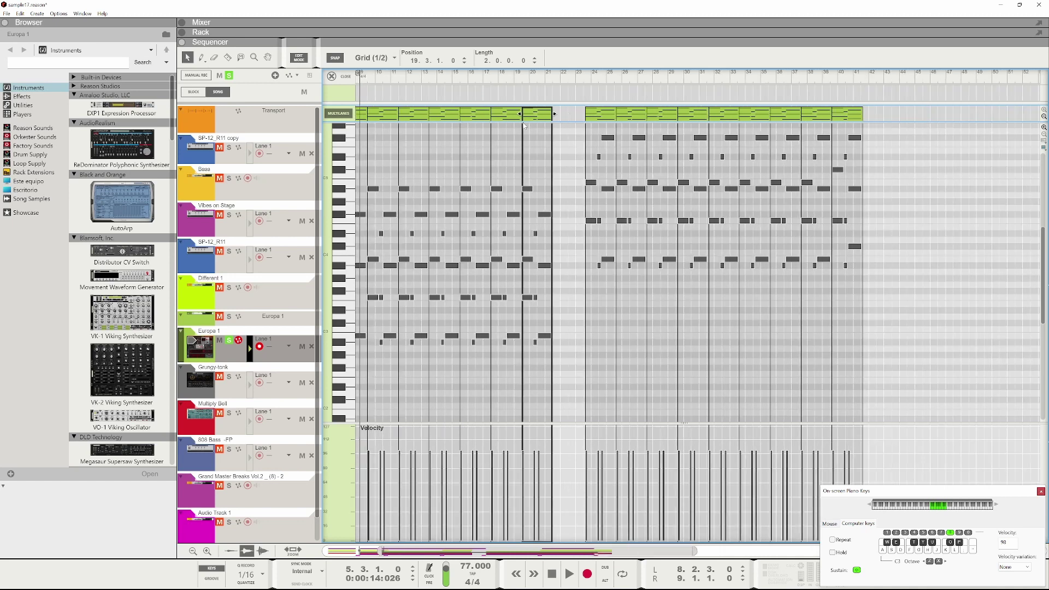
scroll(521, 164, "up", 2)
scroll(522, 163, "down", 5)
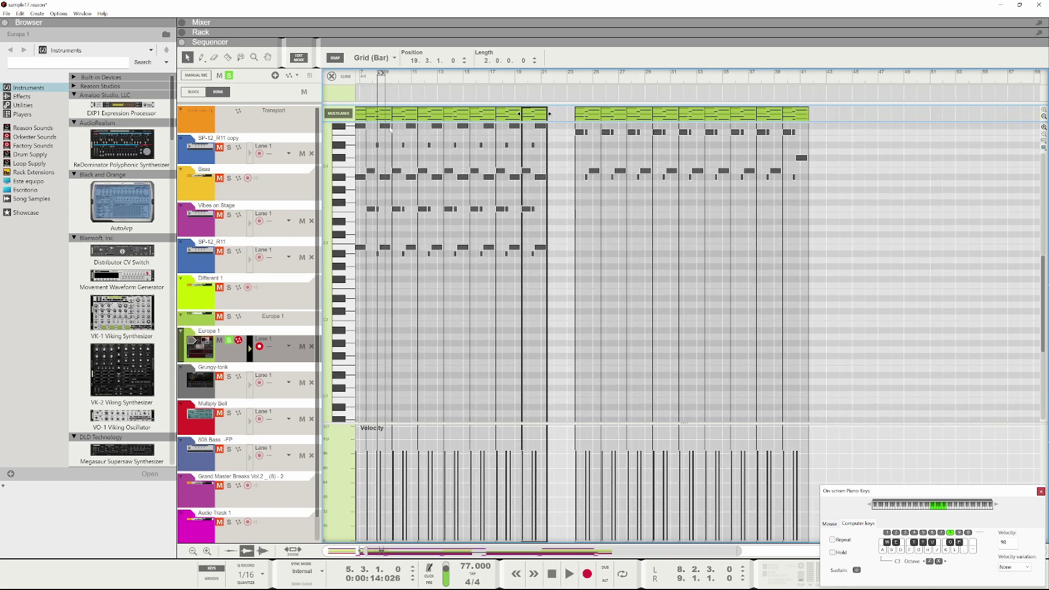
left_click(411, 78)
key("space")
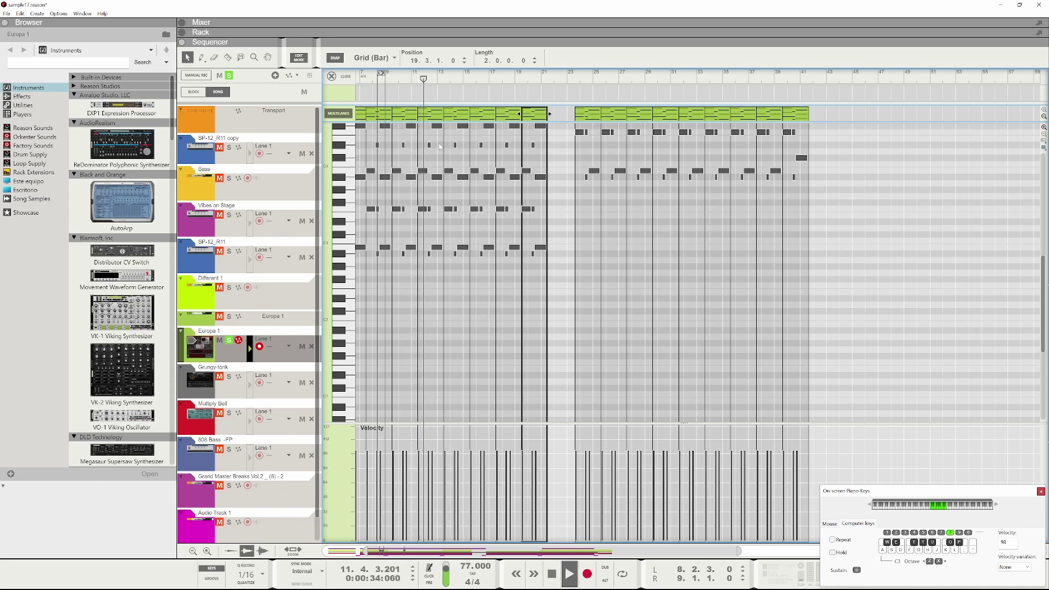
key("space")
- Set the Europa 1 mix channel level in the rack to about -16 dB
double_click(436, 34)
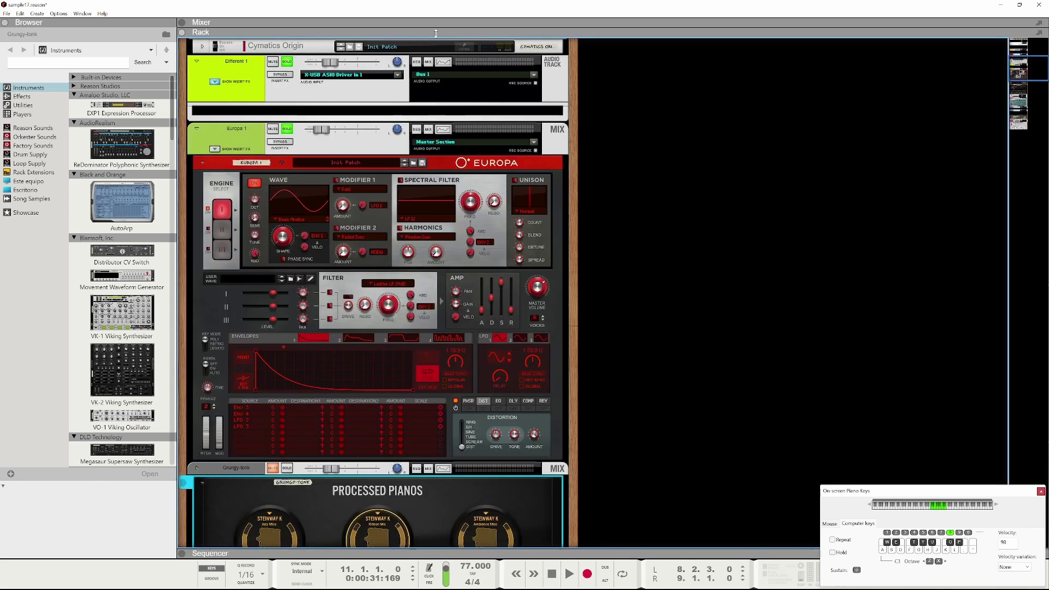
scroll(350, 246, "up", 2)
left_click_drag(321, 188, 335, 197)
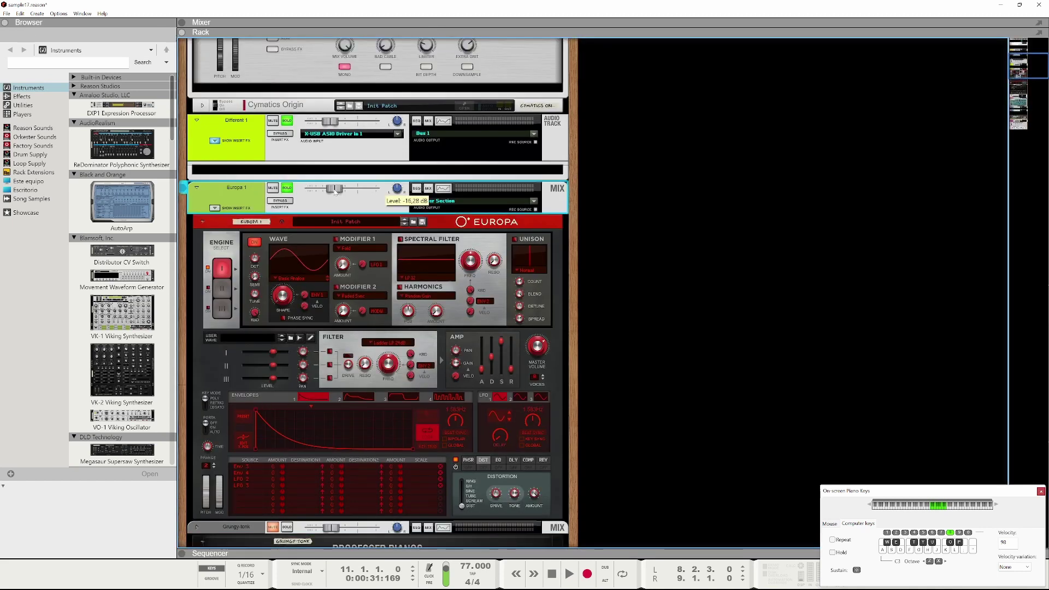
- Play the track from bar 11 and switch on Europa's reverb effect
key("space")
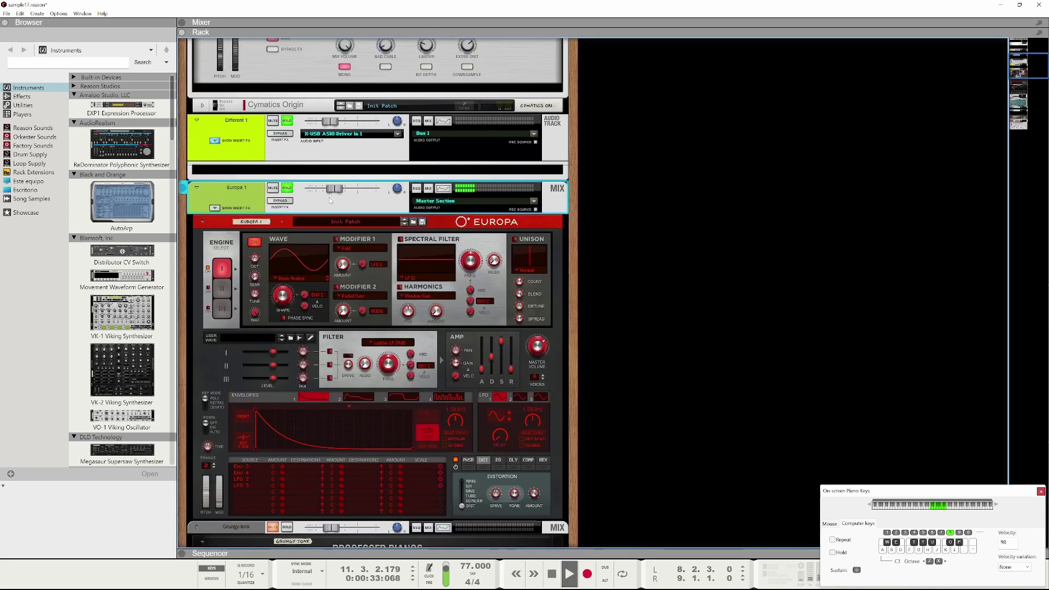
scroll(475, 351, "down", 3)
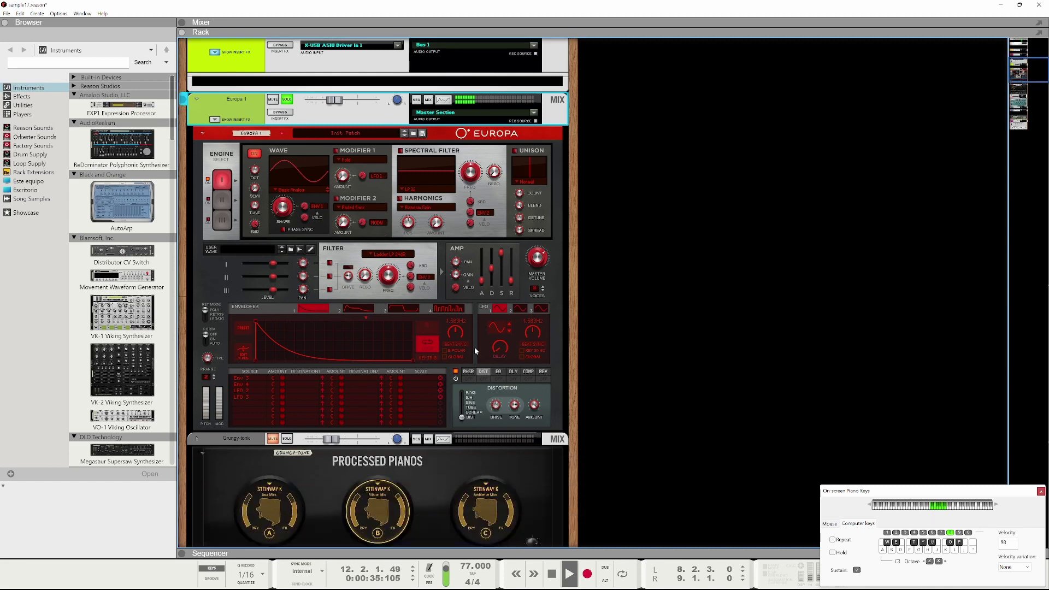
left_click(543, 372)
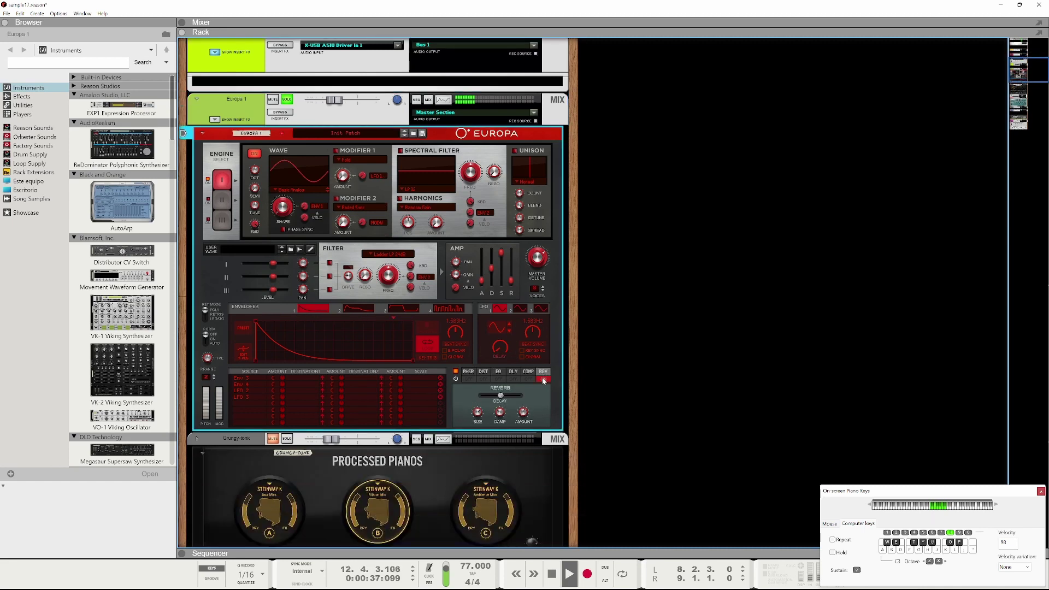
left_click(544, 379)
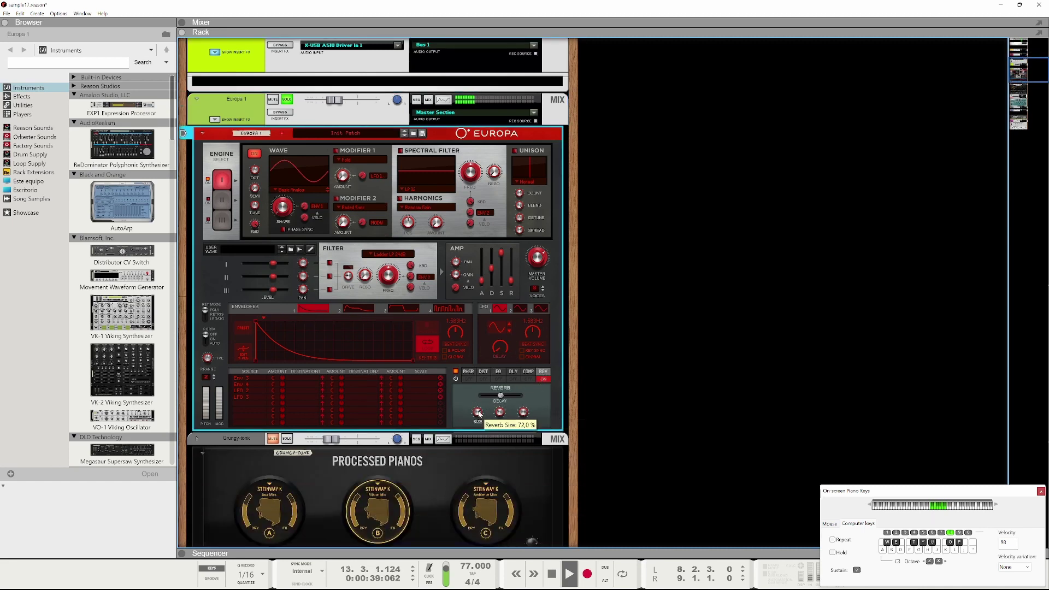
- Switch on Europa's distortion effect, with the drive at about 48% and the type set to Tube
left_click(543, 379)
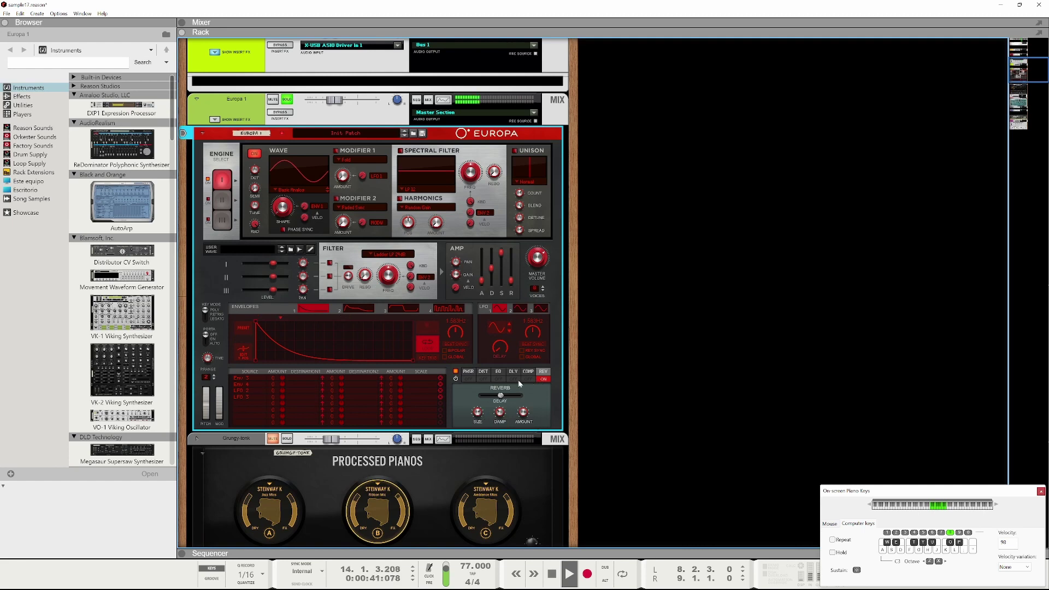
left_click(483, 379)
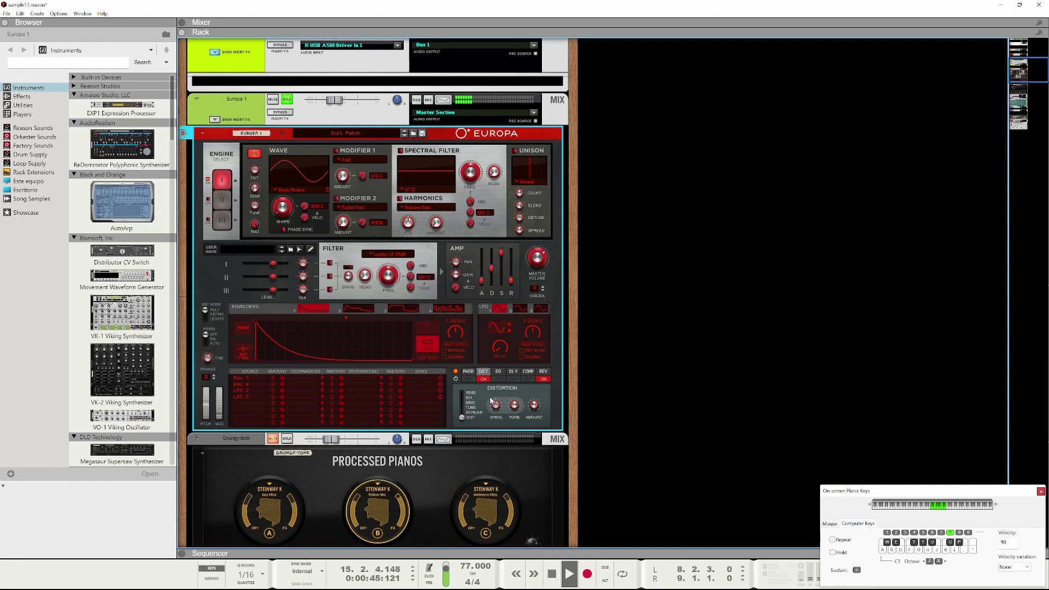
mouse_move(491, 408)
left_mouse_down()
mouse_move(498, 376)
mouse_move(490, 403)
left_mouse_up()
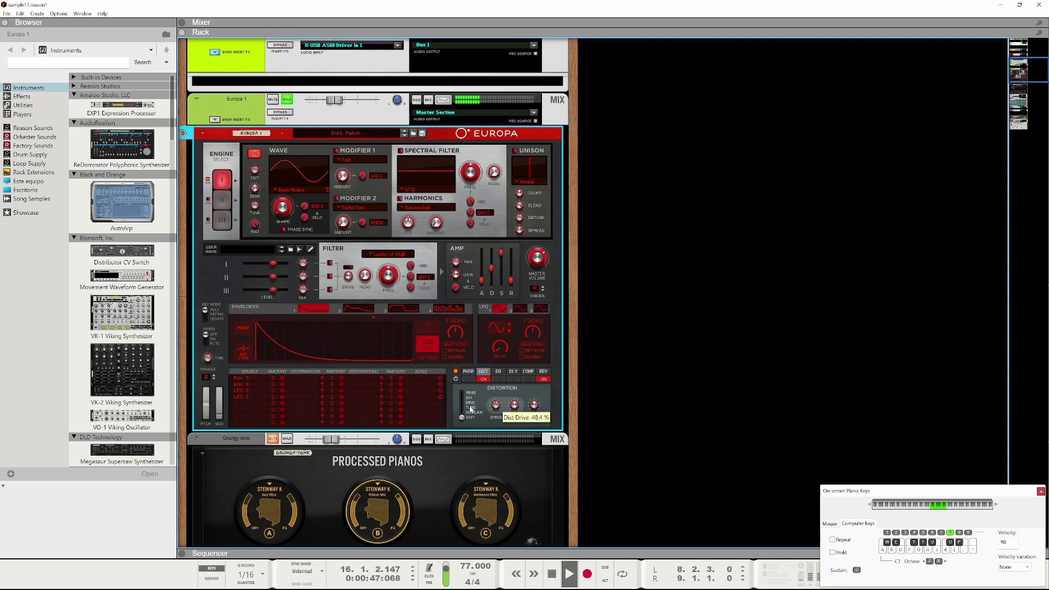
left_click(470, 408)
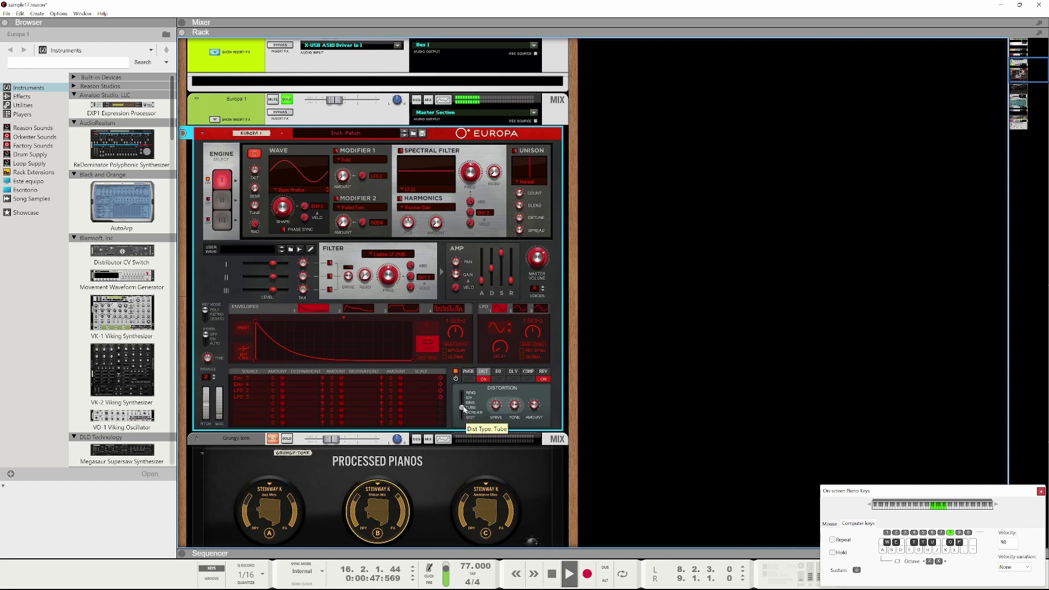
- Switch on Europa's delay effect with an amount of about 38% and stop playback
left_click(515, 378)
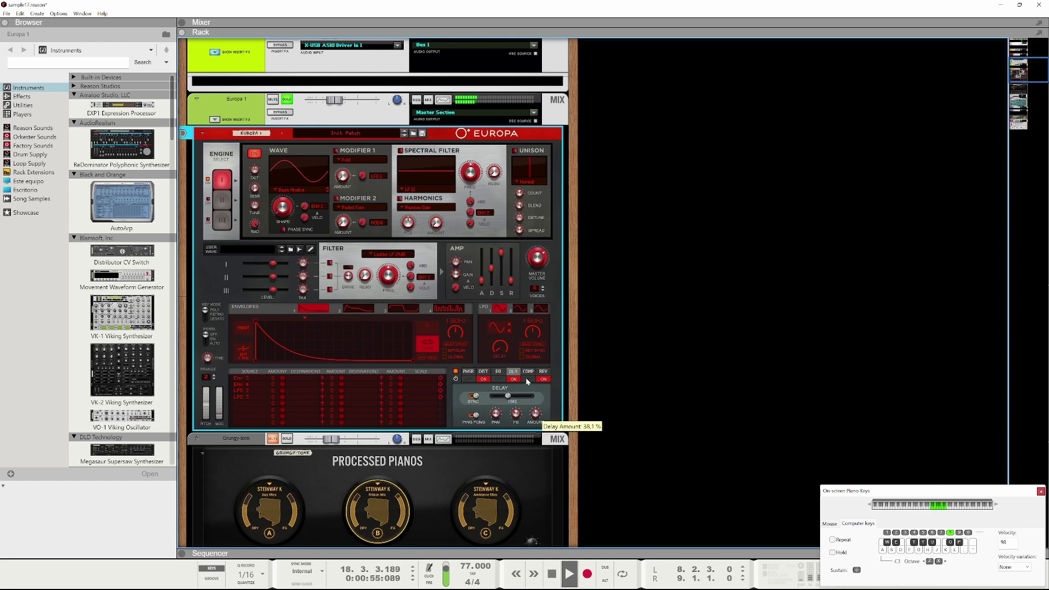
key("space")
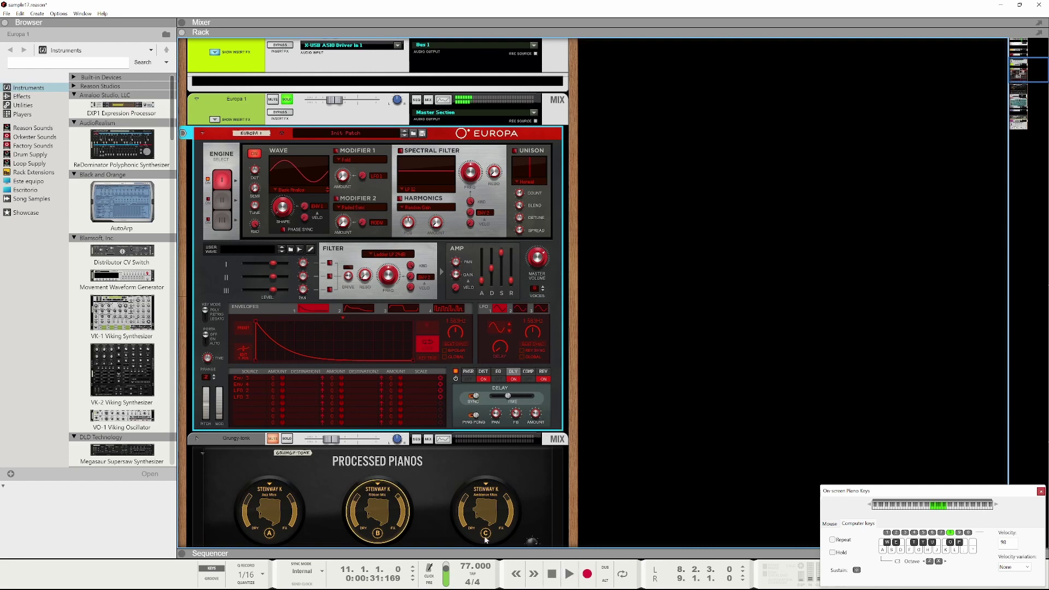
- Bring up the full sequencer and leave Europa 1's note editing to return to the whole arrangement
left_click_drag(474, 553, 458, 14)
scroll(398, 183, "up", 4)
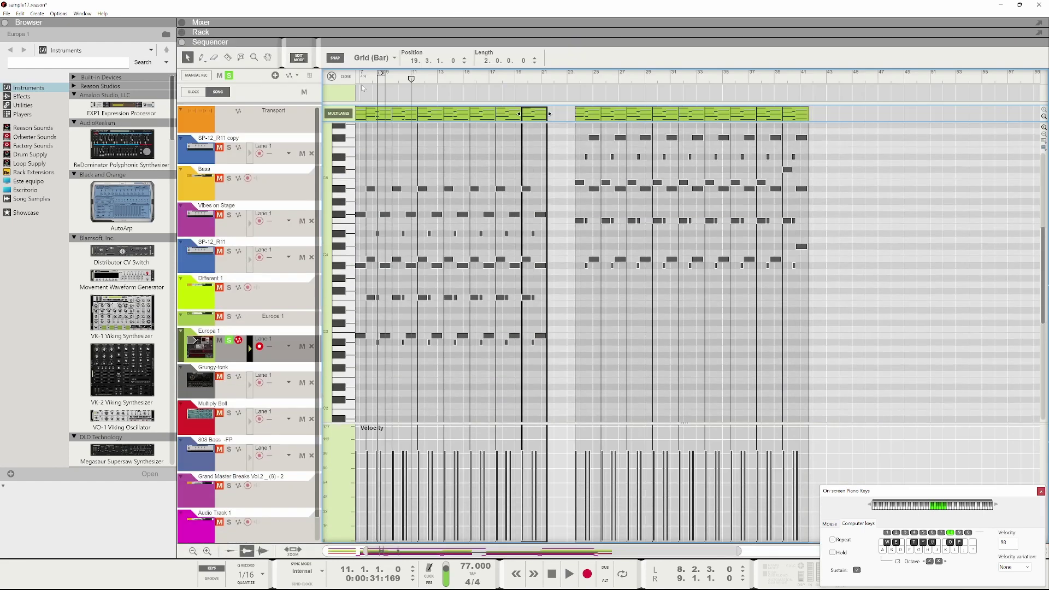
left_click(331, 76)
scroll(412, 220, "down", 2)
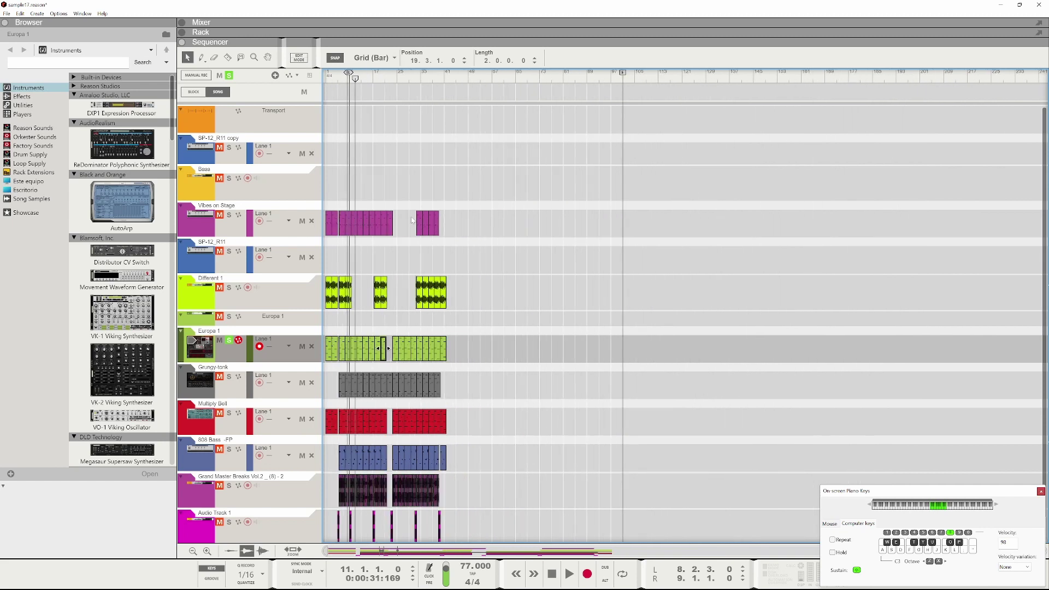
- Select every clip from bar 5 onward on all tracks and move the whole section so it starts at bar 13
scroll(412, 220, "up", 1)
left_click_drag(598, 188, 352, 588)
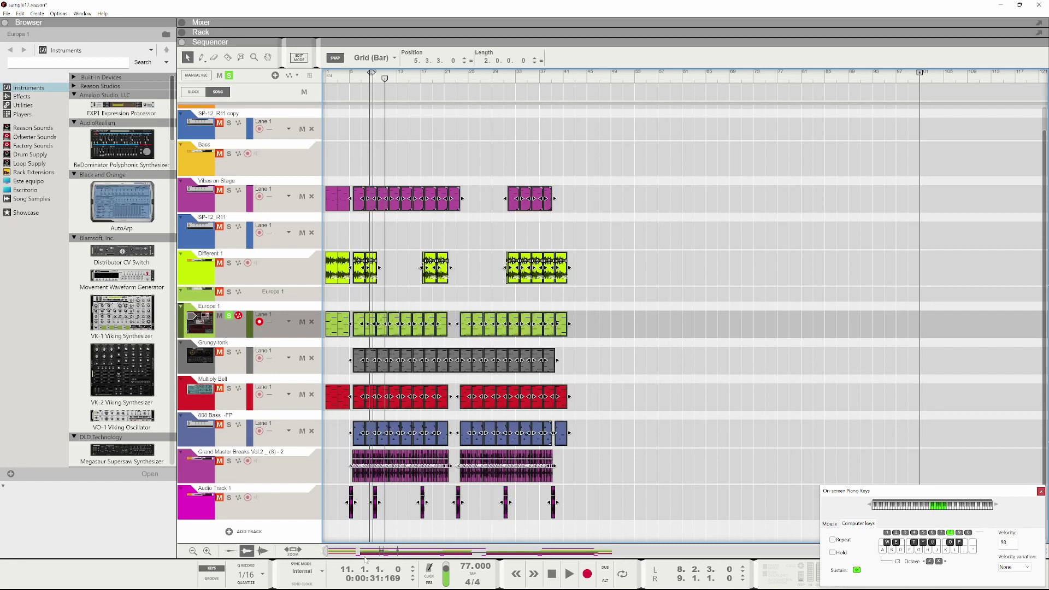
left_click(350, 503)
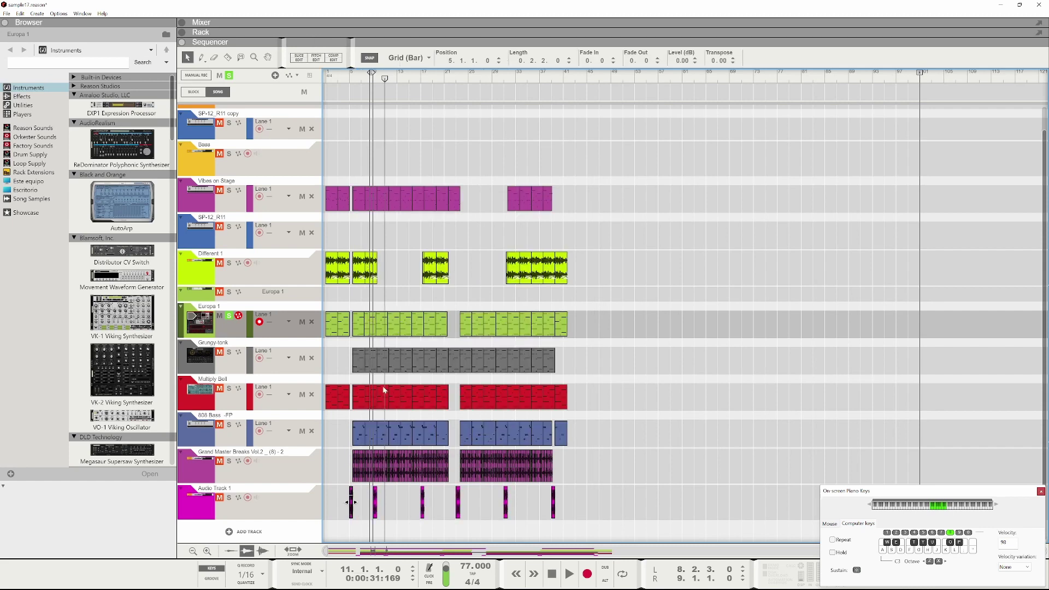
left_click_drag(677, 118, 353, 525)
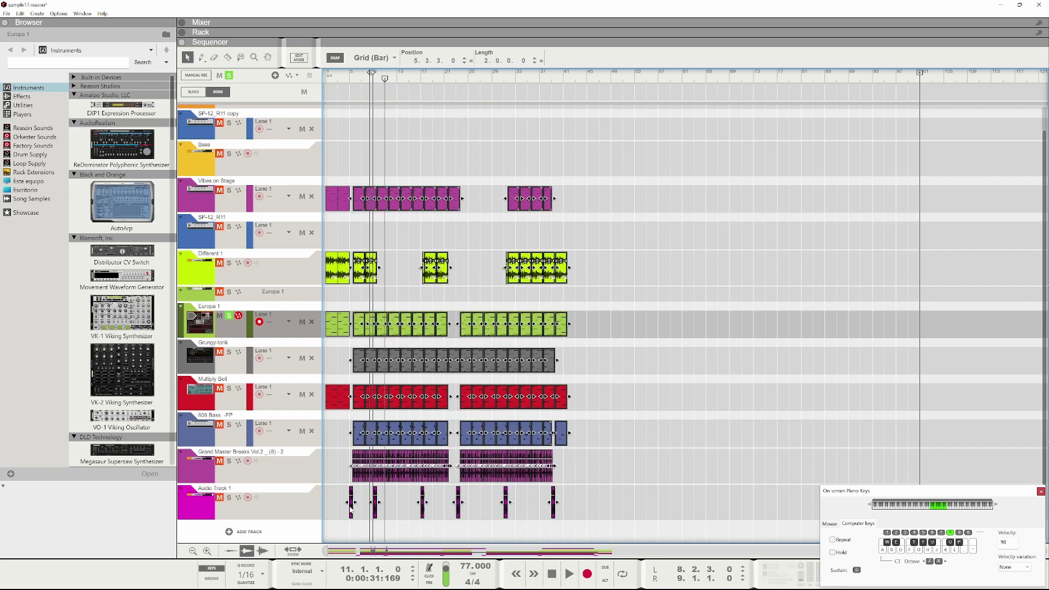
left_click_drag(365, 479, 401, 408)
scroll(406, 480, "up", 5)
scroll(402, 408, "down", 6)
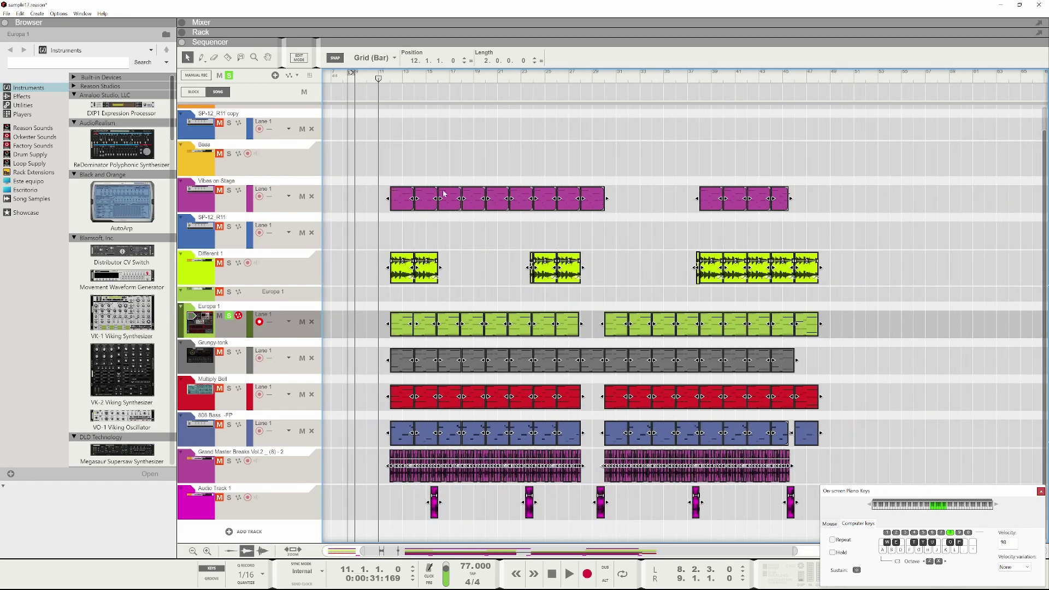
scroll(444, 194, "up", 4)
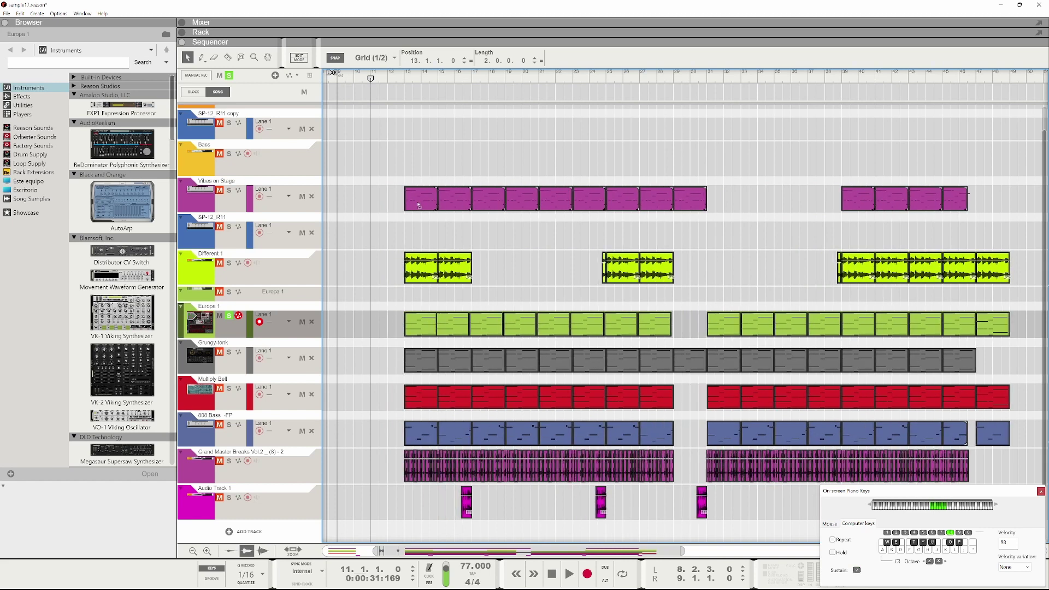
scroll(418, 206, "down", 5)
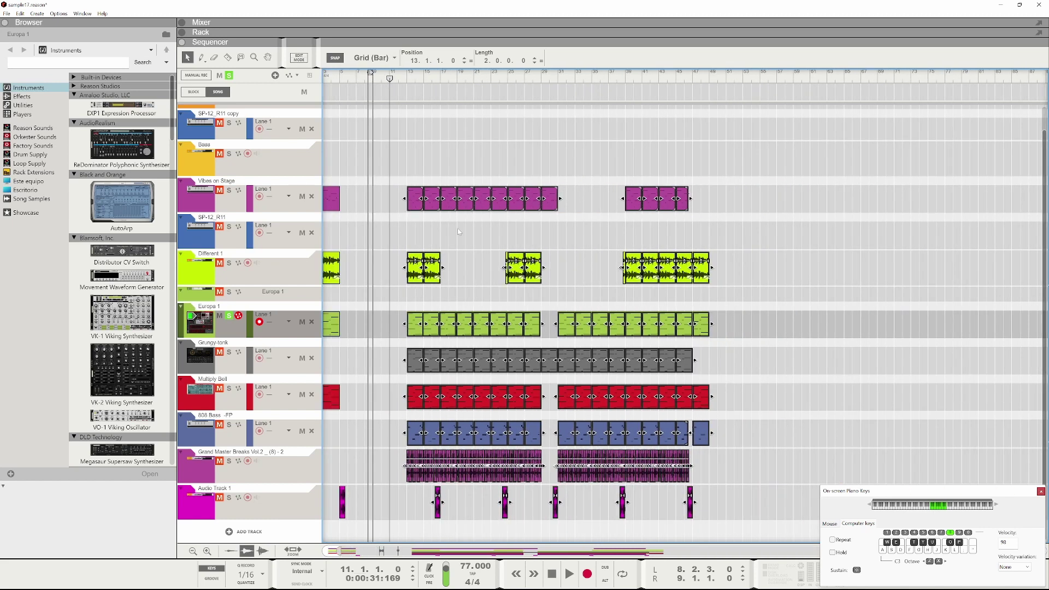
scroll(464, 236, "up", 4)
scroll(467, 251, "up", 1)
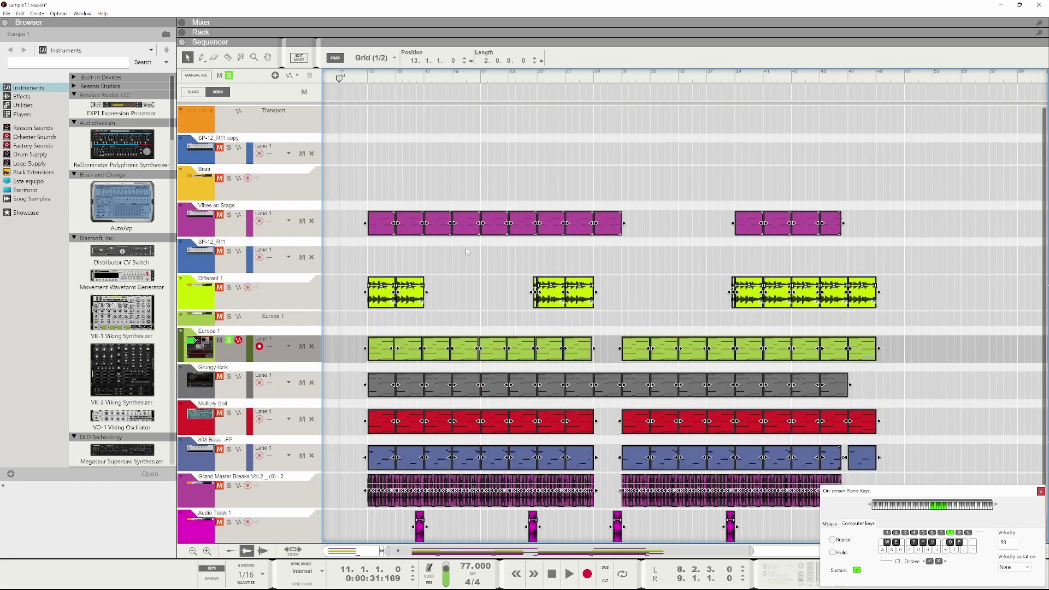
- Delete all Europa 1 clips of the section between bars 13 and 29 except the first one
left_click(604, 341)
scroll(461, 354, "up", 2)
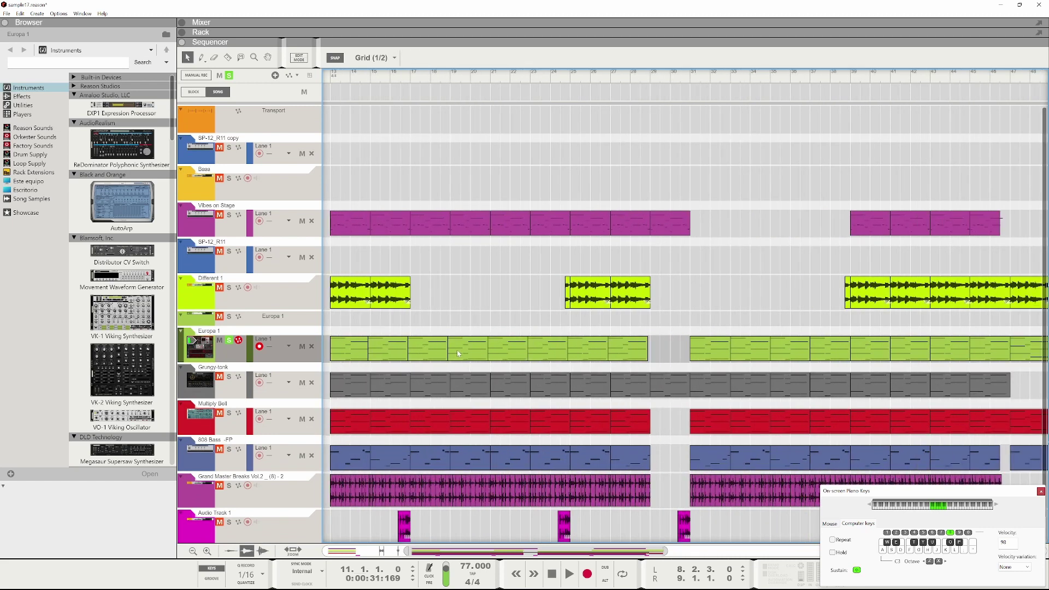
scroll(458, 356, "down", 1)
left_click(398, 342)
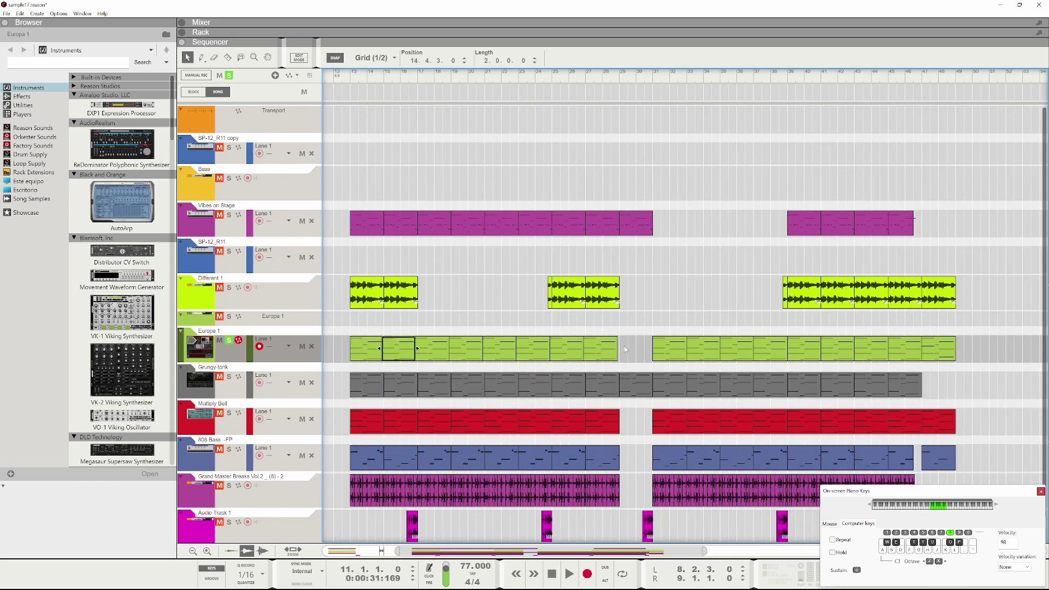
left_click_drag(625, 350, 394, 349)
key("Delete")
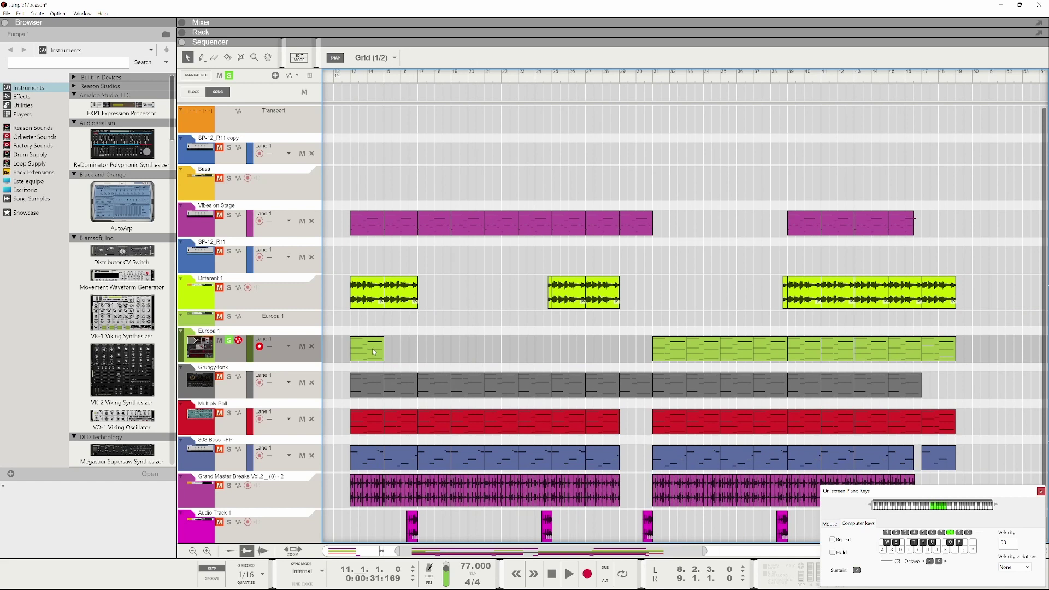
- Duplicate the remaining Europa 1 clip at bar 13 repeatedly until the lane is filled up to bar 29
key("ctrl+d")
key("ctrl+d")
key("ctrl+d")
key("ctrl+d")
key("ctrl+d")
key("ctrl+d")
key("ctrl+d")
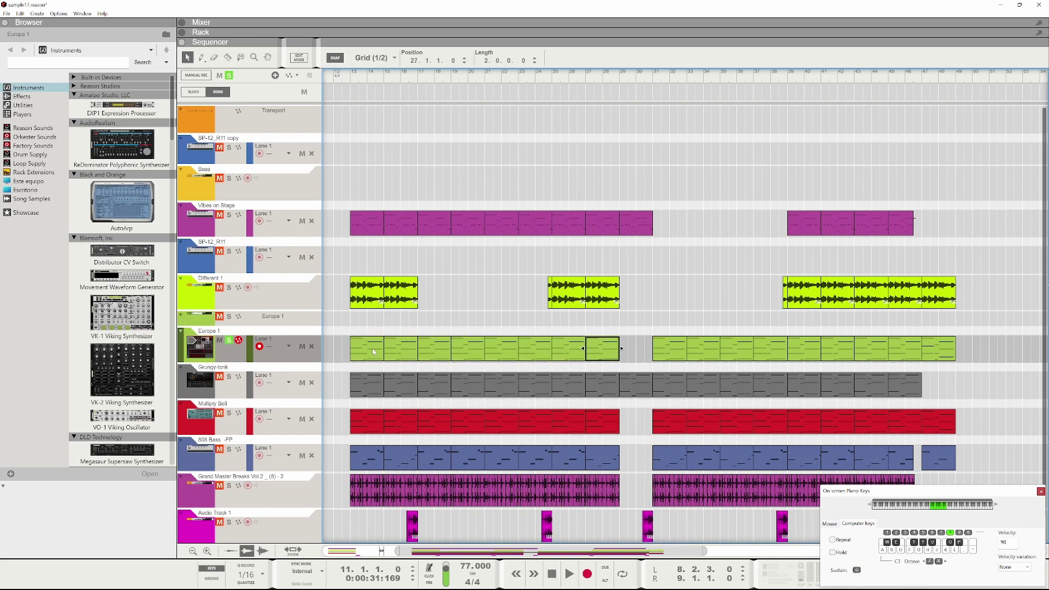
scroll(651, 307, "down", 1)
left_click(630, 399)
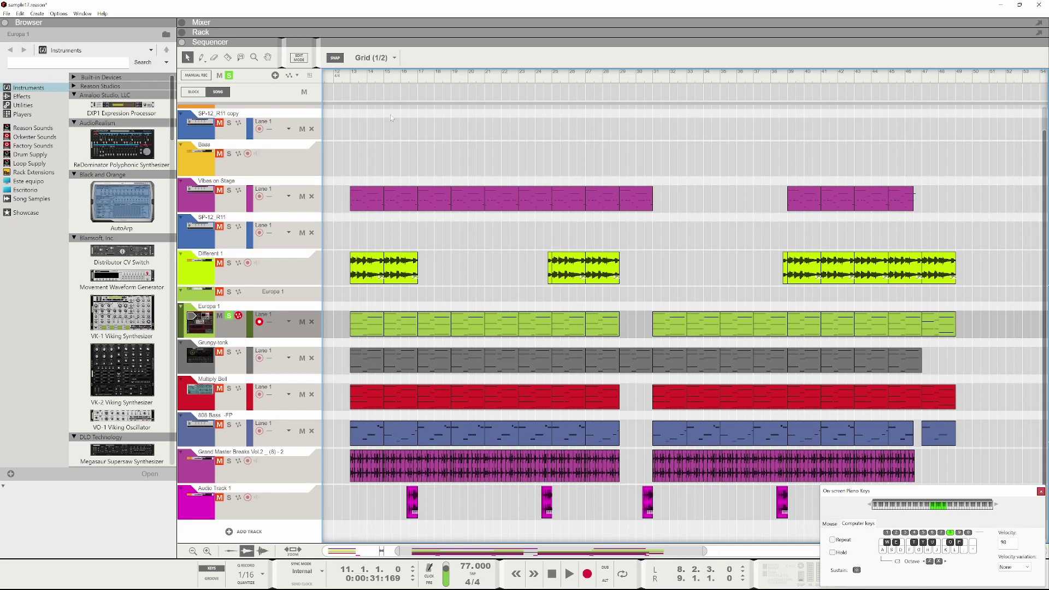
- Loop playback over the Vibes on Stage clip at bars 13 to 15, solo the Grungy-tonk track, and stop playback
left_click(365, 200)
left_click(1041, 492)
key("ctrl+p")
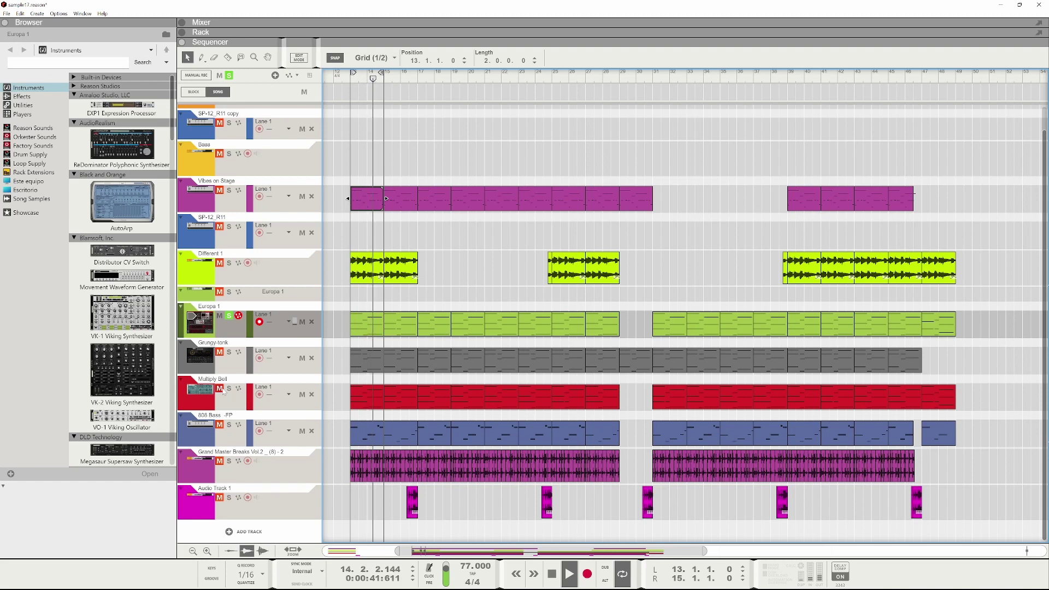
left_click(228, 352)
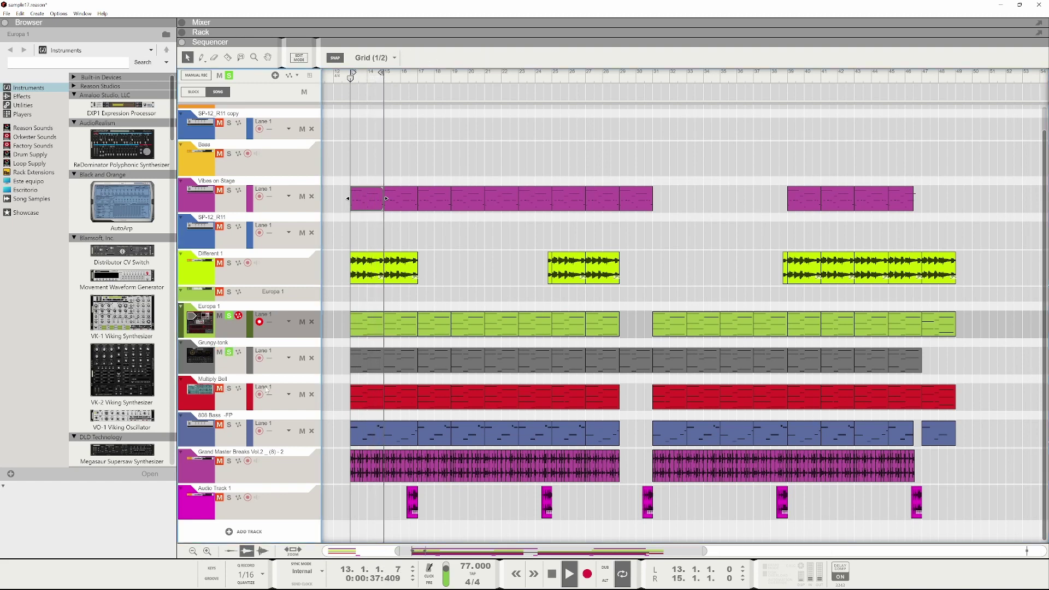
key("space")
- Open the first Grungy-tonk clip for note editing and place the playhead at bar 13
double_click(366, 362)
scroll(394, 352, "up", 6)
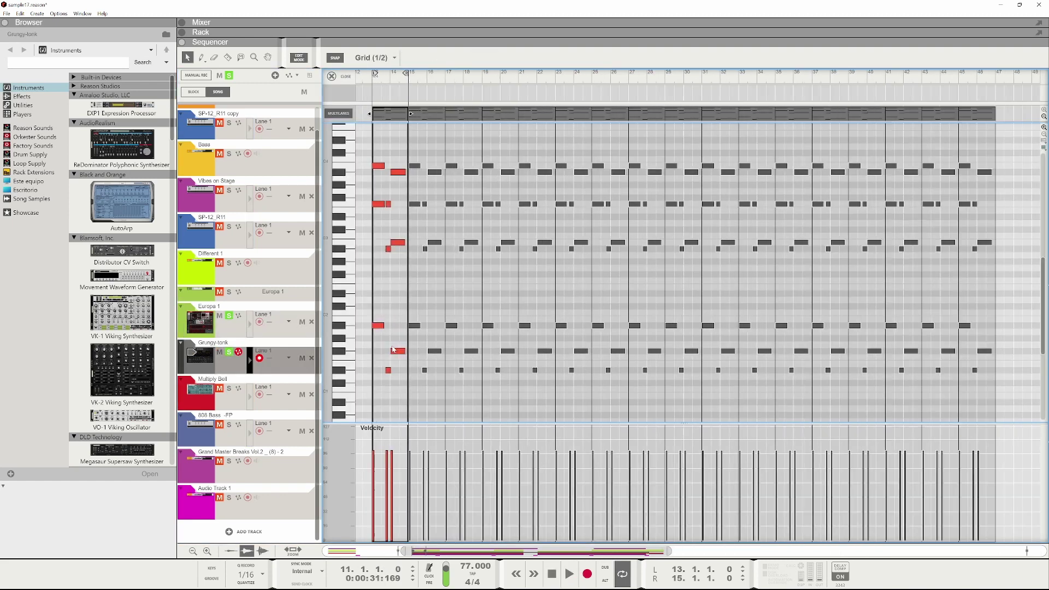
left_click_drag(436, 546, 382, 548)
scroll(410, 335, "down", 2)
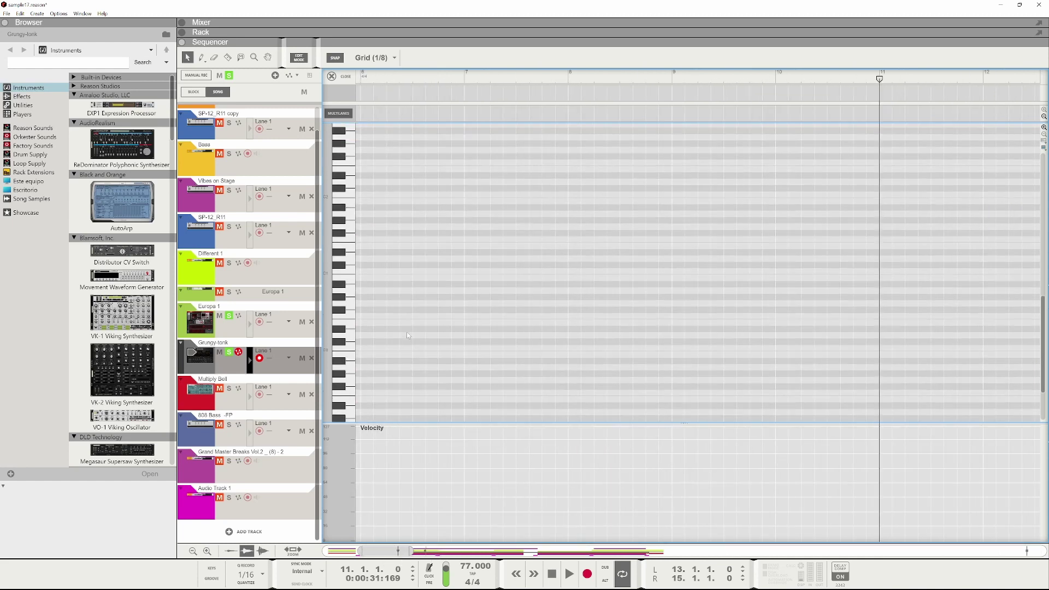
scroll(412, 336, "down", 2)
left_click(812, 82)
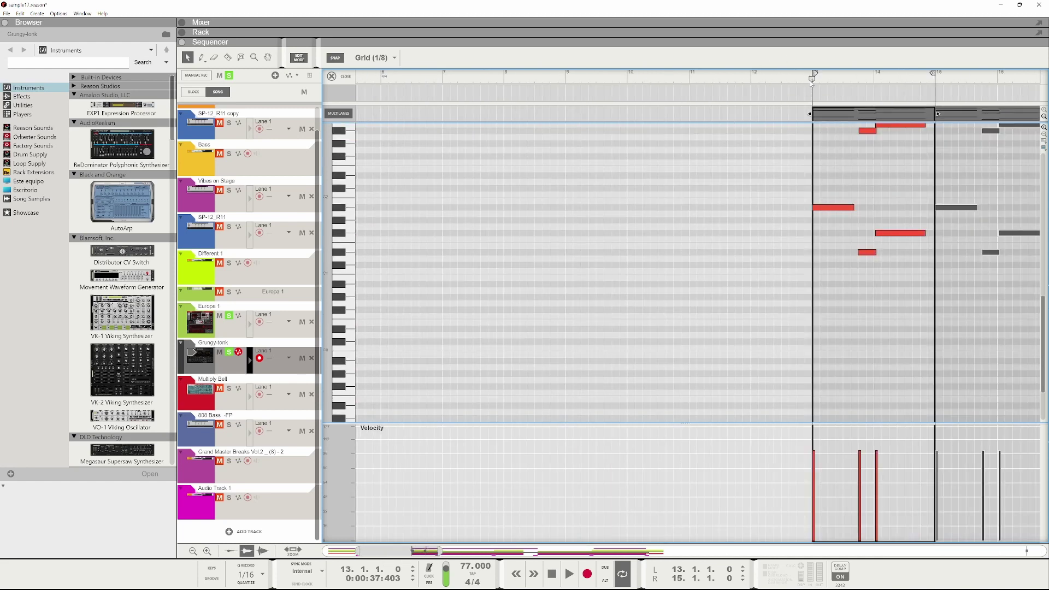
- In the rack, switch the channel solo from Europa 1 and Different 1 to Grungy-tonk and play the loop
double_click(420, 31)
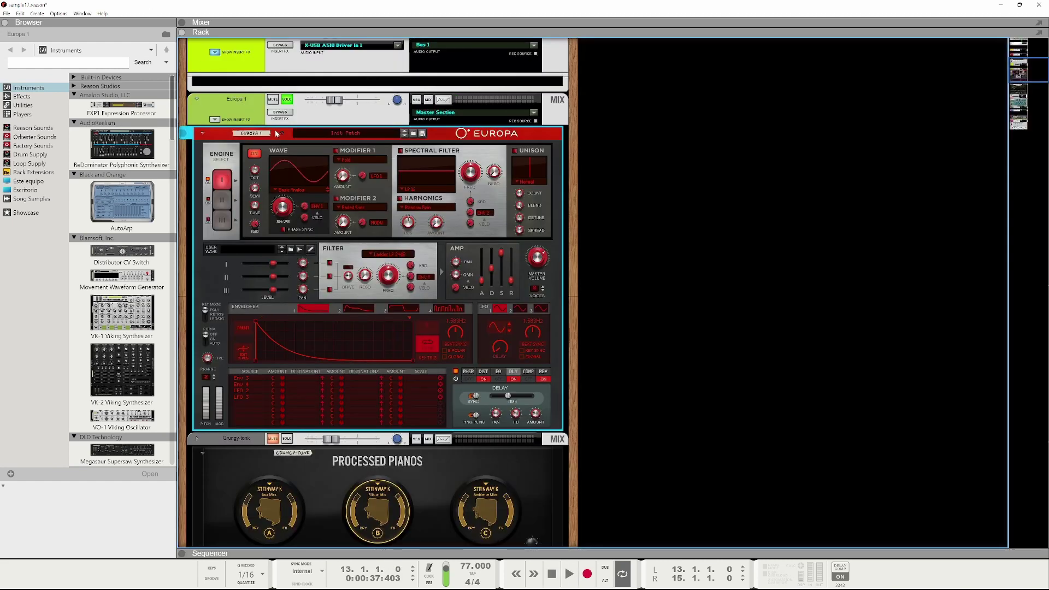
scroll(320, 169, "up", 4)
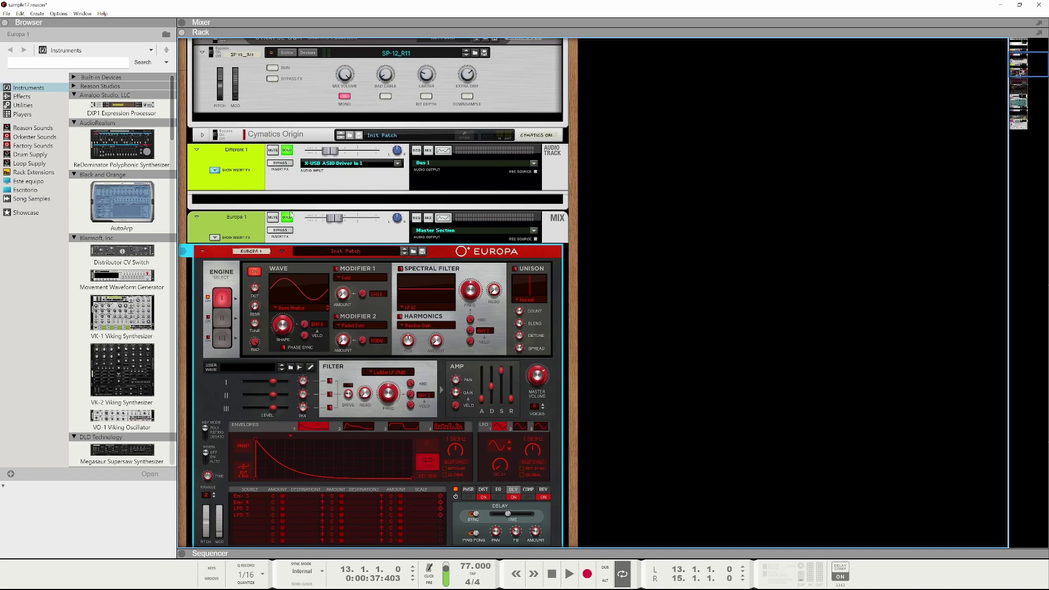
left_click(287, 218)
left_click(286, 153)
scroll(288, 196, "down", 11)
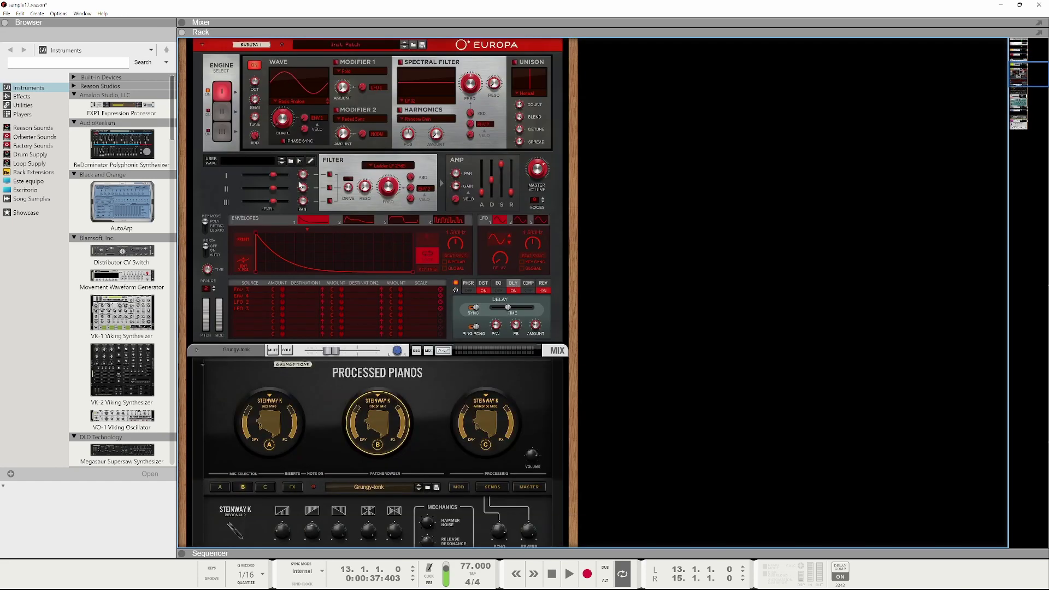
left_click(288, 232)
key("space")
left_click(411, 547)
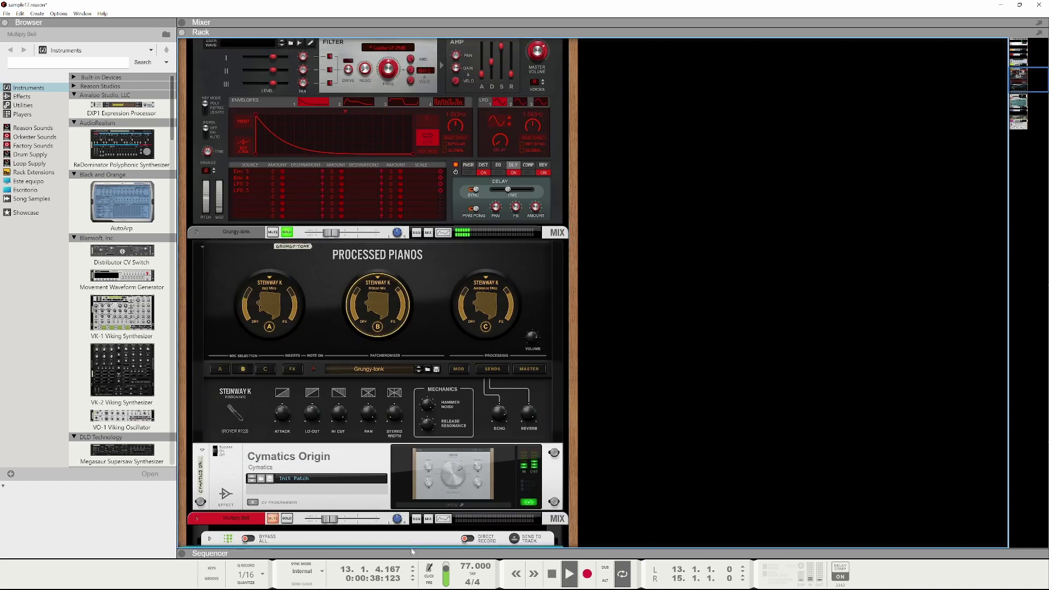
- Copy the three lowest notes of the first Grungy-tonk clip one octave down, starting at A#0
left_click_drag(408, 554, 414, 4)
scroll(519, 194, "up", 1)
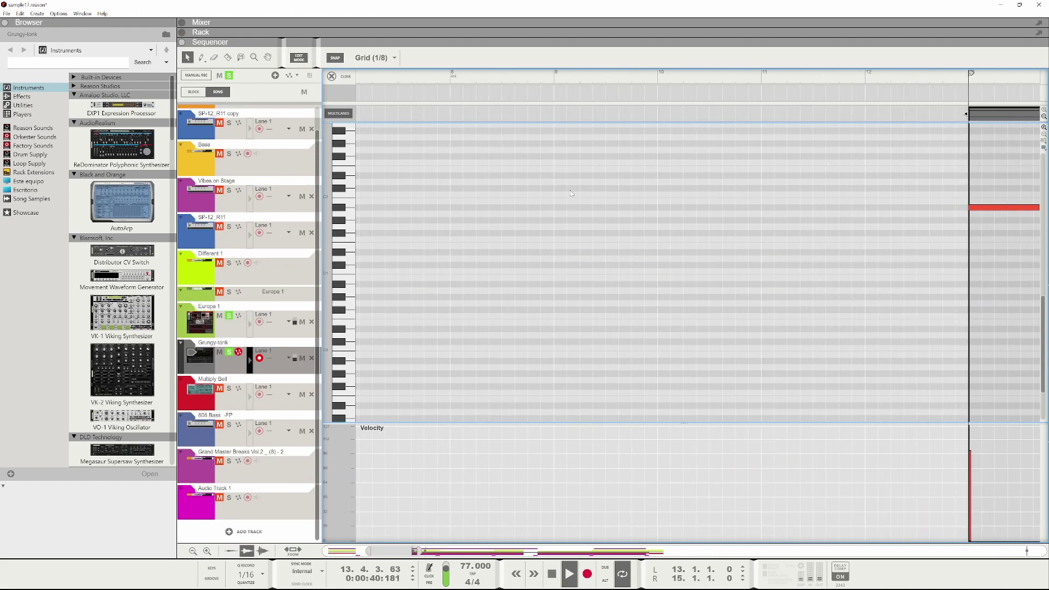
scroll(519, 194, "down", 2)
scroll(845, 166, "up", 2)
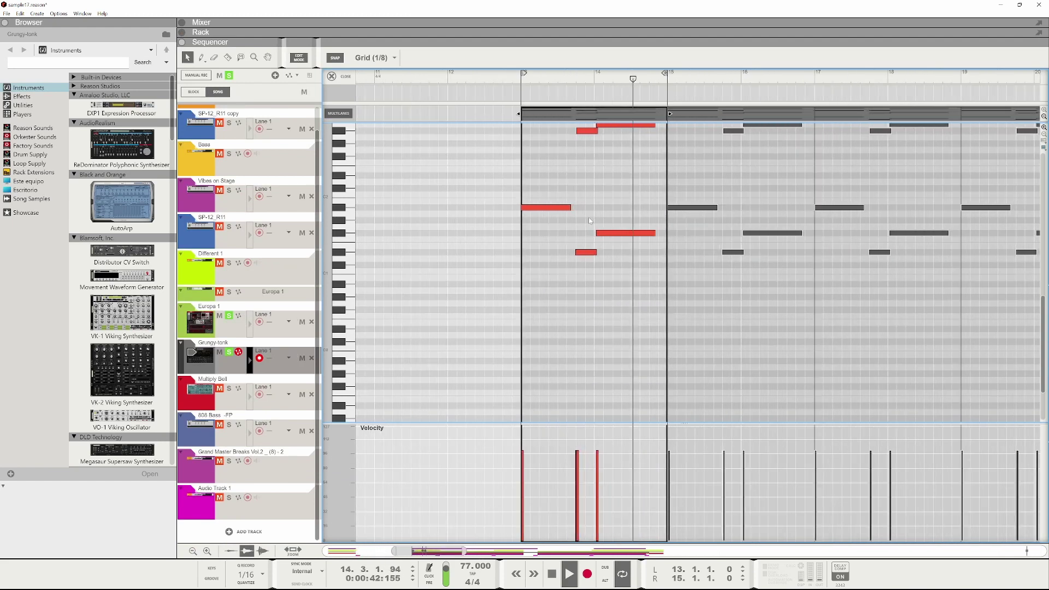
scroll(580, 212, "up", 3)
left_click_drag(625, 305, 516, 376)
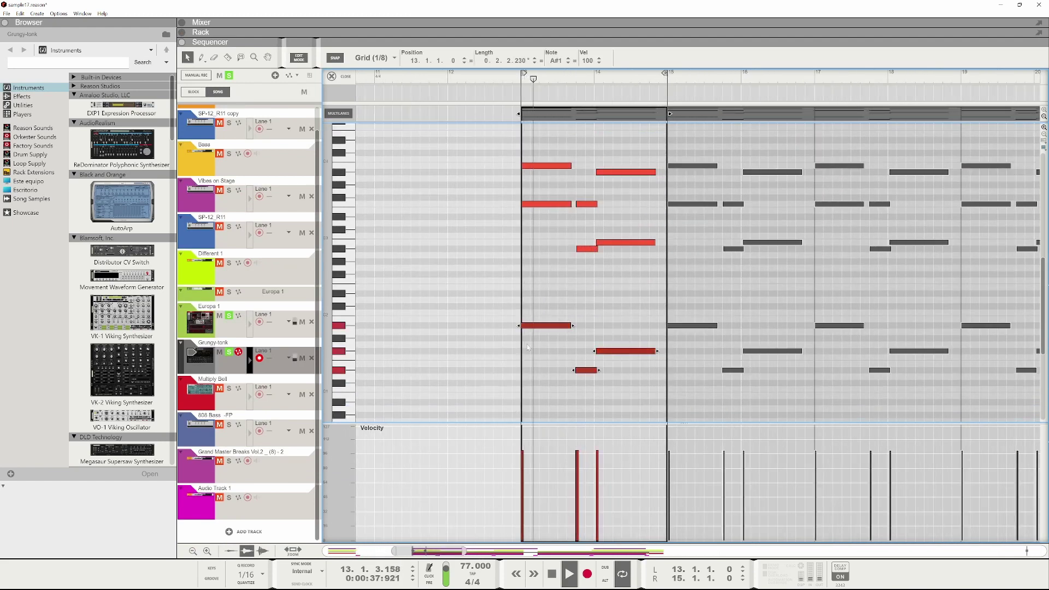
left_click_drag(529, 327, 532, 407)
- Set the velocity of the three copied low Grungy-tonk notes to 116 and stop playback
scroll(585, 266, "down", 2)
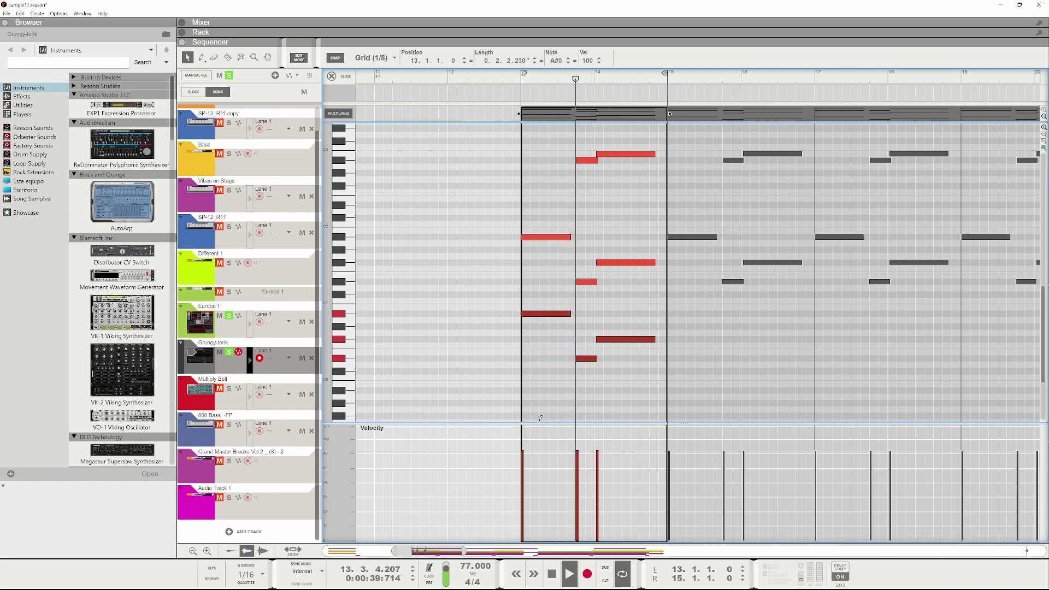
left_click_drag(586, 61, 583, 25)
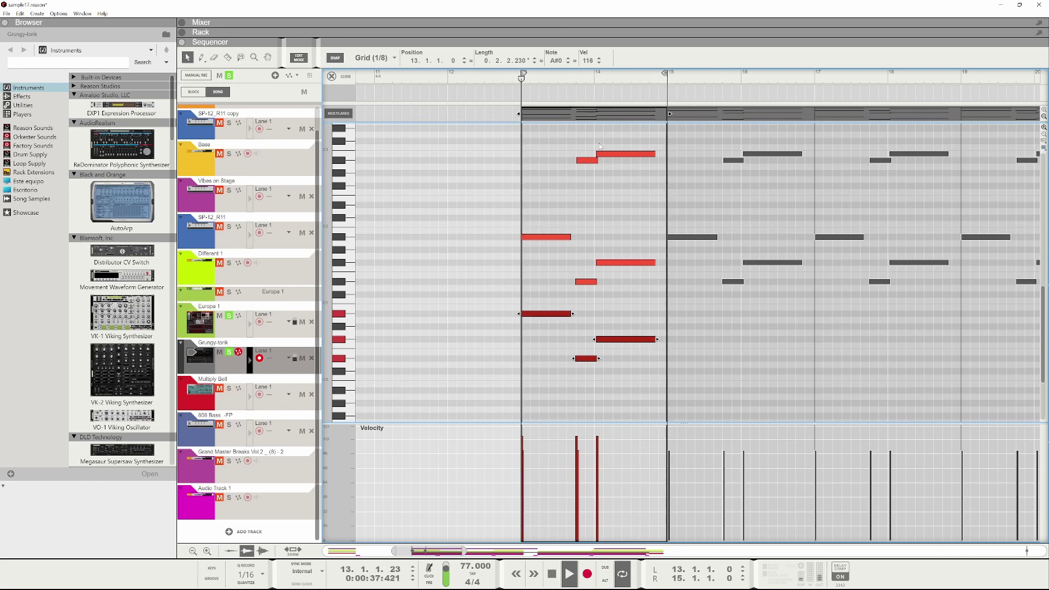
key("space")
- Delete all Grungy-tonk clips after the first one at bar 13
scroll(545, 177, "down", 4)
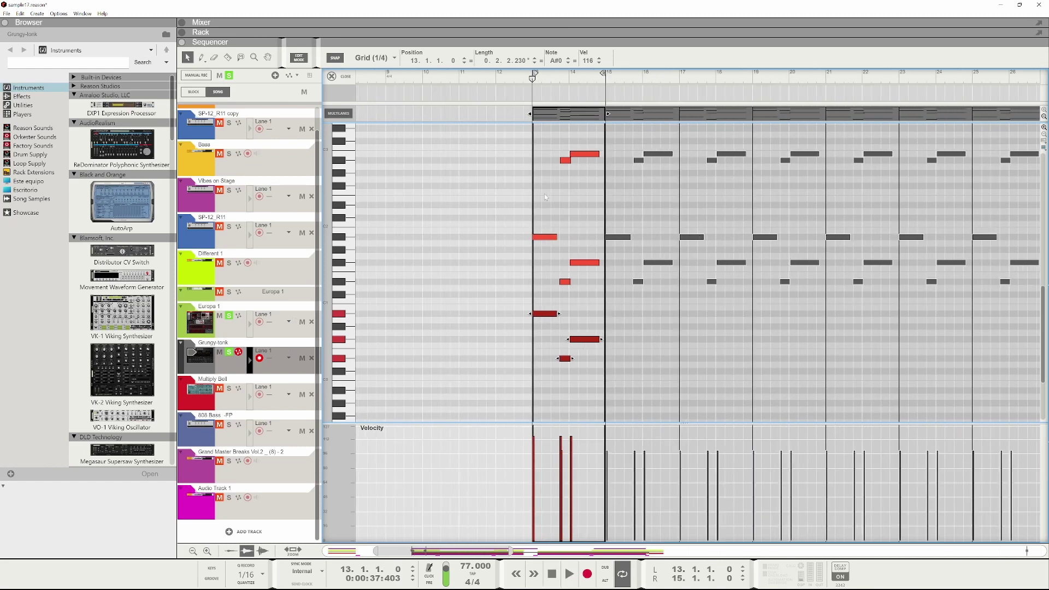
scroll(545, 197, "down", 3)
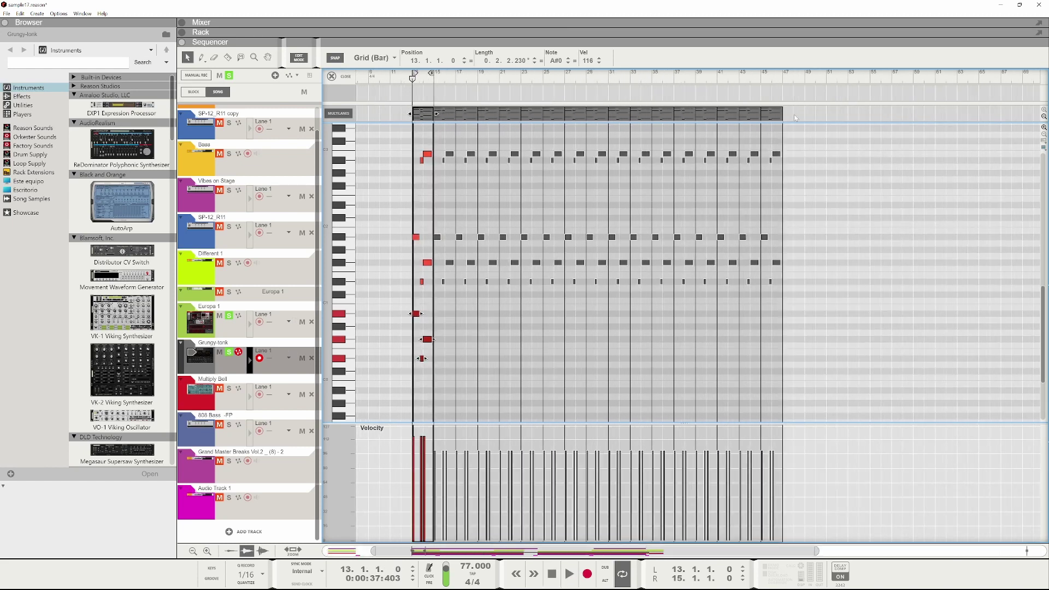
left_click(757, 119)
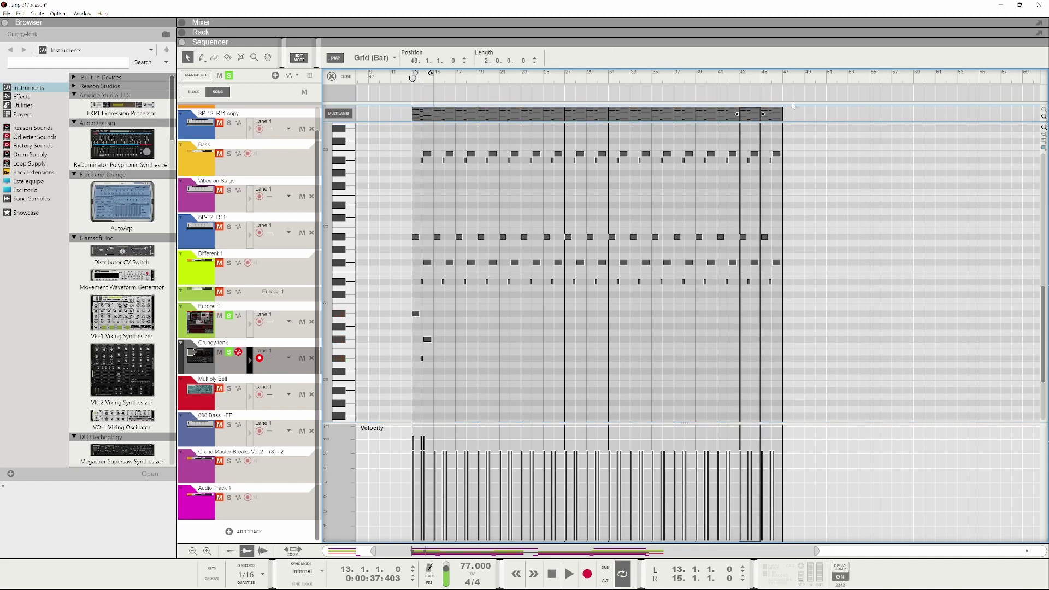
left_click_drag(793, 106, 435, 116)
key("Delete")
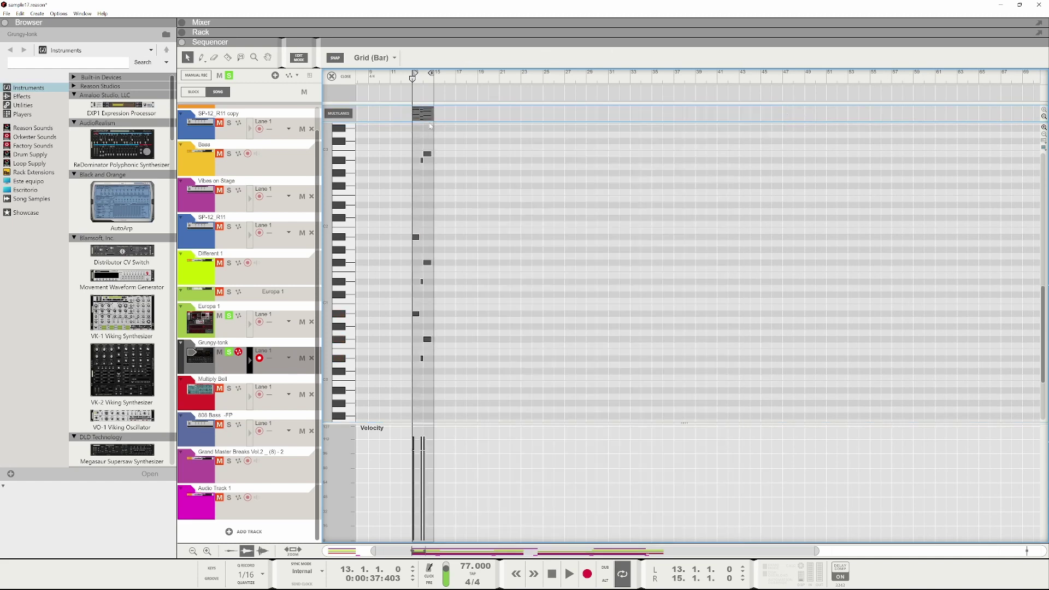
- Duplicate the edited Grungy-tonk clip repeatedly until it reaches bar 47, and play from bar 13
key("ctrl+d")
key("ctrl+d")
key("ctrl+d")
key("ctrl+d")
key("ctrl+d")
key("ctrl+d")
key("ctrl+d")
key("ctrl+d")
key("ctrl+d")
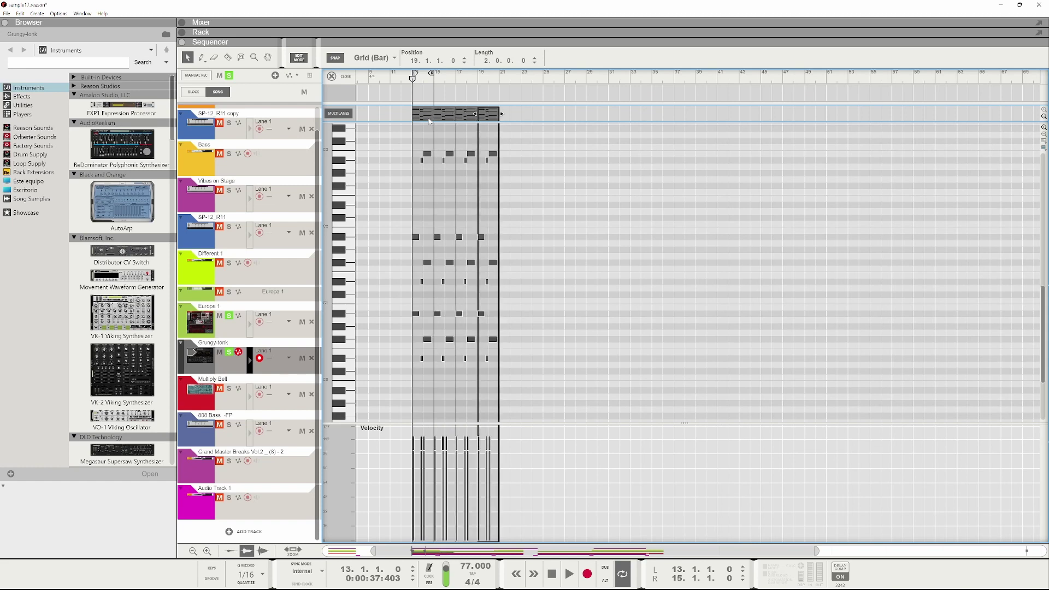
key("ctrl+d")
key("ctrl+d")
key("ctrl+d")
key("ctrl+d")
key("ctrl+d")
key("ctrl+d")
key("ctrl+d")
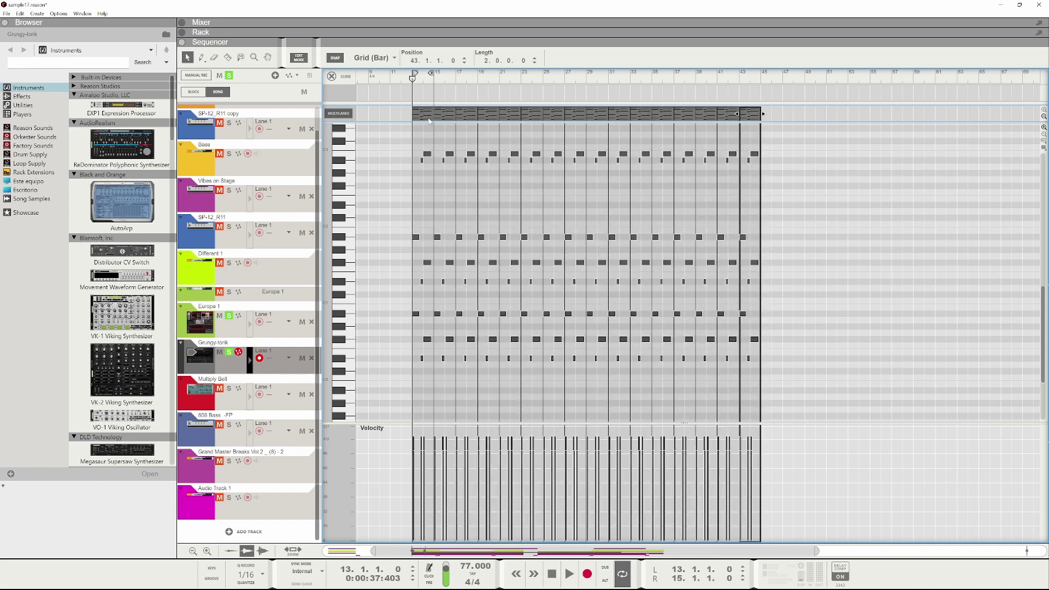
key("space")
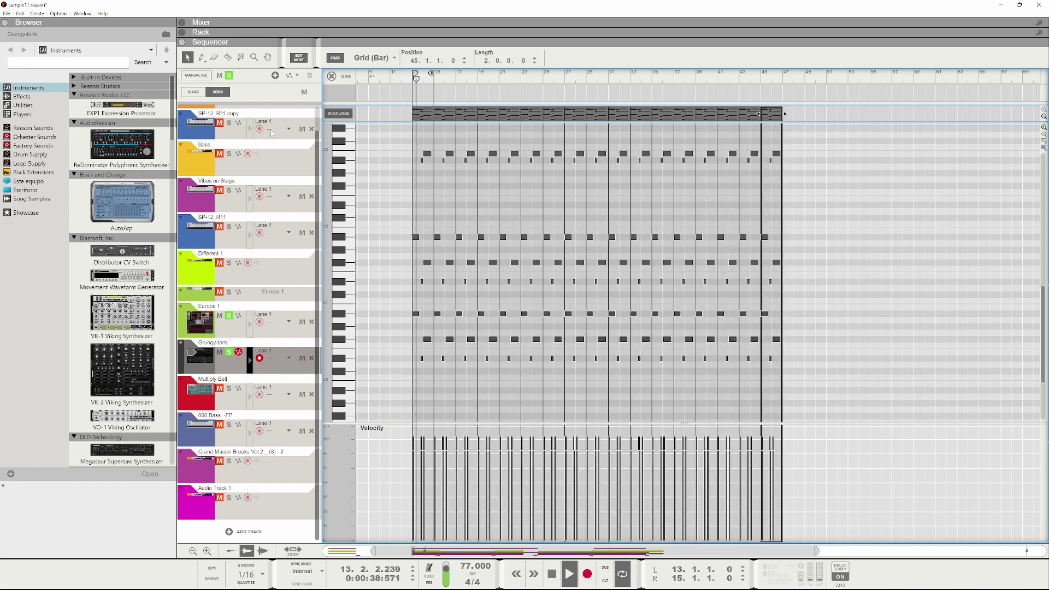
- Look over the Europa 1 and Grungy-tonk devices in the rack and replay the loop from bar 13
key("space")
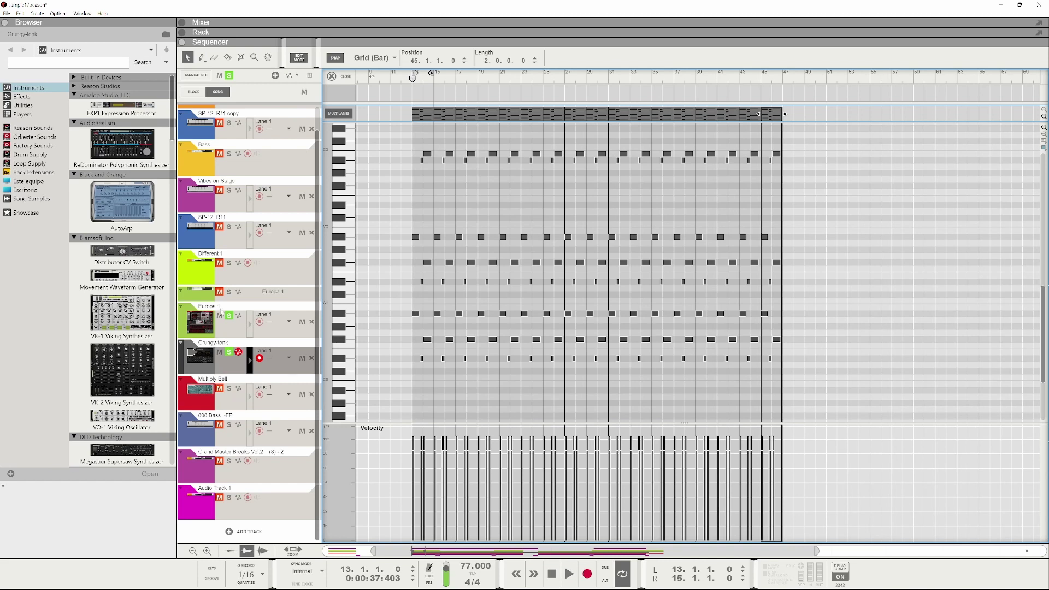
key("F6")
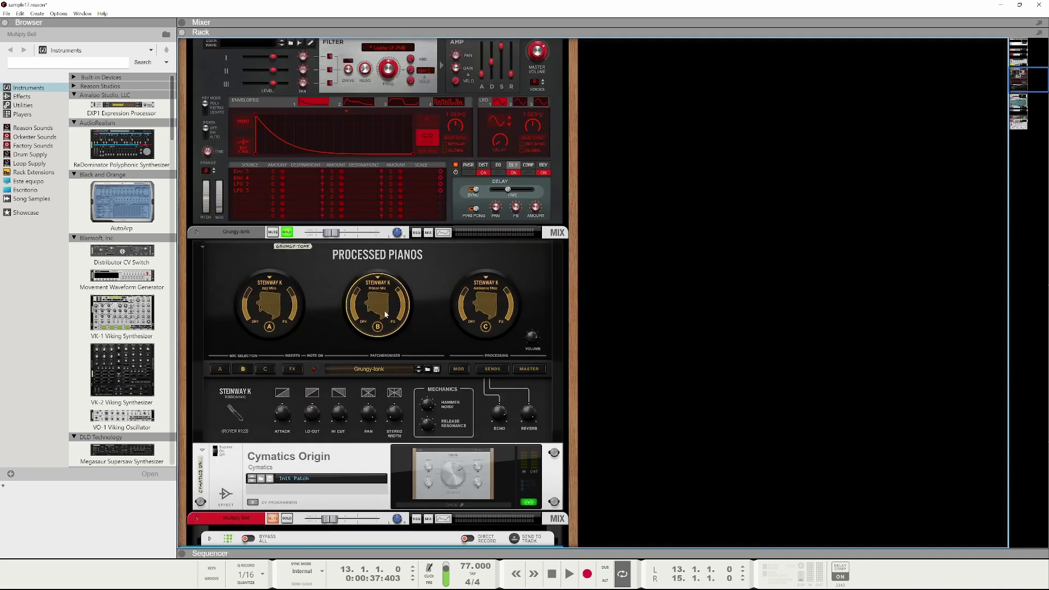
scroll(300, 293, "up", 10)
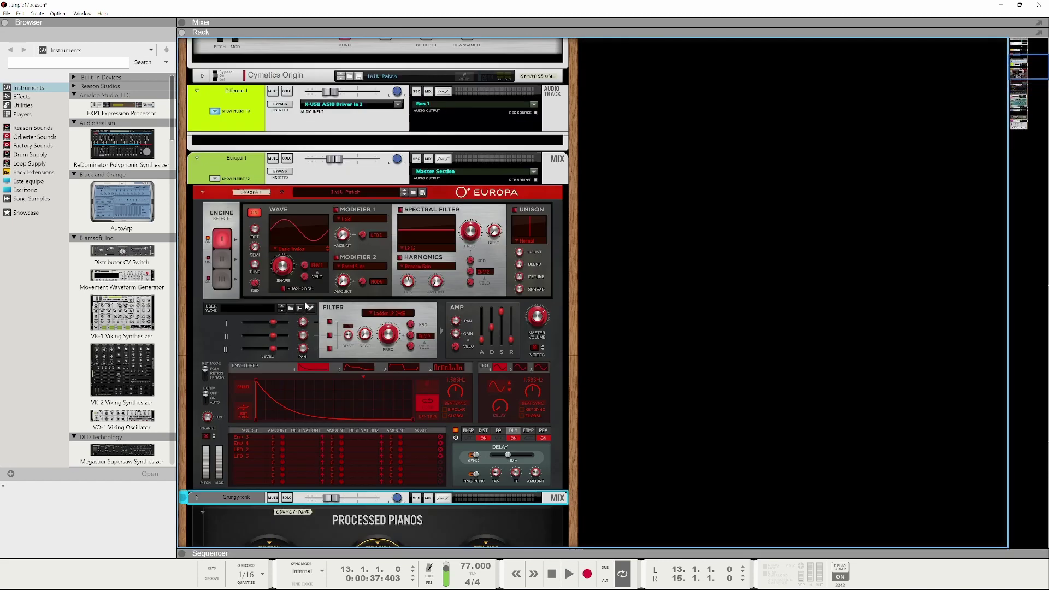
key("F7")
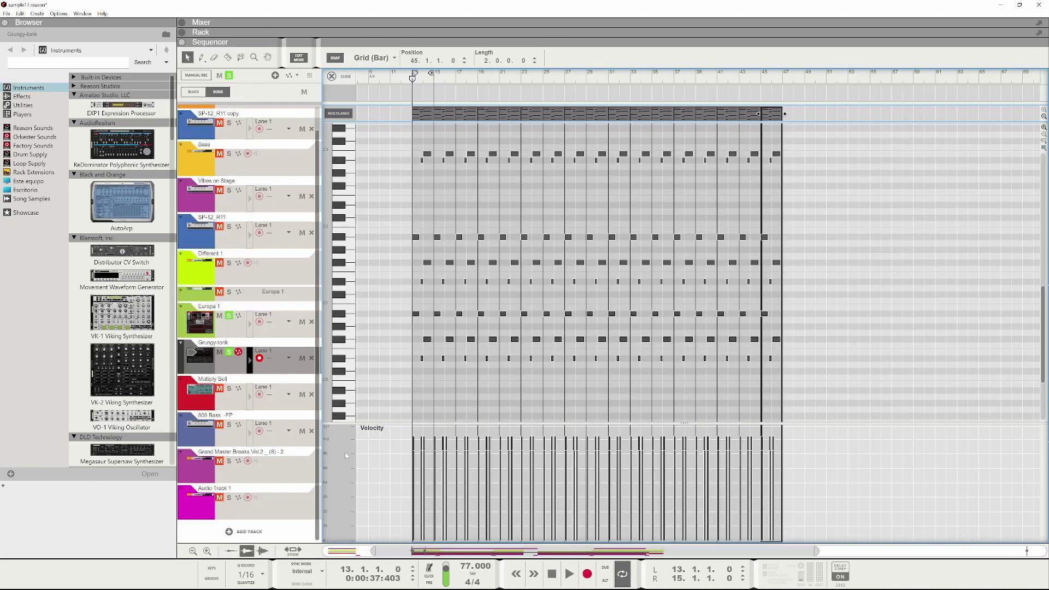
key("space")
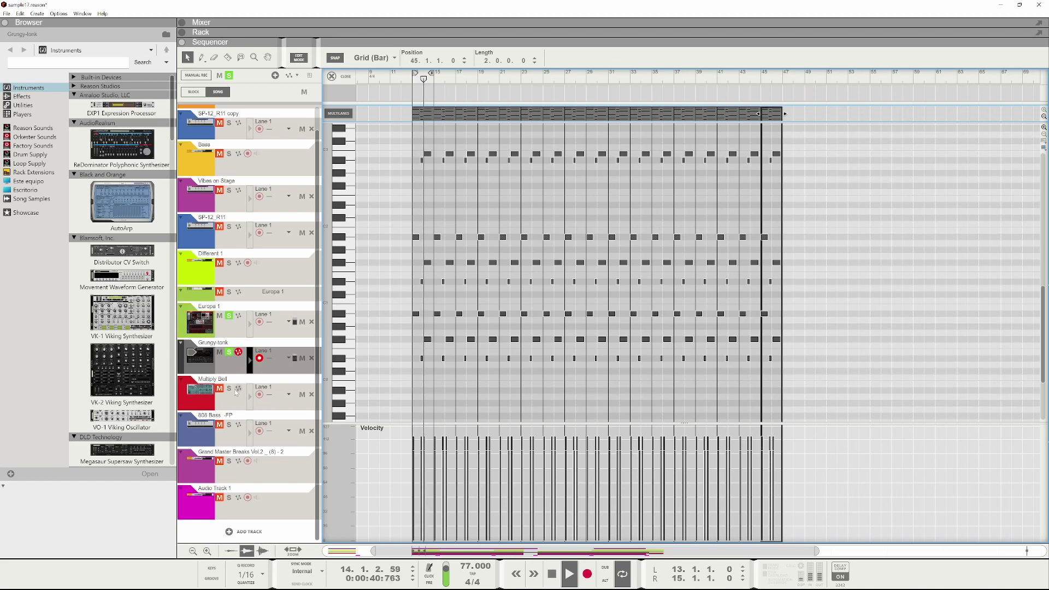
- Solo Bus 1 in the mixer to audition the channels routed to it
key("F5")
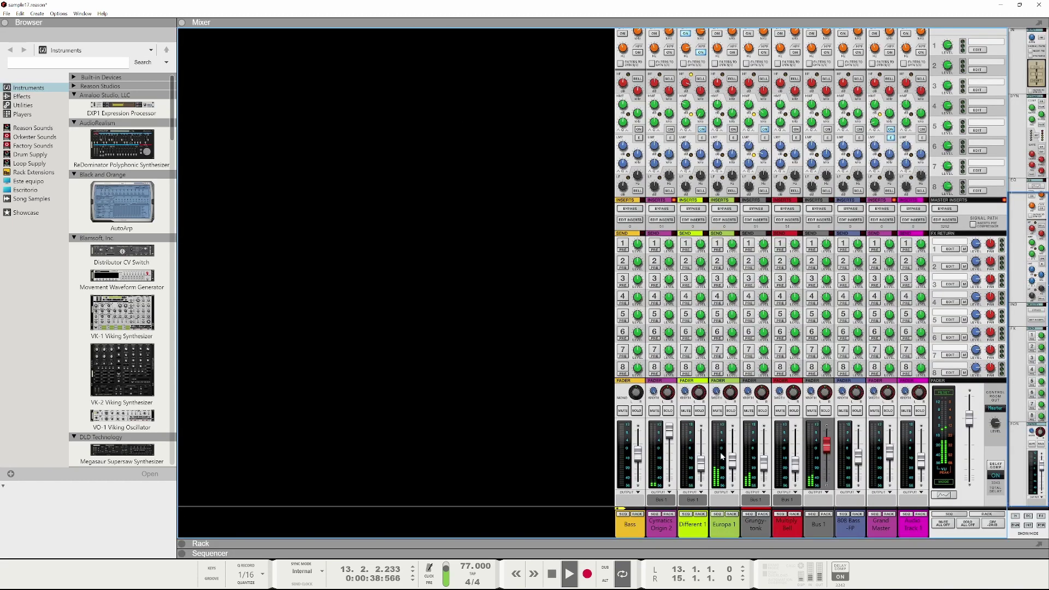
left_click(732, 393)
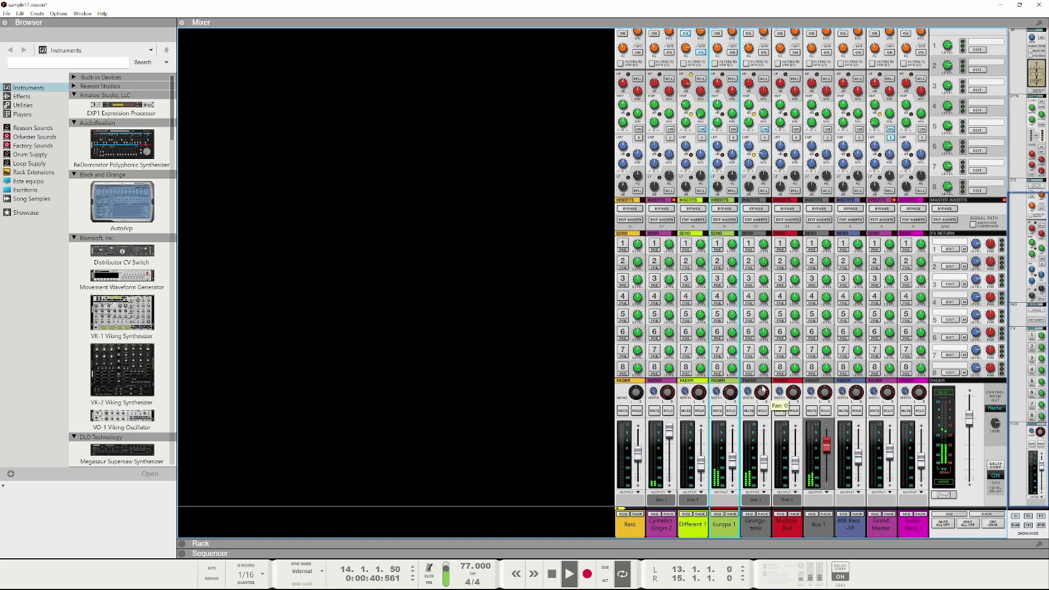
mouse_move(762, 390)
left_mouse_down()
mouse_move(777, 371)
mouse_move(762, 384)
mouse_move(760, 417)
mouse_move(738, 380)
mouse_move(759, 404)
left_mouse_up()
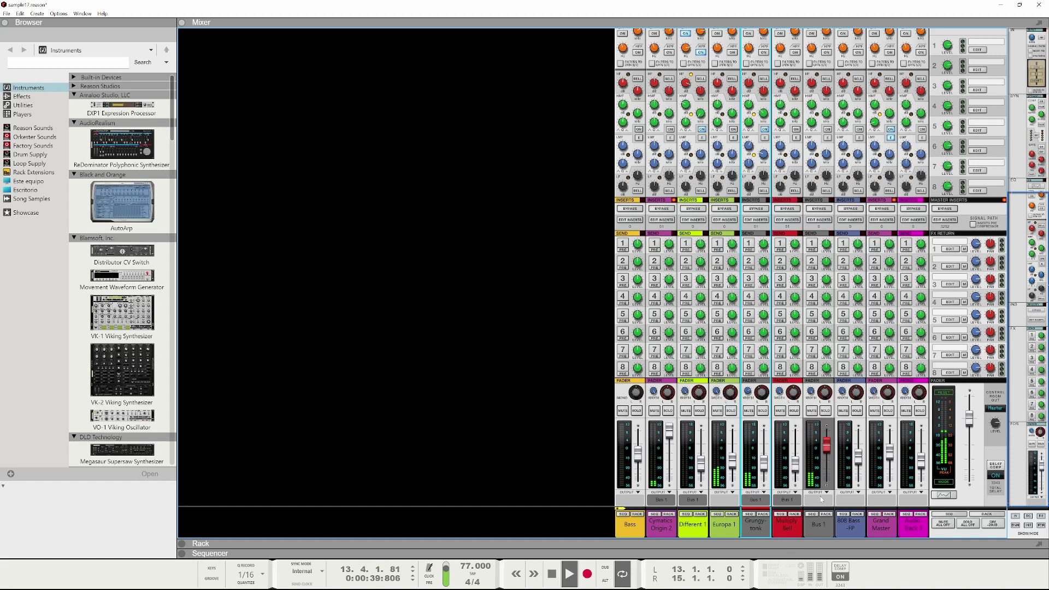
left_click(825, 410)
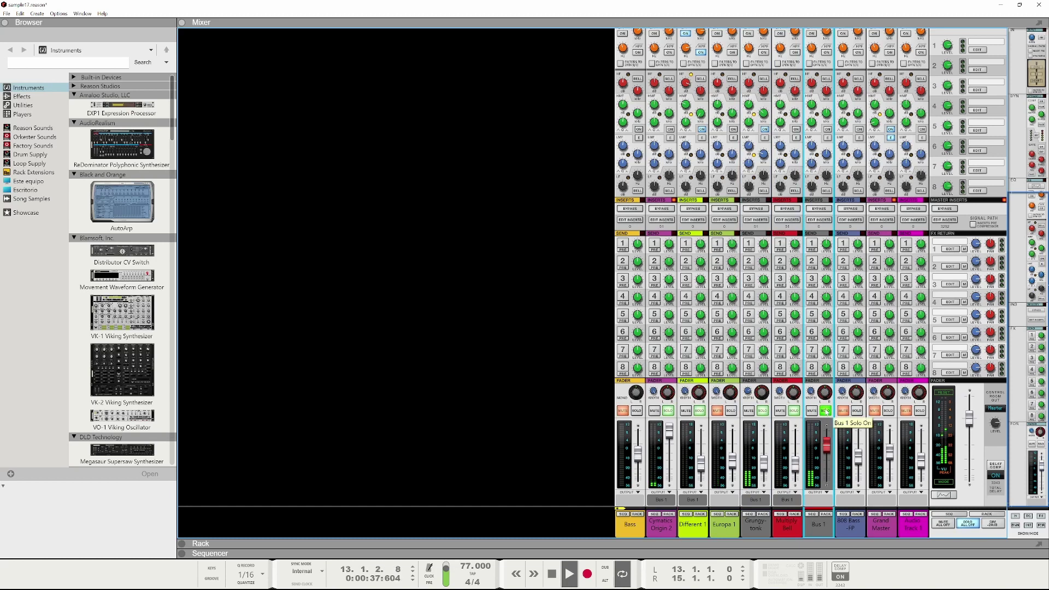
- Route the Europa 1 mixer channel's output to Bus 1
right_click(718, 534)
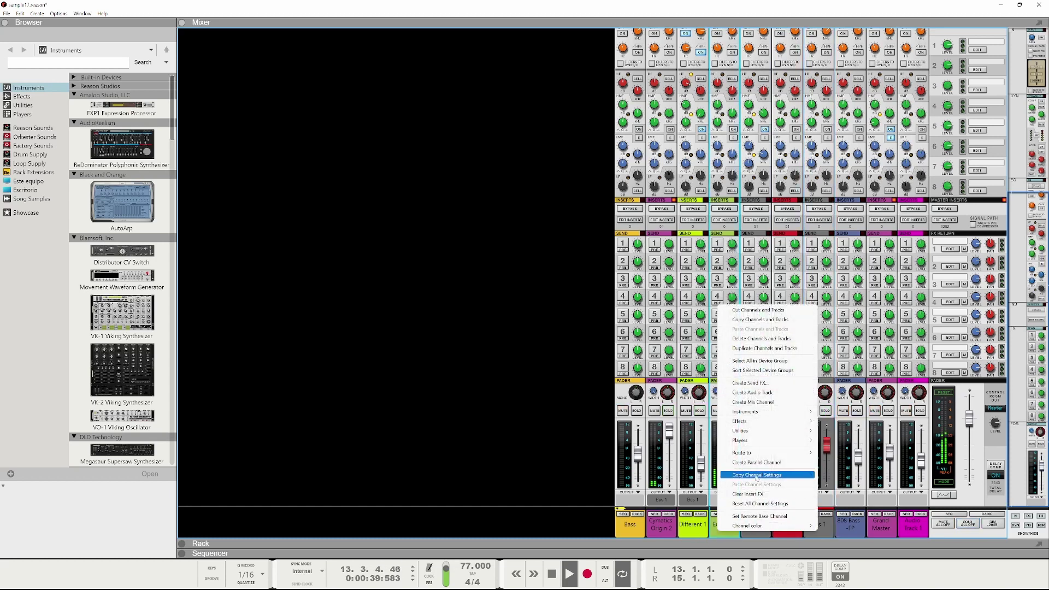
mouse_move(759, 453)
left_click(841, 465)
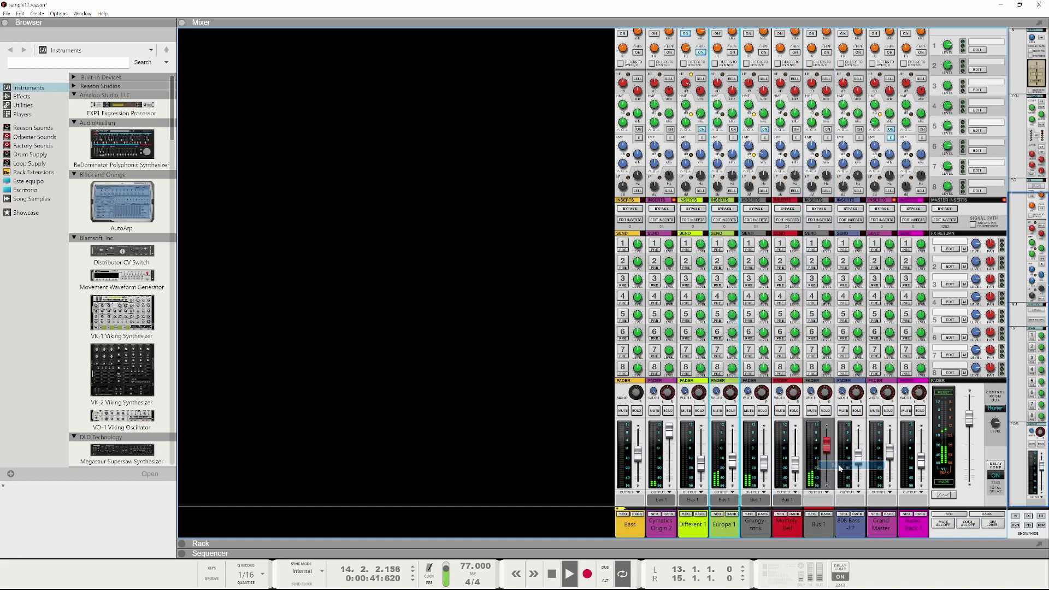
scroll(825, 366, "up", 3)
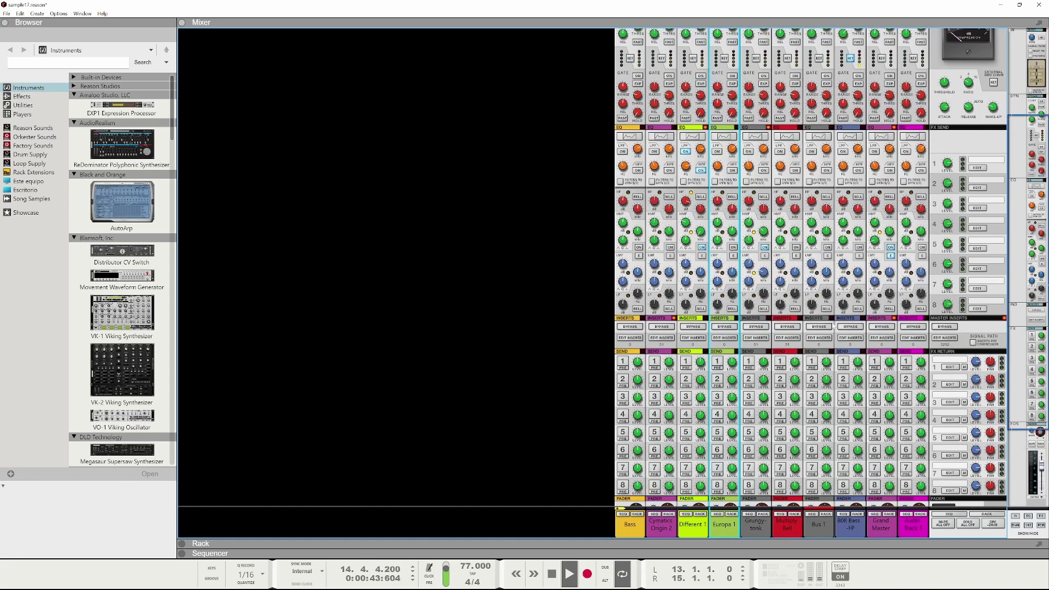
scroll(832, 317, "down", 3)
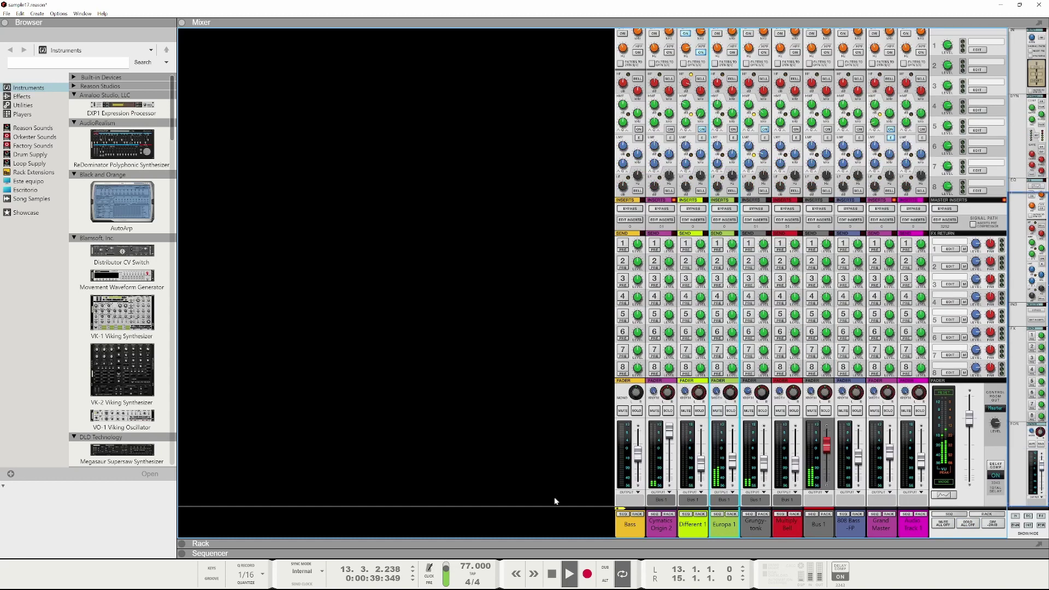
- Solo the Grungy-tonk channel in the rack and play the loop
double_click(552, 543)
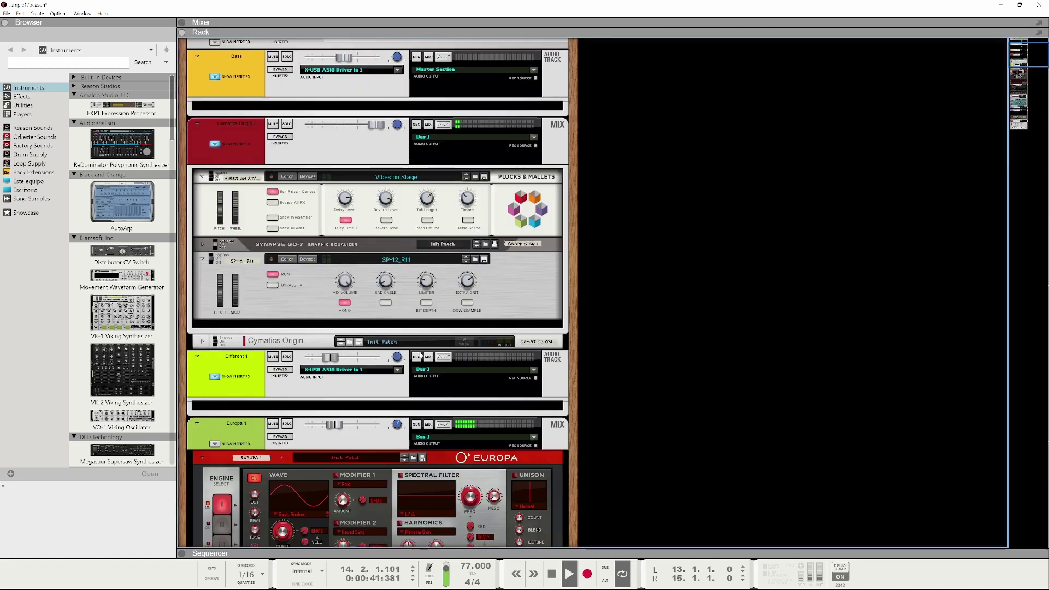
scroll(341, 437, "up", 3)
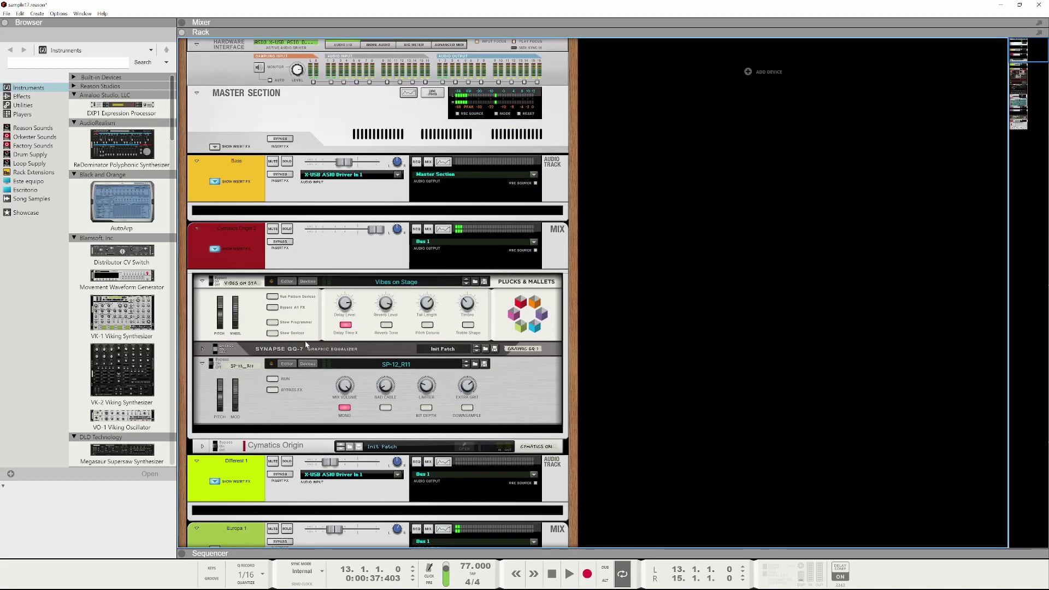
scroll(309, 290, "down", 8)
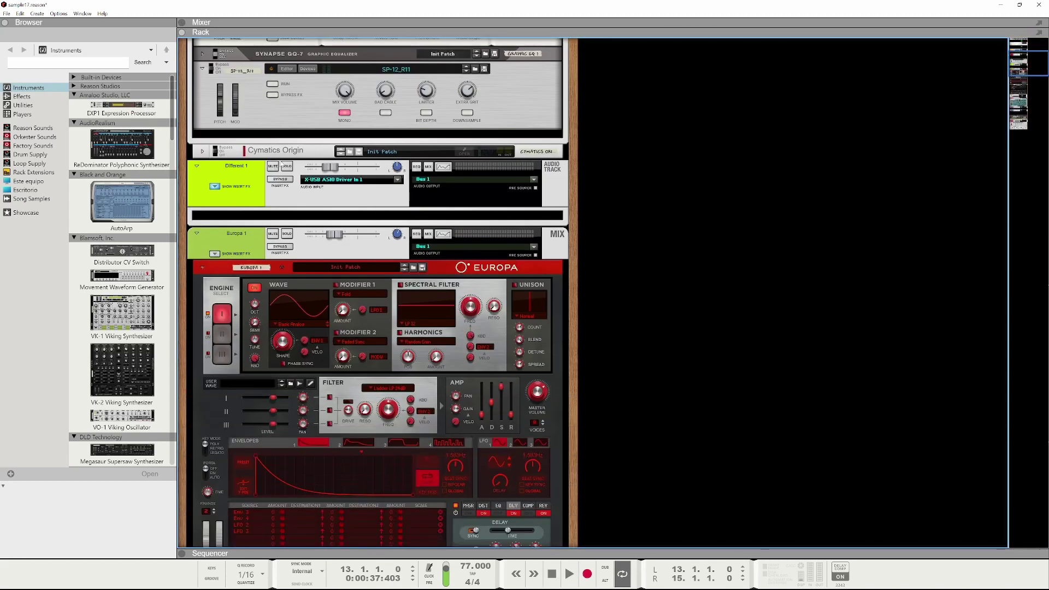
scroll(310, 123, "down", 13)
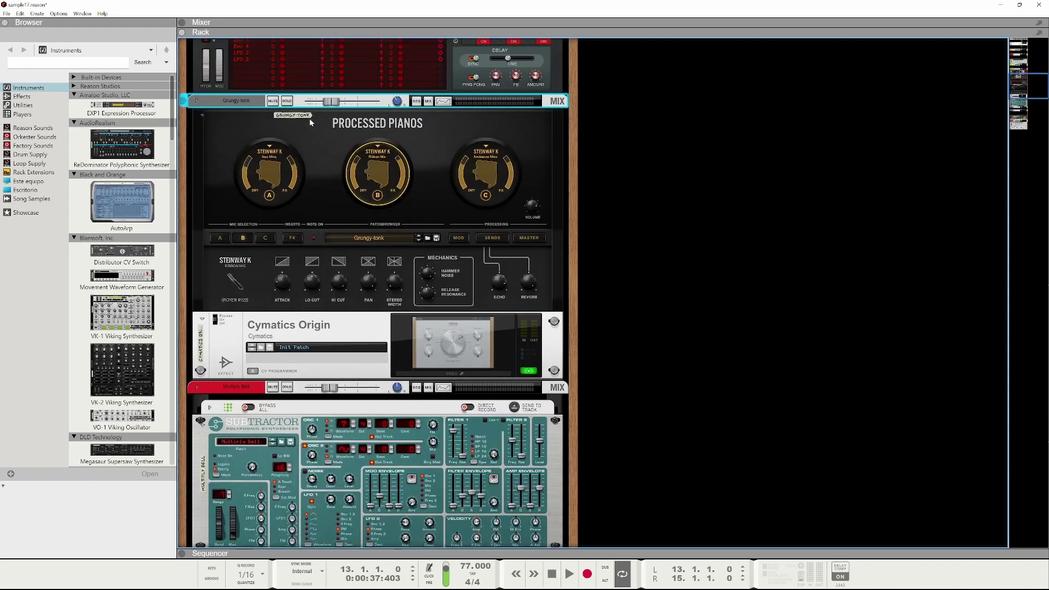
left_click(287, 100)
key("space")
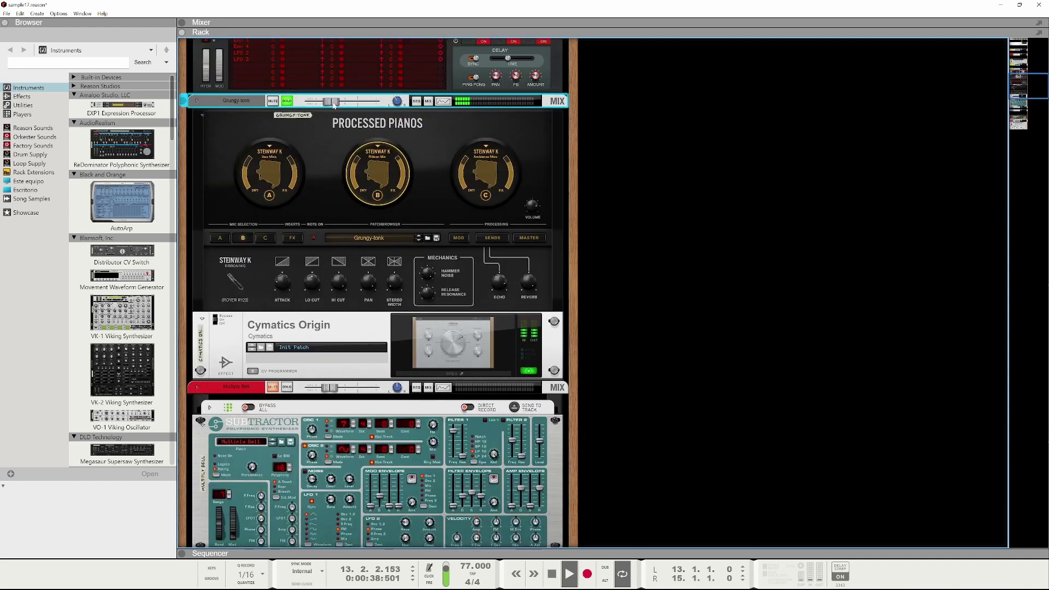
left_click_drag(333, 104, 333, 105)
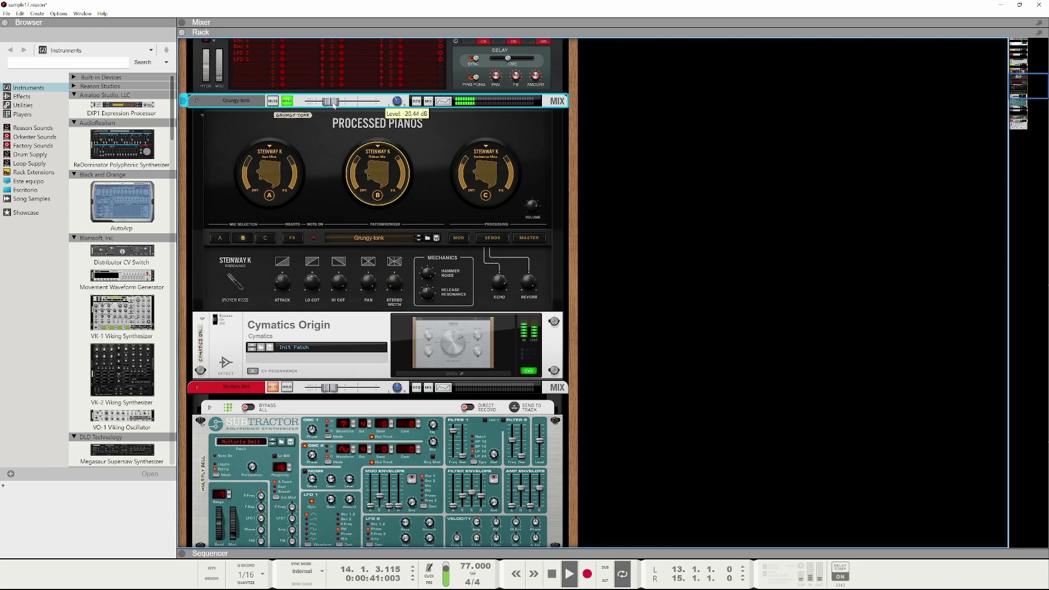
- Try different low cut and attack settings on mic A of the Processed Pianos device, with mics B and C switched off
left_click(271, 164)
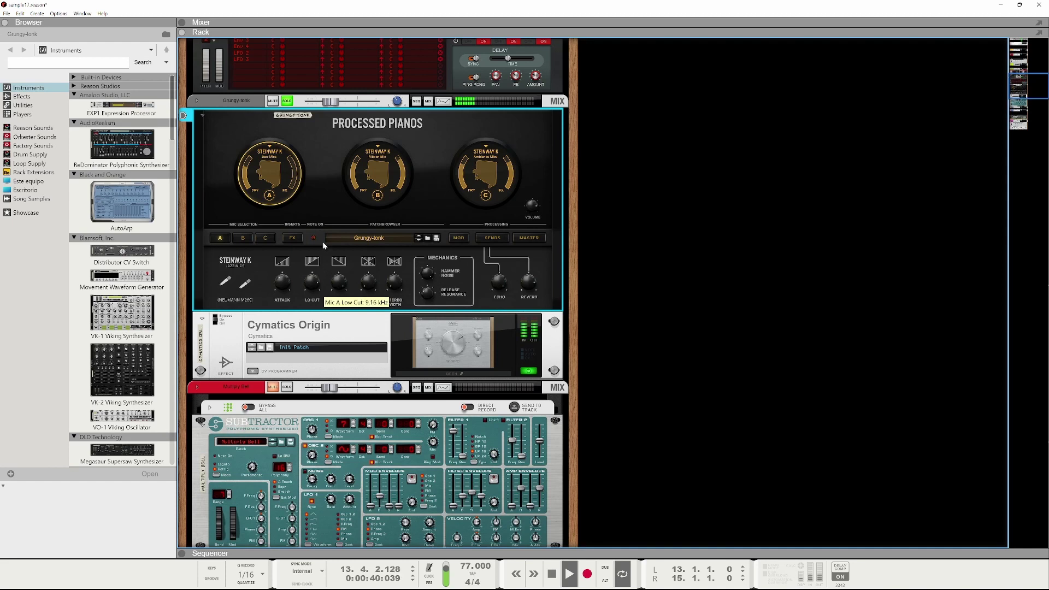
left_click_drag(323, 241, 314, 279)
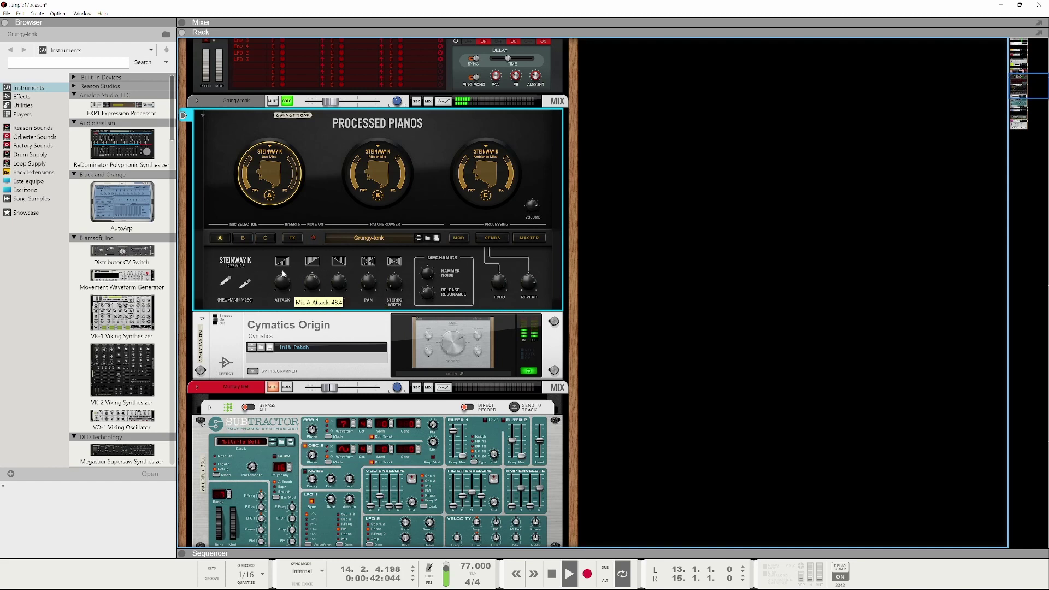
left_click_drag(280, 322, 283, 285)
left_click(376, 197)
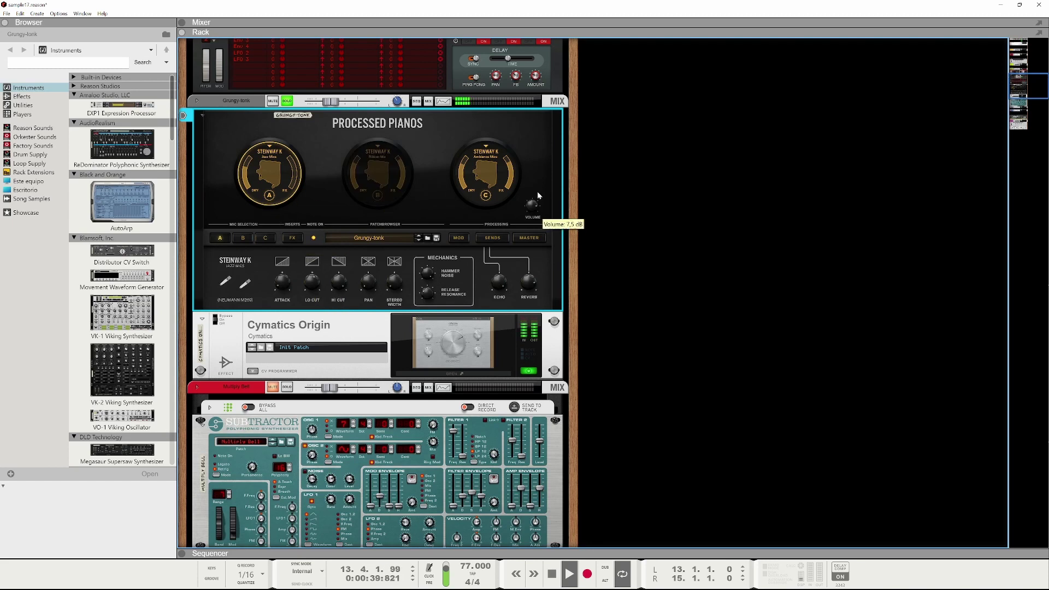
left_click(485, 195)
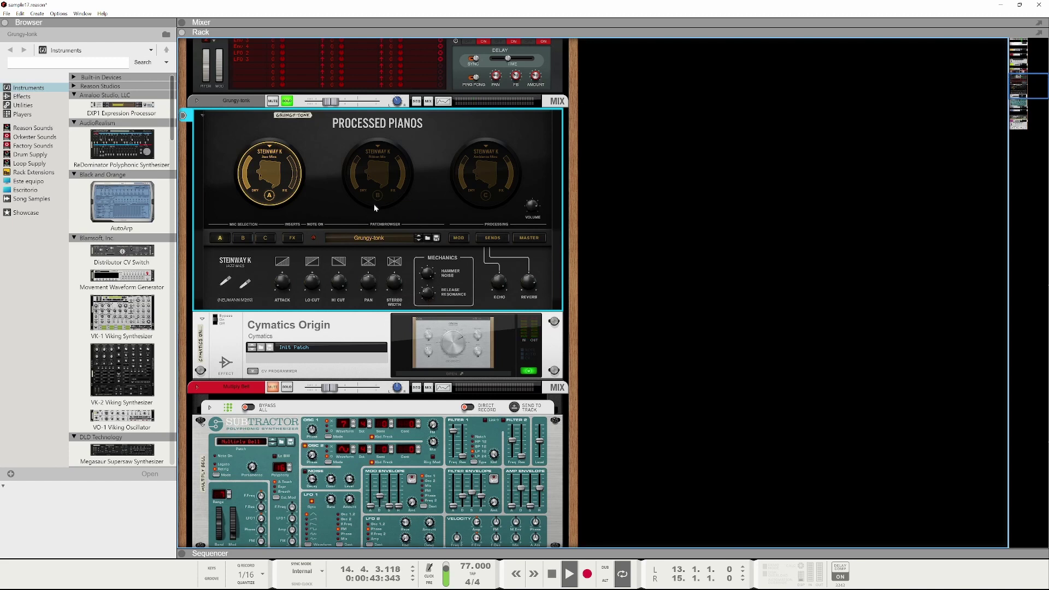
- Switch mics B and C of the Processed Pianos device back on and compare the settings of all three mics
left_click(383, 159)
left_click(397, 146)
left_click(383, 158)
left_click(390, 145)
left_click(377, 196)
left_click(384, 173)
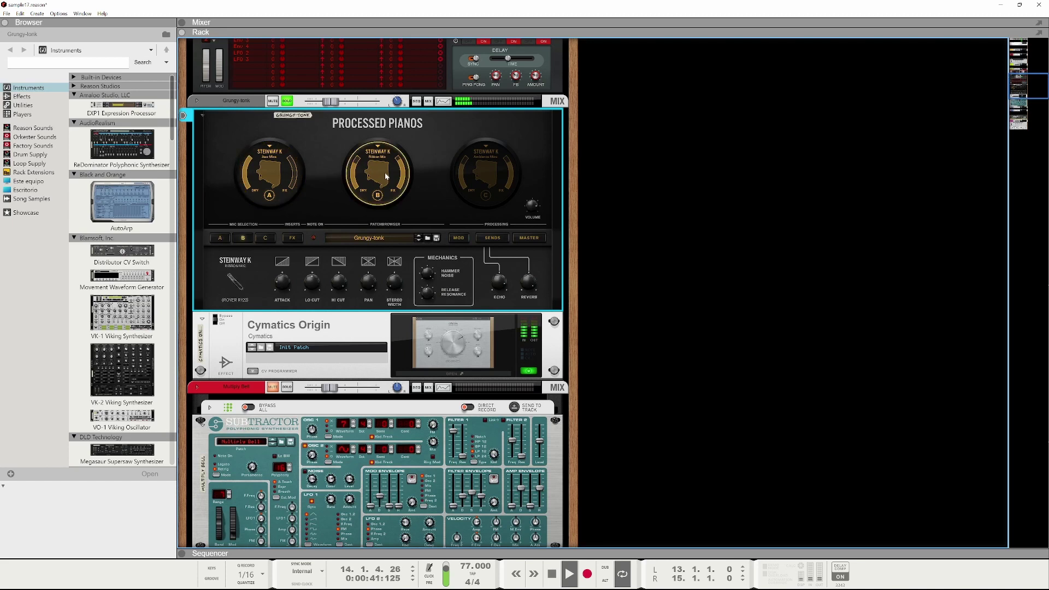
left_click(490, 164)
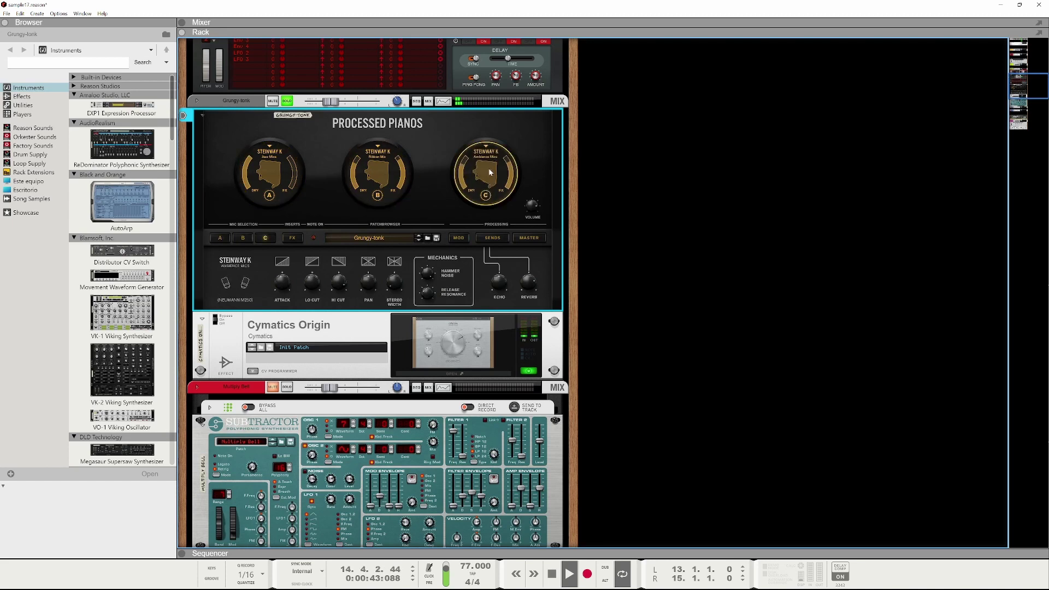
left_click(377, 173)
left_click(268, 173)
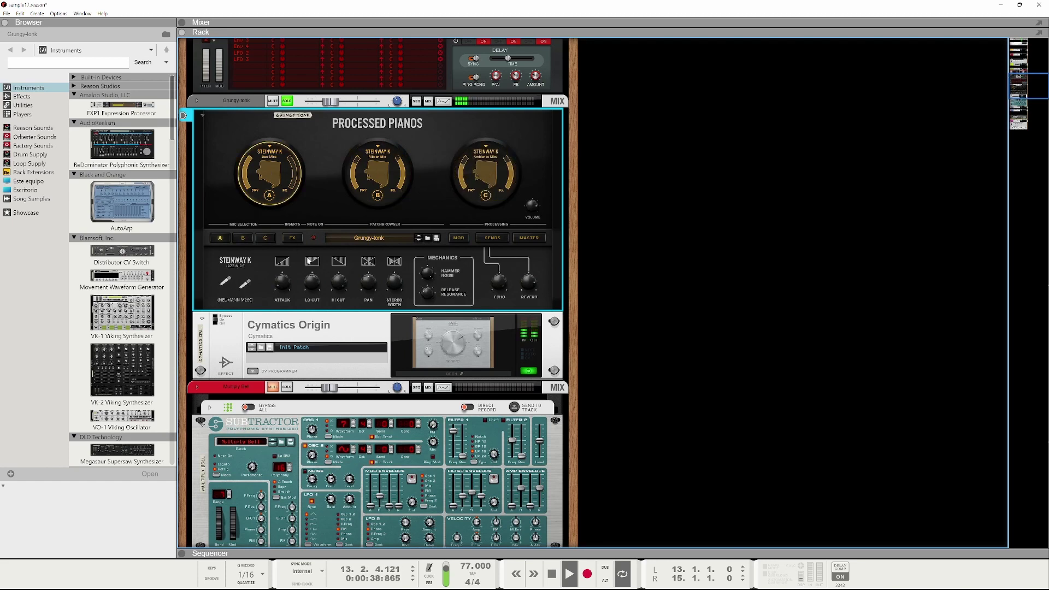
- Switch mics B and C off again to hear mic A alone, and raise the Grungy-tonk channel level
left_click(379, 197)
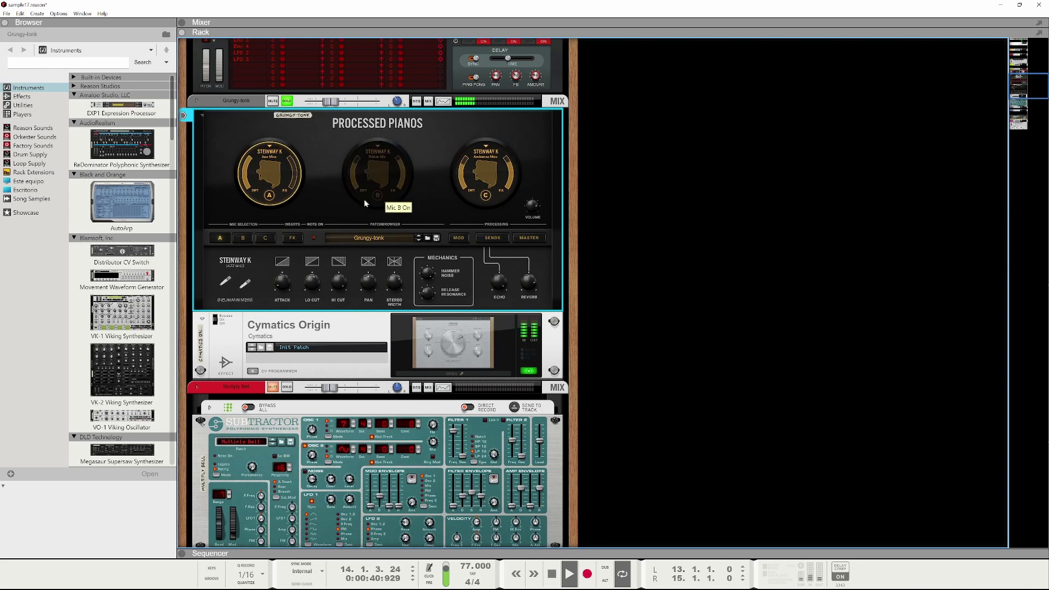
left_click(486, 196)
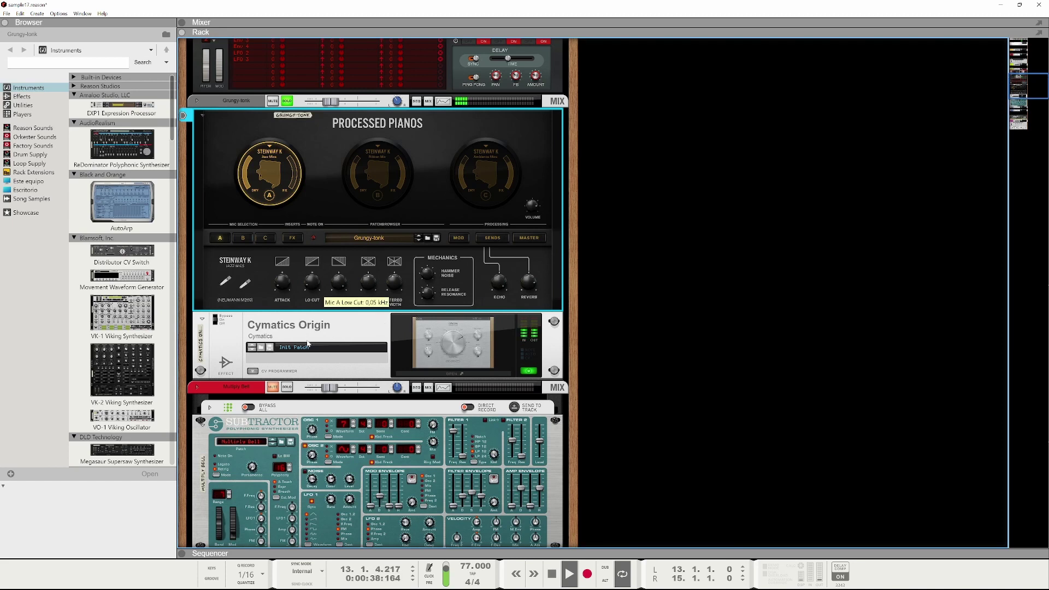
left_click_drag(288, 300, 285, 302)
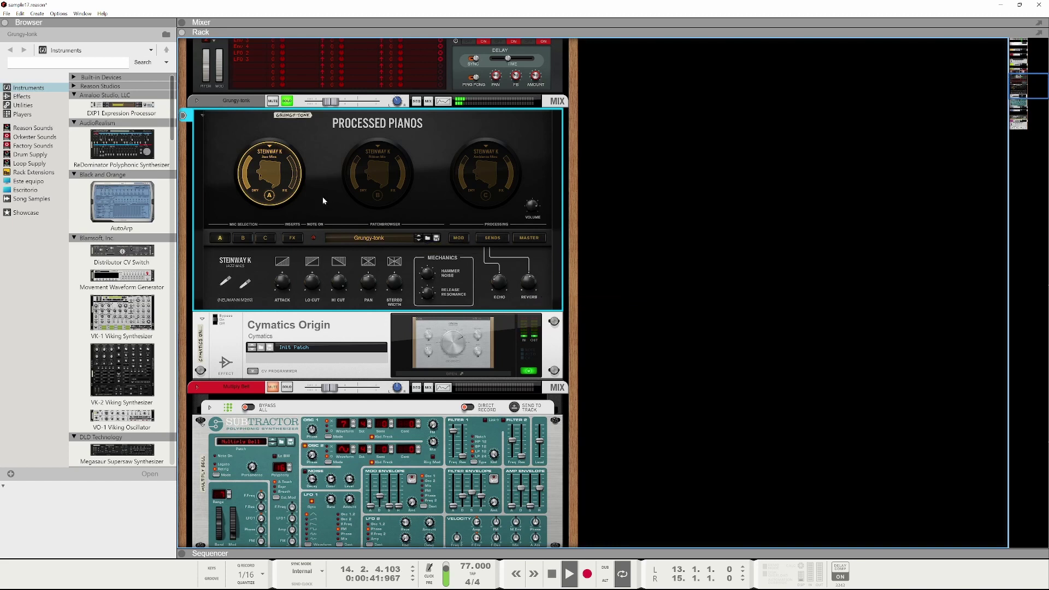
scroll(410, 268, "up", 1)
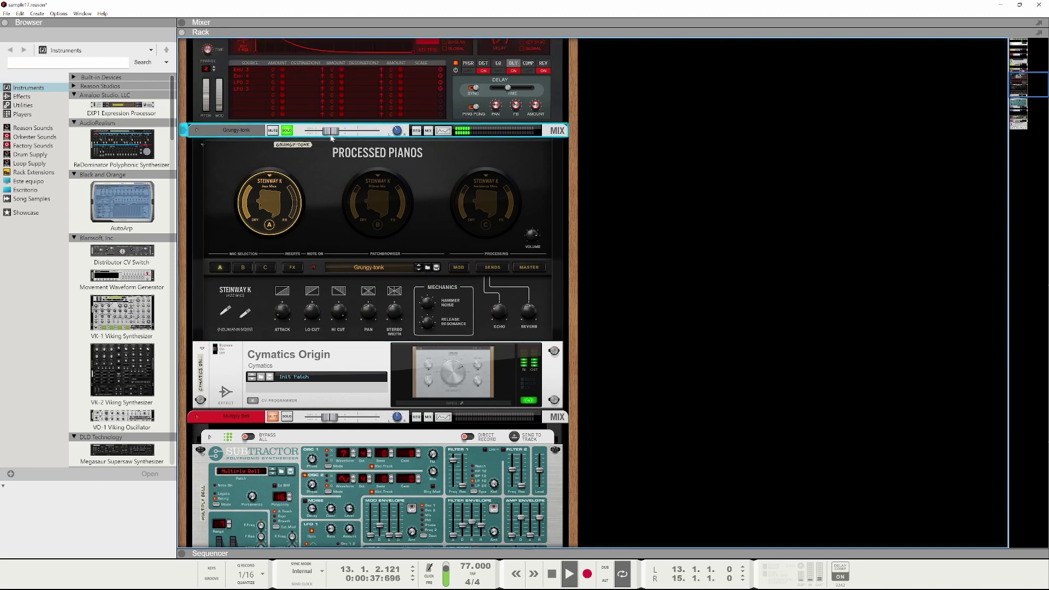
left_click_drag(330, 131, 353, 133)
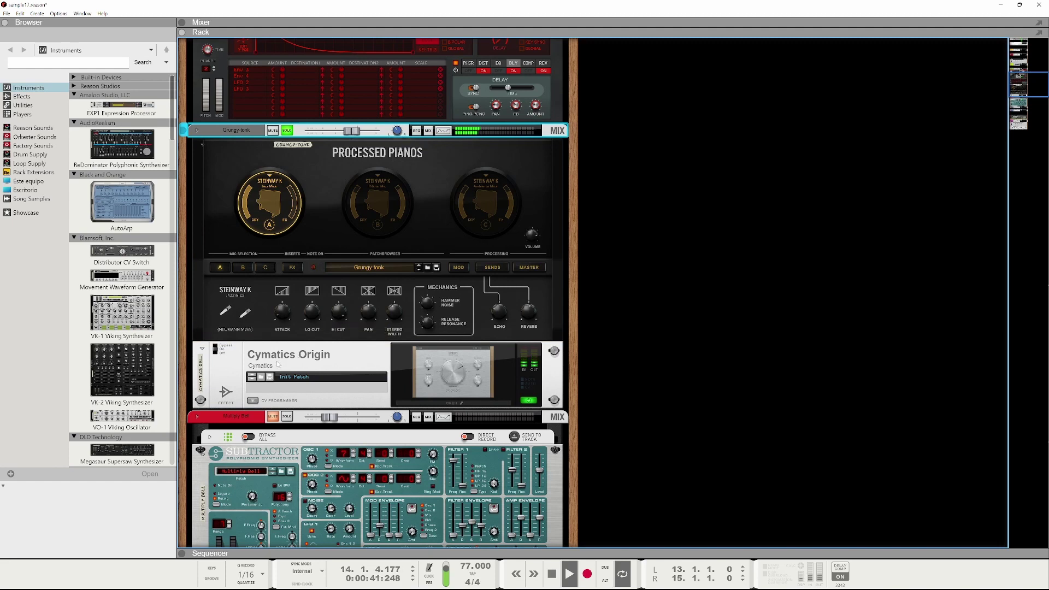
- Unfold the Grungy-tonk mix channel and check the settings of its Cymatics Origin effect
left_click(197, 130)
left_click(437, 392)
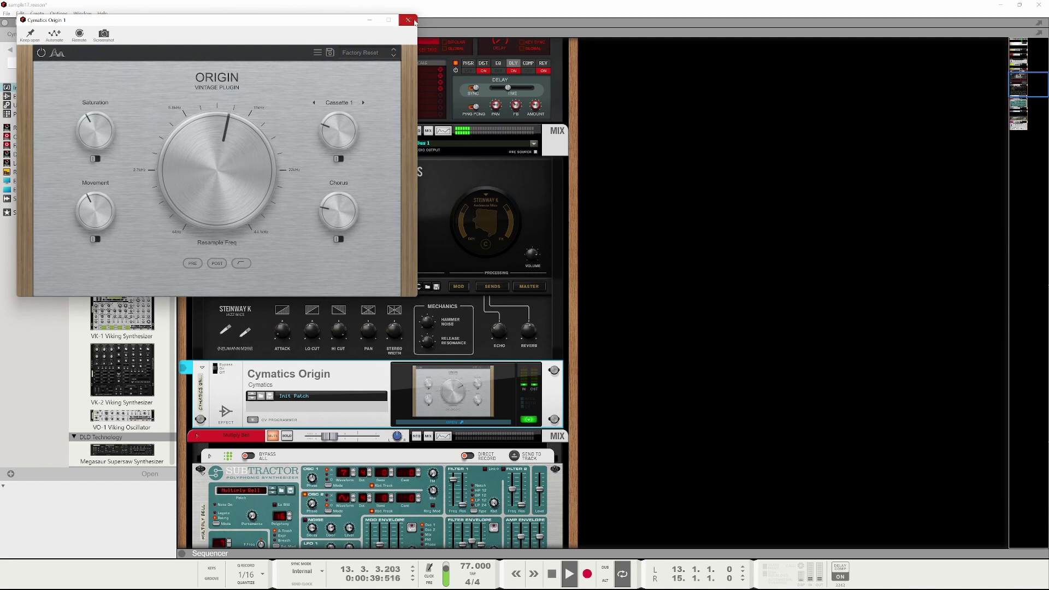
left_click(407, 20)
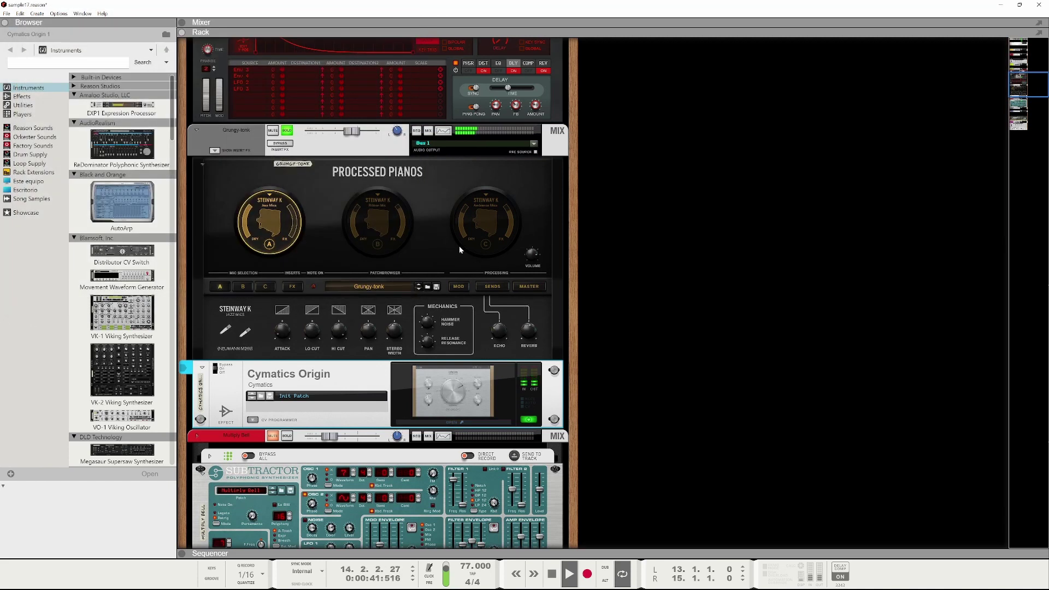
- Re-enable mics B and C on the Grungy-tonk piano and set its channel level to about -14 dB
left_click(378, 244)
left_click(485, 245)
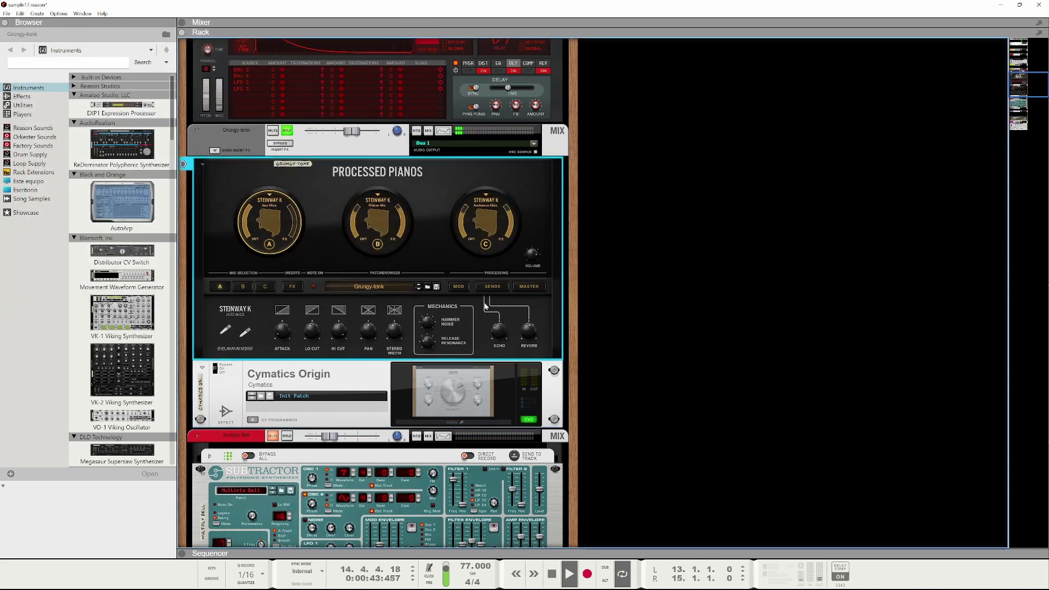
left_click_drag(350, 133, 334, 134)
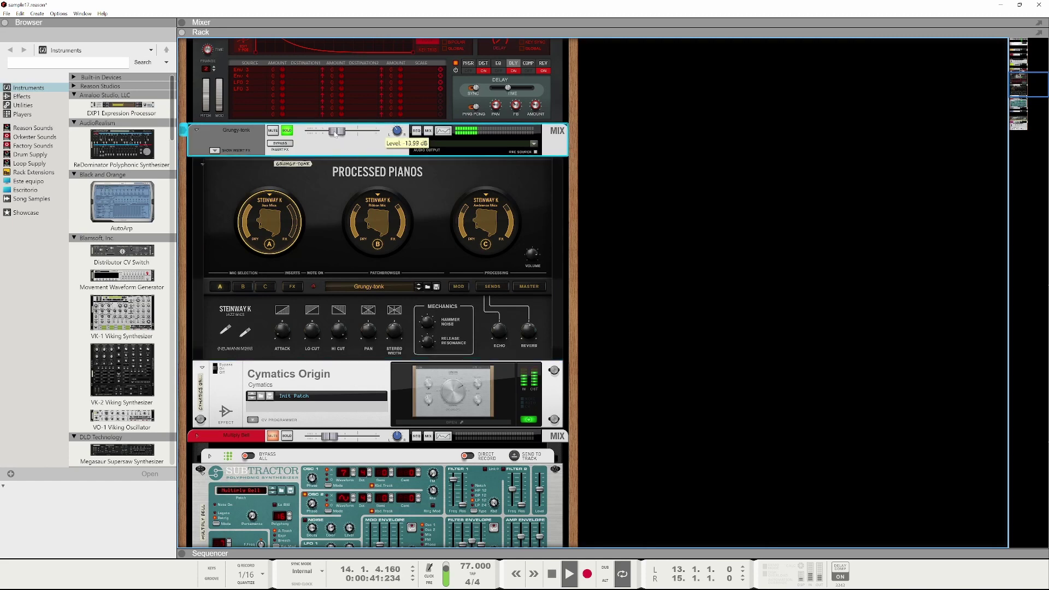
scroll(378, 189, "down", 7)
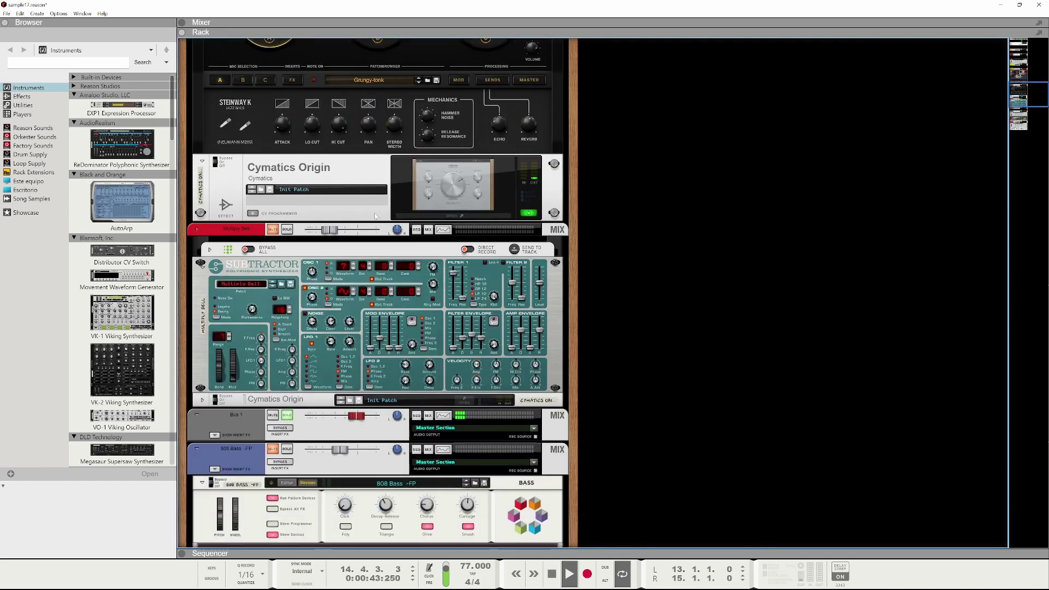
- Move the Cymatics Origin effect from below the Processed Pianos device into the Grungy-tonk channel's insert effects
scroll(283, 223, "up", 6)
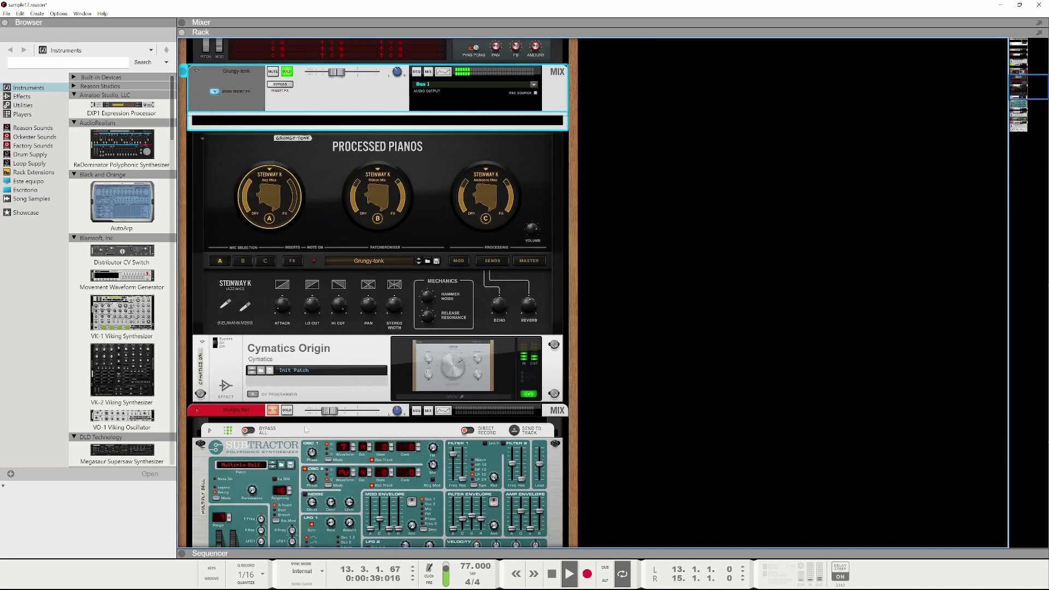
left_click(294, 340)
left_click_drag(293, 340, 340, 129)
scroll(451, 275, "up", 18)
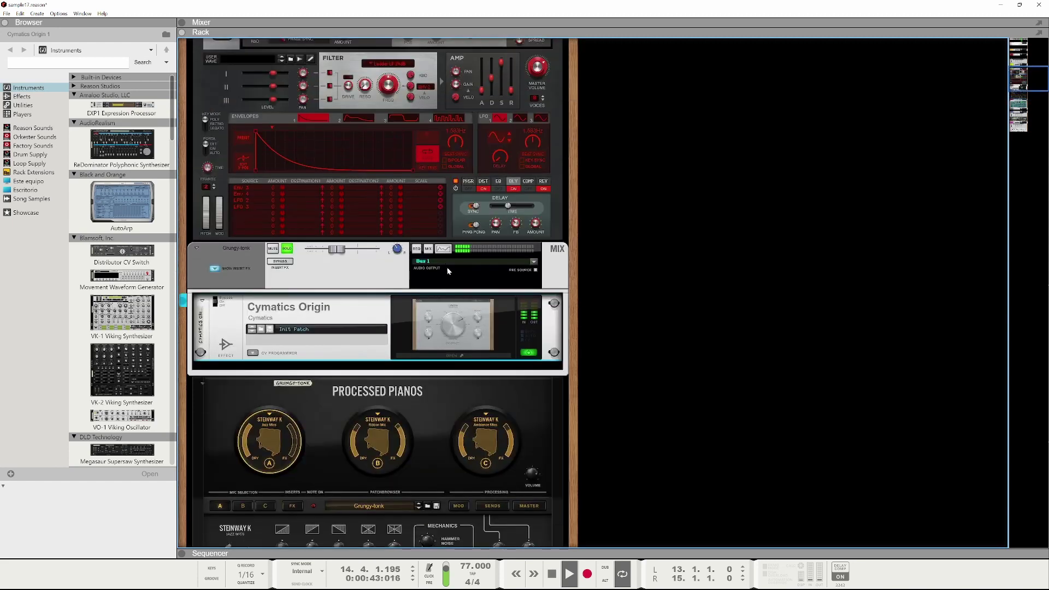
- Unfold the Multiply Bell mix channel and show its insert effects section
scroll(452, 275, "up", 3)
scroll(445, 276, "down", 15)
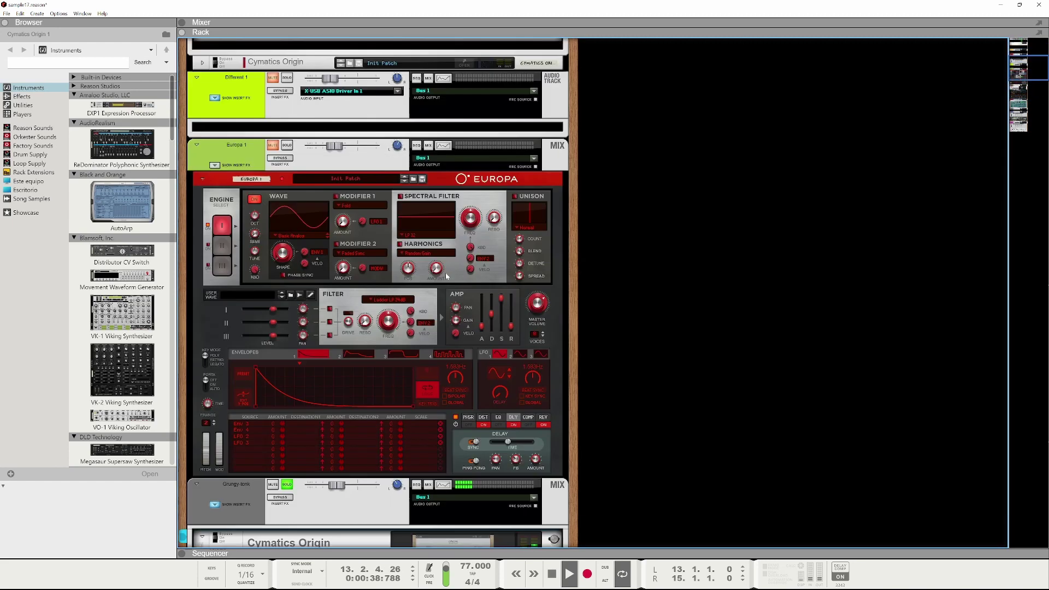
scroll(445, 276, "down", 16)
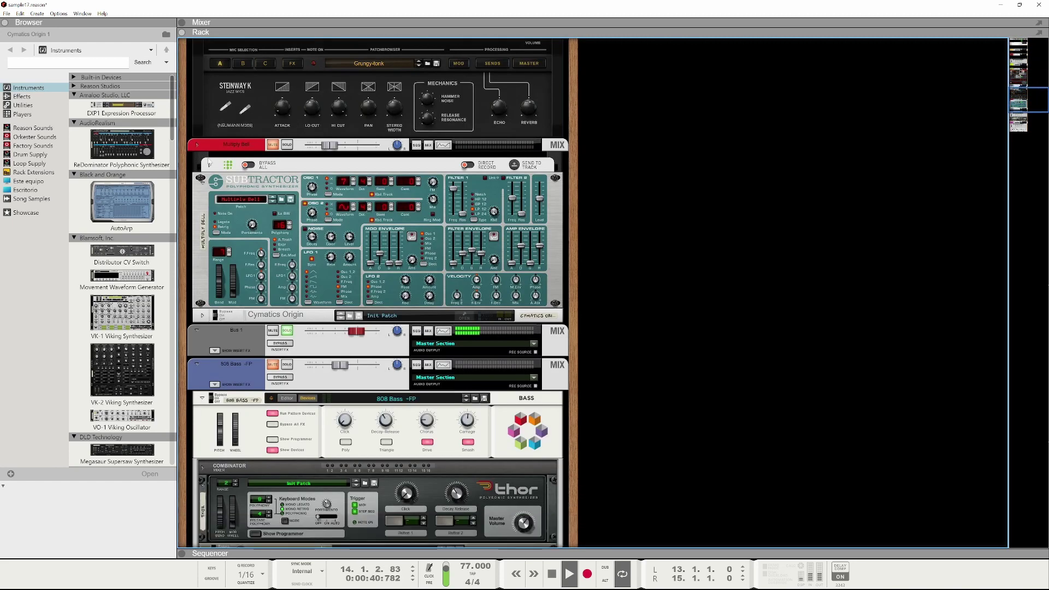
left_click(203, 146)
left_click(199, 145)
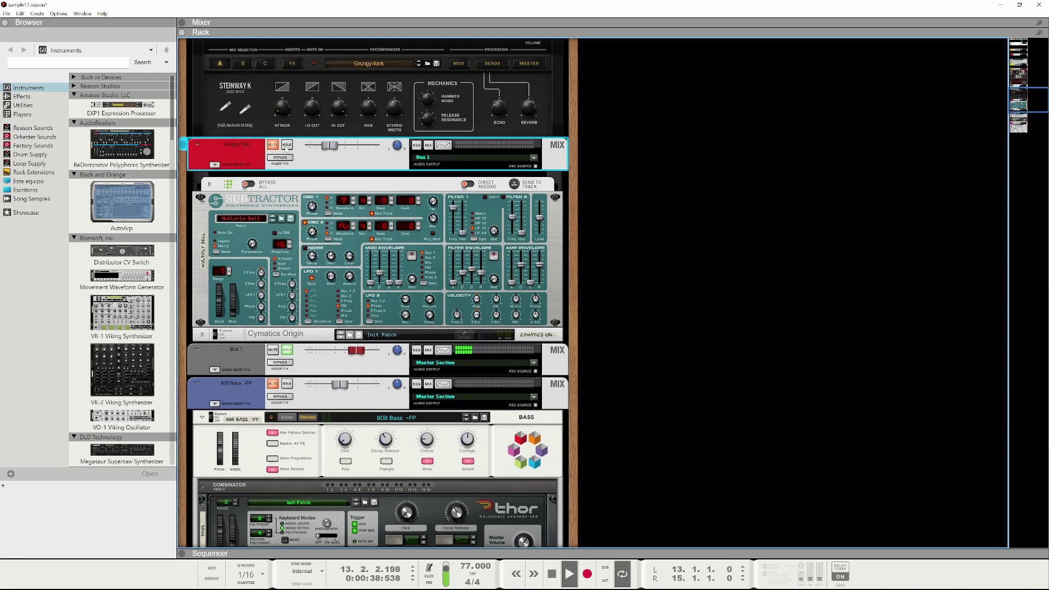
left_click(287, 146)
left_click(286, 145)
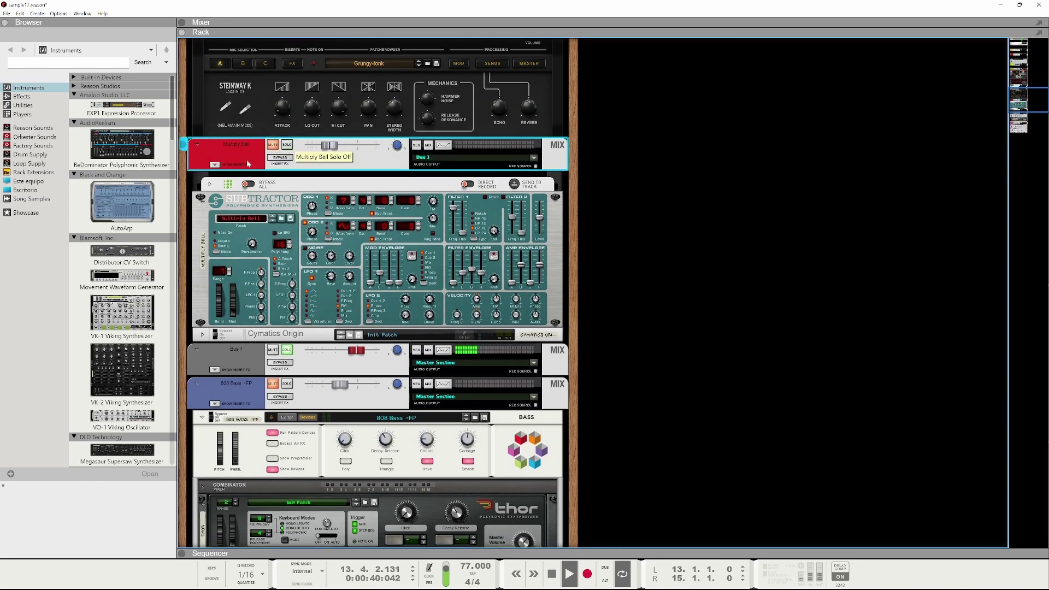
left_click(215, 164)
- Check the settings of the Grungy-tonk channel's Cymatics Origin and copy the effect into the Multiply Bell channel's inserts
scroll(373, 299, "up", 4)
scroll(373, 298, "up", 1)
left_click(453, 149)
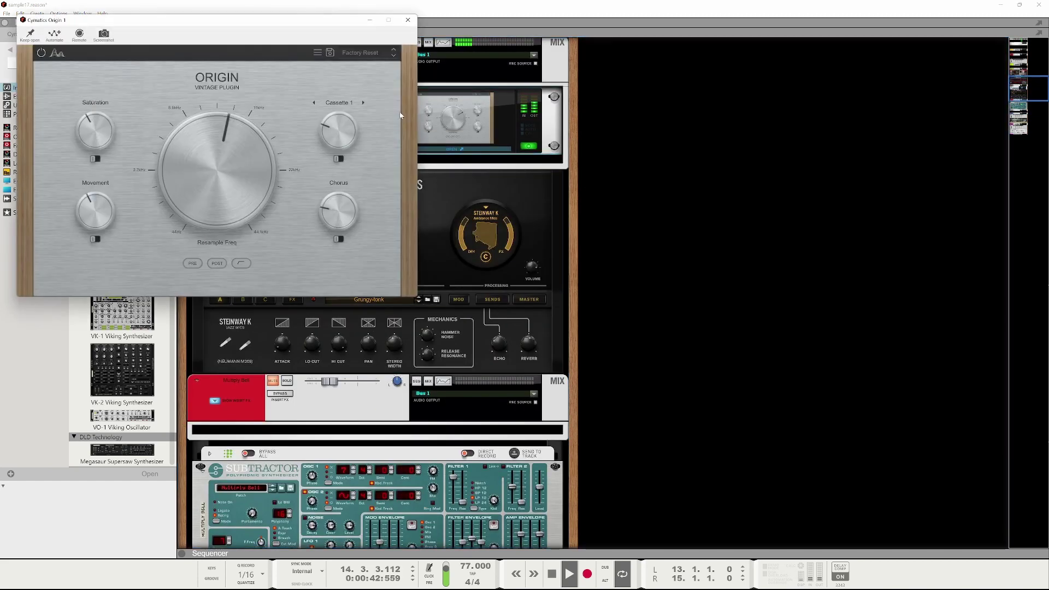
left_click(408, 20)
left_click_drag(343, 125, 326, 449)
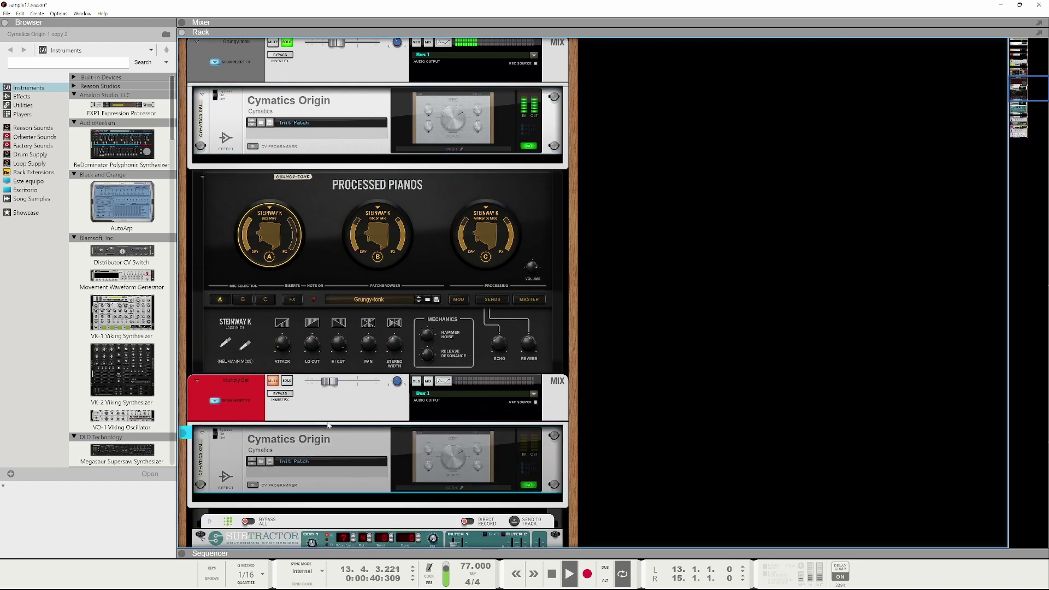
- Solo the Multiply Bell channel and raise its level
scroll(315, 377, "down", 3)
scroll(315, 375, "down", 1)
left_click(300, 281)
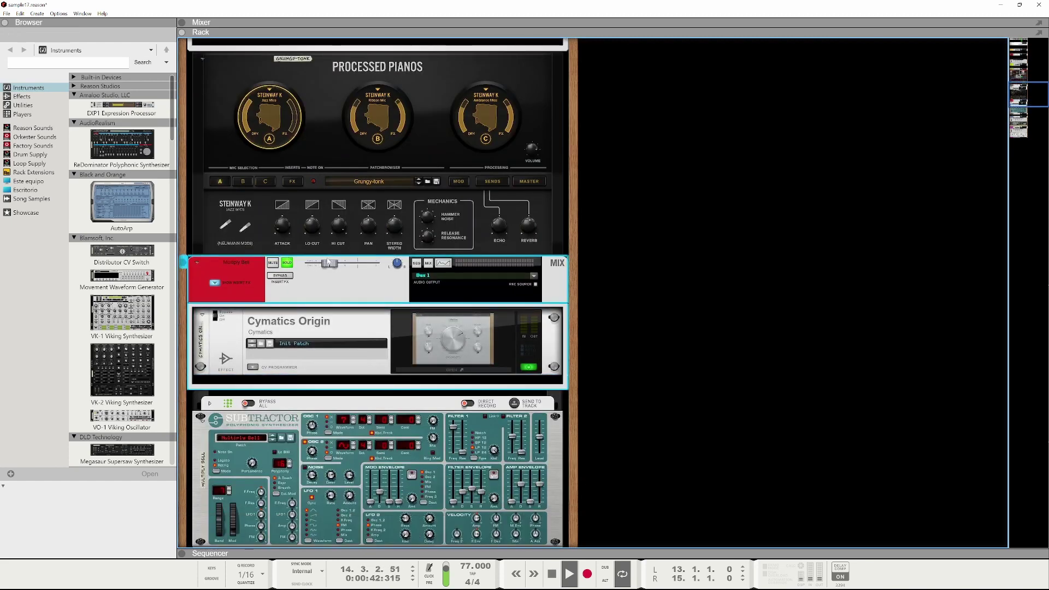
left_click_drag(332, 264, 341, 264)
scroll(343, 276, "up", 1)
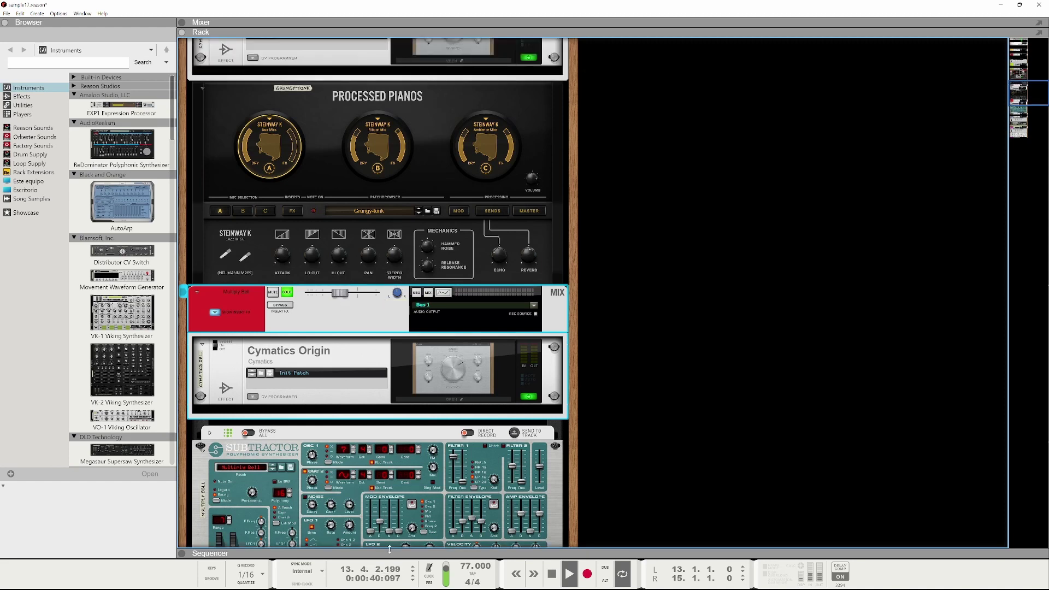
- Select the Multiply Bell Subtractor and try a lower level on its mix channel
left_click_drag(389, 549, 349, 588)
left_click(229, 75)
scroll(351, 243, "down", 4)
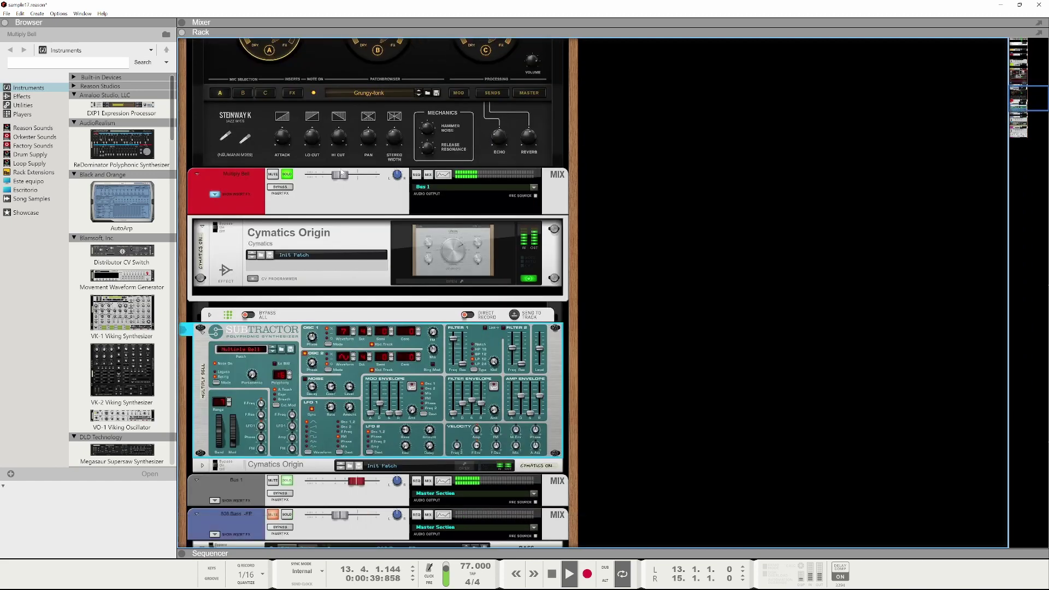
left_click_drag(343, 174, 332, 177)
key("ctrl+z")
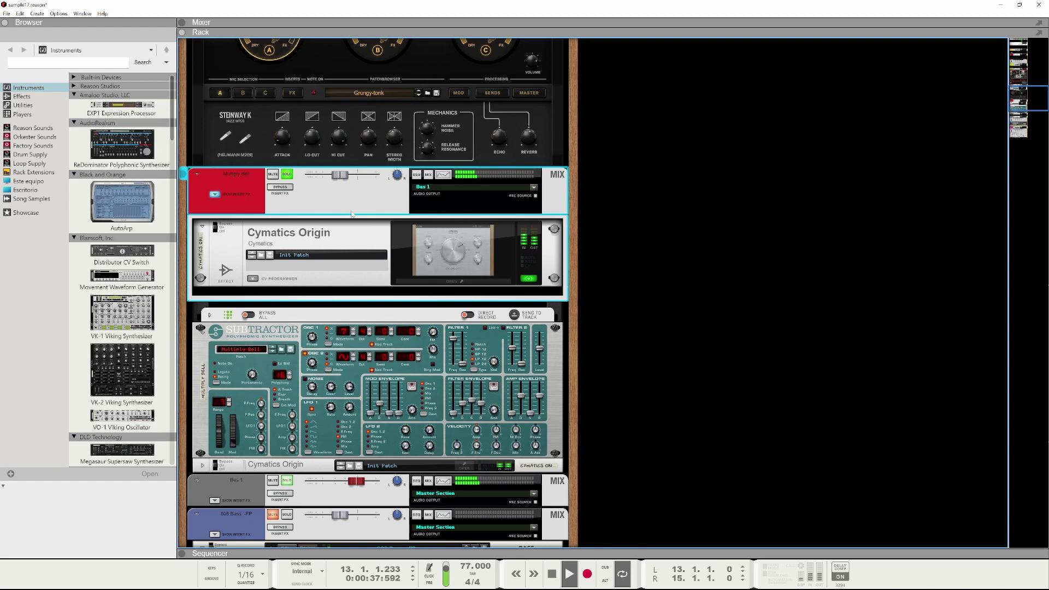
- Fine-tune the Multiply Bell channel to a slightly lower level and reduce the level of the Grungy-tonk channel
scroll(352, 213, "up", 3)
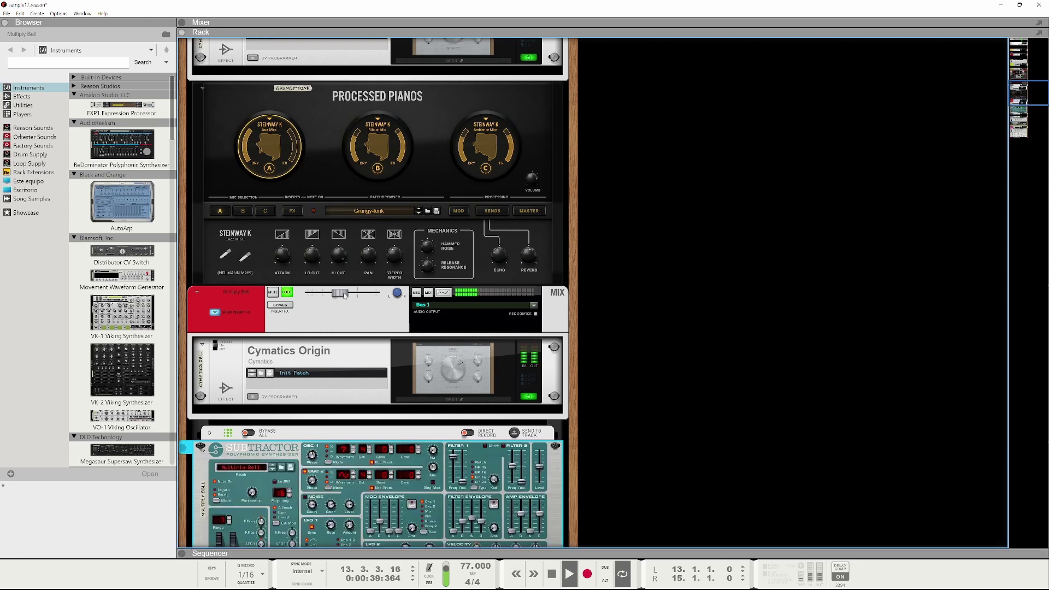
left_click_drag(344, 294, 334, 294)
scroll(328, 329, "up", 2)
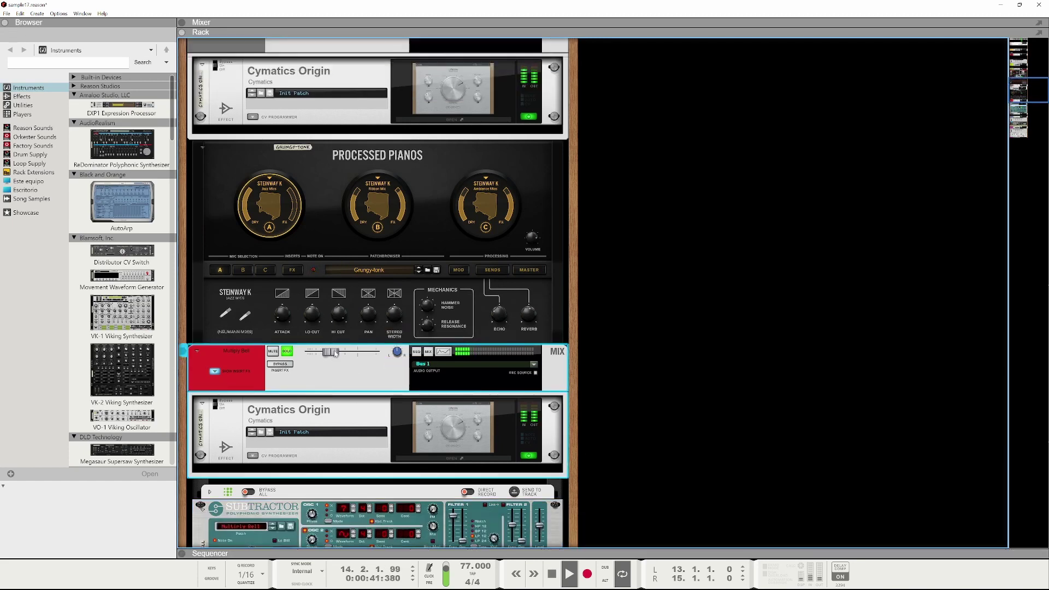
left_click_drag(335, 353, 338, 353)
scroll(335, 295, "up", 3)
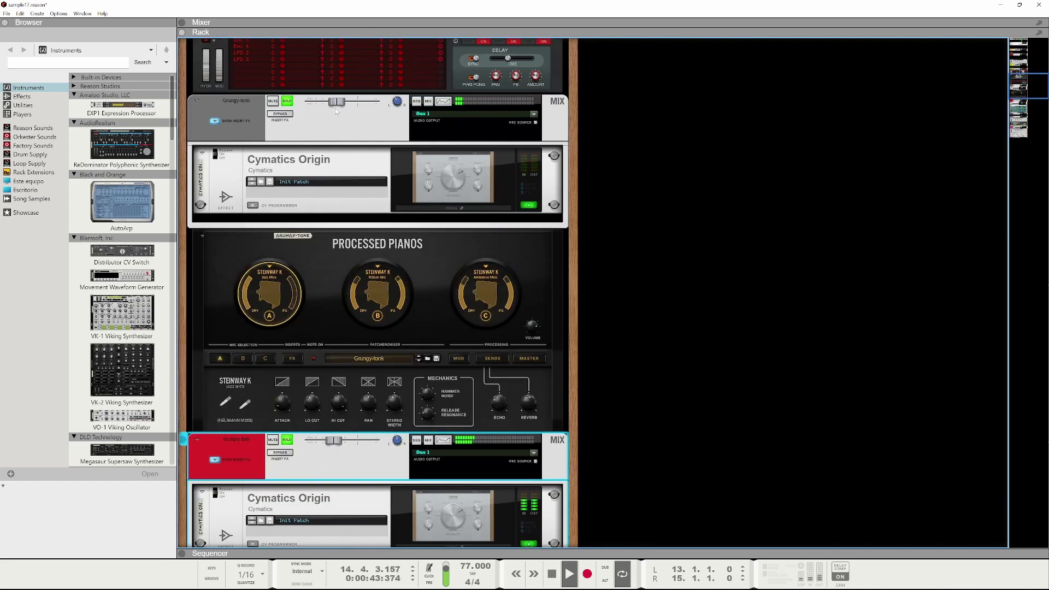
left_click_drag(336, 107, 328, 107)
- Set the Multiply Bell channel's Cymatics Origin to Vinyl 3 noise, slightly higher resample frequency, minimum chorus and less saturation
left_click(422, 495)
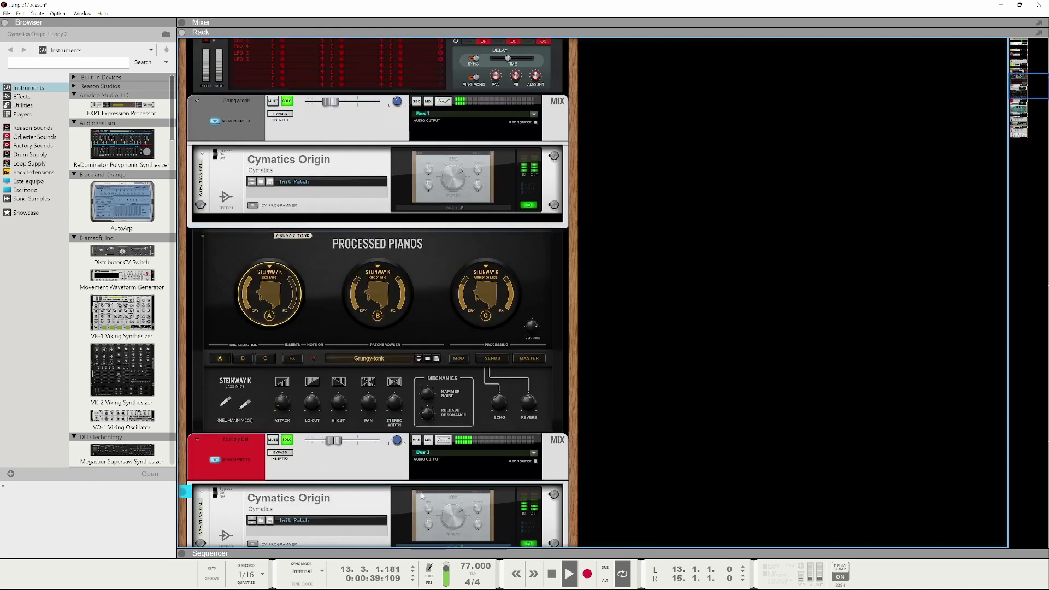
double_click(421, 496)
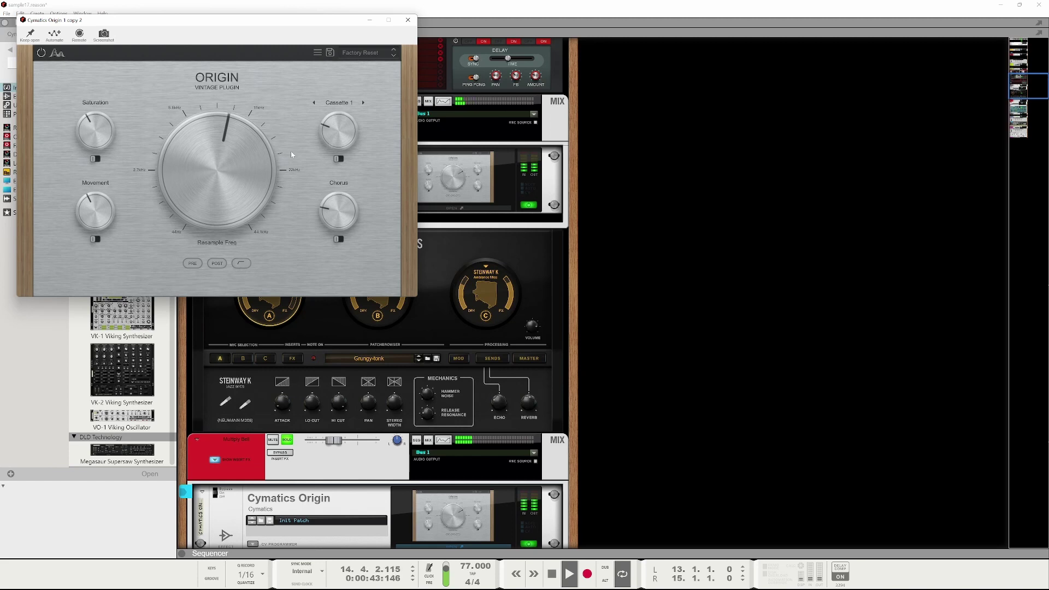
left_click(337, 103)
left_click(346, 203)
mouse_move(247, 163)
left_mouse_down()
mouse_move(245, 145)
mouse_move(242, 184)
mouse_move(254, 158)
left_mouse_up()
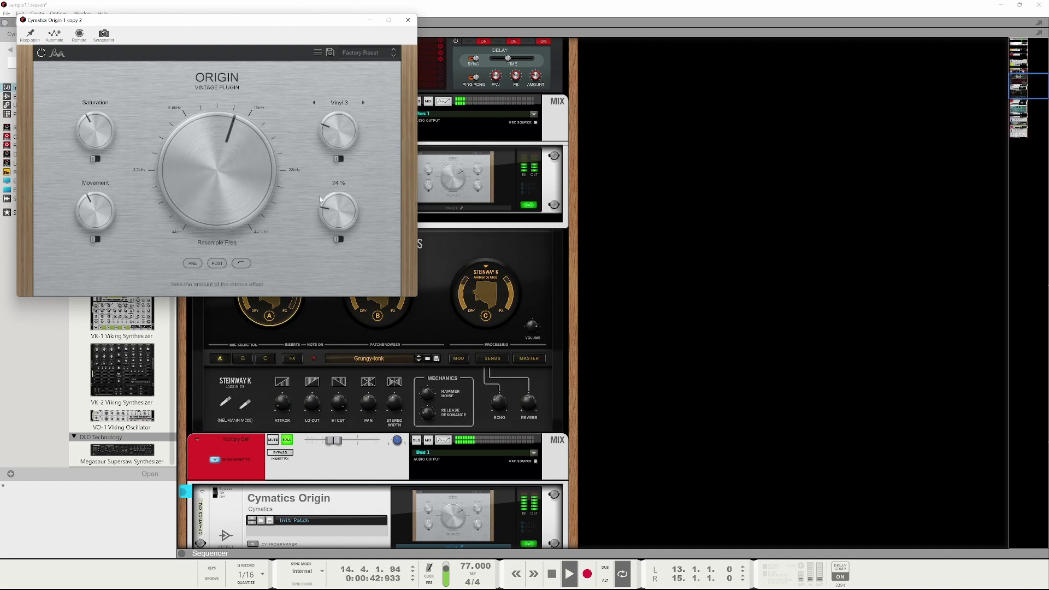
left_click_drag(339, 213, 331, 254)
left_click_drag(94, 138, 95, 140)
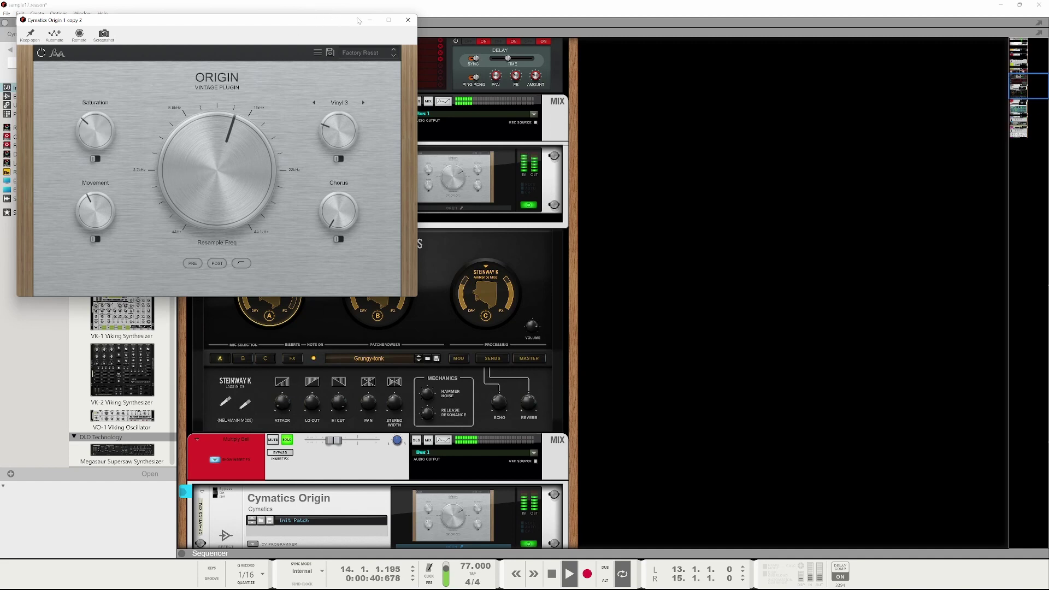
left_click(408, 20)
- Examine the notes of the Grungy-tonk clip in the sequencer's edit mode and return to the arrangement
scroll(530, 342, "down", 10)
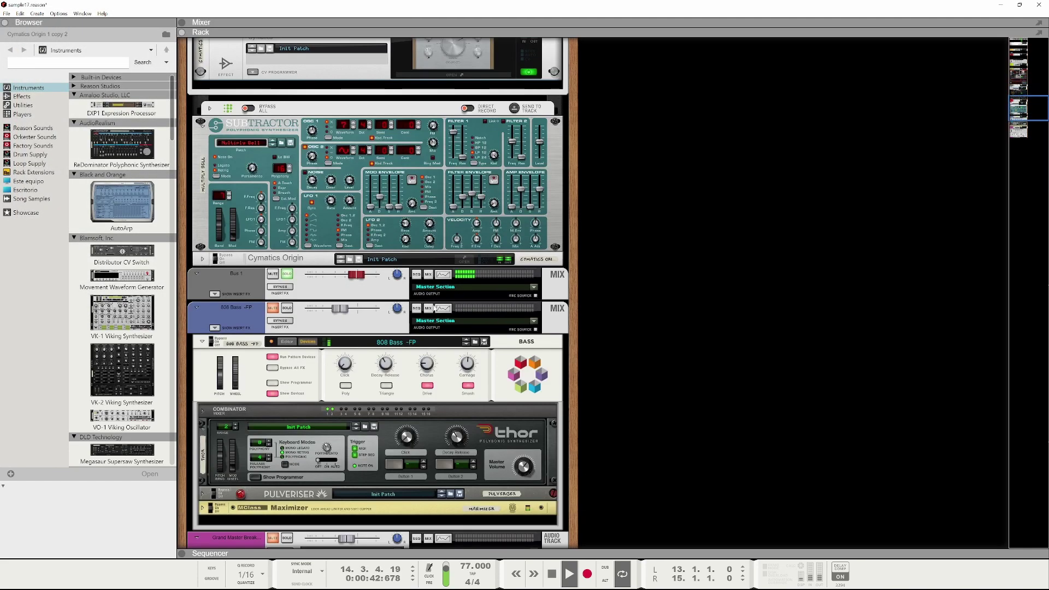
scroll(359, 381, "up", 1)
left_click_drag(377, 554, 421, 91)
scroll(425, 214, "up", 3)
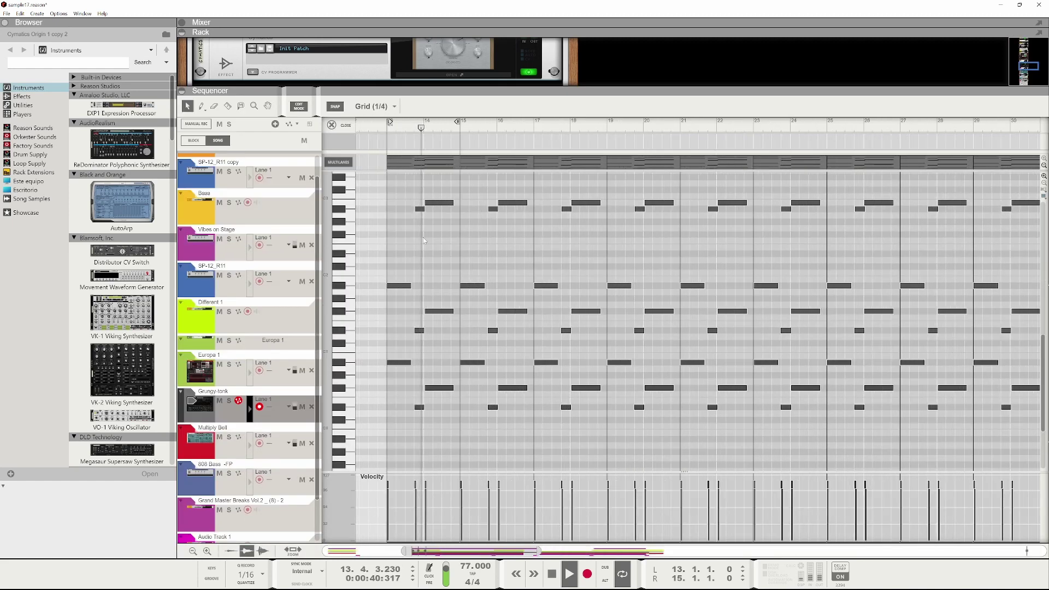
double_click(445, 225)
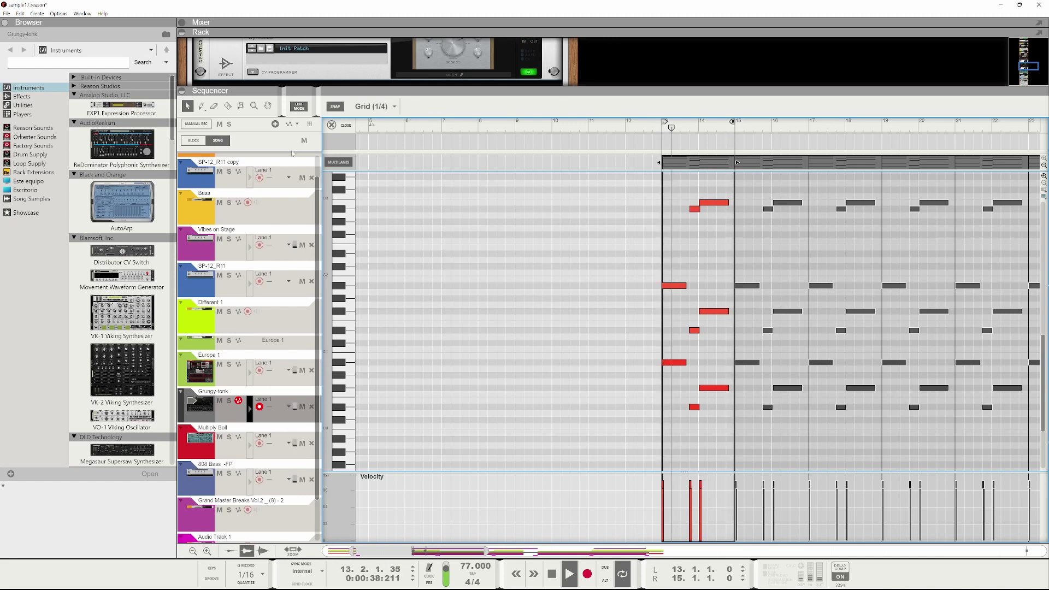
left_click(332, 125)
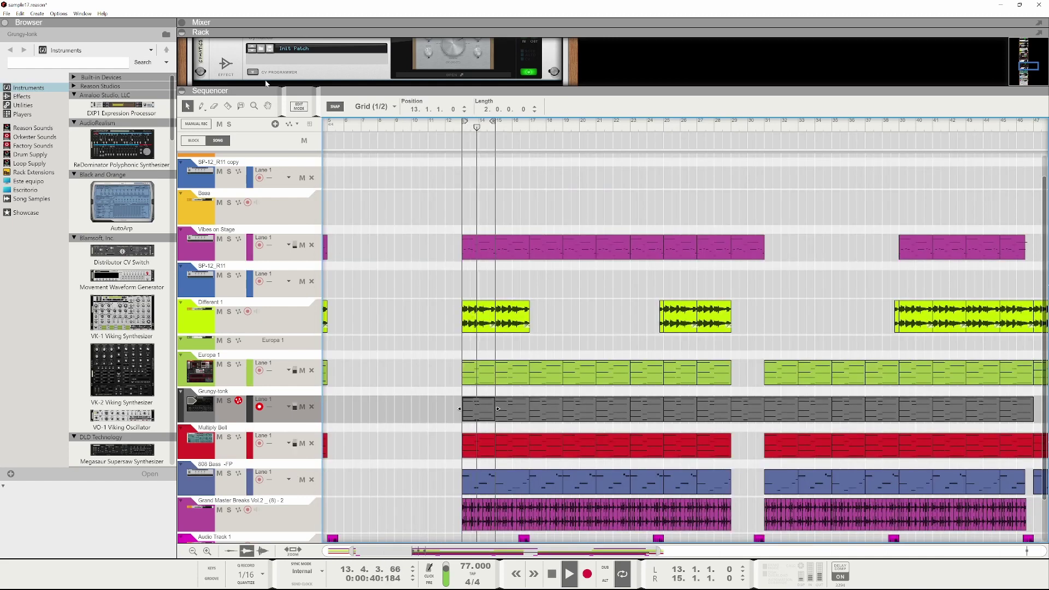
- Go back to the full rack and solo the 808 Bass -FP channel
key("F6")
scroll(363, 376, "down", 4)
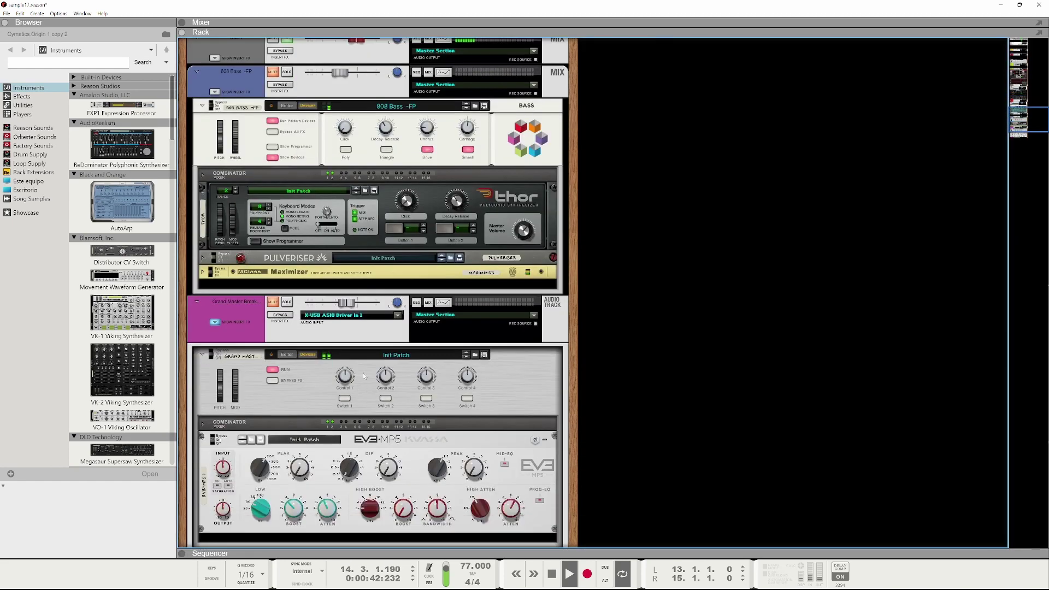
scroll(306, 146, "up", 2)
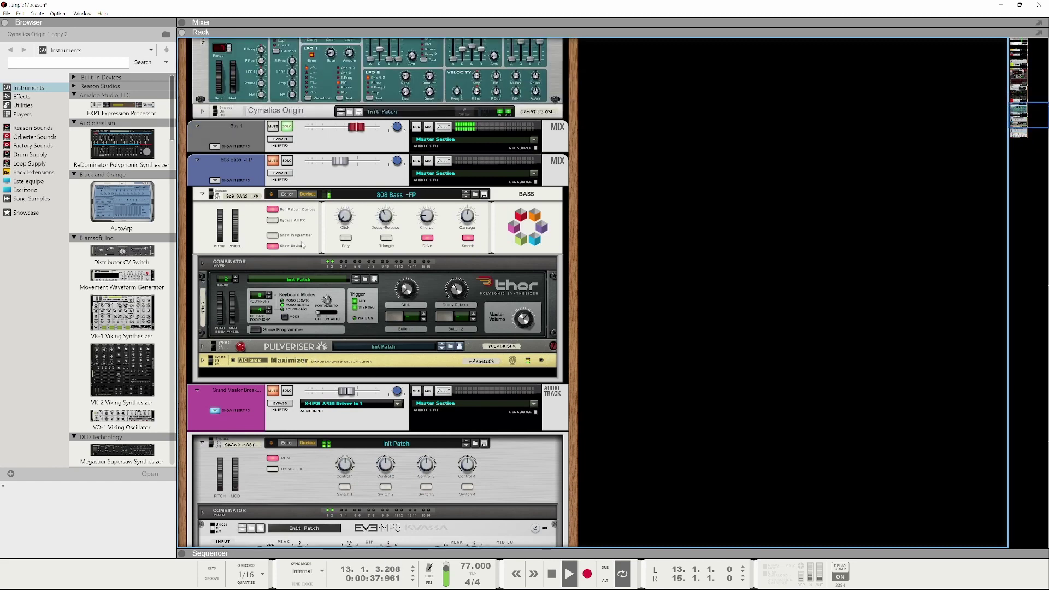
scroll(288, 160, "up", 1)
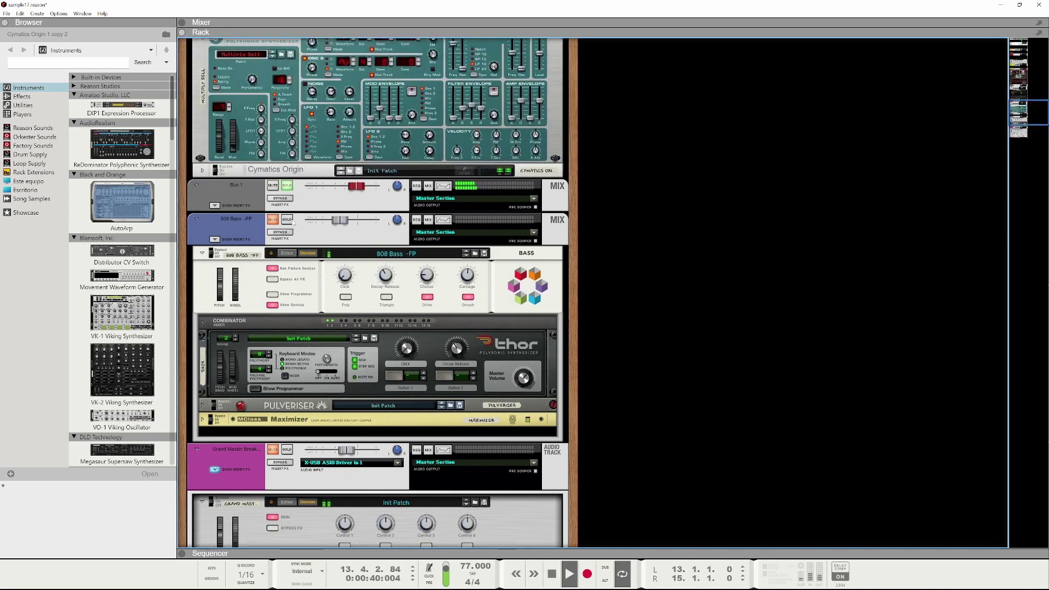
left_click(288, 220)
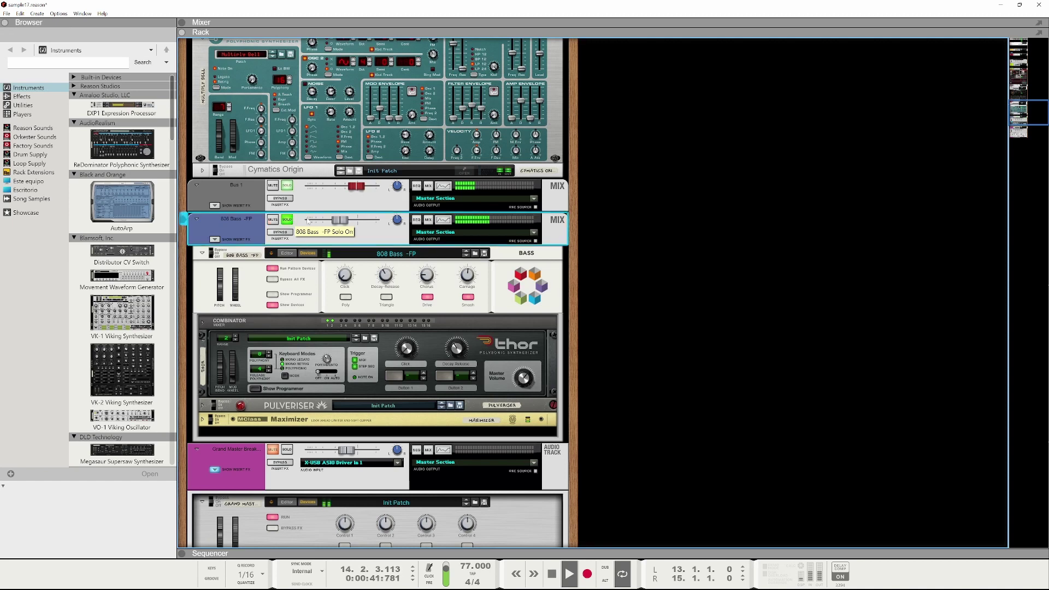
- Show the Europa 1 channel's insert effects and add the Noise Engineering Ruina distortion there
scroll(335, 346, "up", 6)
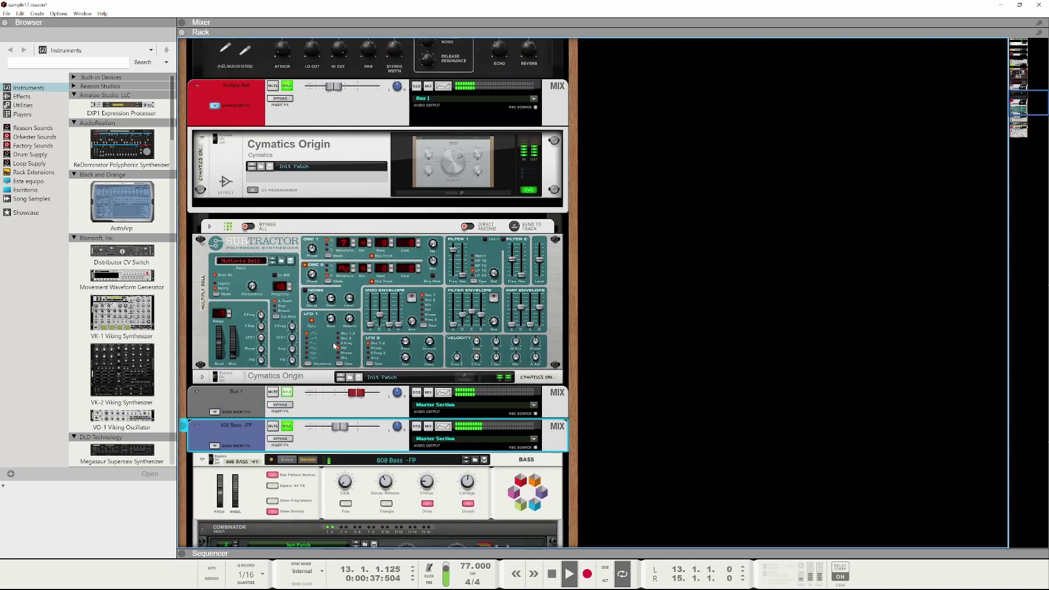
scroll(334, 345, "down", 3)
scroll(302, 364, "up", 10)
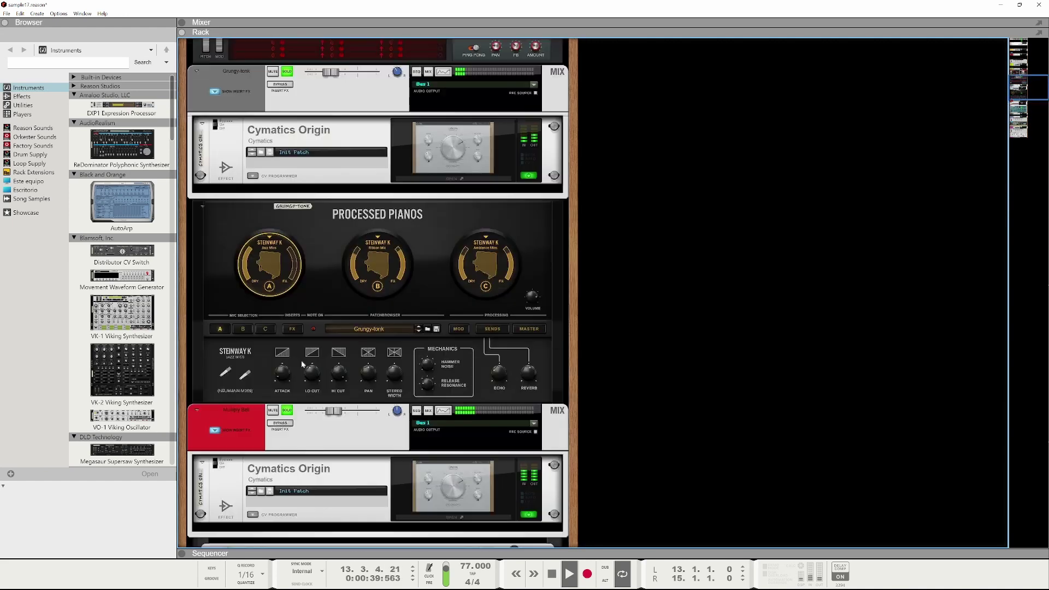
scroll(302, 364, "up", 15)
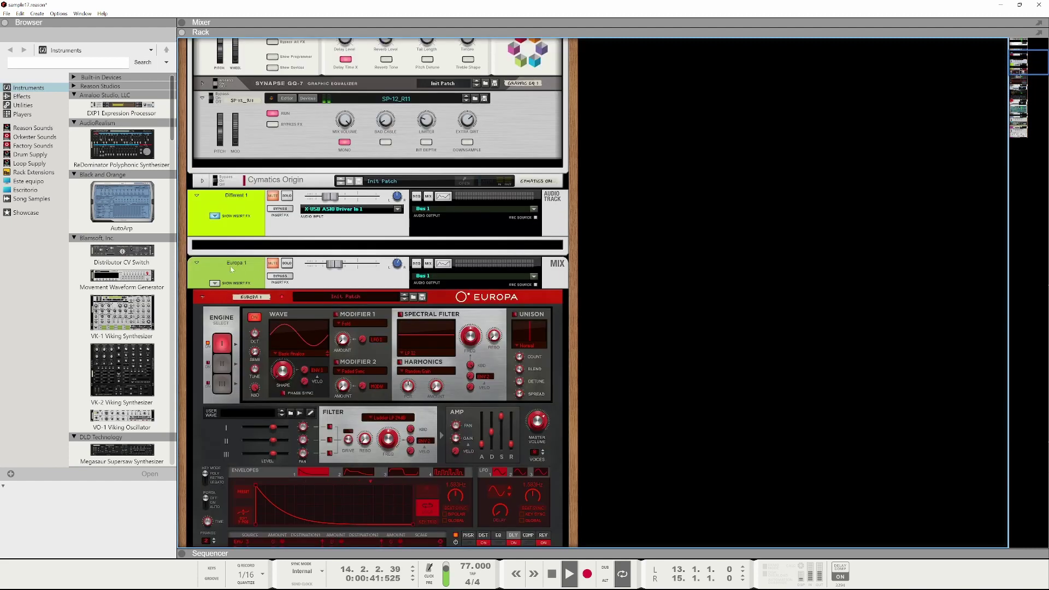
left_click(215, 283)
right_click(254, 313)
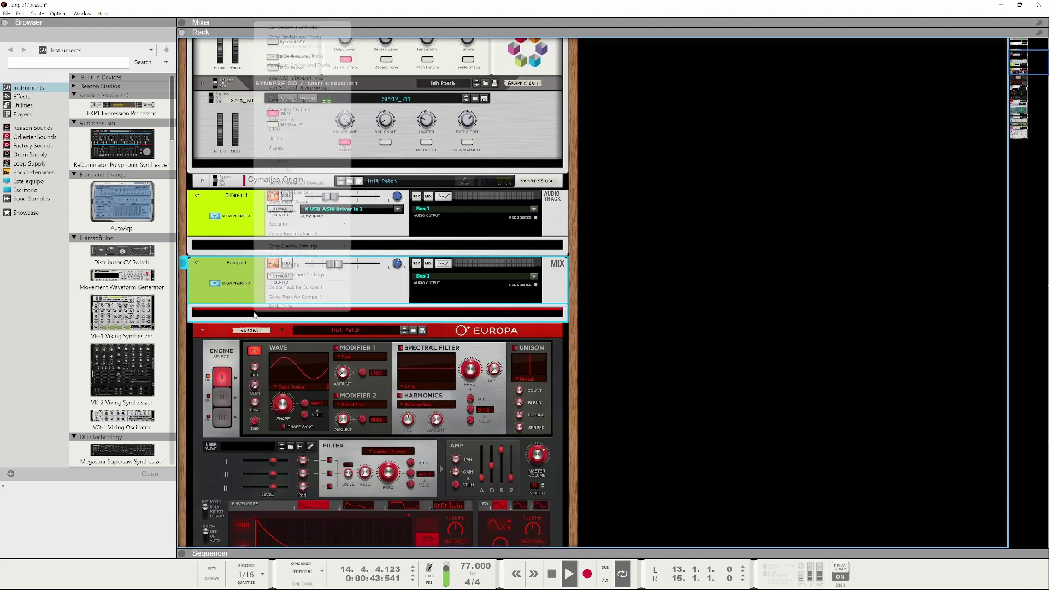
mouse_move(334, 130)
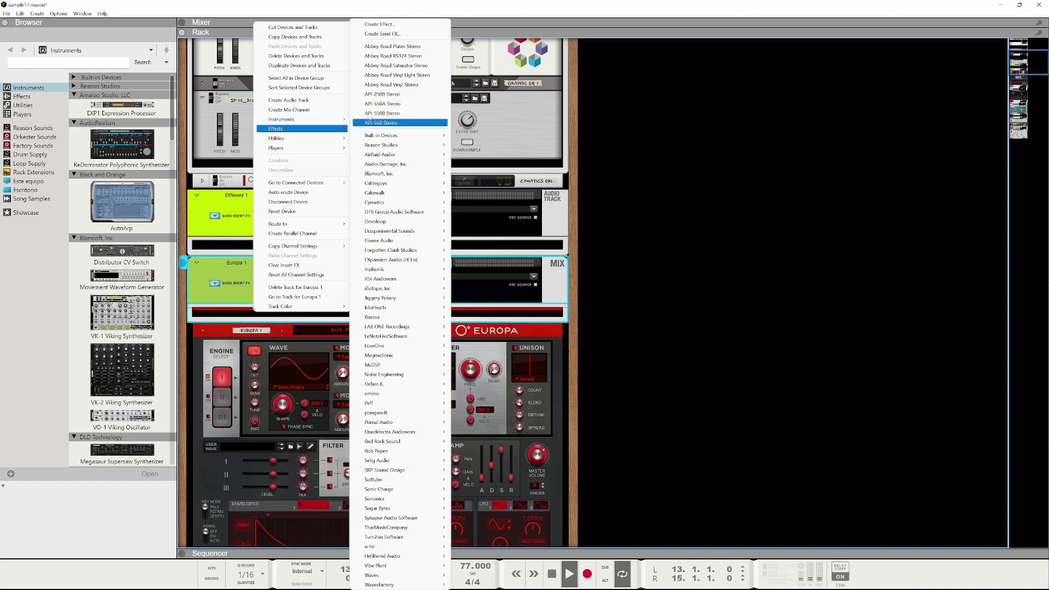
mouse_move(415, 288)
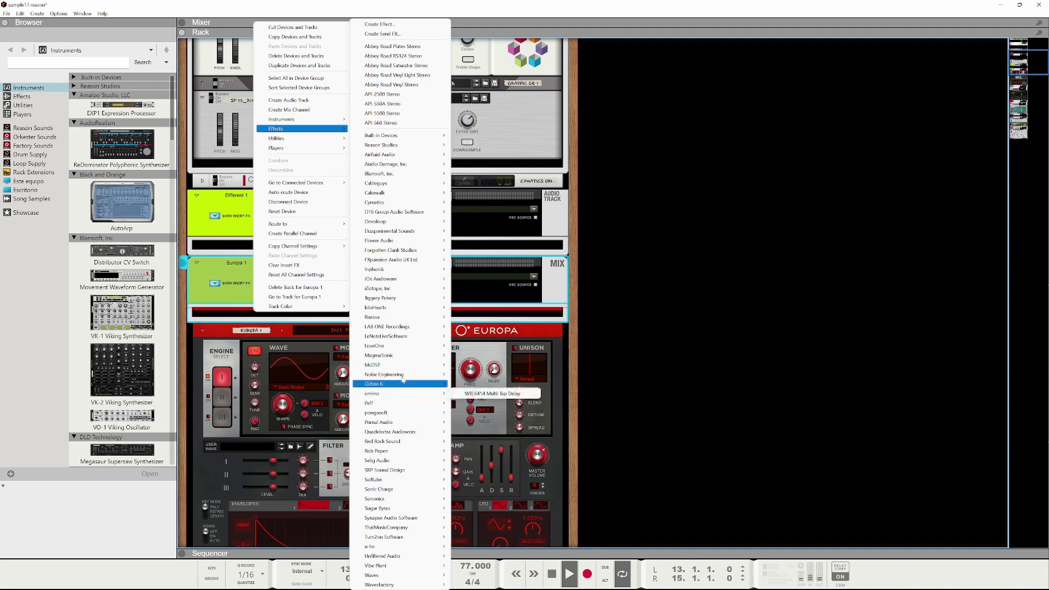
mouse_move(405, 376)
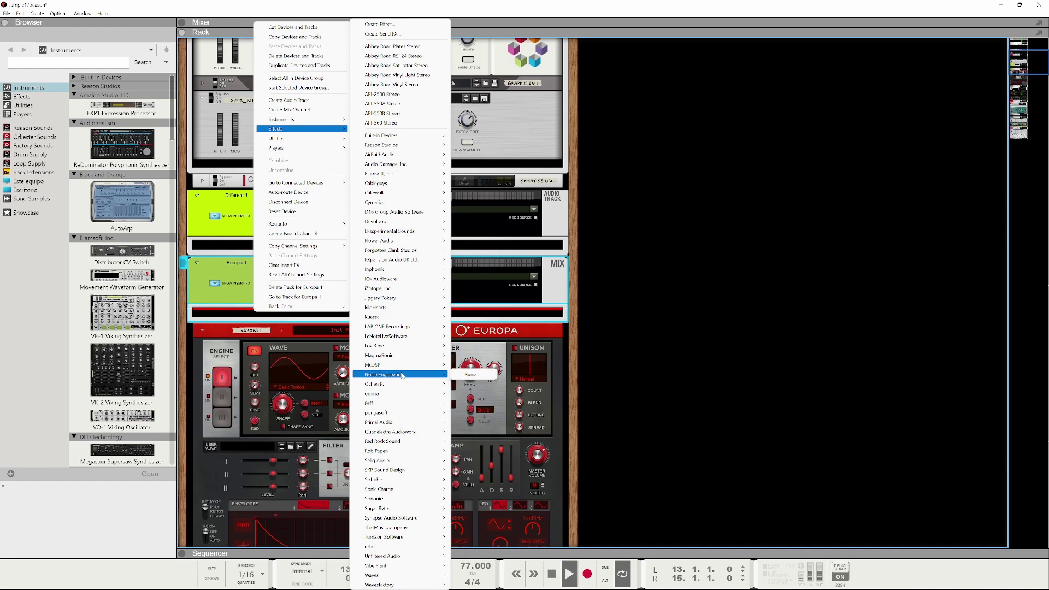
left_click(470, 375)
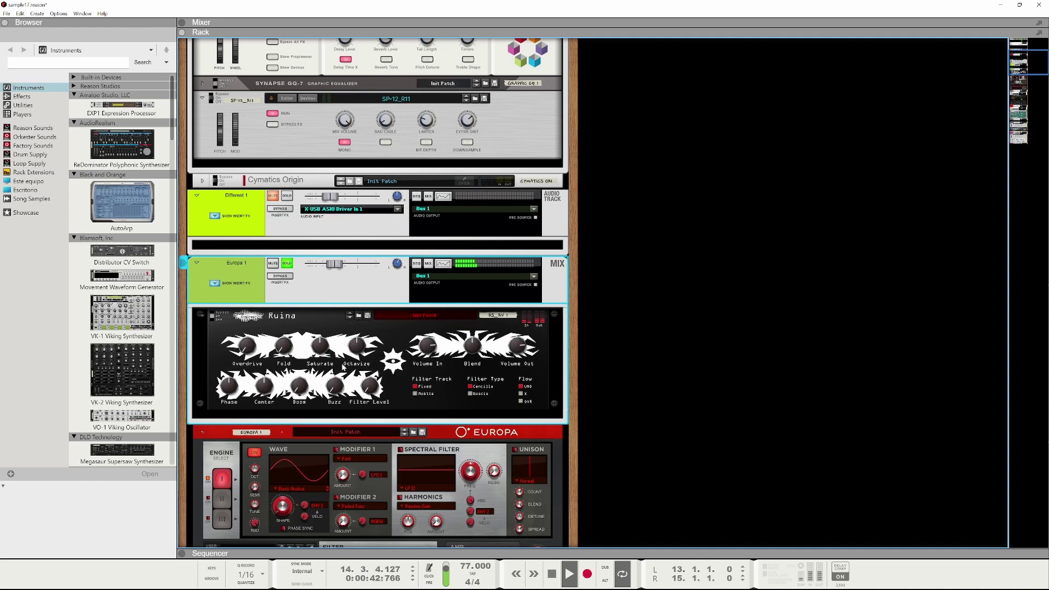
- Set Ruina's Blend to about 10% and its Octavize to 0% on the Europa 1 channel
left_click(473, 346)
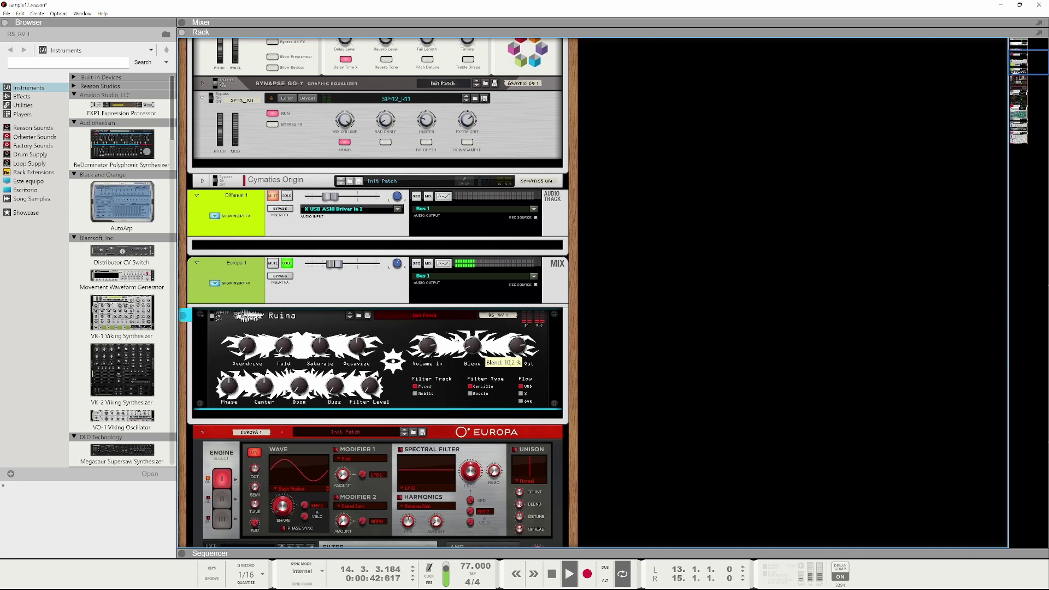
mouse_move(515, 339)
mouse_move(325, 348)
left_click_drag(325, 348, 364, 418)
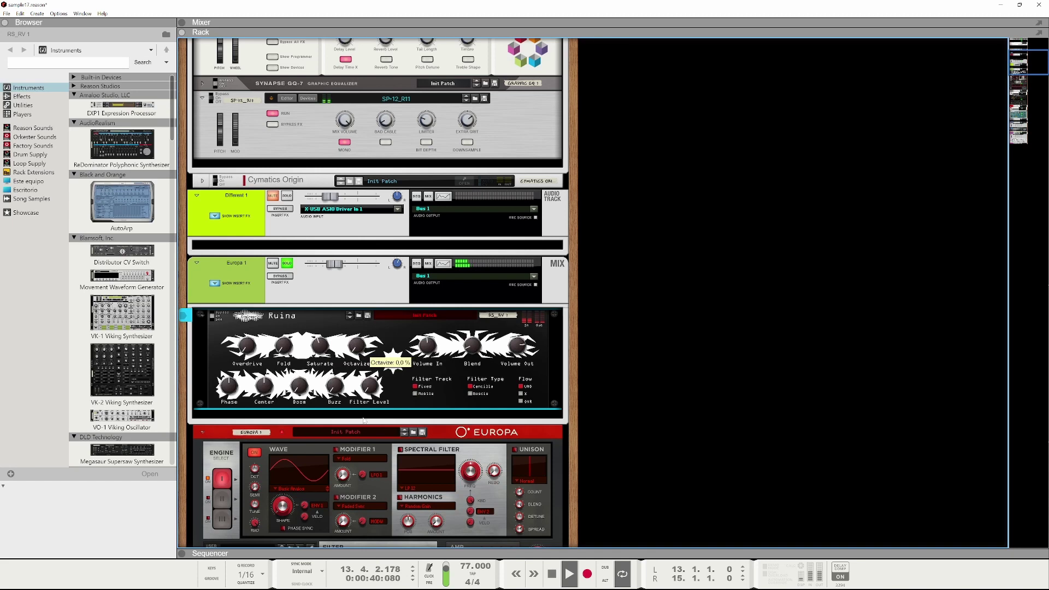
- Unsolo the Grungy-tonk, Multiply Bell and 808 Bass -FP channels, leaving only Europa 1 soloed among them
scroll(306, 290, "down", 10)
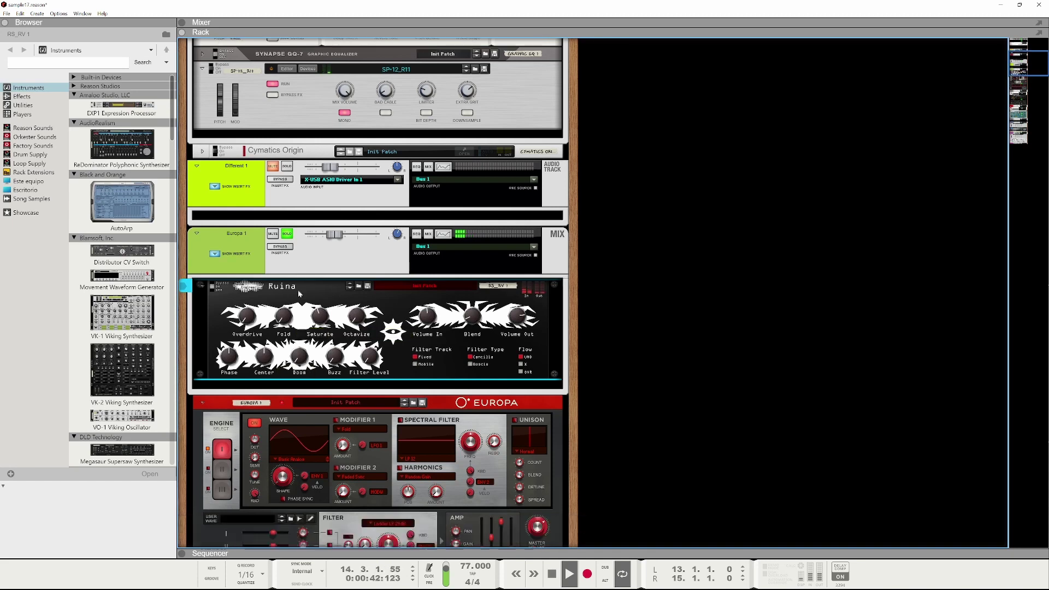
left_click(290, 412)
scroll(286, 459, "down", 7)
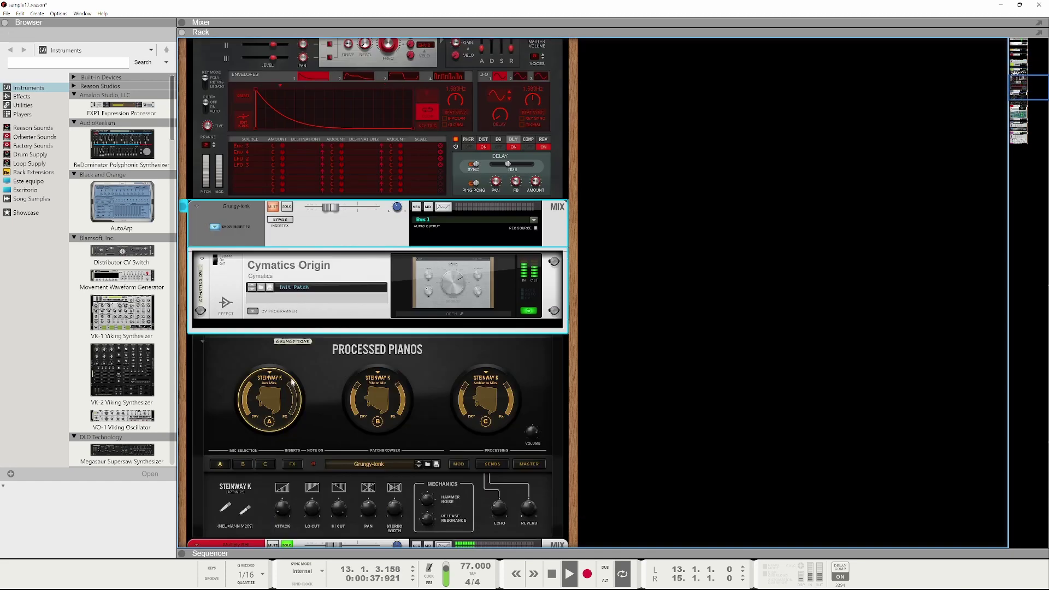
left_click(286, 459)
scroll(286, 458, "down", 5)
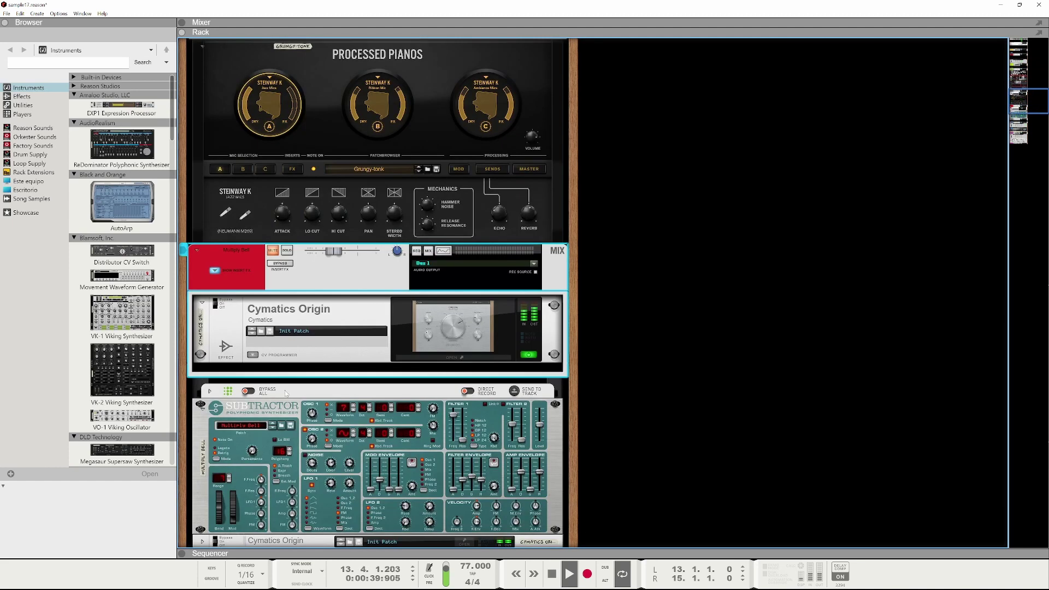
scroll(285, 394, "down", 4)
left_click(284, 447)
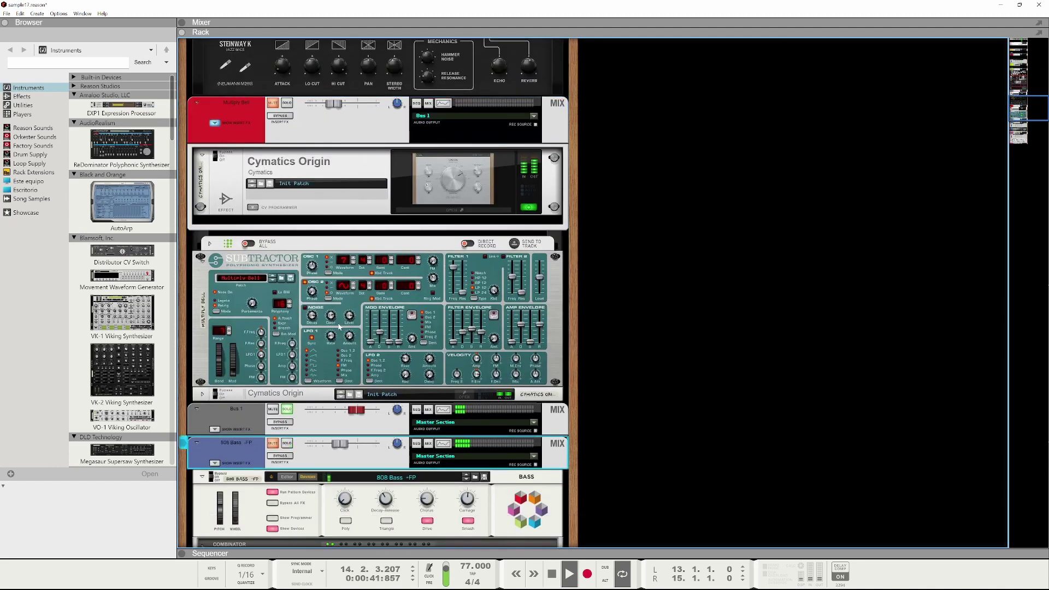
scroll(337, 318, "up", 18)
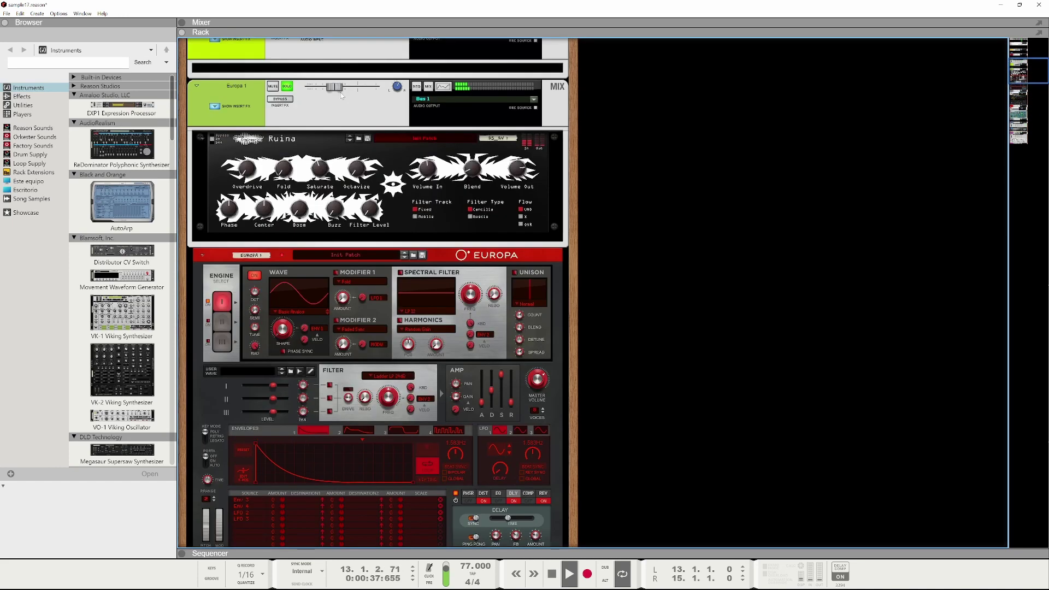
- Raise the Europa 1 channel level slightly and adjust Ruina's Volume Out, Fold and Blend
left_click_drag(335, 87, 343, 88)
left_click(517, 165)
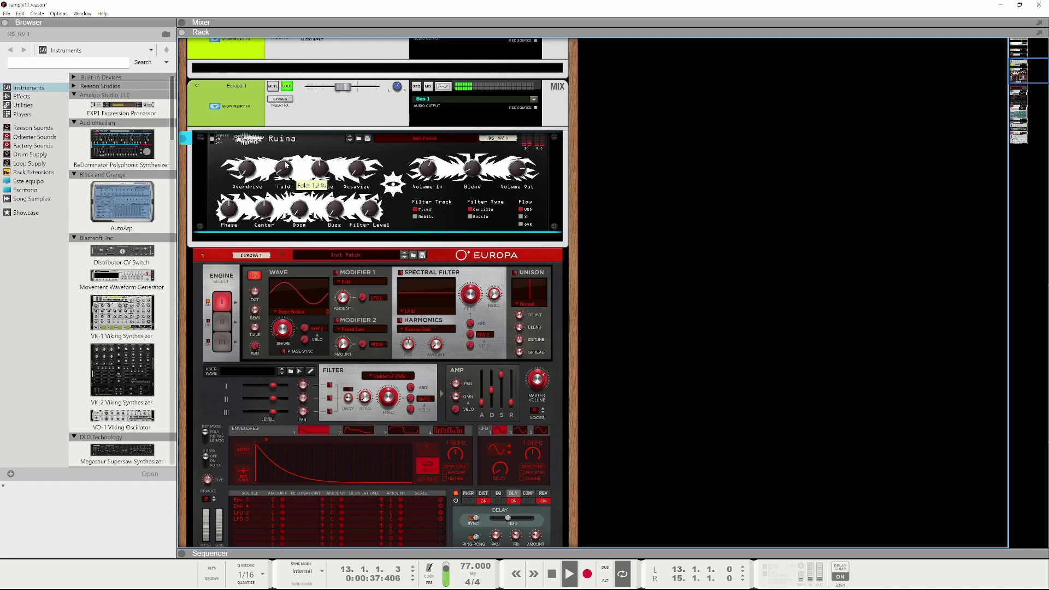
left_click_drag(283, 167, 263, 197)
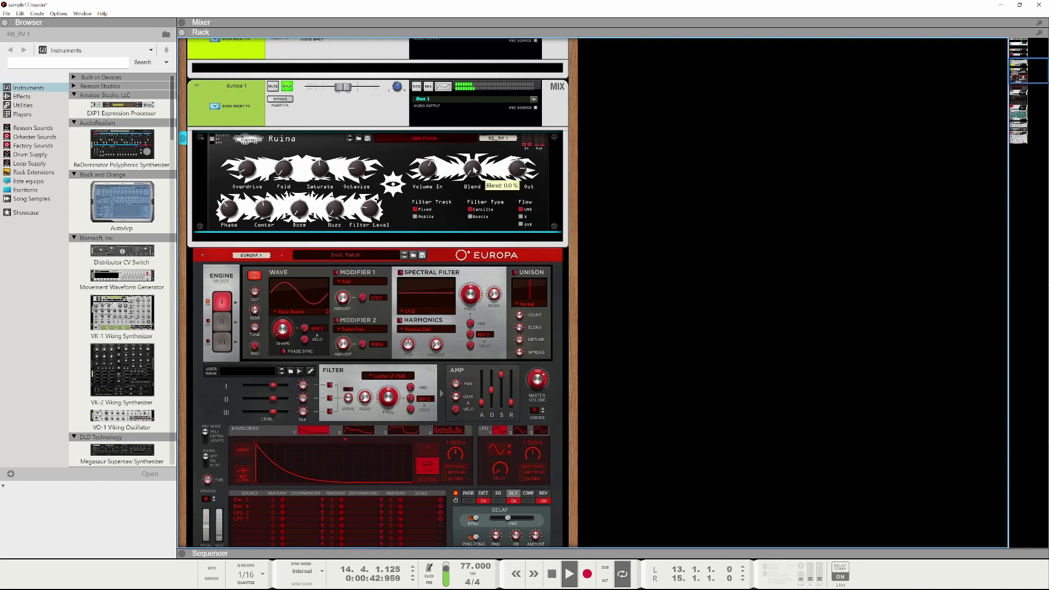
left_click_drag(474, 170, 468, 165)
- Configure Ruina with the second Filter Track and Filter Type options, fine-tune Blend, and set Flow to UNO
left_click(415, 217)
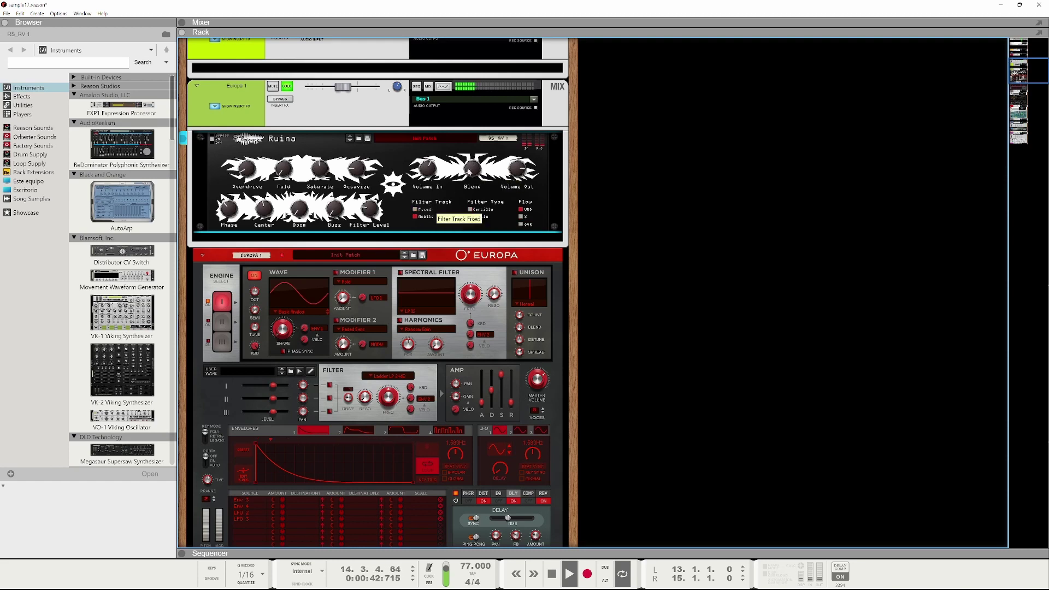
left_click_drag(471, 171, 469, 168)
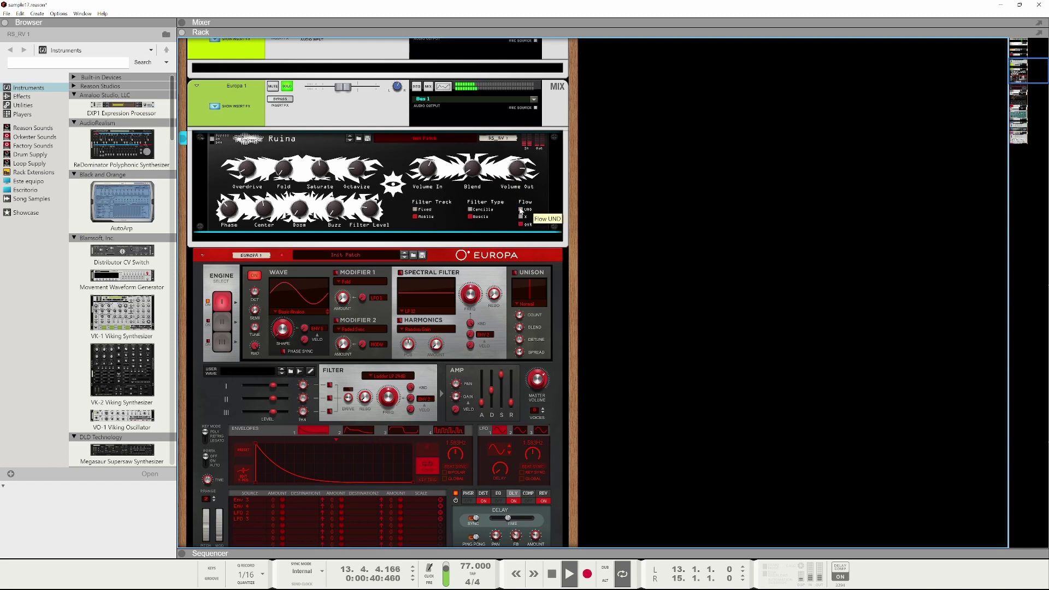
left_click(521, 209)
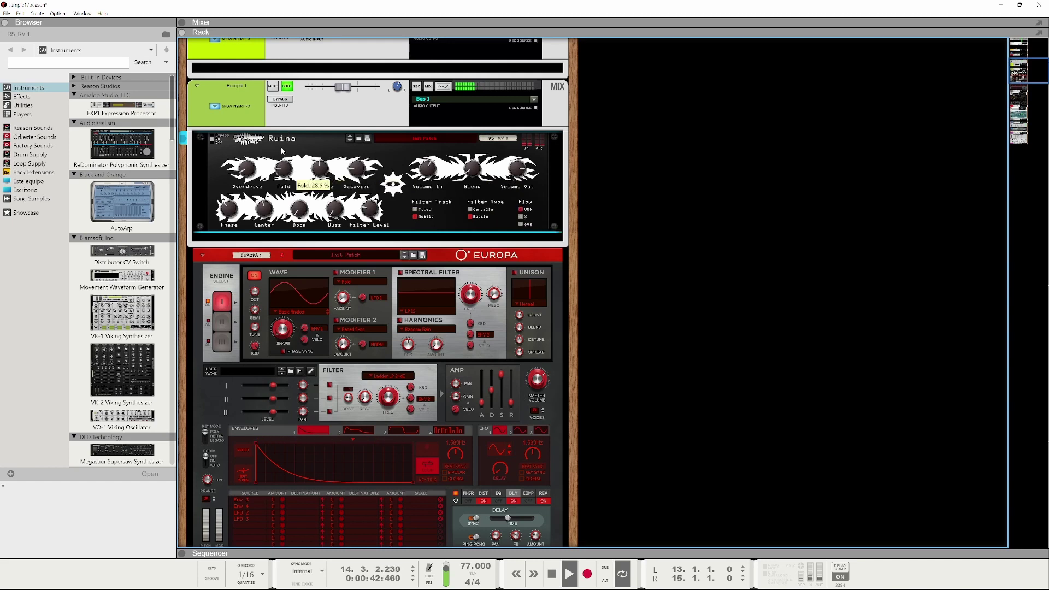
- Adjust Ruina's Overdrive, Filter Level and Volume Out, comparing the sound against the Europa 1 channel's insert effects bypass
mouse_move(247, 169)
left_mouse_down()
mouse_move(252, 141)
mouse_move(254, 165)
left_mouse_up()
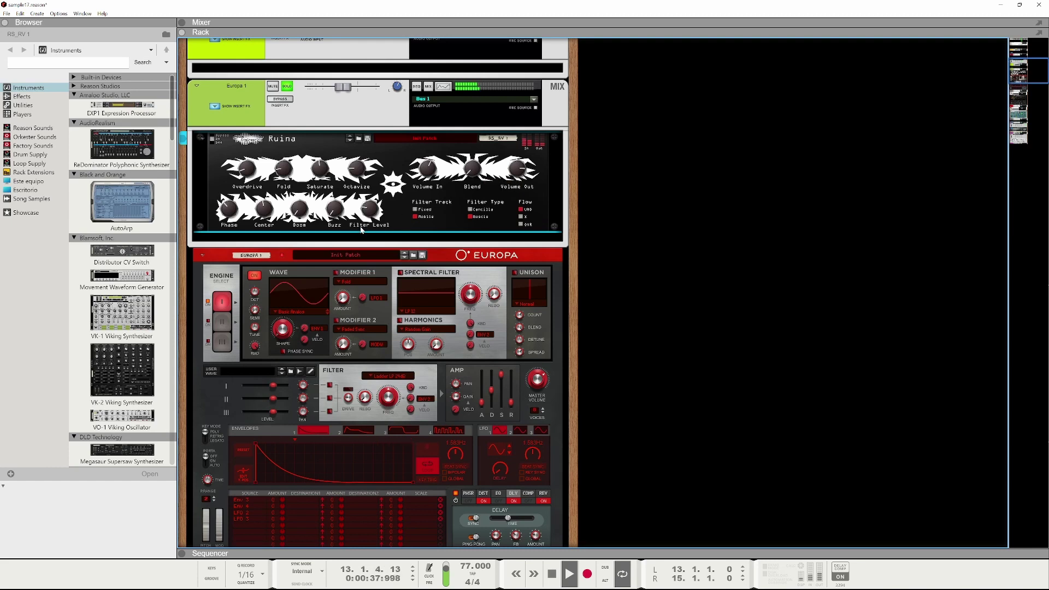
left_click_drag(368, 213, 375, 179)
left_click(277, 94)
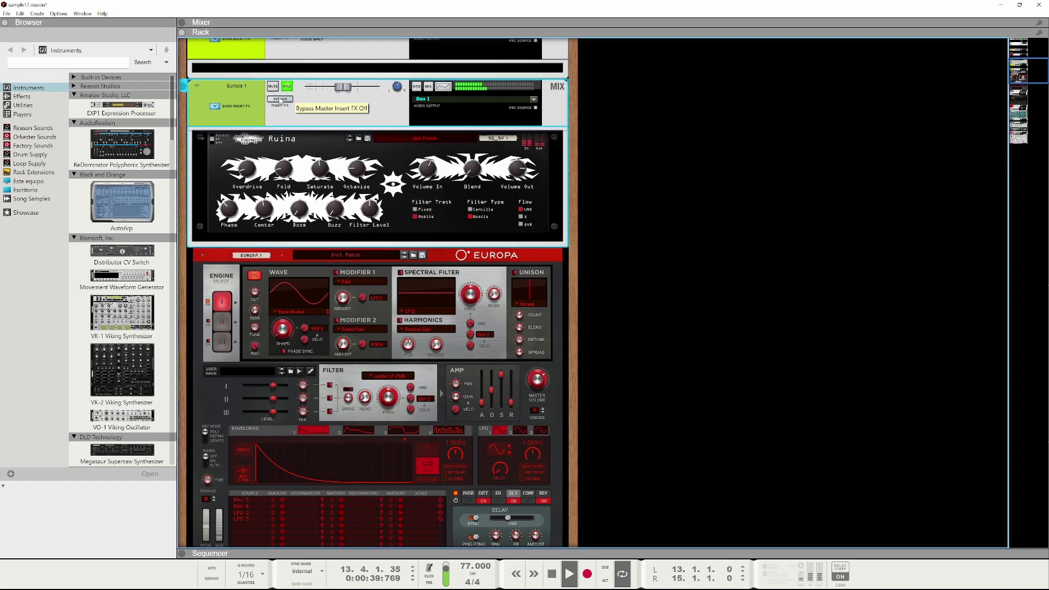
left_click(518, 169)
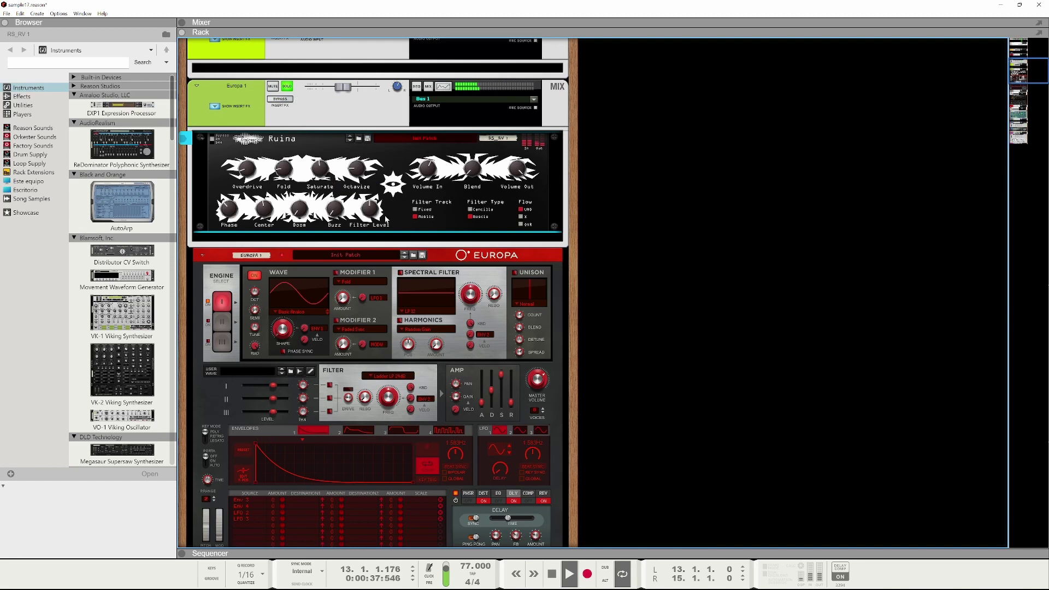
- Add an Audiomatic Retro Transformer below Ruina in the Europa 1 channel's insert effects
right_click(397, 217)
mouse_move(455, 327)
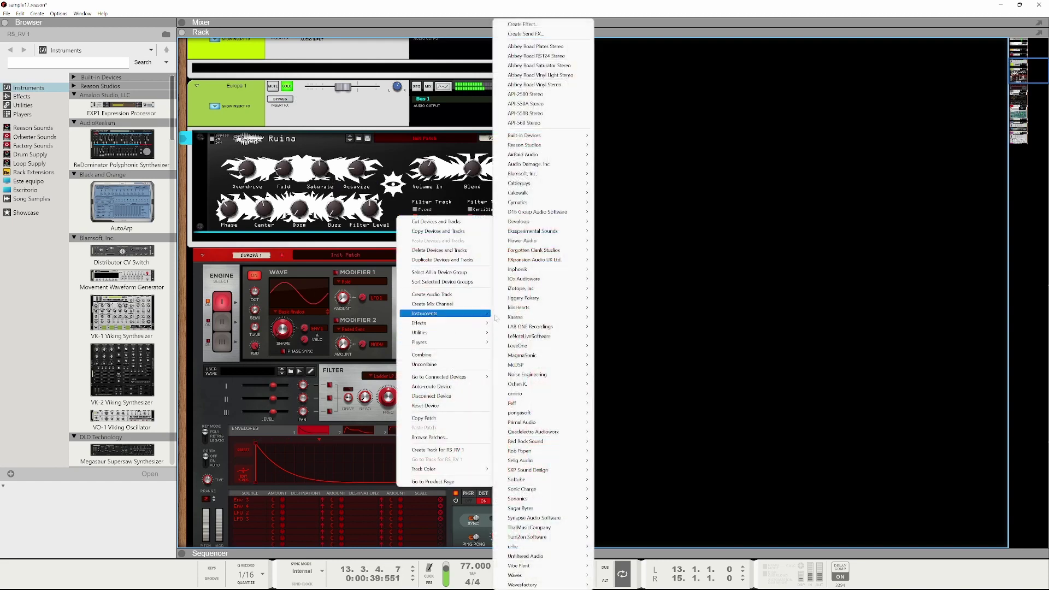
mouse_move(553, 140)
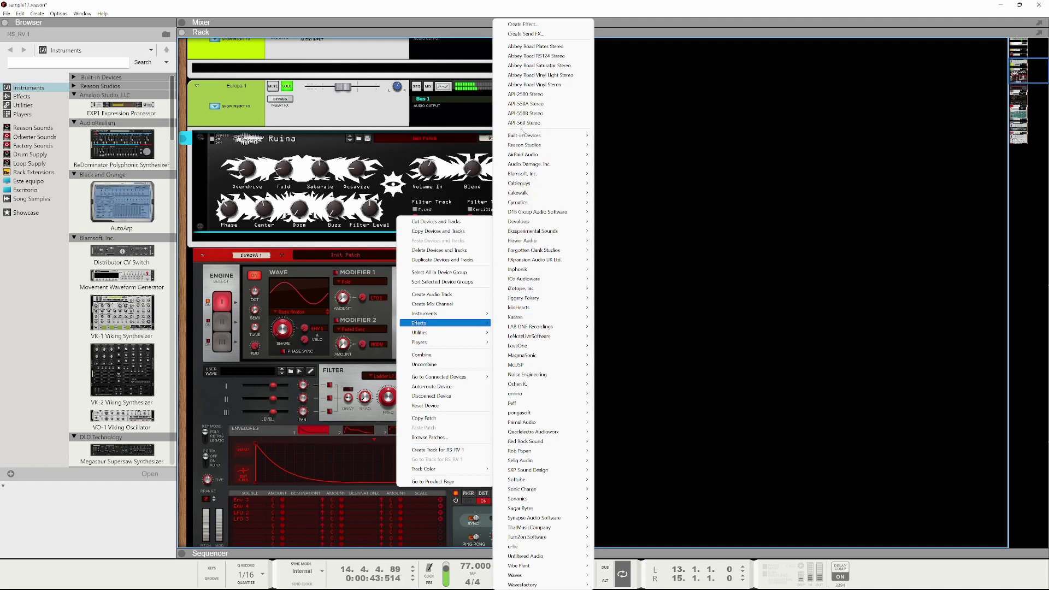
mouse_move(522, 134)
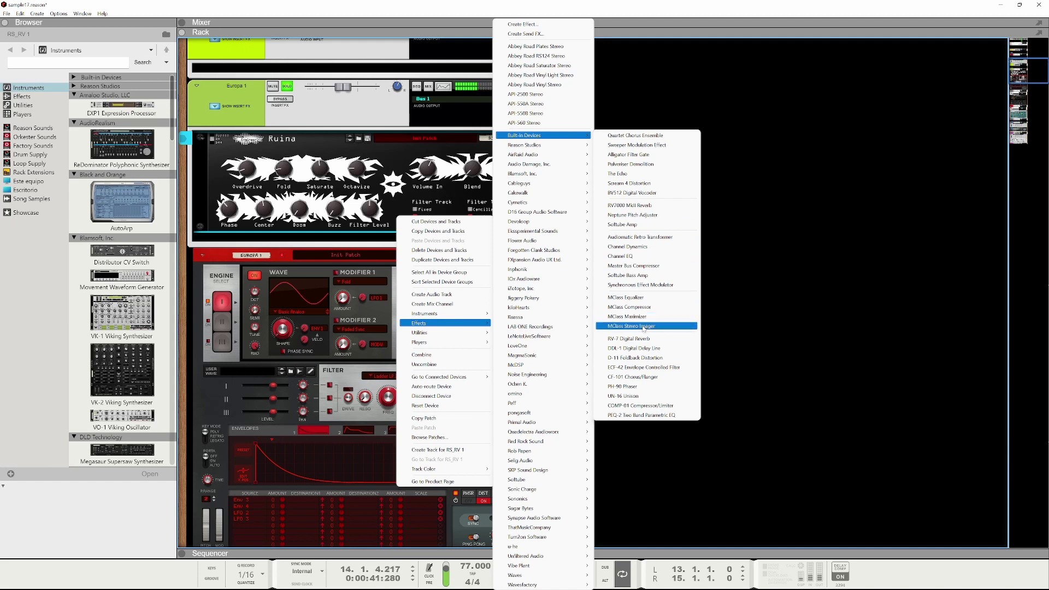
left_click(637, 238)
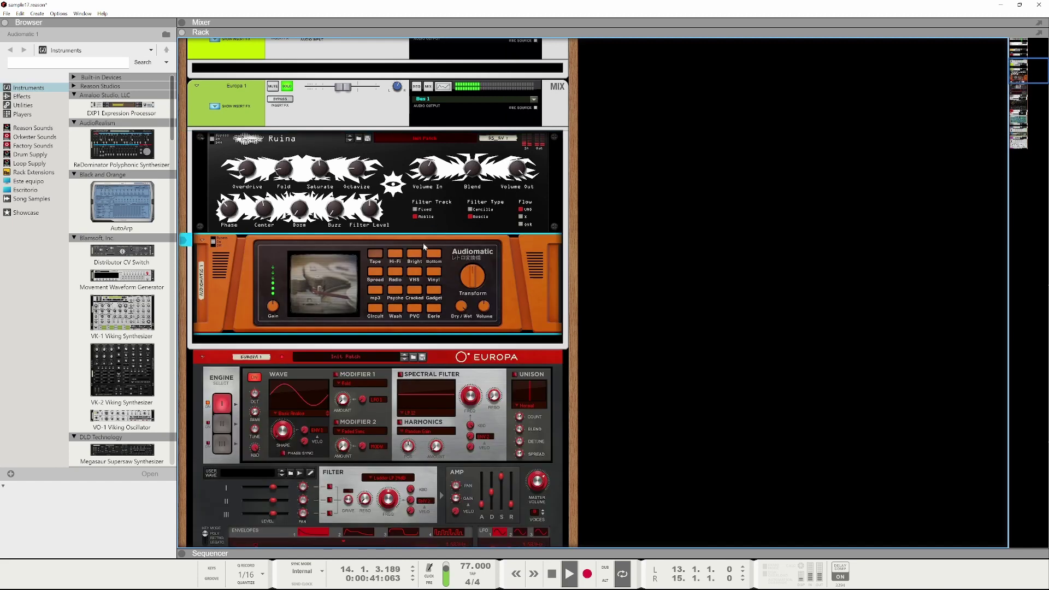
- Choose Audiomatic's VHS preset, adjust its Transform amount and fine-tune Ruina's Blend
left_click(414, 272)
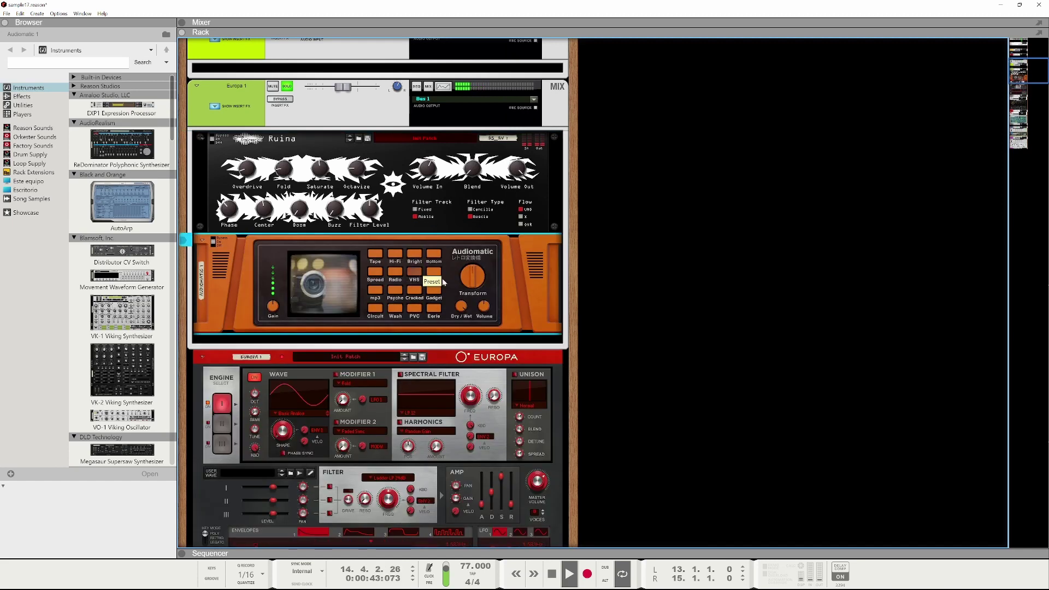
left_click_drag(469, 274, 511, 162)
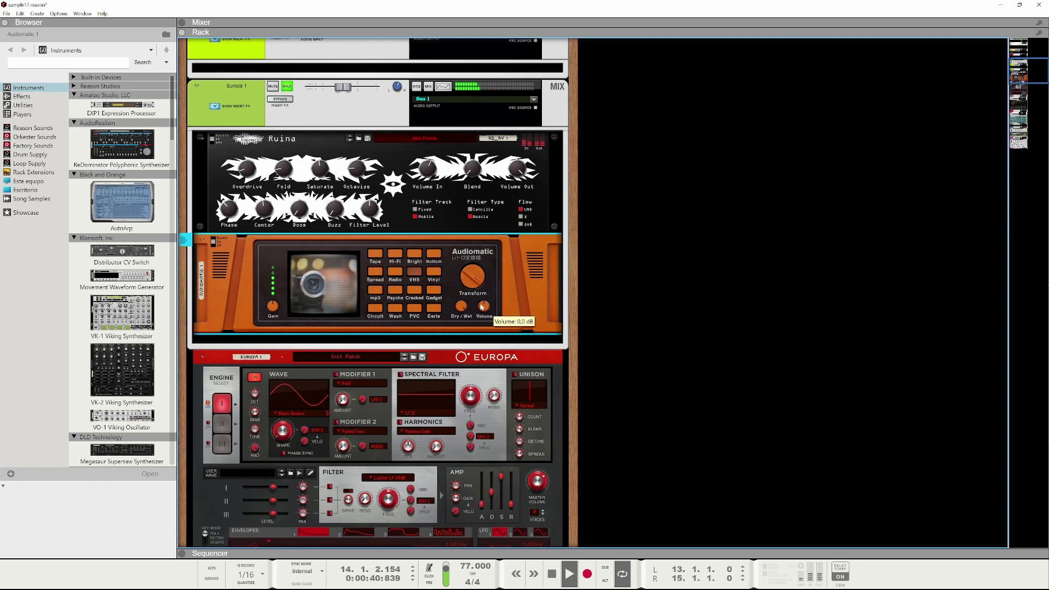
left_click(479, 172)
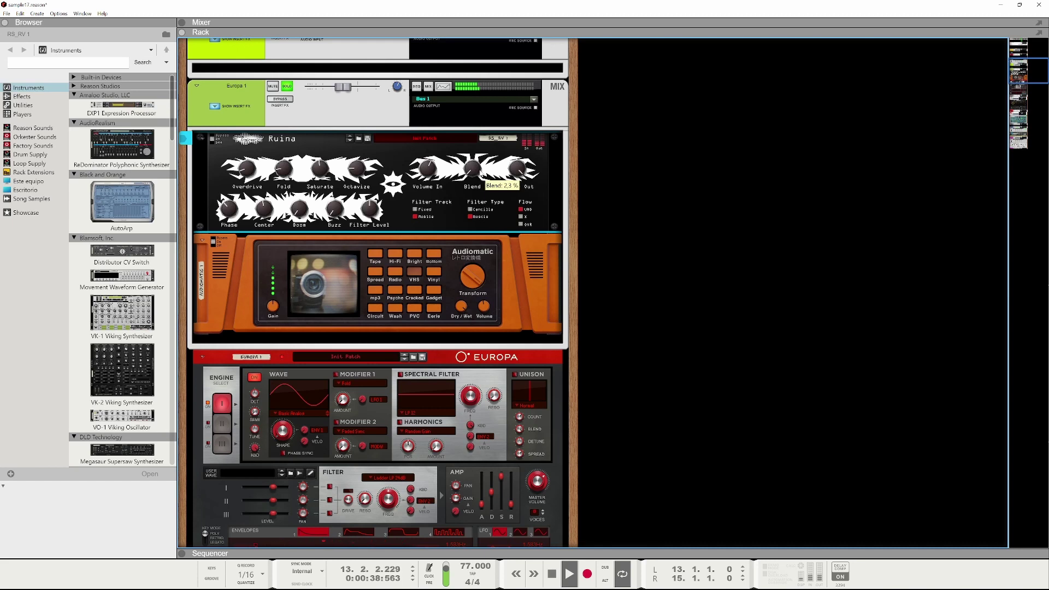
- Solo Grungy-tonk alongside Europa 1 and lower the Europa 1 channel level to about -18 dB
left_click(345, 87)
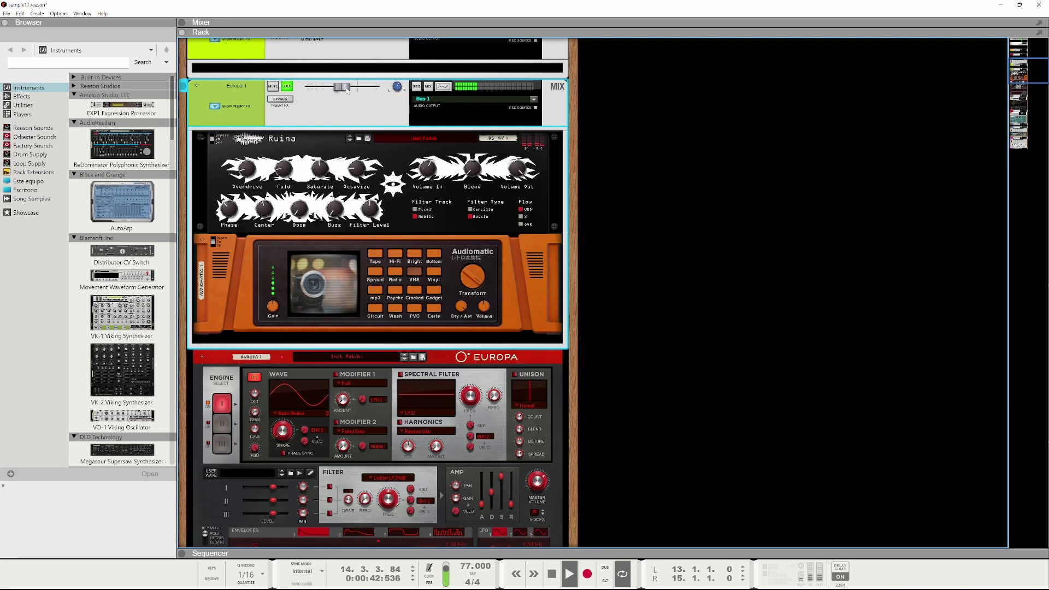
left_click_drag(344, 87, 337, 90)
scroll(356, 348, "down", 10)
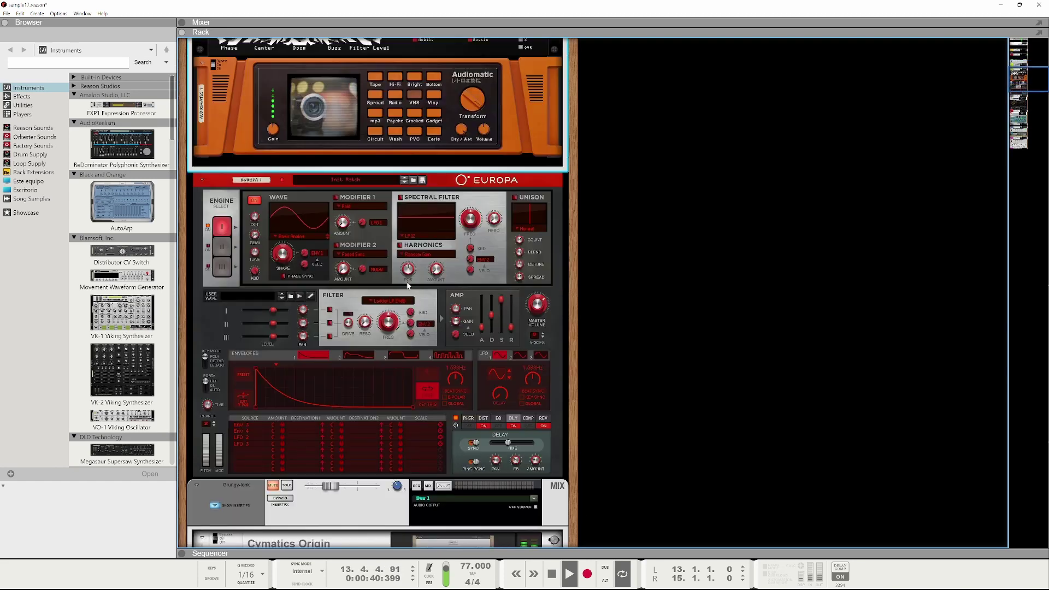
left_click(287, 368)
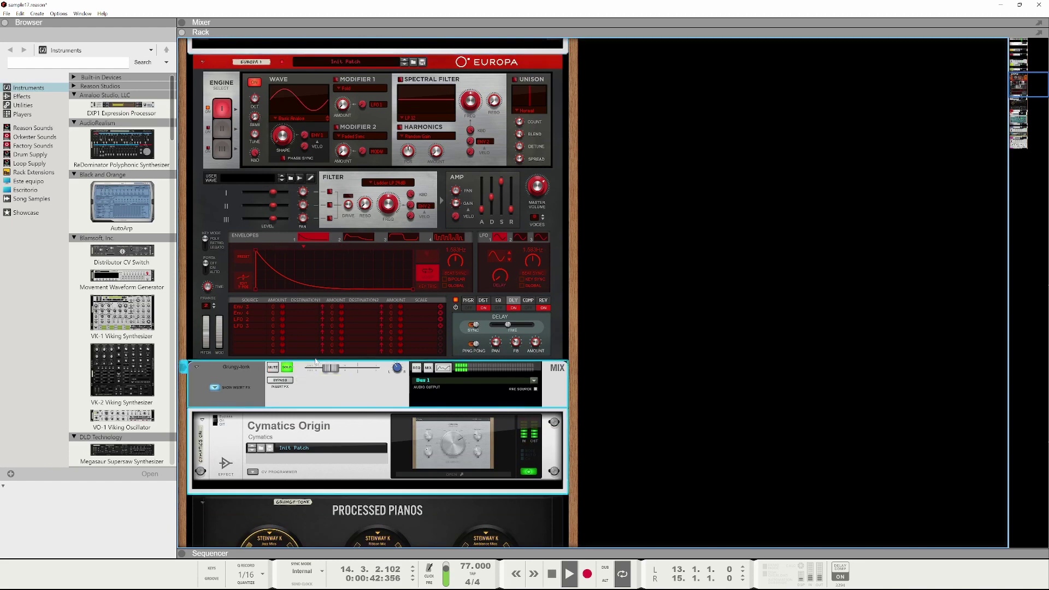
scroll(344, 273, "up", 9)
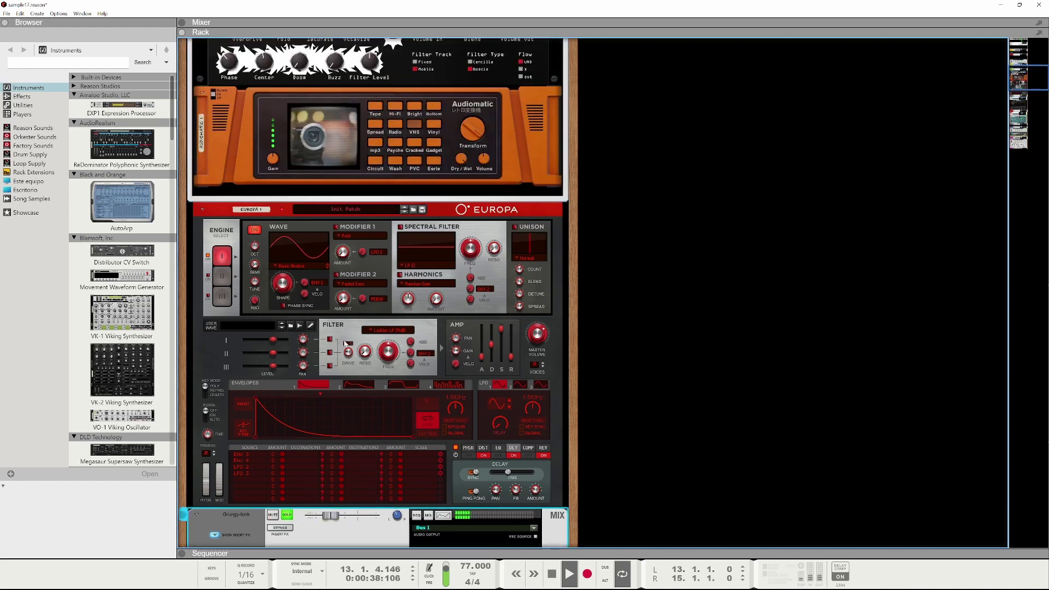
scroll(344, 205, "up", 4)
left_click_drag(336, 180, 332, 182)
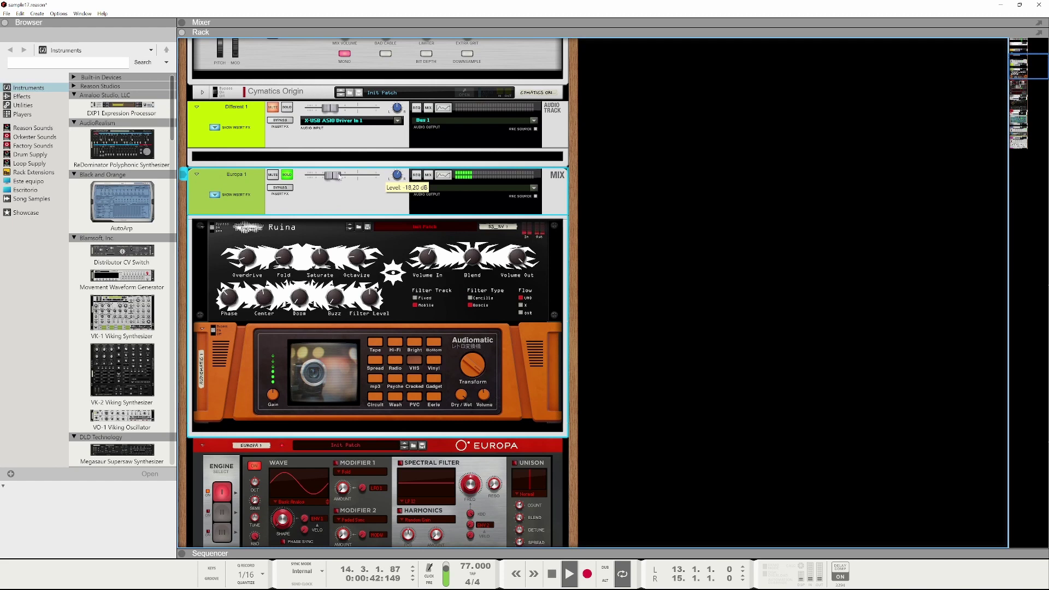
- Add an RX950 Classic AD/DA Converter after Audiomatic in the Europa 1 inserts and toggle its Mono setting
scroll(437, 216, "up", 4)
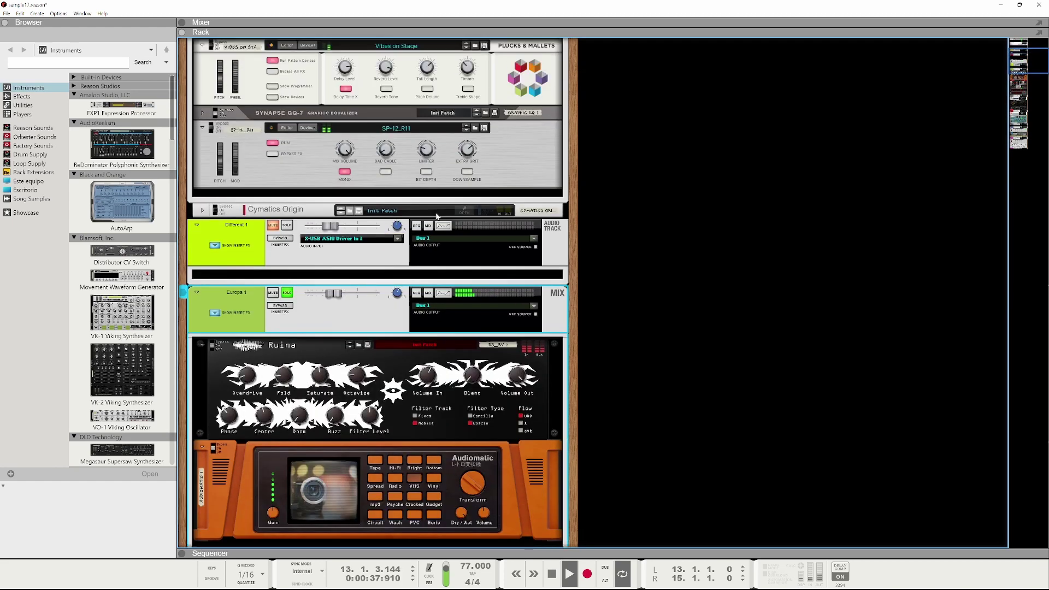
scroll(372, 290, "down", 8)
right_click(371, 294)
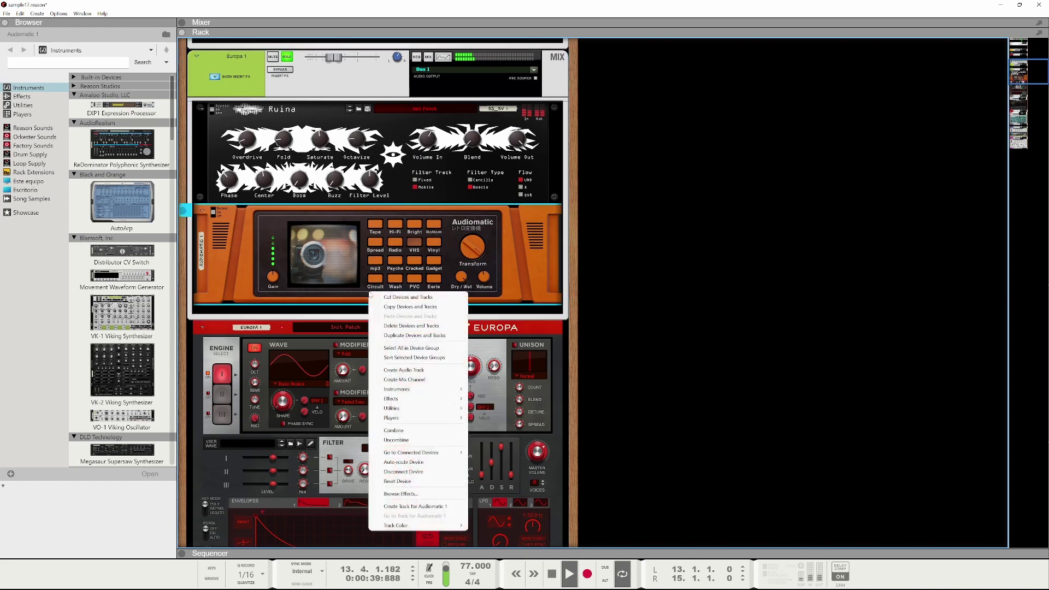
mouse_move(437, 403)
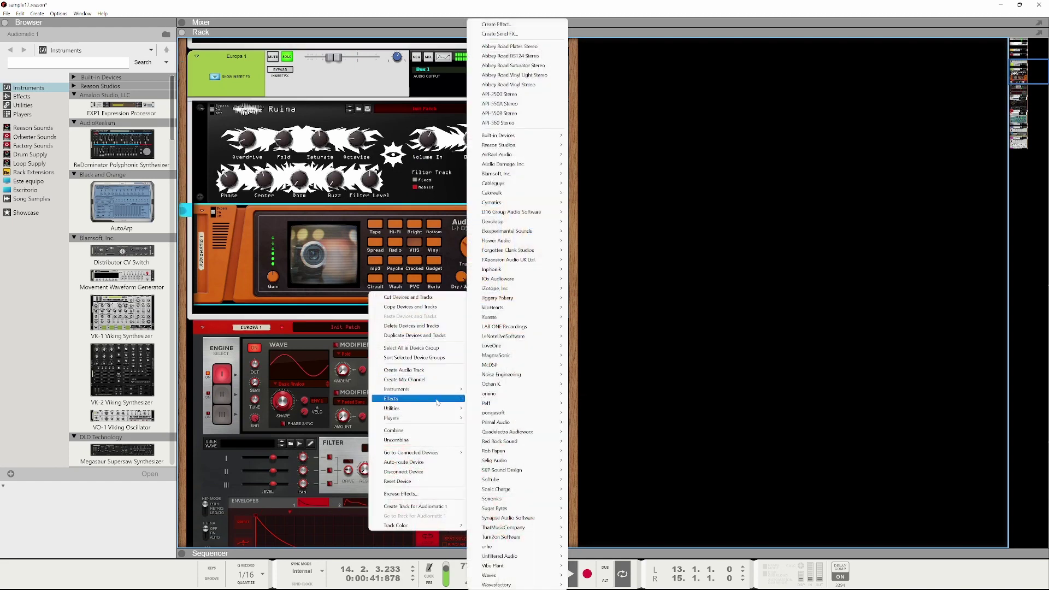
mouse_move(527, 269)
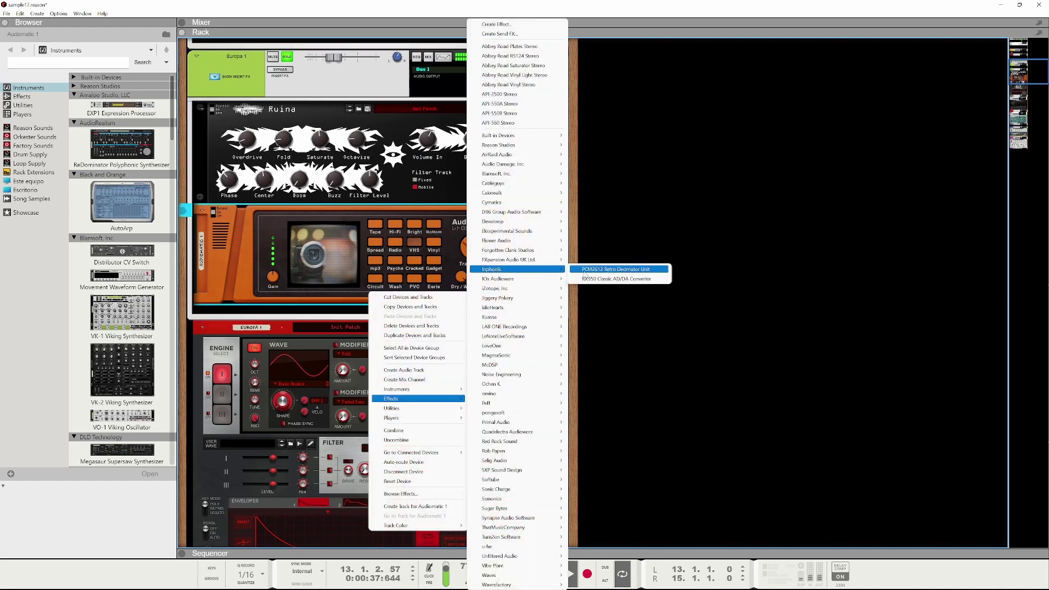
left_click(607, 279)
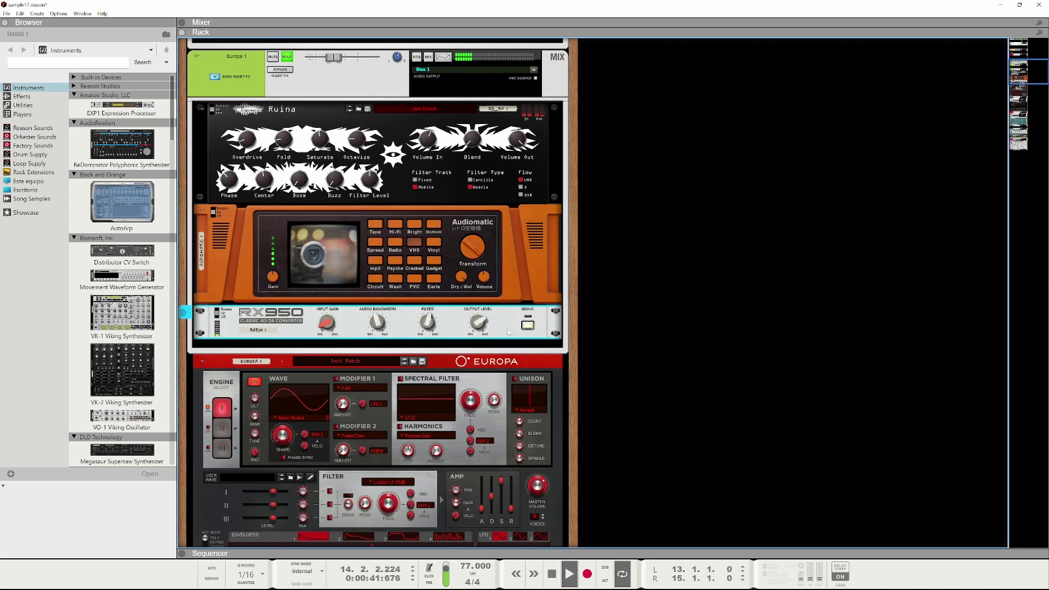
left_click(527, 325)
- Lower the filter frequency on the Europa 1 channel's RX950 to about 39
scroll(425, 310, "up", 5)
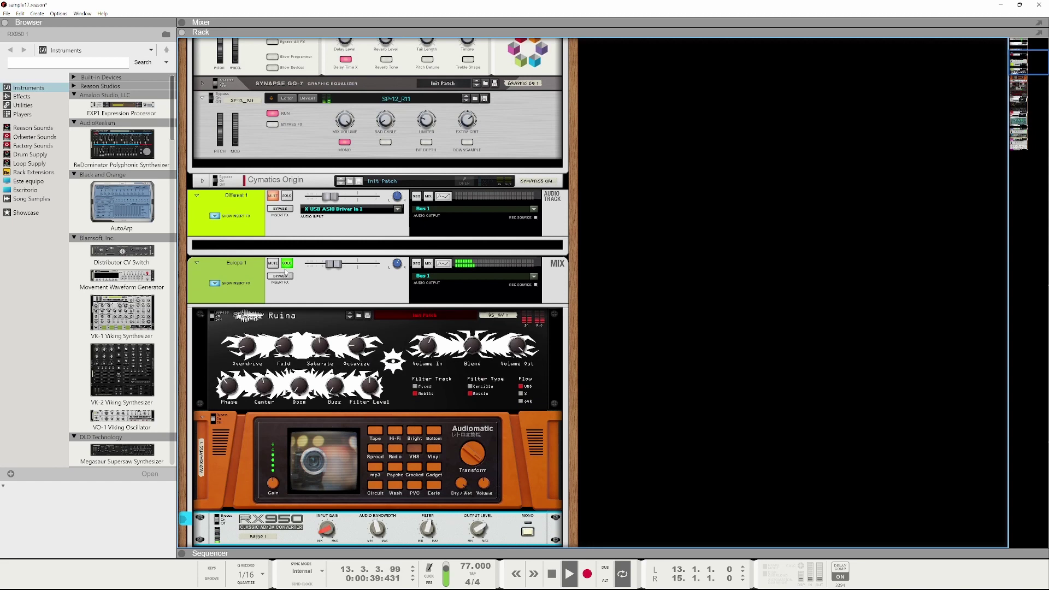
scroll(285, 276, "down", 12)
left_click(301, 376)
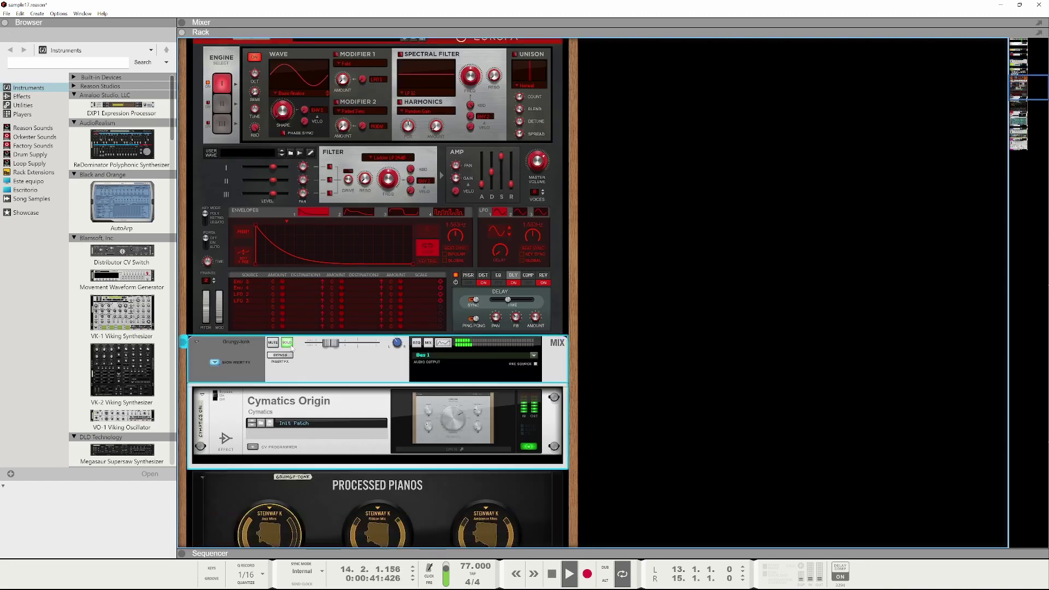
scroll(302, 376, "up", 8)
left_click(377, 326)
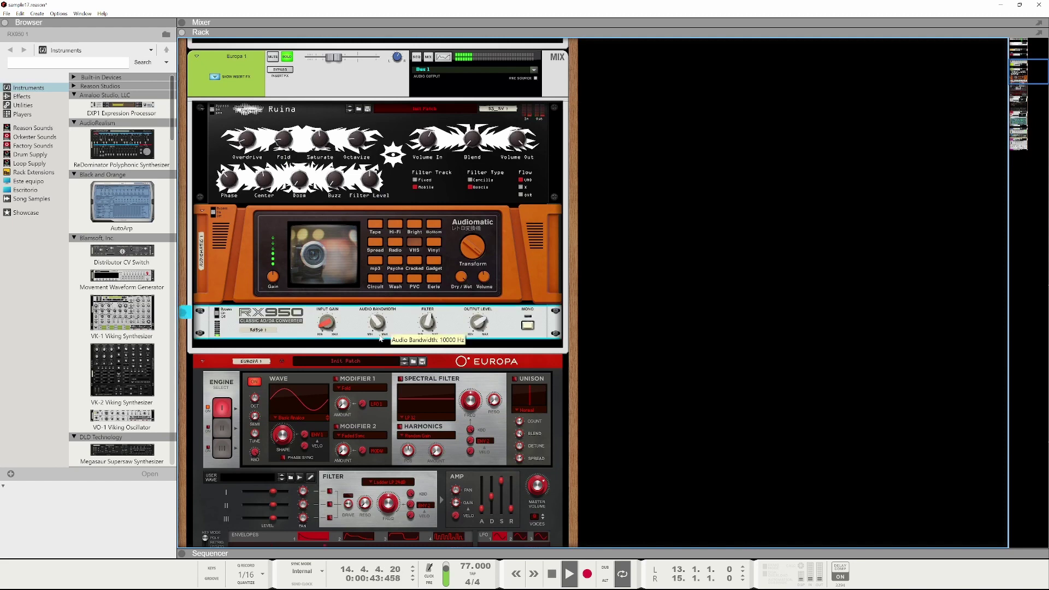
left_click_drag(429, 325, 429, 323)
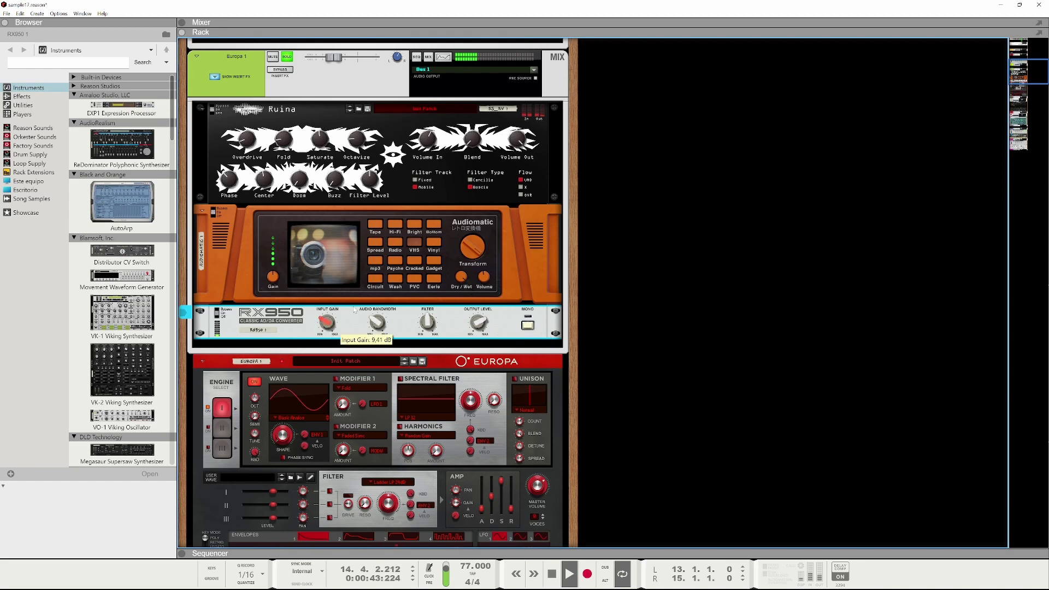
left_click_drag(427, 326, 427, 342)
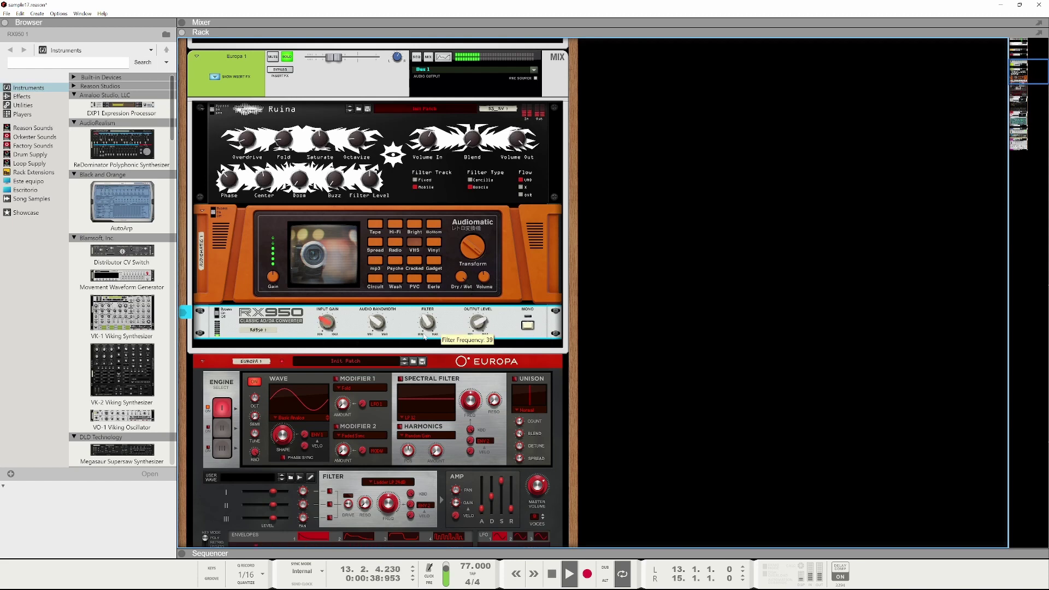
left_click_drag(432, 329, 427, 326)
- Compare the Europa 1 channel with its insert effects bypassed and active, and turn off its solo
left_click(280, 70)
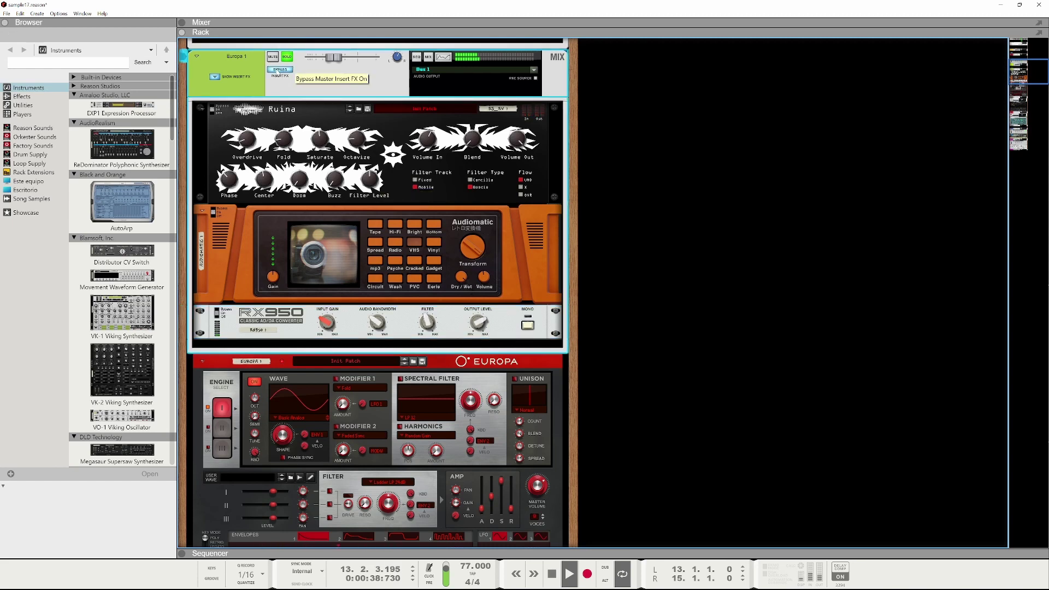
left_click(278, 71)
left_click(277, 71)
left_click(278, 71)
left_click(540, 336)
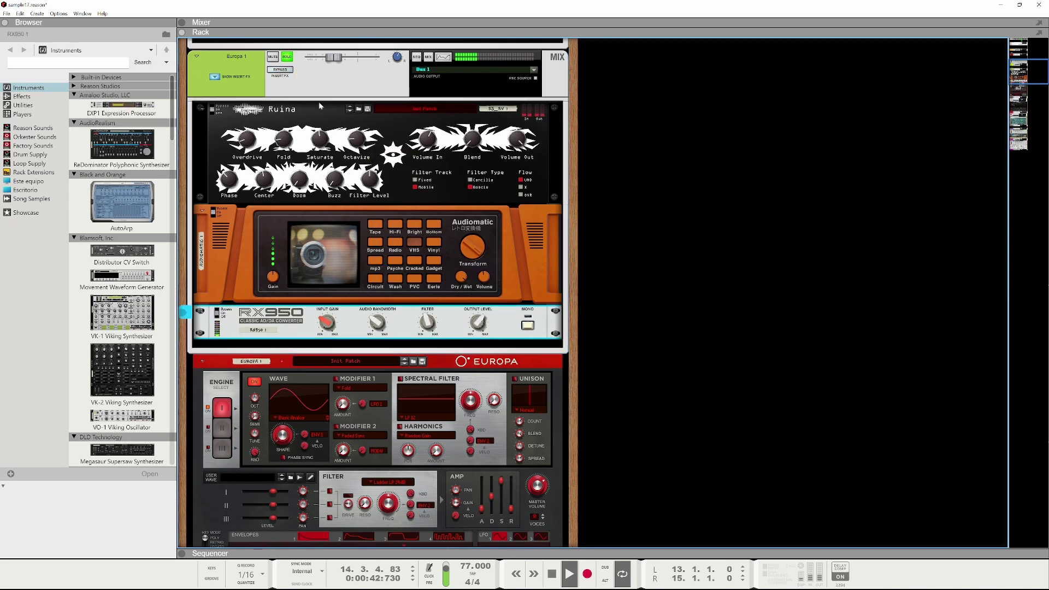
left_click(288, 69)
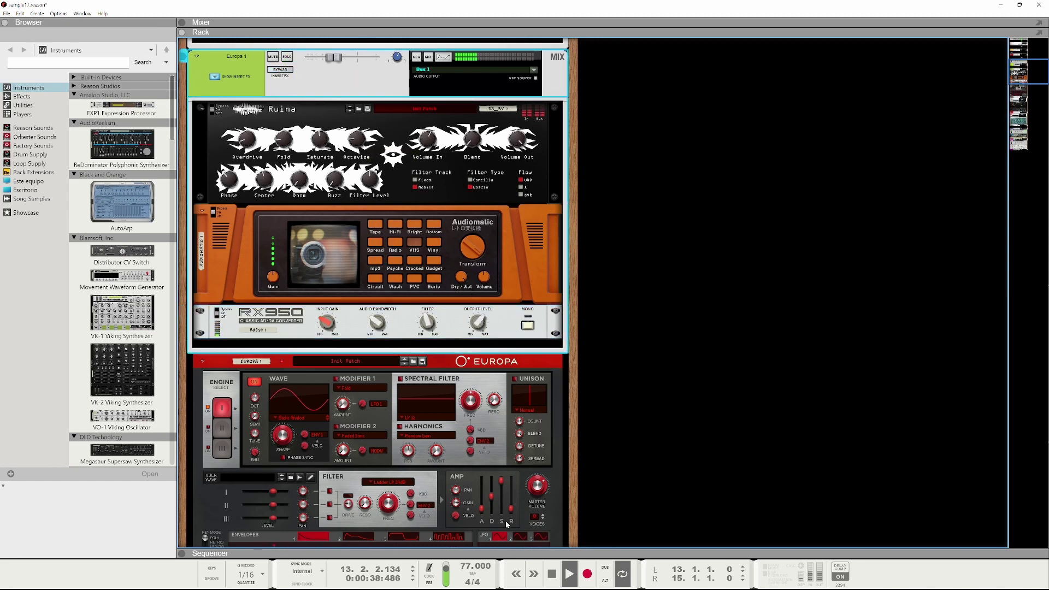
left_click_drag(494, 551, 455, 586)
- Solo the Grand Master Break channel and fine-tune the low Boost on its EVE-MP5 equaliser
scroll(381, 295, "down", 15)
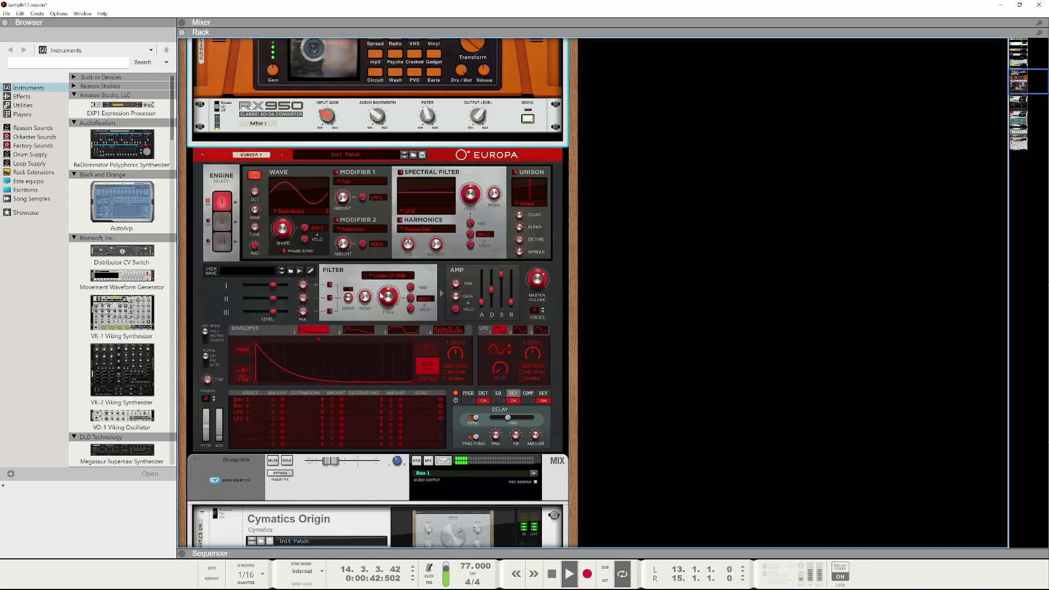
scroll(381, 296, "down", 10)
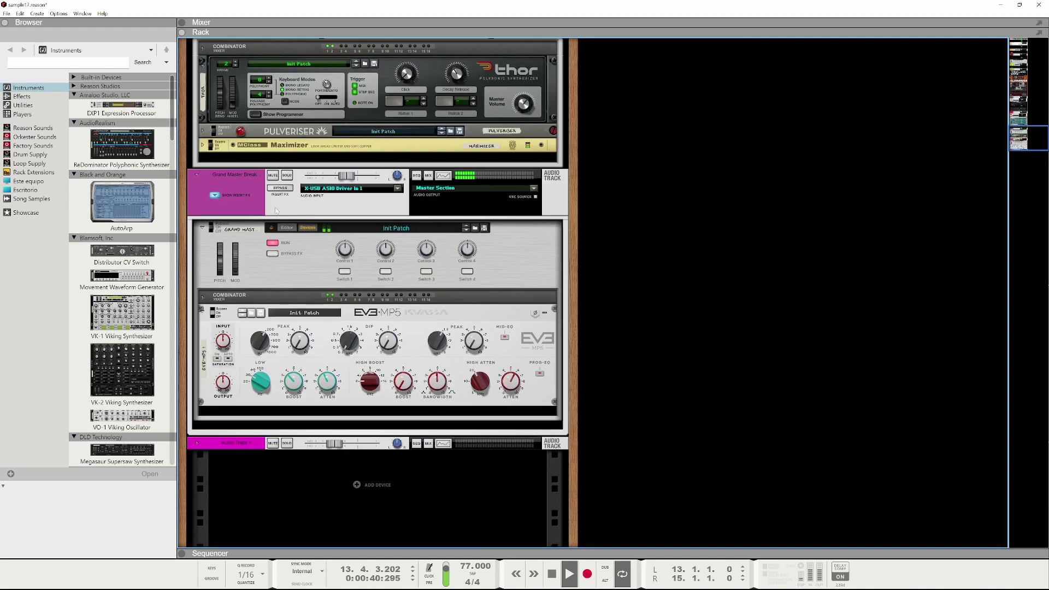
left_click(287, 175)
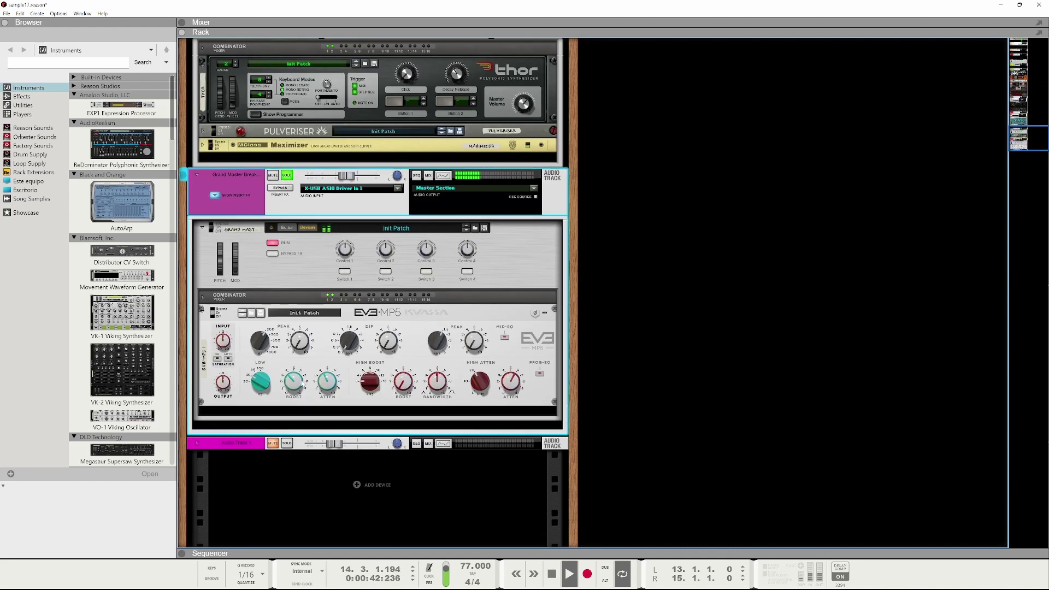
left_click(306, 377)
left_click_drag(306, 377, 301, 379)
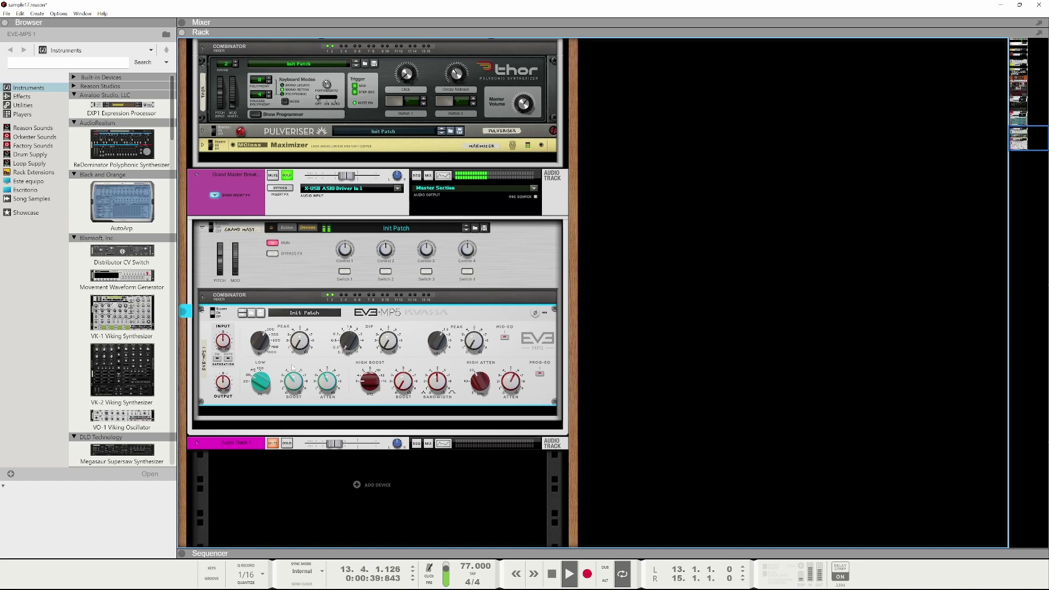
- Add an RX950 Classic AD/DA Converter after the EVE-MP5 in the Grand Master Break channel's combinator
right_click(261, 397)
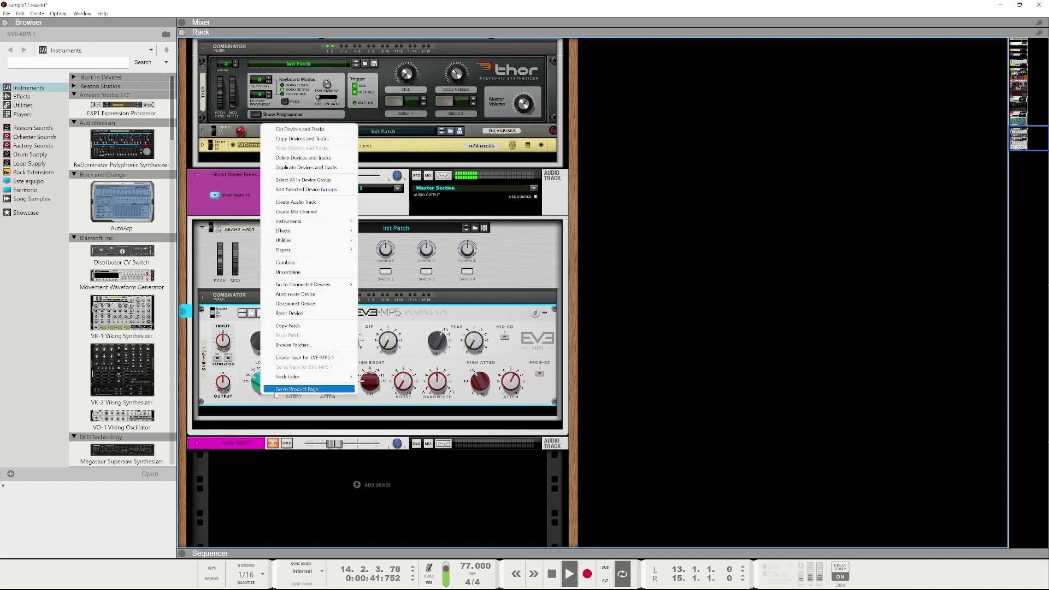
mouse_move(300, 223)
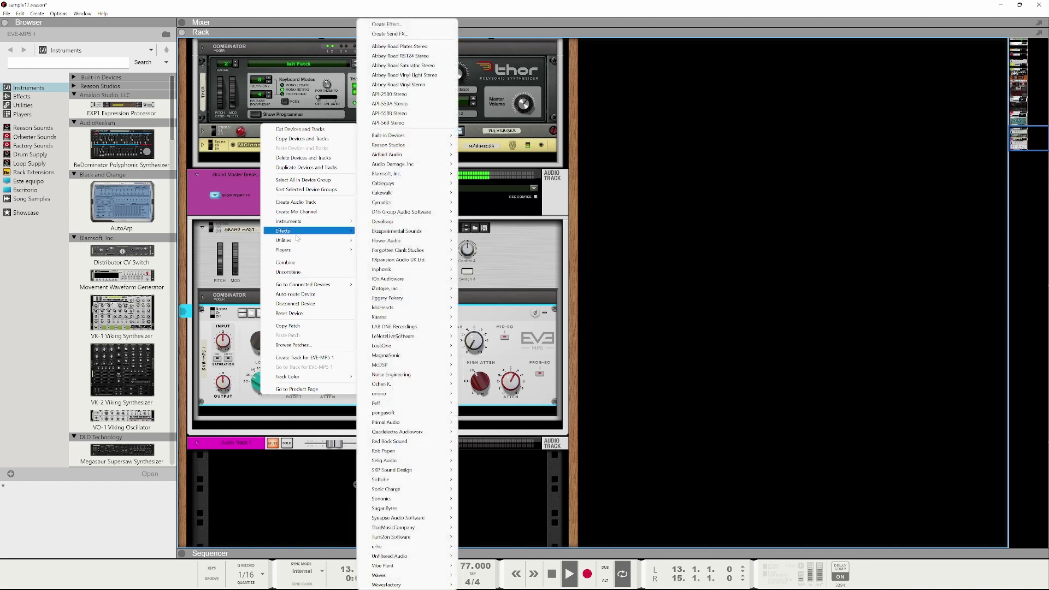
mouse_move(414, 270)
left_click(480, 279)
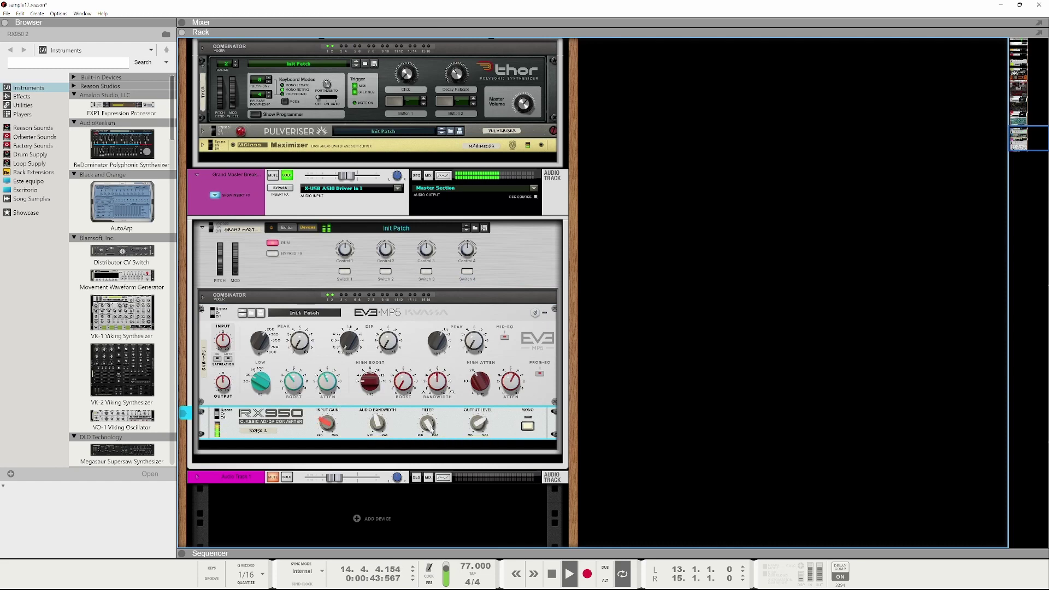
- Set the new RX950's output level to about -4.42 dB and filter frequency to about 61, and check its Mono setting
mouse_move(429, 426)
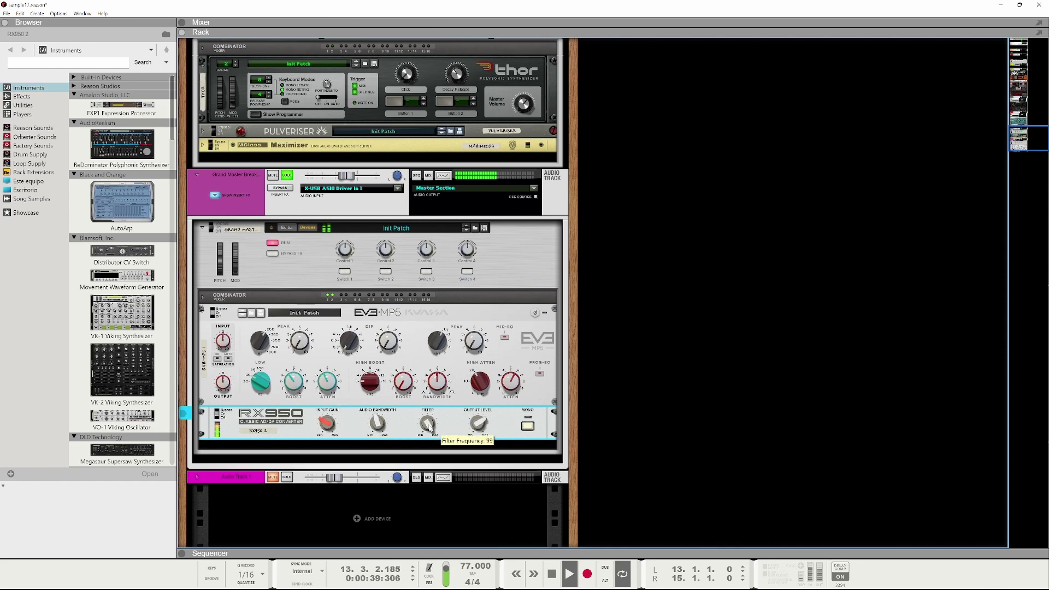
mouse_move(483, 435)
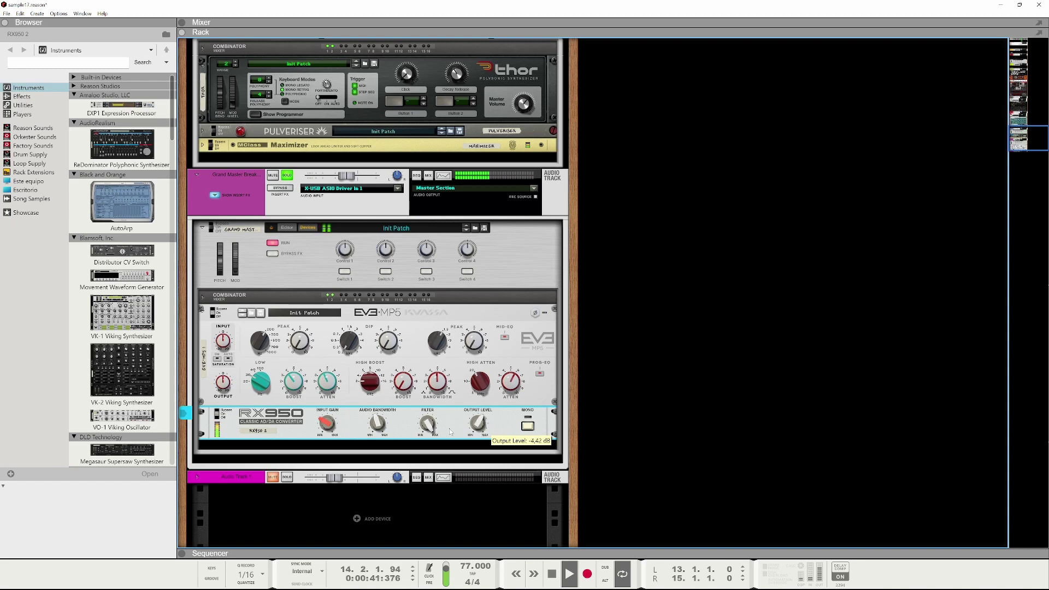
left_click_drag(426, 430, 427, 476)
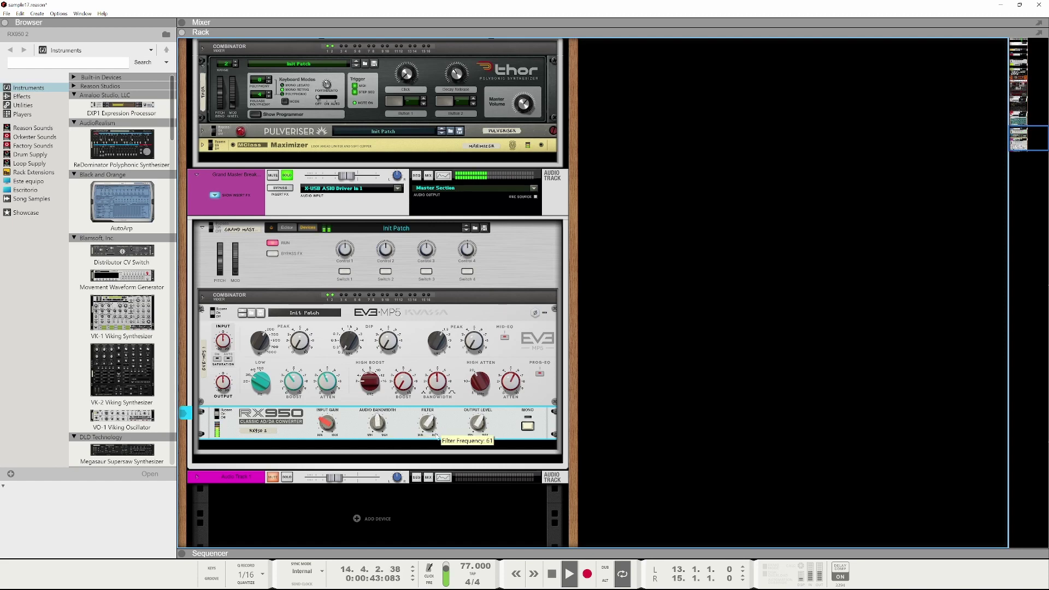
left_click(531, 428)
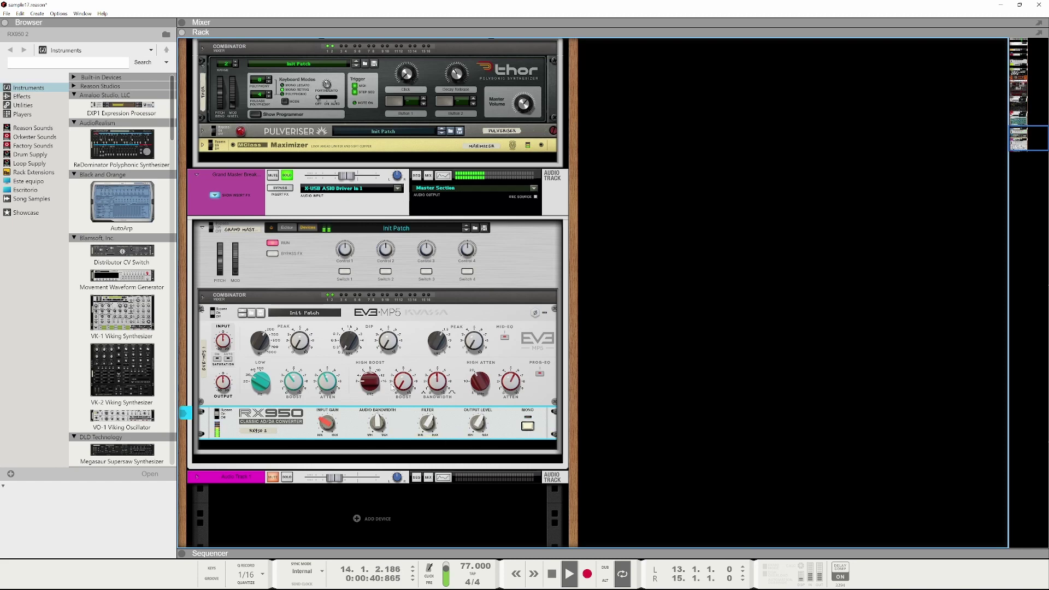
- Turn off the Grand Master Break channel's solo and unfold Audio Track 1 with its insert effects area
left_click(288, 176)
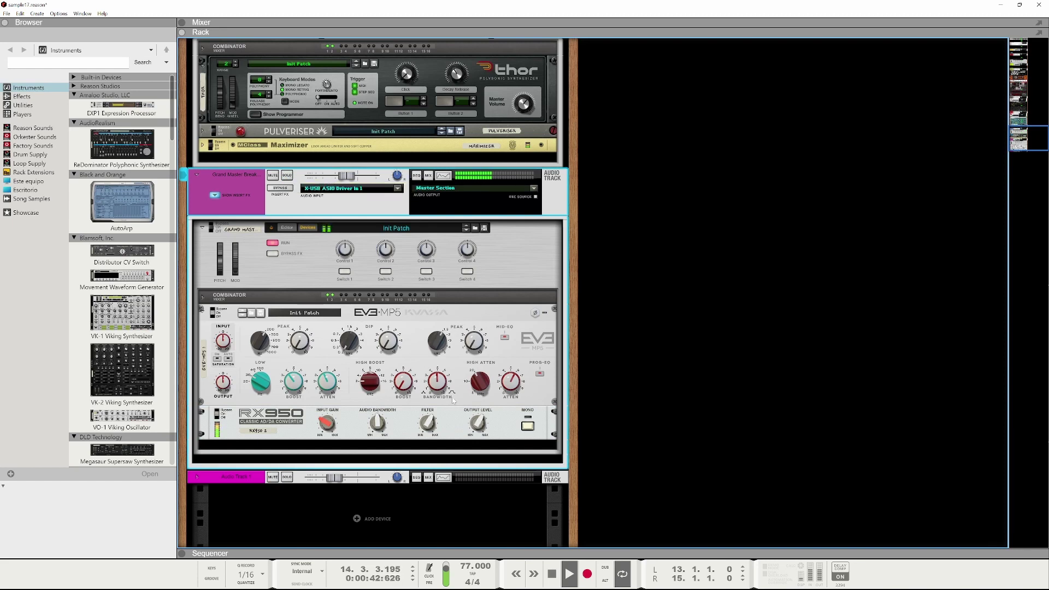
left_click(200, 480)
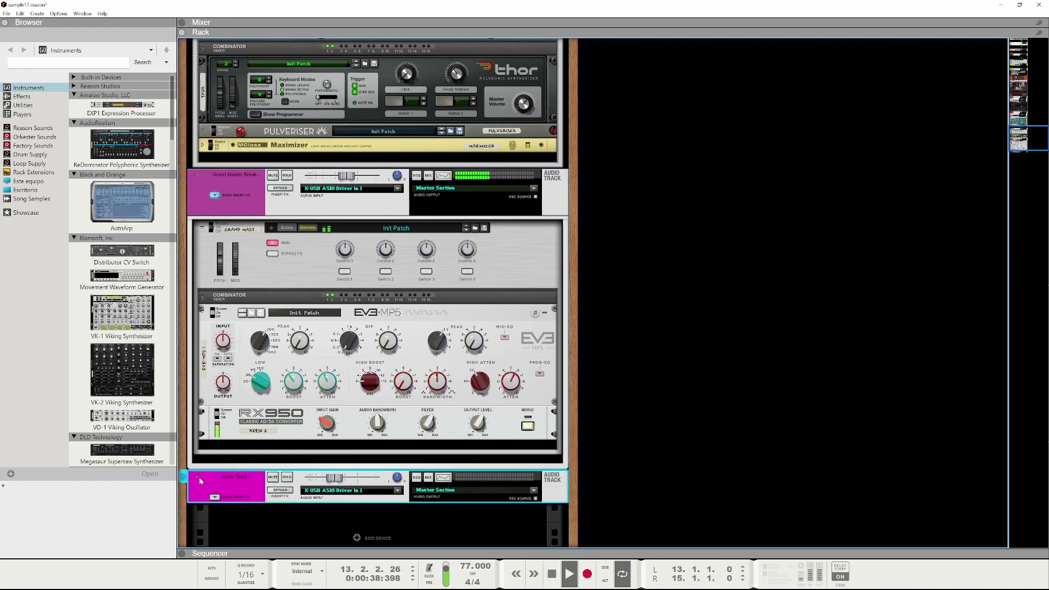
left_click(238, 493)
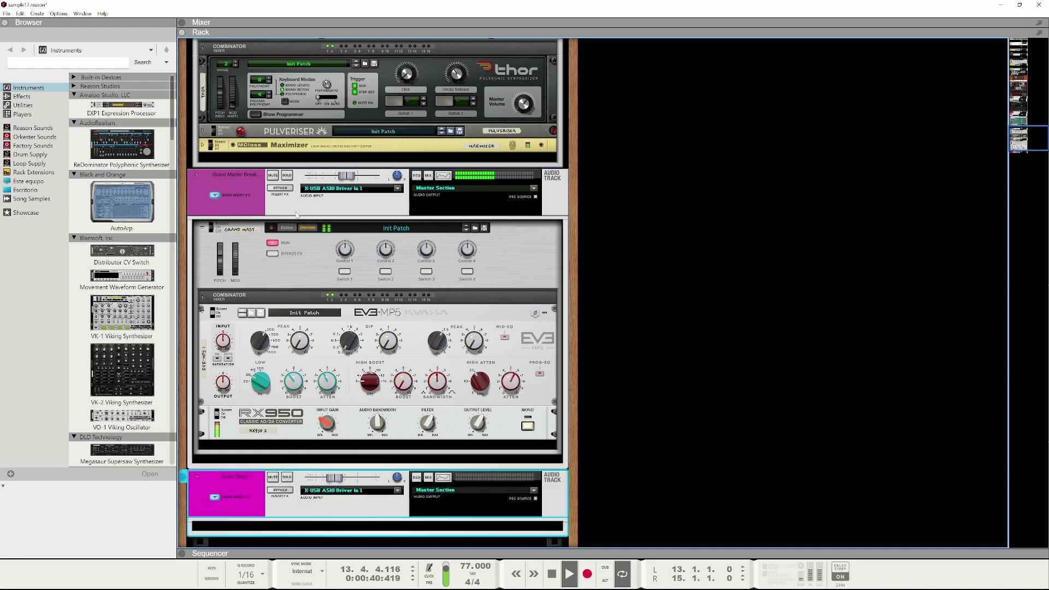
scroll(572, 356, "down", 3)
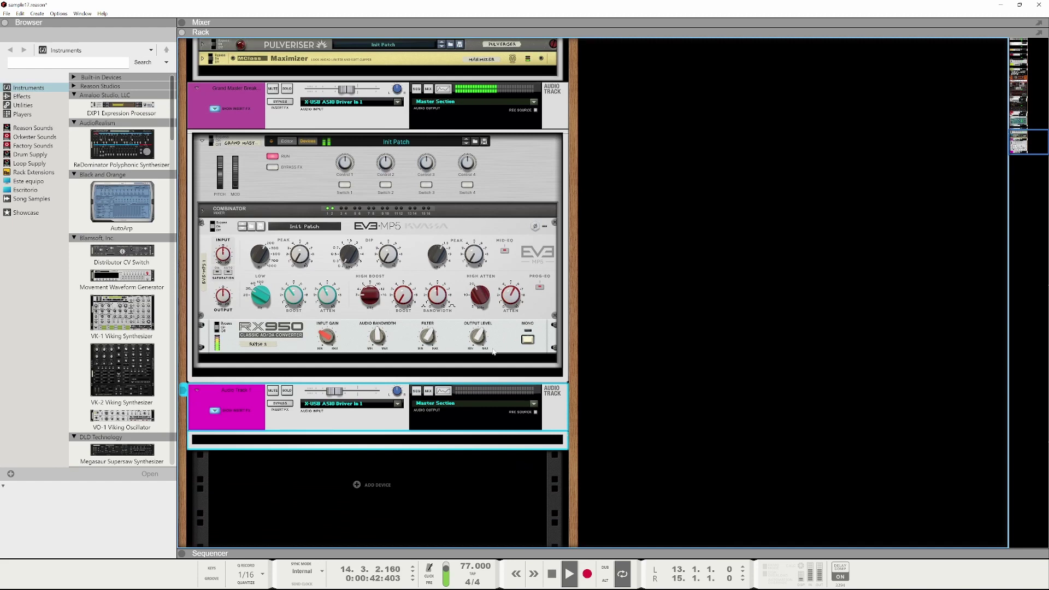
- Show the Master Section's insert effects and add an RX950 between the SP-12_R11 combinator and the Ozone Maximizer
scroll(572, 356, "up", 15)
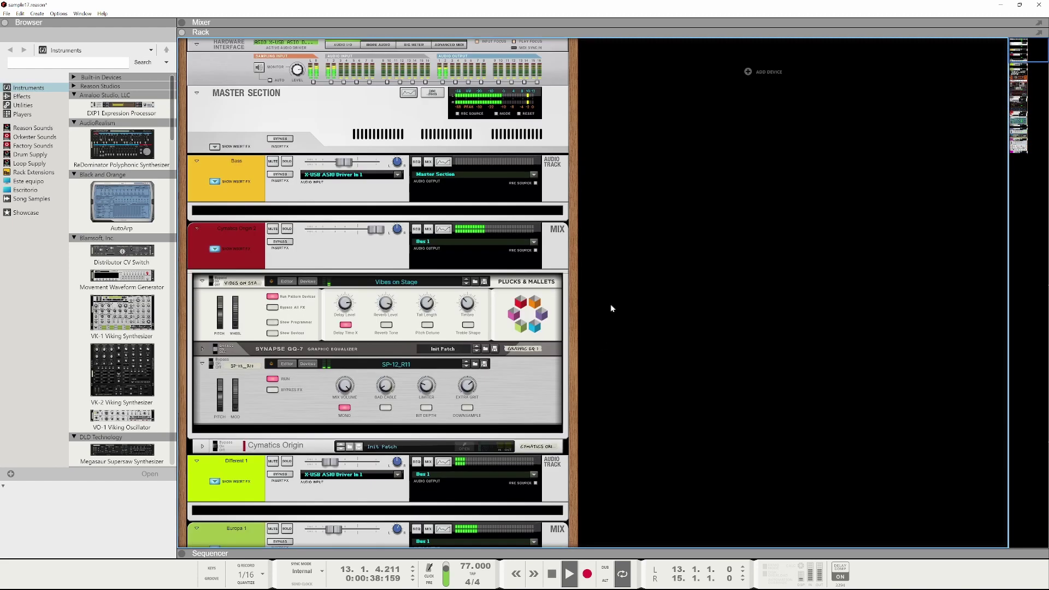
left_click(214, 146)
right_click(279, 212)
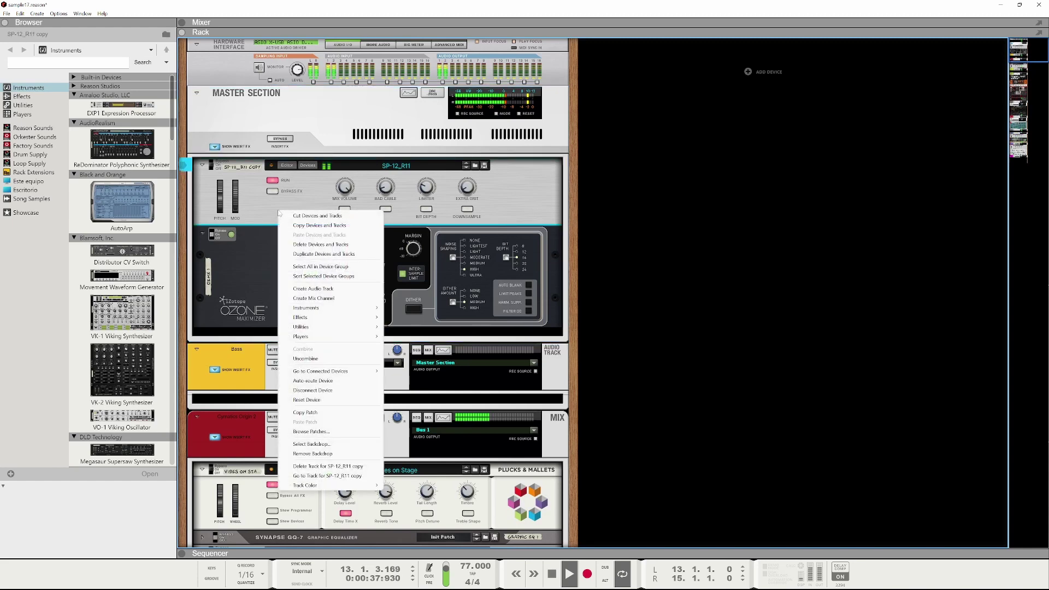
mouse_move(339, 318)
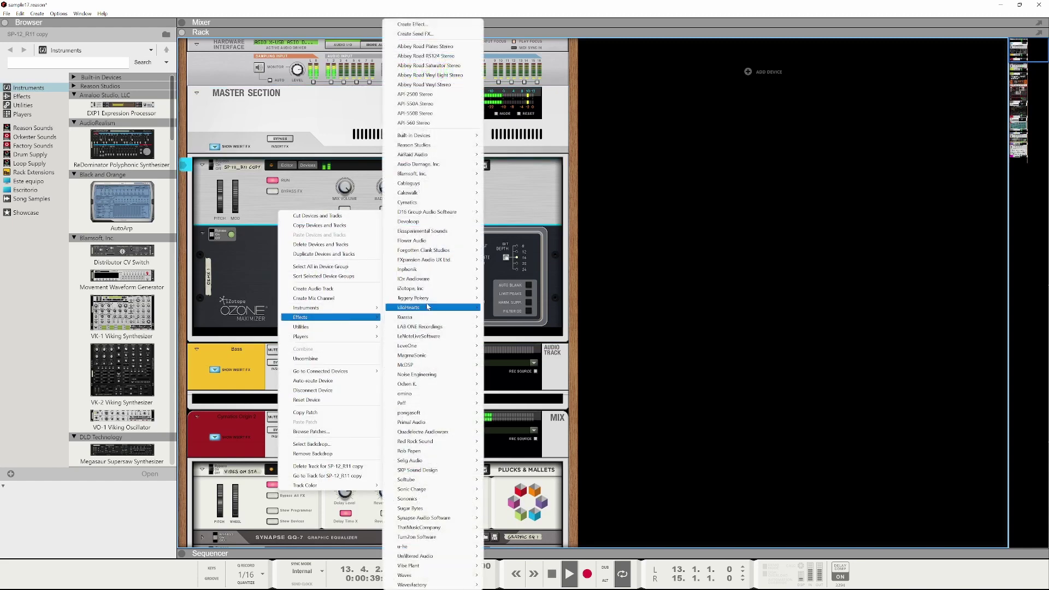
mouse_move(429, 277)
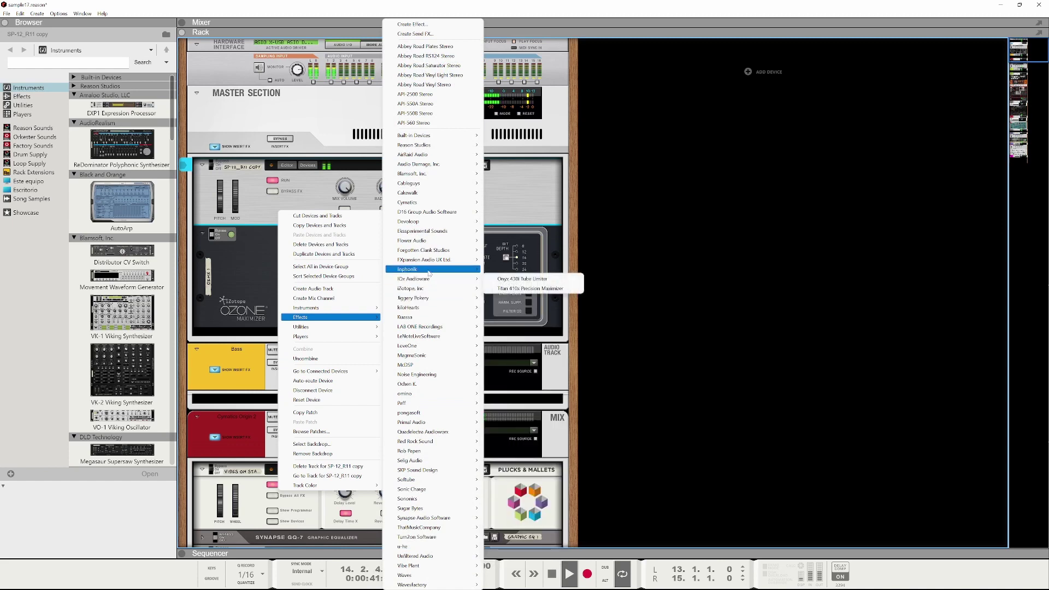
left_click(512, 279)
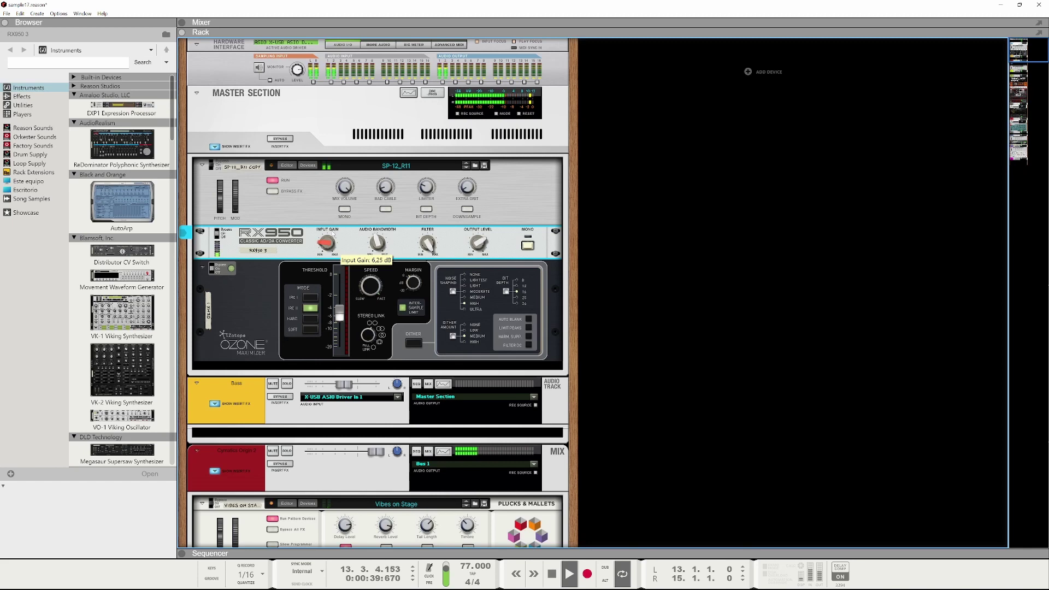
- Lower the master RX950's filter frequency, adjust its output level and check its Mono setting
left_click_drag(427, 244, 424, 292)
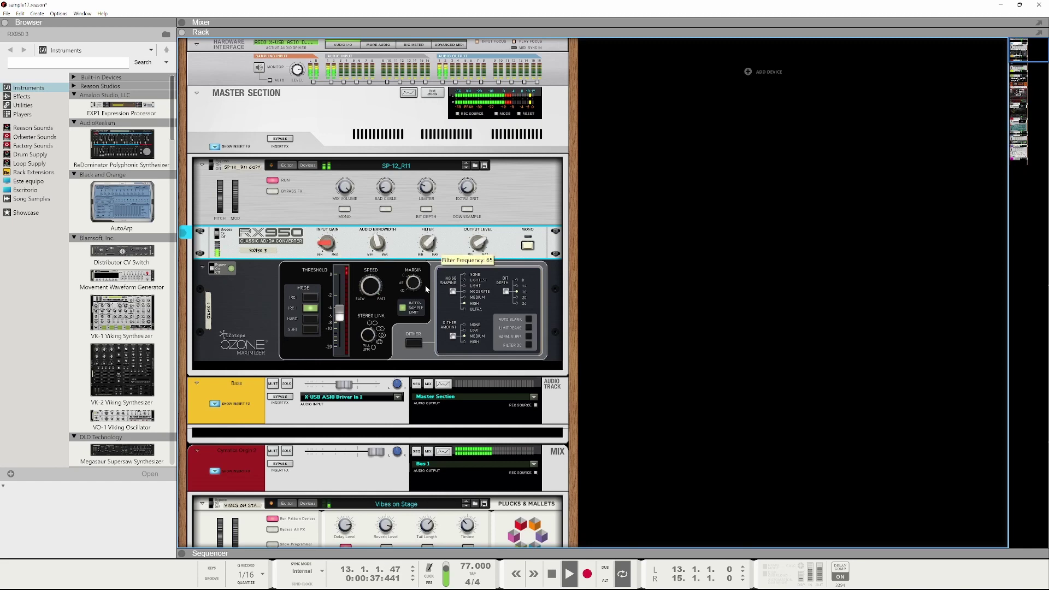
left_click(260, 149)
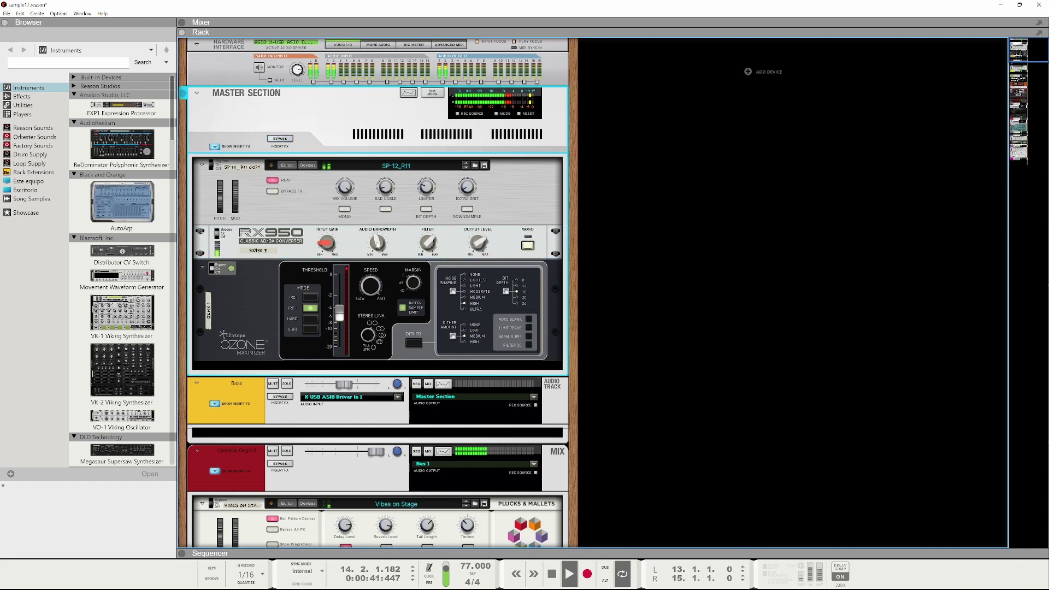
left_click_drag(433, 240, 472, 254)
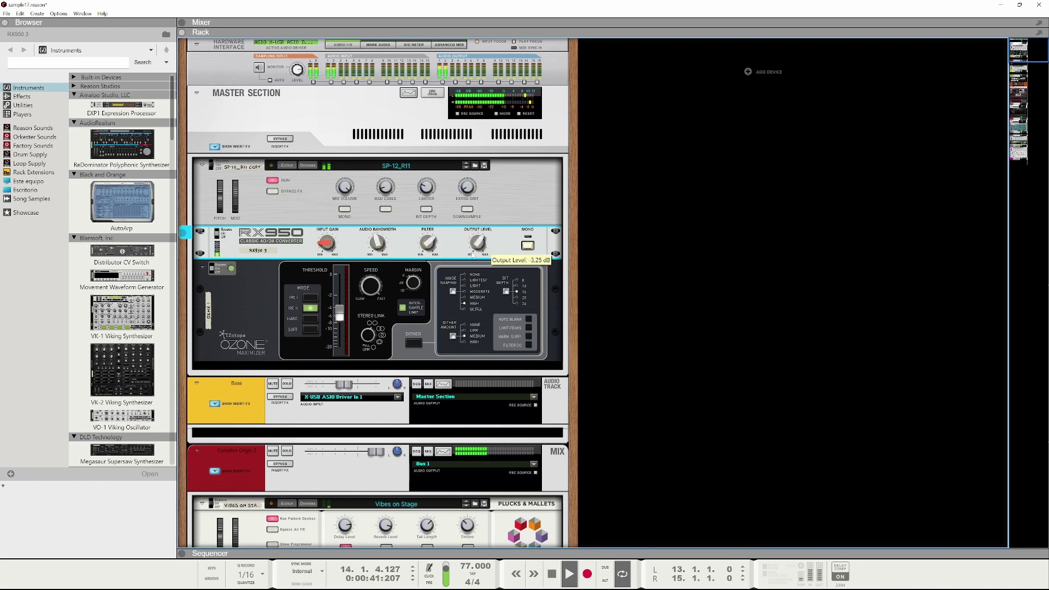
left_click(528, 245)
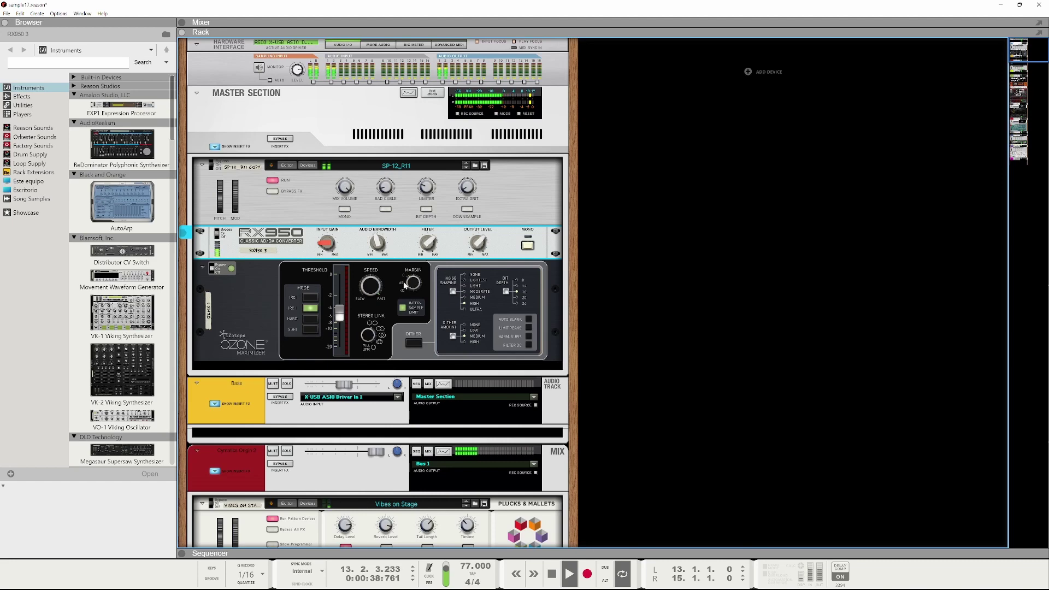
- Look over the channels down the rack and open the Mixer with all channel strips
scroll(462, 292, "down", 15)
scroll(397, 276, "down", 8)
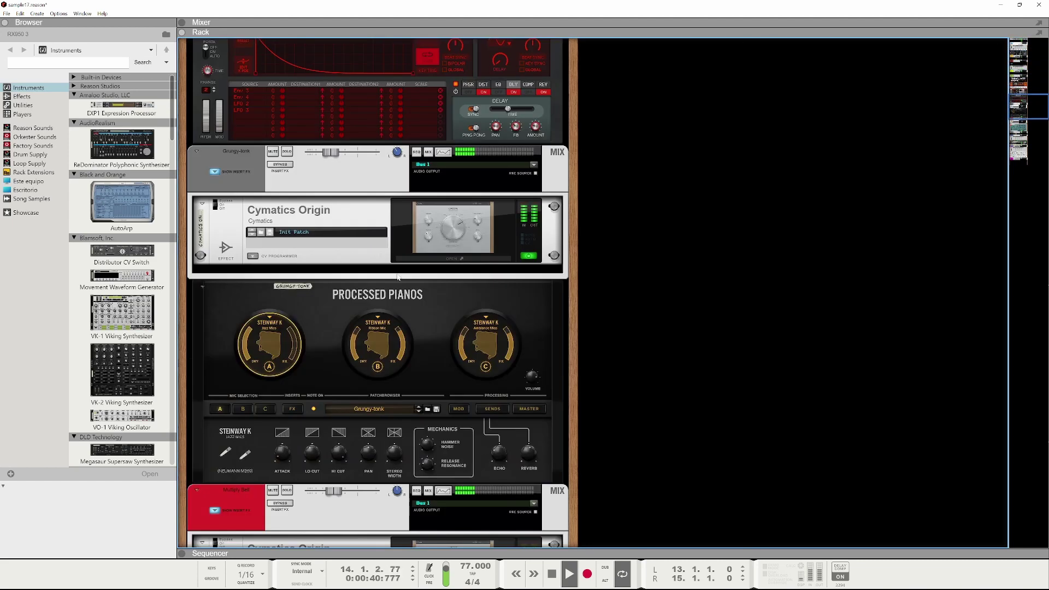
scroll(398, 277, "down", 12)
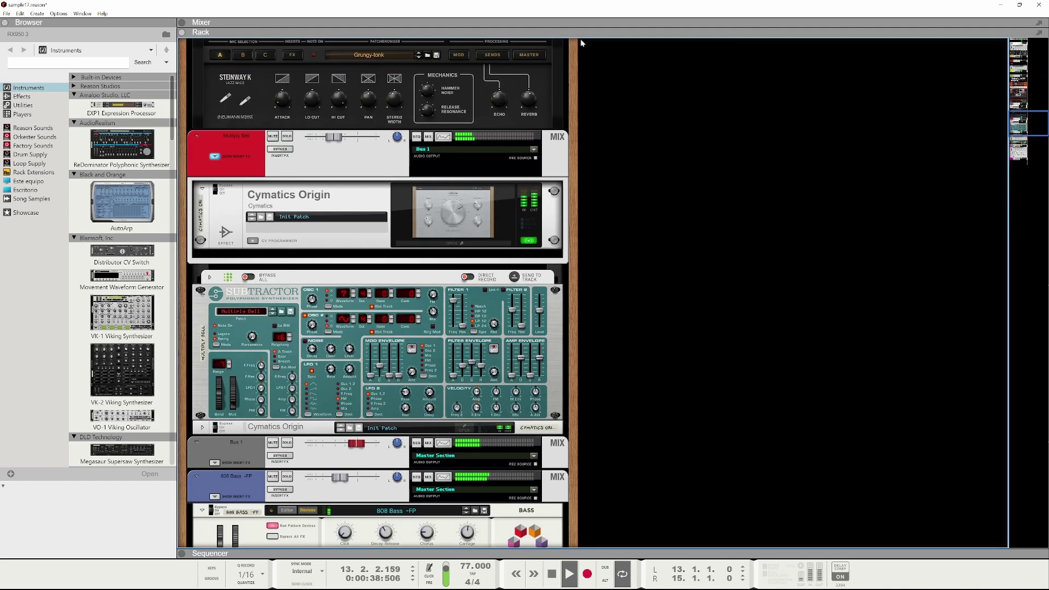
left_click(581, 22)
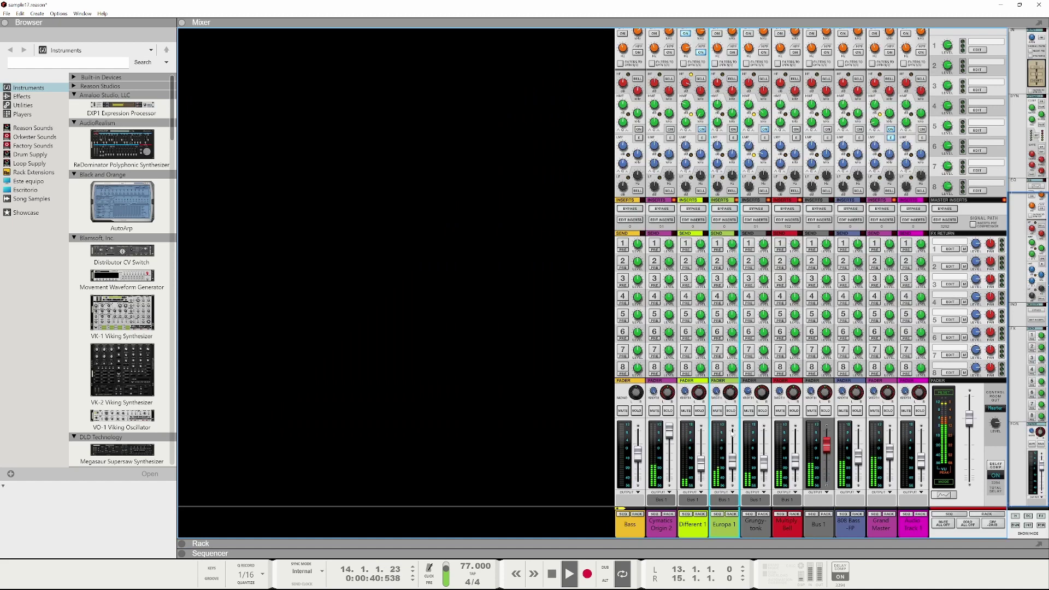
- Set the 808 Bass level to -10.11 dB and solo the Grand Master channel to compare its sound with the equalizer off and on
left_click_drag(856, 462, 856, 459)
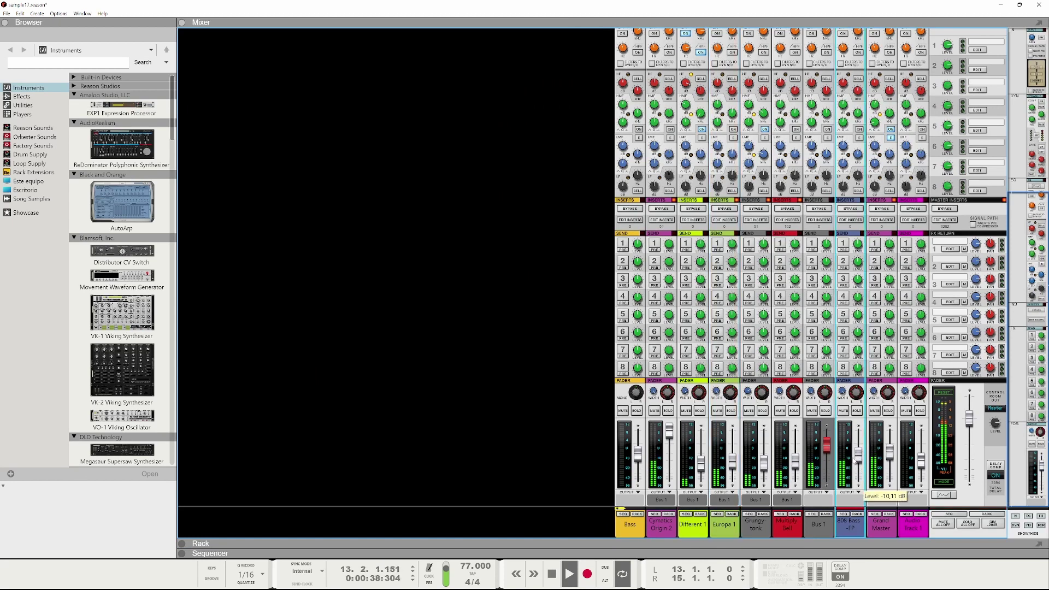
left_click(889, 411)
scroll(888, 277, "up", 3)
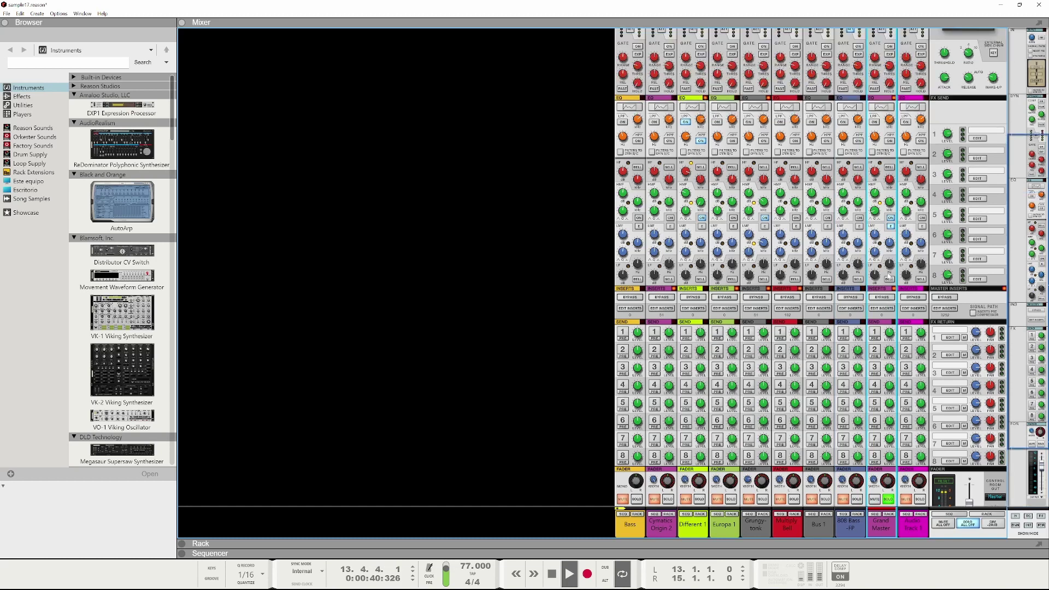
left_click(889, 219)
scroll(895, 352, "down", 3)
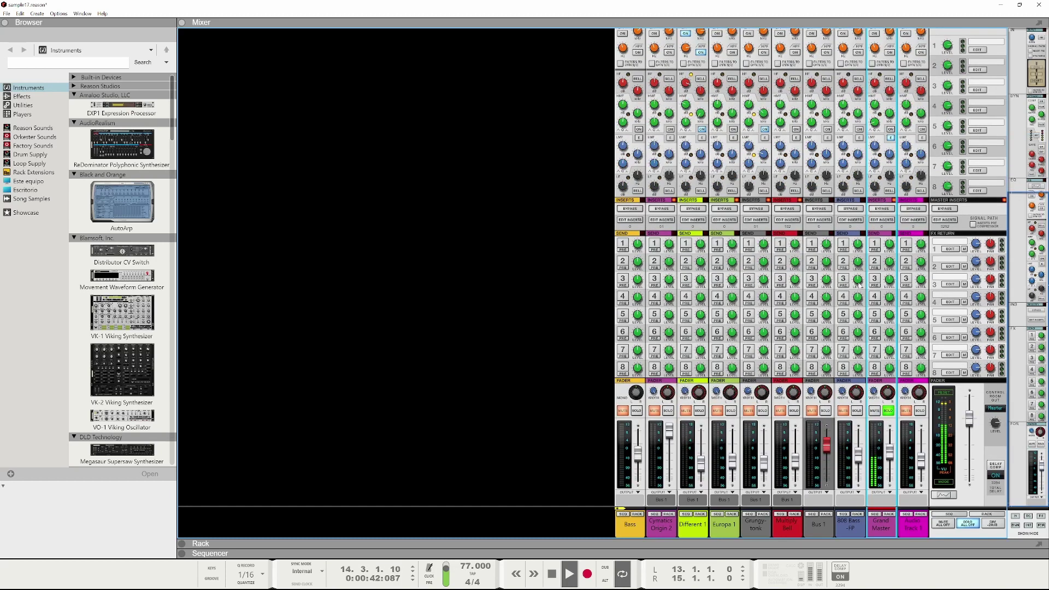
- Enable the EQ for the Grand Master channel in the Spectrum EQ and move its low-frequency band to 92.6 Hz
scroll(859, 286, "up", 4)
left_click(880, 137)
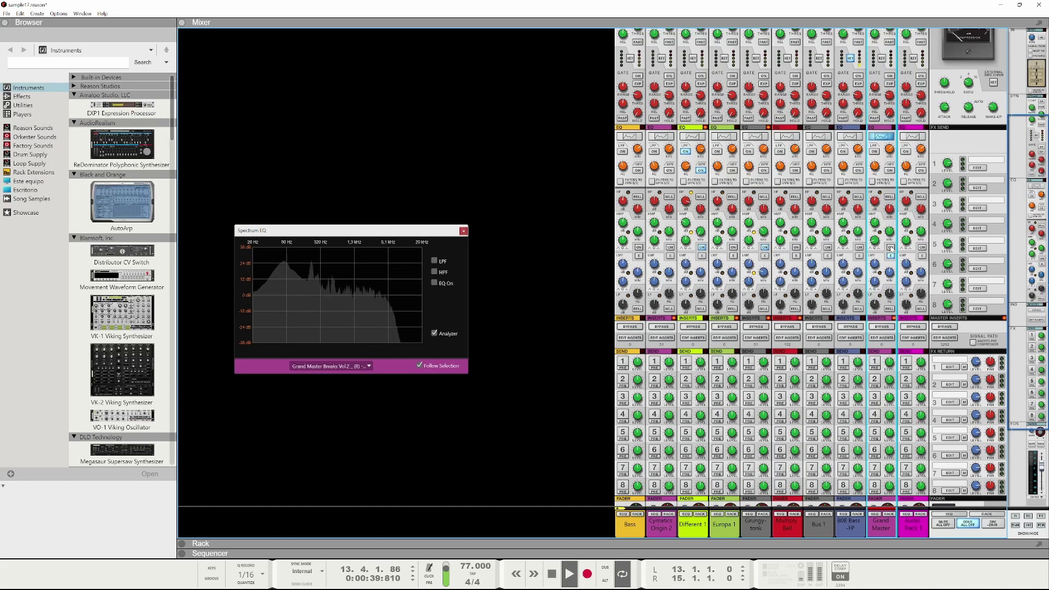
left_click(434, 283)
mouse_move(302, 295)
left_mouse_down()
mouse_move(289, 289)
mouse_move(295, 306)
mouse_move(291, 295)
left_mouse_up()
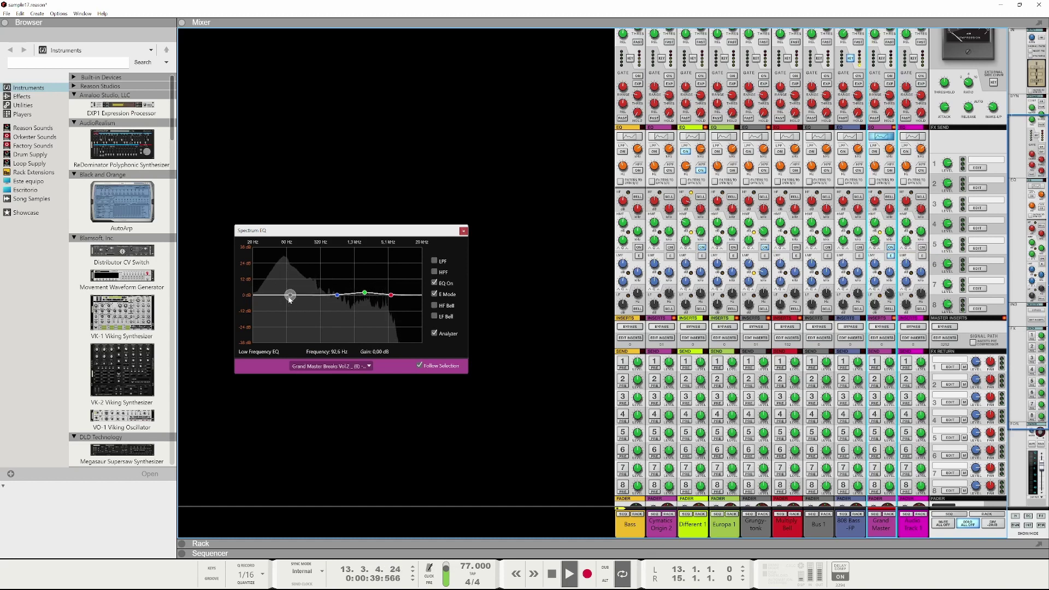
left_click(337, 295)
scroll(814, 396, "down", 5)
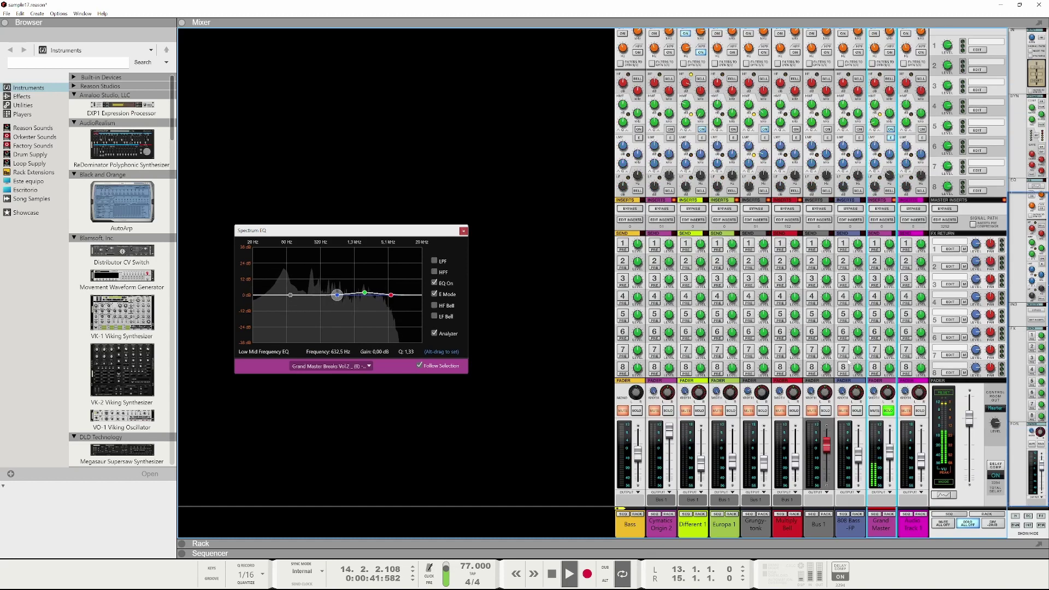
- Solo the 808 Bass channel as well and adjust the master compressor, with its make-up gain at 0.35 dB
left_click(858, 452)
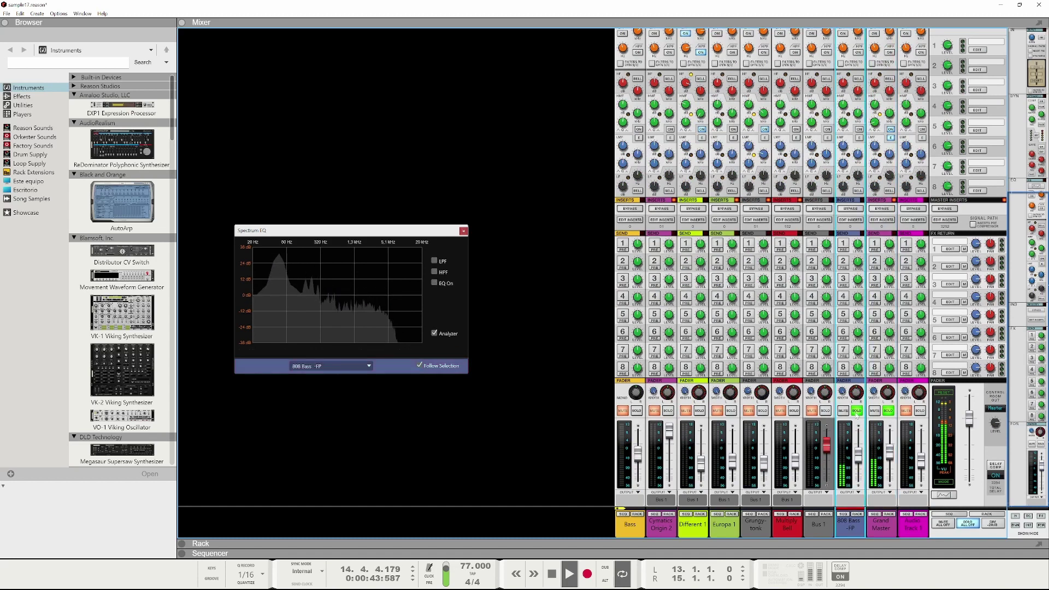
scroll(858, 452, "up", 6)
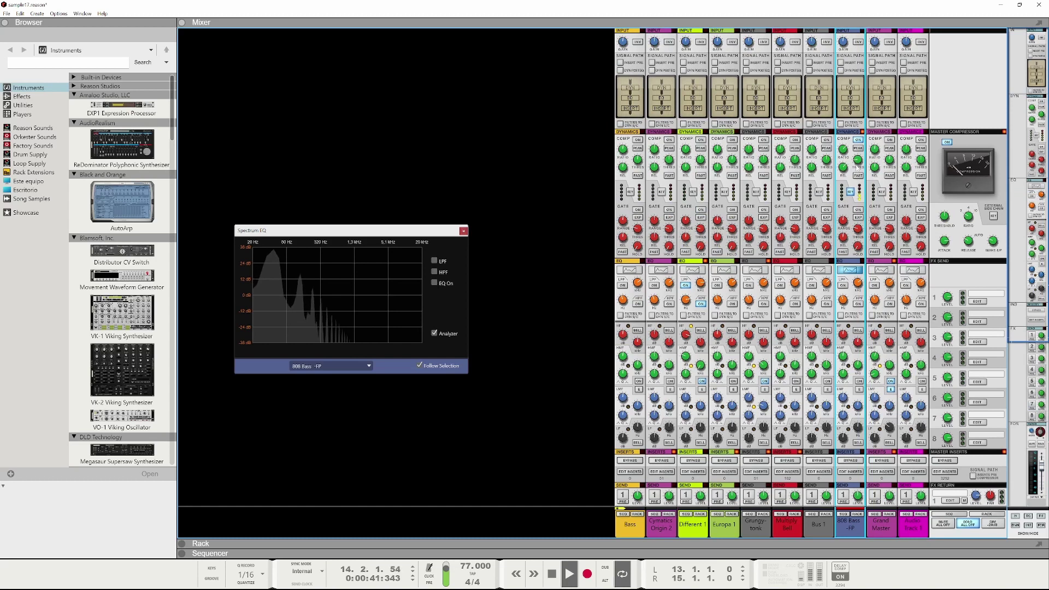
left_click(947, 209)
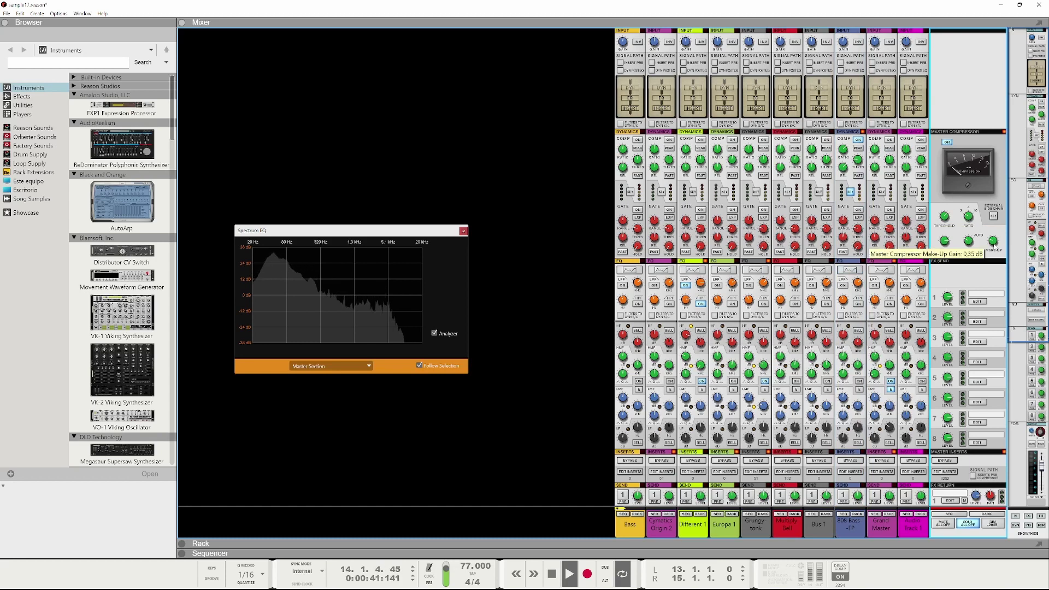
scroll(543, 284, "down", 8)
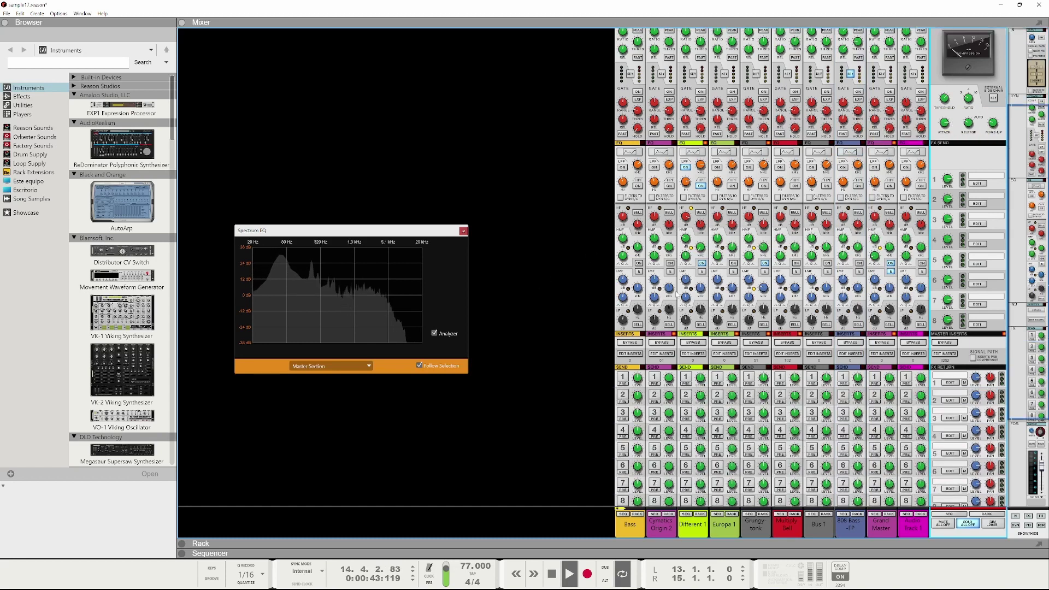
scroll(830, 254, "down", 1)
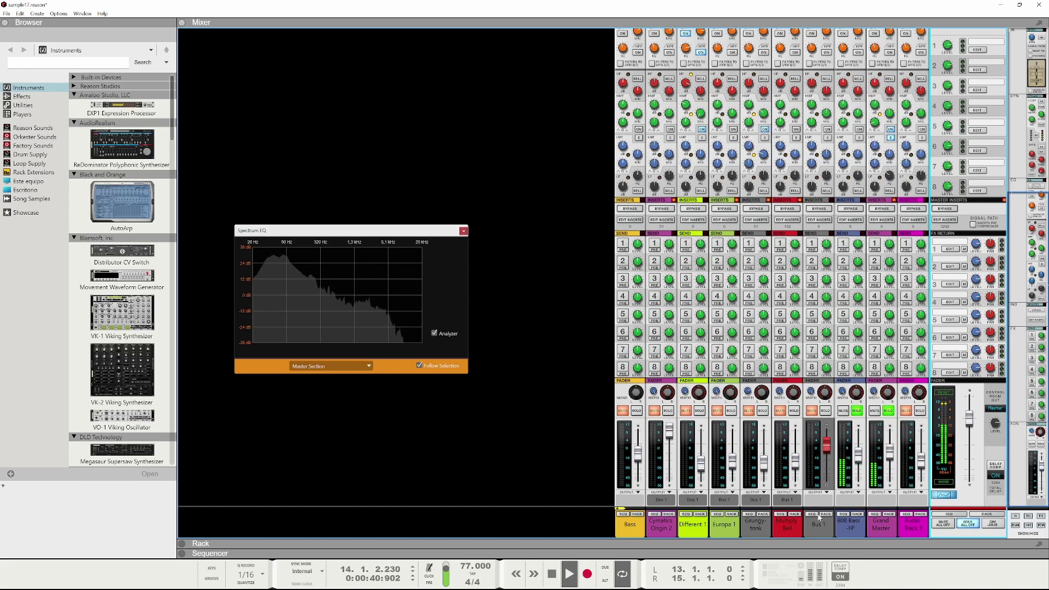
- Enable the 808 Bass channel's EQ, cut its low-frequency band slightly and boost the low mids by 6.35 dB at 561.1 Hz
left_click(845, 526)
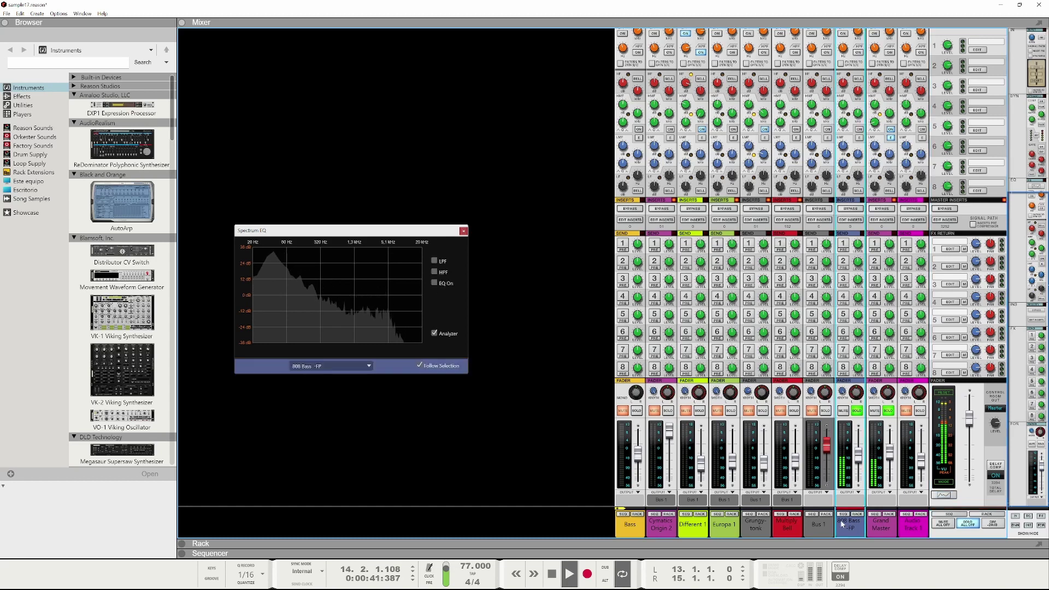
left_click(435, 272)
left_click(434, 272)
left_click(435, 283)
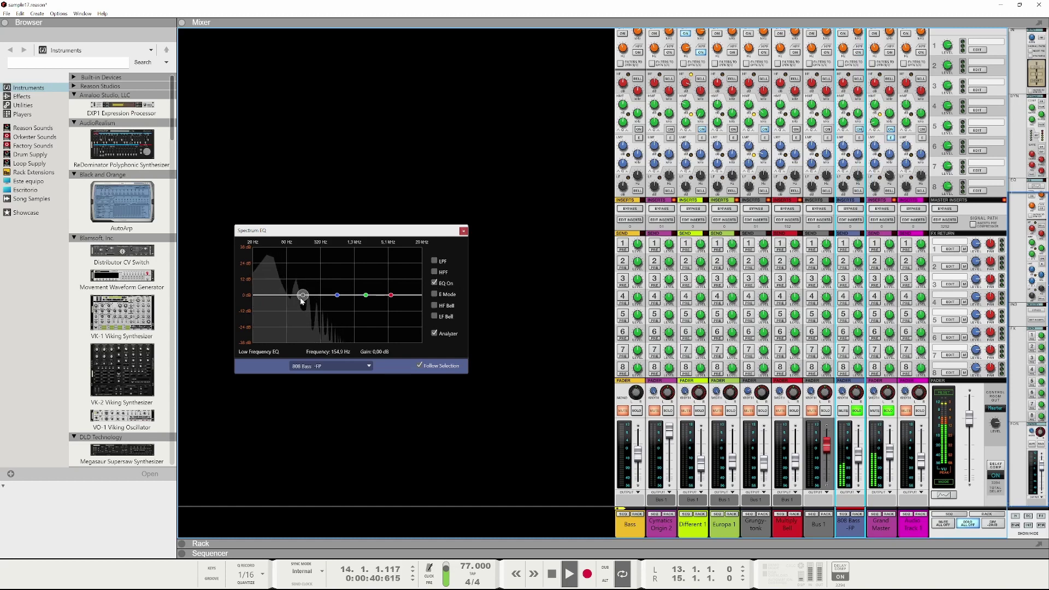
left_click_drag(303, 295, 303, 300)
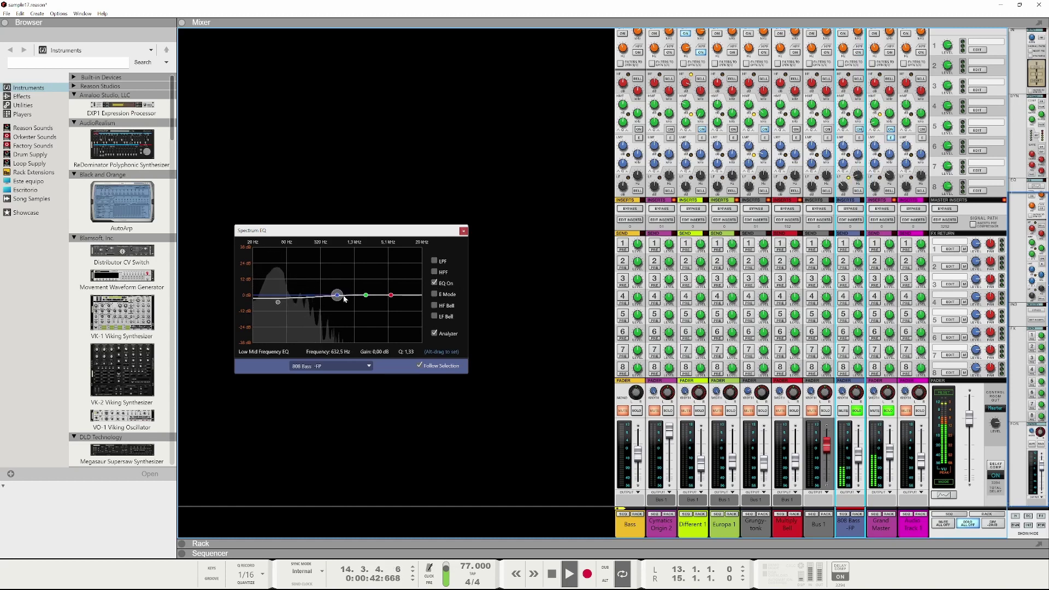
left_click_drag(337, 295, 336, 293)
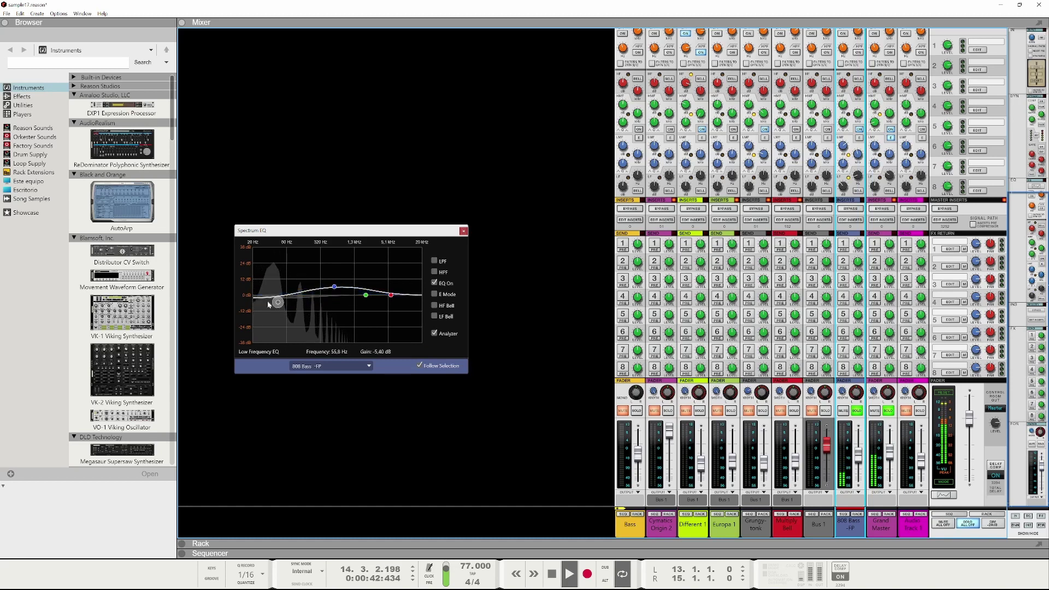
left_click(463, 230)
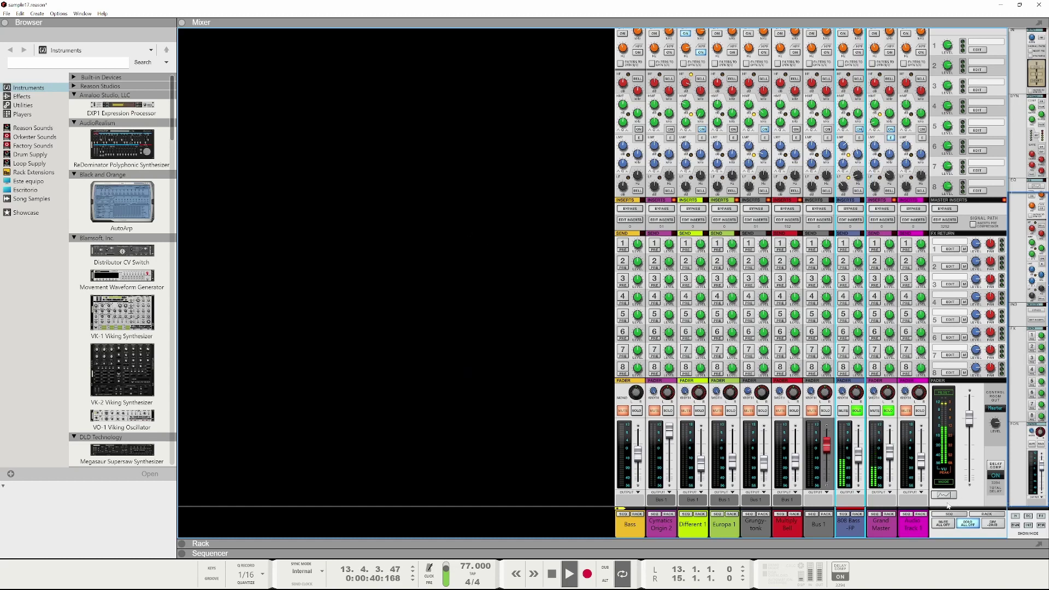
- With Audio Track 1 and Bus 1 also soloed, set Bus 1 to -3.57 dB and high-pass it around 187 Hz, ending with all solos cleared
left_click(920, 410)
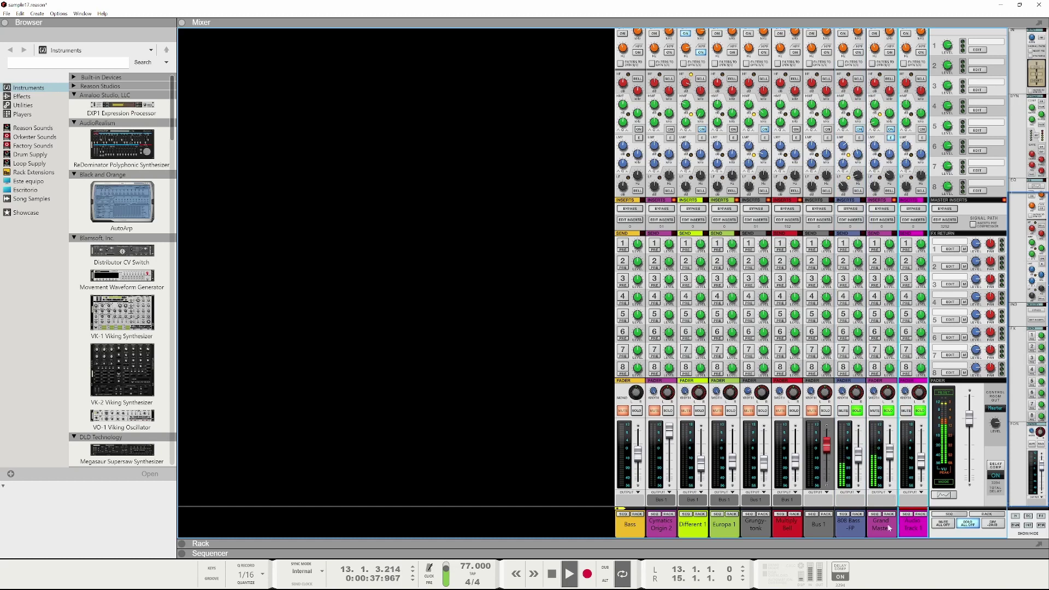
left_click(825, 411)
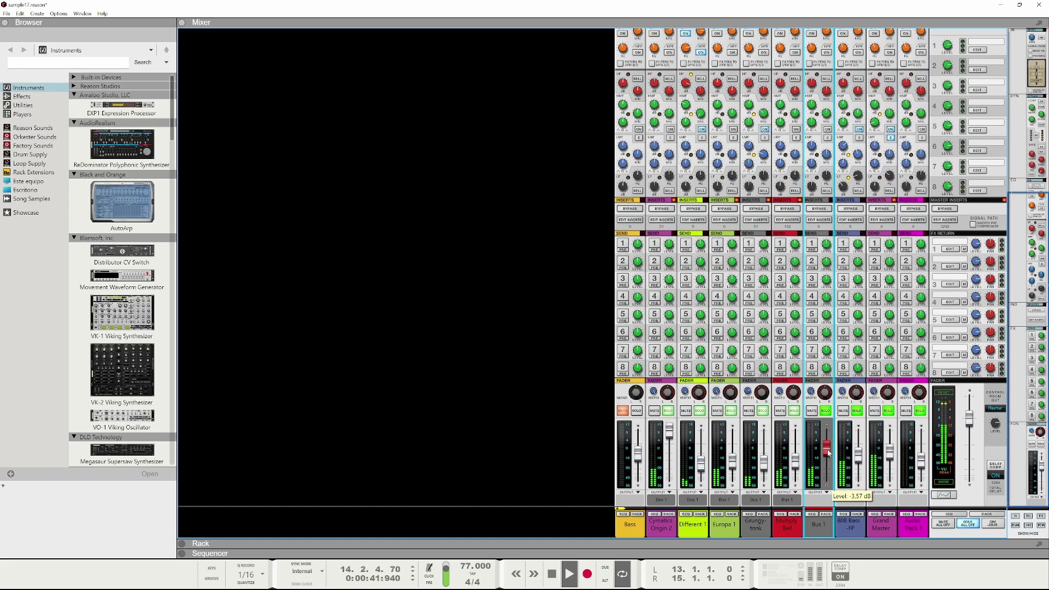
scroll(801, 300, "up", 4)
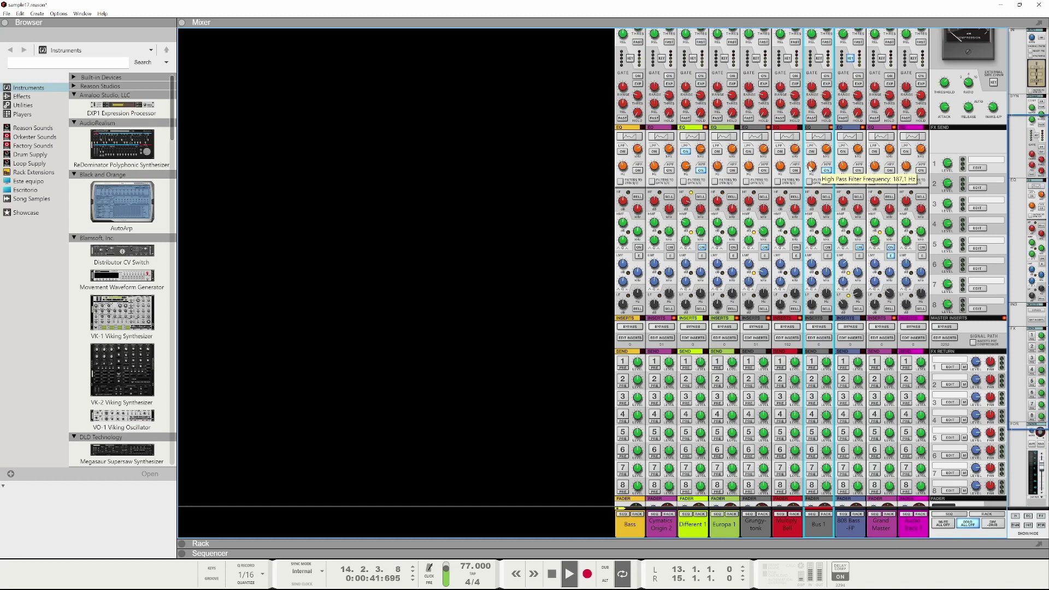
scroll(811, 167, "down", 4)
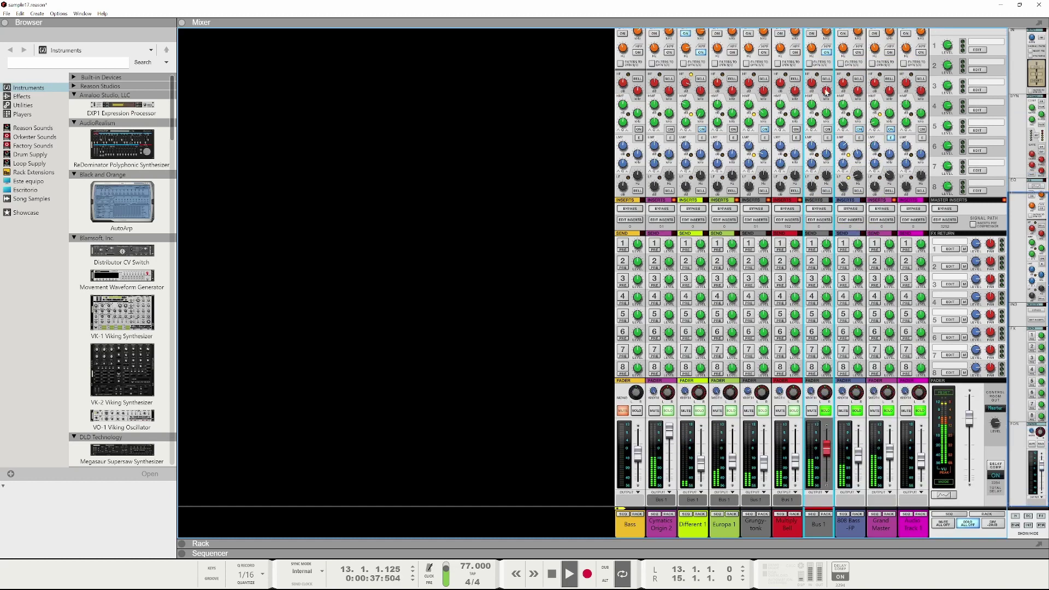
left_click_drag(813, 56, 812, 59)
left_click(967, 523)
- Delete the unused Bass channel from the mixer
left_click(627, 529)
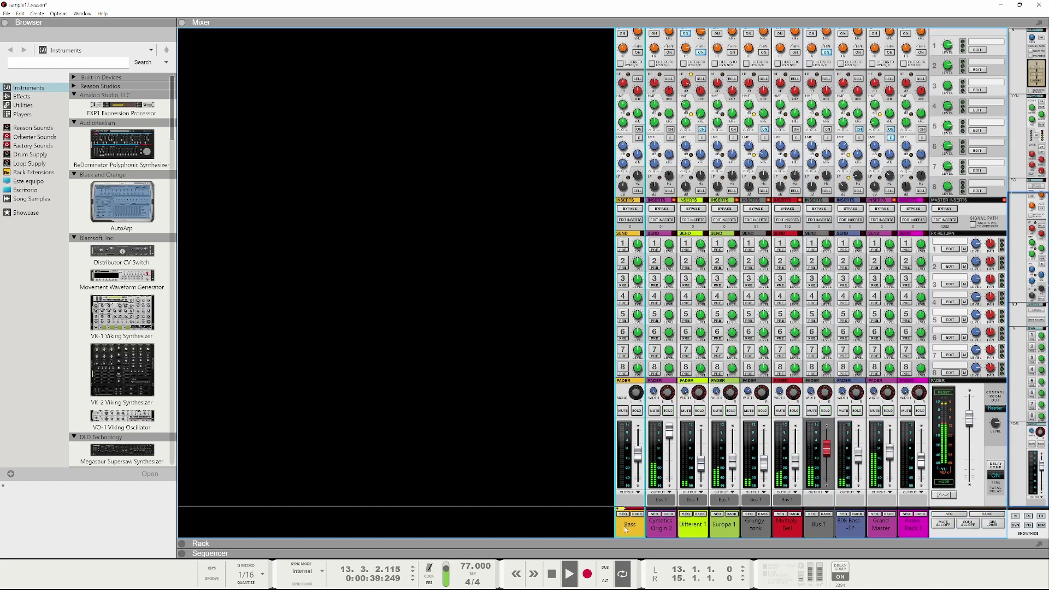
key("Delete")
key("Return")
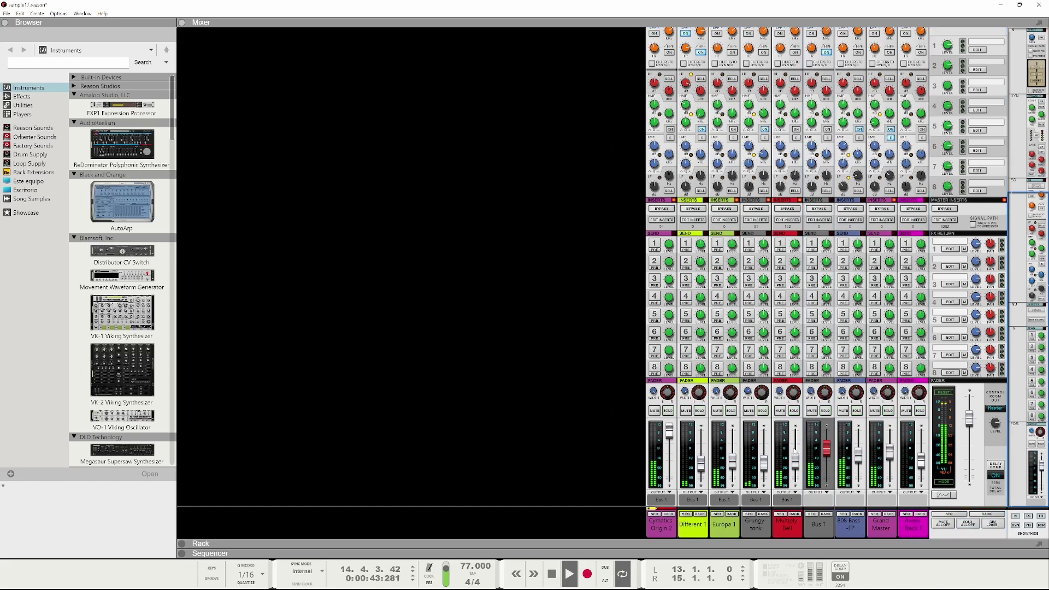
- Balance the soloed Grungy-tone and Multiply Bell channels at -14.80 dB and -17.15 dB, then clear their solos
left_click_drag(764, 462, 764, 461)
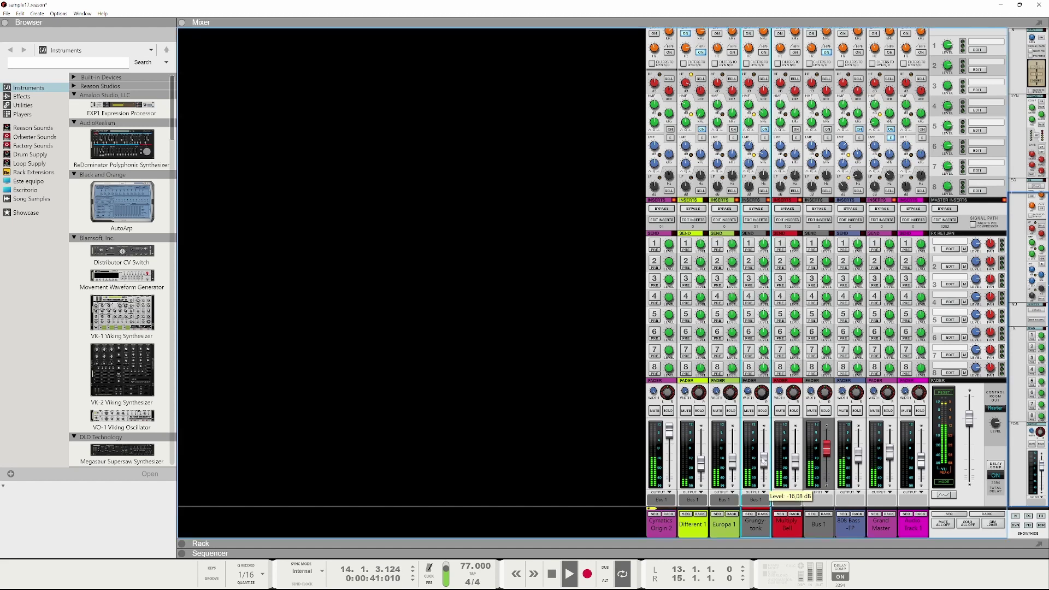
left_click(763, 410)
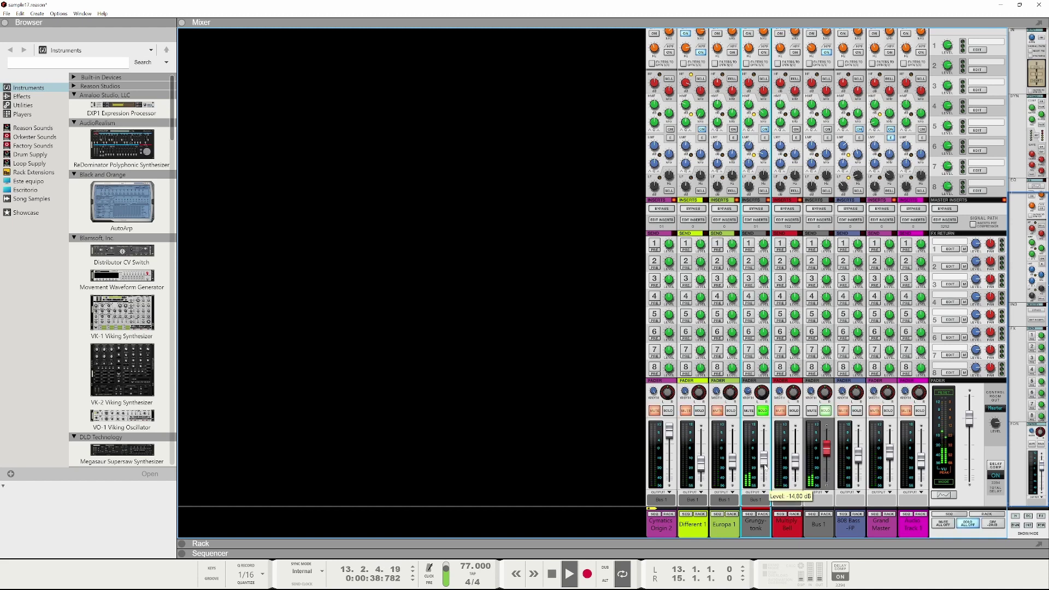
left_click(781, 472)
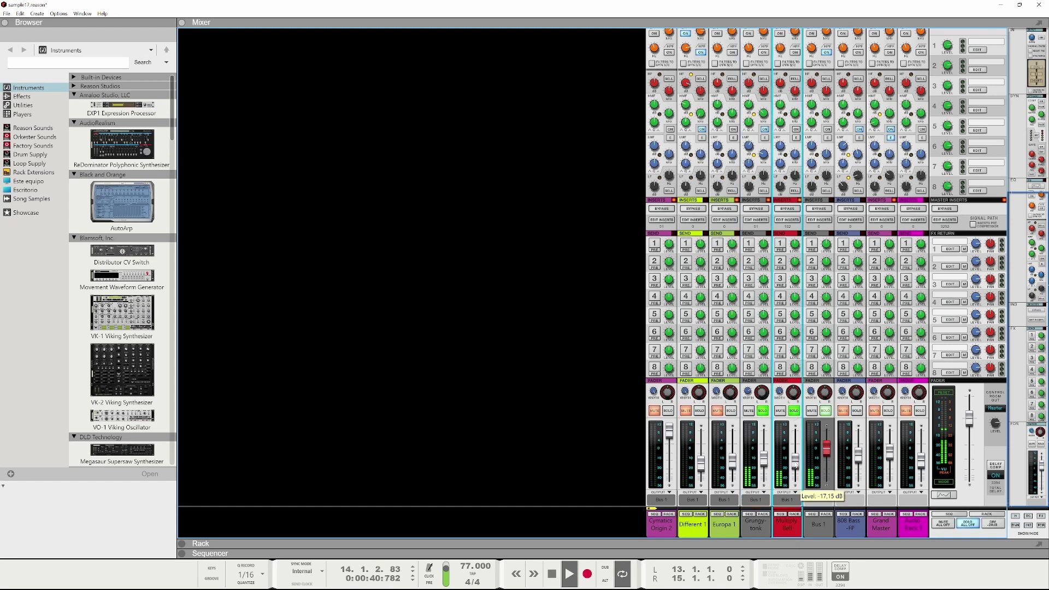
left_click(793, 411)
left_click(794, 411)
left_click(763, 410)
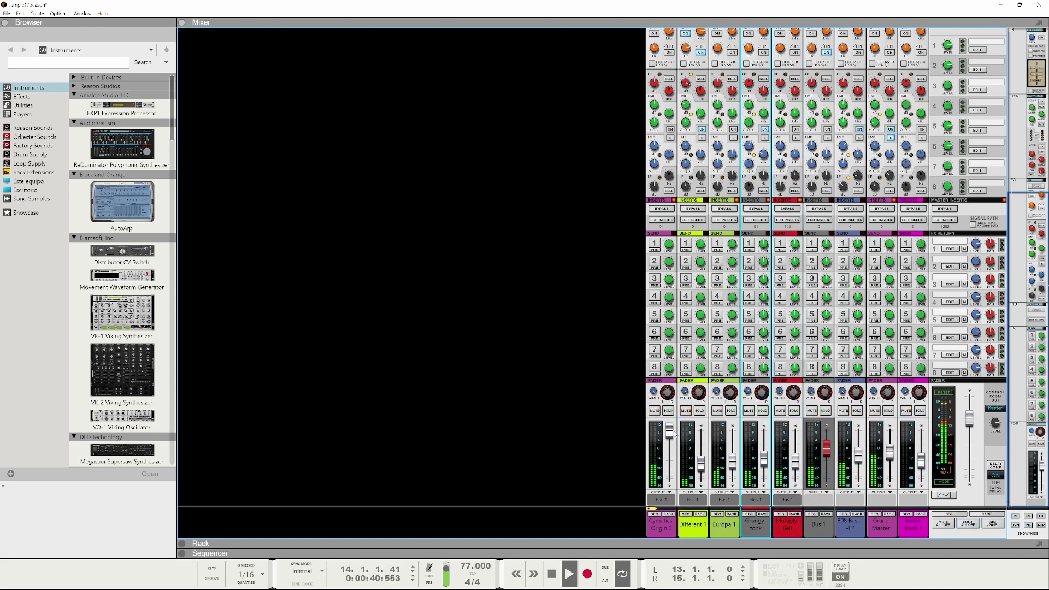
- Lower the Cymatics Origin 2 fader and, with the channel soloed, raise its input gain to 9.43 dB
left_click_drag(676, 434, 680, 448)
left_click(668, 410)
scroll(680, 448, "up", 5)
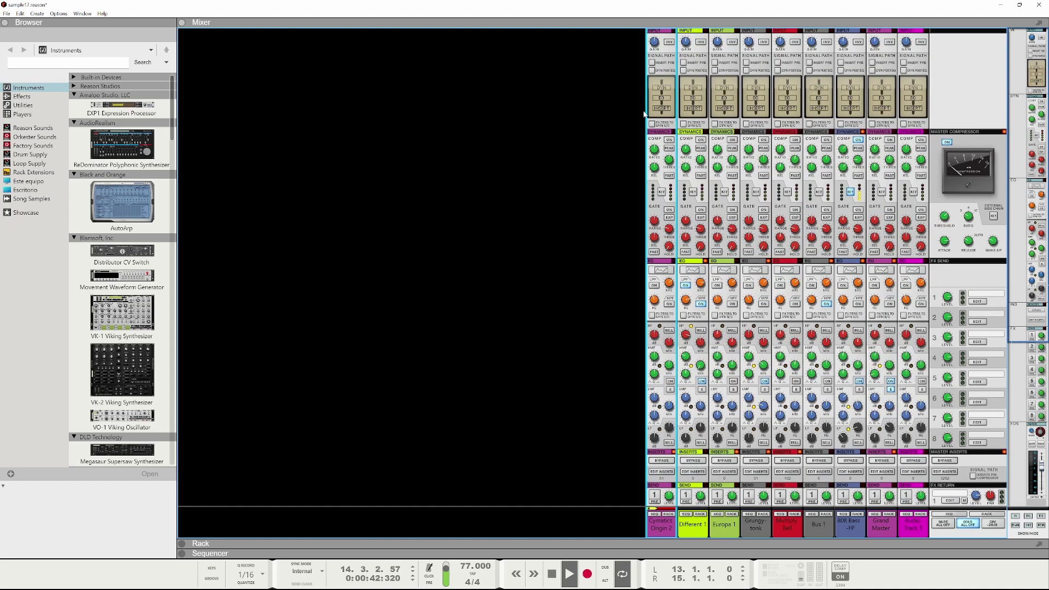
left_click_drag(654, 41, 683, 2)
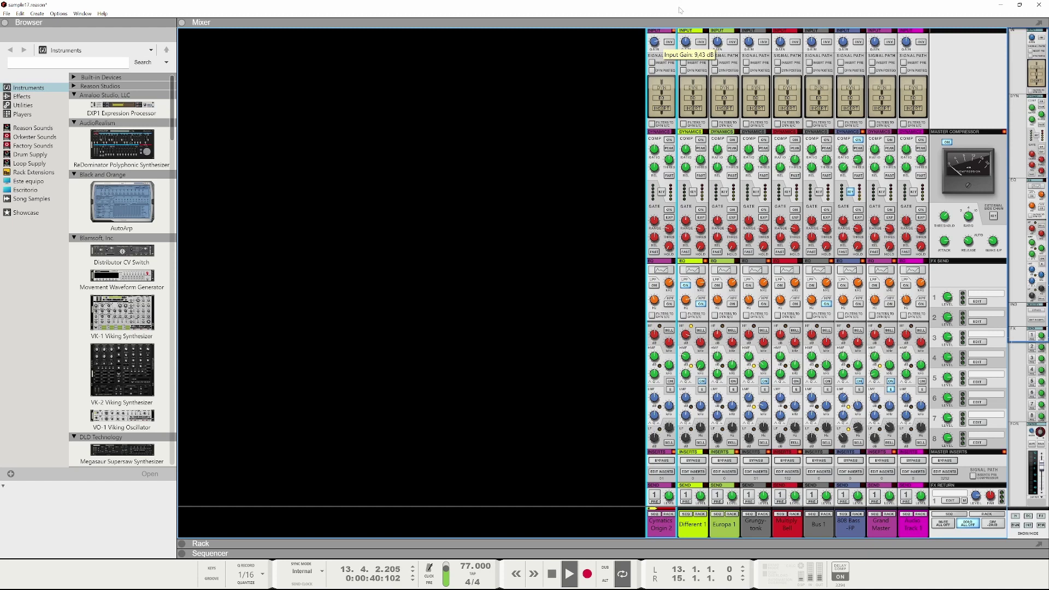
scroll(639, 241, "down", 5)
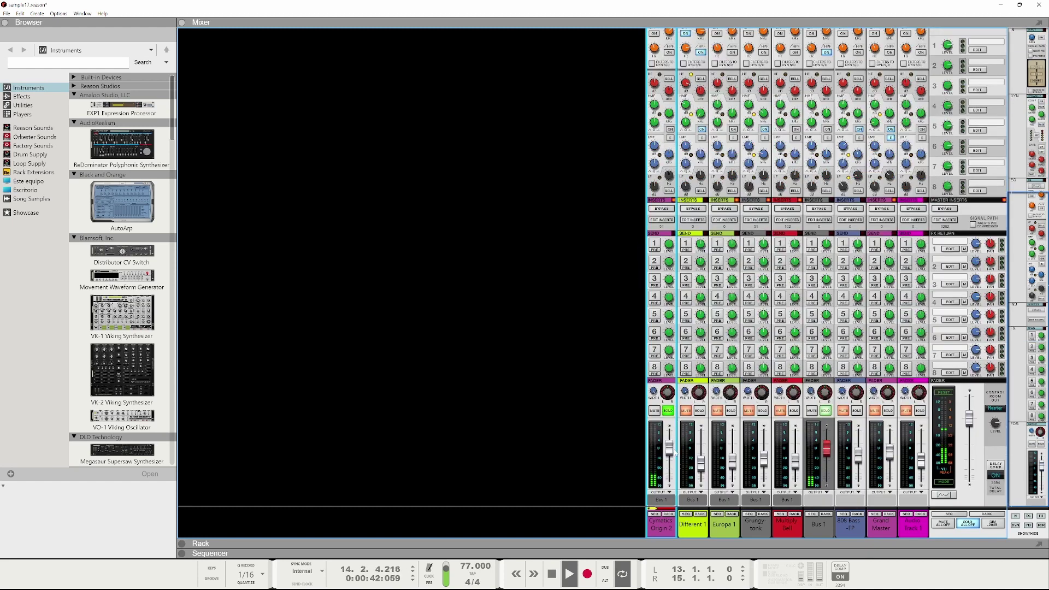
left_click(668, 410)
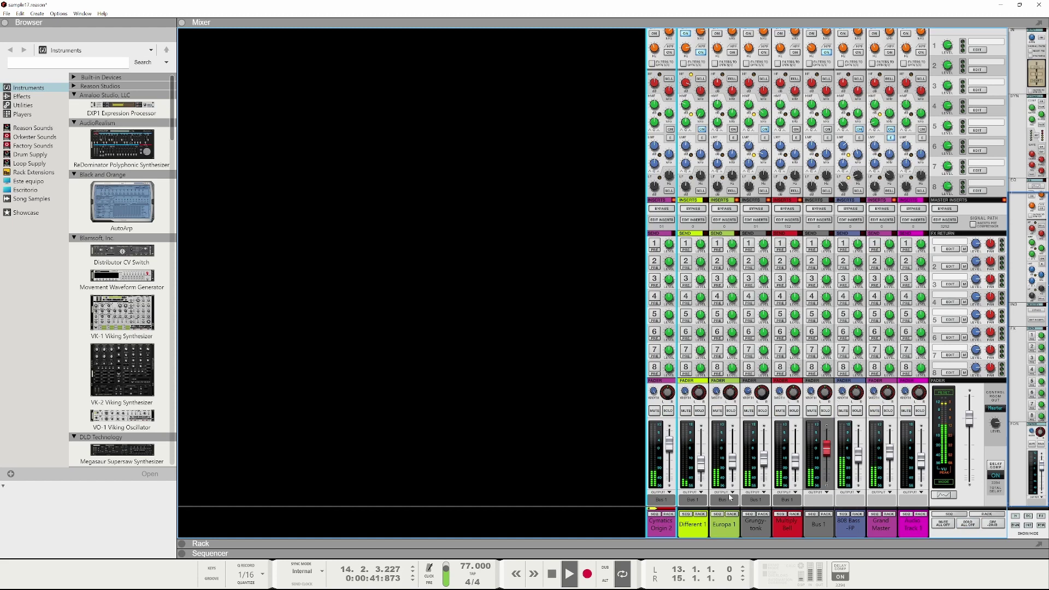
- Stop playback, open the Rack and fold away the Master Section's insert effects
key("space")
left_click_drag(566, 542, 543, 3)
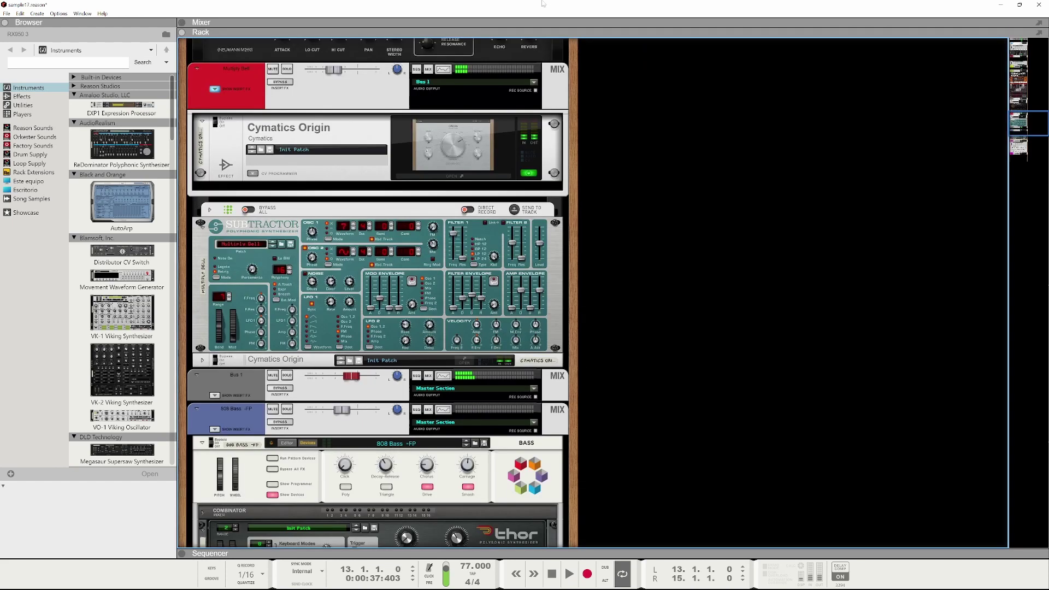
scroll(264, 189, "up", 20)
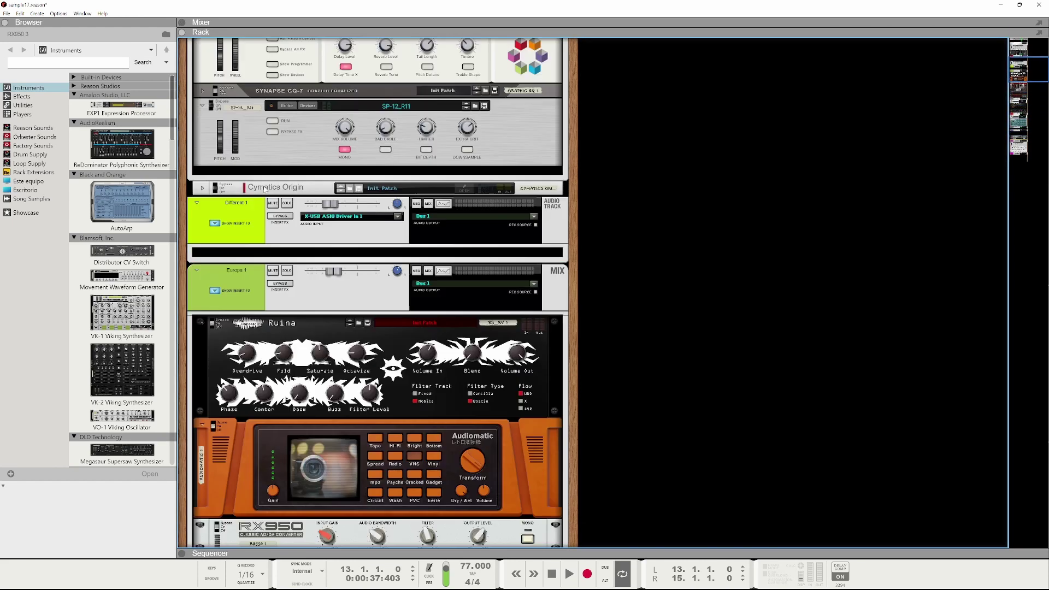
scroll(268, 194, "up", 10)
left_click(215, 146)
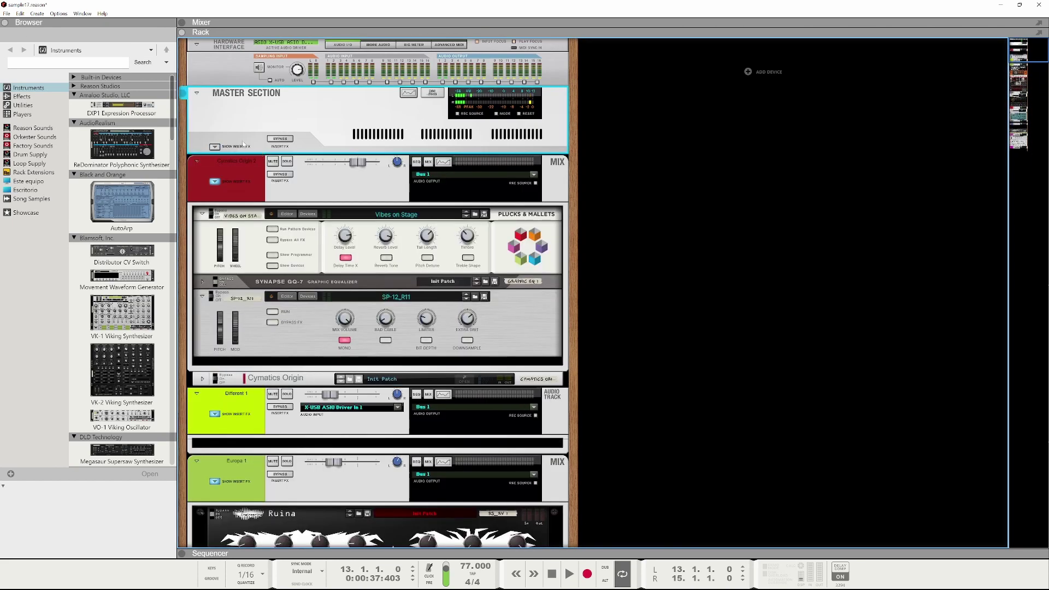
- Add The Echo as a send effect on the Master Section and glance at its rear wiring
right_click(243, 142)
mouse_move(288, 248)
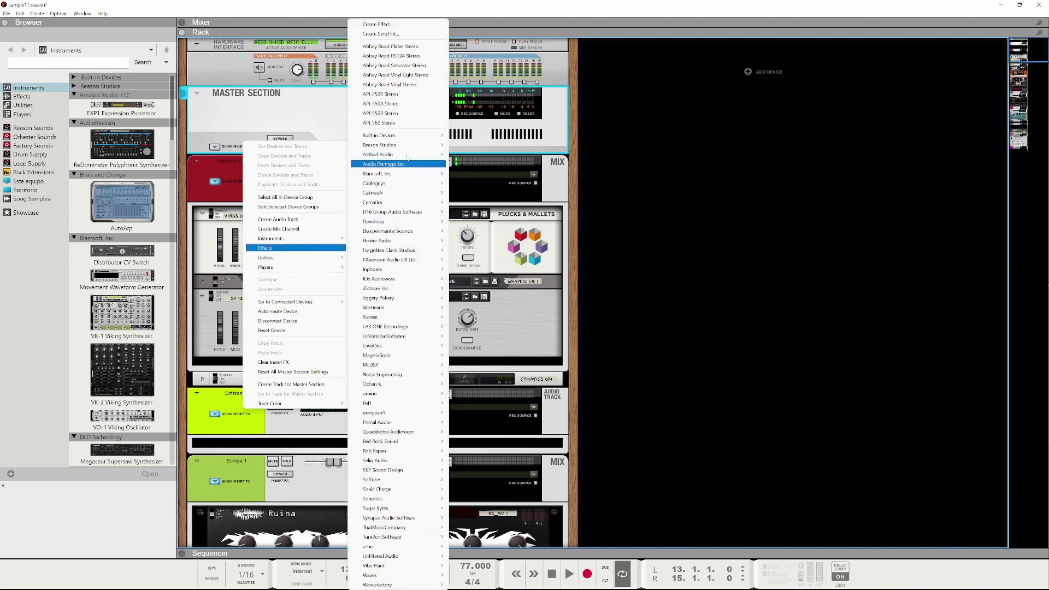
mouse_move(411, 145)
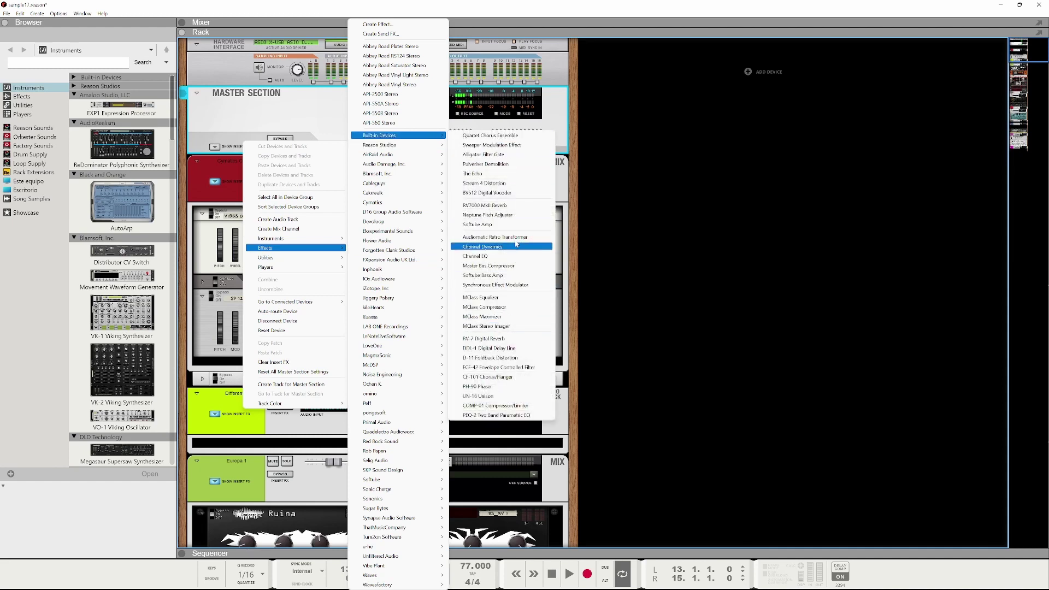
left_click(491, 174)
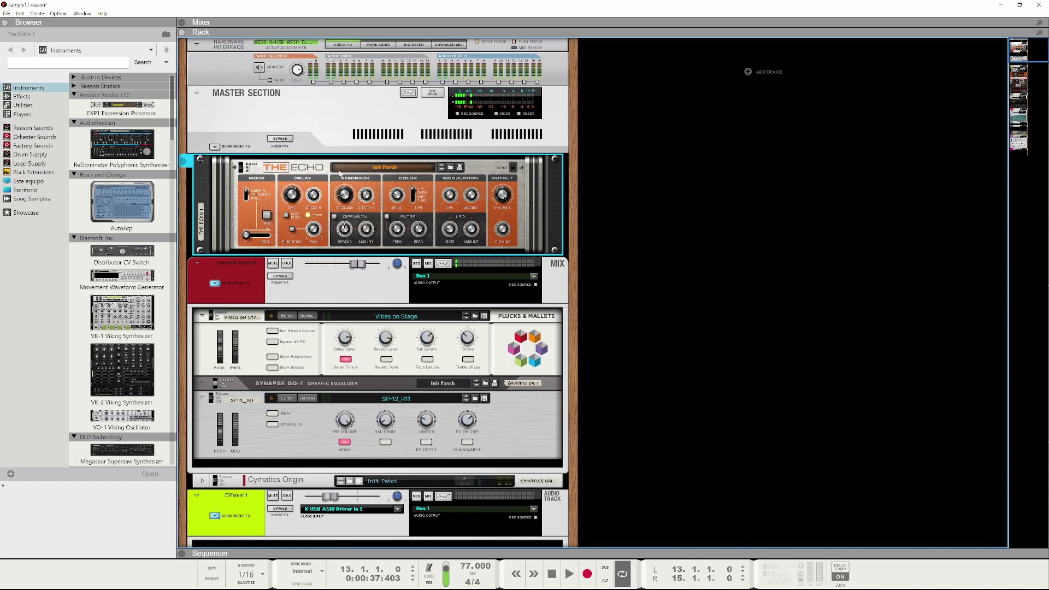
key("Tab")
key("Tab")
- Load the Hang Left Groove patch from the General Delay folder into The Echo
left_click(451, 167)
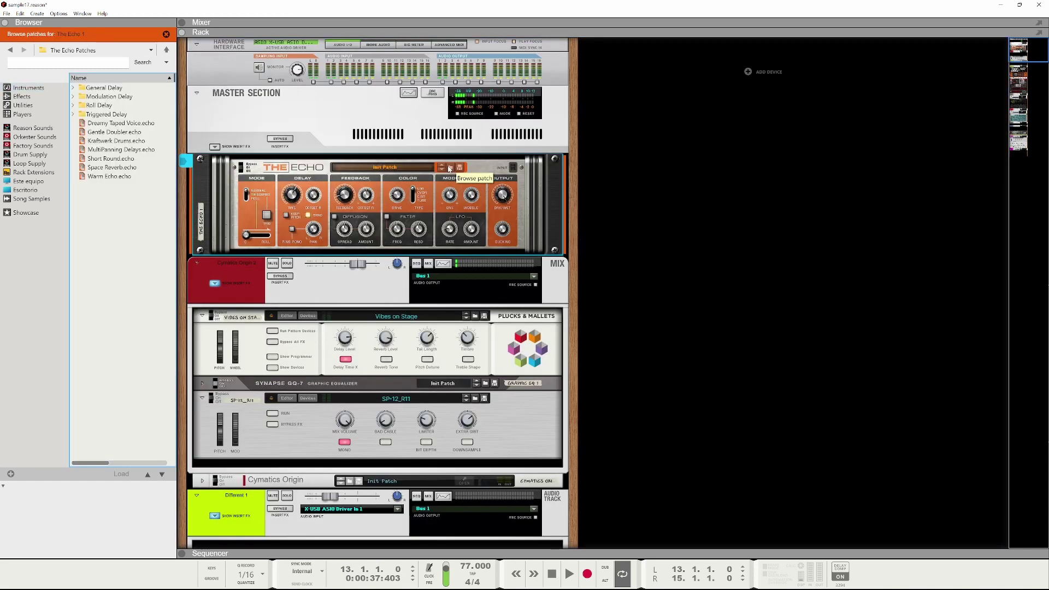
double_click(117, 105)
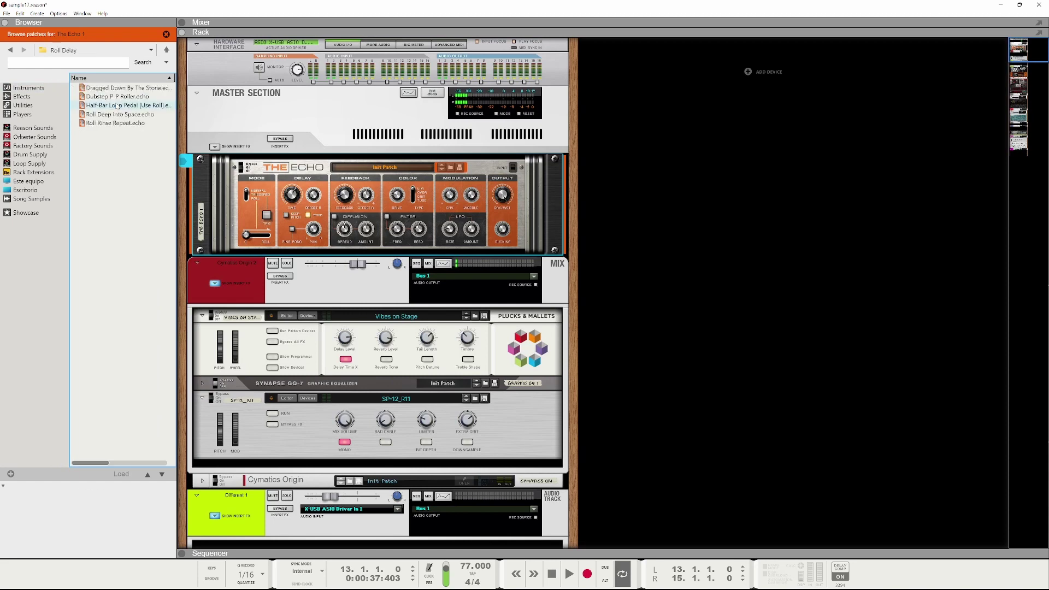
left_click(167, 50)
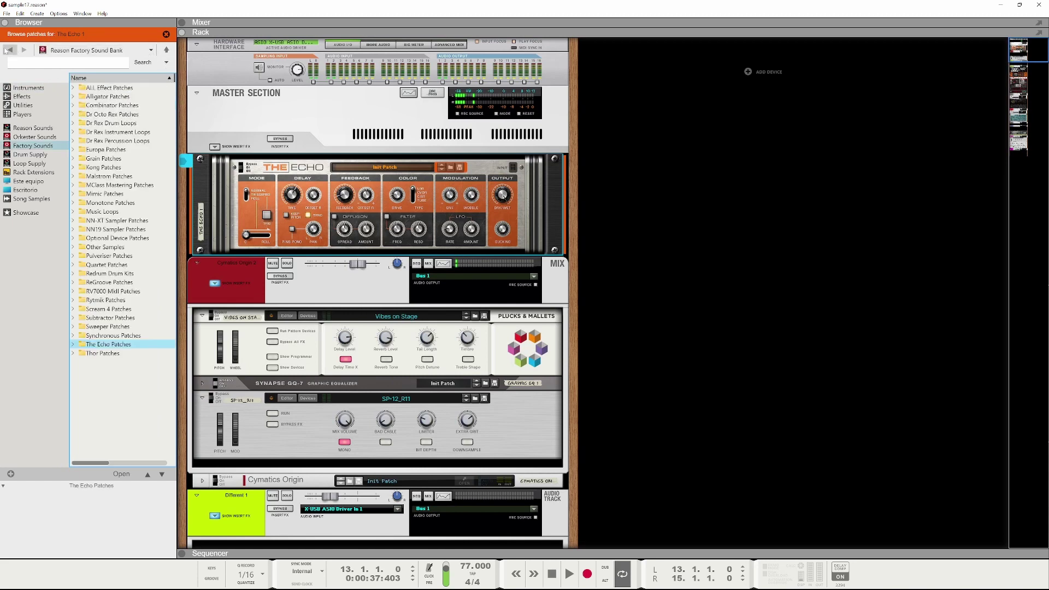
left_click(8, 49)
double_click(126, 90)
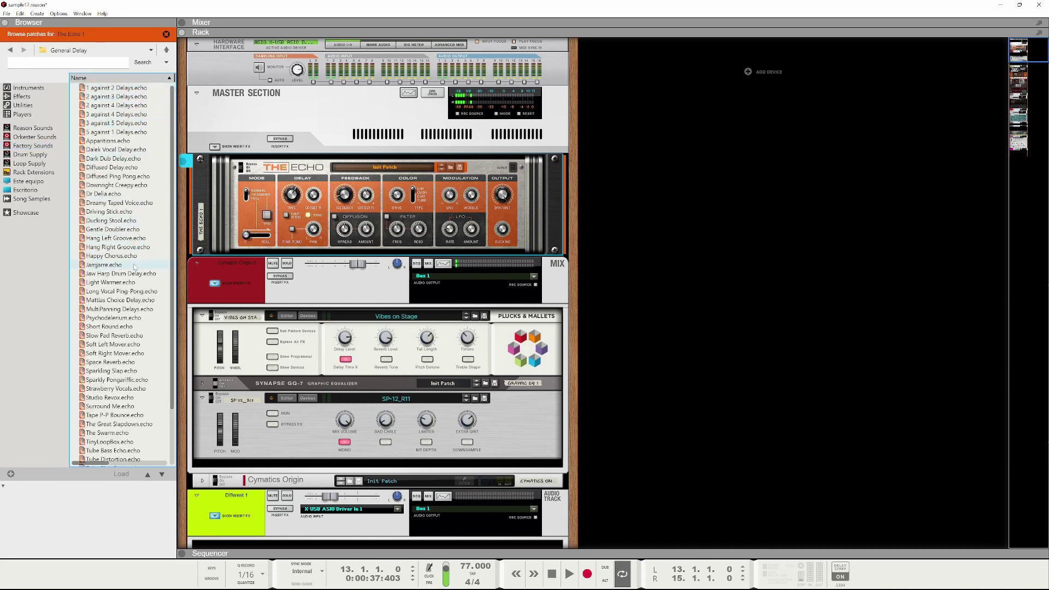
left_click(114, 239)
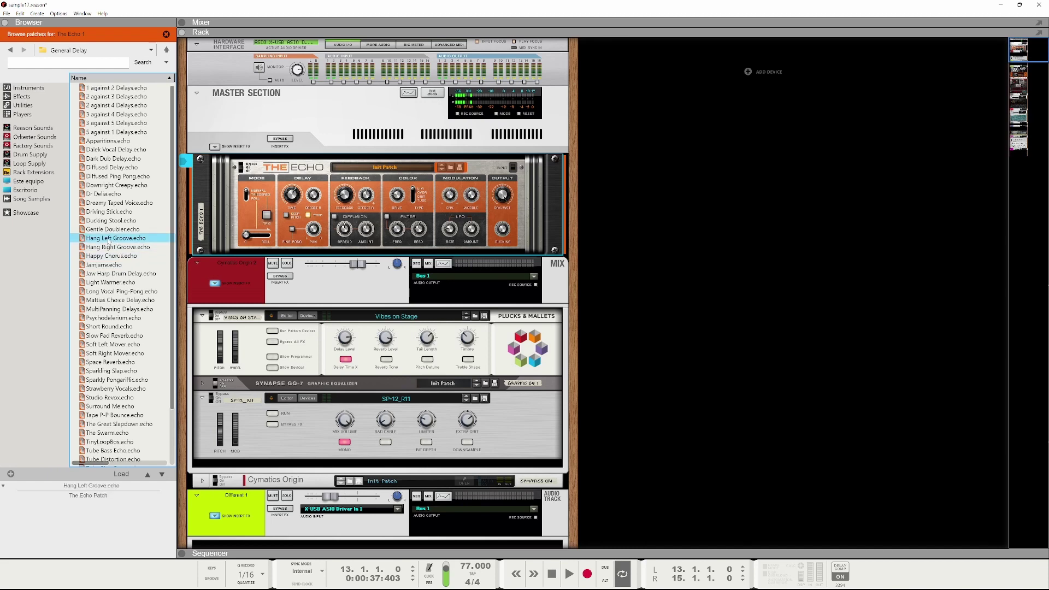
left_click_drag(108, 241, 377, 204)
- Show the Mixer and solo the Multiply Bell channel for playback
left_click(436, 27)
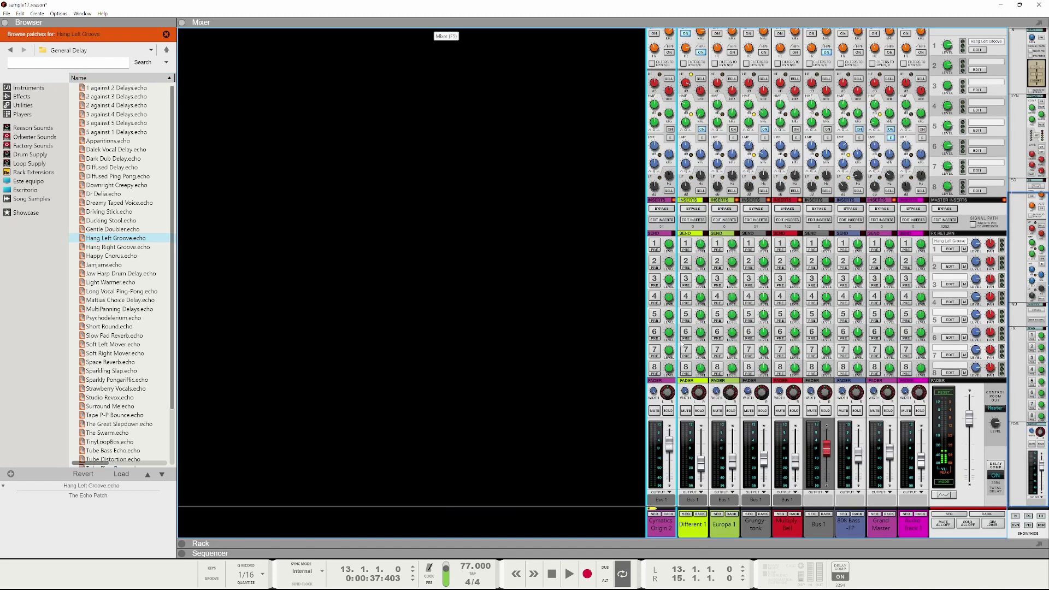
key("space")
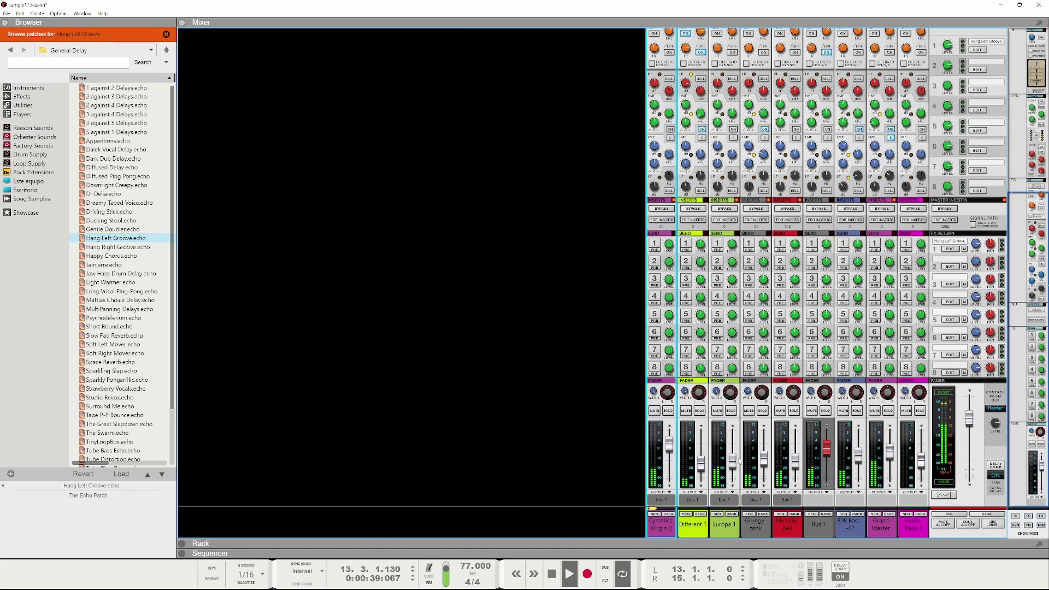
key("space")
left_click(791, 415)
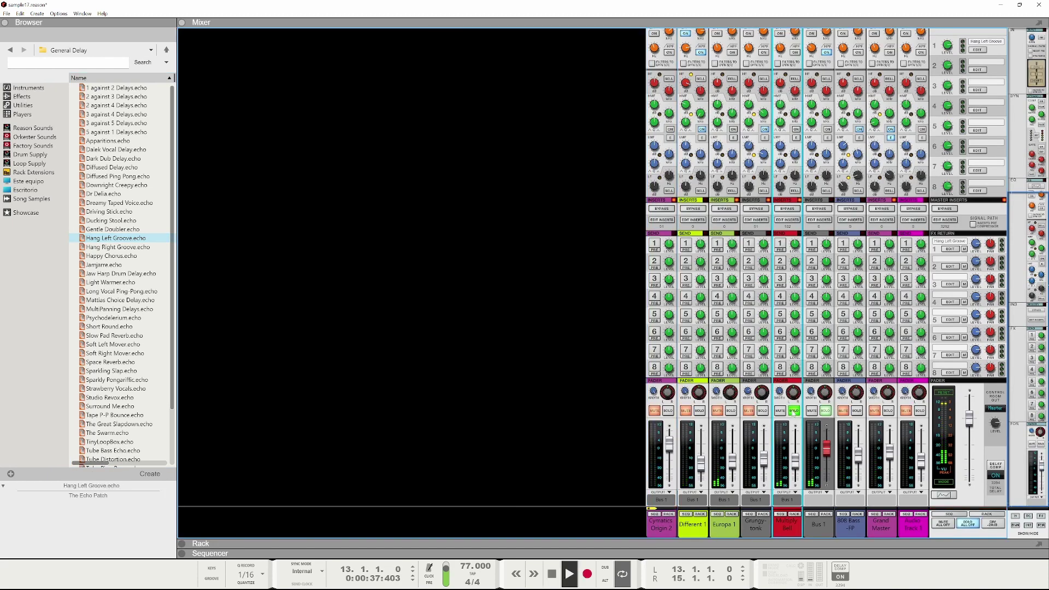
key("space")
- Enable FX send 1 on the Multiply Bell channel and set its level to -4.54 dB while auditioning
scroll(789, 395, "up", 3)
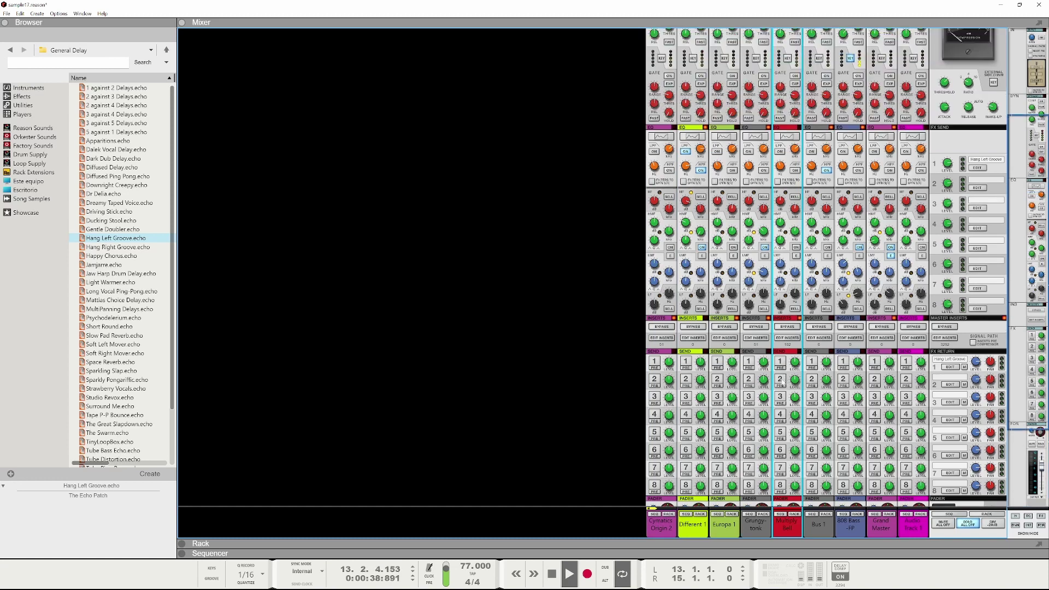
left_click(781, 362)
left_click_drag(797, 362, 797, 339)
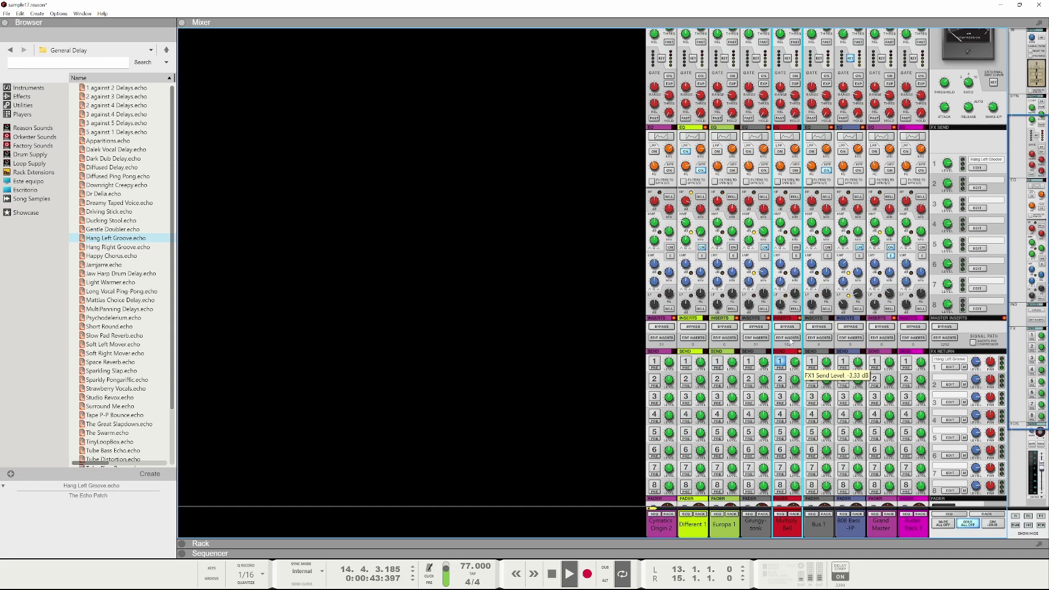
key("space")
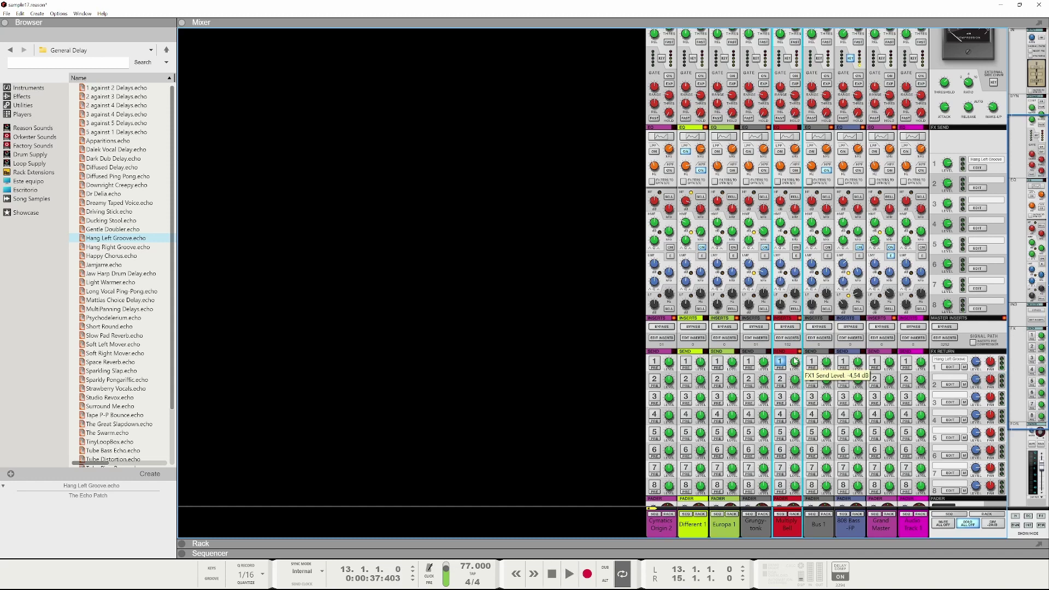
key("space")
- Reveal the Rack below the Mixer and audition The Echo patches Gentle Doubler, Hang Right Groove and Happy Chorus, settling on Jamjarre
key("space")
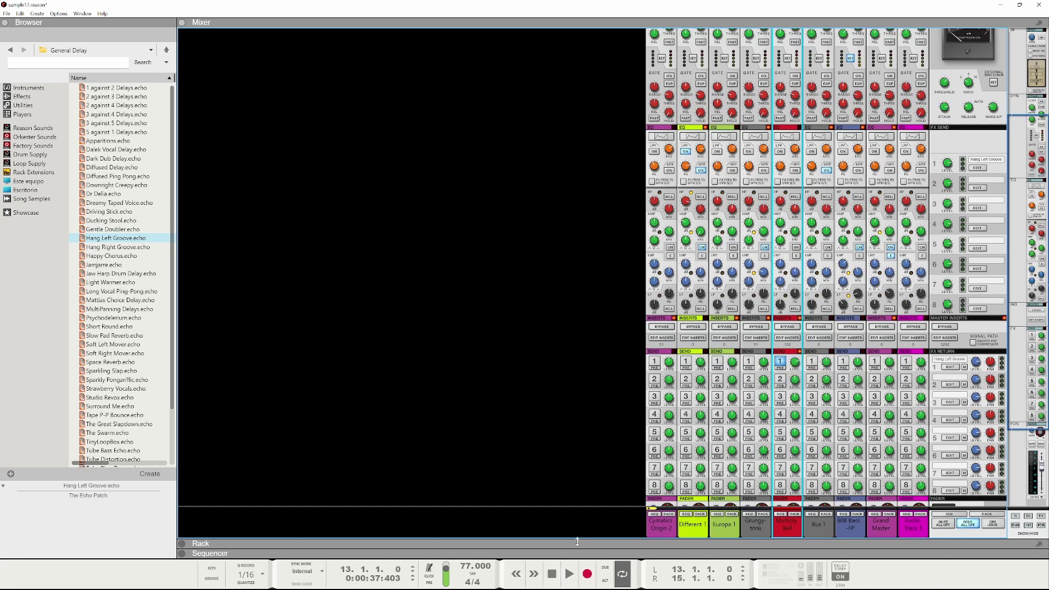
left_click_drag(577, 541, 612, 106)
key("space")
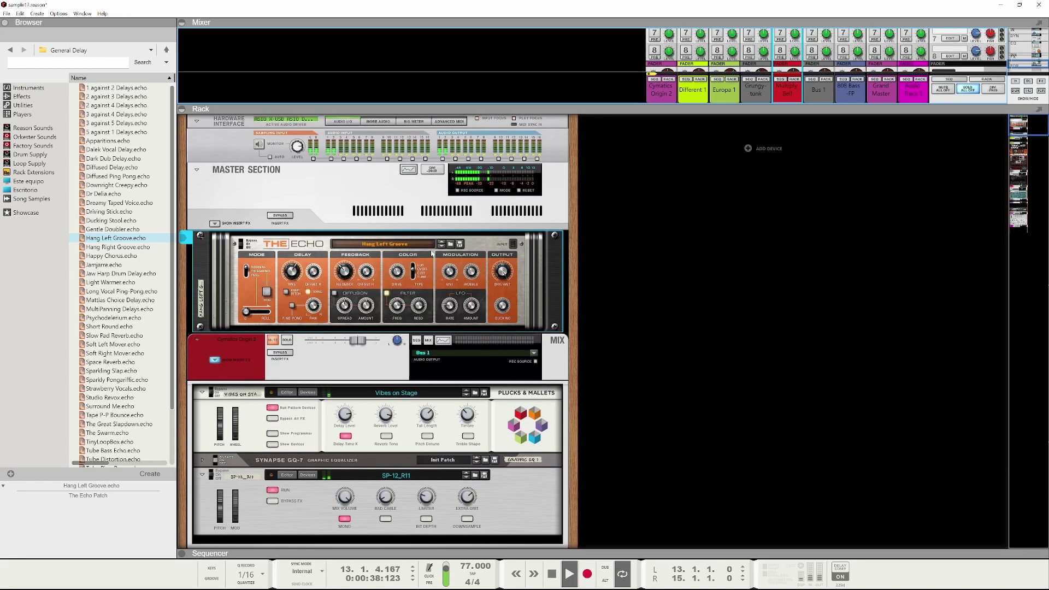
left_click(442, 245)
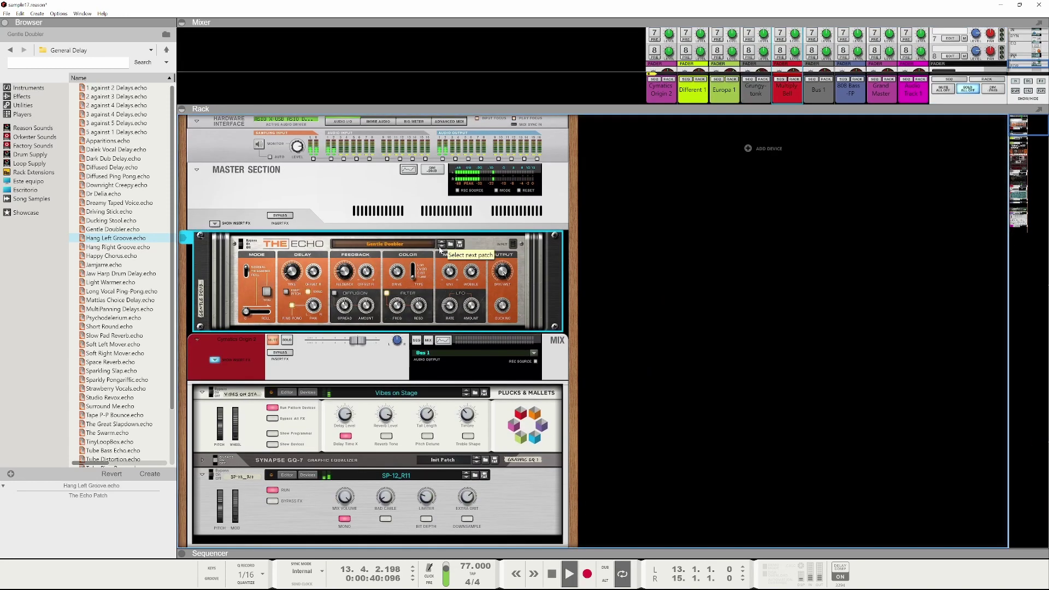
key("space")
left_click(441, 248)
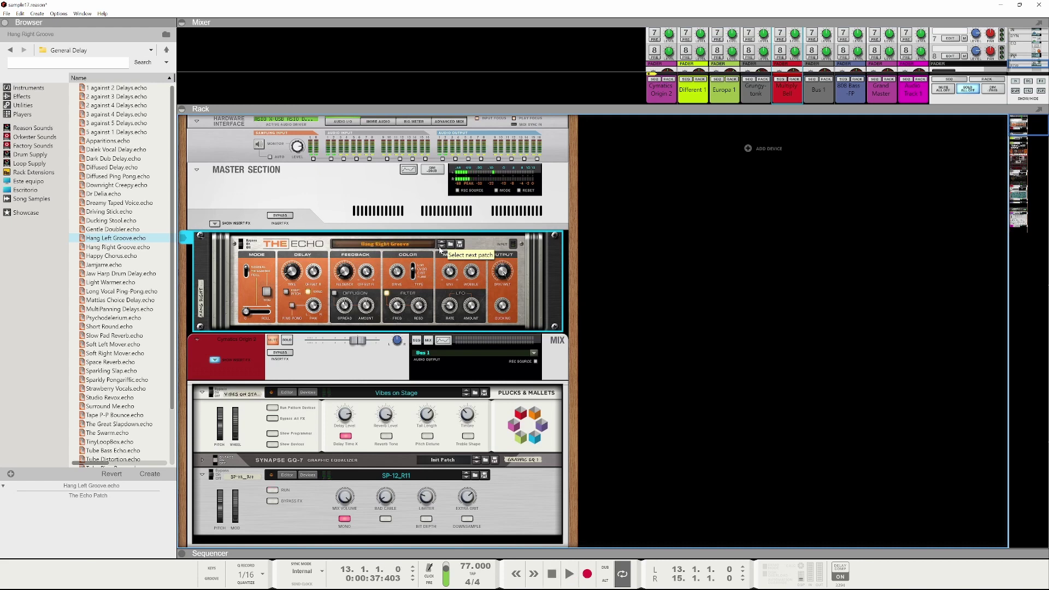
left_click(441, 245)
key("space")
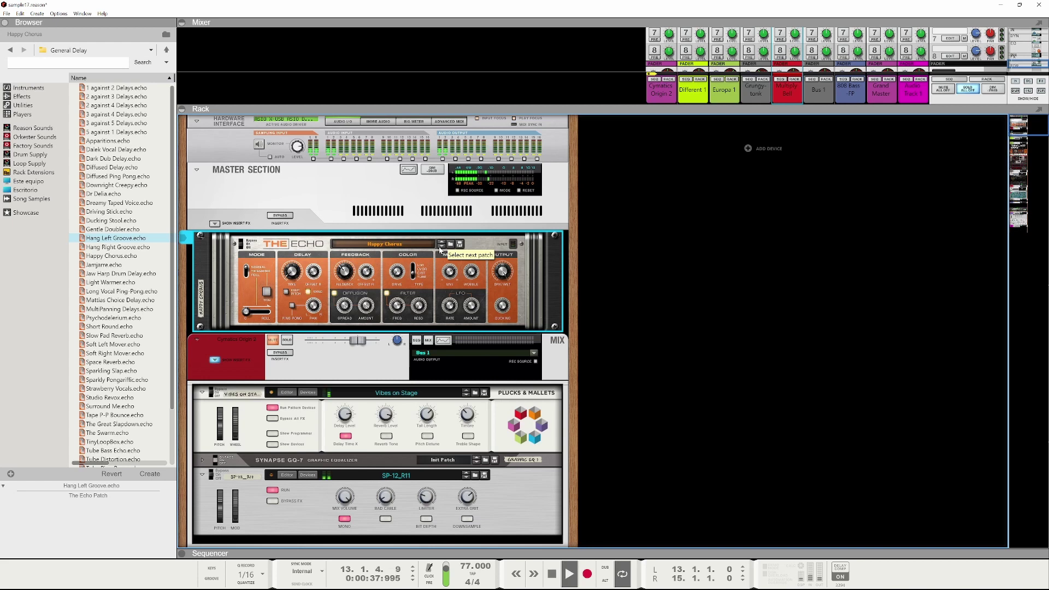
left_click(441, 248)
key("space")
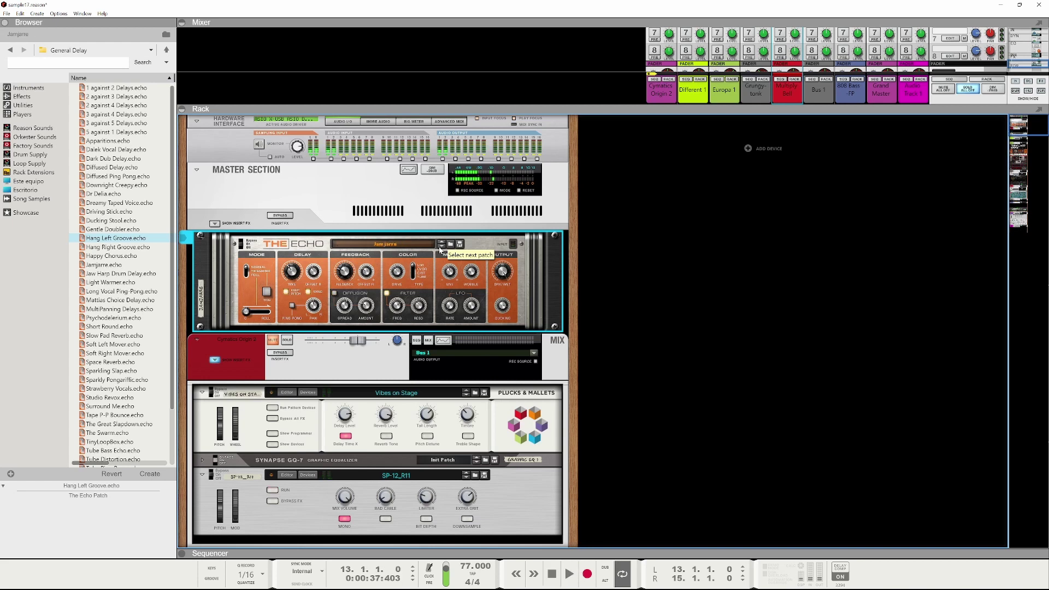
key("space")
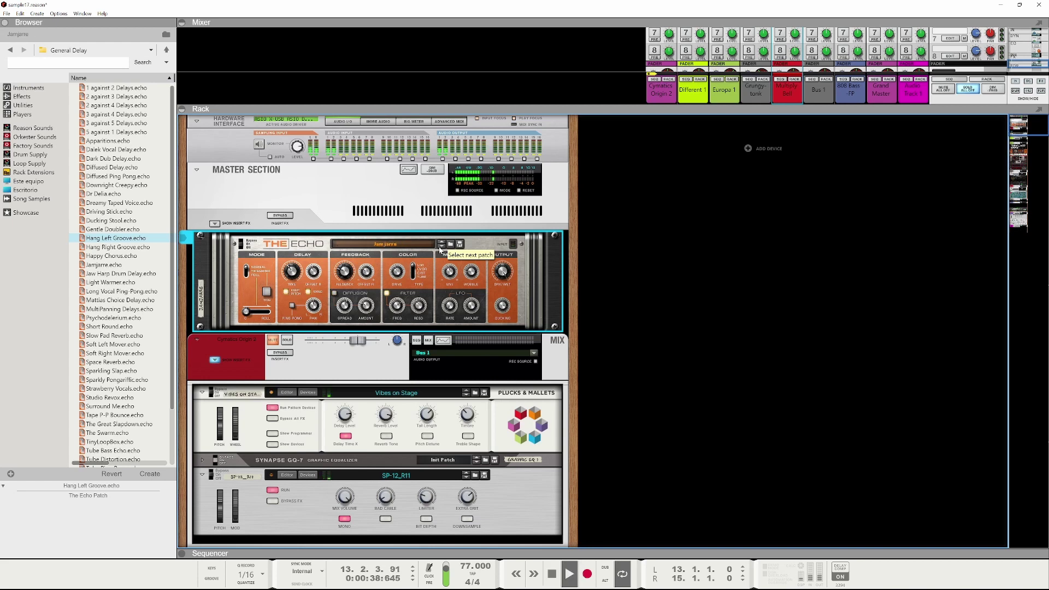
key("space")
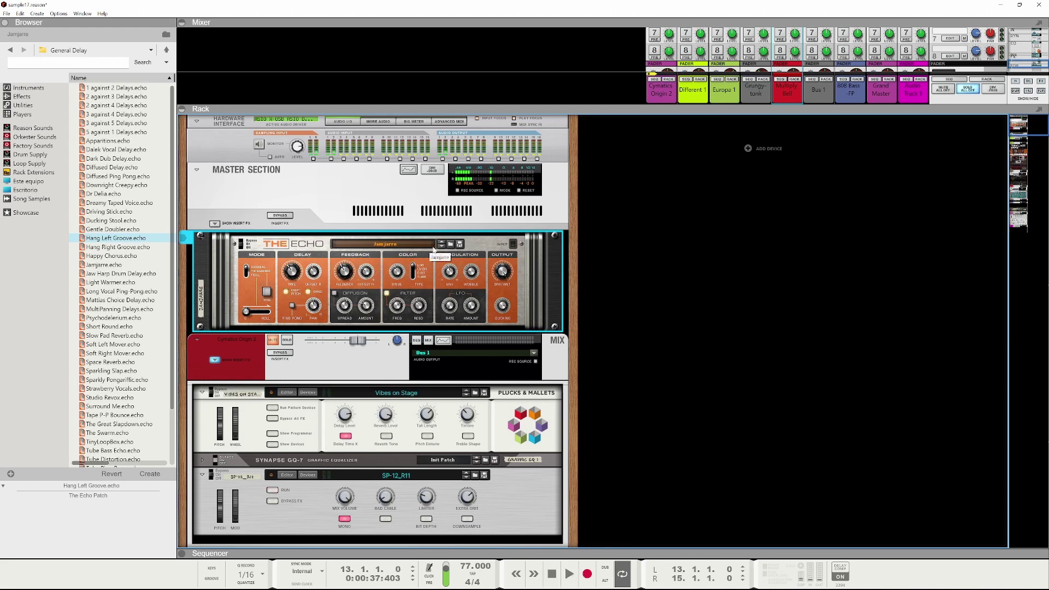
- Audition the Jamjarre patch of The Echo on the soloed Multiply Bell channel
key("space")
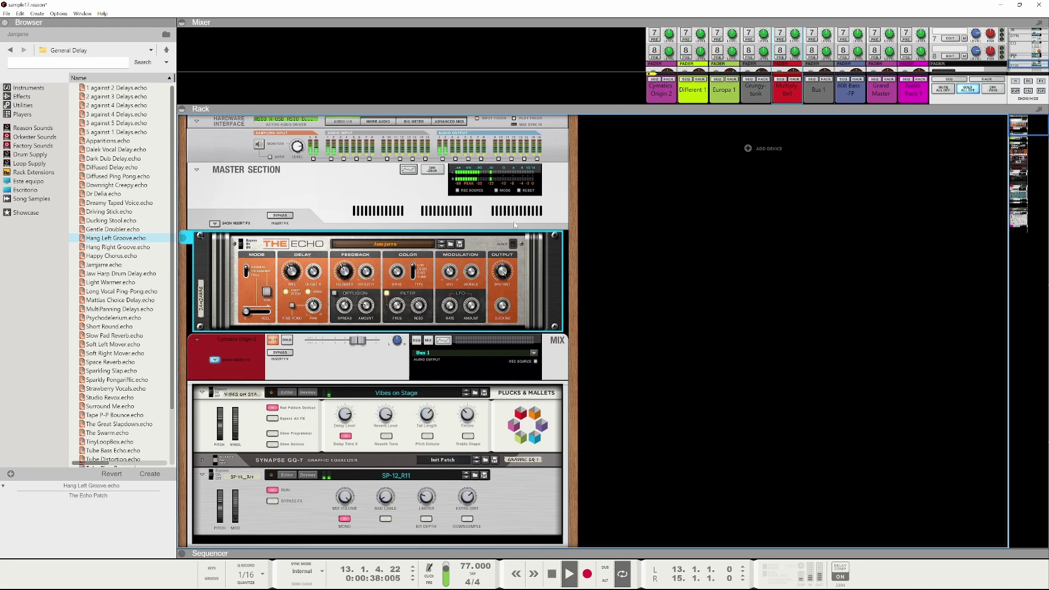
key("space")
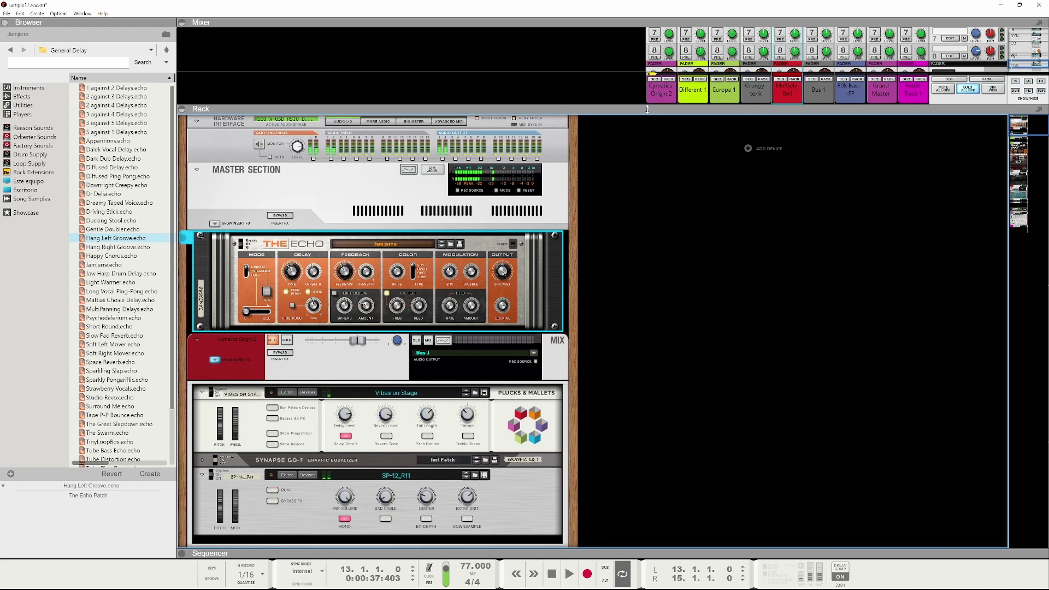
- Open an automation lane for the Multiply Bell channel's FX1 send on/off switch and bring bars 1 to 31 into view in the Sequencer
left_click_drag(647, 110, 641, 343)
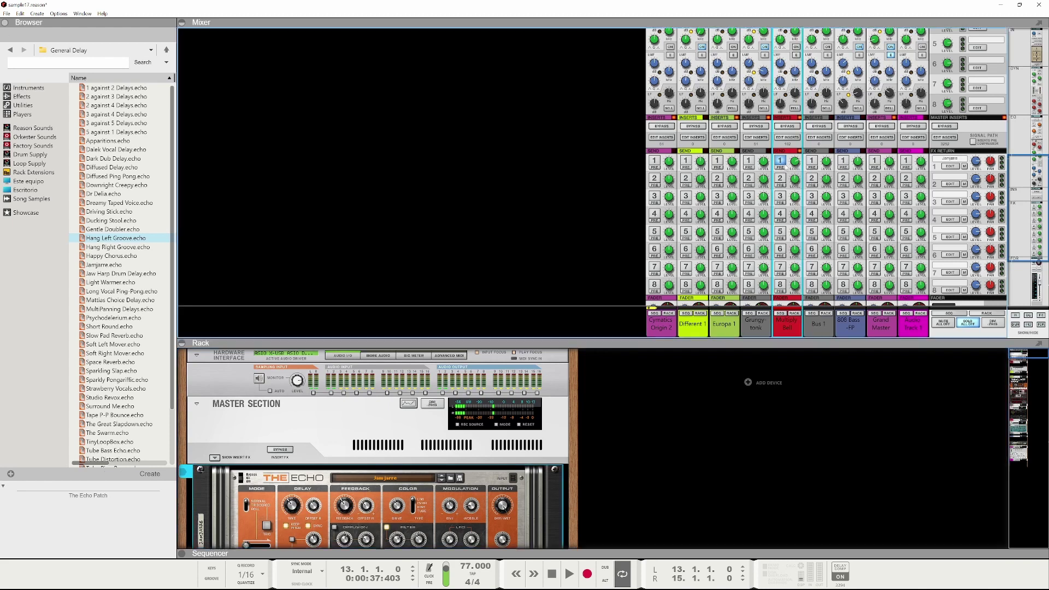
right_click(780, 164)
right_click(787, 161)
left_click(789, 164)
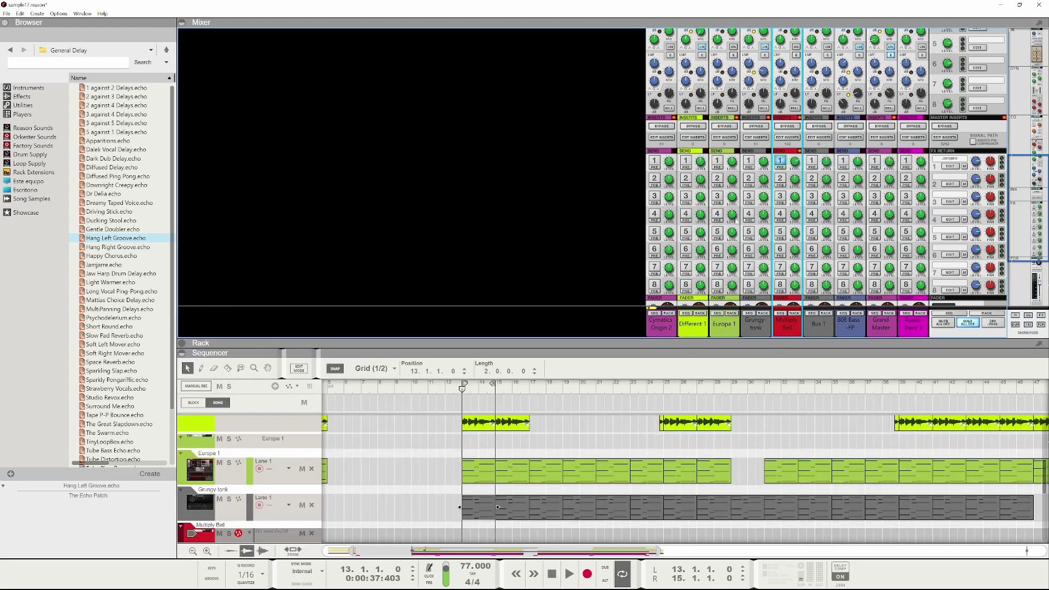
left_click_drag(544, 346, 546, 107)
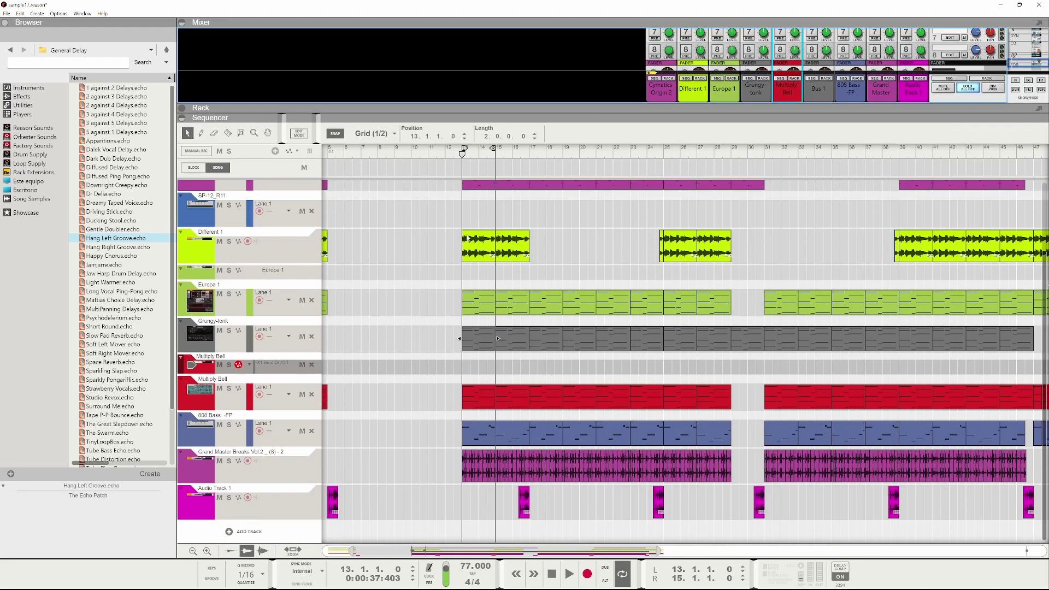
scroll(377, 491, "left", 4)
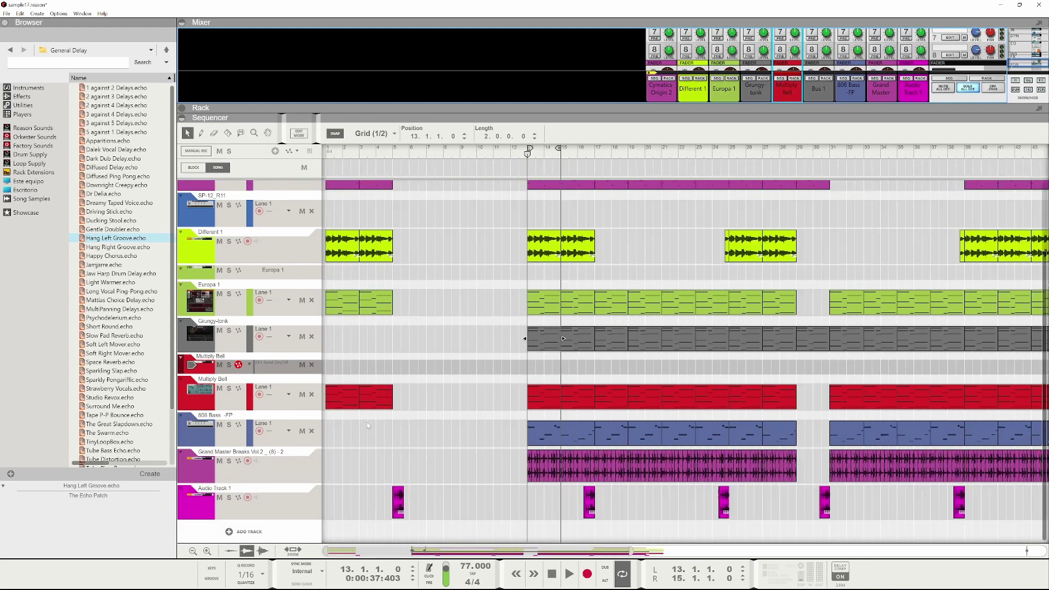
scroll(392, 401, "up", 2)
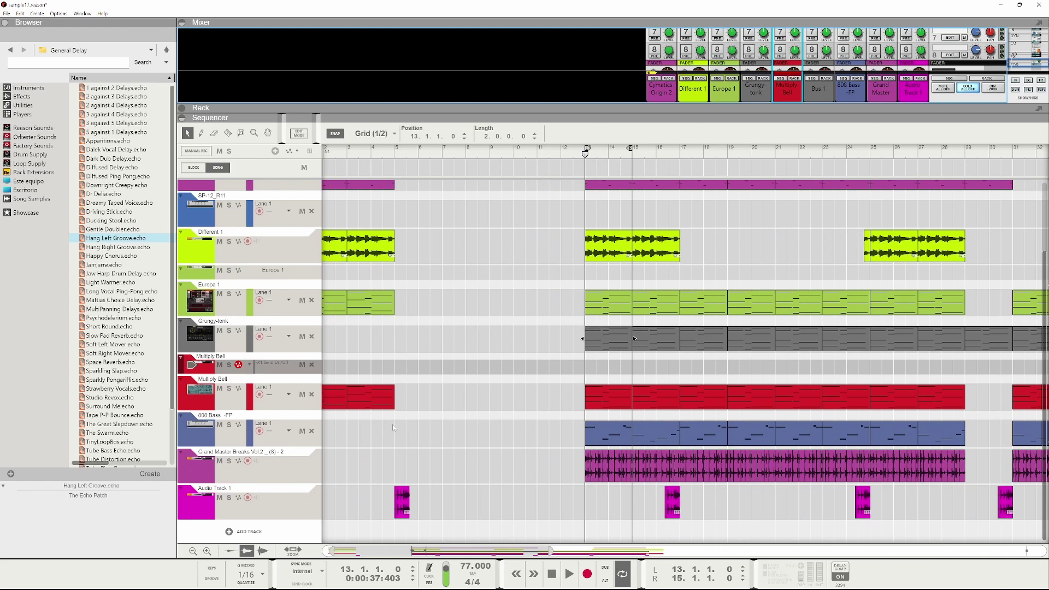
- Add an automation clip at 4.3.1.0 with length 0.2.0.0 on the Multiply Bell FX1 send lane and open it for editing
left_click(388, 365, "alt")
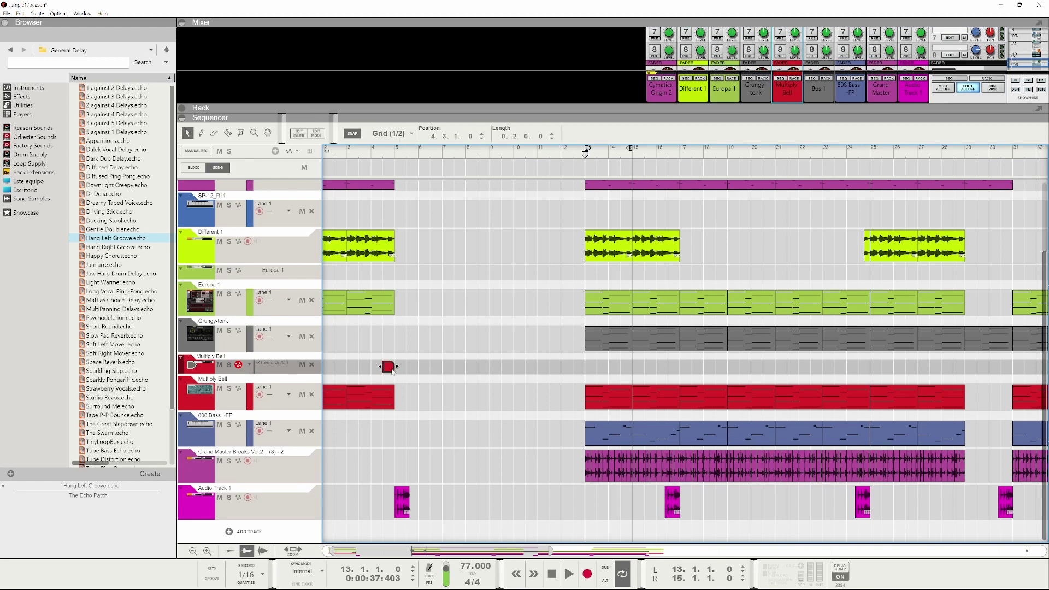
scroll(381, 387, "up", 3)
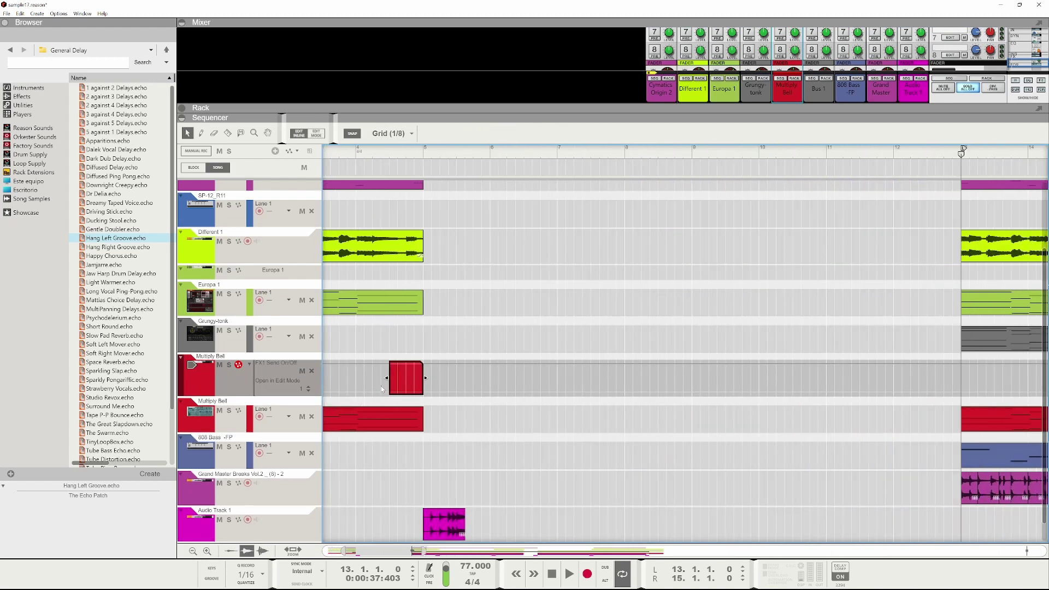
scroll(366, 369, "up", 2)
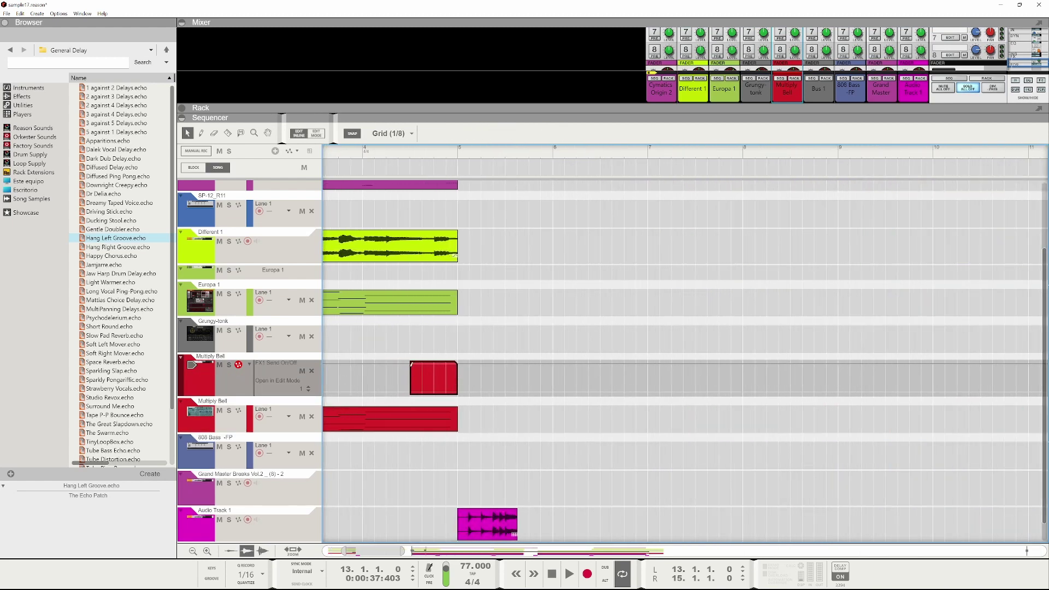
left_click(411, 363)
left_click(411, 367)
scroll(411, 369, "up", 3)
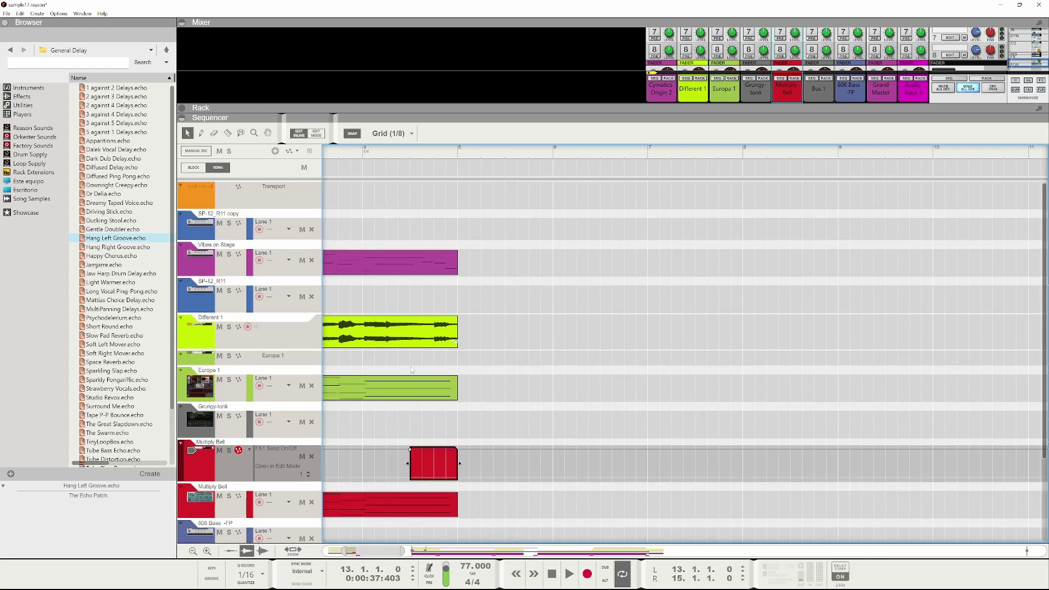
- Set the automation point at 4.3.1.0 to value 1 and extend the clip's end to bar 6
left_click_drag(700, 112, 701, 317)
scroll(421, 420, "down", 5)
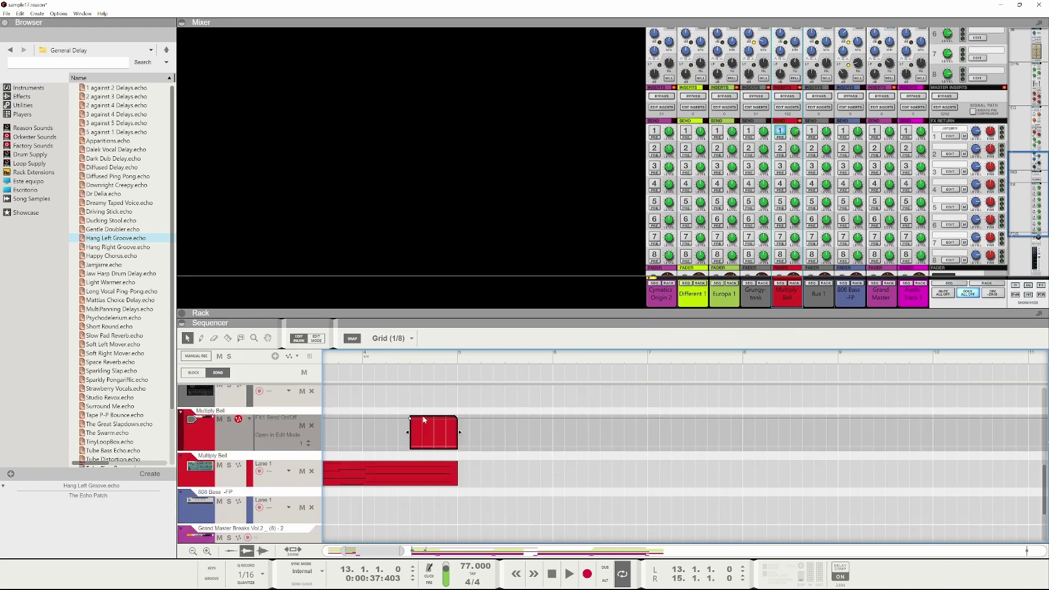
left_click(411, 421)
left_click(422, 359)
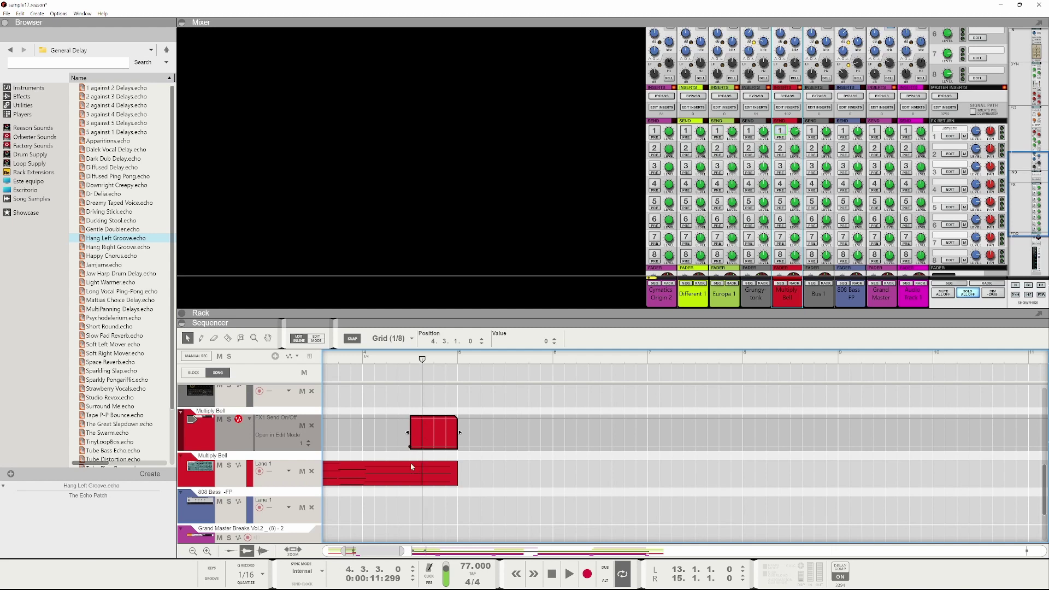
left_click_drag(411, 448, 413, 422)
left_click_drag(459, 432, 545, 428)
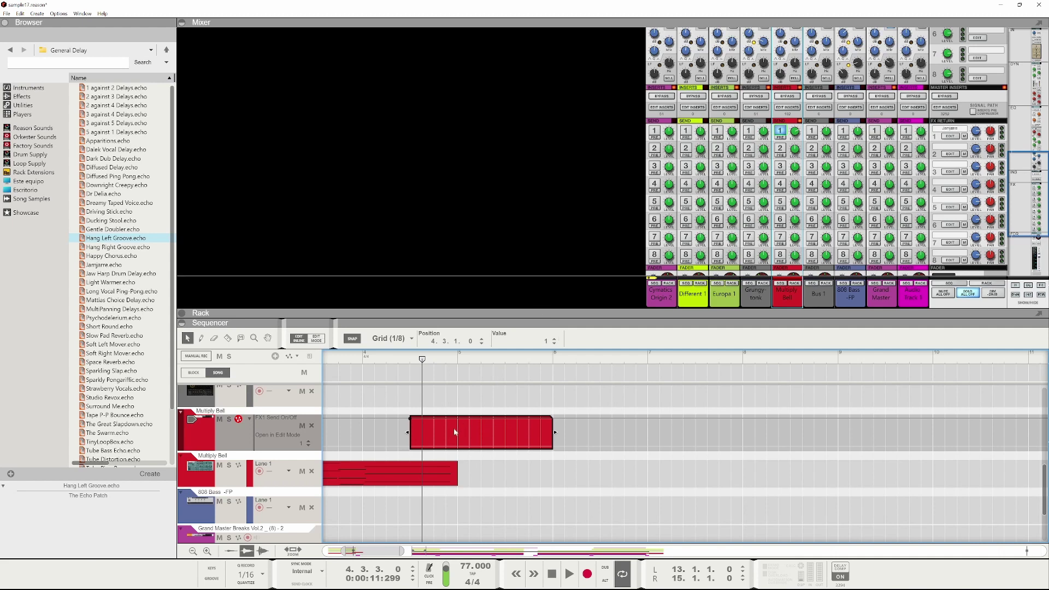
- Undo the automation clip, its points and the FX1 send automation lane on Multiply Bell
key("ctrl+z")
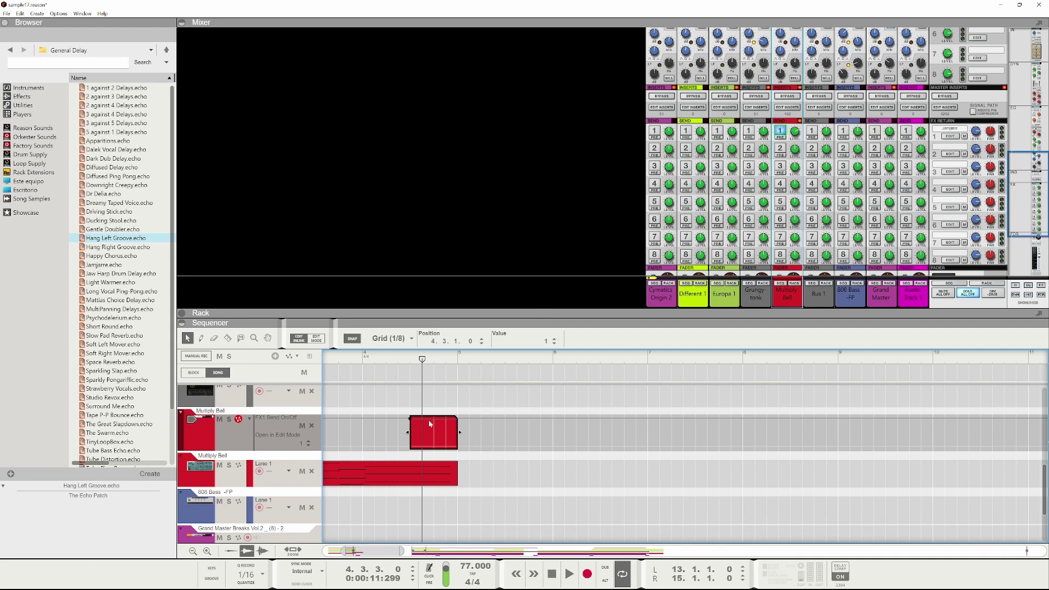
key("ctrl+z")
key("ctrl+z")
key("ctrl+z")
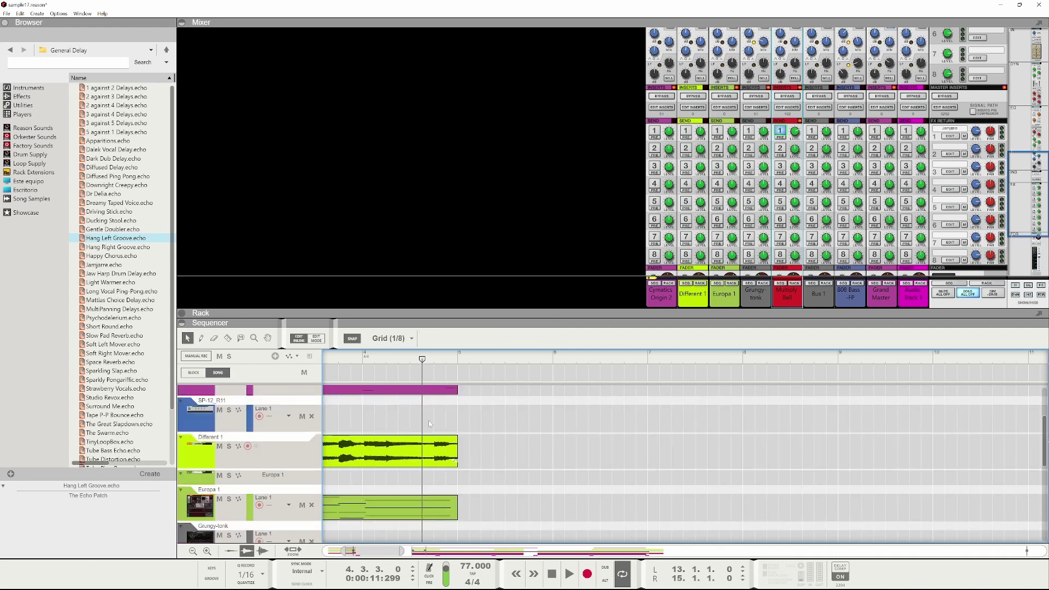
key("ctrl+z")
key("ctrl+z")
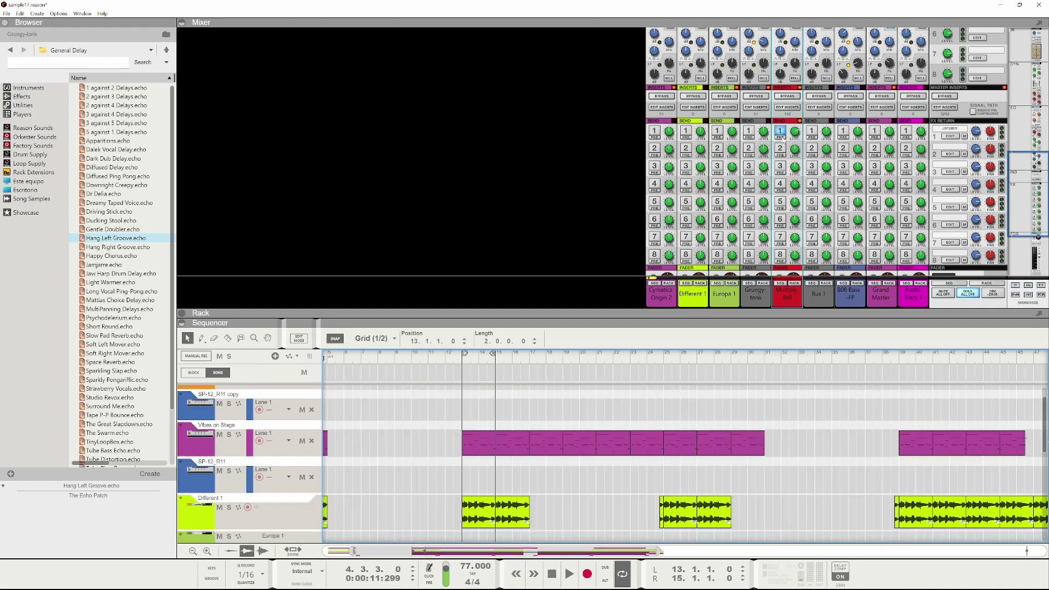
- Turn off FX send 1 on the Multiply Bell channel and create an automation lane for its on/off switch
left_click(795, 132)
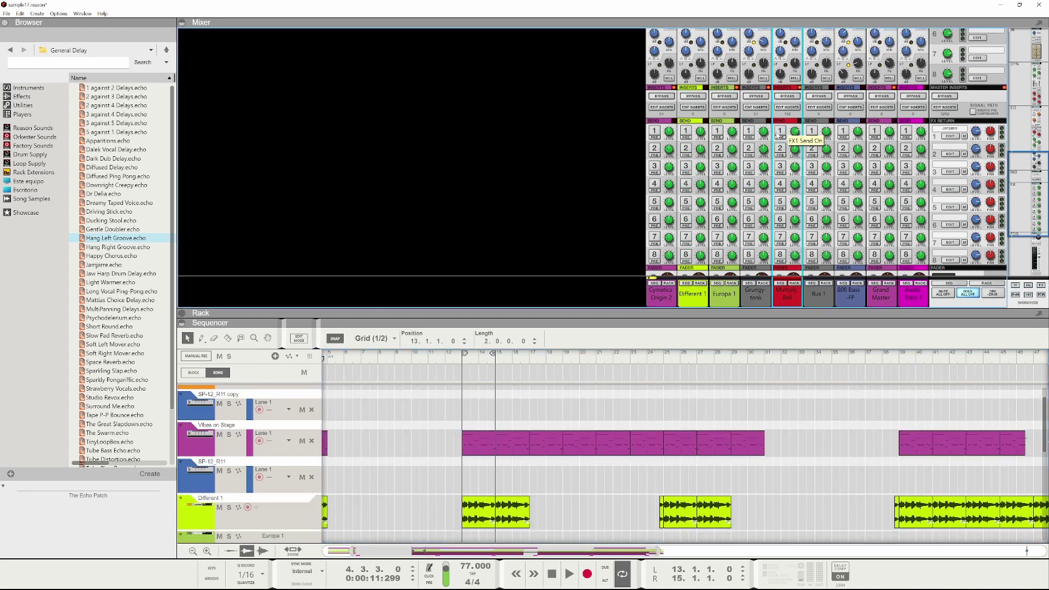
left_click_drag(480, 322, 459, 109)
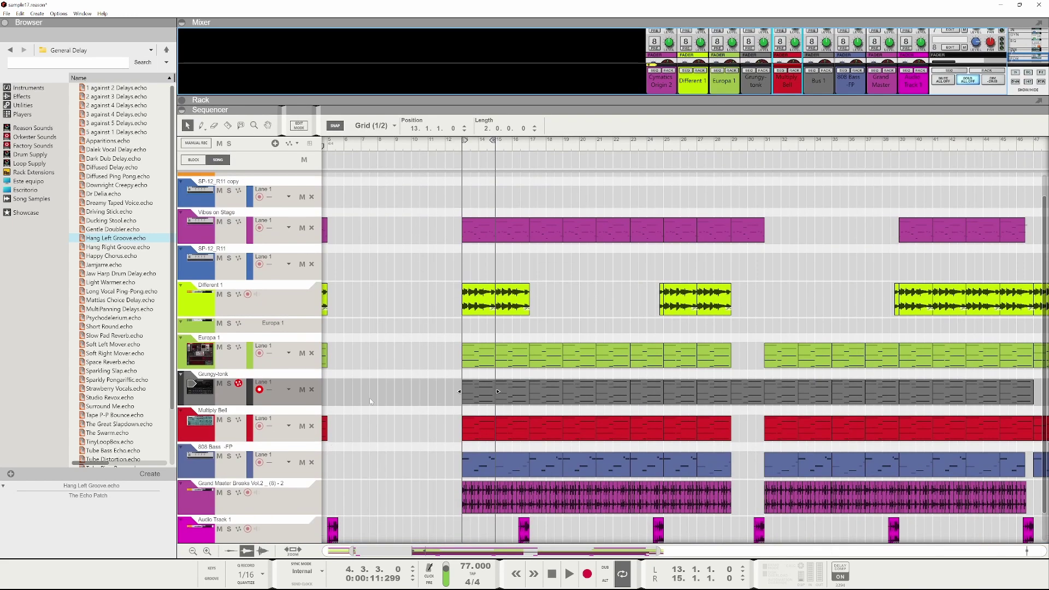
scroll(761, 62, "up", 3)
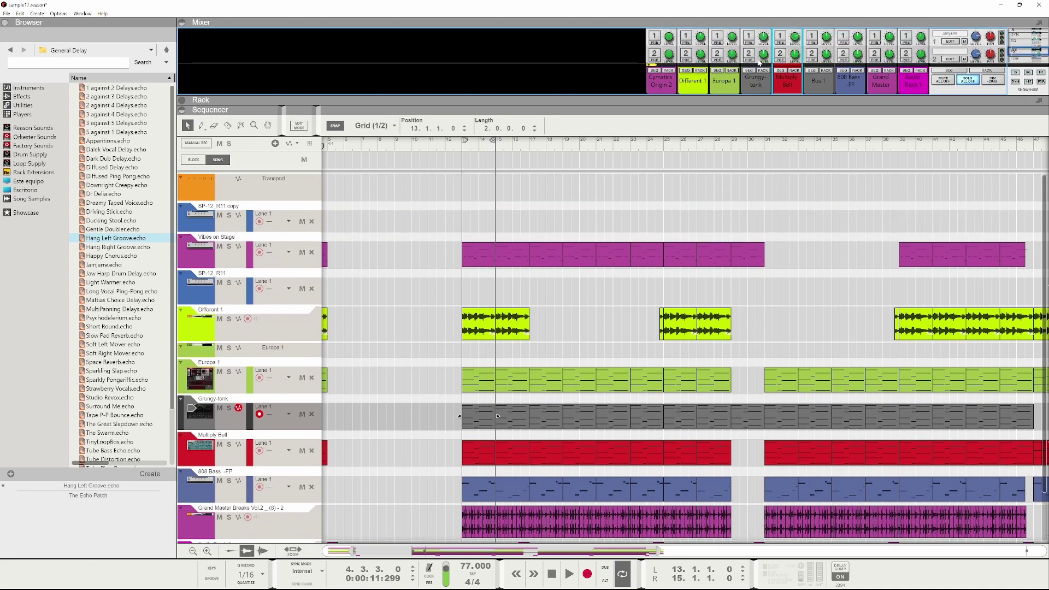
scroll(761, 62, "down", 3)
right_click(781, 40)
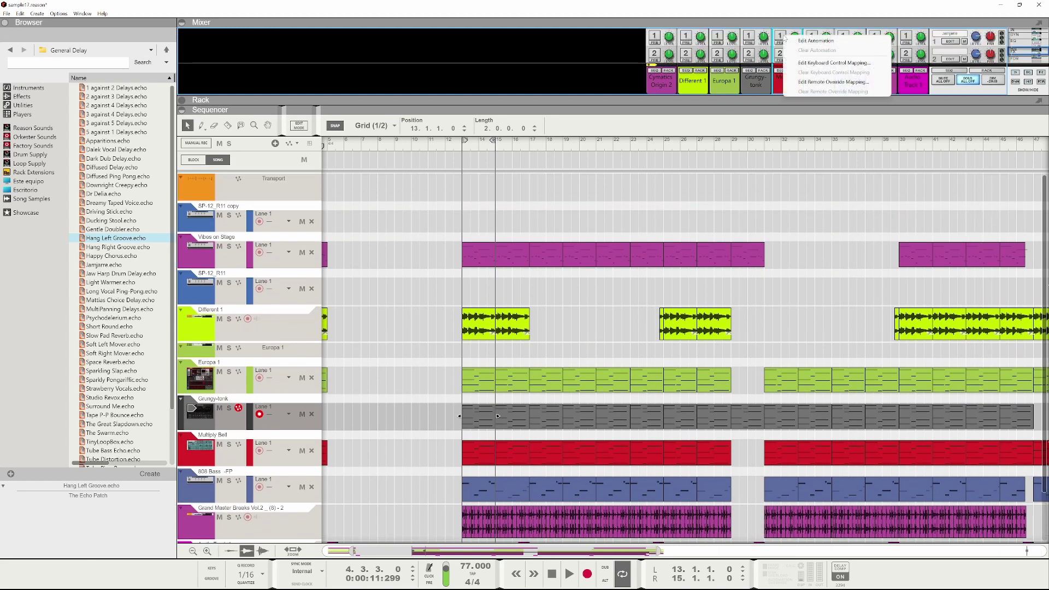
left_click(805, 39)
- Draw a three-bar automation clip starting at bar 4 on the Multiply Bell FX1 send lane
scroll(364, 443, "up", 2)
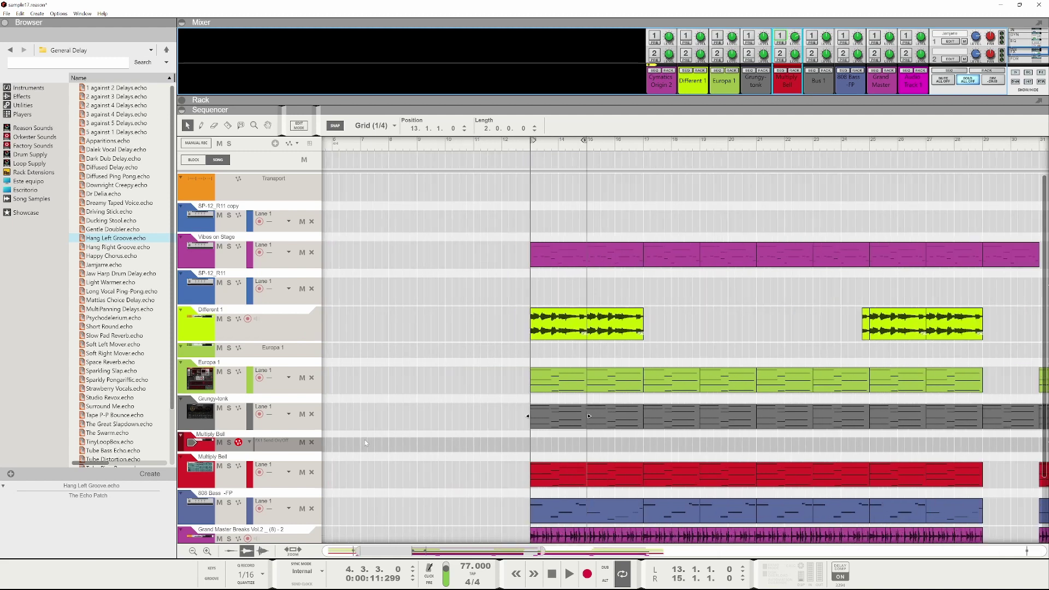
scroll(464, 458, "down", 2)
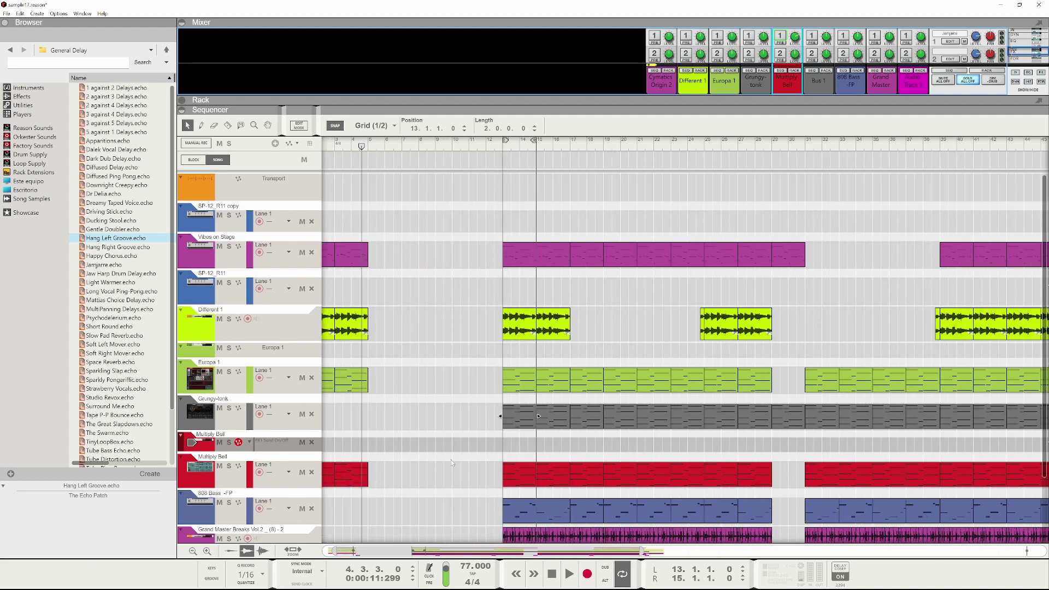
left_click_drag(350, 442, 383, 444)
- Open the FX1 send automation clip and add a point with value 1 at its start, position 4.1.1.0
scroll(357, 453, "up", 2)
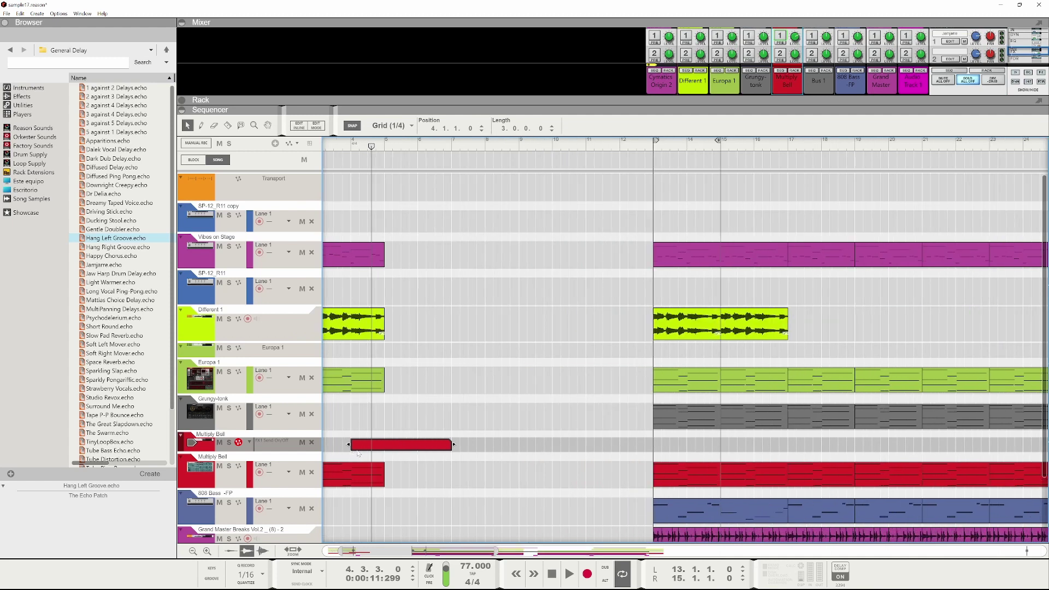
scroll(358, 453, "up", 1)
left_click(356, 449)
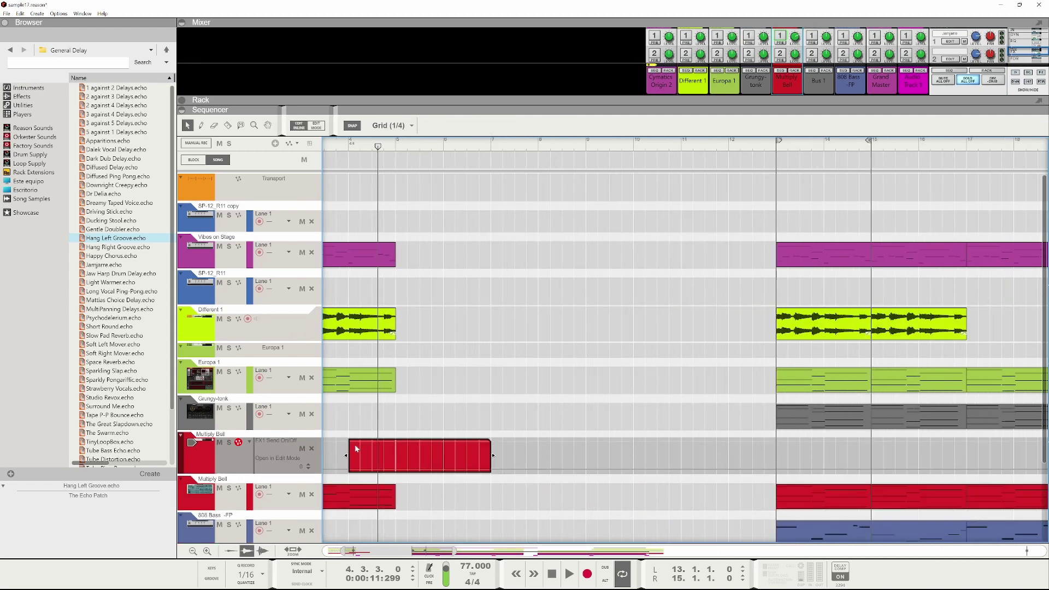
left_click(350, 440, "alt")
scroll(470, 378, "down", 2)
scroll(470, 378, "down", 3)
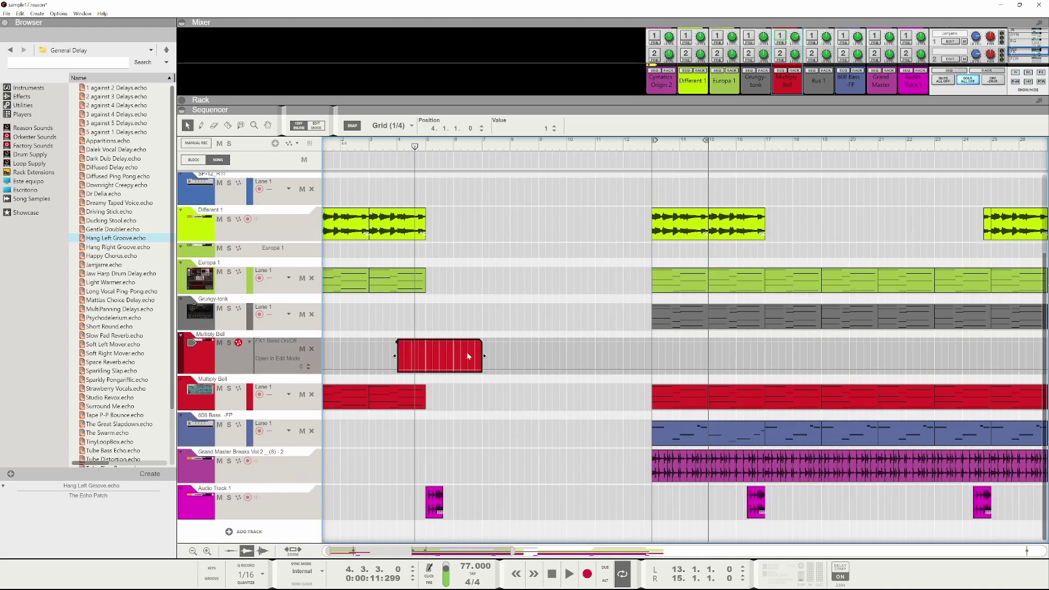
- Move the first Audio Track 1 clip to position 4.4.3.0 and shorten the FX1 send automation clip to length 1.2.0.0
left_click(467, 356)
scroll(437, 495, "up", 2)
left_click_drag(437, 502, 425, 506)
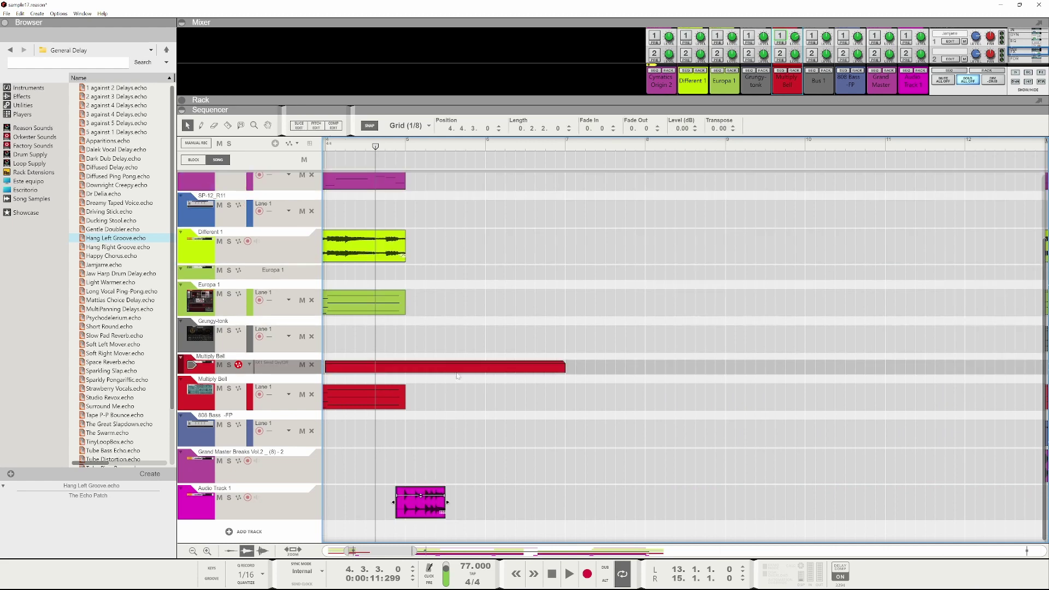
left_click(551, 367)
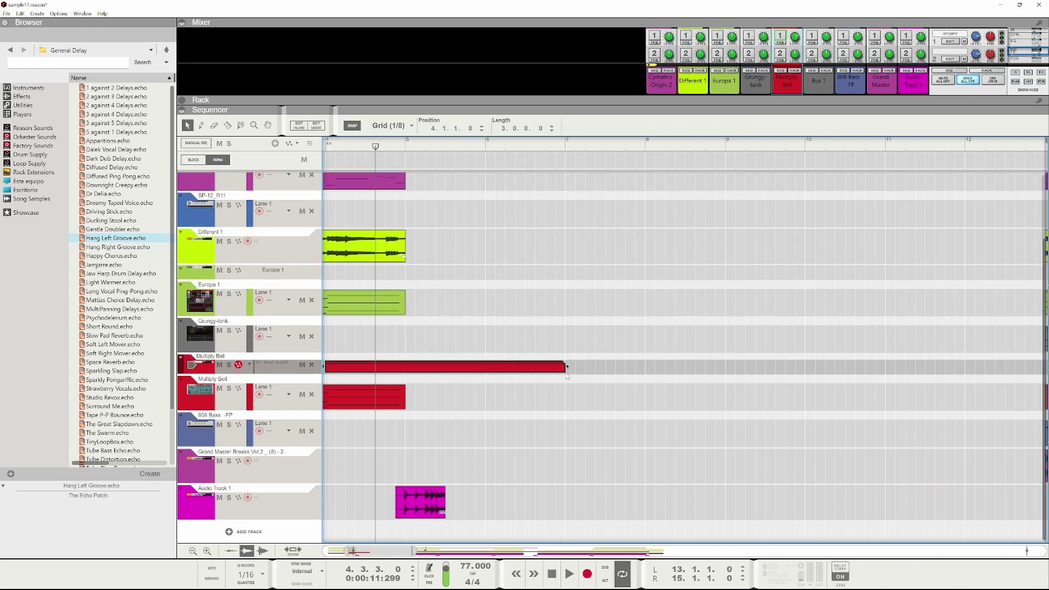
left_click_drag(566, 367, 446, 363)
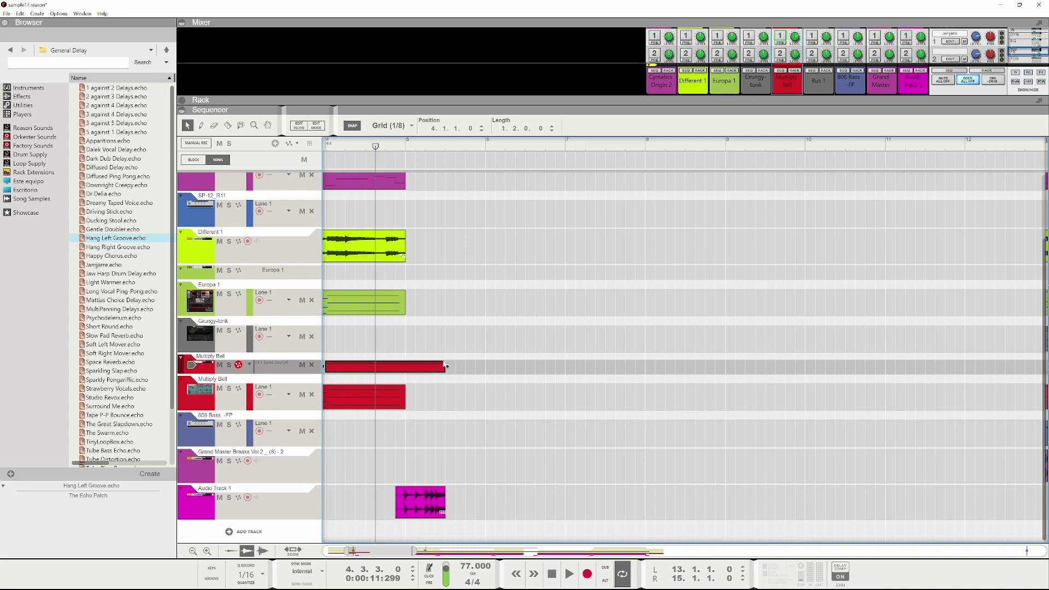
- Audition the automated delay send on Multiply Bell by playing the song from bar 3
mouse_move(350, 145)
left_mouse_down()
mouse_move(318, 147)
mouse_move(368, 146)
left_mouse_up()
key("space")
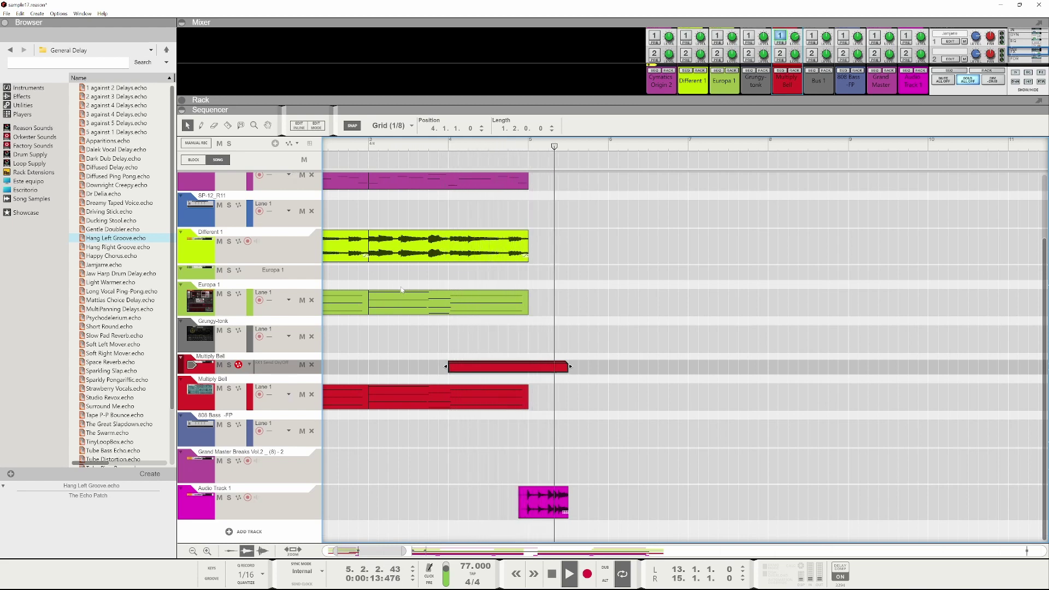
key("space")
- Solo the Audio Track 1 channel in the Mixer alongside Multiply Bell and audition both from bar 3
left_click(229, 497)
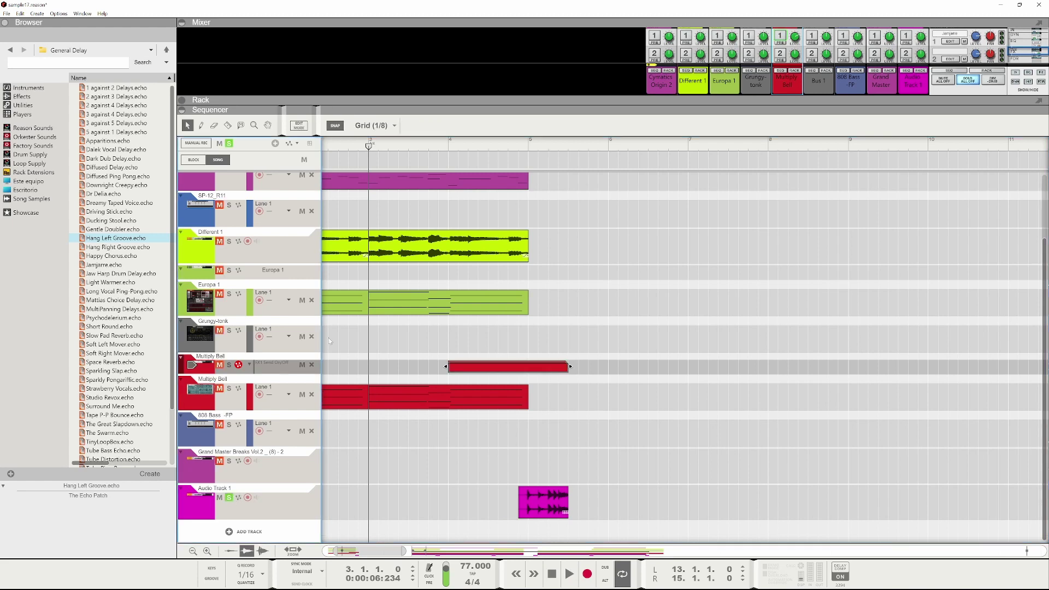
left_click(229, 497)
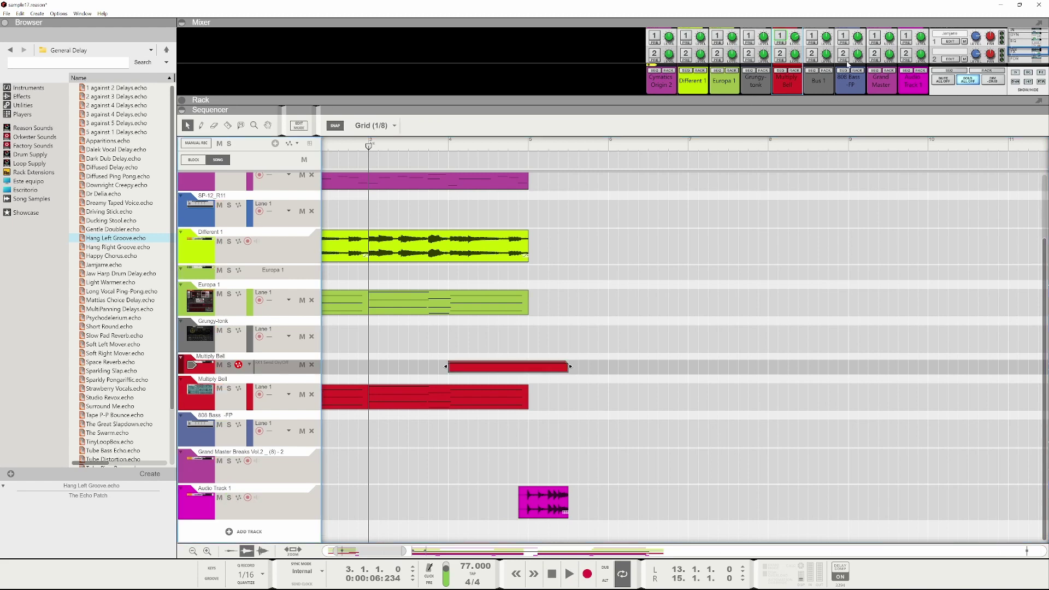
scroll(848, 64, "down", 5)
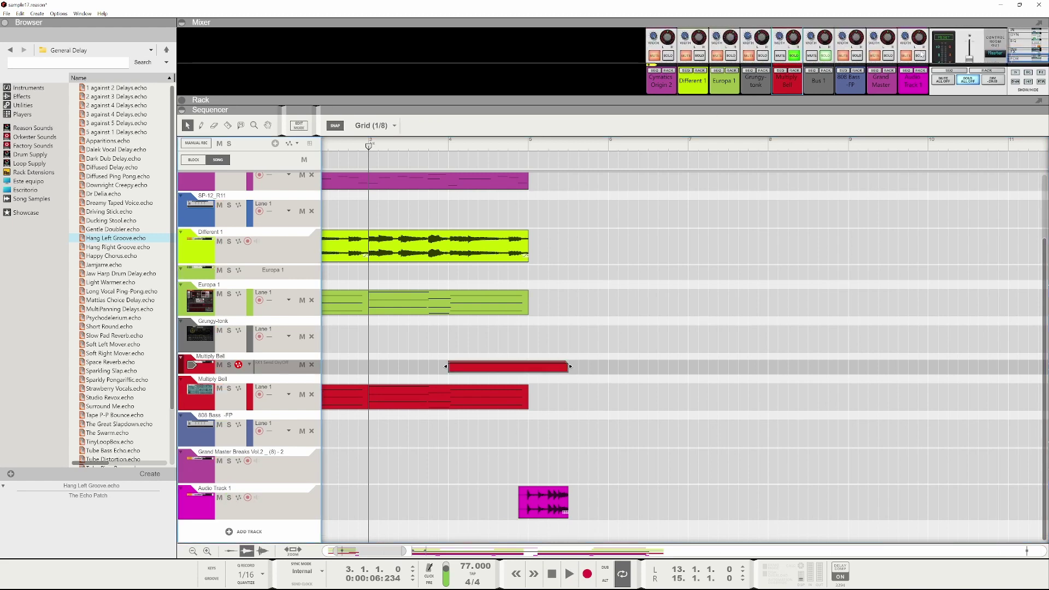
key("space")
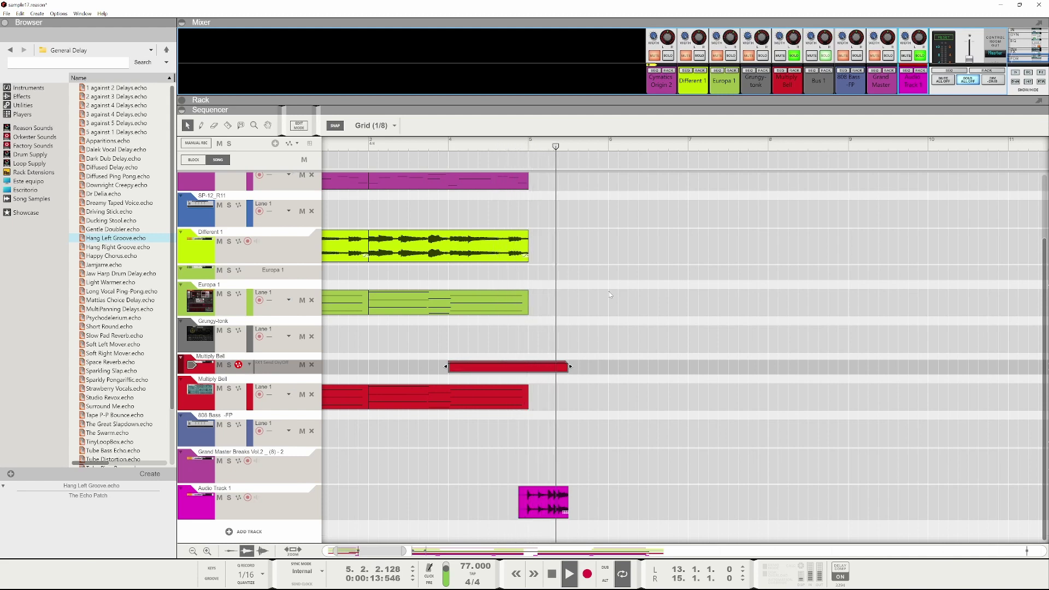
key("space")
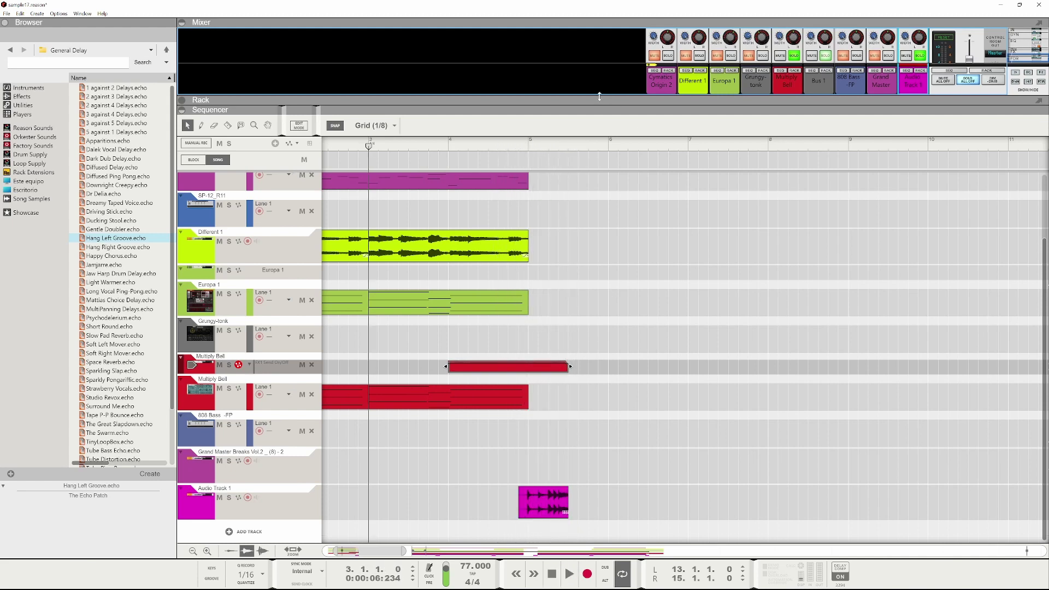
- Enlarge the Mixer to show the channel faders and turn off solo on Audio Track 1 and Multiply Bell
left_click_drag(601, 99, 538, 546)
left_click_drag(602, 157, 626, 545)
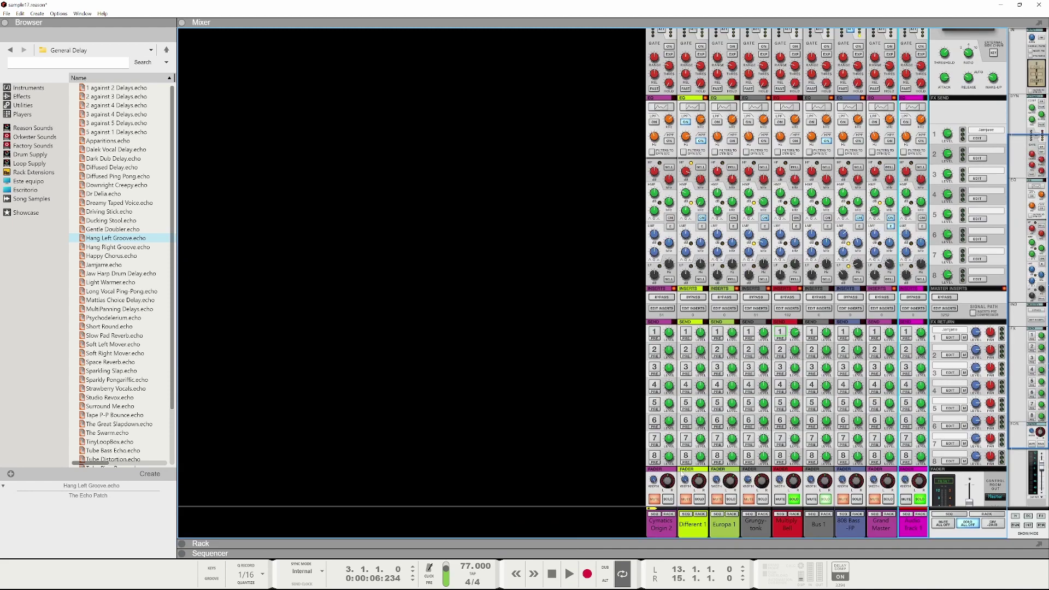
scroll(896, 413, "down", 3)
left_click(920, 411)
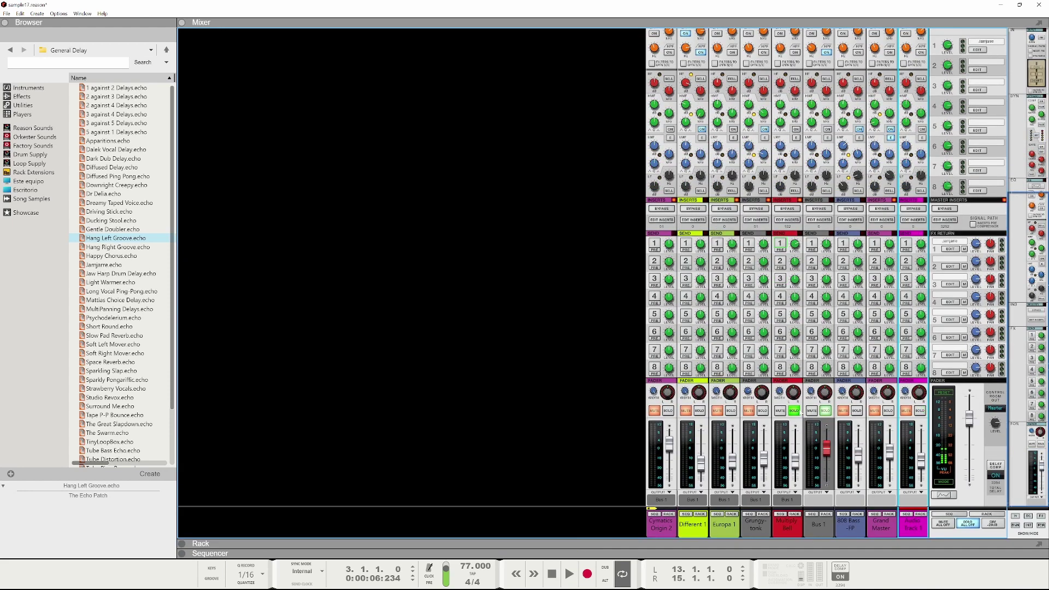
left_click(795, 411)
- Play the song from bar 13 and fine-tune the Bus 1 and Different 1 faders in the Mixer
key("F7")
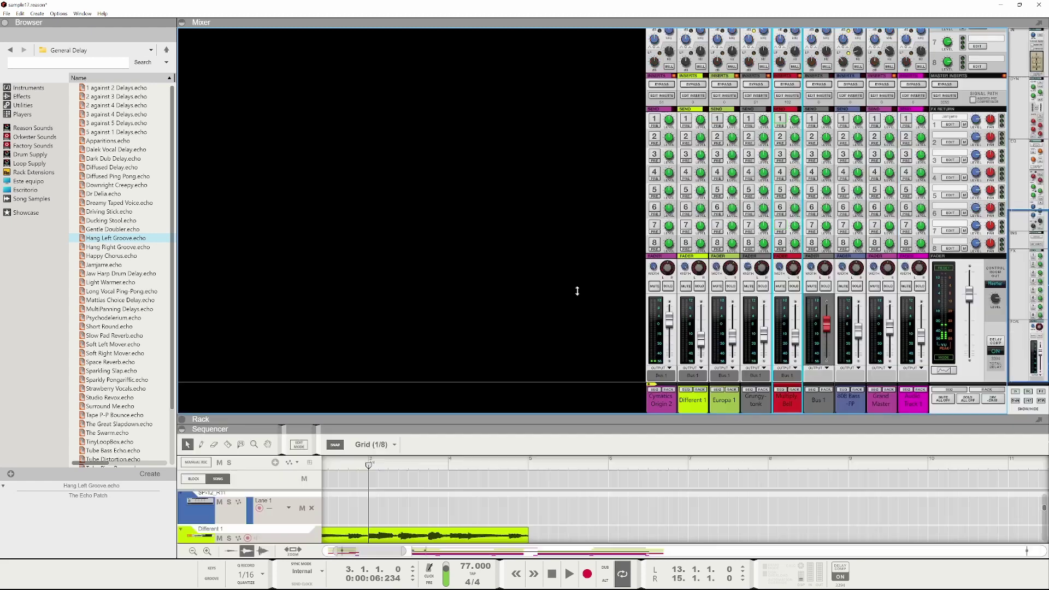
left_click(570, 76)
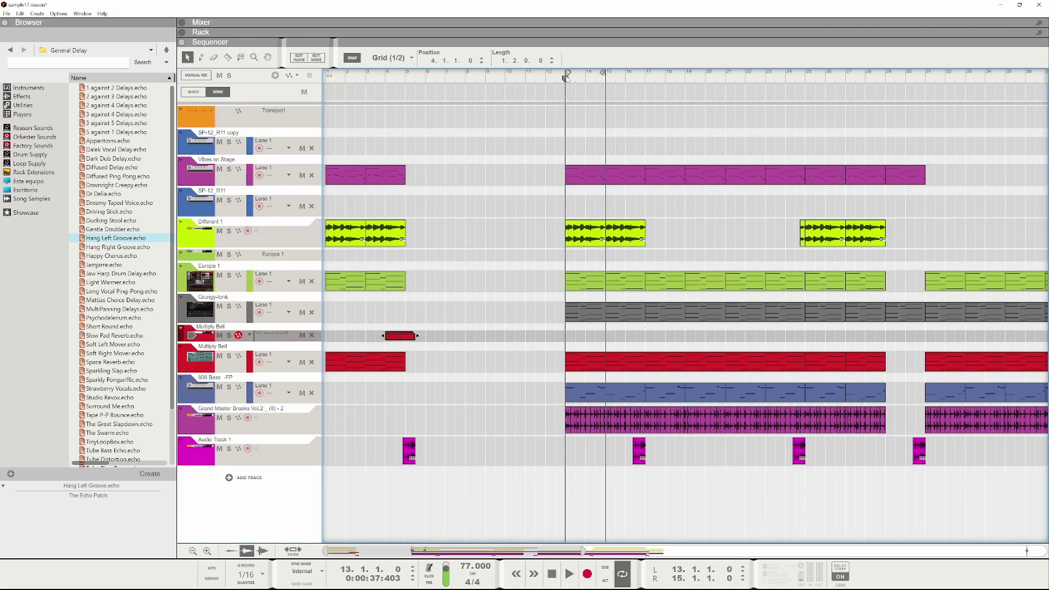
key("space")
left_click(576, 26)
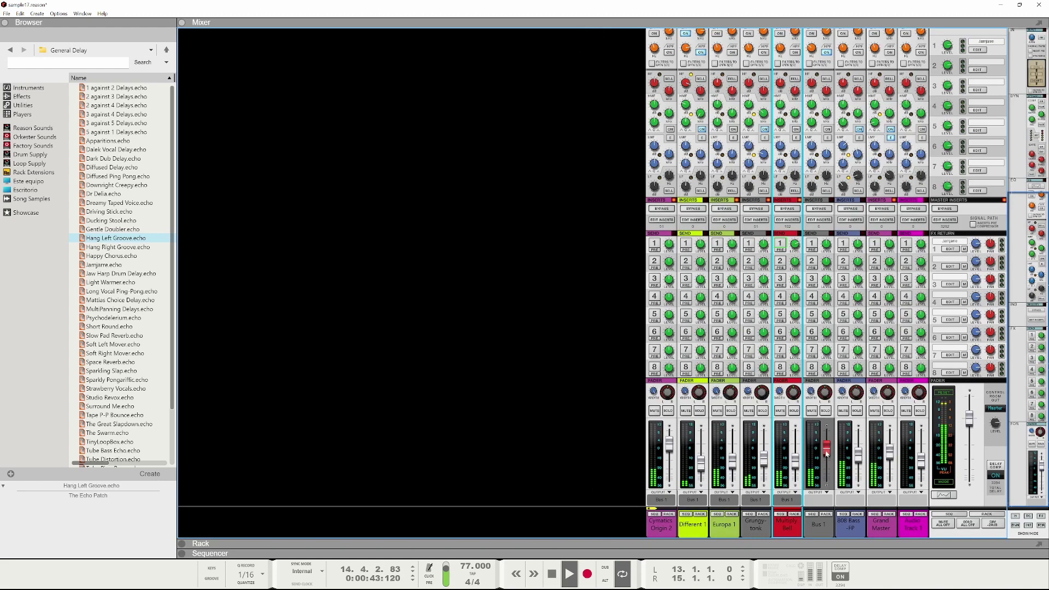
left_click_drag(826, 450, 826, 454)
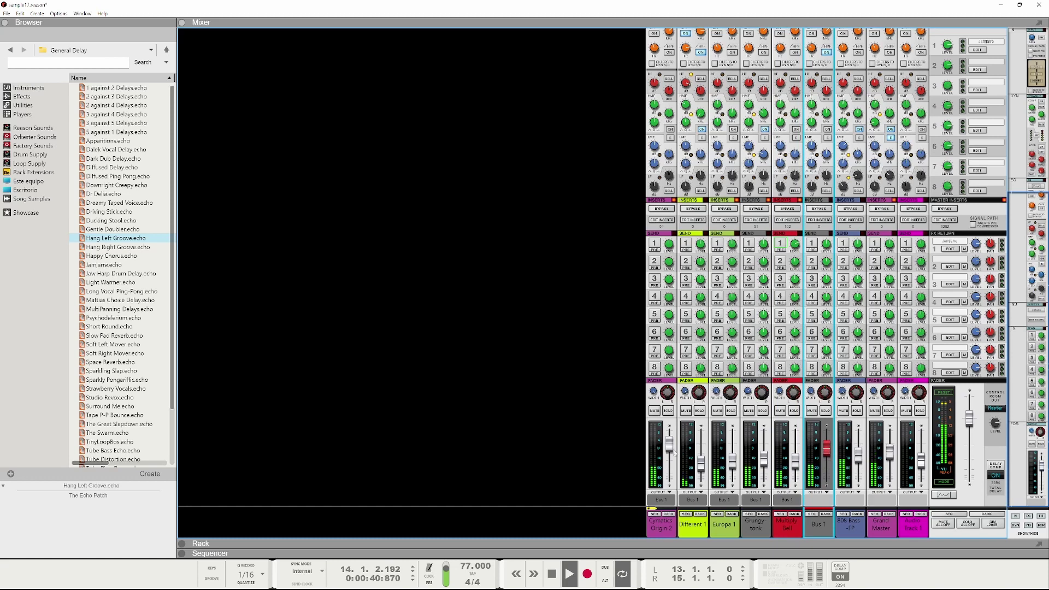
left_click_drag(678, 453, 701, 465)
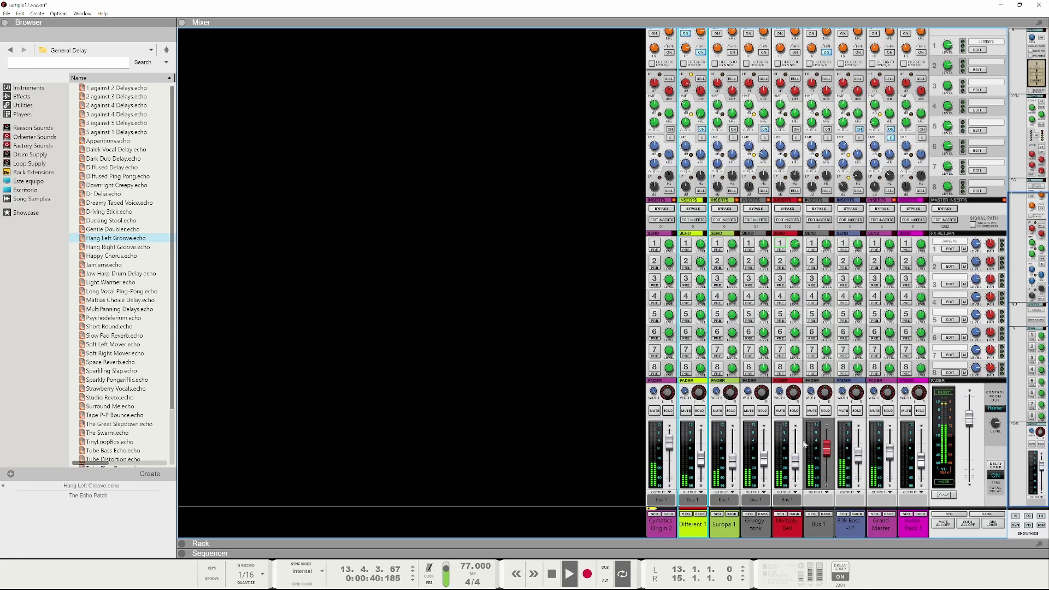
- Compare the mix with Grungy-tonk muted and unmuted, and slightly lower the Europa 1 fader
left_click(749, 410)
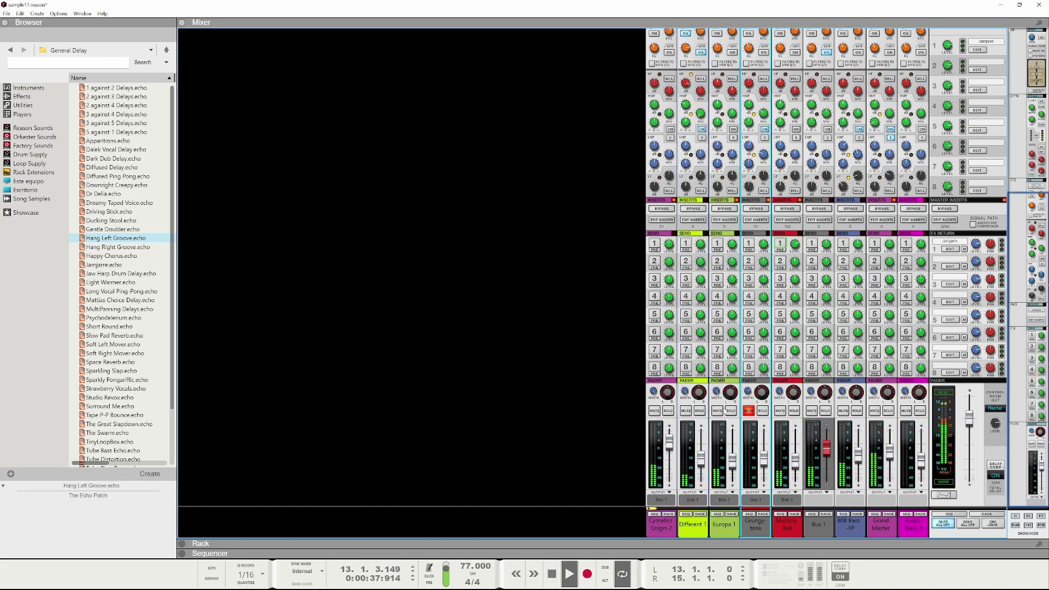
left_click(748, 411)
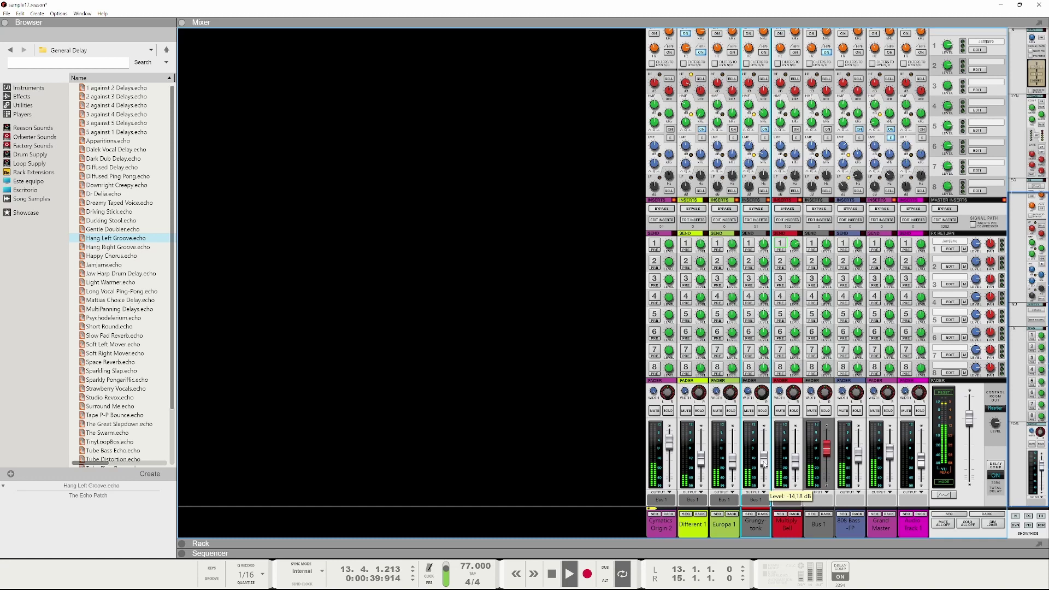
left_click_drag(764, 464, 734, 462)
left_click_drag(731, 393, 732, 345)
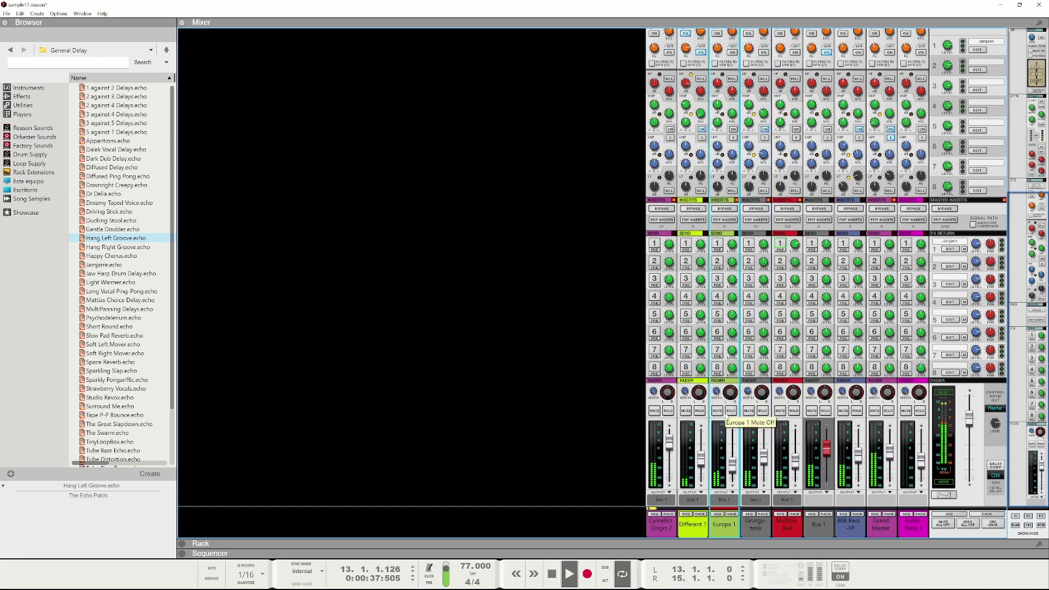
- Solo Europa 1, Multiply Bell, Grungy-tonk and Cymatics Origin 2, setting the Cymatics fader to 0.00 dB and Grungy-tonk to about -15.4 dB
left_click(731, 410)
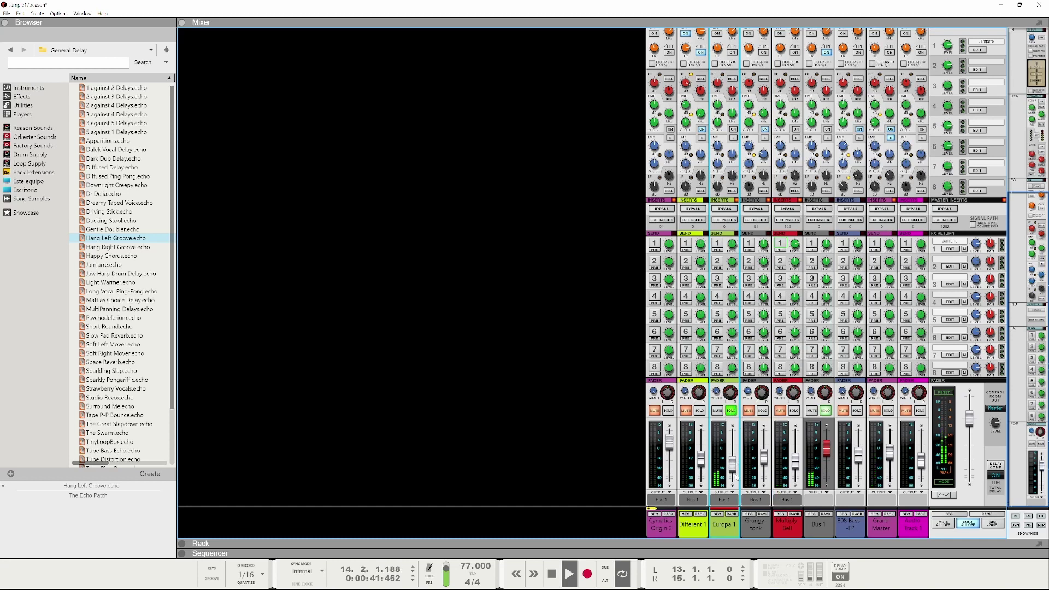
left_click(794, 410)
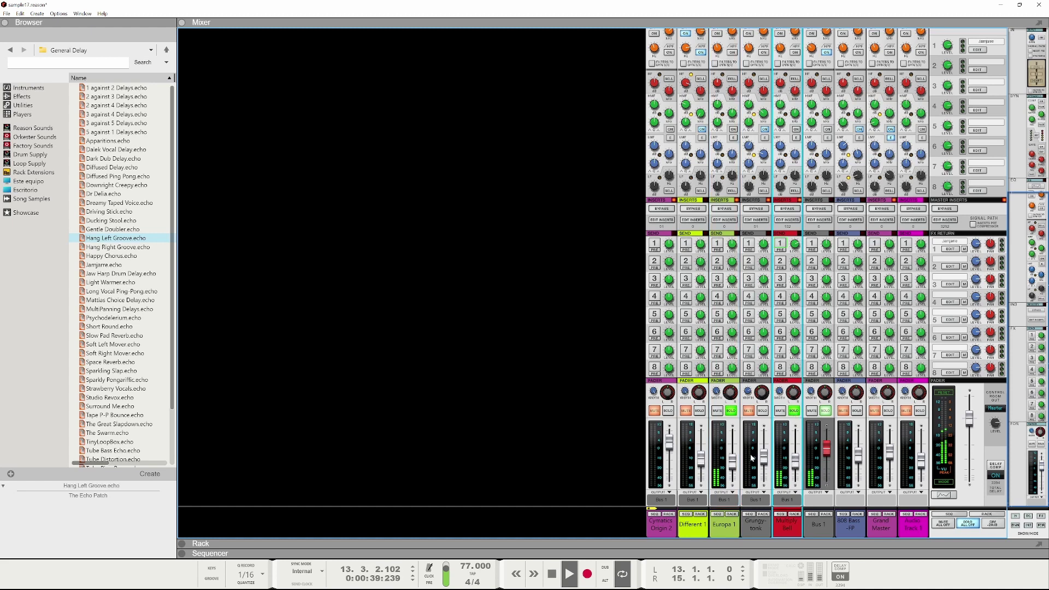
left_click(762, 410)
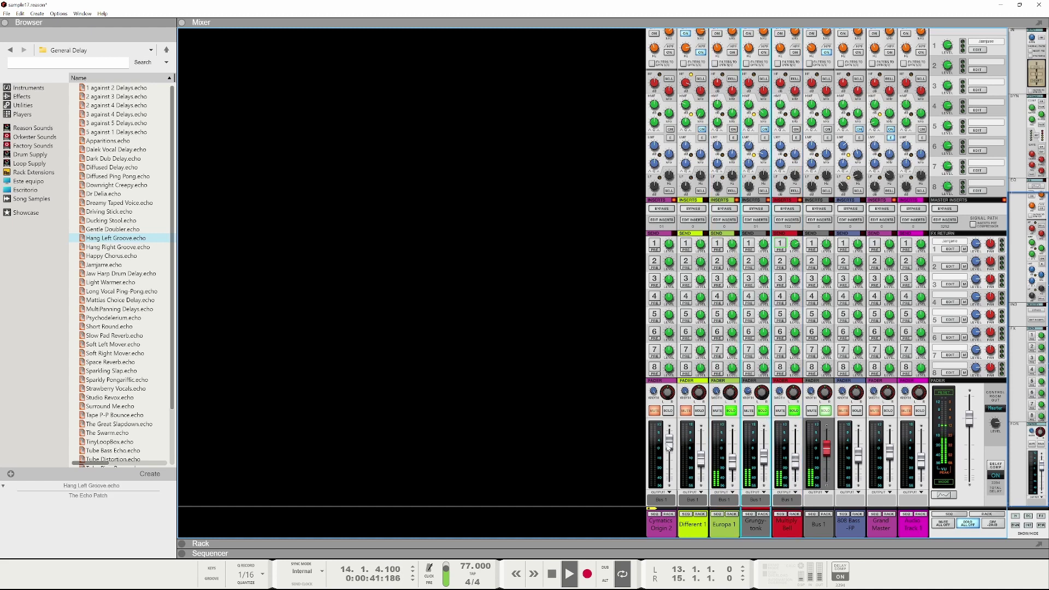
left_click(668, 410)
mouse_move(668, 444)
left_mouse_down()
mouse_move(672, 455)
mouse_move(667, 443)
left_mouse_up()
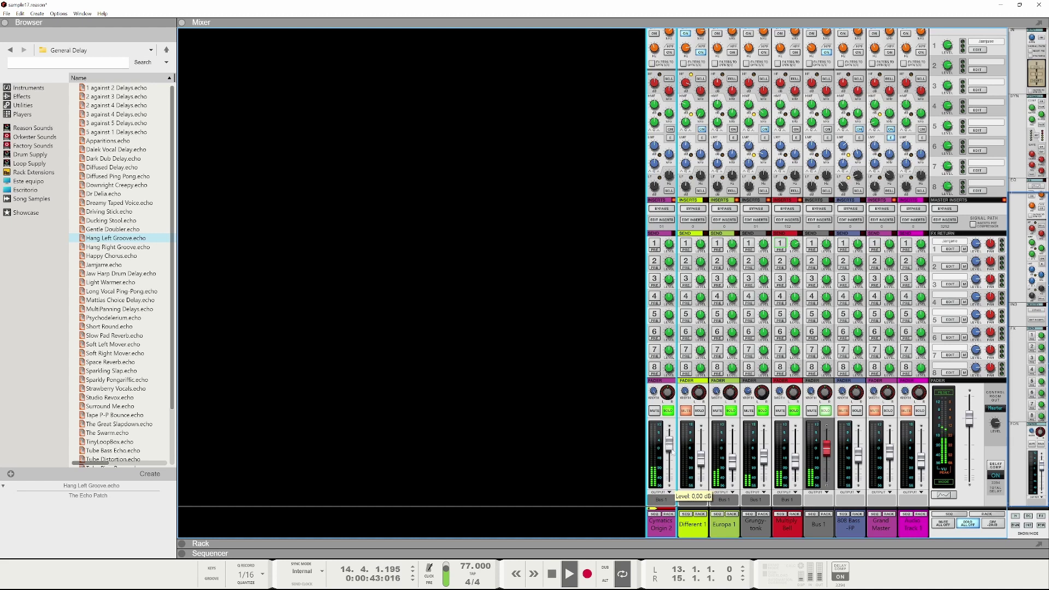
left_click_drag(767, 462, 767, 465)
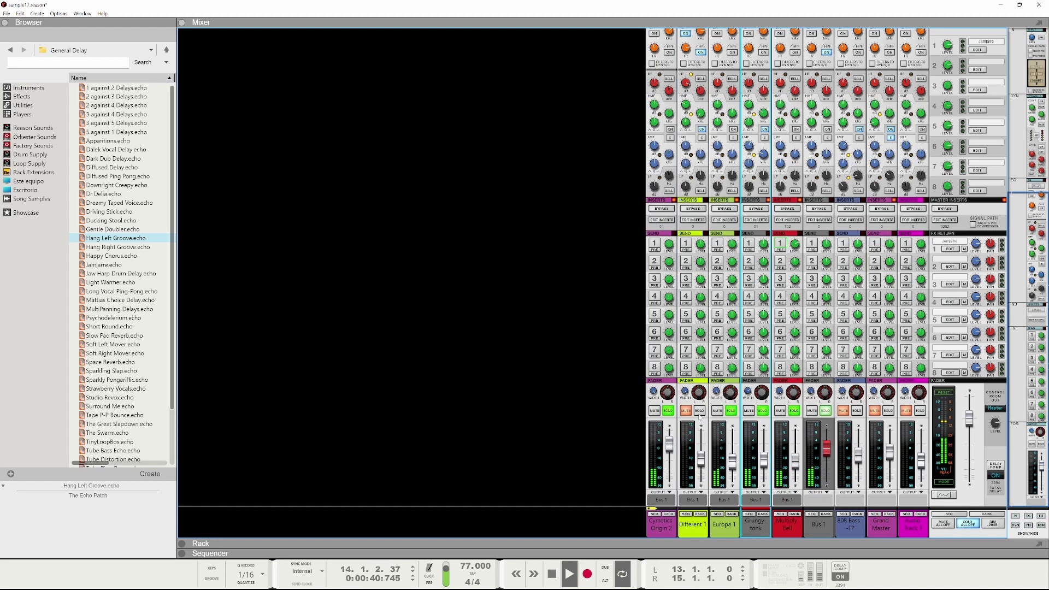
- Add Different 1 and 808 Bass to the soloed channels and fine-tune the 808 Bass fader
left_click(701, 458)
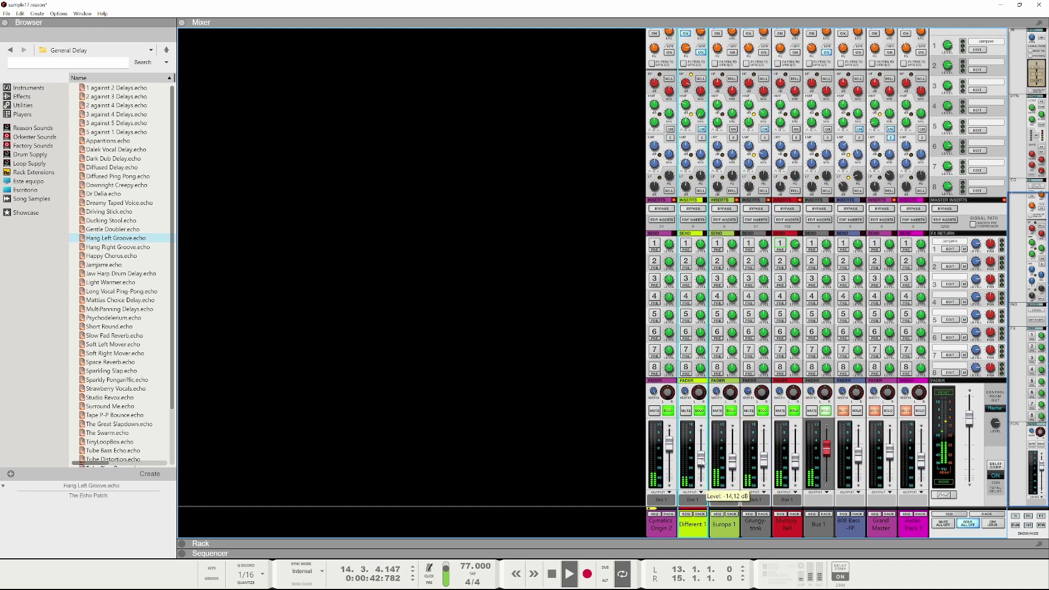
left_click(858, 456)
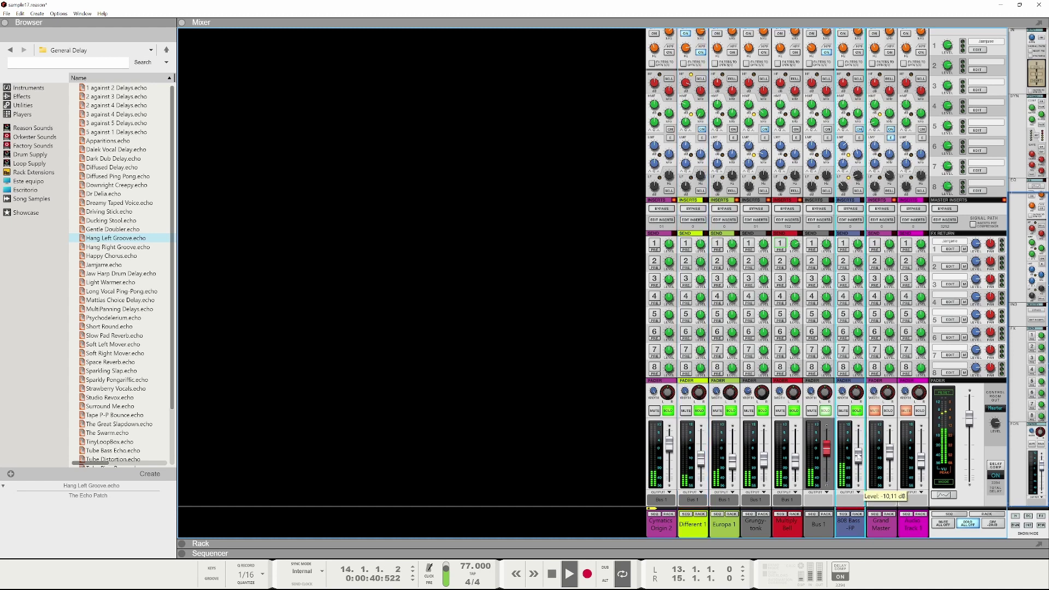
left_click_drag(857, 458, 857, 462)
left_click_drag(856, 458, 858, 454)
- Adjust the 808 Bass channel's compressor to a ratio of 16.8:1 and recheck its level
scroll(843, 179, "up", 4)
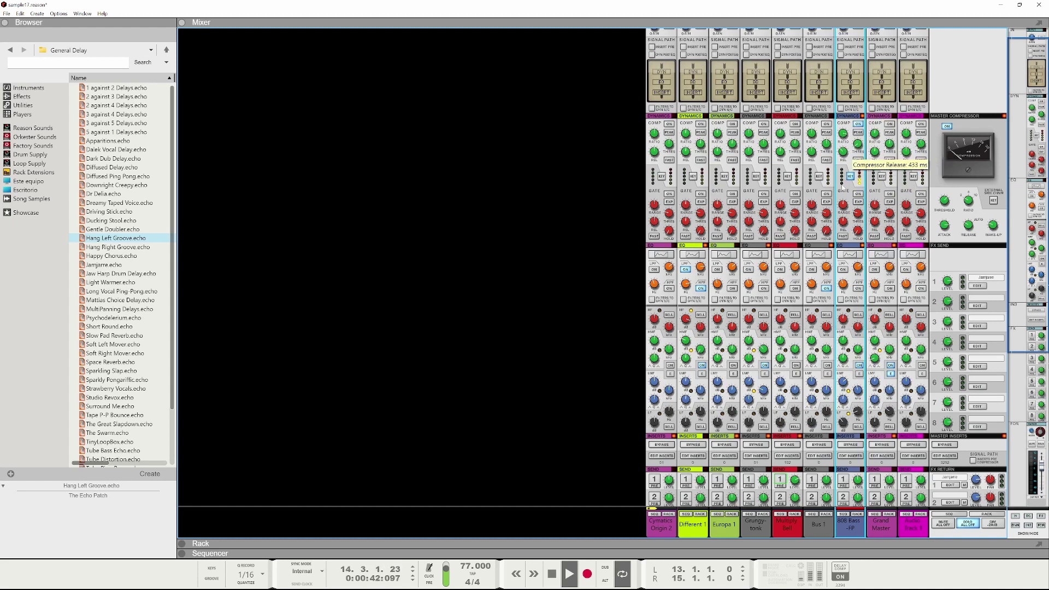
left_click_drag(843, 153, 850, 135)
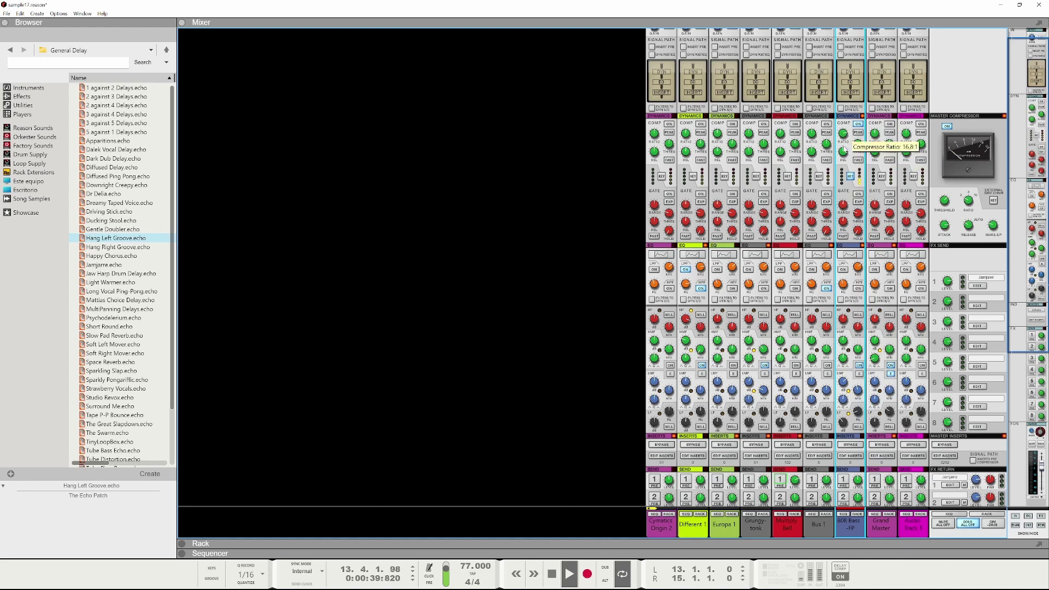
scroll(844, 164, "down", 5)
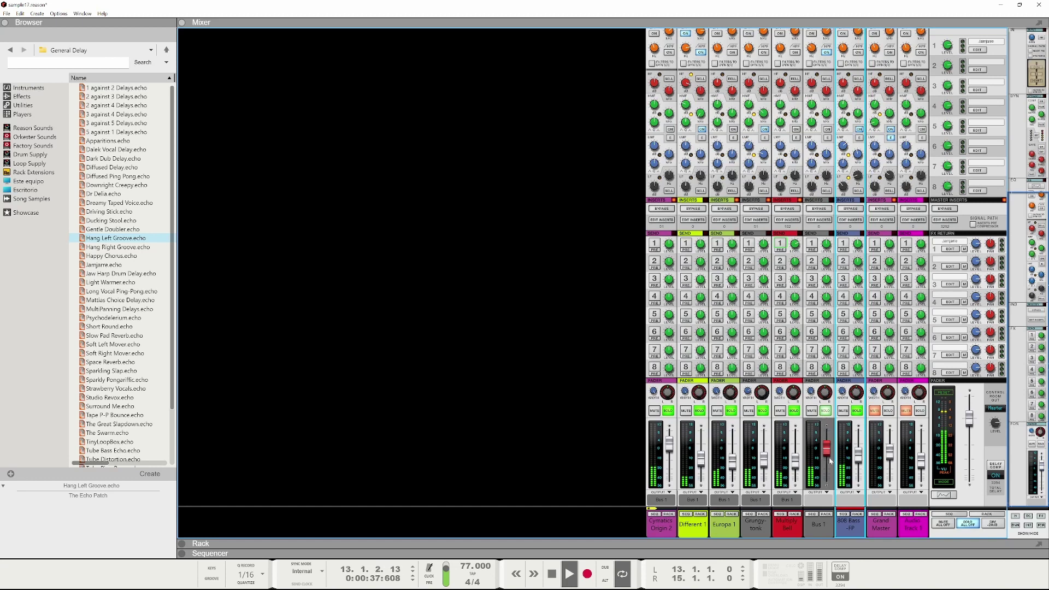
mouse_move(861, 461)
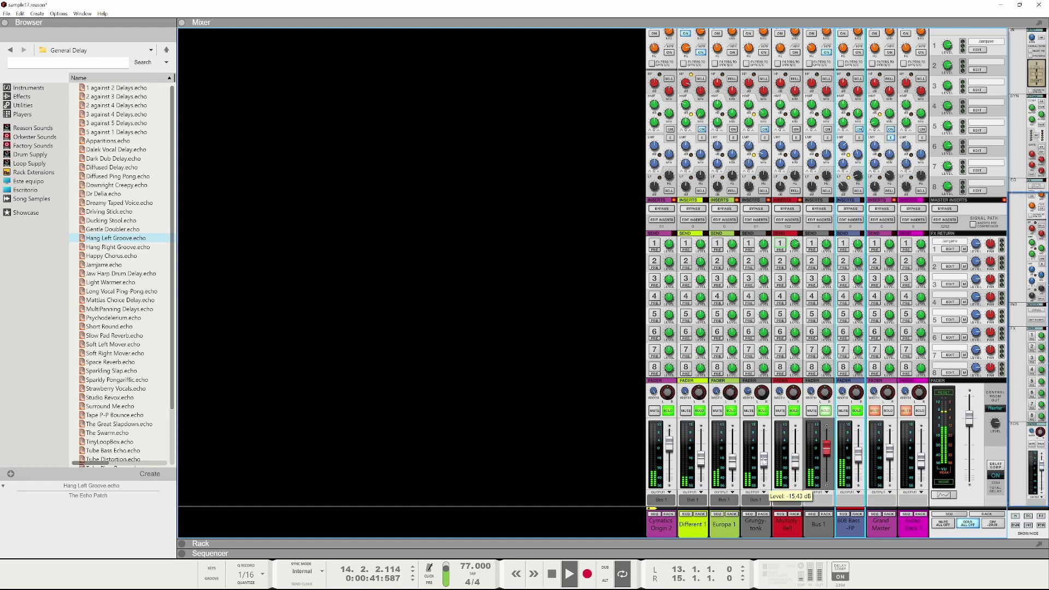
- Check the Grungy-tonk channel's level and filter switch, and turn off solo on all channels
left_click(766, 460)
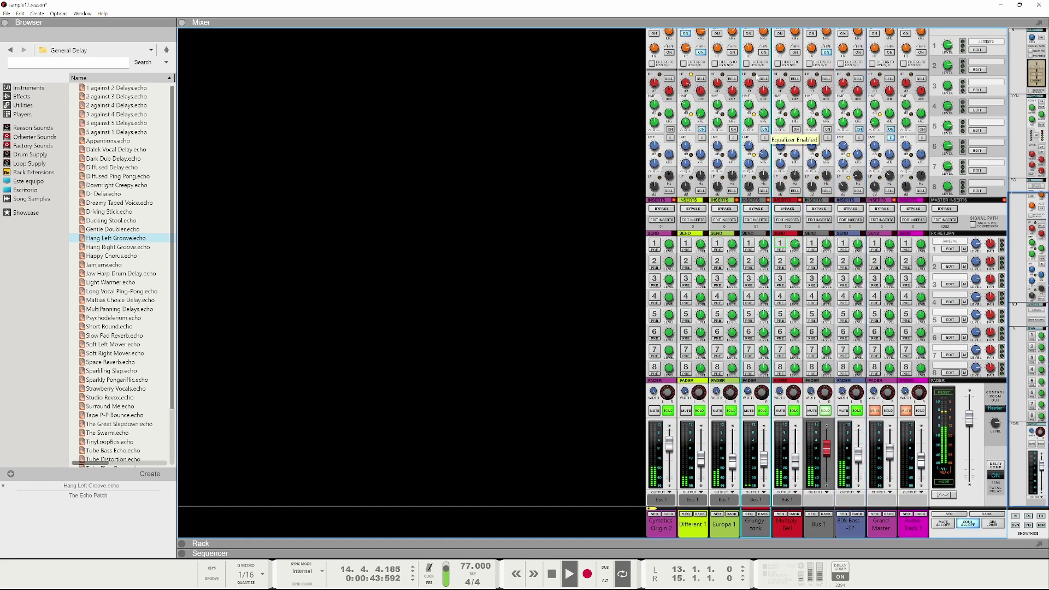
left_click(763, 53)
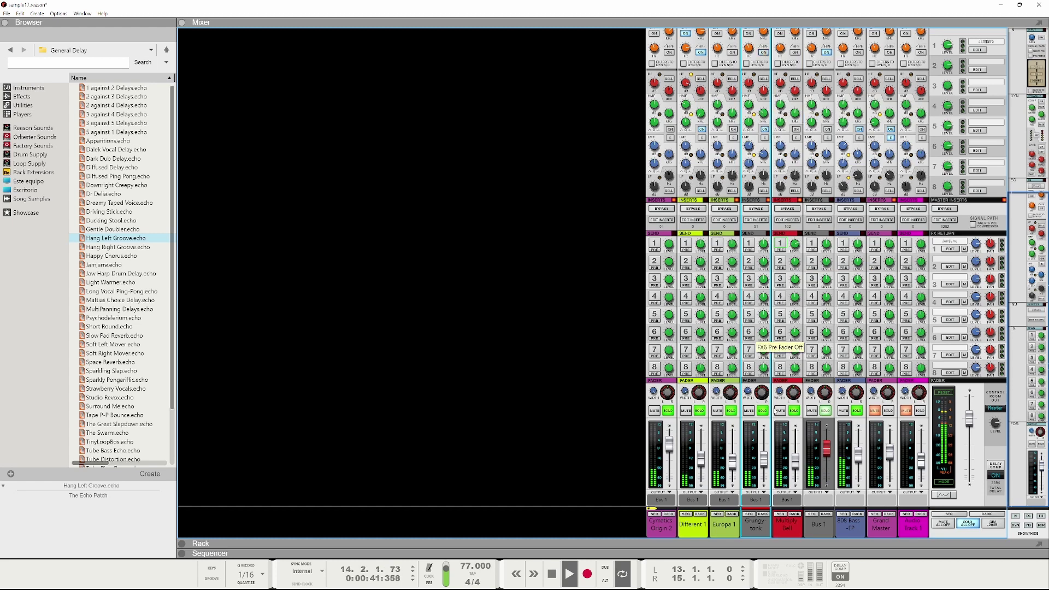
left_click(970, 523)
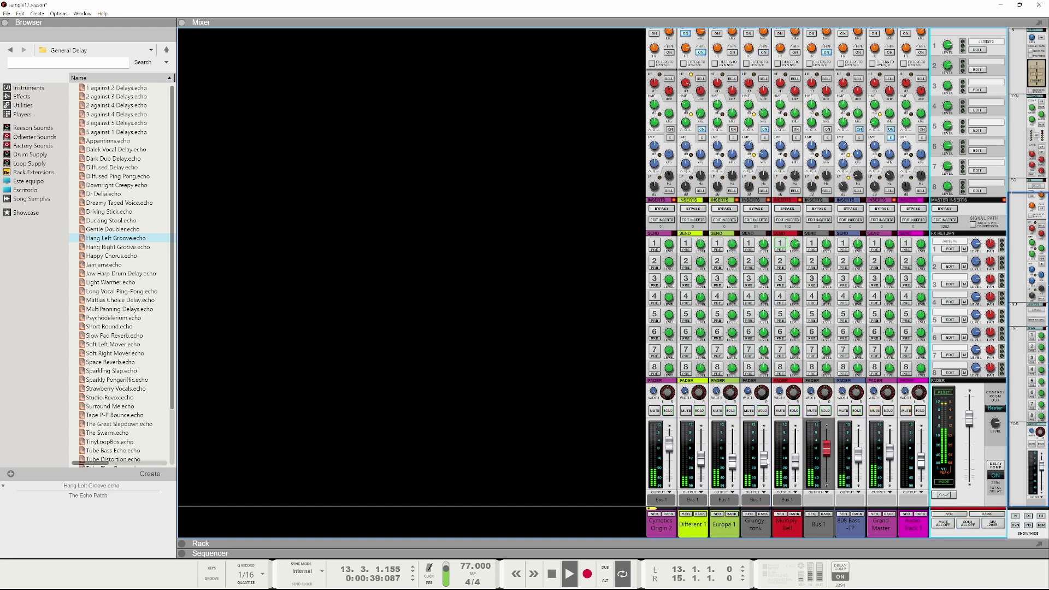
- Fine-tune the Grand Master fader, set Bus 1 to -1.61 dB, lower Cymatics Origin 2 slightly, and stop playback in the Sequencer
mouse_move(764, 458)
left_click_drag(889, 455, 888, 452)
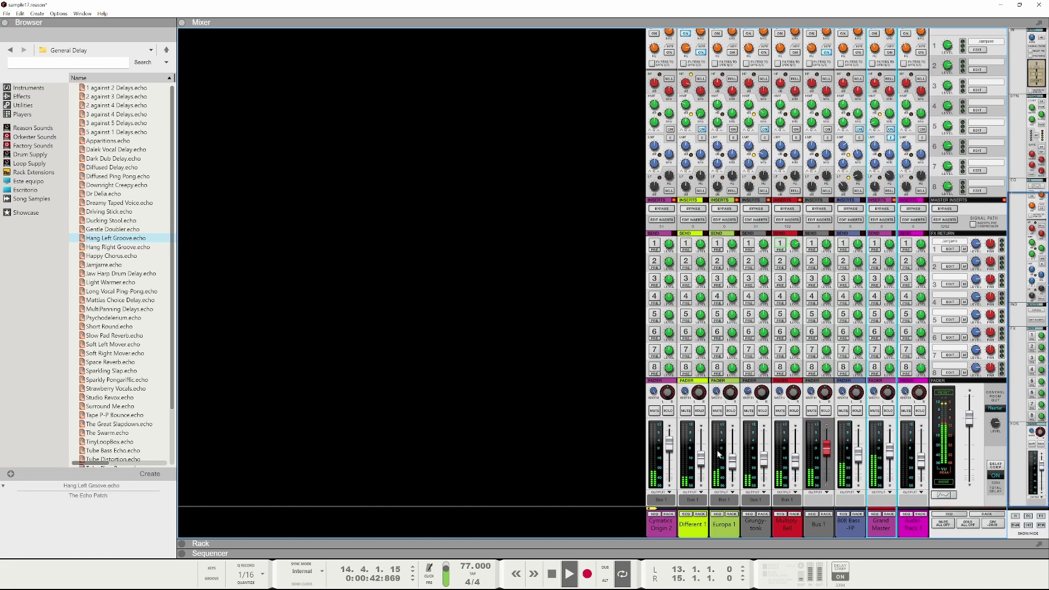
left_click(808, 465)
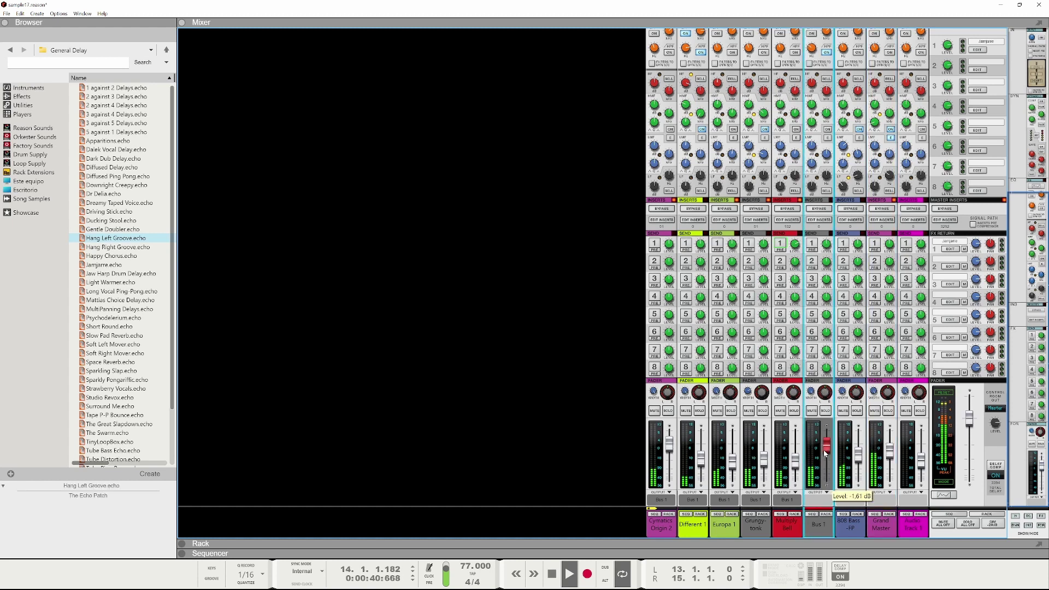
left_click(670, 450)
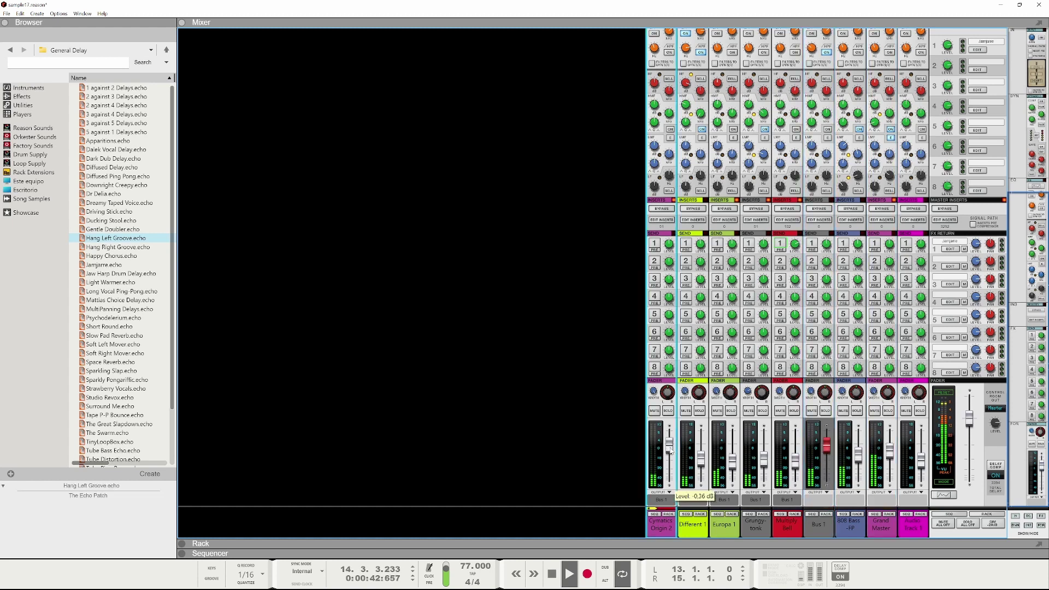
left_click_drag(669, 450, 670, 451)
key("F7")
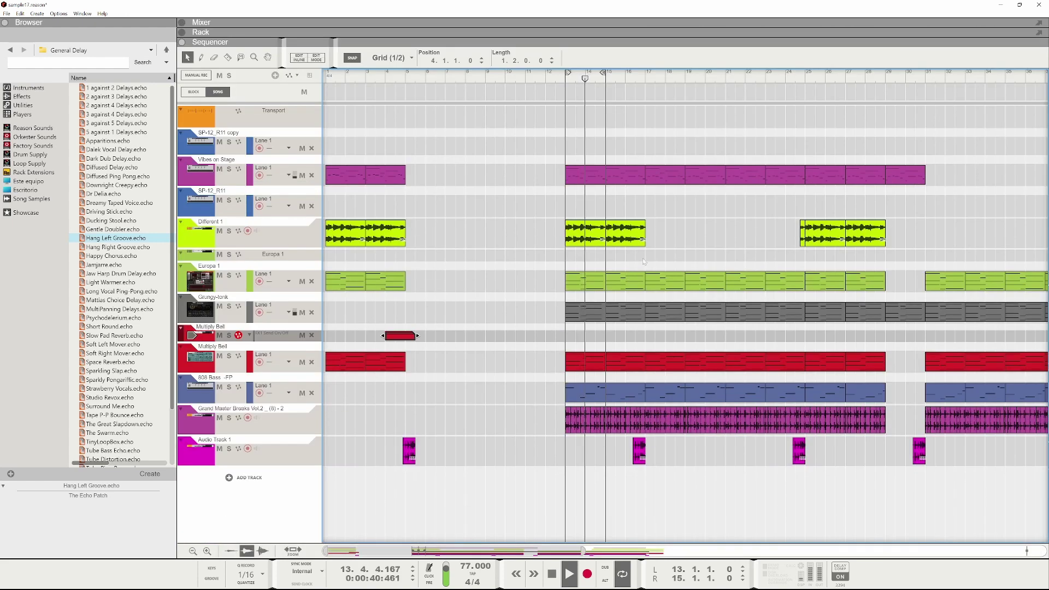
key("space")
scroll(558, 285, "down", 1)
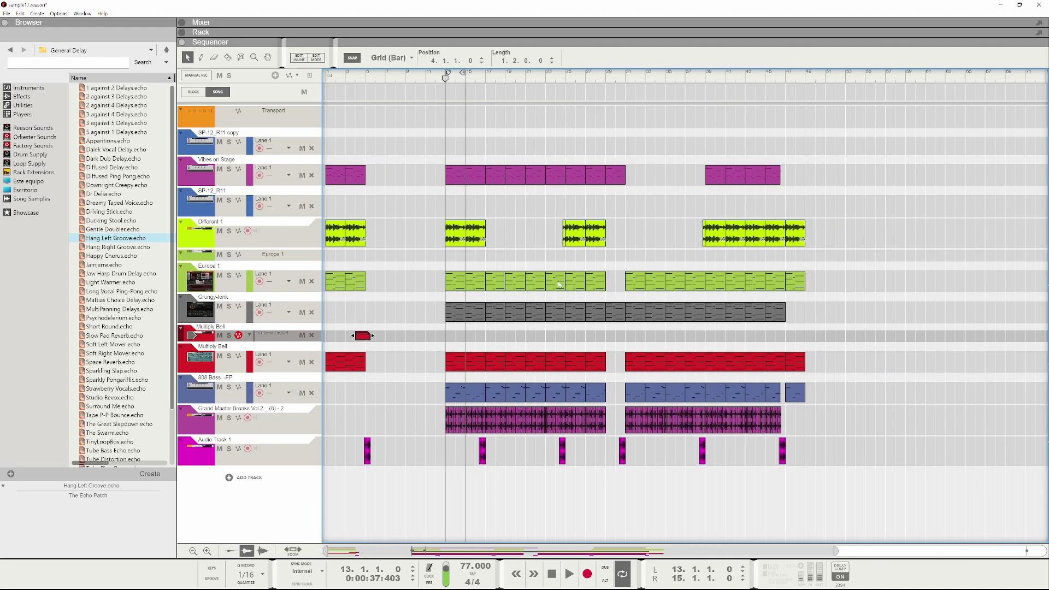
left_click_drag(798, 181, 392, 464)
key("ctrl+plus")
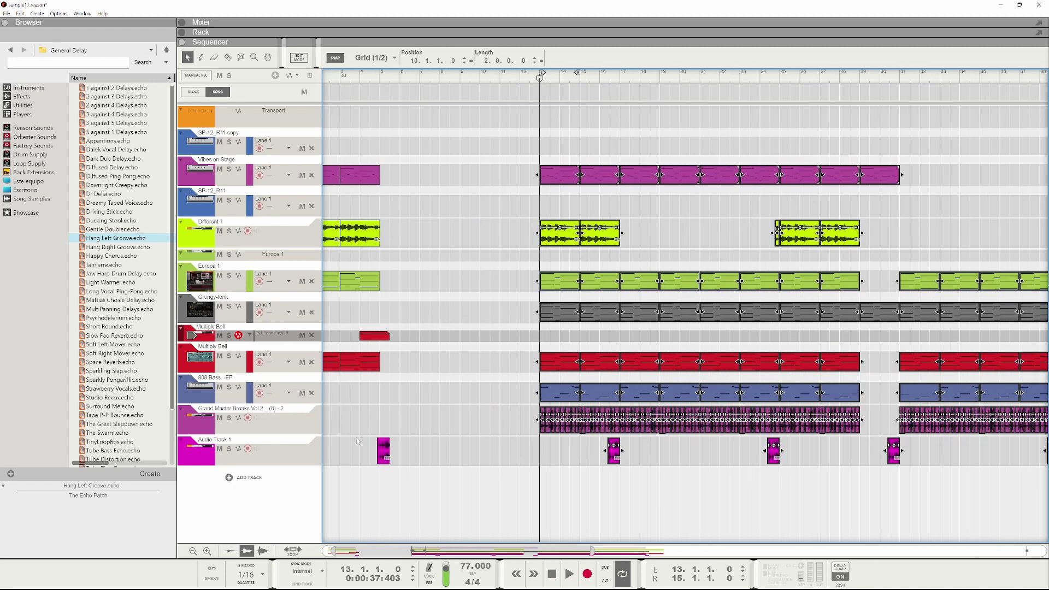
scroll(460, 301, "down", 1)
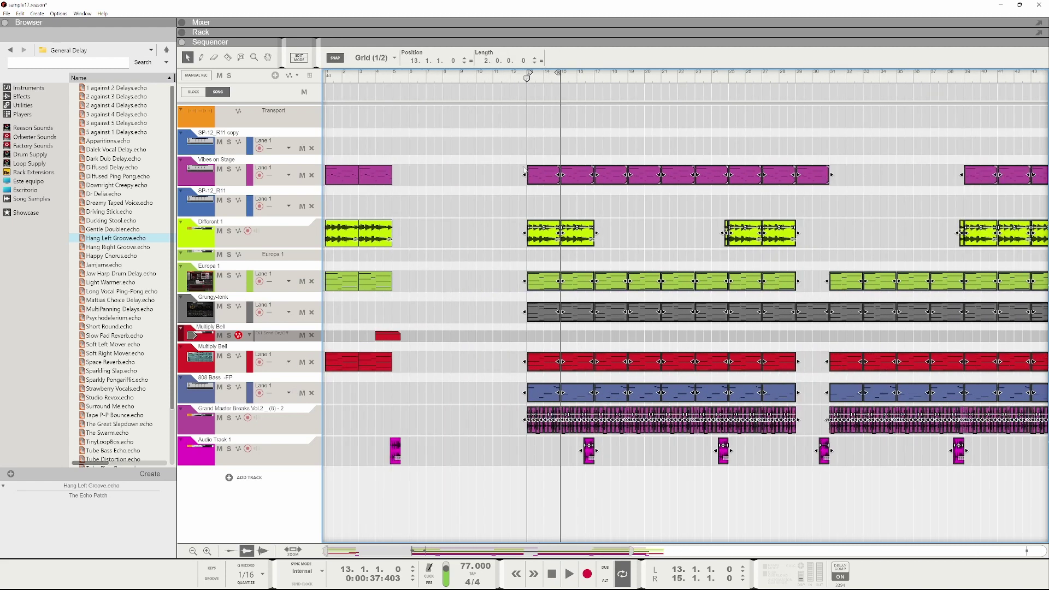
key("ctrl+minus")
left_click_drag(826, 78, 854, 230)
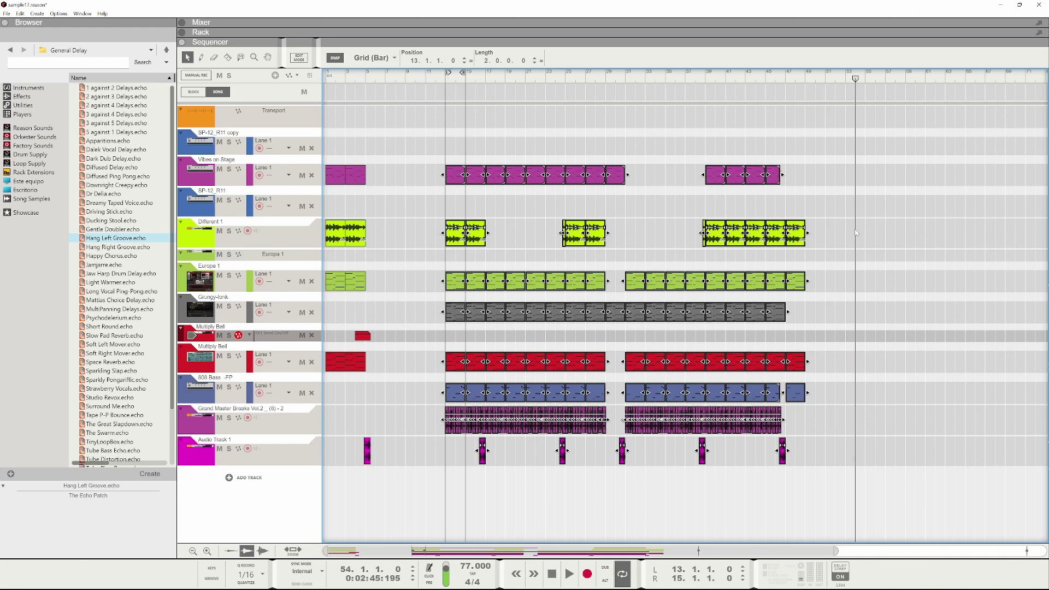
- Move all the intro clips, including the FX1 send automation and first Audio Track 1 clip, to start at position 9.1.1.0
left_click(407, 362)
left_click_drag(416, 107, 324, 466)
left_click_drag(351, 180, 431, 180)
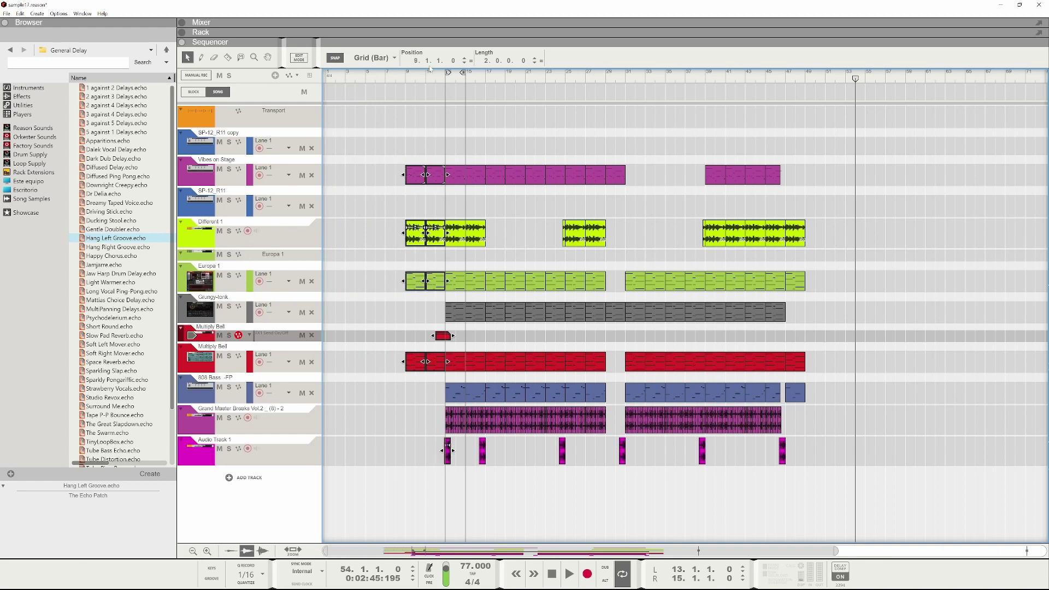
- Place the playhead at bar 9 and set the loop locators to 9.1.1.0 and 51.1.1.0
left_click(399, 71)
left_click(402, 79)
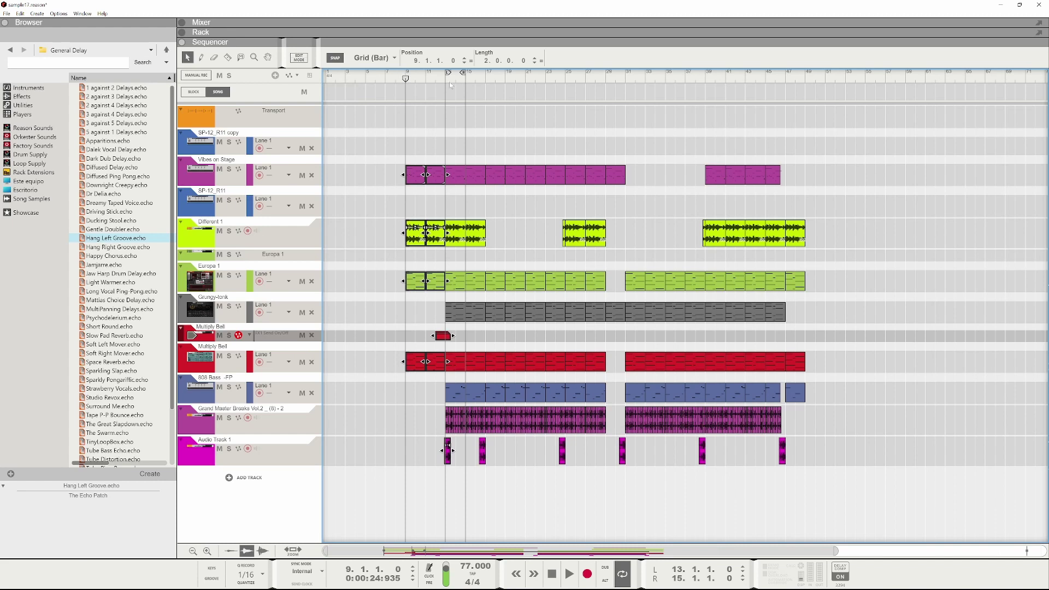
left_click_drag(448, 73, 824, 109)
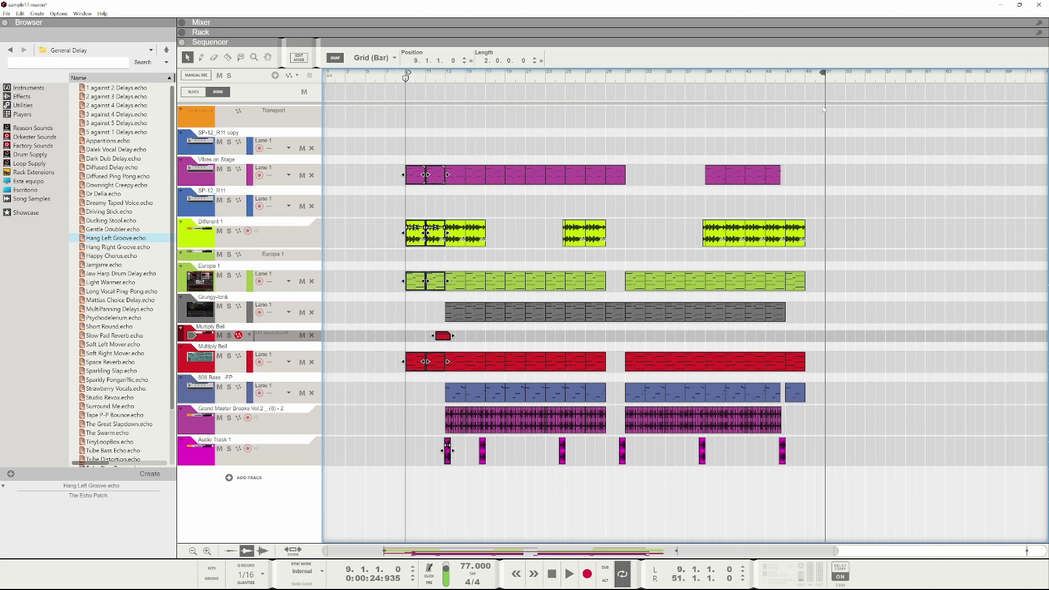
- Add an FX1 send automation clip on the Multiply Bell track at 48.1.1.0 with a length of 4 bars, and play the intro
scroll(830, 322, "up", 2)
scroll(727, 343, "down", 2)
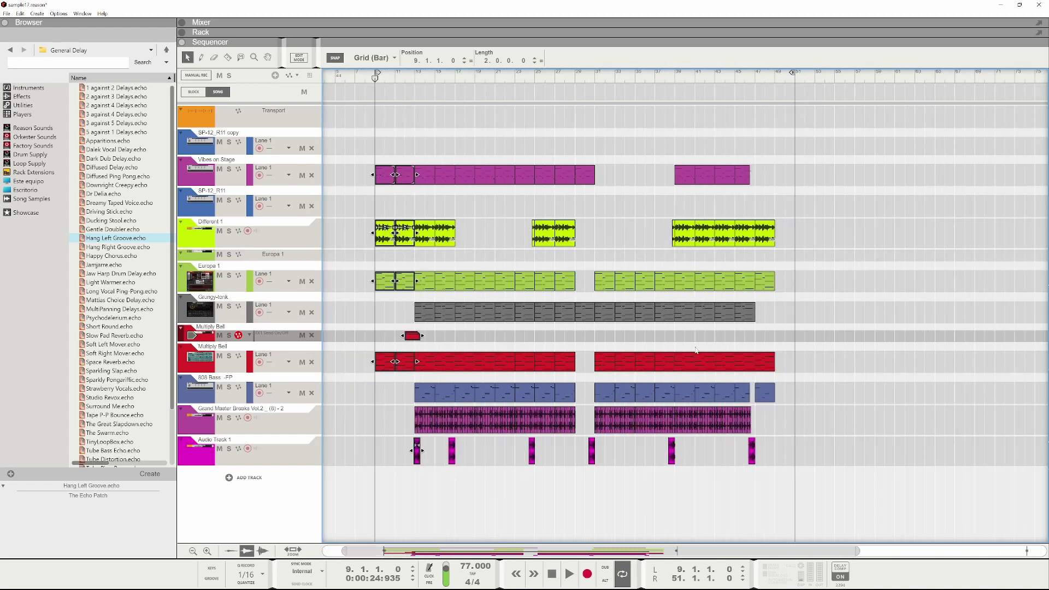
left_click(415, 337)
left_click_drag(494, 334, 778, 336)
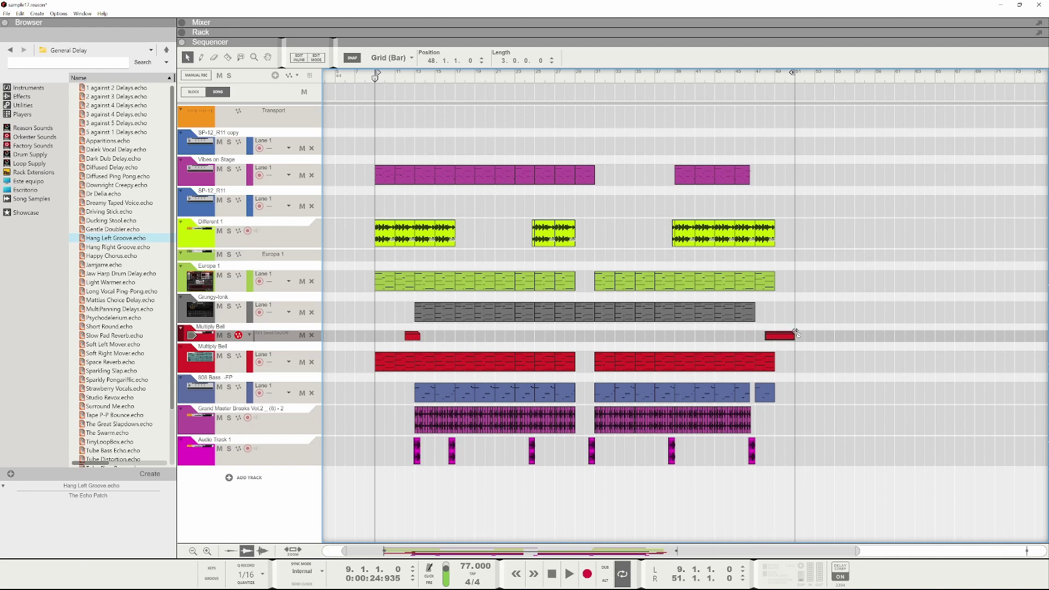
key("space")
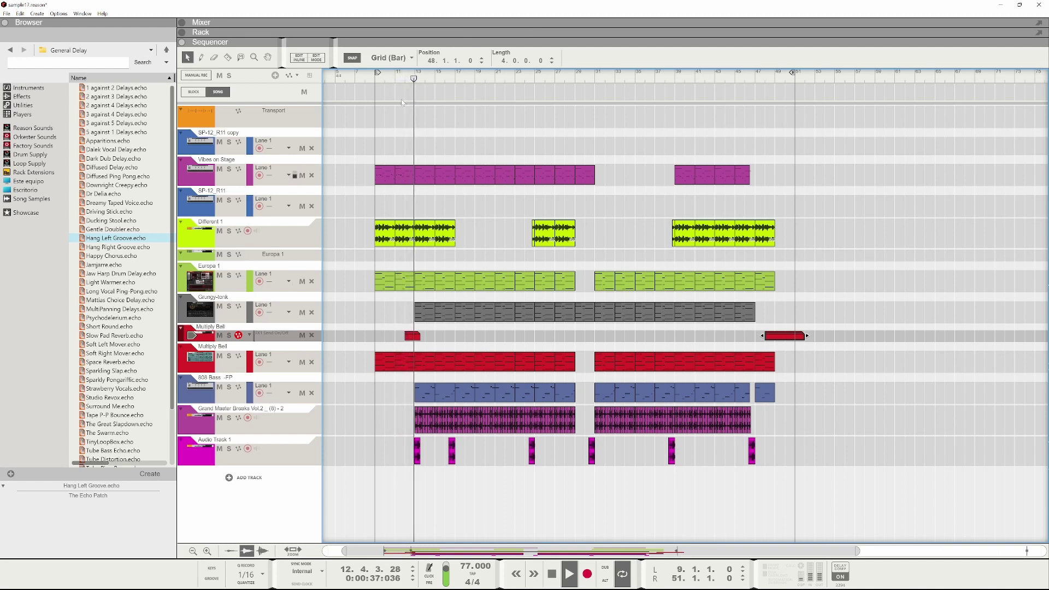
key("space")
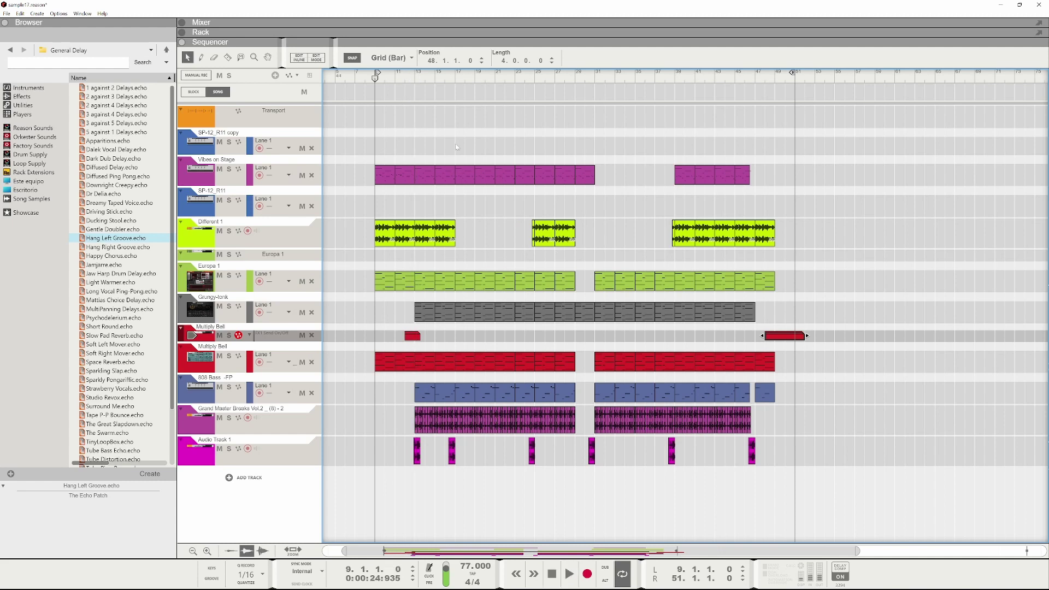
- Move all the intro clips, including the first FX1 send automation clip and first Audio Track 1 clip, half a bar earlier to 8.3.1.0
left_click_drag(401, 137, 331, 377)
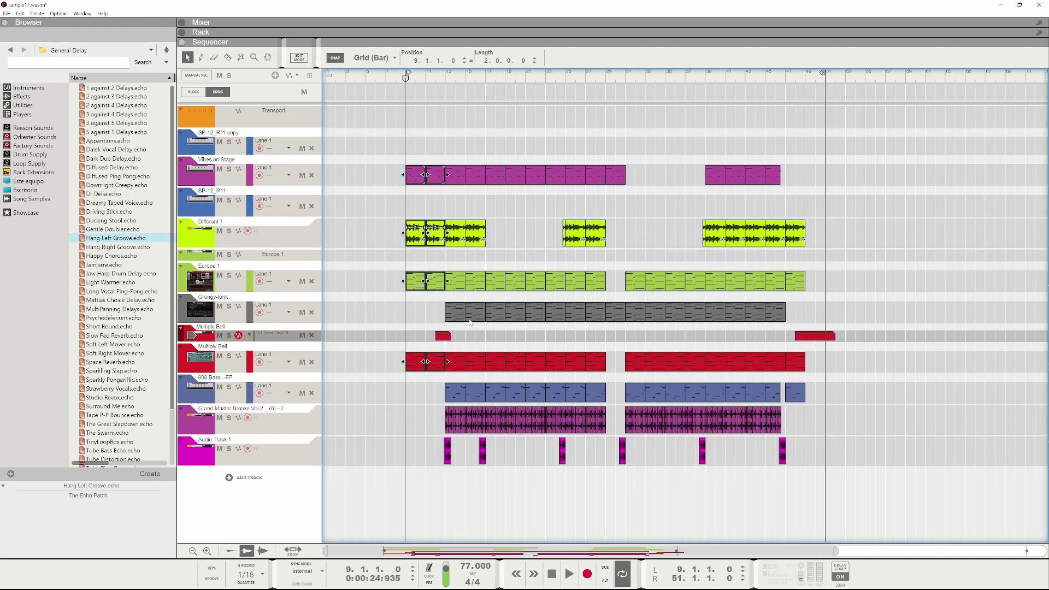
left_click(444, 336)
left_click_drag(437, 164, 358, 404)
scroll(391, 393, "up", 2)
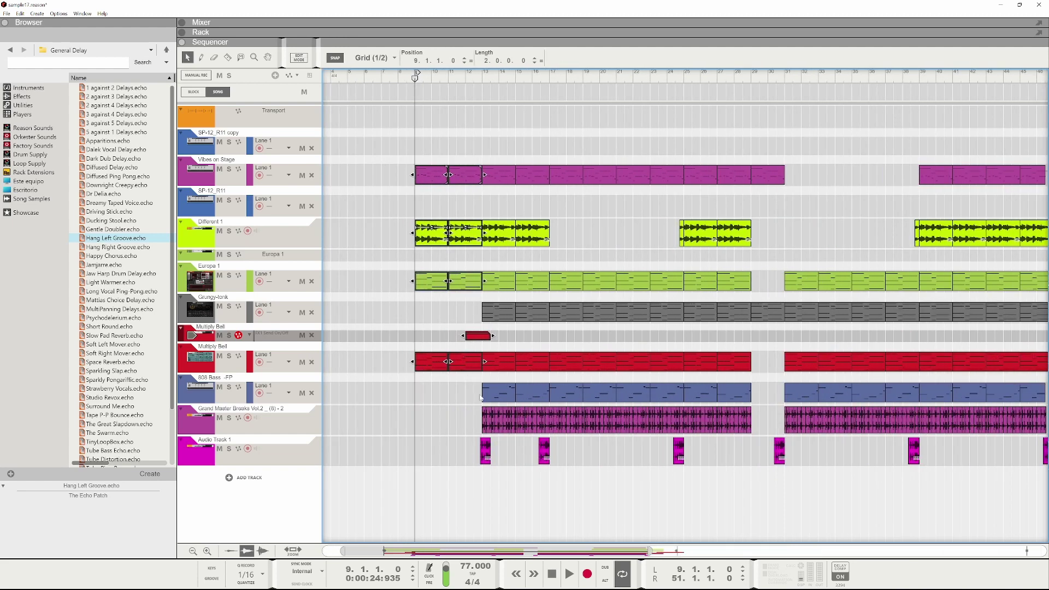
scroll(477, 365, "up", 3)
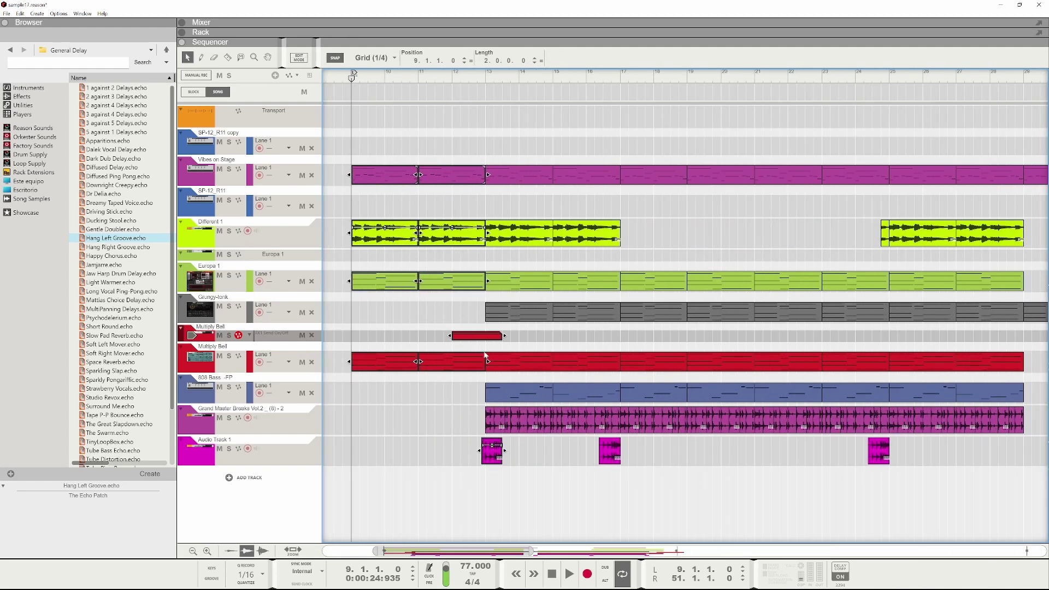
scroll(480, 336, "down", 5)
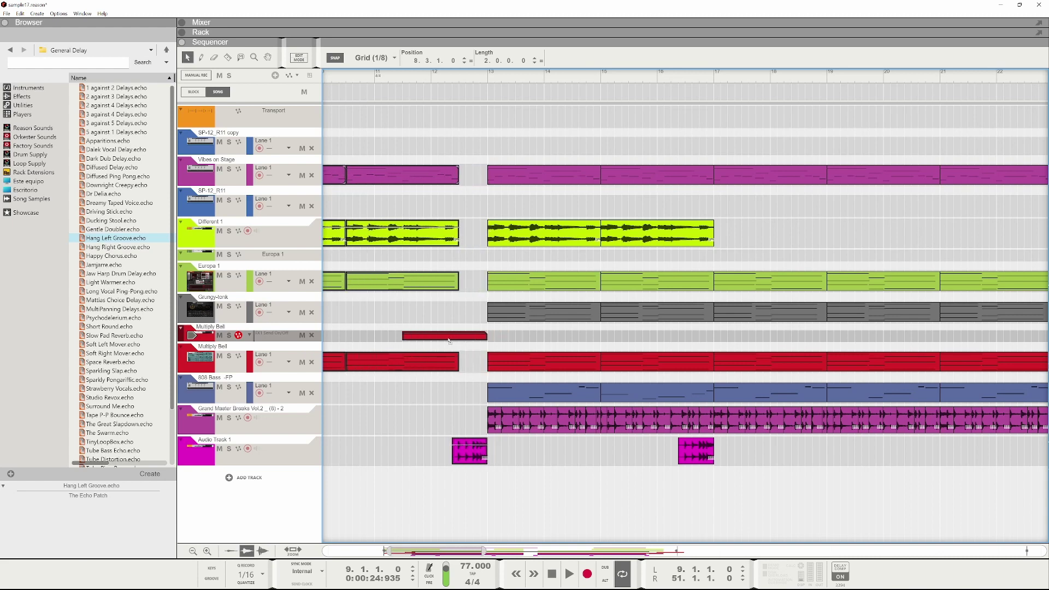
scroll(461, 315, "down", 1)
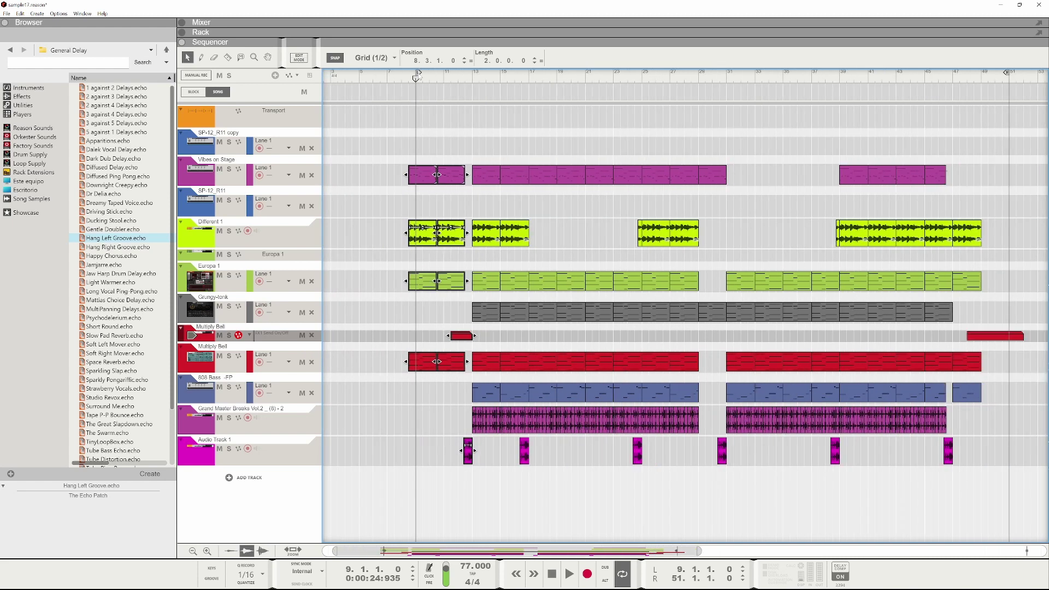
- Set the left loop locator to 8.3.1.0 and play the intro into the main section
left_click_drag(417, 77, 409, 78)
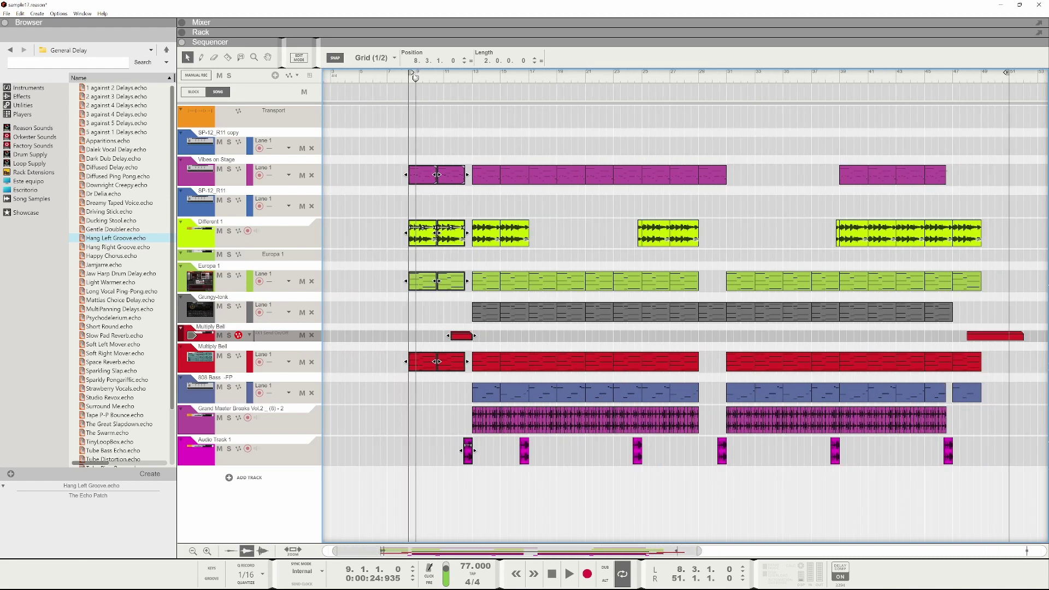
key("space")
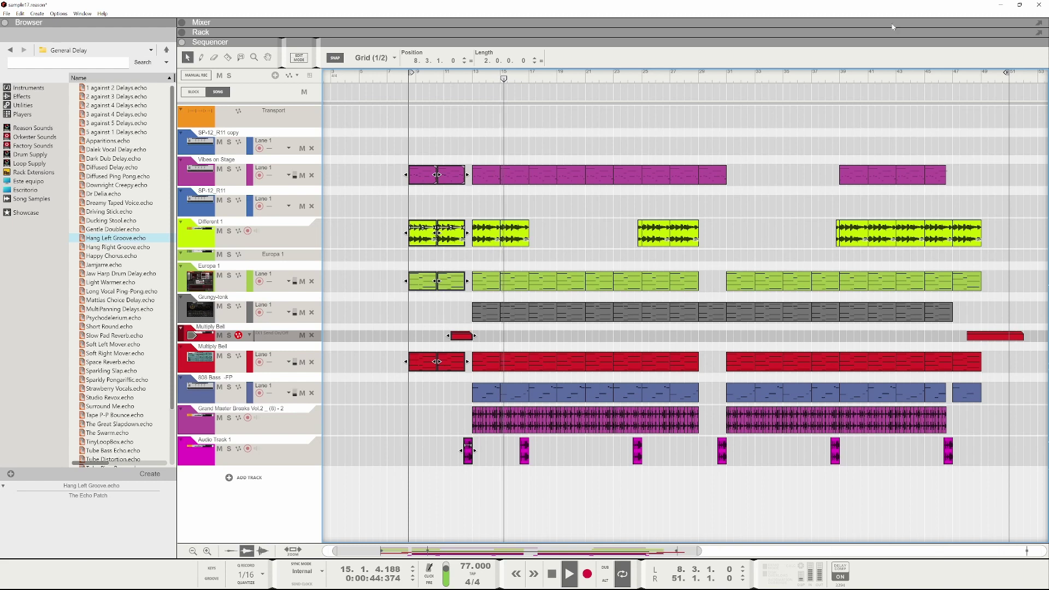
key("space")
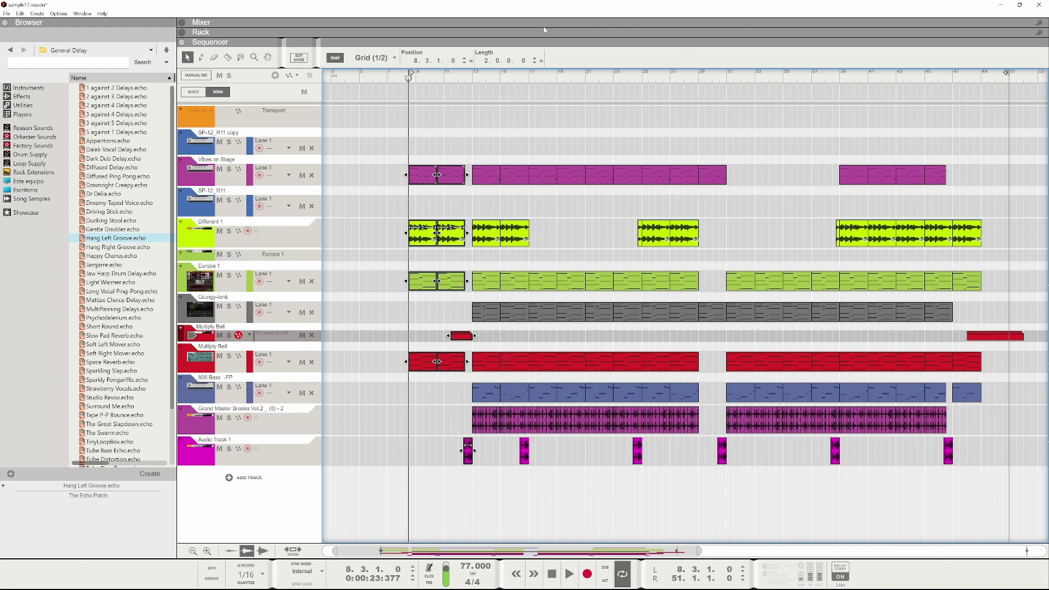
- Bring up the Rack with the Master Section
left_click(544, 27)
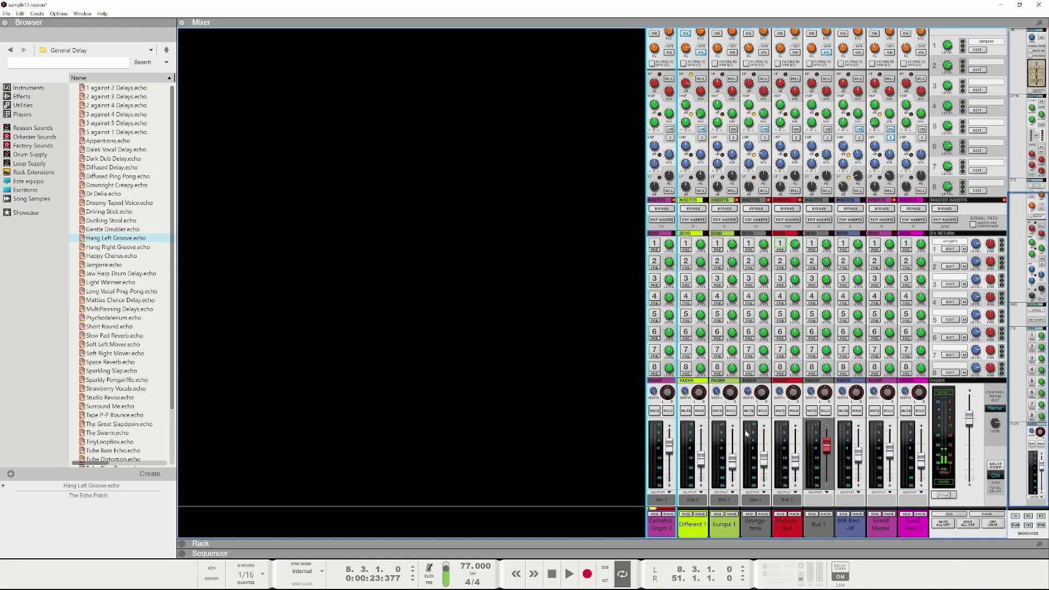
left_click(691, 546)
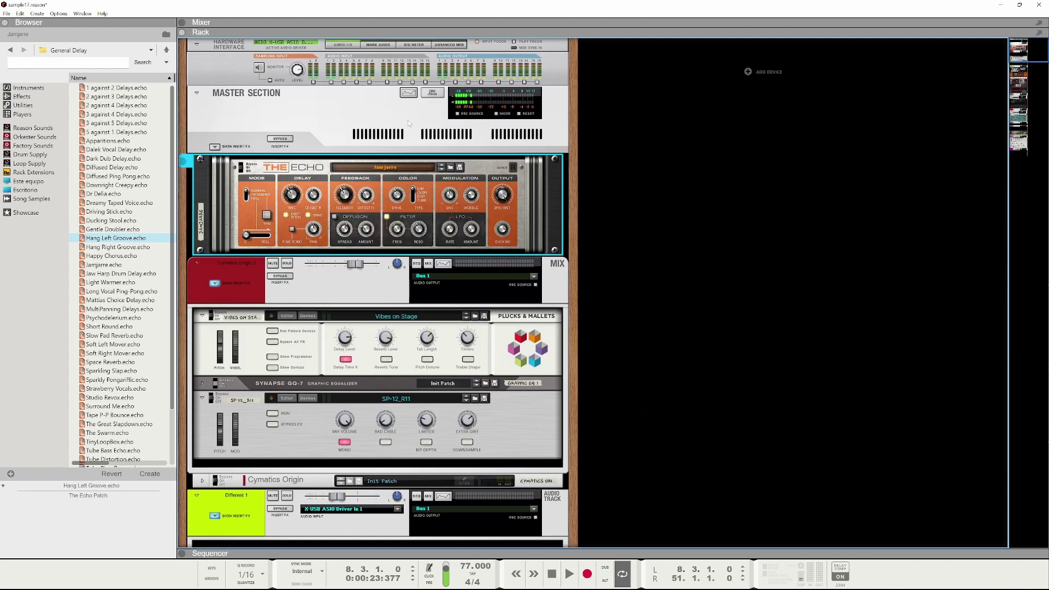
right_click(301, 97)
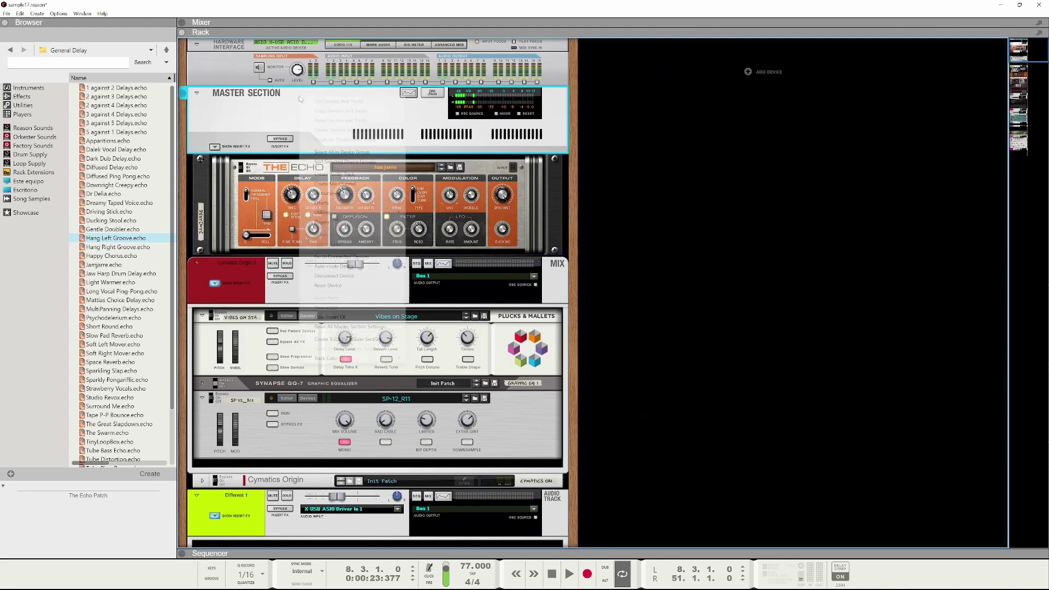
mouse_move(363, 204)
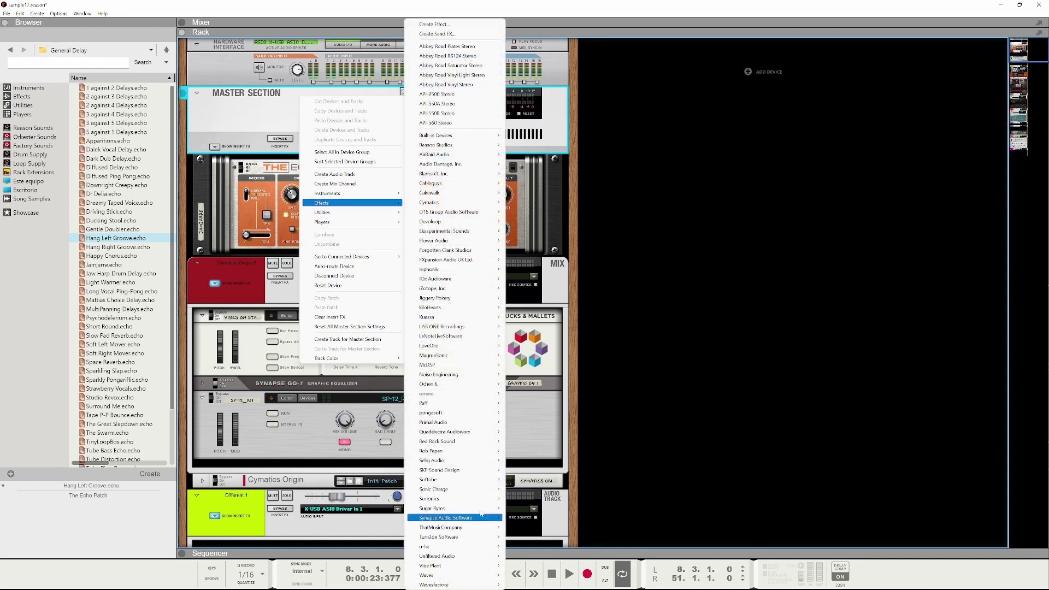
mouse_move(467, 576)
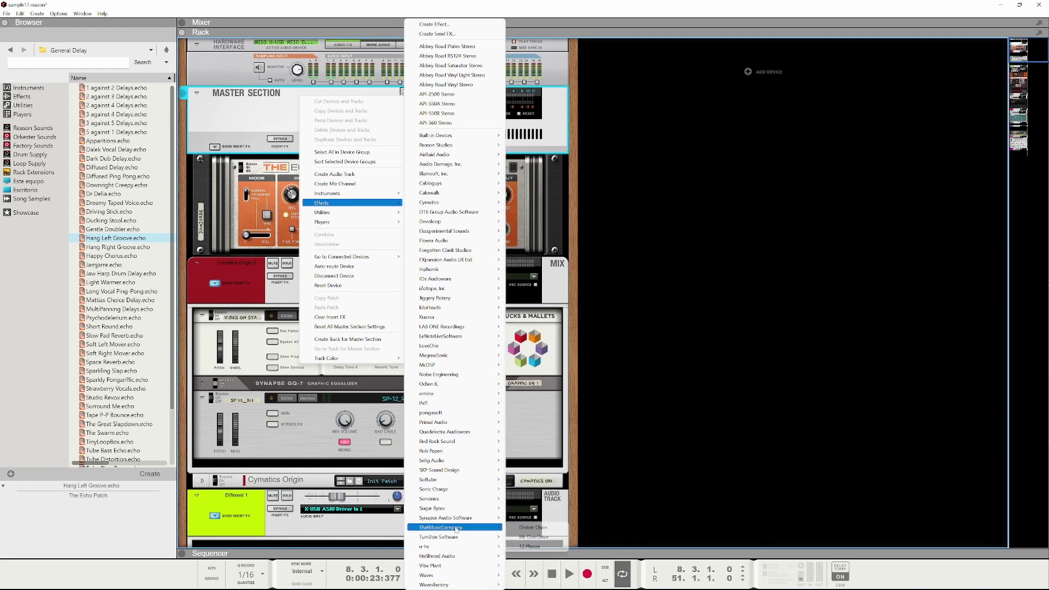
mouse_move(475, 518)
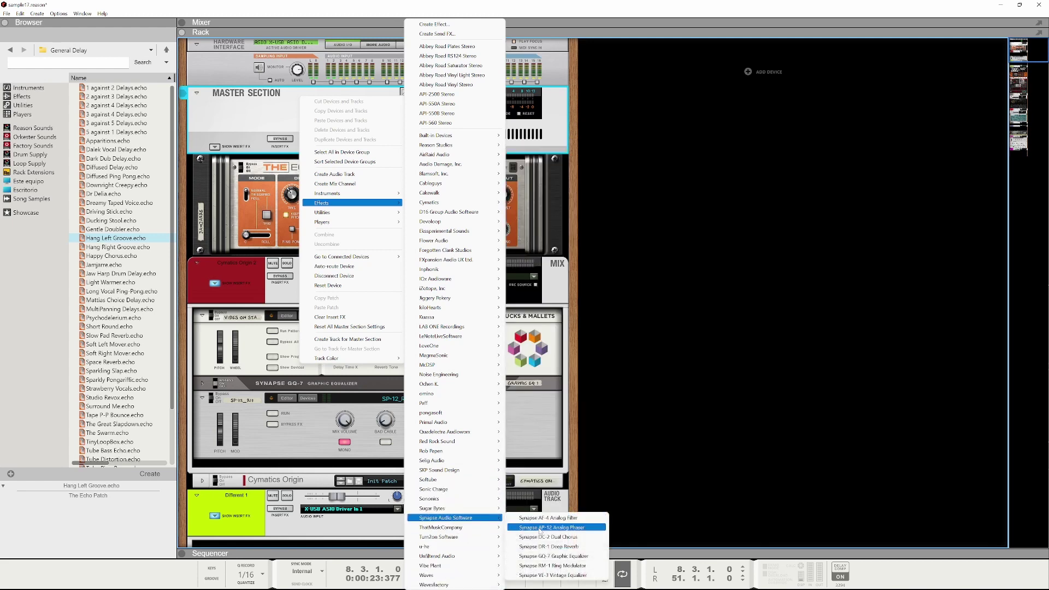
left_click(542, 537)
key("ctrl+z")
- Add a Synapse DR-1 Deep Reverb to the Master Section as a send effect
right_click(314, 138)
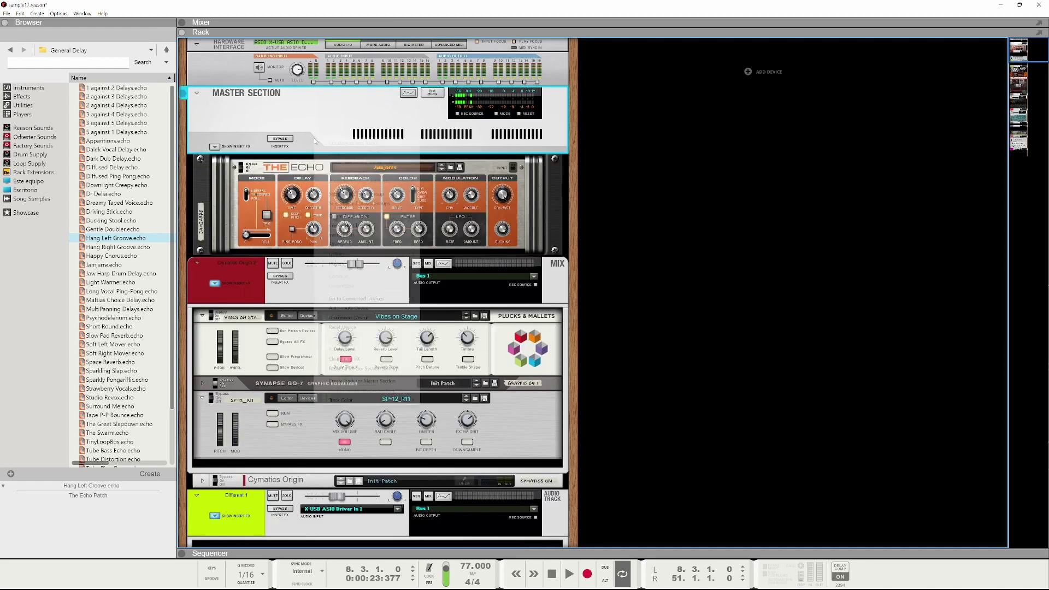
mouse_move(374, 244)
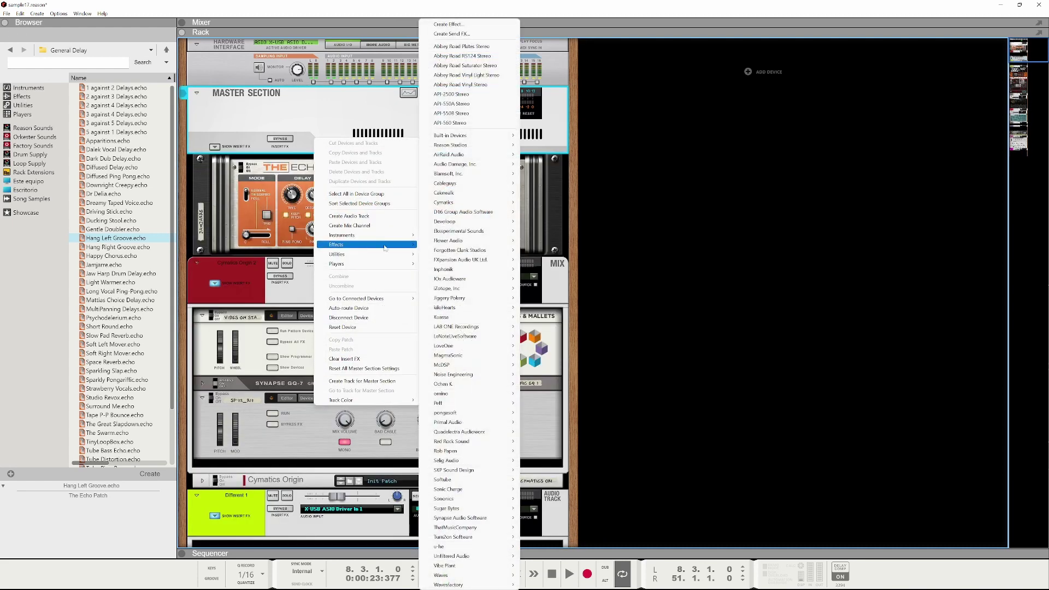
mouse_move(479, 518)
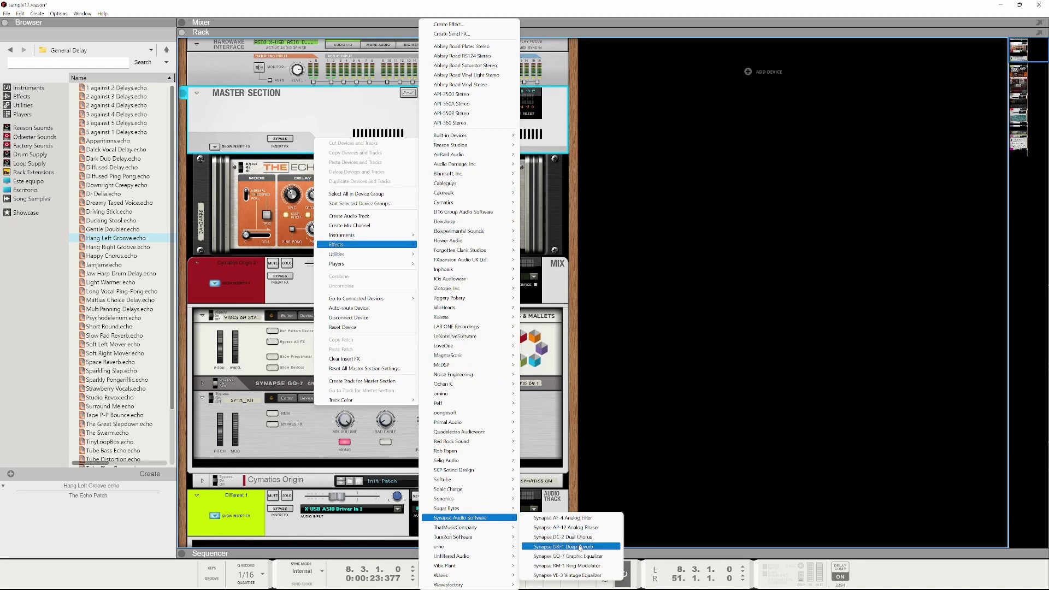
left_click(579, 546)
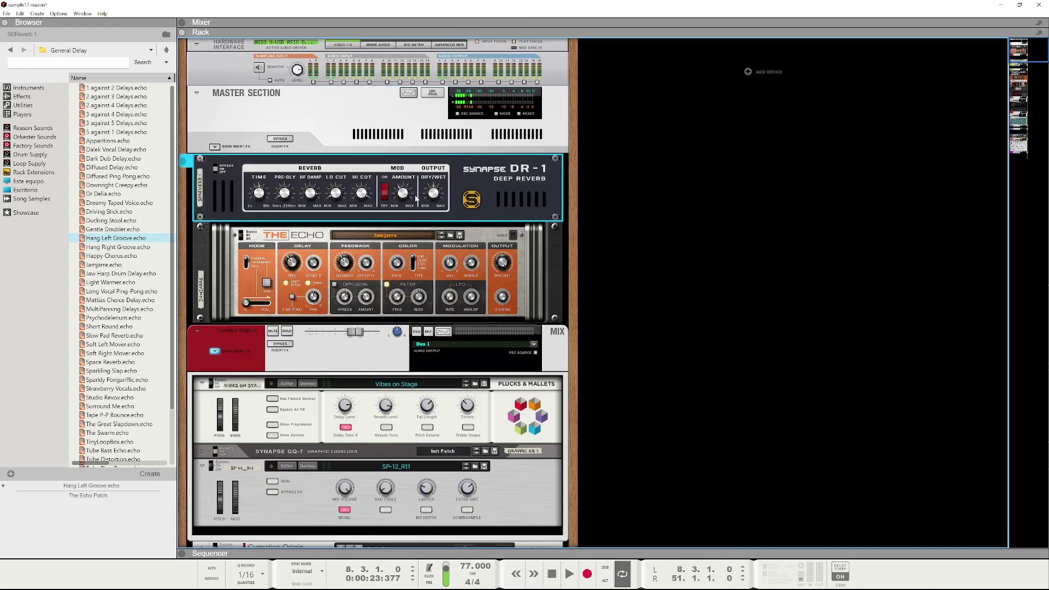
mouse_move(261, 184)
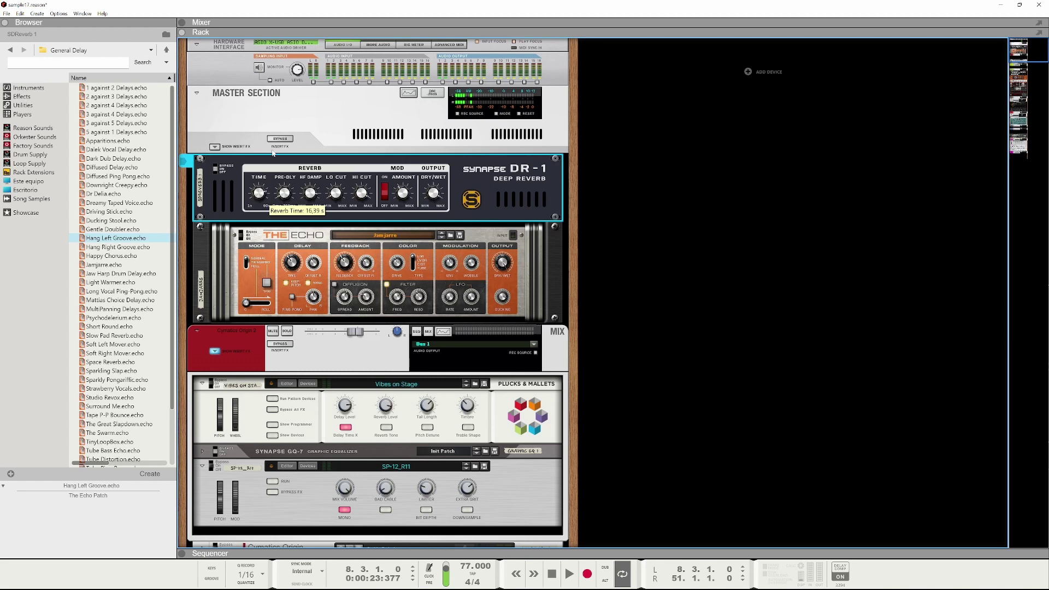
- Turn on the FX2 reverb send on the Multiply Bell mixer channel and adjust its send level with the channel soloed
left_click(431, 25)
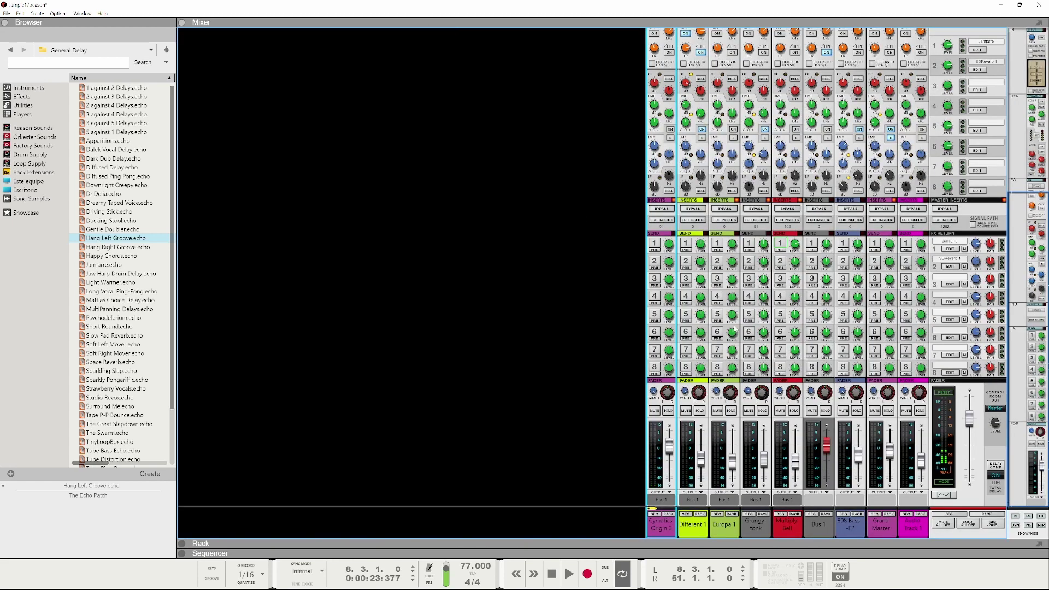
left_click(781, 264)
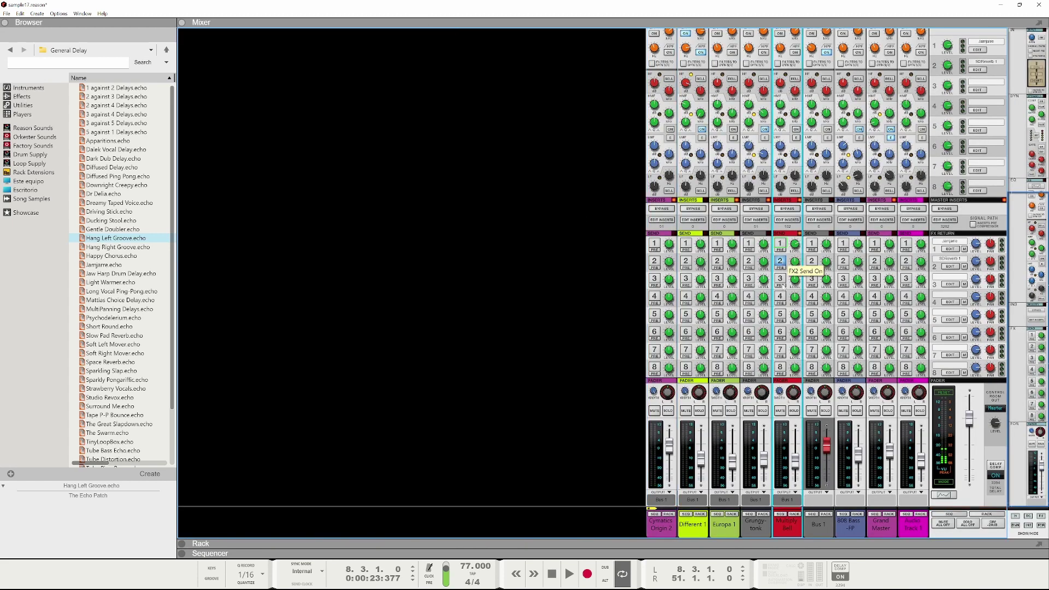
key("space")
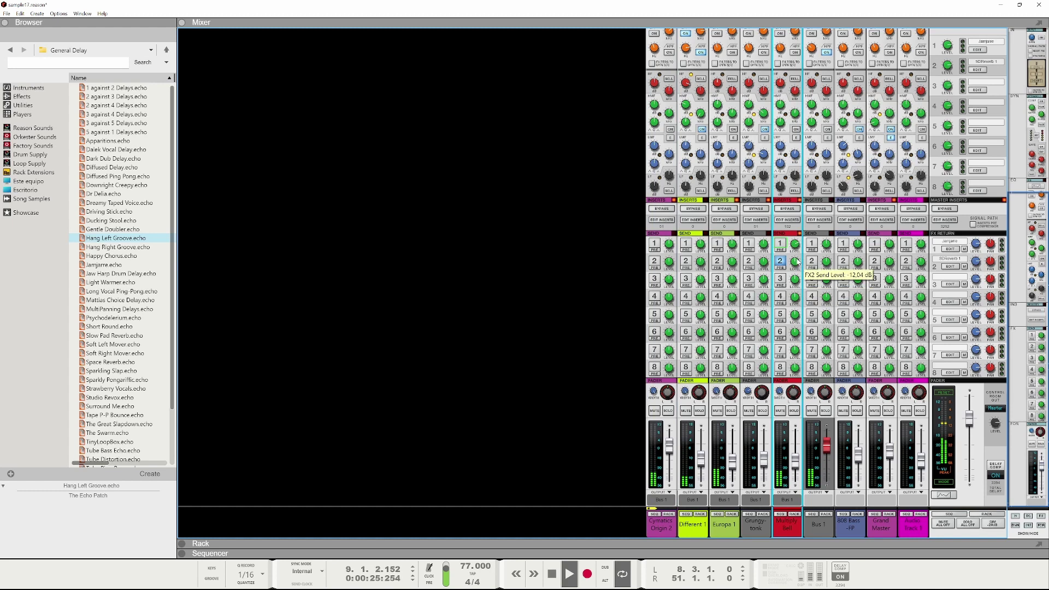
left_click(794, 411)
left_click_drag(796, 262, 793, 276)
key("space")
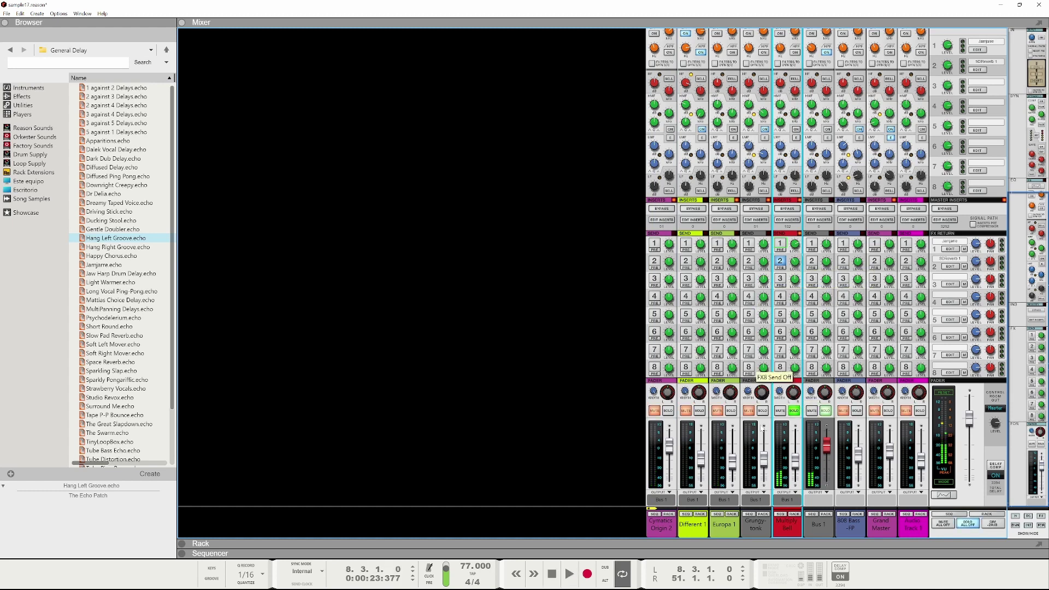
- Solo the Grungy-tonk channel together with Multiply Bell and play the intro briefly
left_click(760, 409)
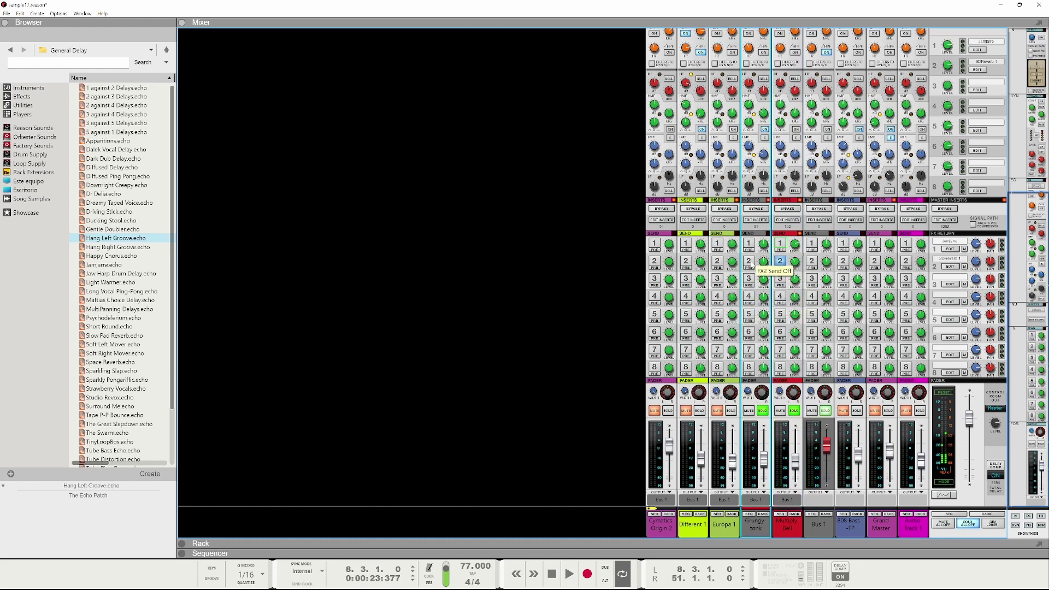
key("space")
key("space")
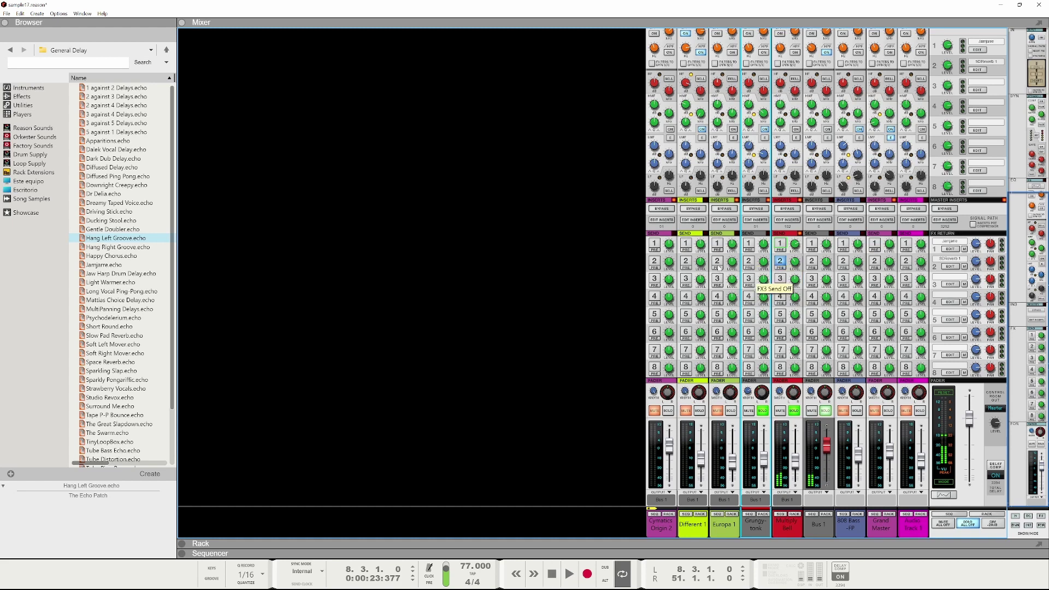
- Solo Europa 1, enable its FX2 send and its FX1 send at about -3.33 dB, and lower its fader slightly
left_click(717, 261)
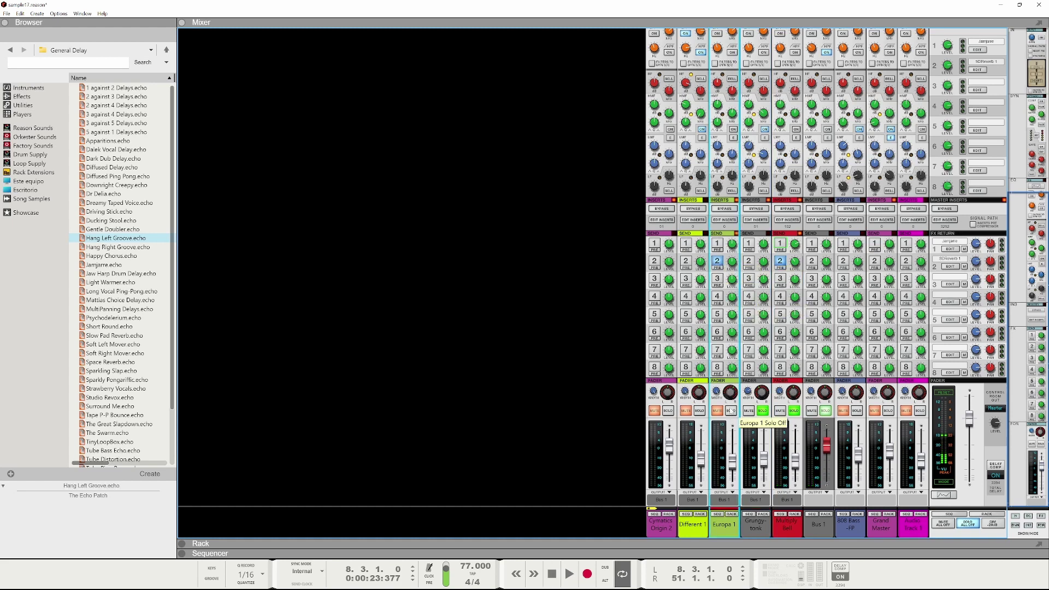
key("space")
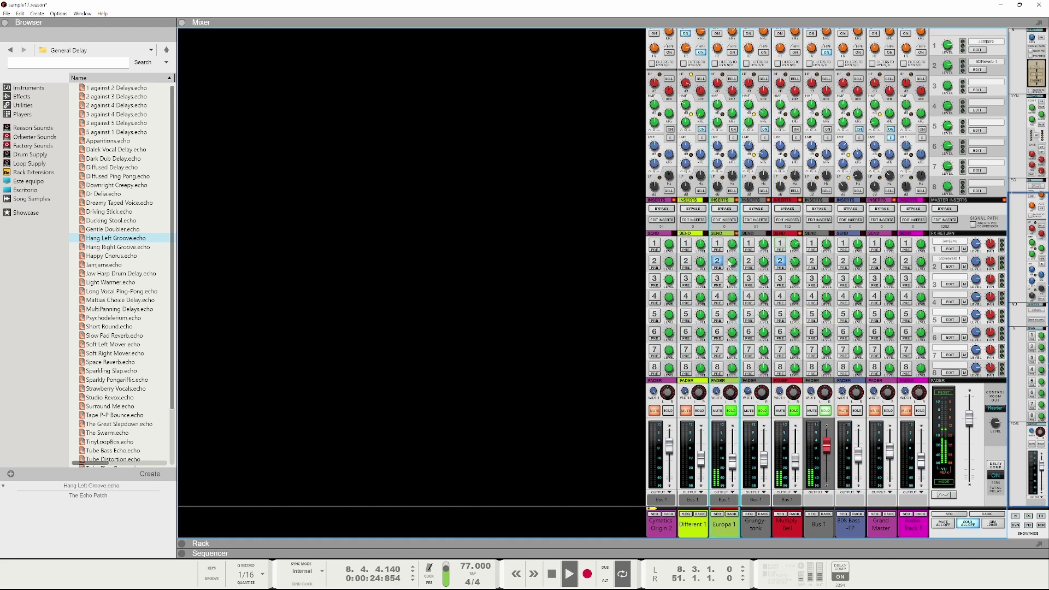
left_click_drag(731, 262, 727, 273)
left_click(718, 244)
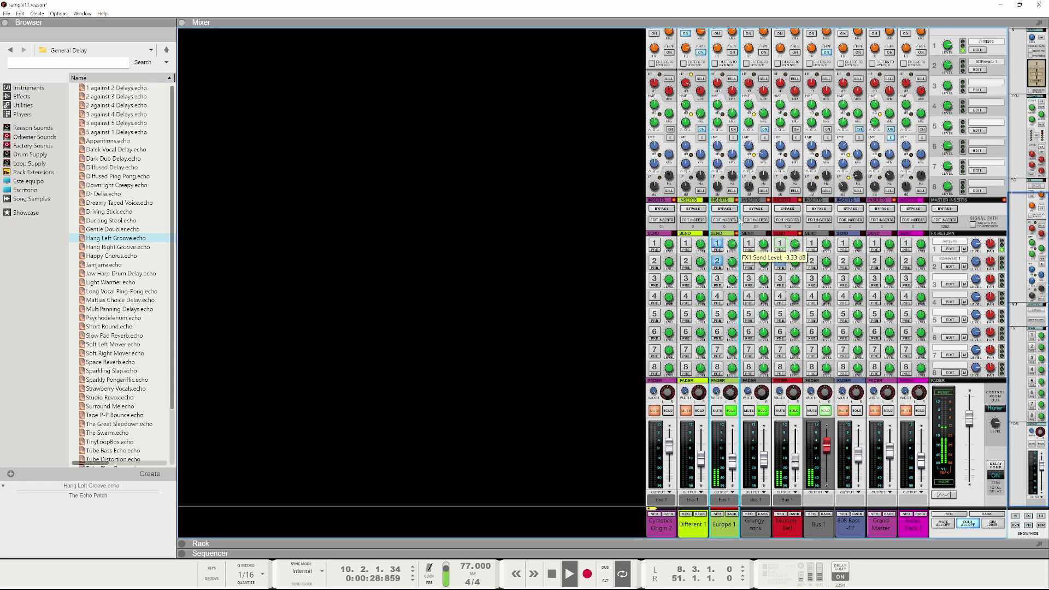
left_click_drag(738, 460, 730, 465)
key("space")
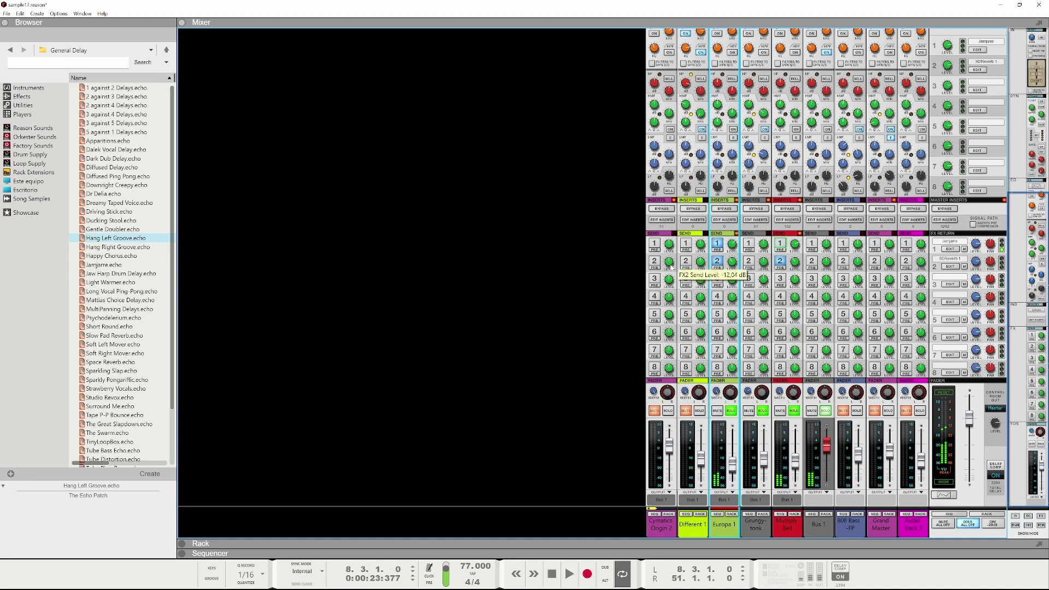
- Solo the Cymatics Origin 2 channel along with the other soloed channels and play it briefly
left_click(668, 411)
key("space")
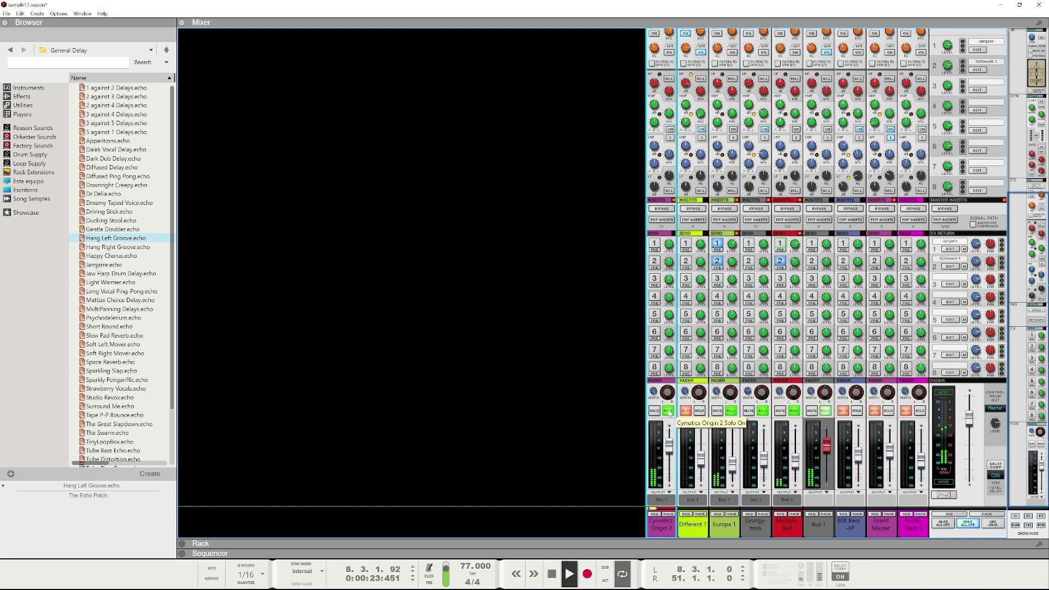
key("space")
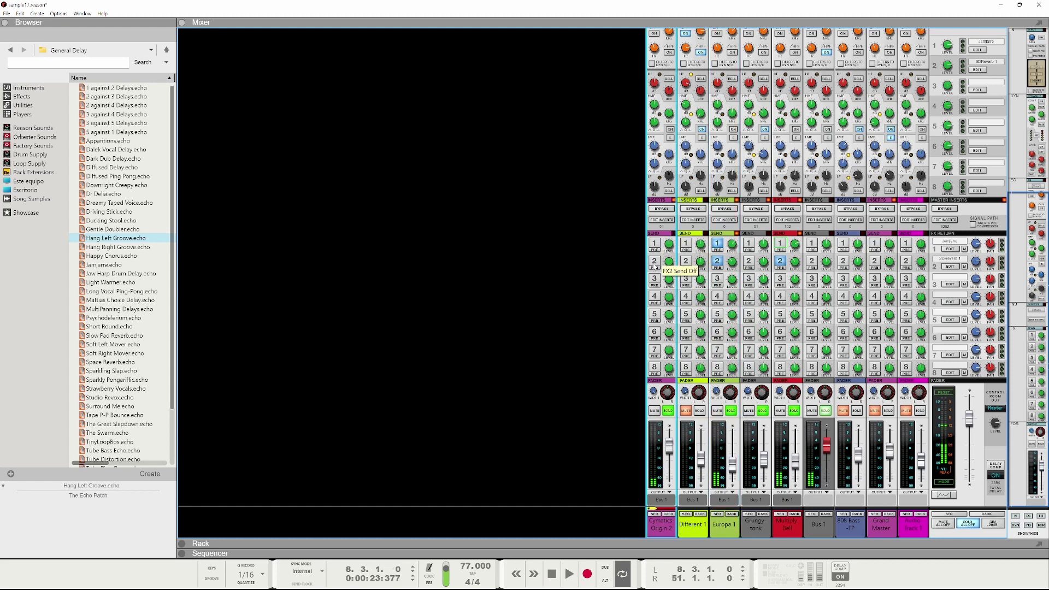
- Leave only the Cymatics Origin 2 channel soloed, turn on its FX2 send, and adjust the send level during playback
left_click(732, 413)
left_click(762, 412)
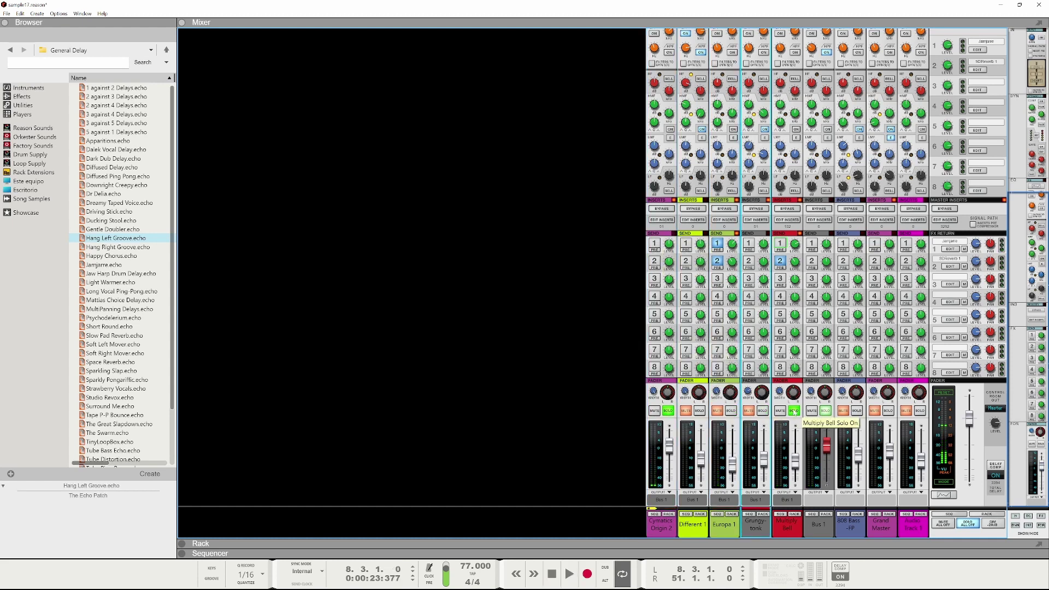
left_click(793, 412)
key("space")
left_click(658, 264)
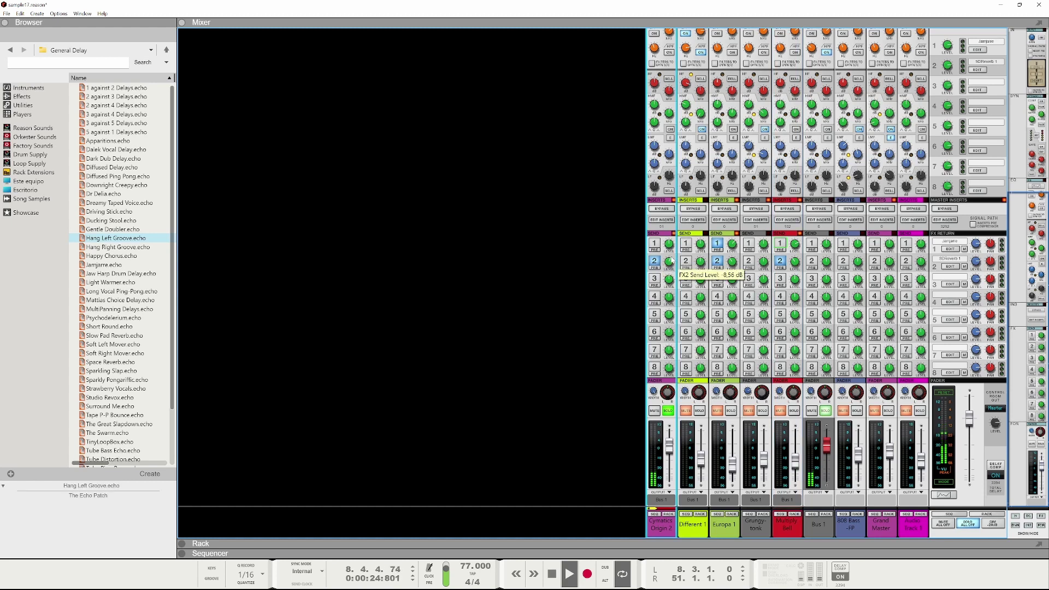
left_click_drag(671, 261, 662, 268)
key("space")
- Turn on the FX1 send on the Cymatics Origin 2 channel and adjust its send level while the loop plays
left_click(653, 242)
key("space")
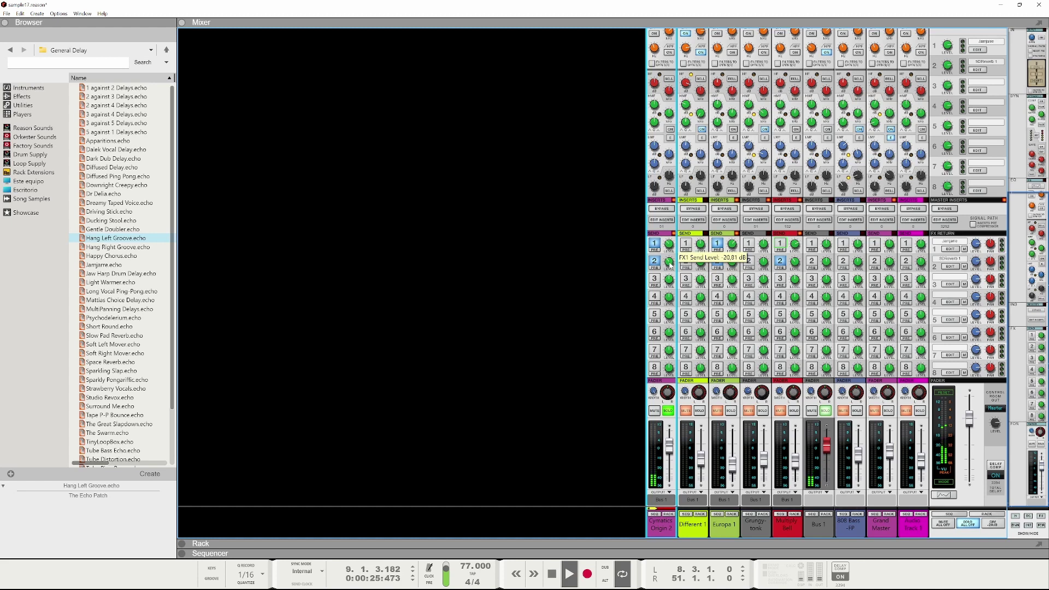
key("space")
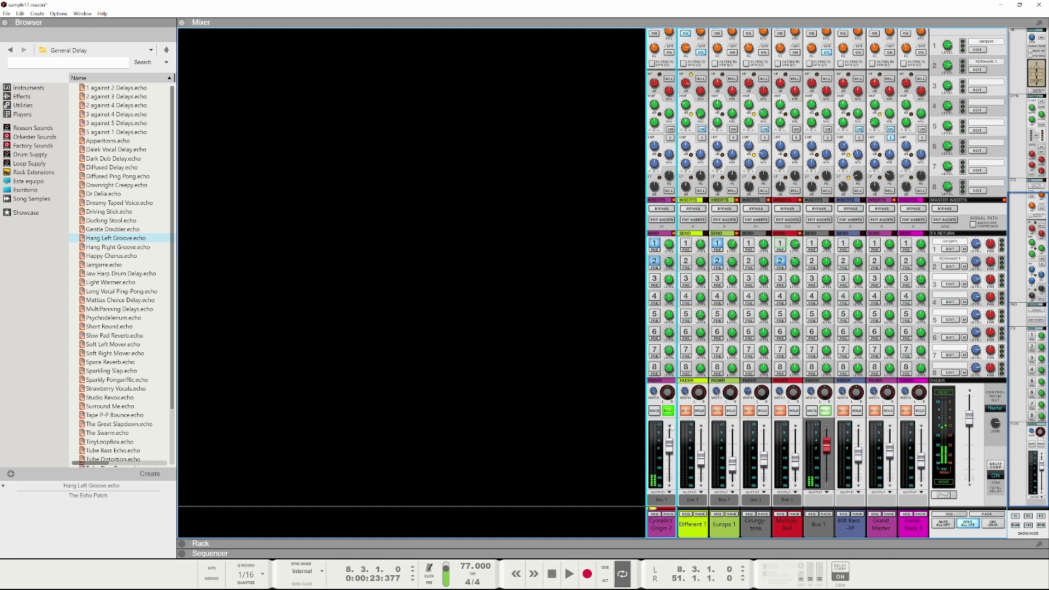
key("space")
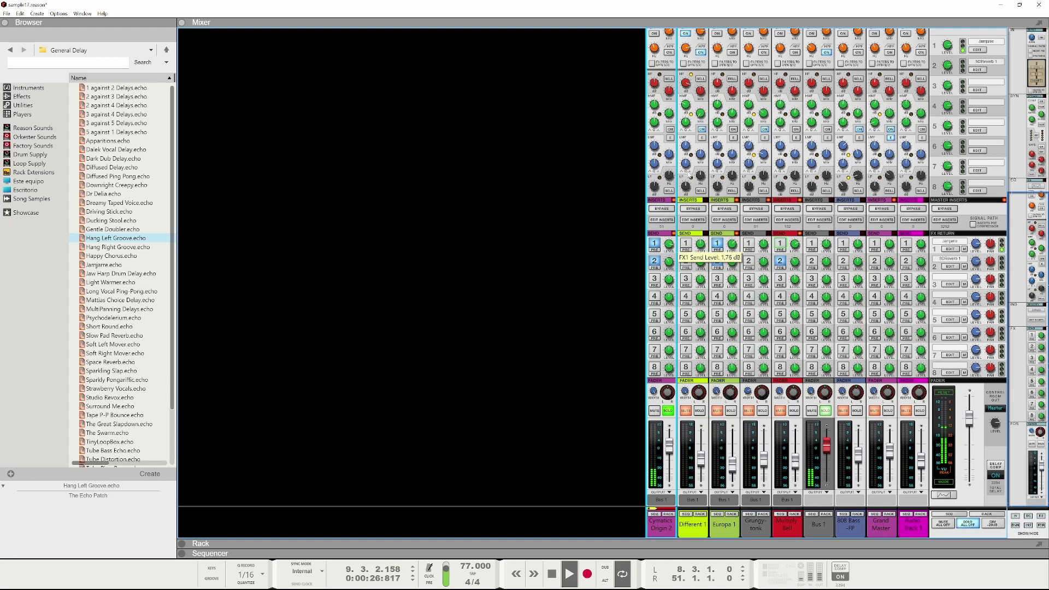
left_click_drag(689, 173, 691, 219)
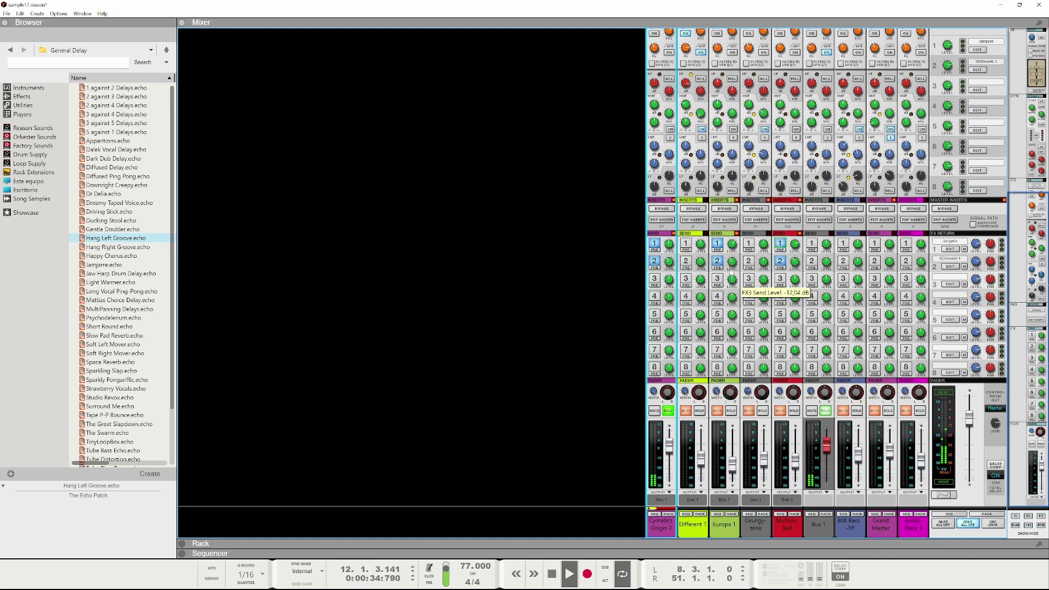
left_click(717, 261)
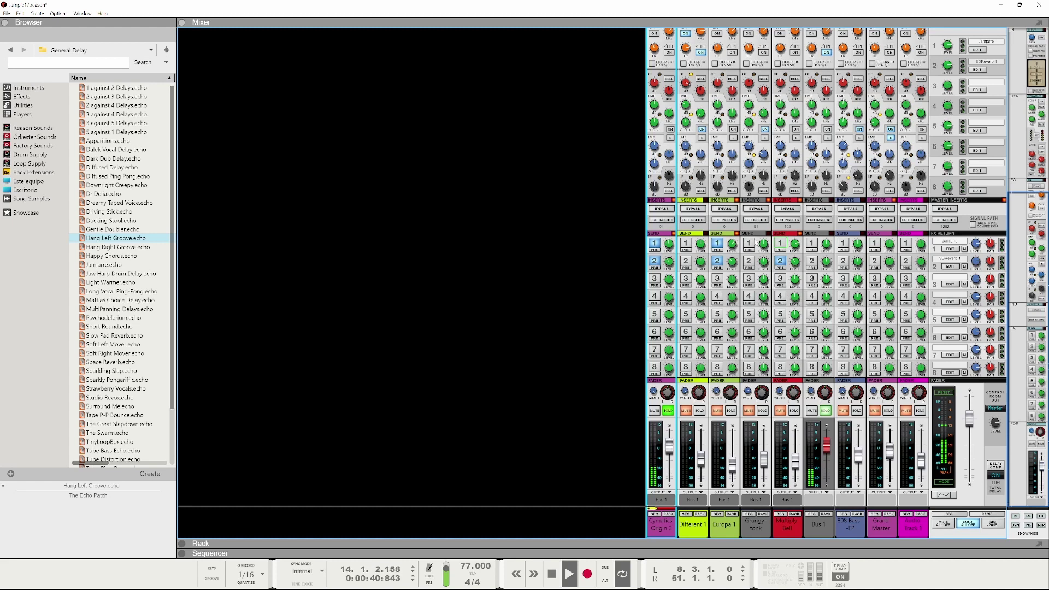
- Solo the Grungy-tonk channel as well, turn on its FX2 send, and adjust the send level
left_click(757, 242)
left_click(763, 411)
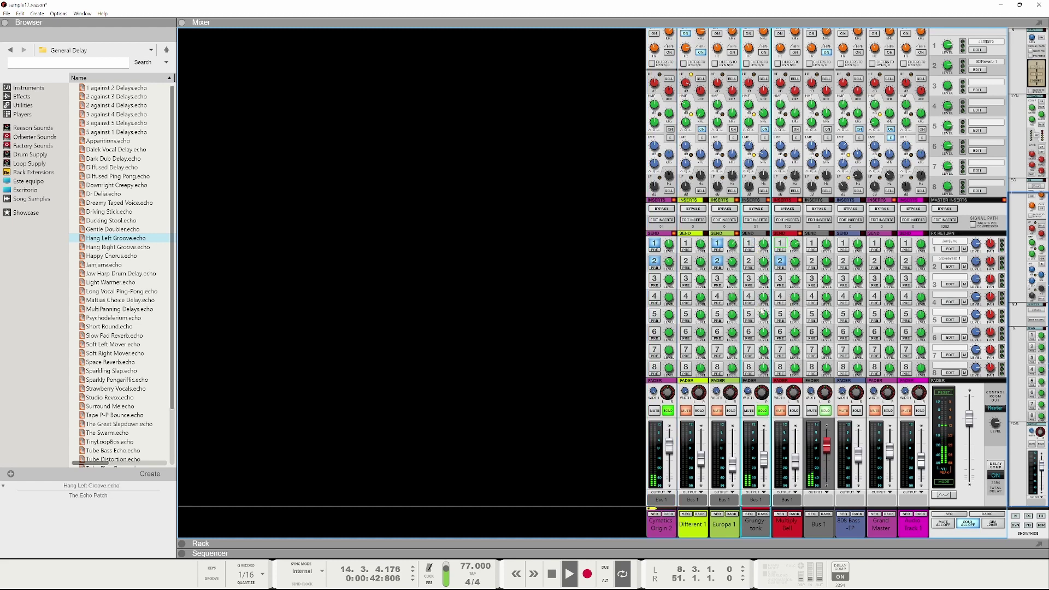
left_click(753, 262)
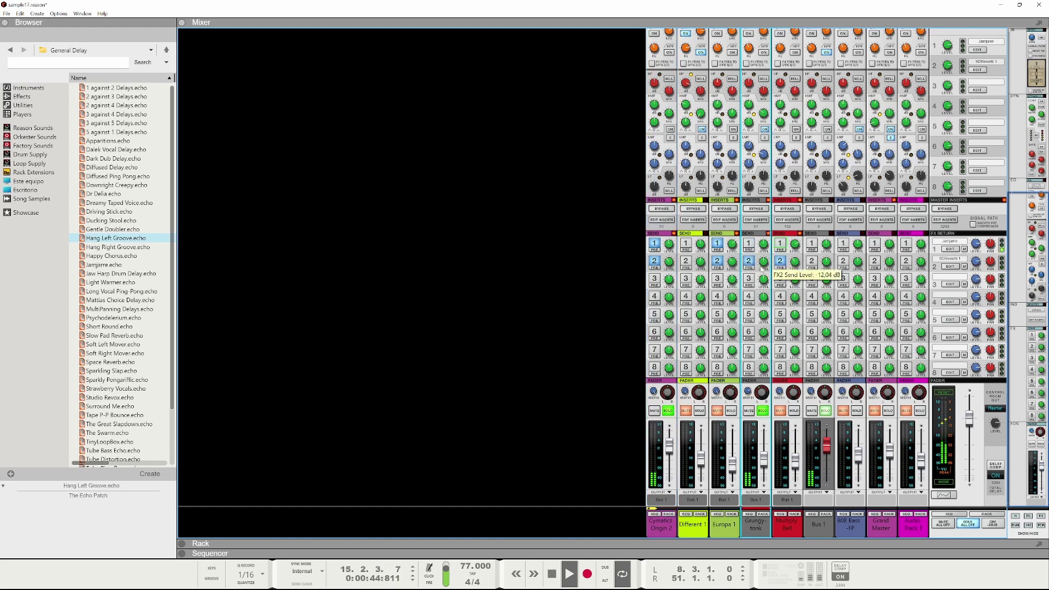
left_click_drag(763, 279, 754, 287)
left_click_drag(768, 251, 757, 288)
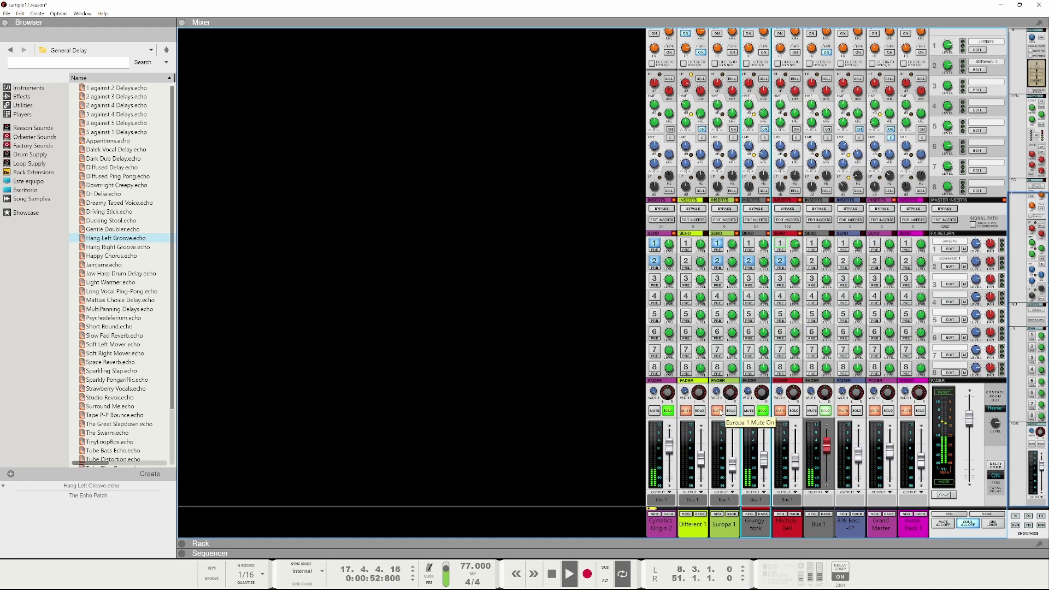
- Add the Different 1 channel to the solo, turn on its FX2 send, and adjust the send level during playback
left_click(702, 412)
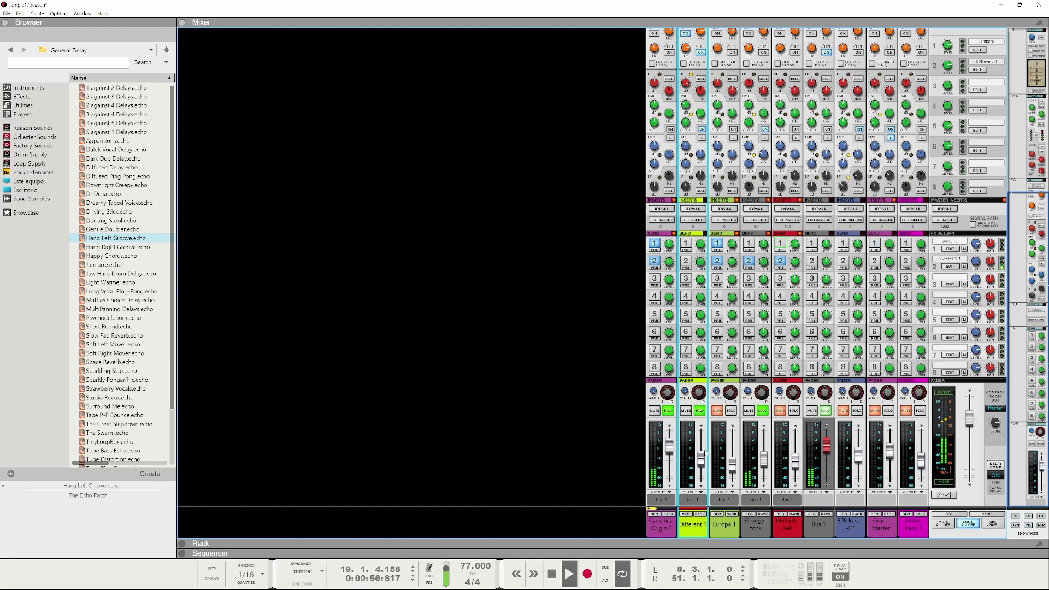
key("space")
key("space")
left_click(686, 264)
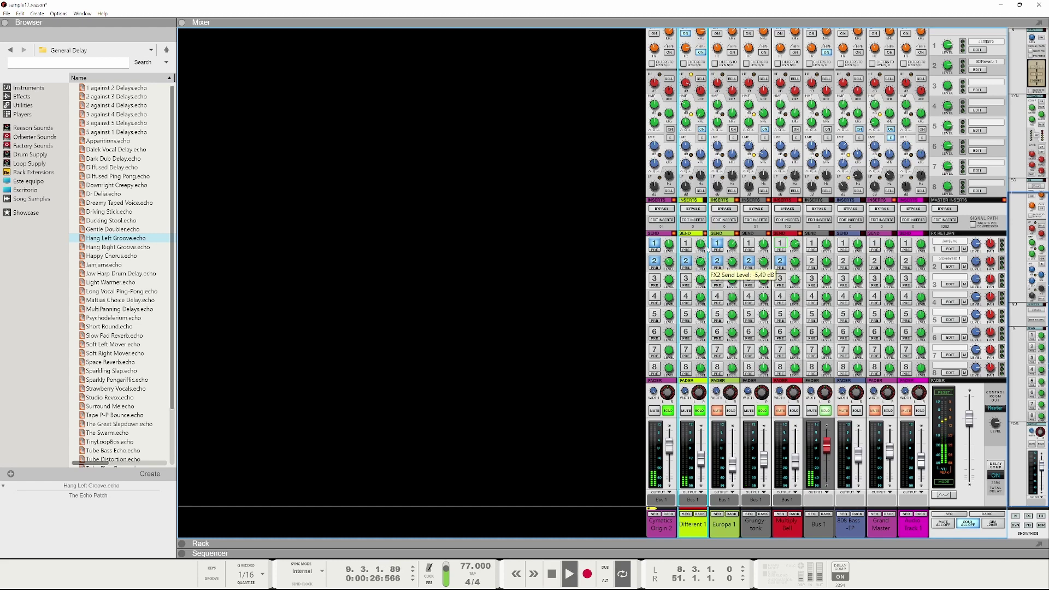
left_click_drag(706, 249, 698, 277)
- Turn on the FX1 send on the Different 1 channel, adjust its send level while listening, and stop playback
left_click(687, 243)
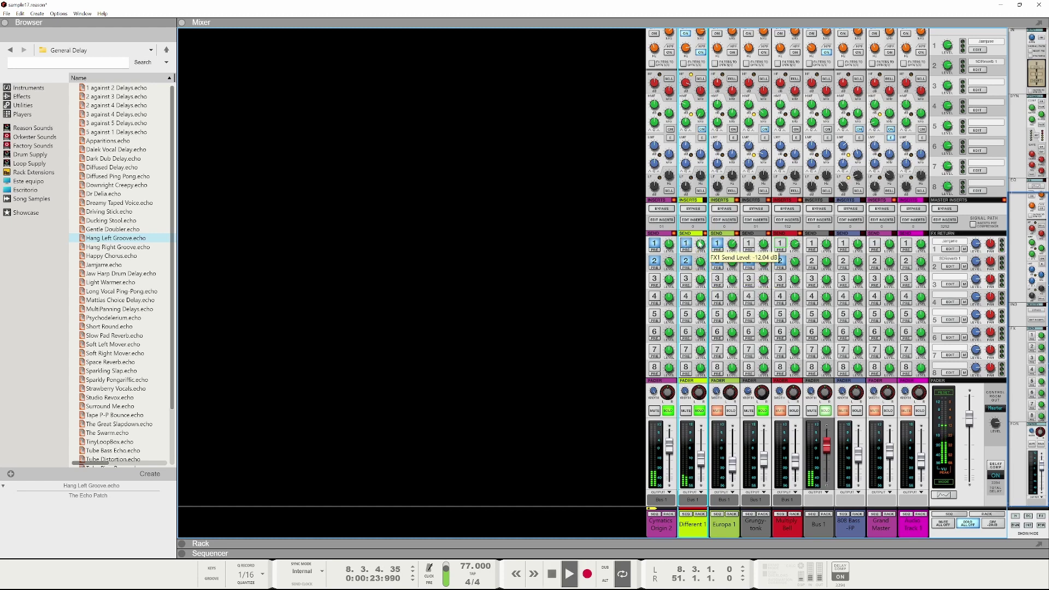
left_click_drag(699, 244, 705, 223)
left_click_drag(704, 226, 694, 261)
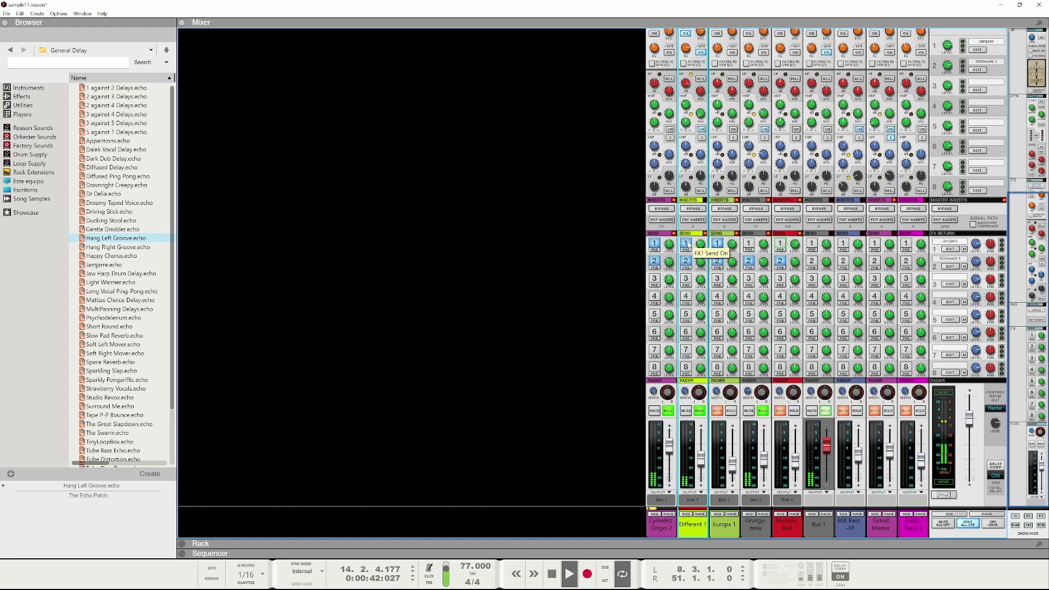
key("space")
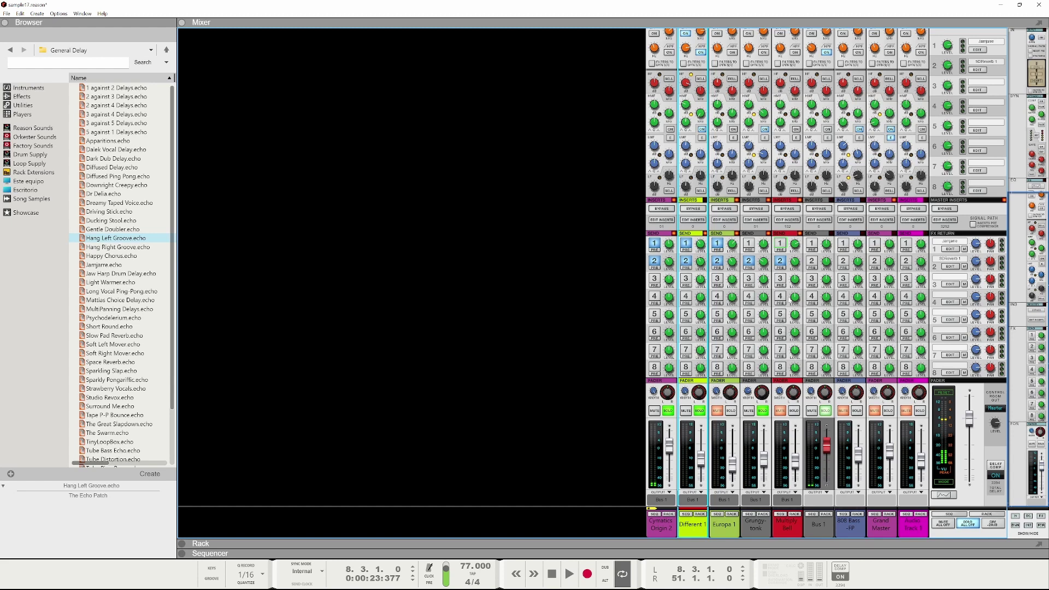
- Set the FX2 send levels to about -26.62 dB on Grungy-tonk and -24.54 dB on Different 1, and play the loop
left_click(764, 262)
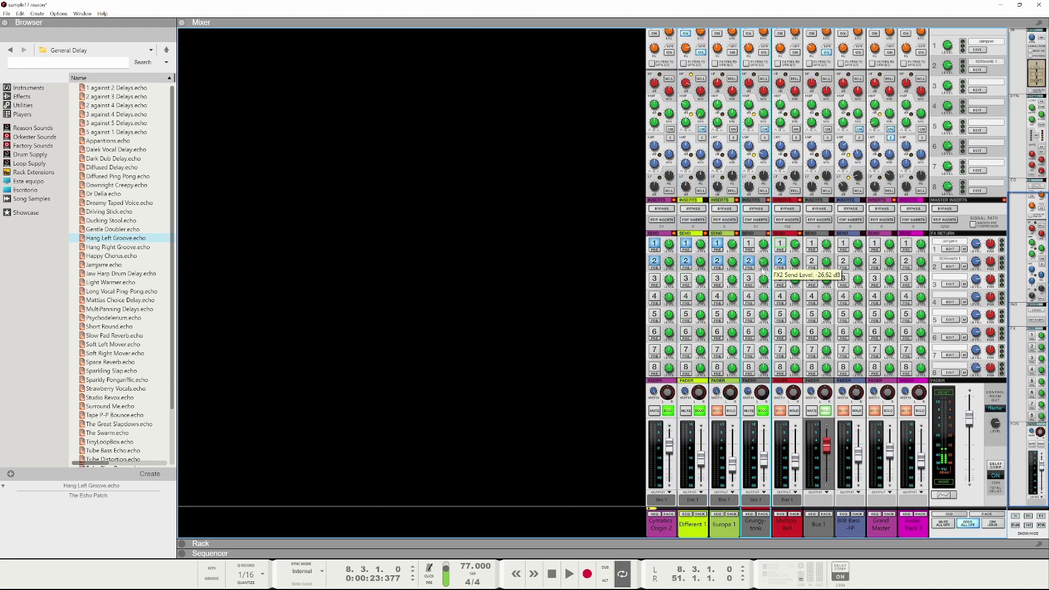
left_click(701, 280)
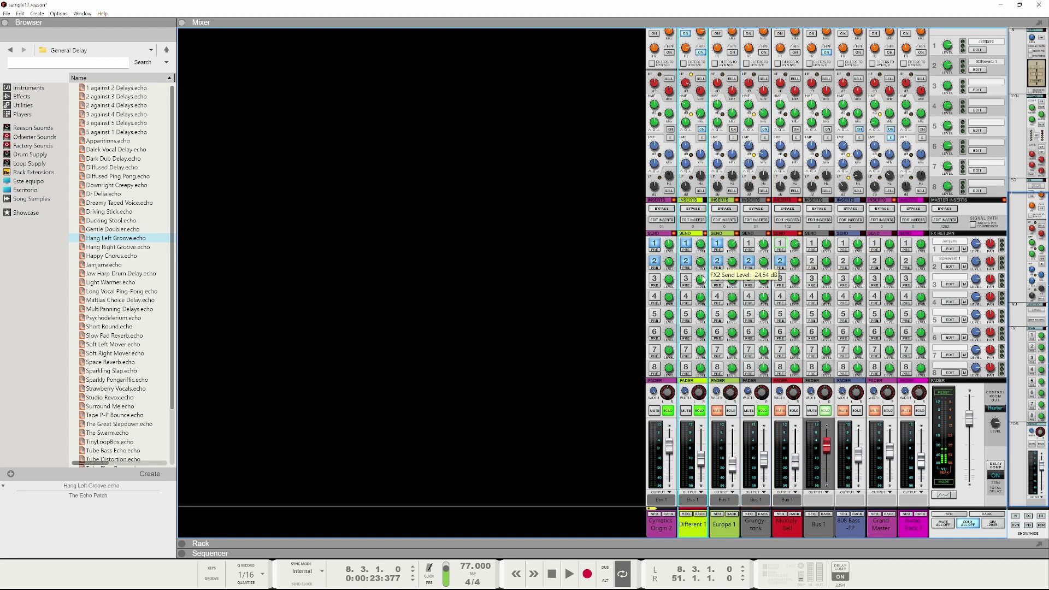
key("space")
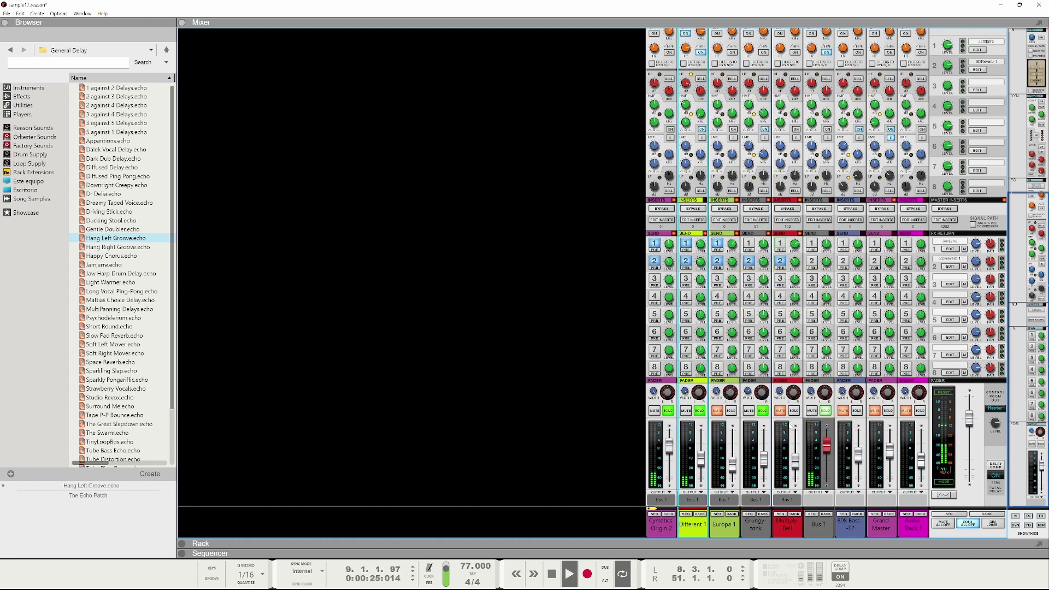
- Solo Europa 1 and Multiply Bell too, and fine-tune the Europa 1, Grungy-tonk and Multiply Bell faders, with Grungy-tonk at about -14.80 dB
left_click(732, 410)
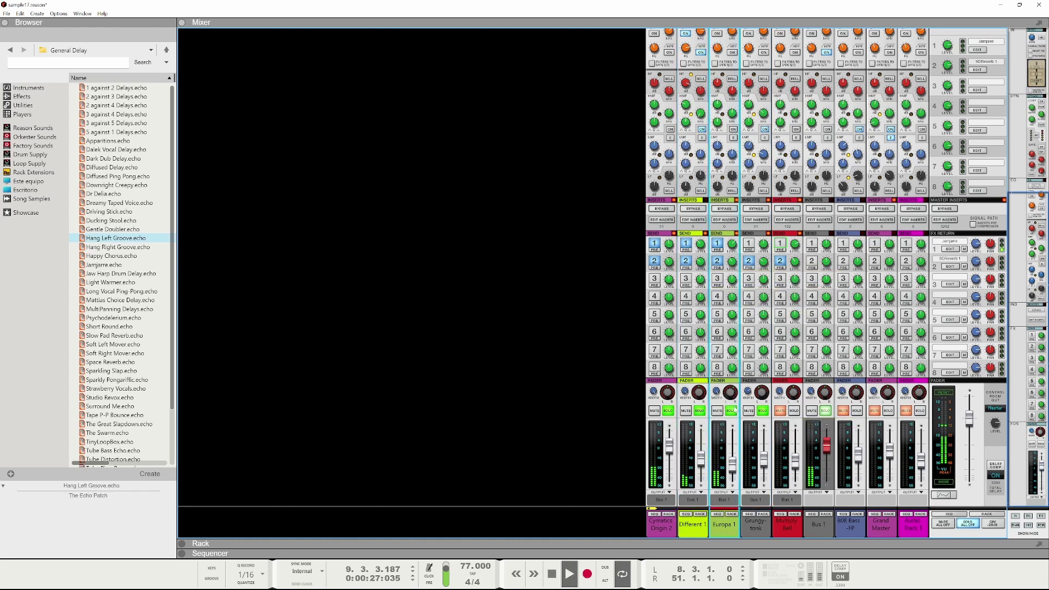
left_click_drag(732, 470, 733, 472)
left_click(780, 411)
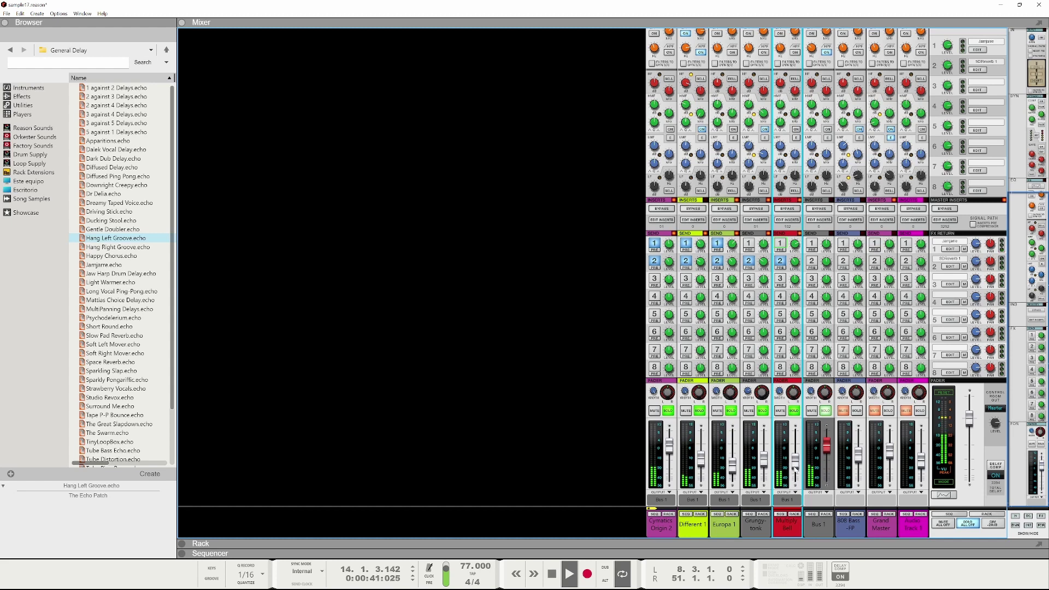
left_click(764, 460)
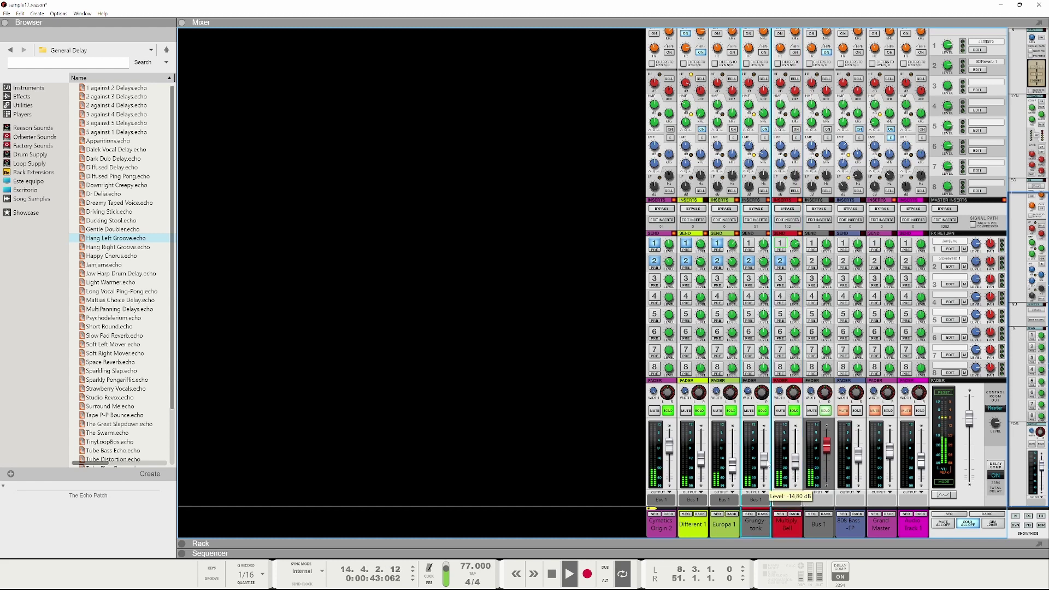
left_click_drag(796, 464, 796, 461)
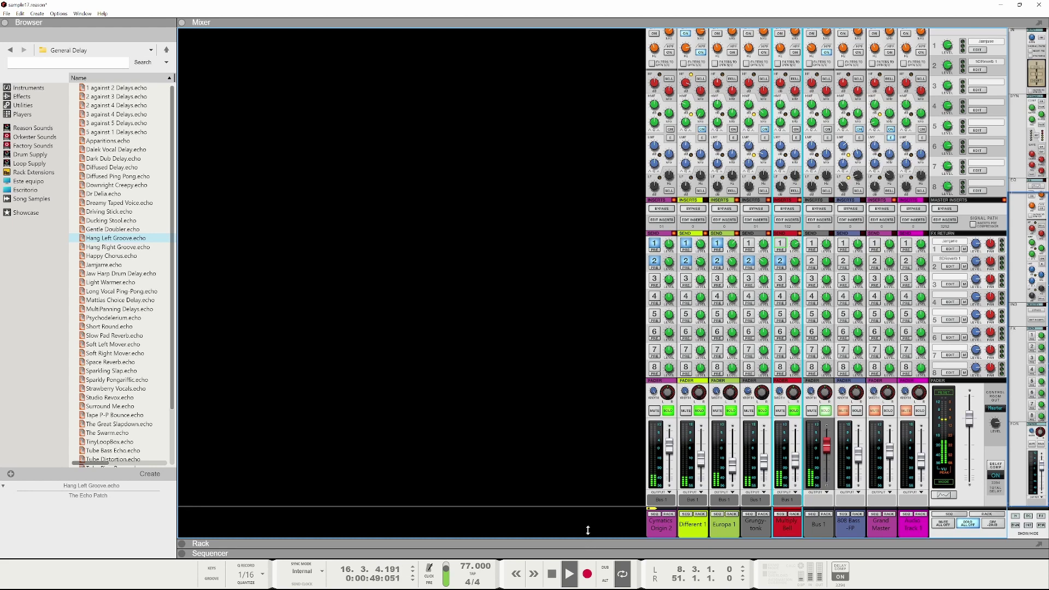
- Look through the rack devices, expand the Dual Arpeggio player above the Multiply Bell Subtractor, and return to the mixer
left_click_drag(588, 530, 562, 62)
scroll(447, 333, "down", 15)
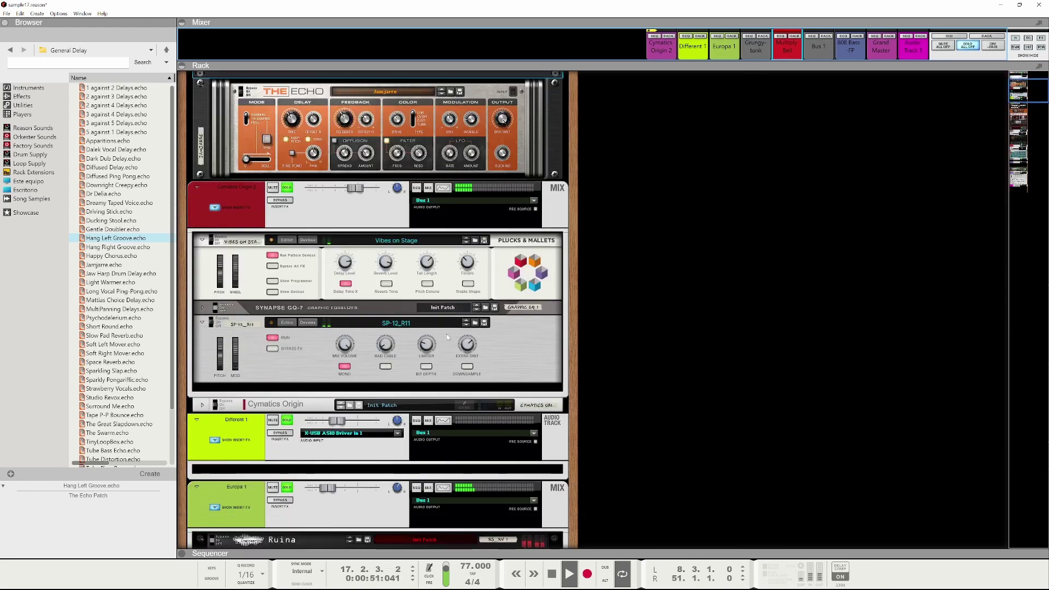
scroll(422, 369, "down", 15)
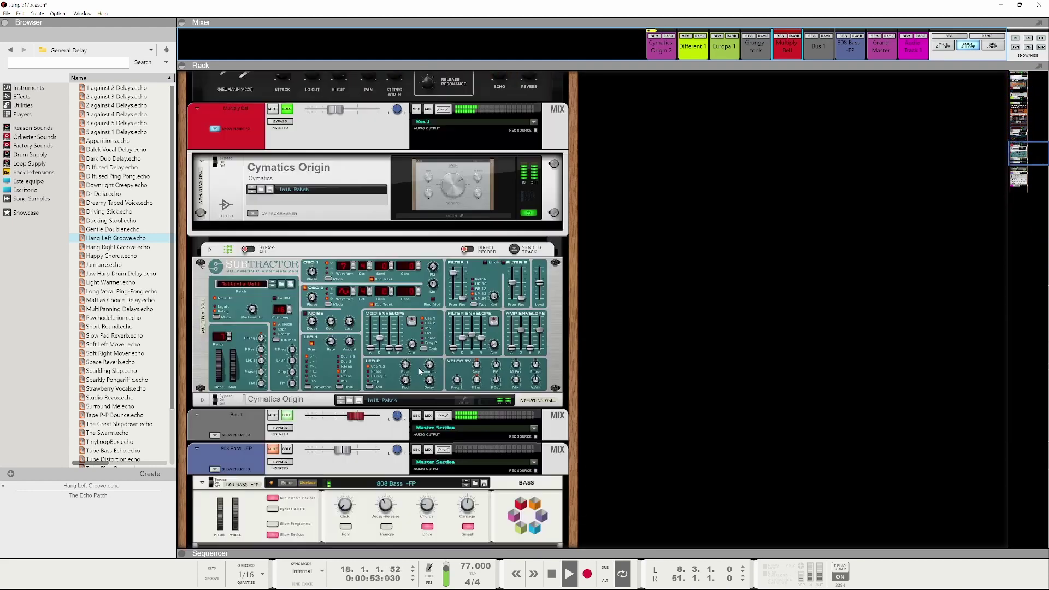
scroll(415, 373, "down", 2)
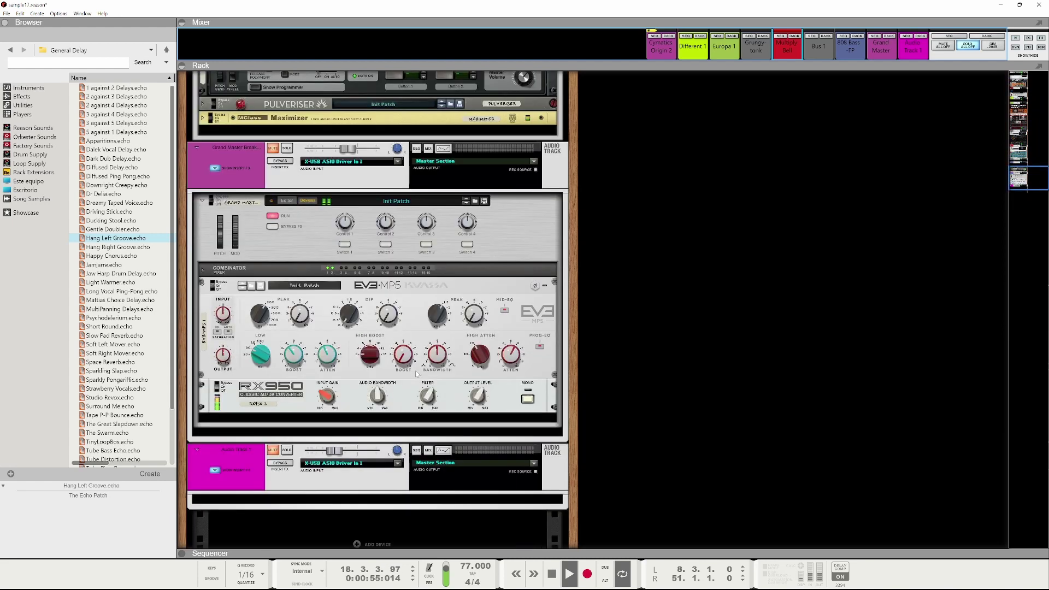
scroll(415, 371, "up", 10)
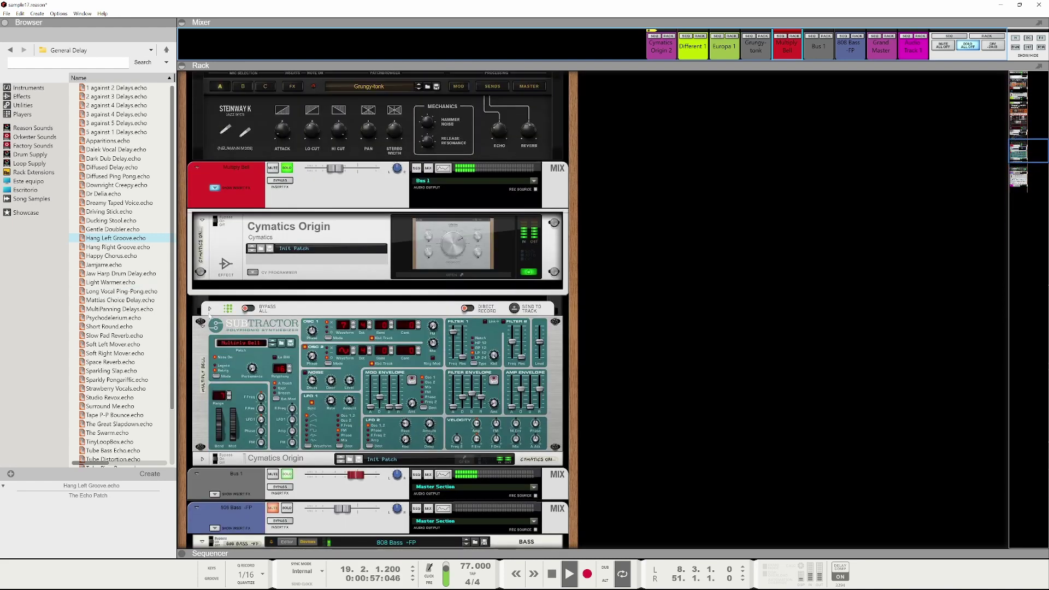
left_click(209, 309)
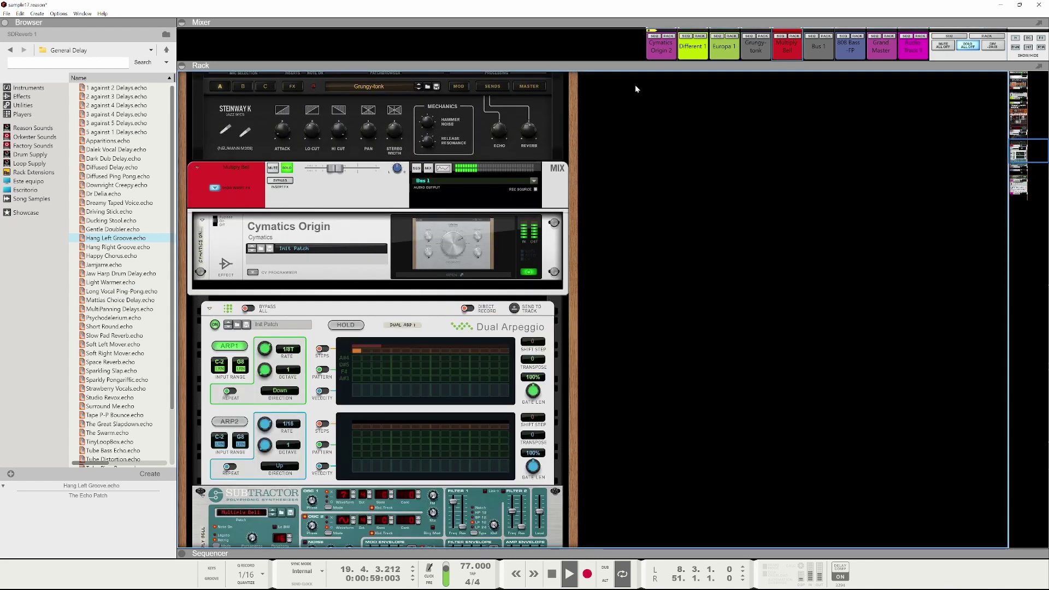
left_click_drag(635, 66, 647, 588)
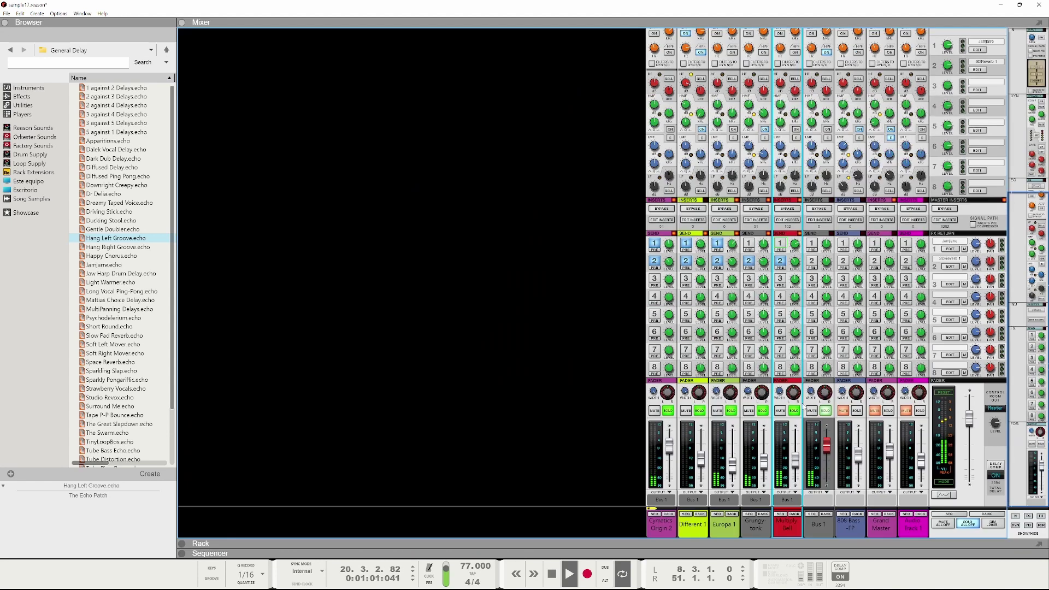
- Adjust the level and pan of the FX2 return in the master section while restarting the loop to compare
key("space")
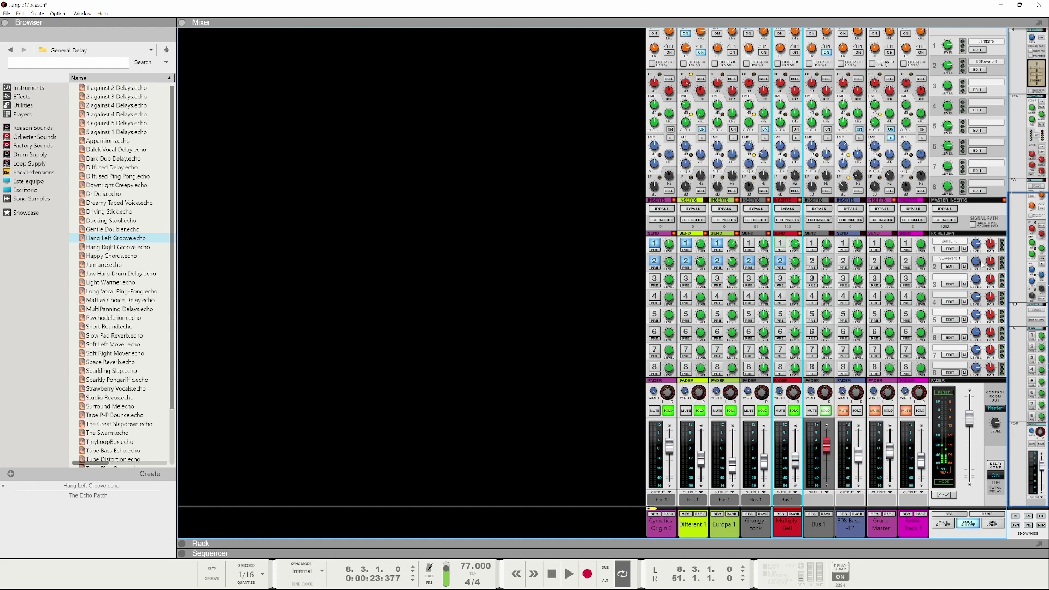
mouse_move(980, 266)
left_mouse_down()
mouse_move(980, 276)
mouse_move(973, 258)
left_mouse_up()
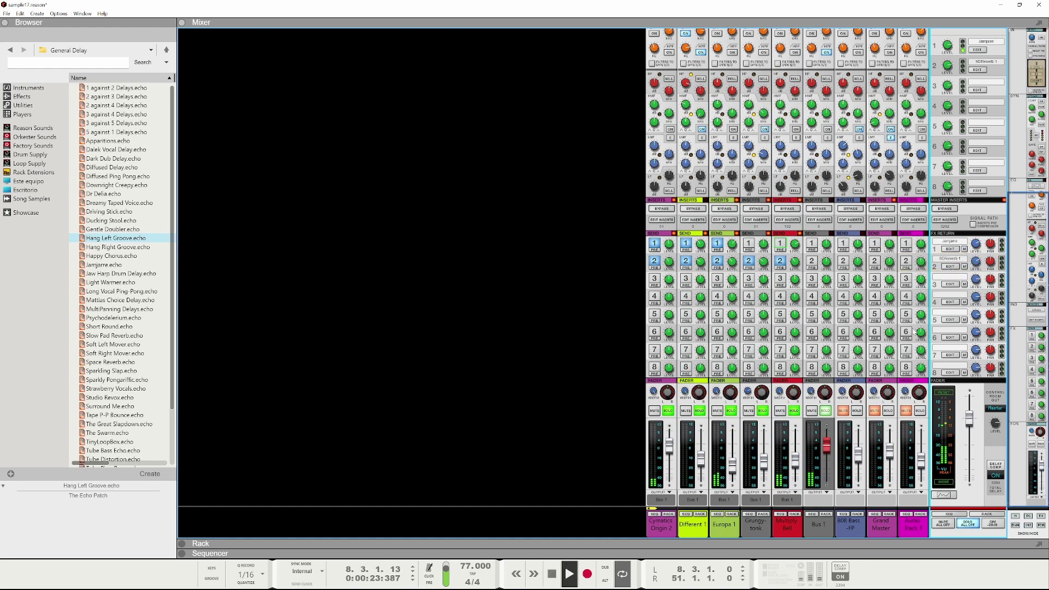
key("space")
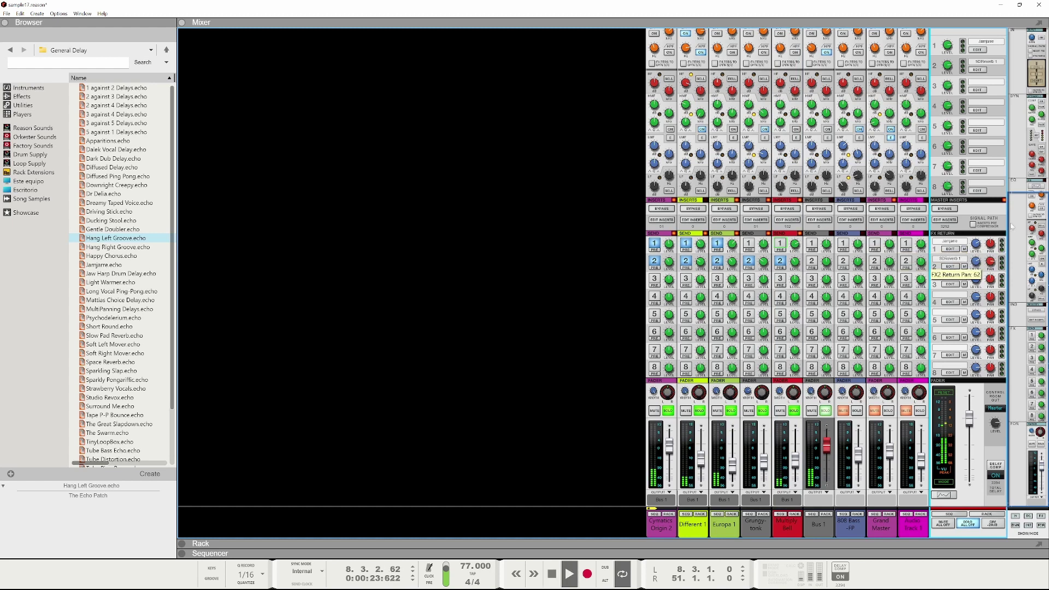
key("space")
left_click_drag(1011, 227, 998, 266)
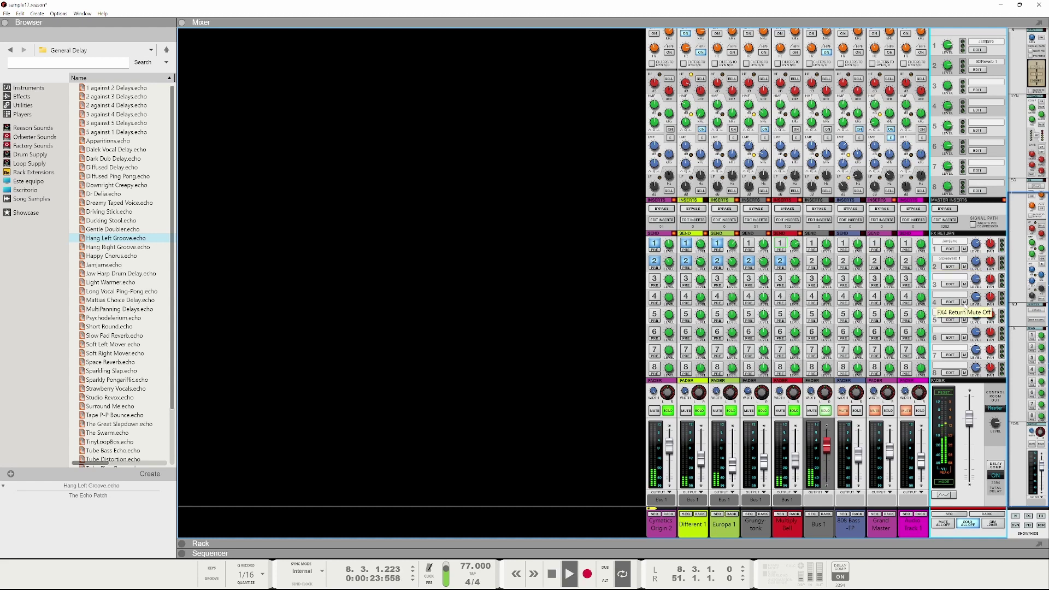
key("space")
key("space")
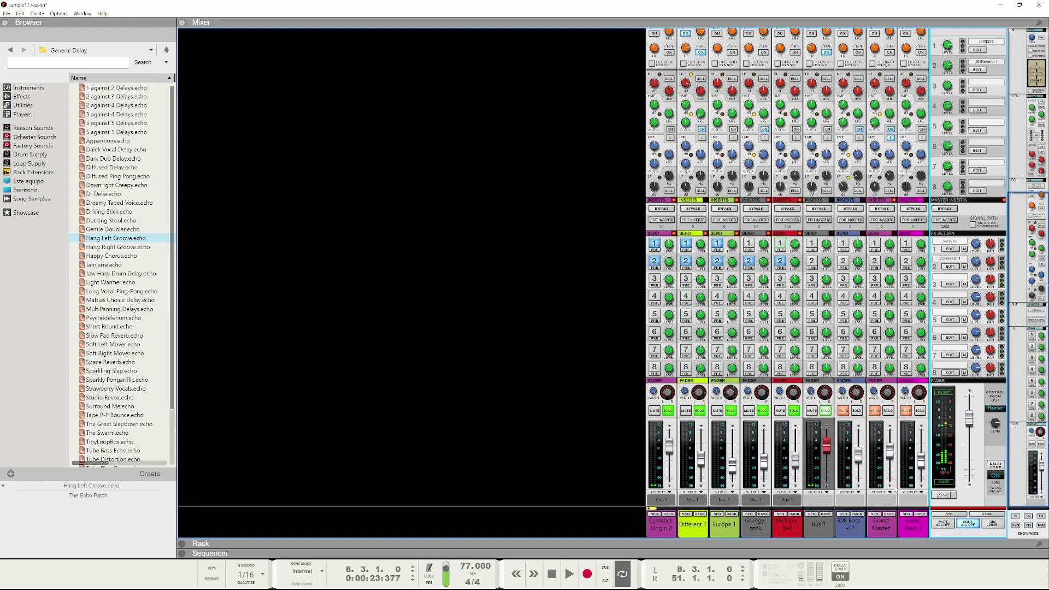
- Turn on the FX2 send on the Audio Track 1 channel, solo it with the others, and start playback
left_click_drag(566, 540, 573, 562)
left_click(906, 261)
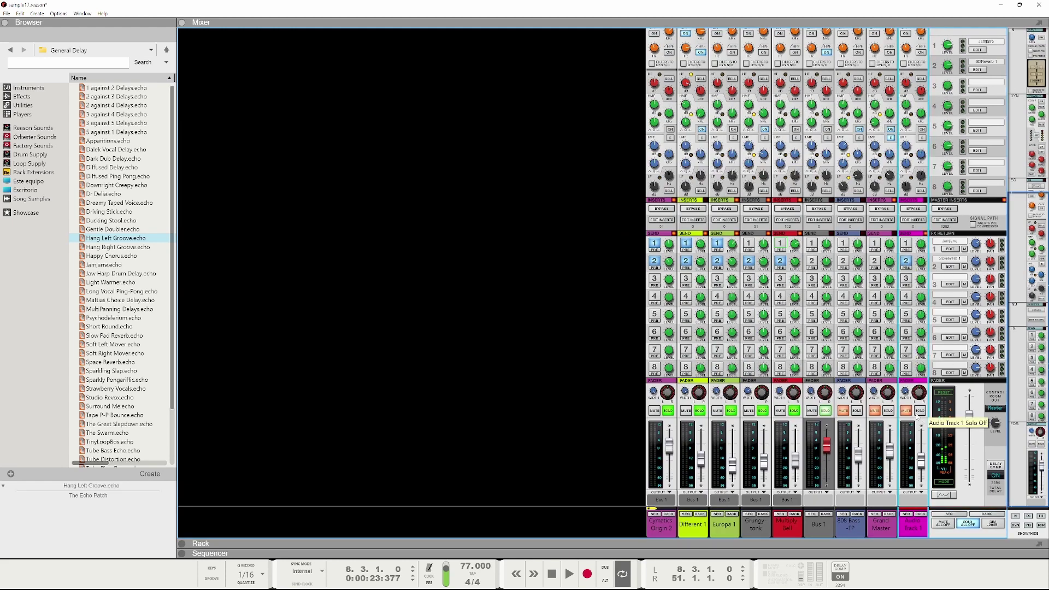
left_click(919, 412)
key("space")
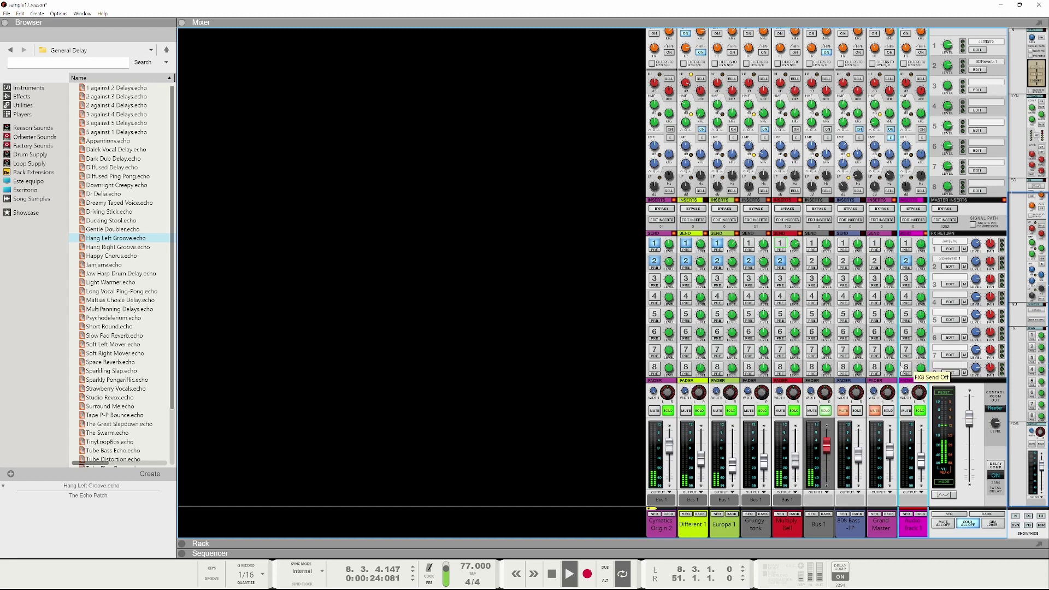
- Stop playback, look over the song arrangement, and examine the reverb time setting of the DR-1 in the rack
left_click_drag(605, 550, 577, 385)
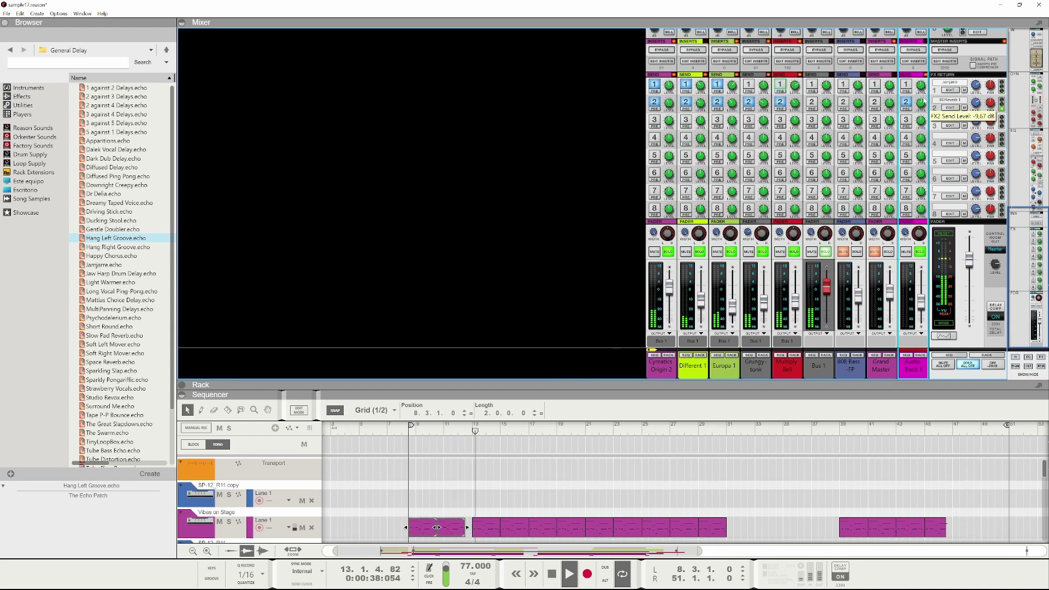
key("space")
left_click_drag(568, 392, 538, 100)
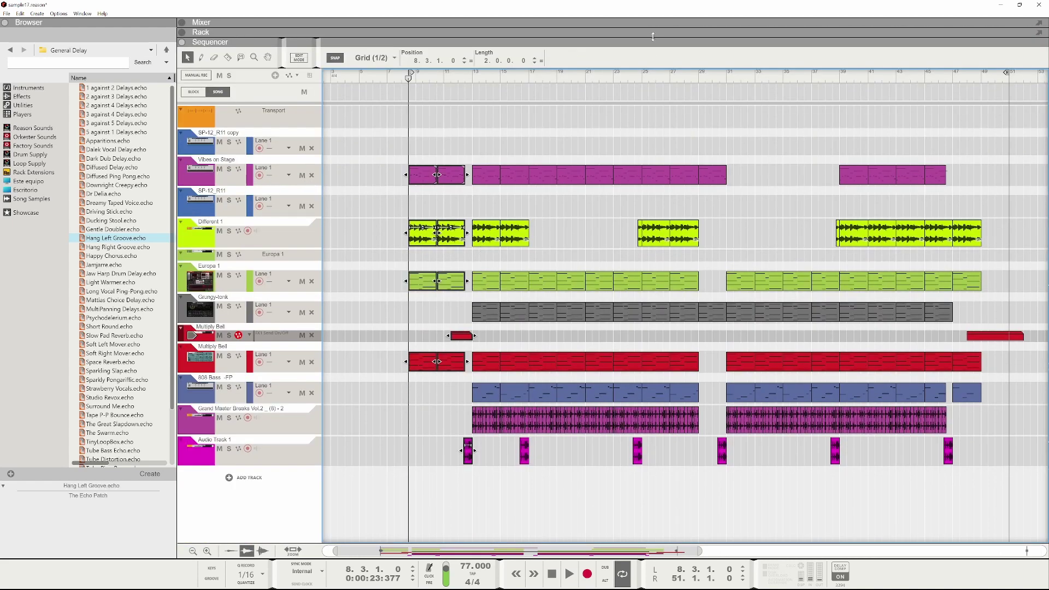
left_click_drag(653, 37, 694, 457)
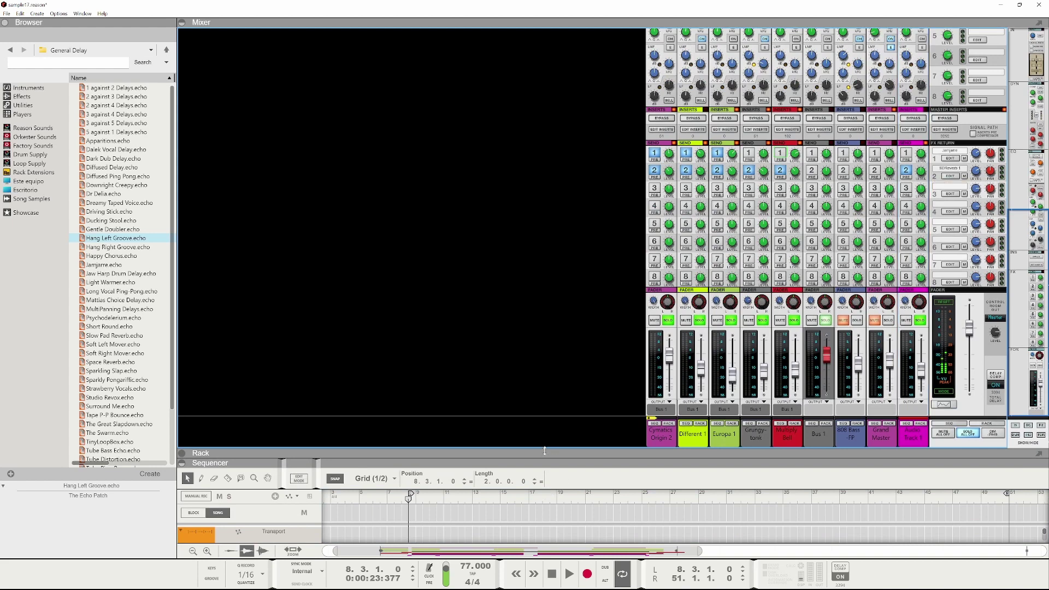
left_click_drag(545, 449, 560, 96)
scroll(290, 279, "up", 3)
scroll(300, 310, "up", 15)
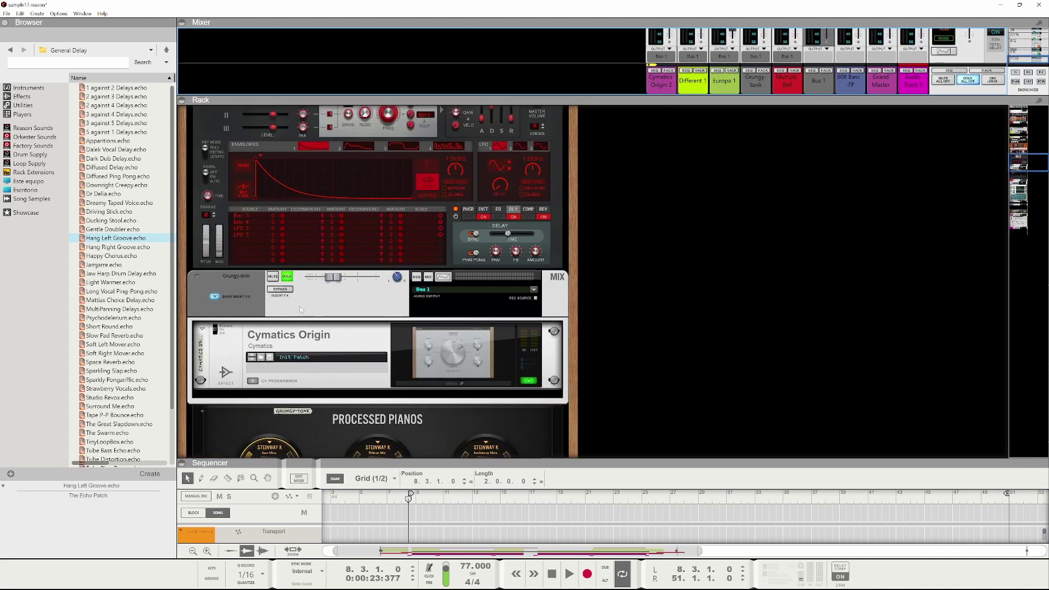
scroll(298, 310, "up", 5)
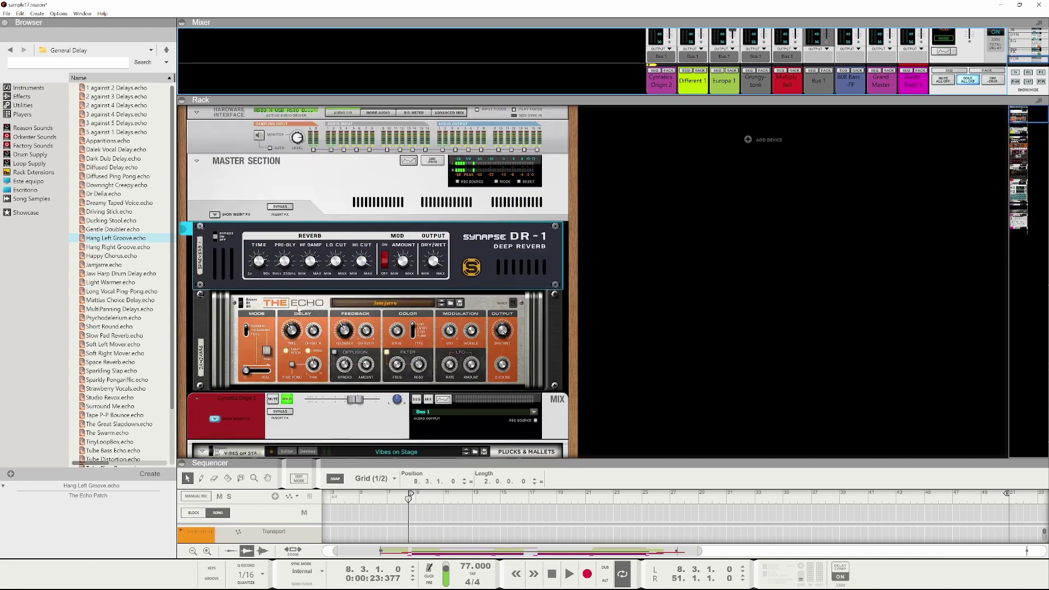
left_click(267, 263)
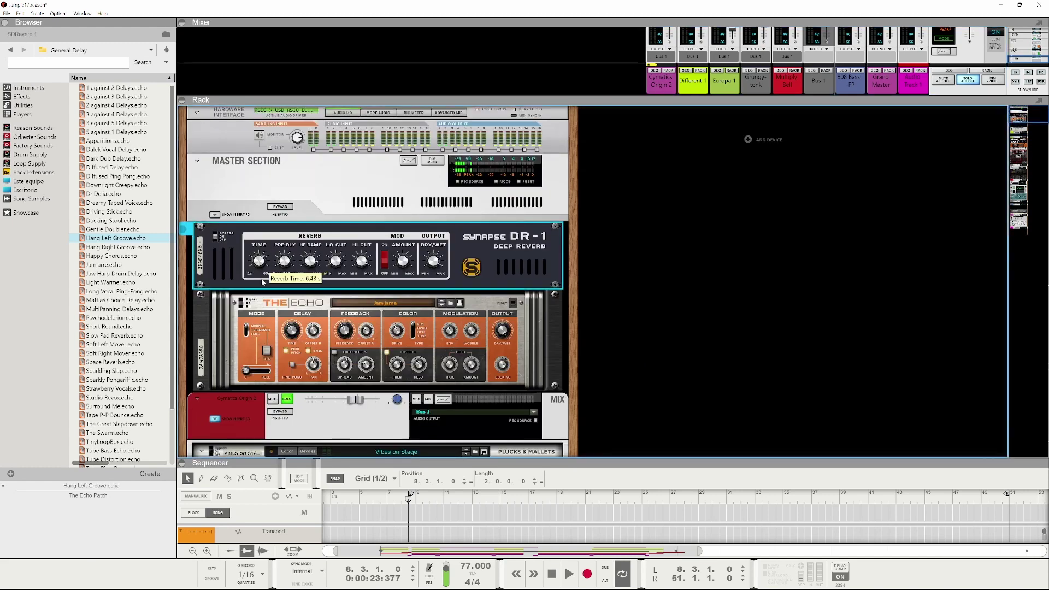
- Set the song position to 12.3.1.0, near the first Audio Track 1 clip, and play that passage
left_click_drag(459, 460, 491, 176)
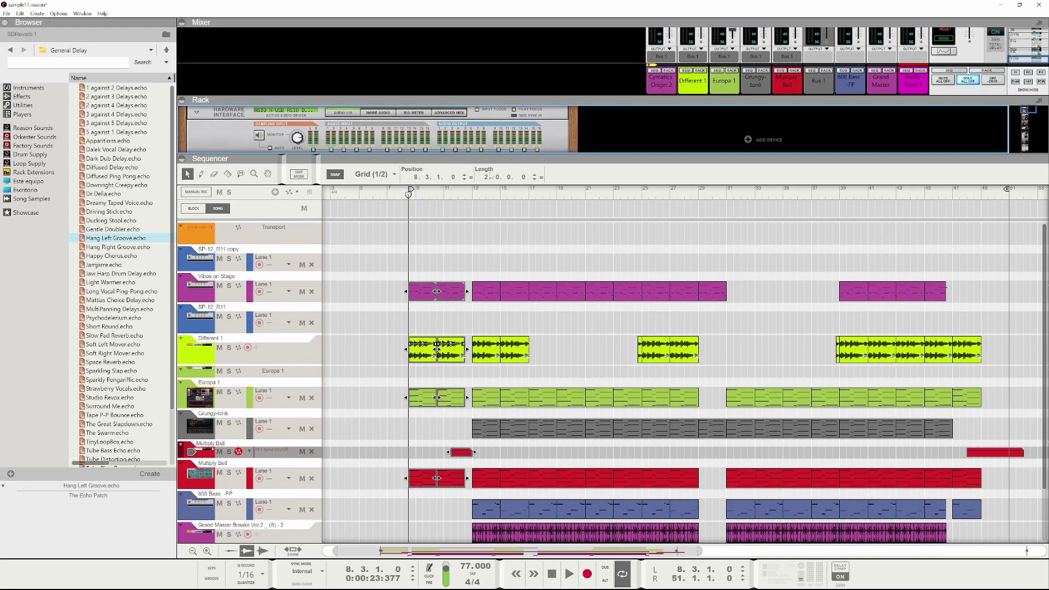
left_click(464, 193)
key("space")
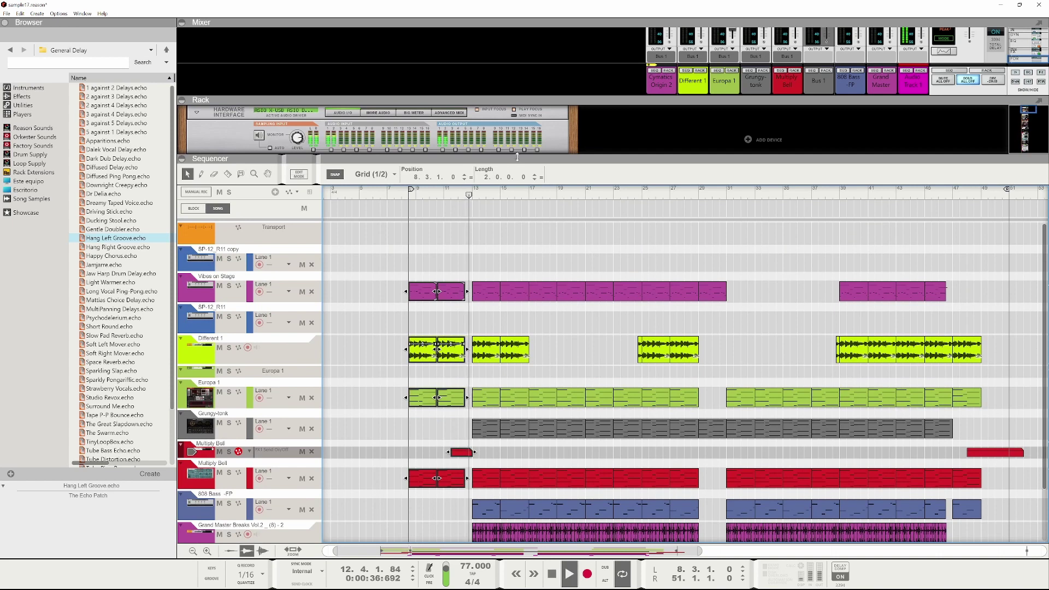
key("space")
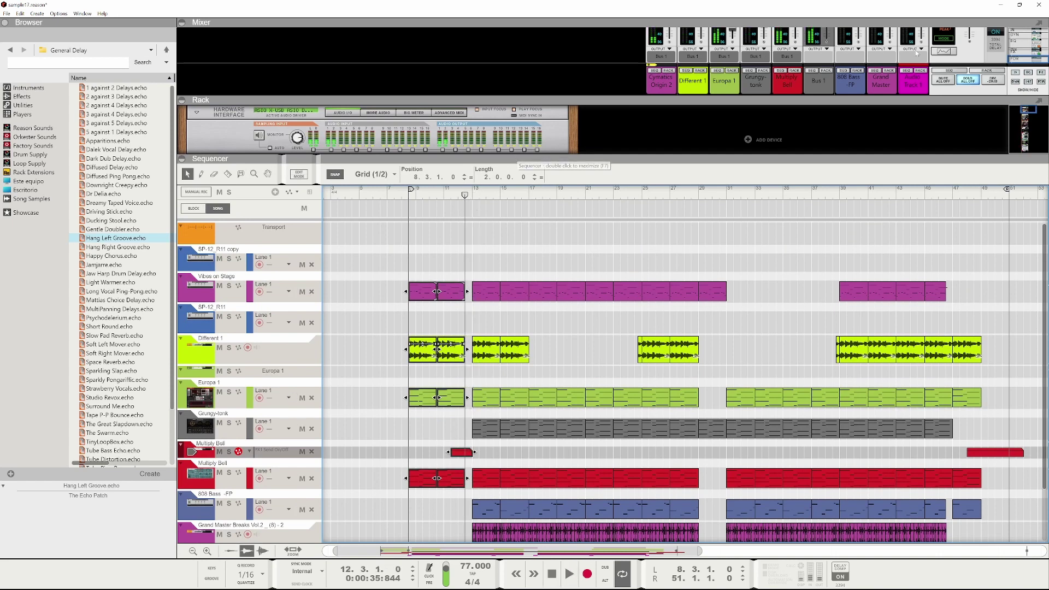
- Clear the channel solos and solo only Audio Track 1 in the mixer
scroll(895, 70, "up", 5)
left_click(967, 80)
left_click(906, 56)
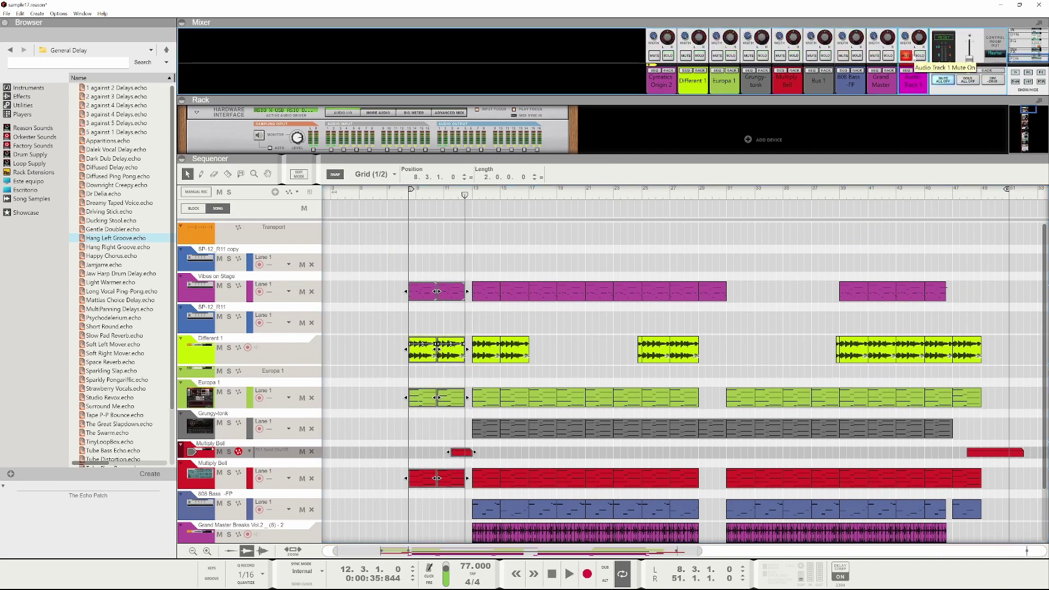
left_click(906, 55)
left_click(920, 56)
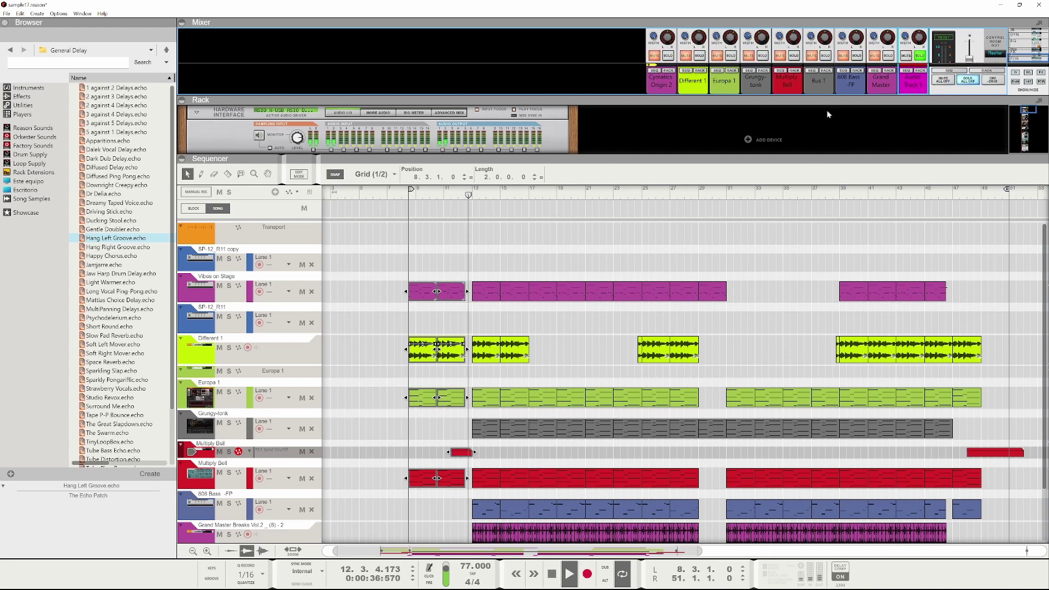
- Return to the enlarged mixer and set Audio Track 1's FX2 send level to -6.14 dB, replaying the clip to judge the reverb
left_click_drag(746, 160, 750, 444)
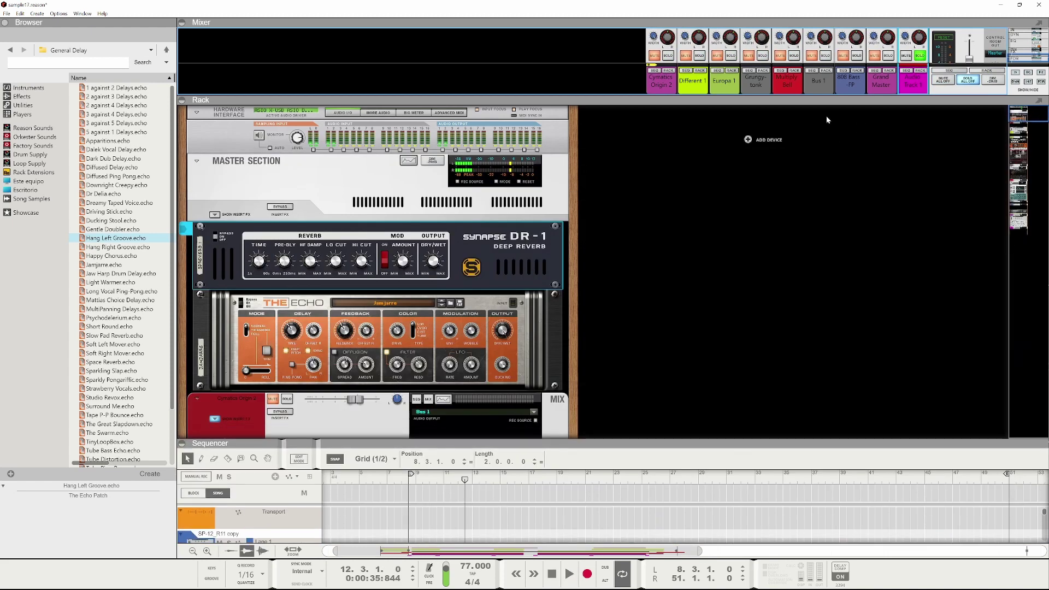
left_click_drag(825, 100, 821, 455)
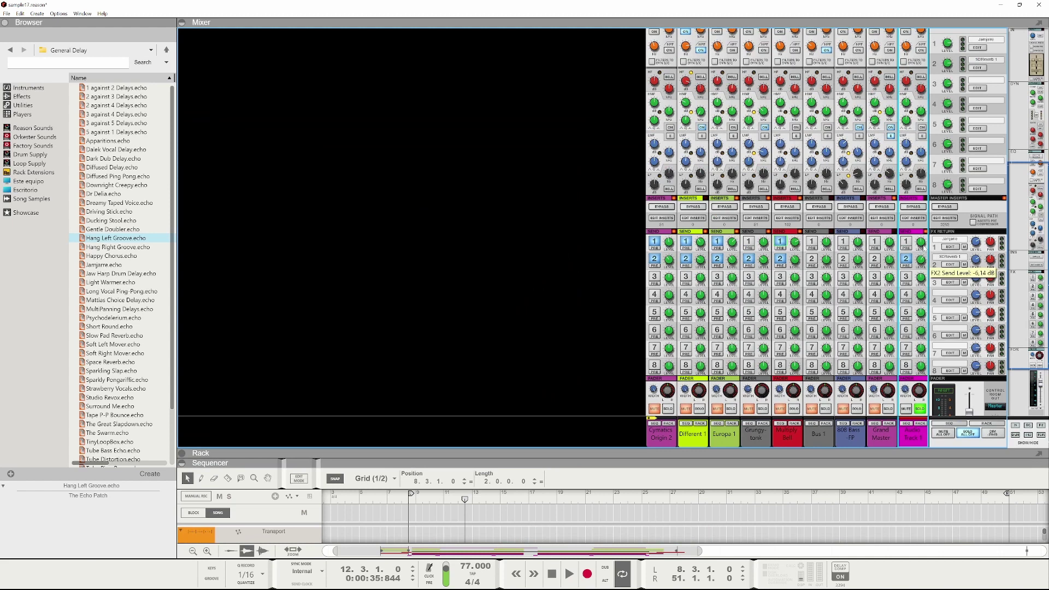
key("space")
key("space")
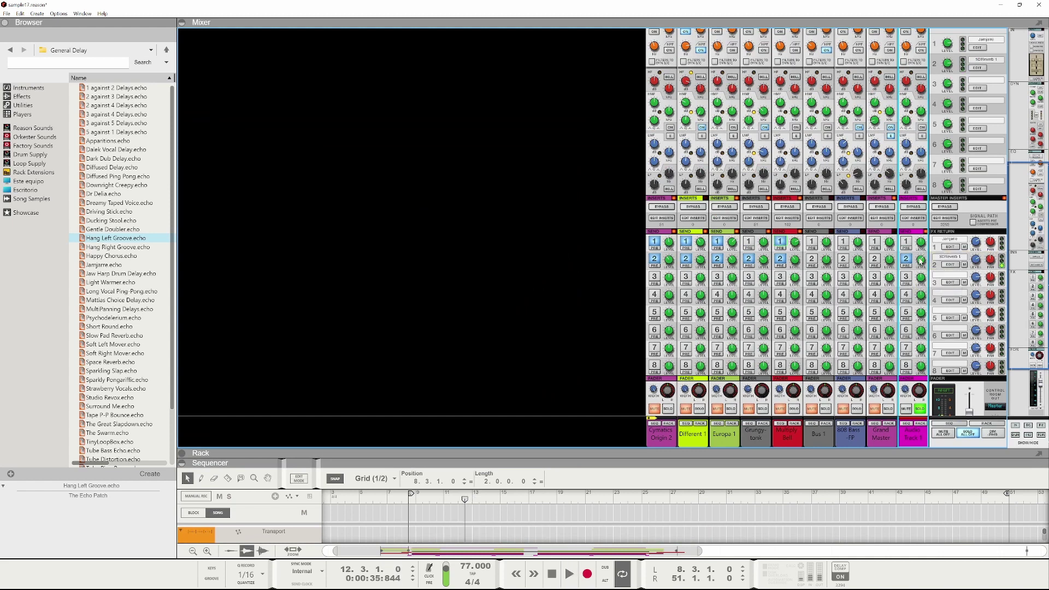
mouse_move(923, 263)
key("space")
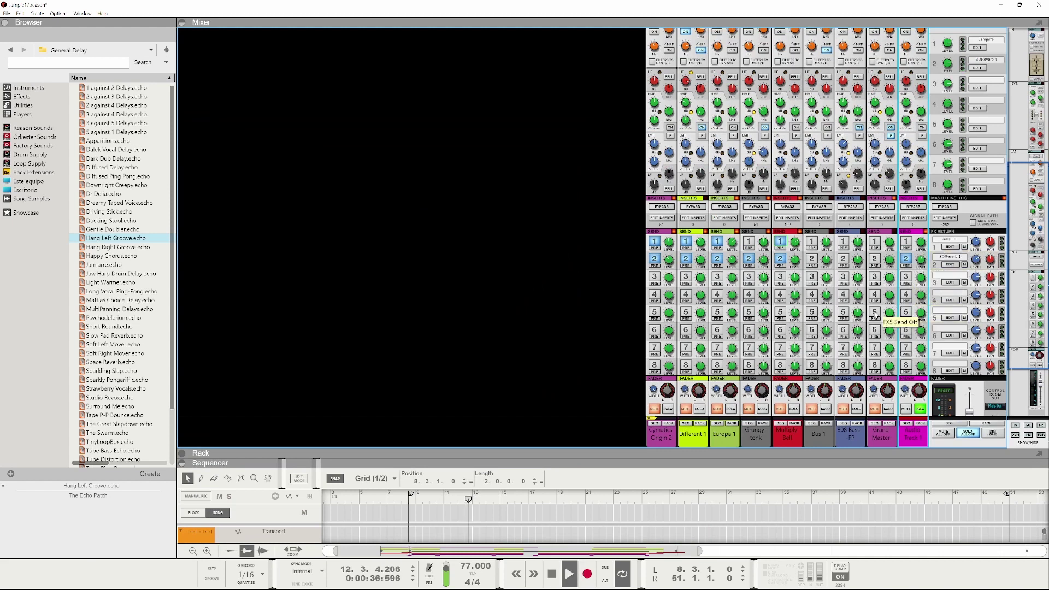
key("space")
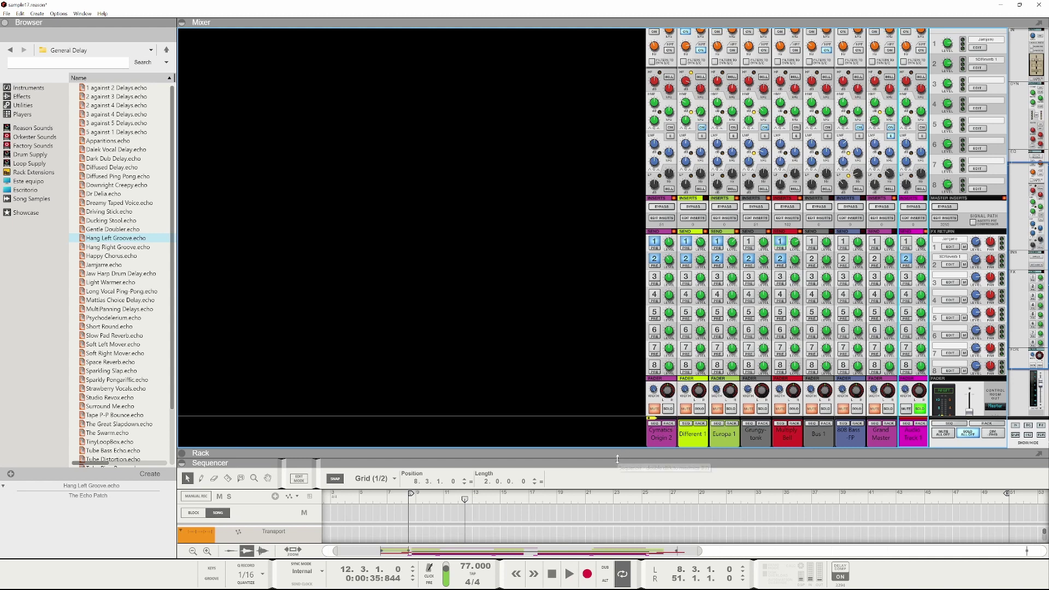
- Try Audio Track 1's FX2 send level at -24.54 dB and raise it again while replaying the clip
key("space")
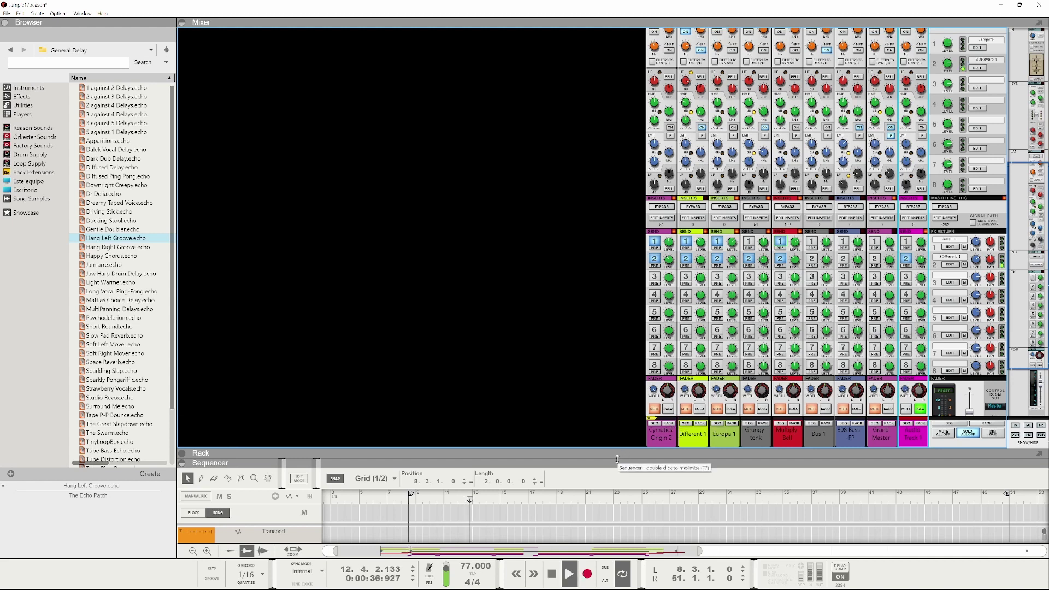
key("space")
key("space")
key("space")
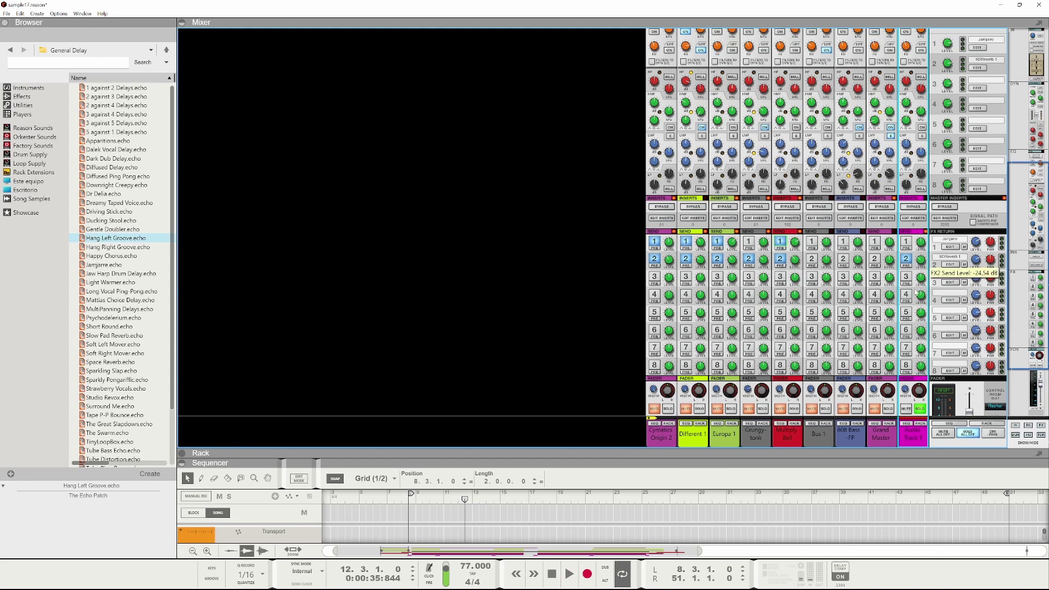
left_click_drag(916, 293, 923, 245)
key("space")
- Compare Audio Track 1 with its FX2 send off and on, leaving it on with the level at -12.88 dB
key("space")
left_click(906, 259)
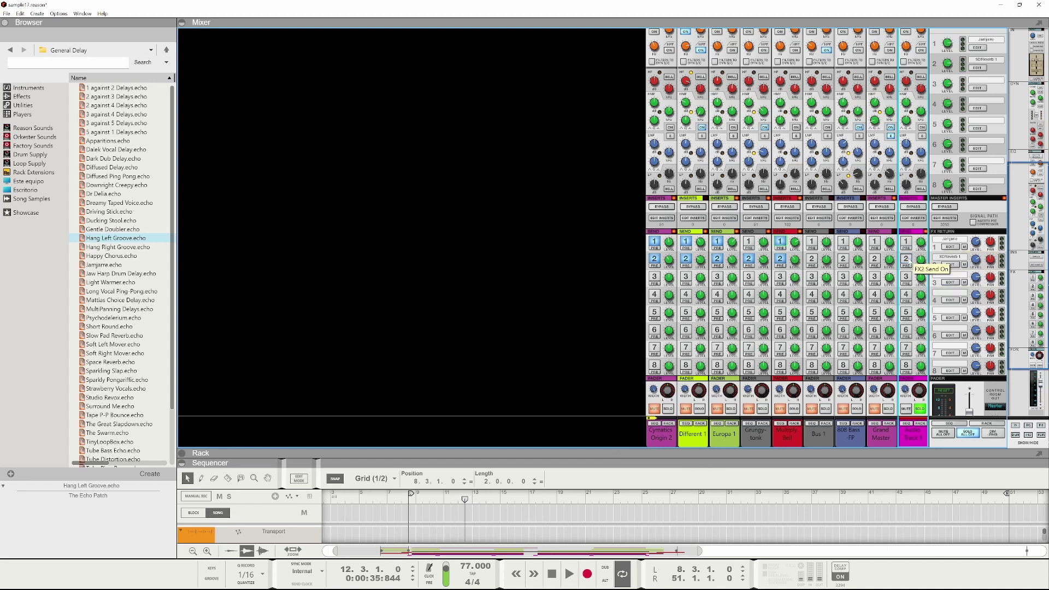
key("space")
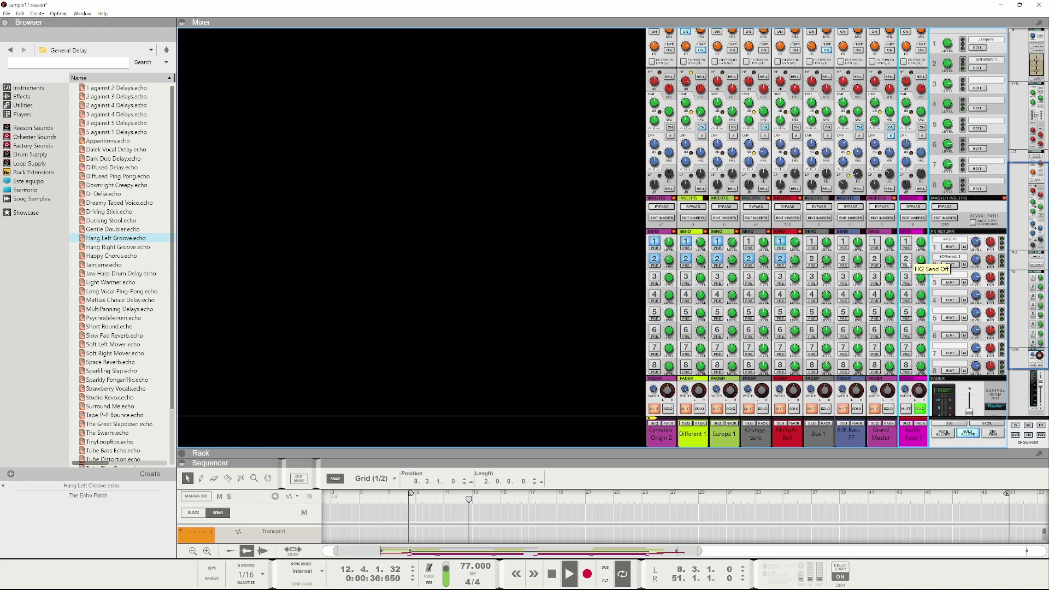
left_click(906, 259)
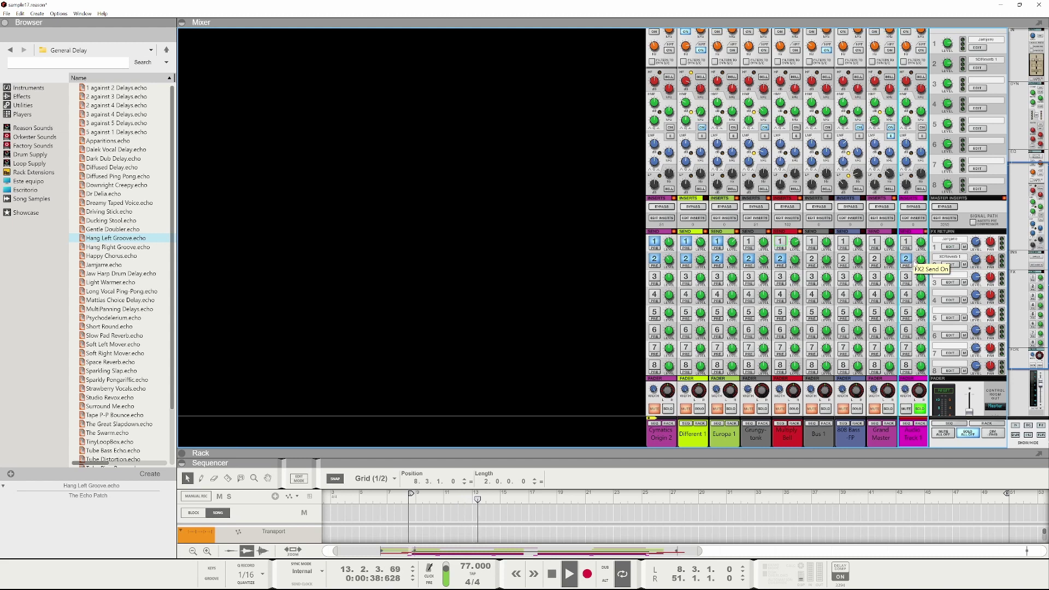
key("space")
key("space")
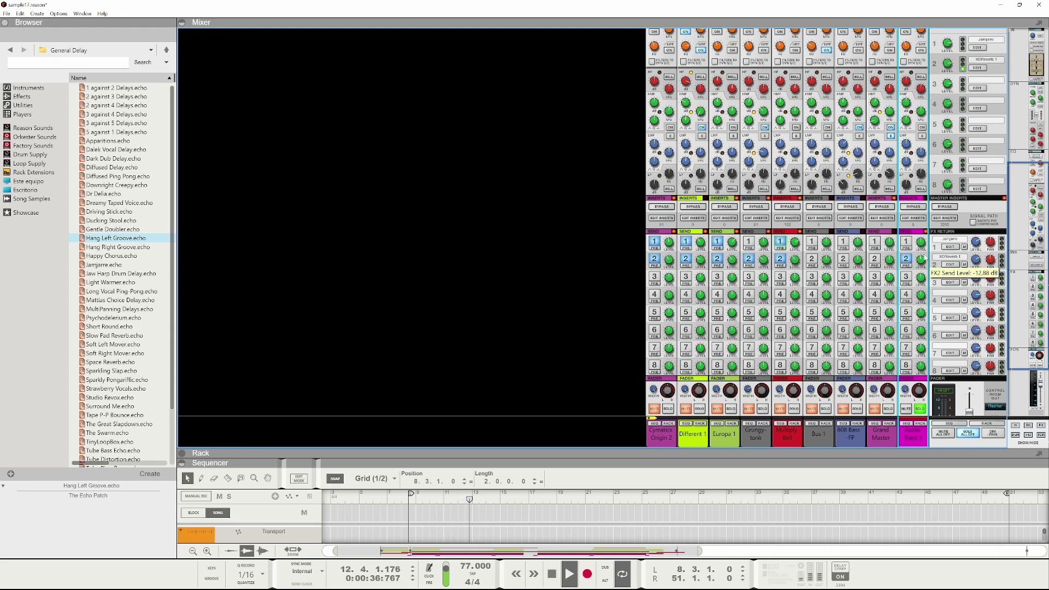
key("space")
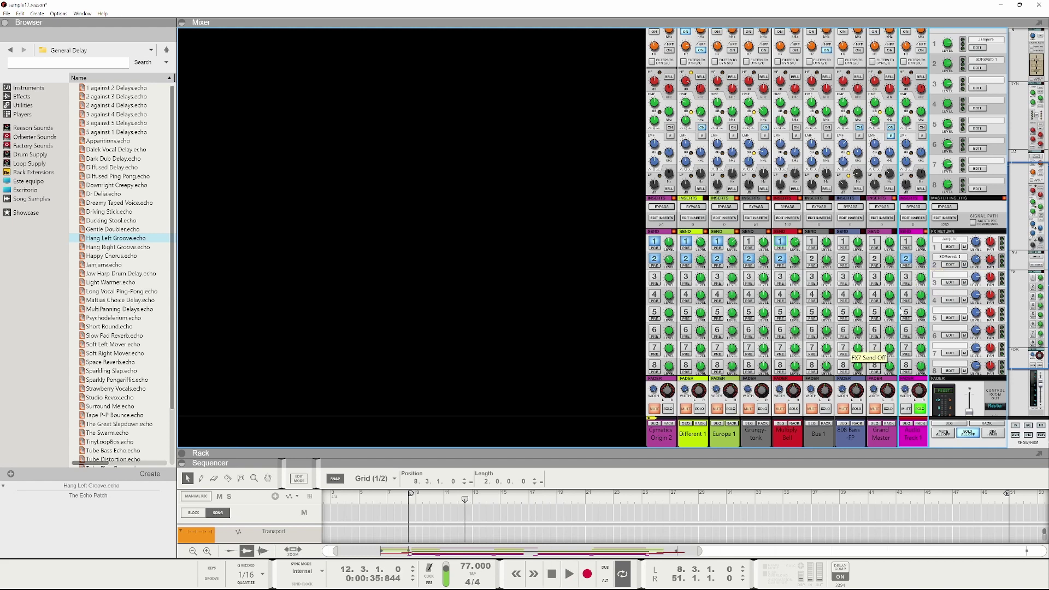
- Show the sequencer arrangement around bar 13 and open the 4. Cymbals folder of Reason Drum Supply
scroll(905, 366, "down", 3)
left_click_drag(623, 454, 708, 5)
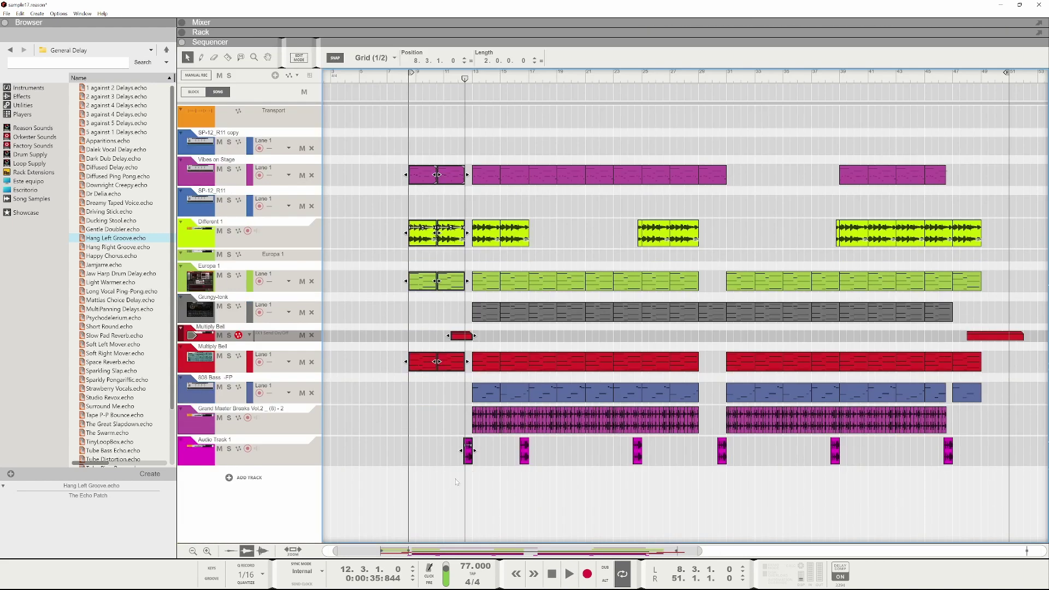
scroll(457, 482, "up", 4)
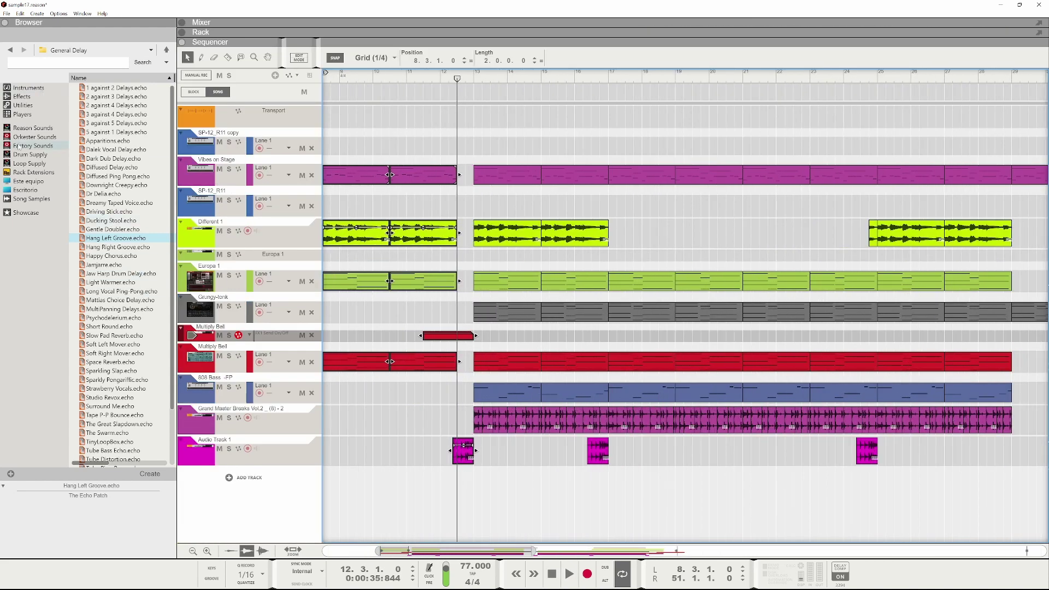
left_click(32, 155)
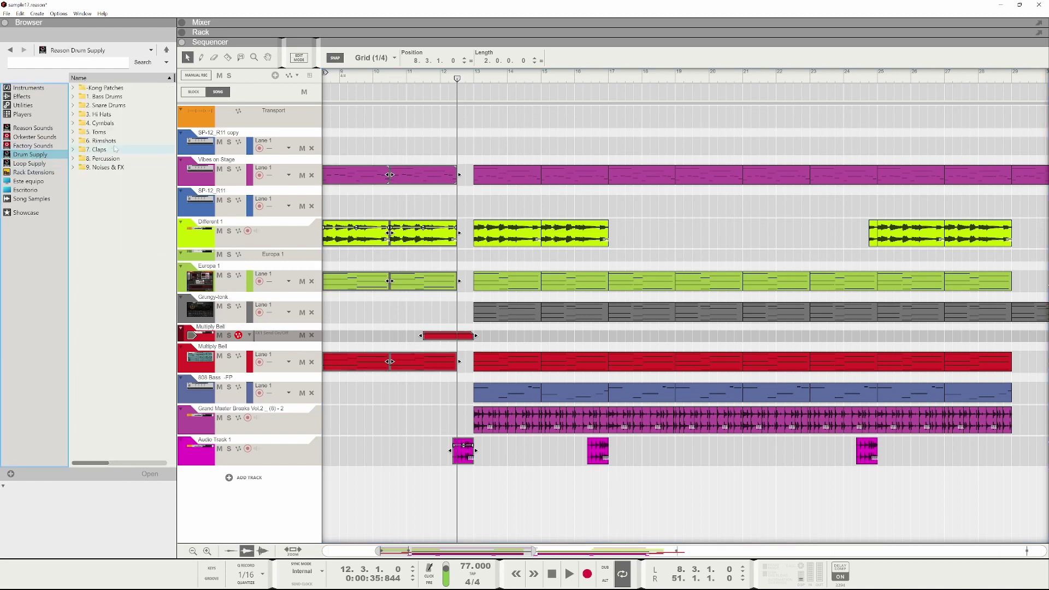
double_click(112, 123)
- Preview cymbal samples including Cr_505_crud.wav, Cr_185_peace.wav, Cr_dh_jazzy.wav and Cr_dh_loud.wav
left_click(114, 114)
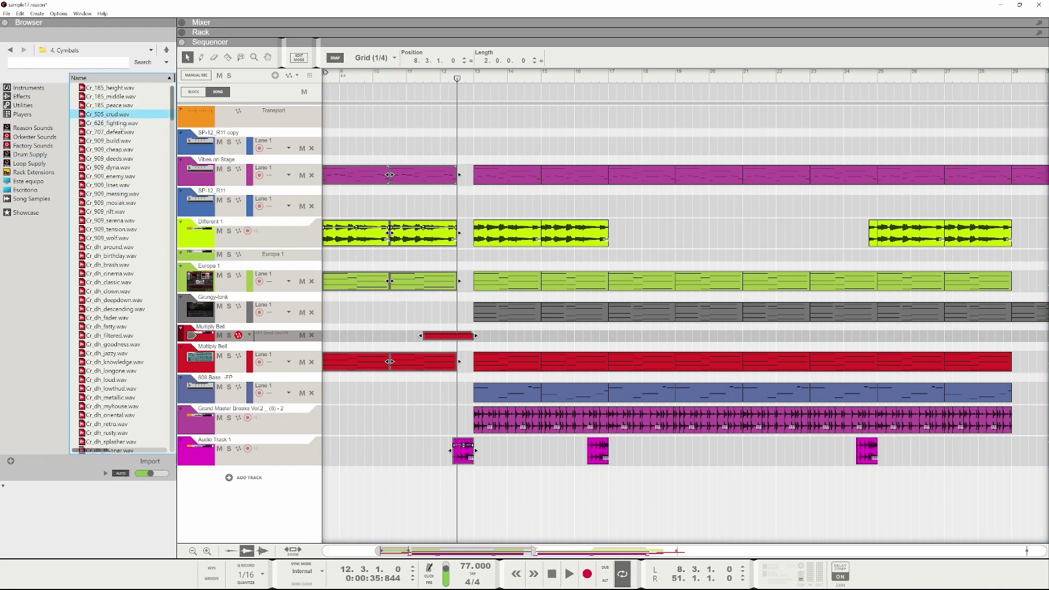
left_click(115, 105)
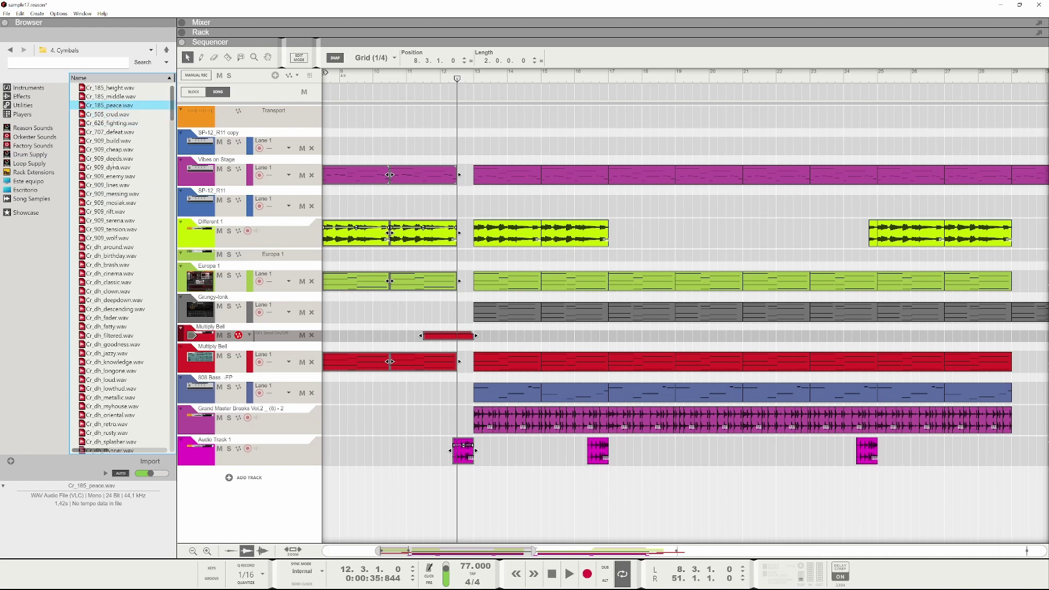
left_click(114, 230)
scroll(122, 264, "down", 6)
left_click(119, 194)
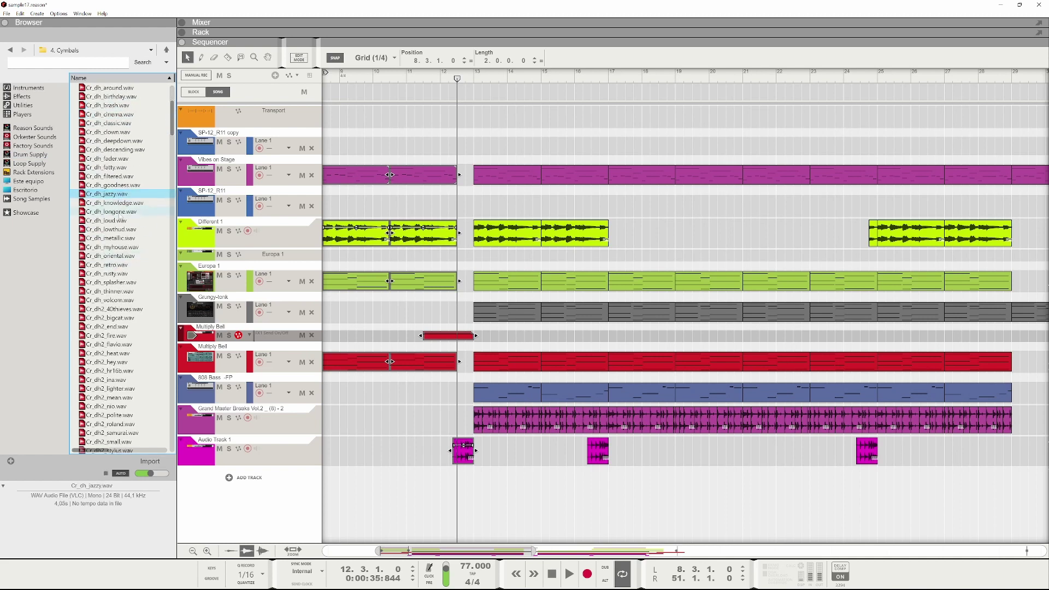
left_click(119, 213)
key("Down")
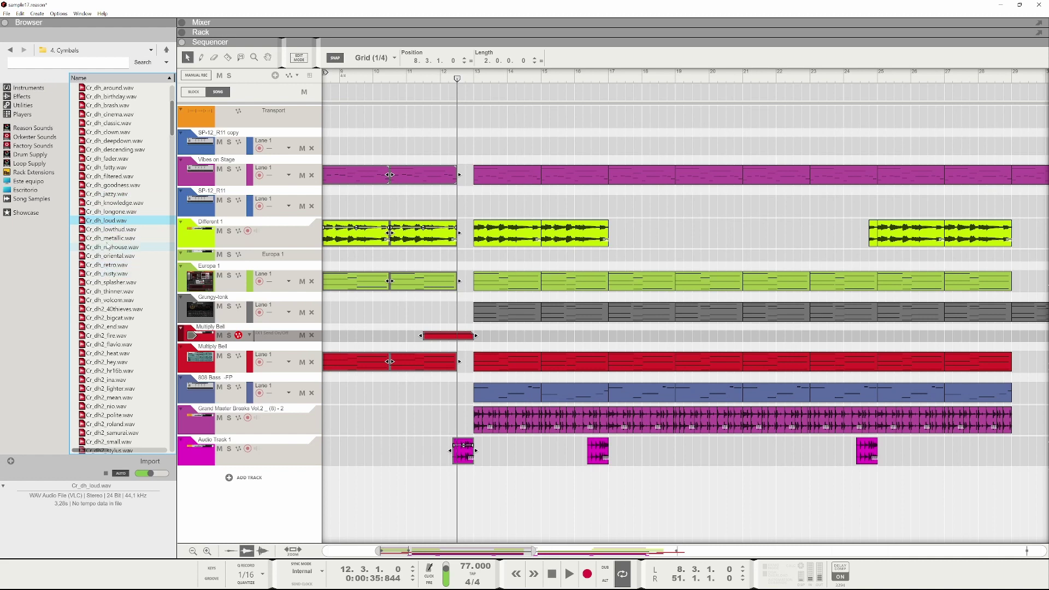
- Place Cr_dh_loud.wav on a new audio track at bar 13 and play the transition into it
left_click_drag(109, 221, 507, 490)
key("space")
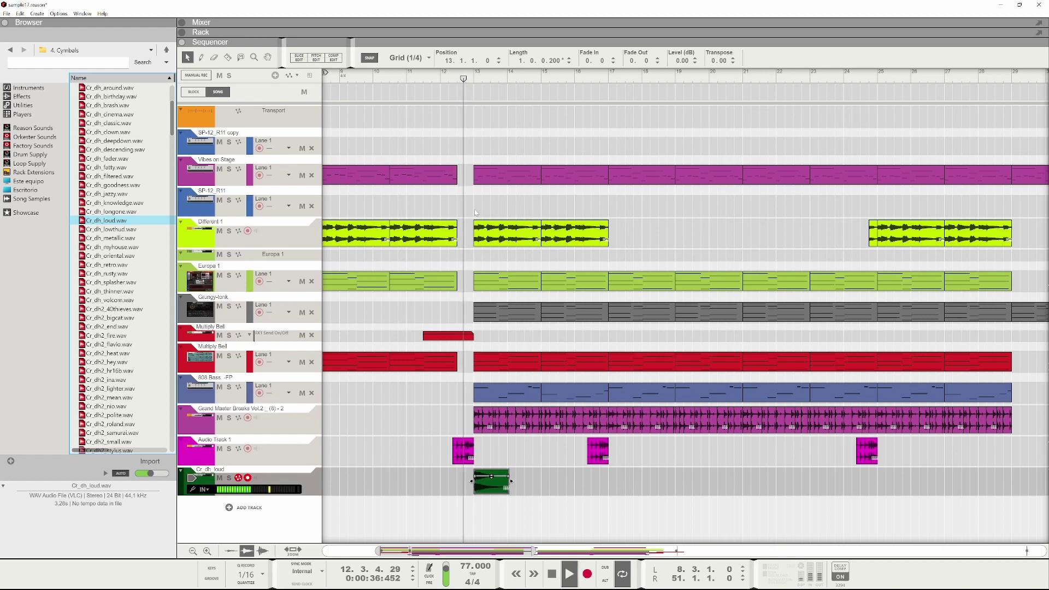
key("space")
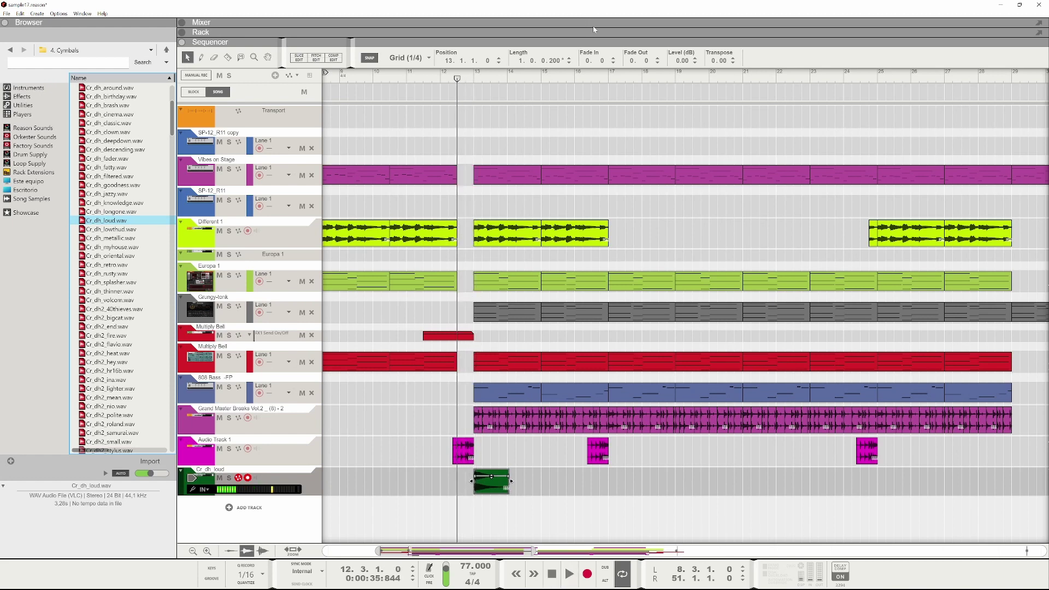
- Solo the Cr_dh_loud channel in the mixer, set its fader to -26.65 dB, and turn on its FX2 send during playback
left_click(594, 23)
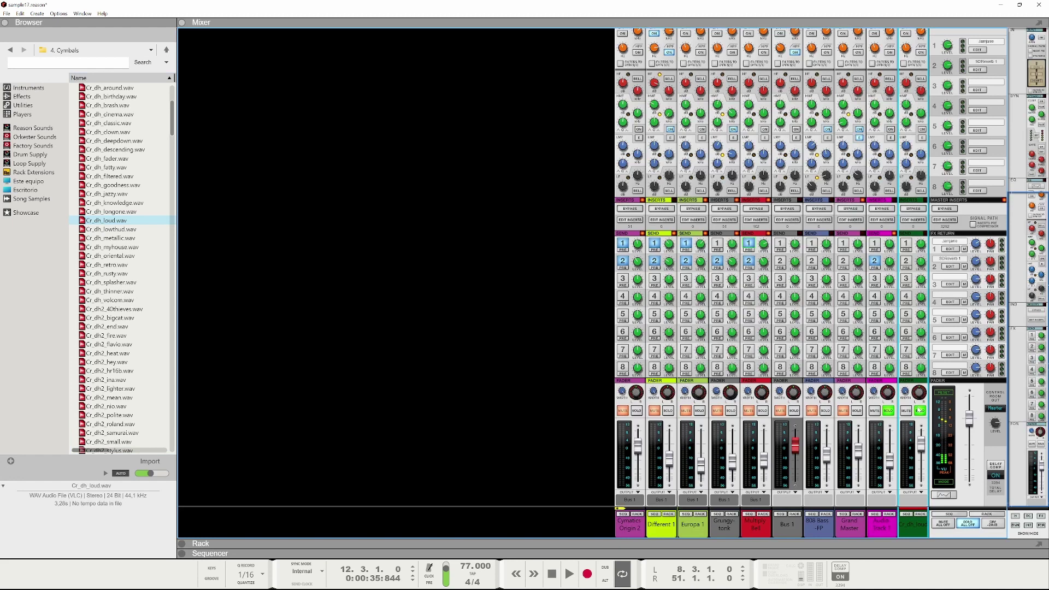
left_click_drag(921, 445, 924, 471)
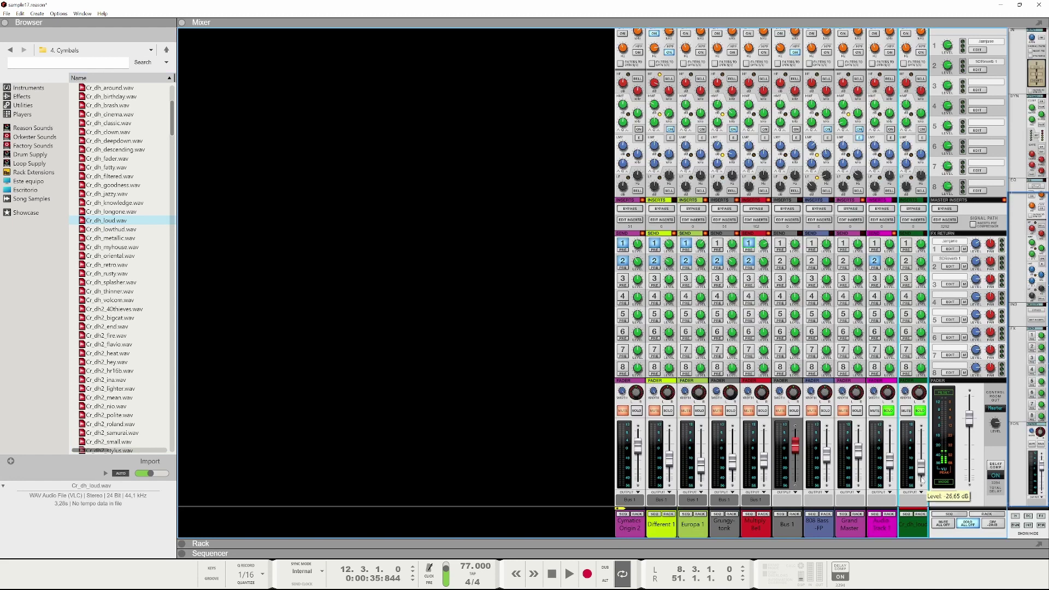
key("space")
left_click(906, 261)
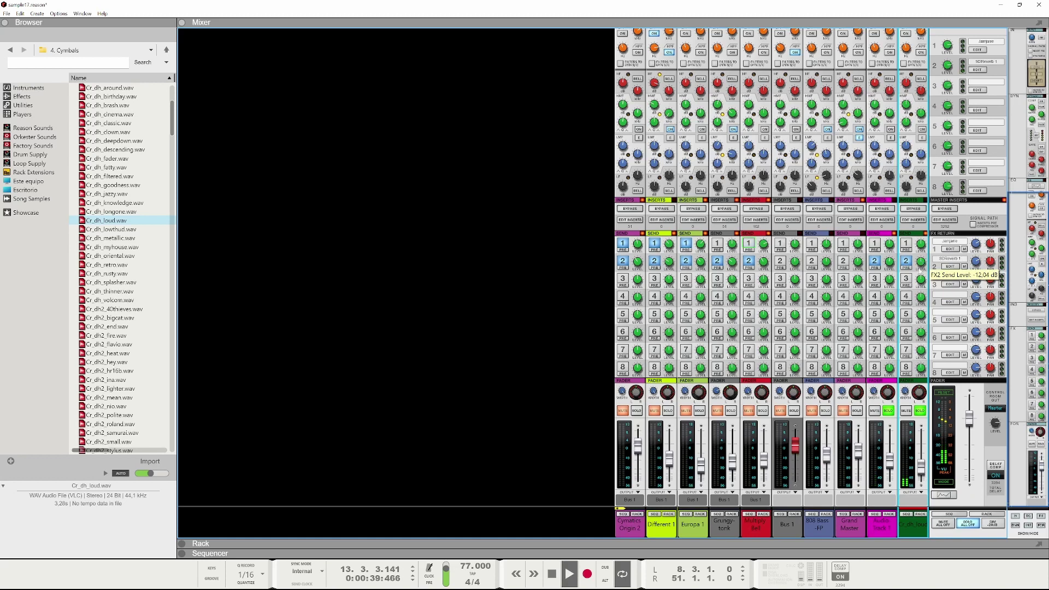
- Stop playback and copy the Cr_dh_loud clip from bar 13 to bars 17, 25, 29, 31 and 35 in the sequencer
key("space")
left_click_drag(654, 554, 629, 3)
scroll(474, 498, "down", 2)
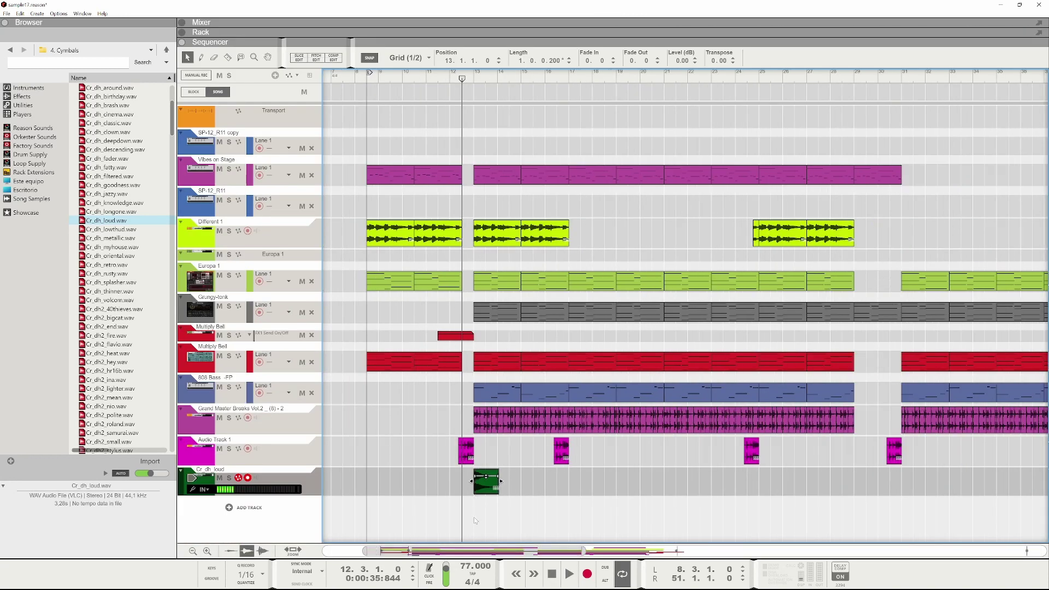
left_click_drag(488, 490, 924, 503)
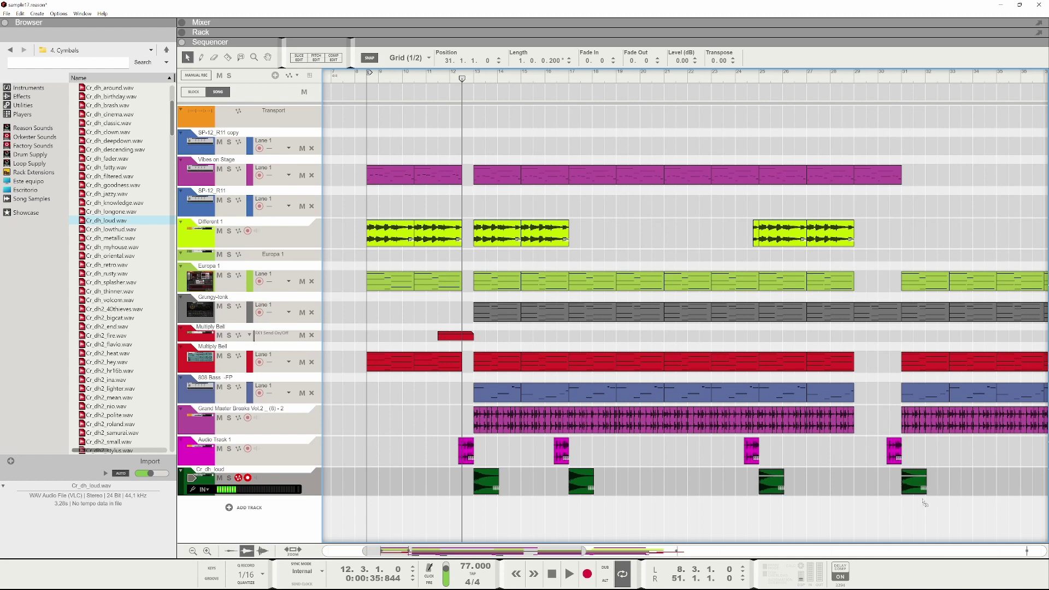
left_click(775, 488, "shift")
left_click_drag(776, 488, 871, 488)
scroll(839, 501, "down", 2)
scroll(836, 501, "up", 2)
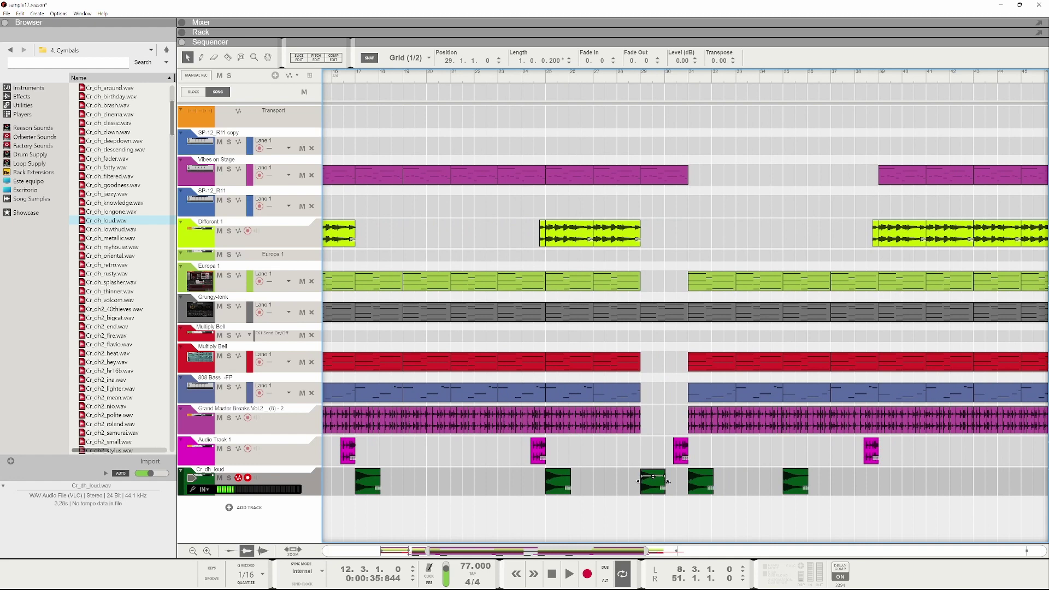
- Duplicate the bar 29 crash to bar 30, reverse the copy, and play the break from bar 29
key("ctrl+d")
left_click_drag(652, 490, 676, 488)
right_click(675, 488)
left_click(686, 471)
left_click(641, 78)
key("space")
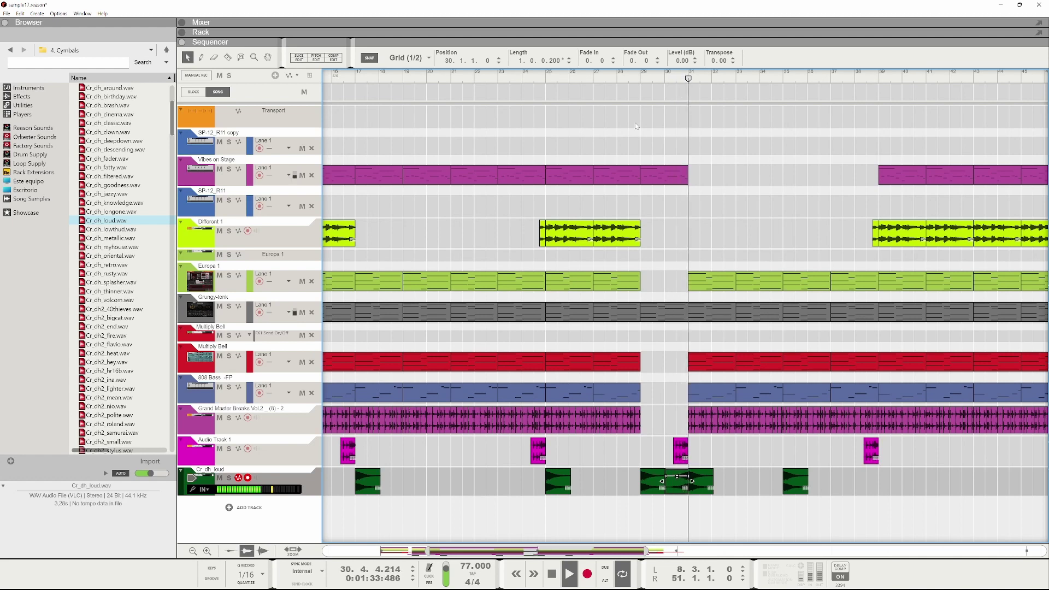
key("space")
scroll(775, 471, "down", 3)
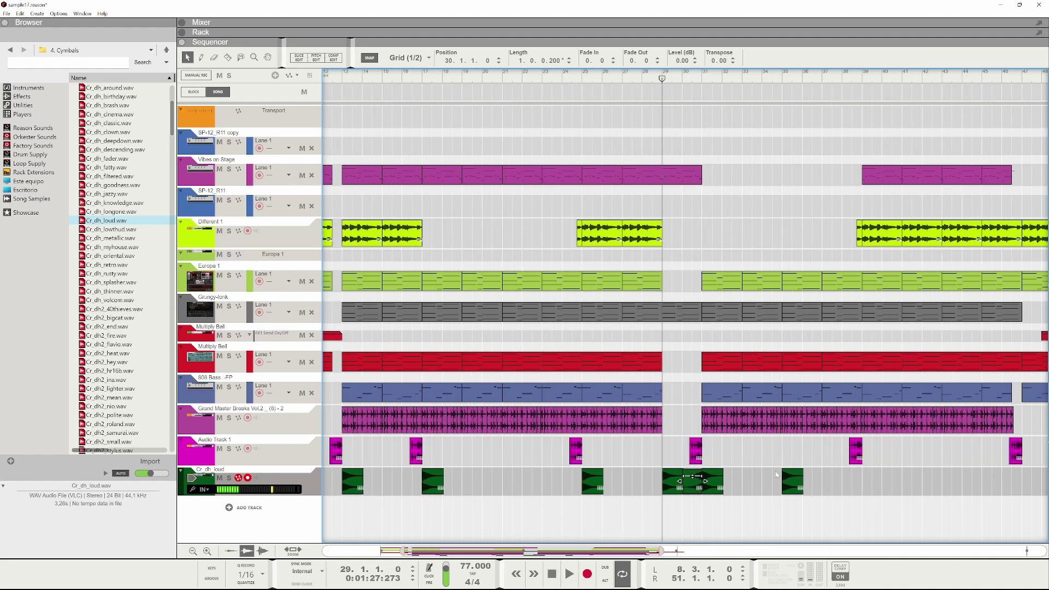
- Copy the Cr_dh_loud crash clip to bars 39, 43 and 47, and clear the clip selection
left_click_drag(790, 487, 986, 478)
scroll(787, 354, "down", 1)
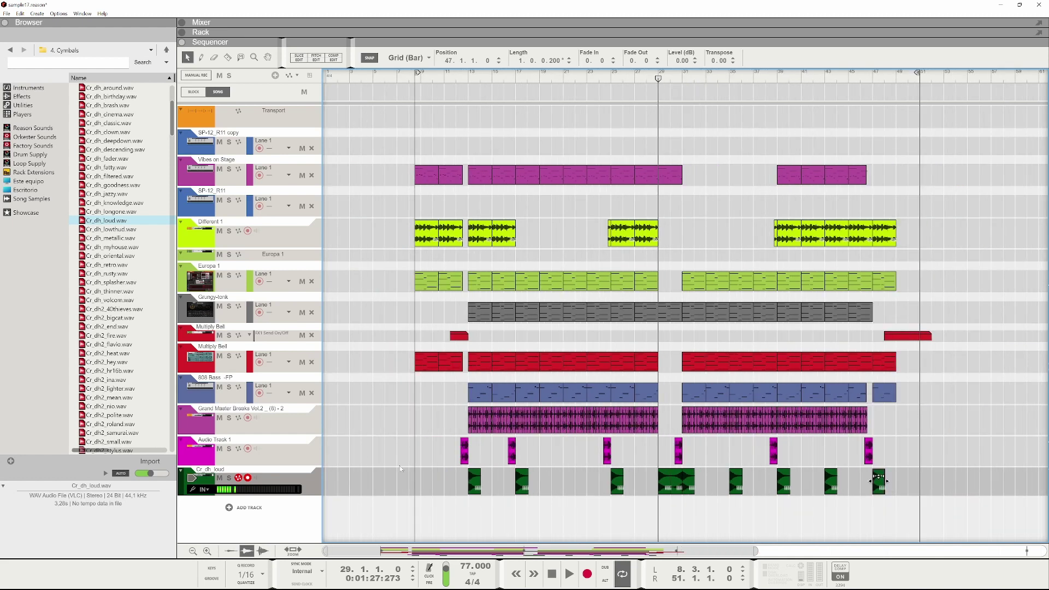
left_click(444, 482)
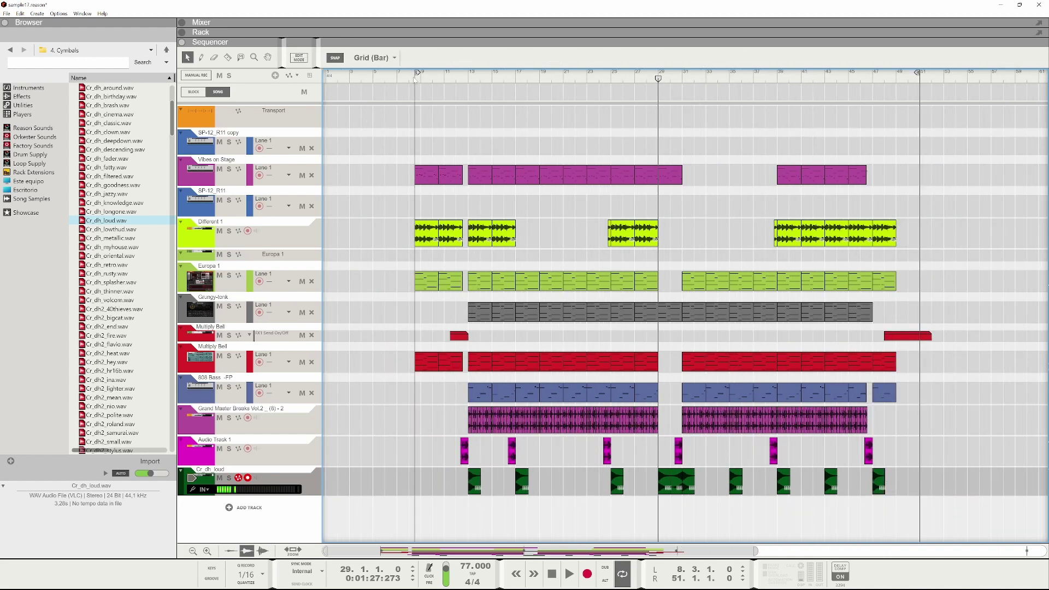
- Turn off all channel solos in the mixer and briefly play the arrangement from bar 11
left_click(444, 77)
left_click(538, 23)
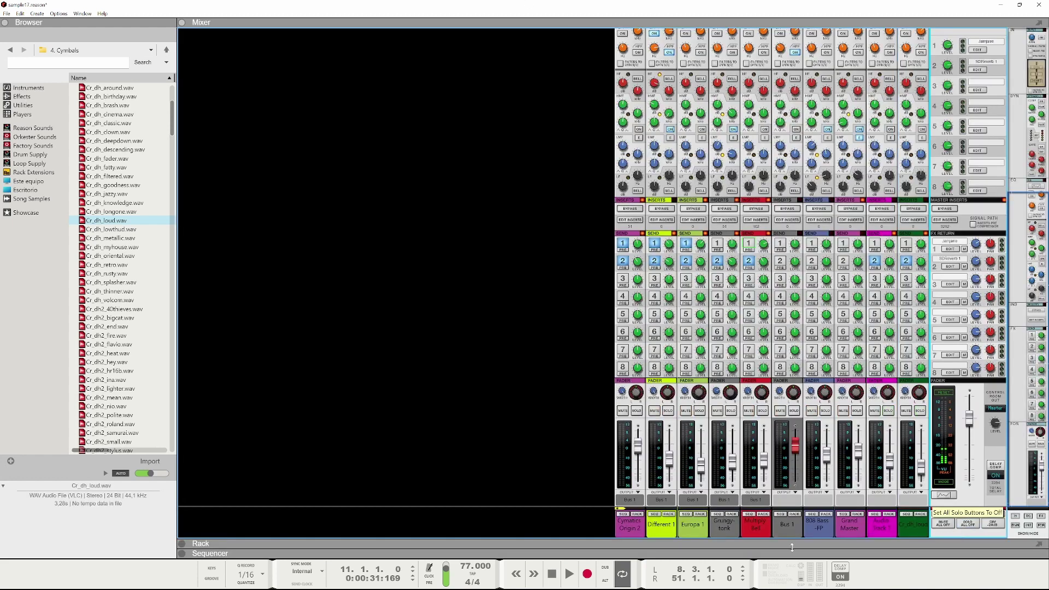
left_click(724, 554)
left_click_drag(685, 143, 675, 40)
key("space")
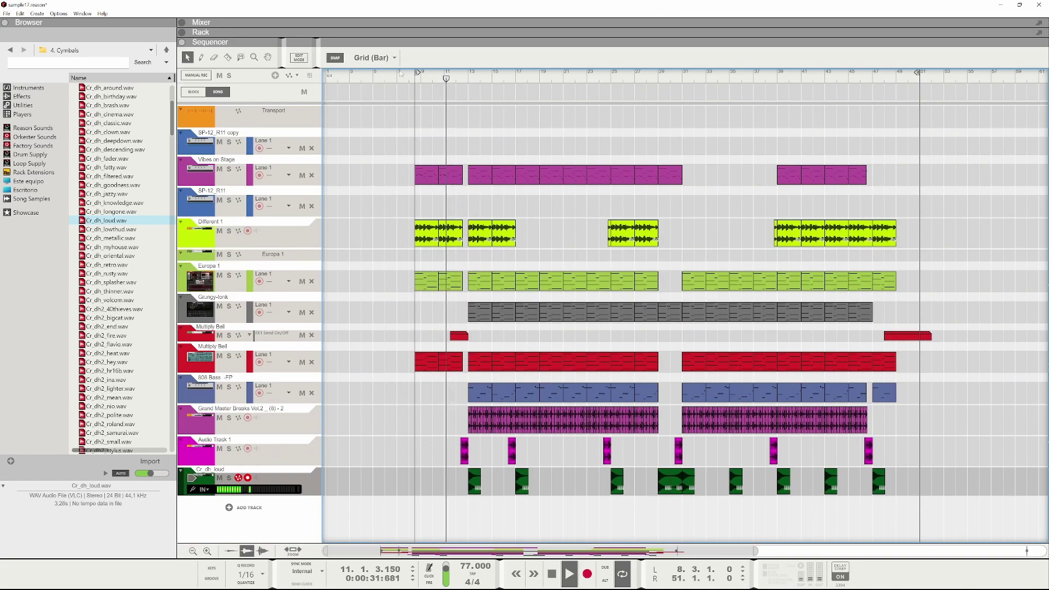
key("space")
- Play the song from the left locator at 8.3.1 and extend the right locator to bar 55
left_click_drag(418, 73, 417, 79)
left_click(420, 78)
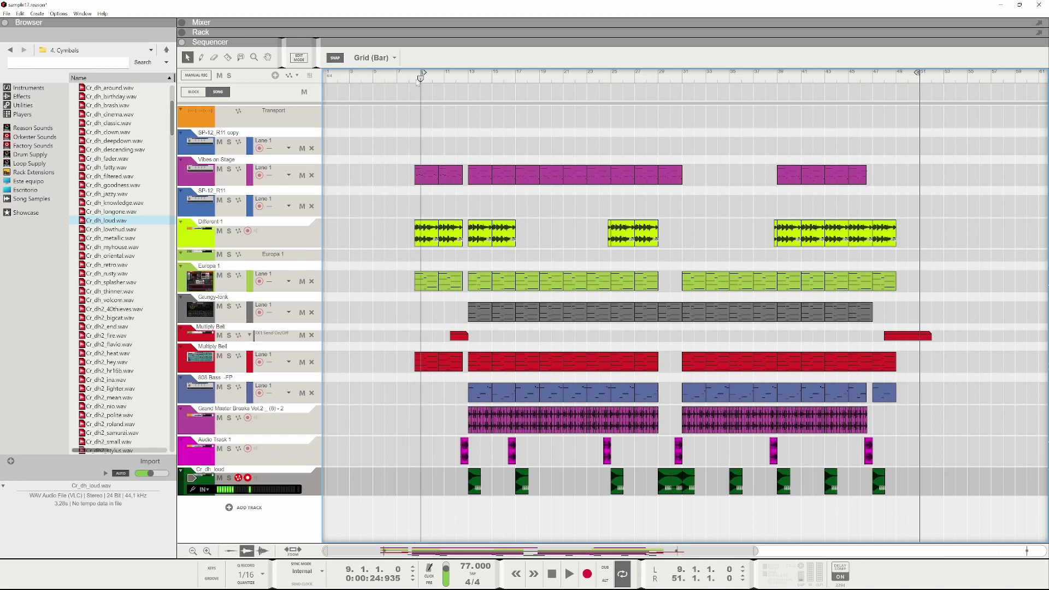
scroll(415, 96, "up", 3)
left_click_drag(429, 77, 424, 78)
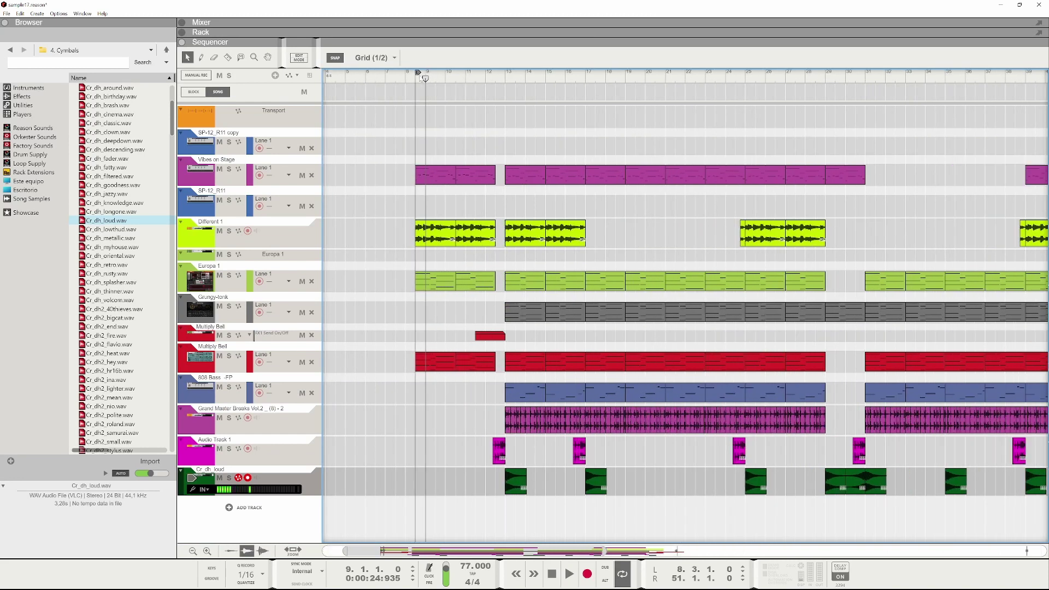
key("space")
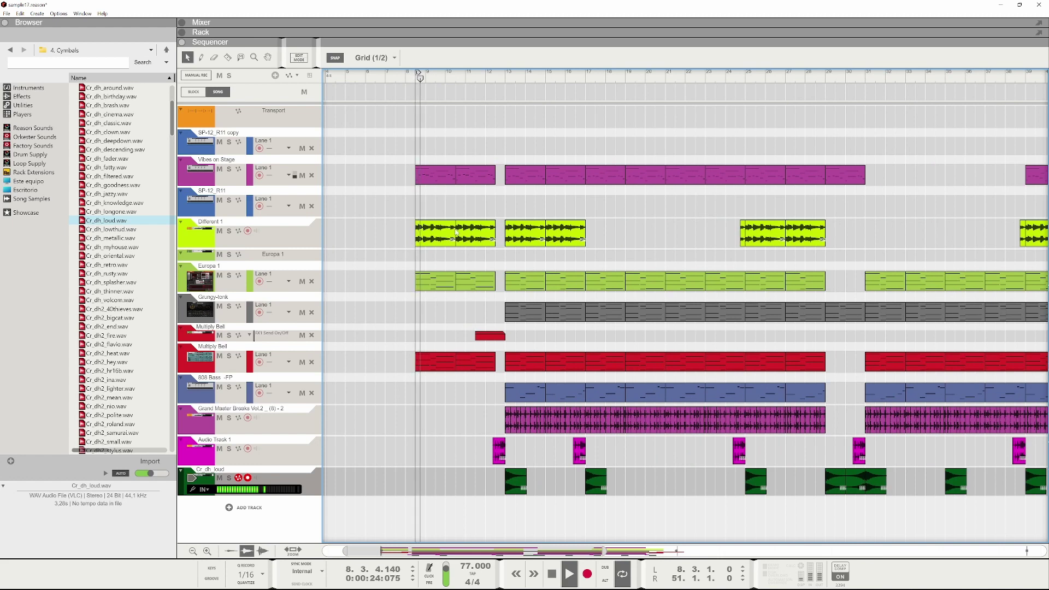
scroll(458, 244, "down", 2)
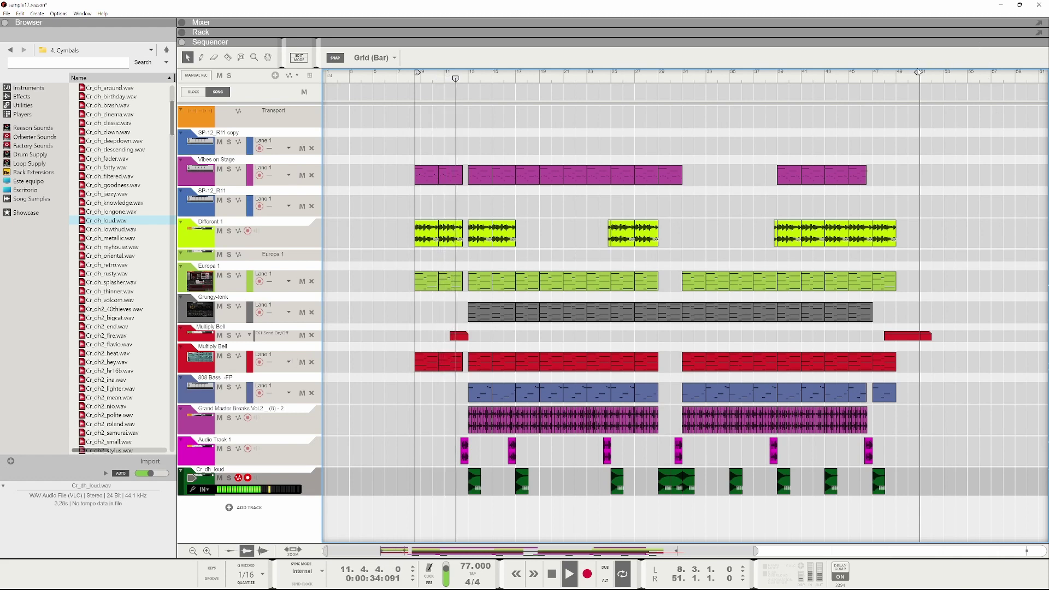
left_click_drag(918, 72, 964, 72)
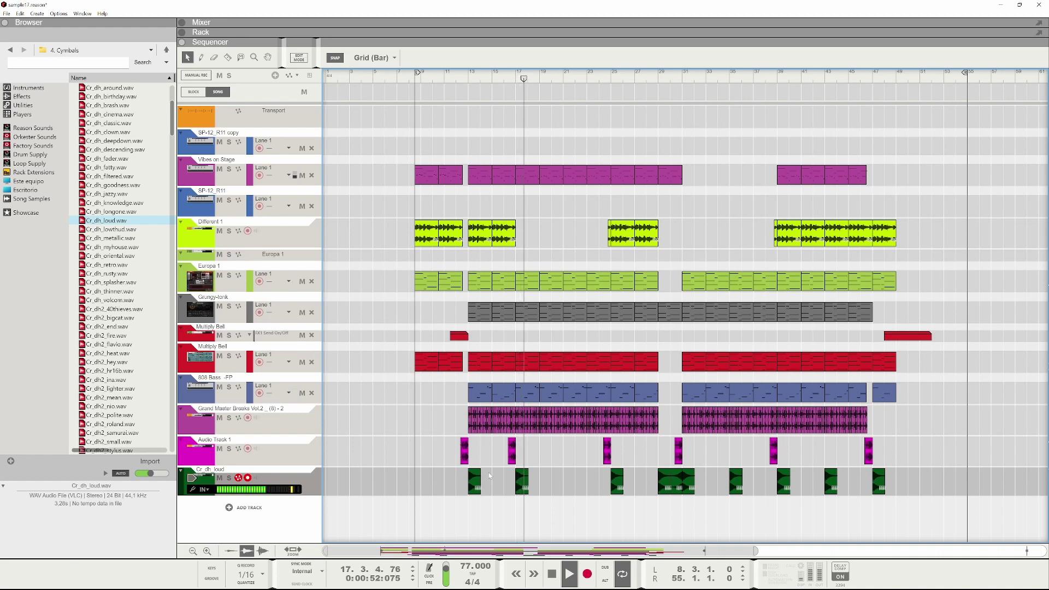
- Set the Cr_dh_loud channel's FX2 send level to -24.54 dB and replay the arrangement from bars 17 and 15
key("F5")
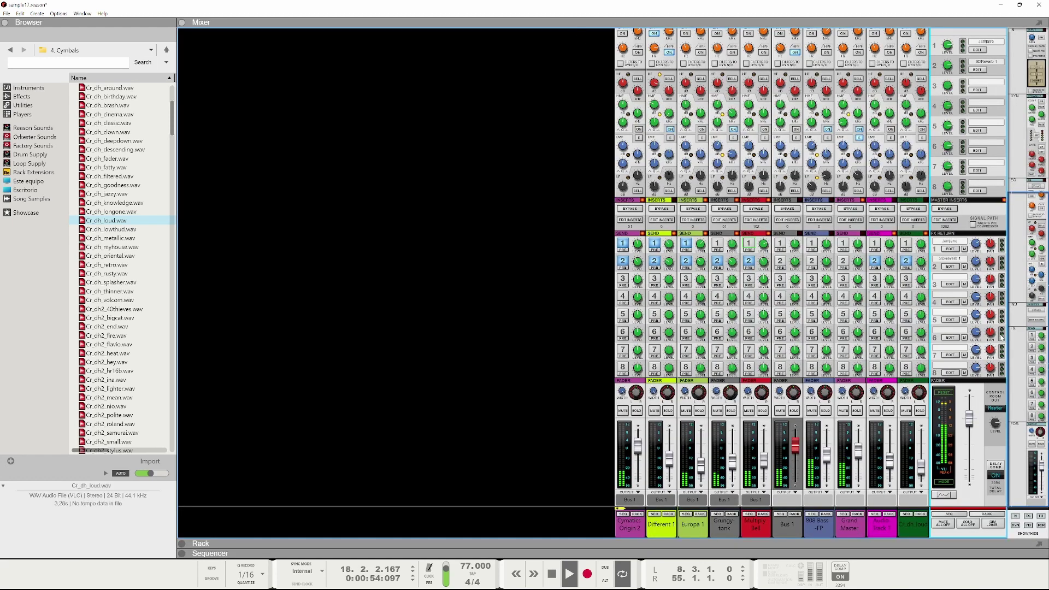
left_click(923, 268)
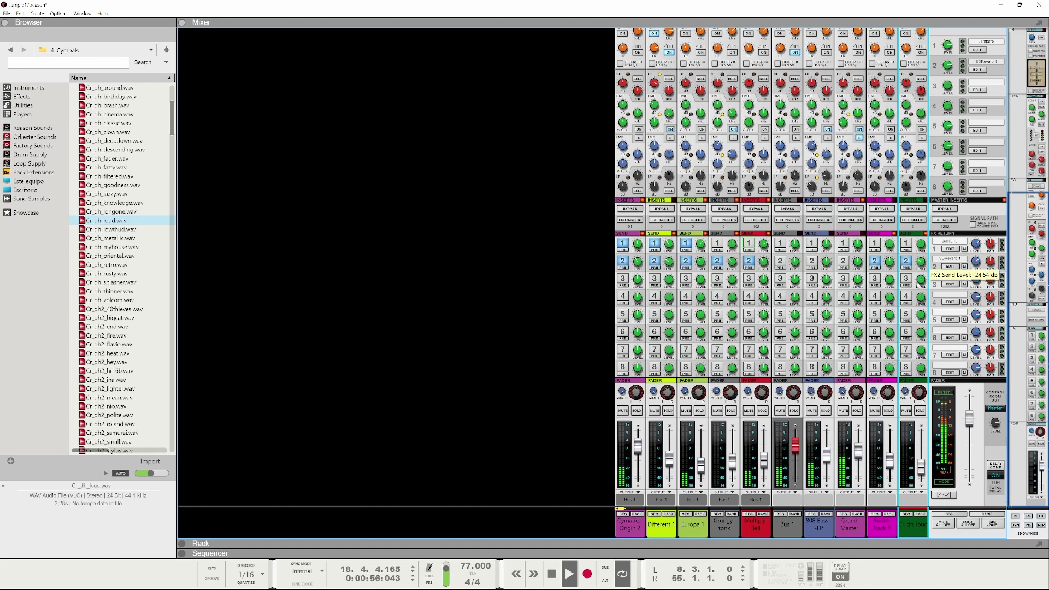
key("F7")
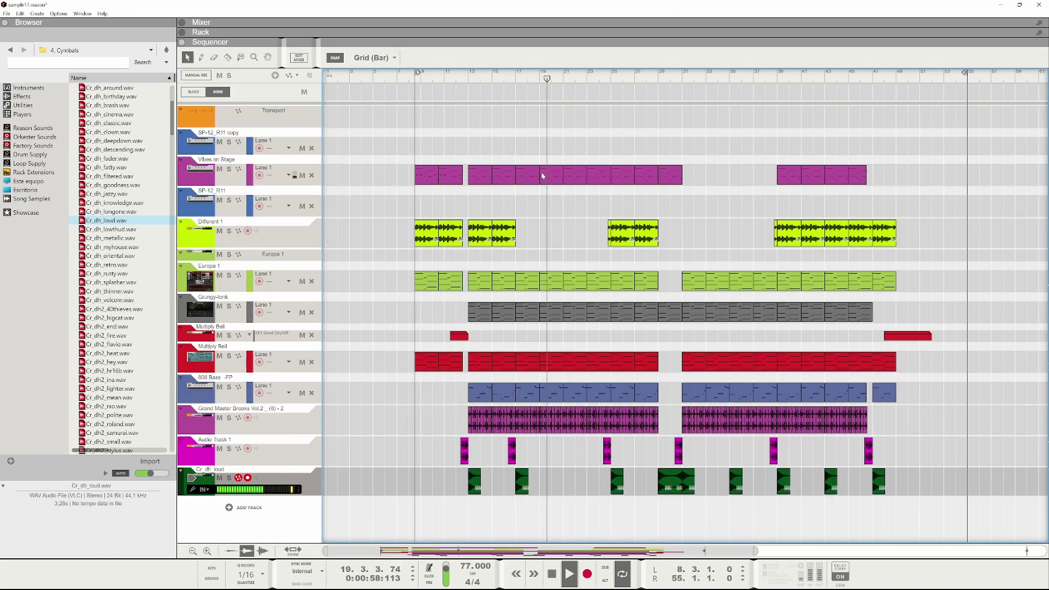
left_click(516, 77)
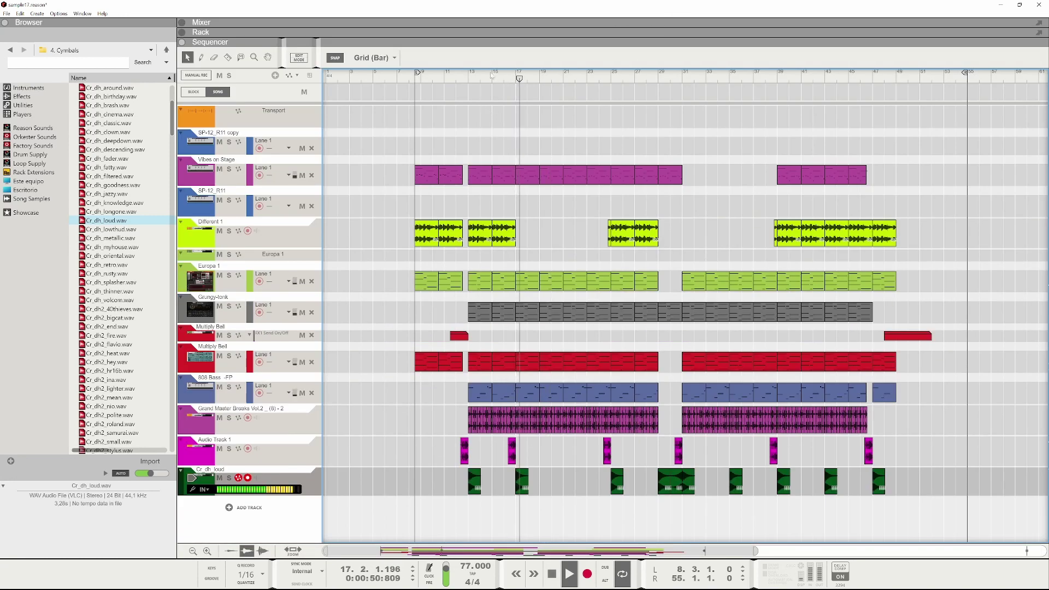
left_click(492, 75)
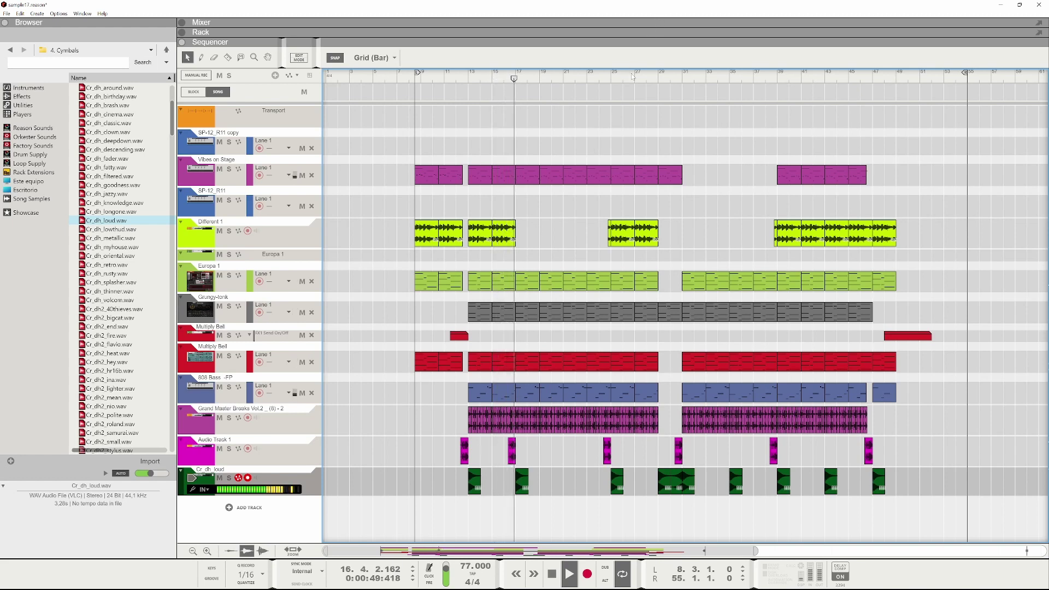
key("space")
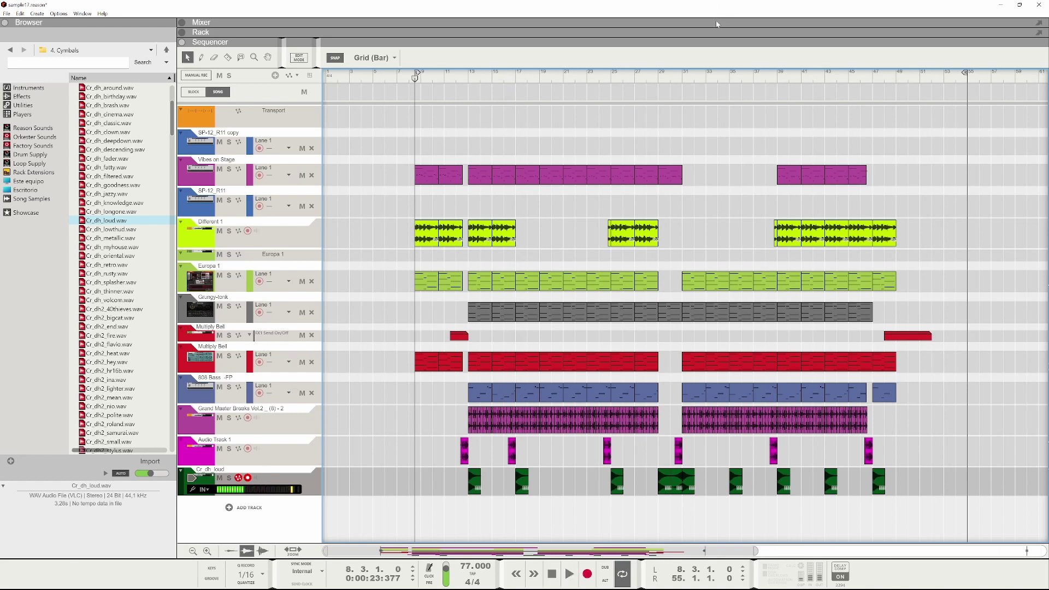
- Route the Grand Master Breaks and Audio Track 1 channels in the rack to a new output bus
left_click(737, 23)
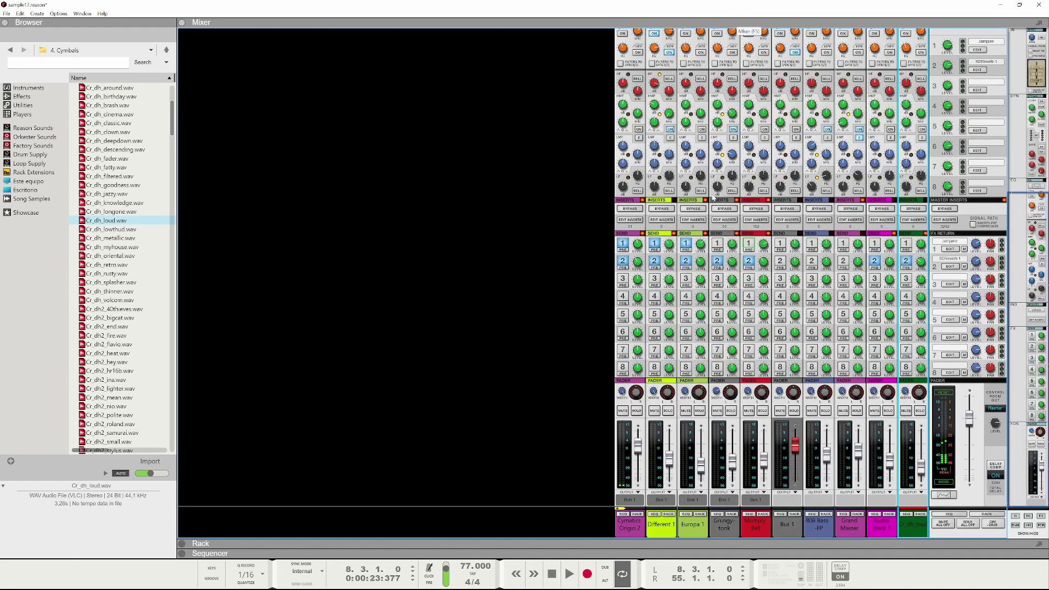
left_click(666, 542)
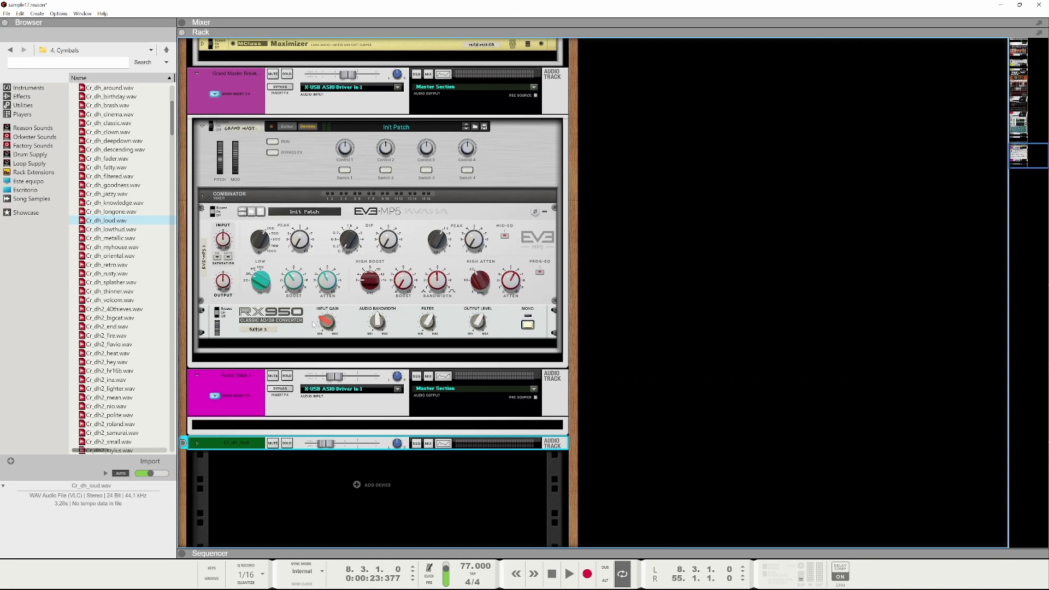
scroll(313, 325, "up", 1)
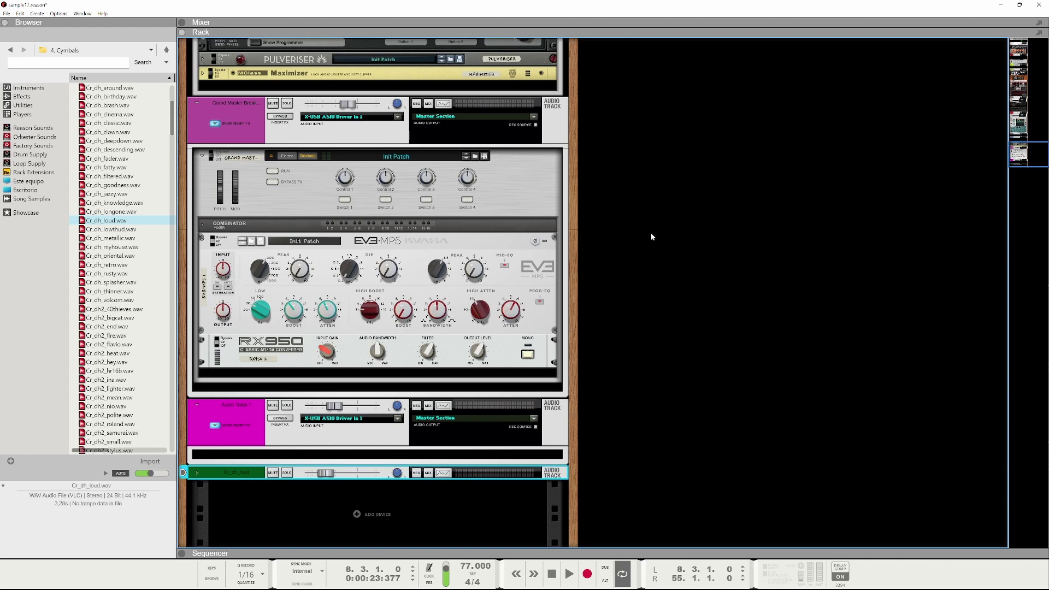
right_click(435, 516)
right_click(384, 518)
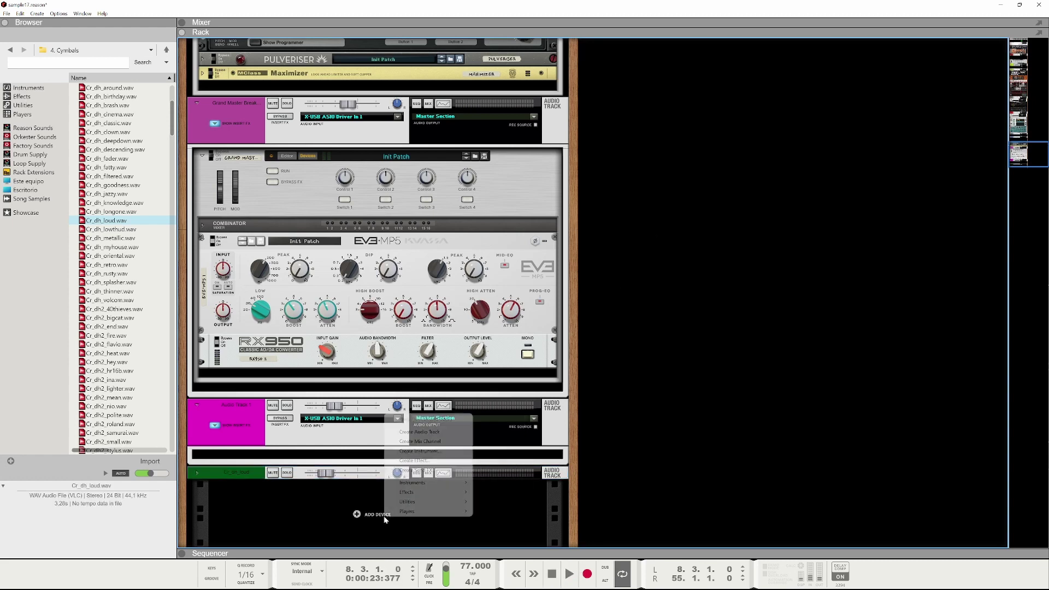
left_click(289, 518)
left_click(263, 416)
left_click(233, 108, "shift")
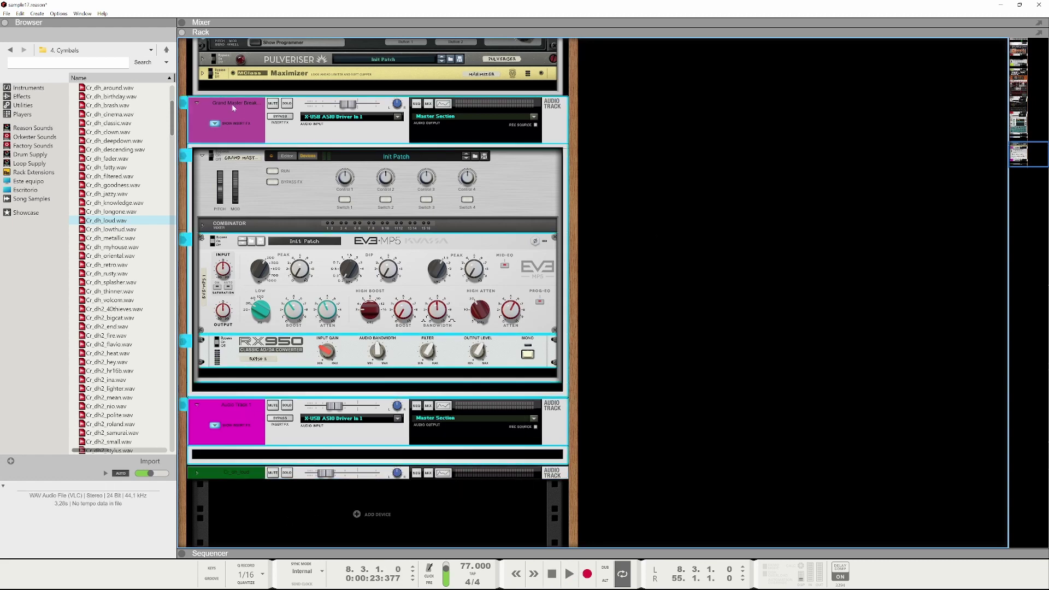
right_click(242, 101)
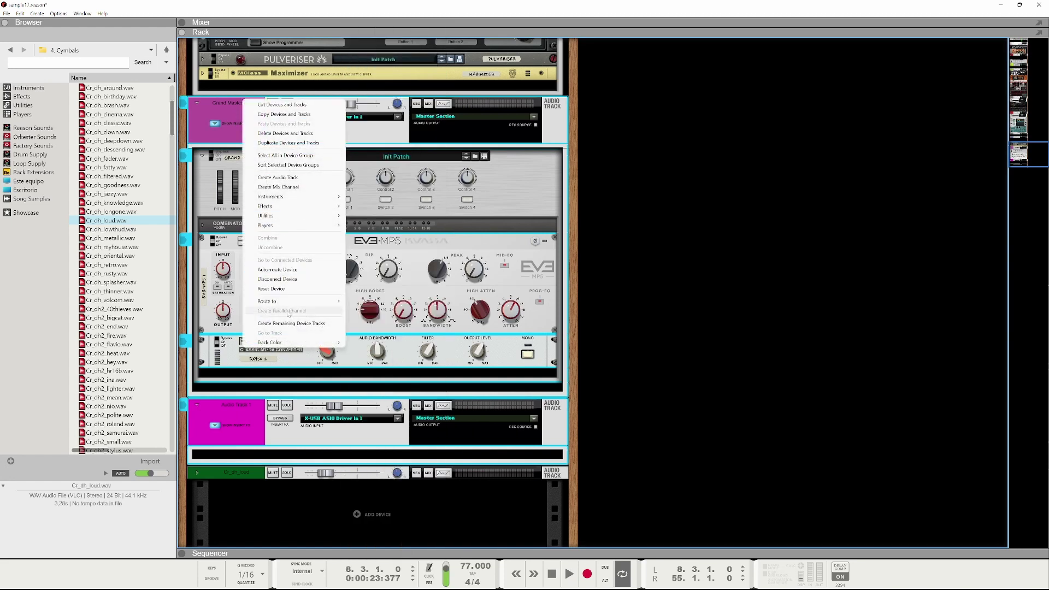
left_click(382, 305)
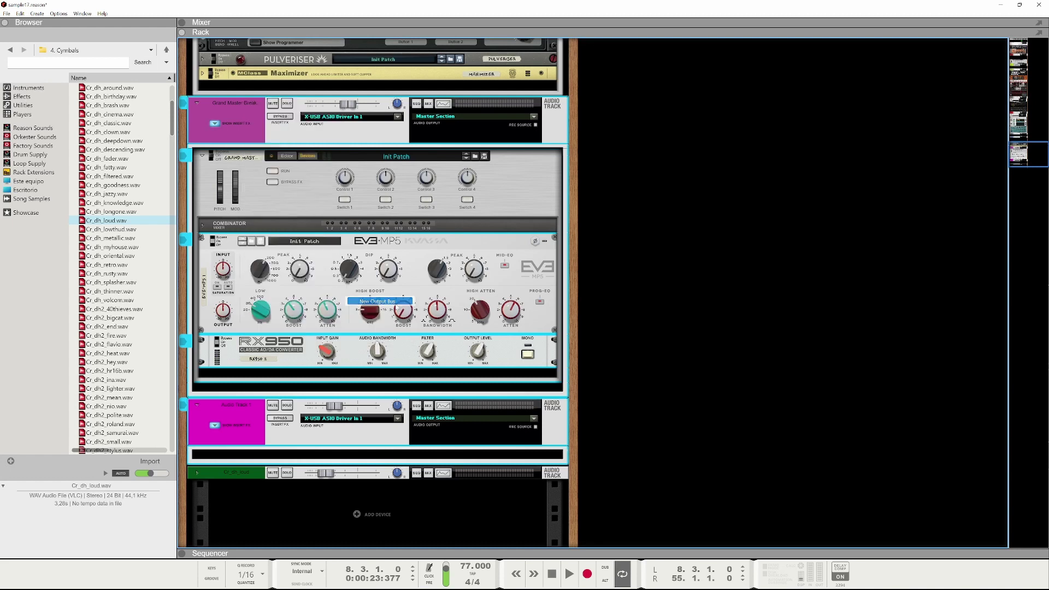
- Rename the new bus channel as DRUMS
double_click(249, 473)
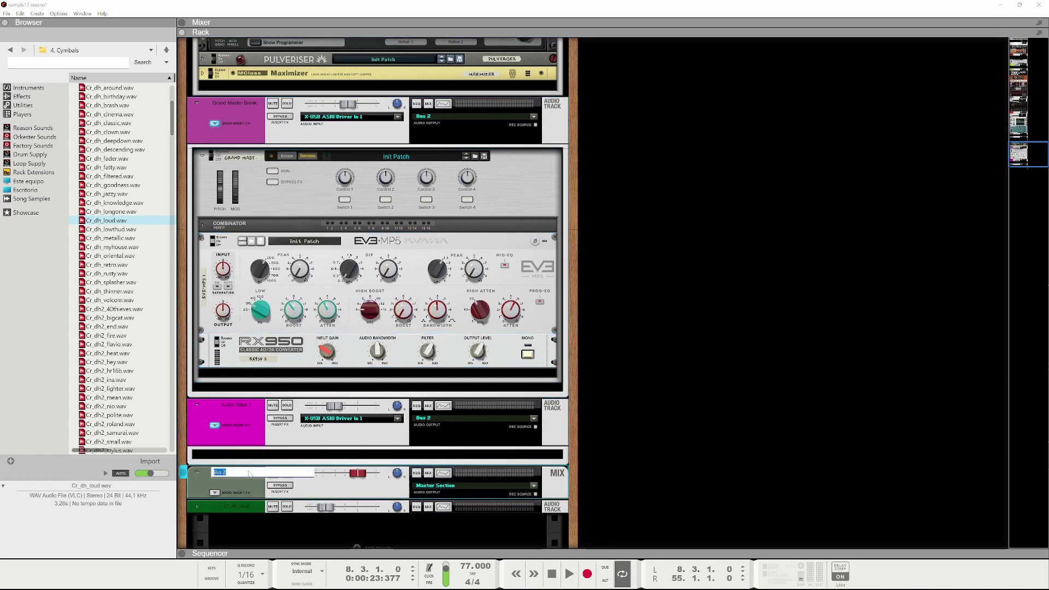
type("DRUMS")
key("Return")
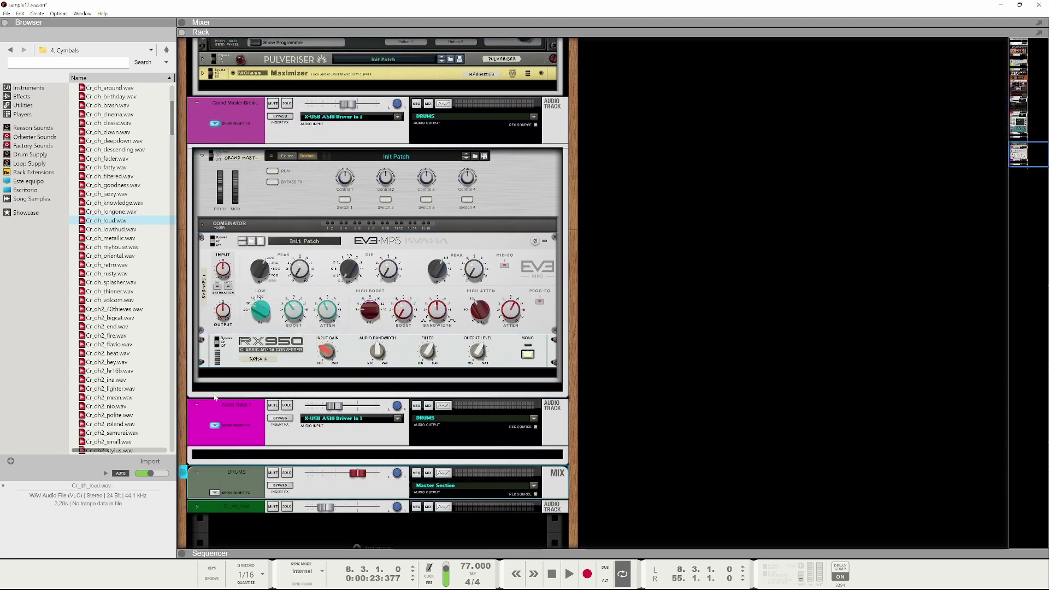
- Move the EVE-MP5 and RX950 devices from the Grand Master combinator into Audio Track 1's inserts and briefly start playback
left_click(272, 250)
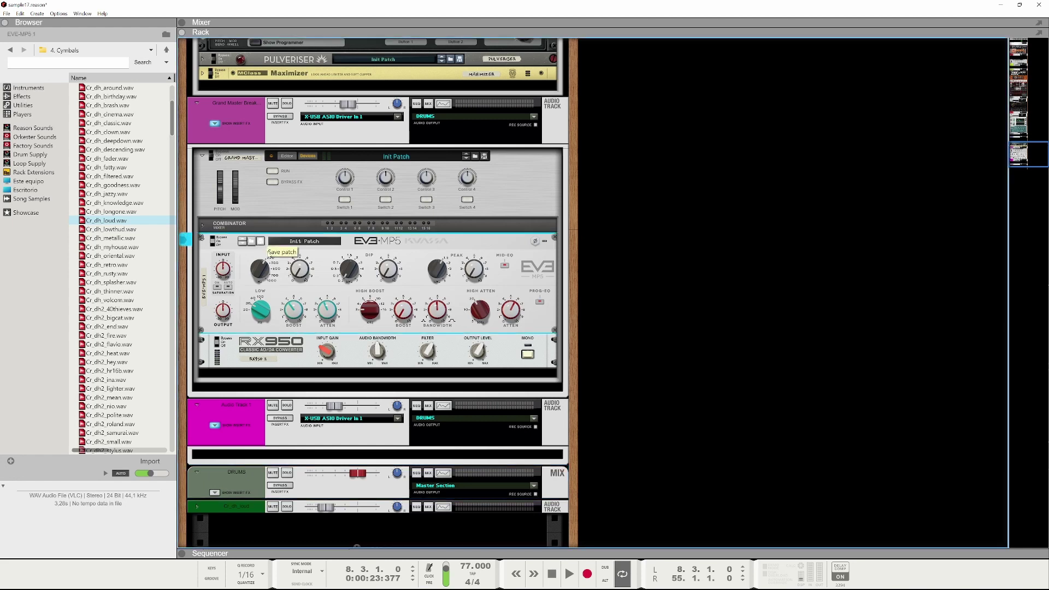
left_click(260, 241)
key("Escape")
left_click(244, 258)
left_click(268, 350)
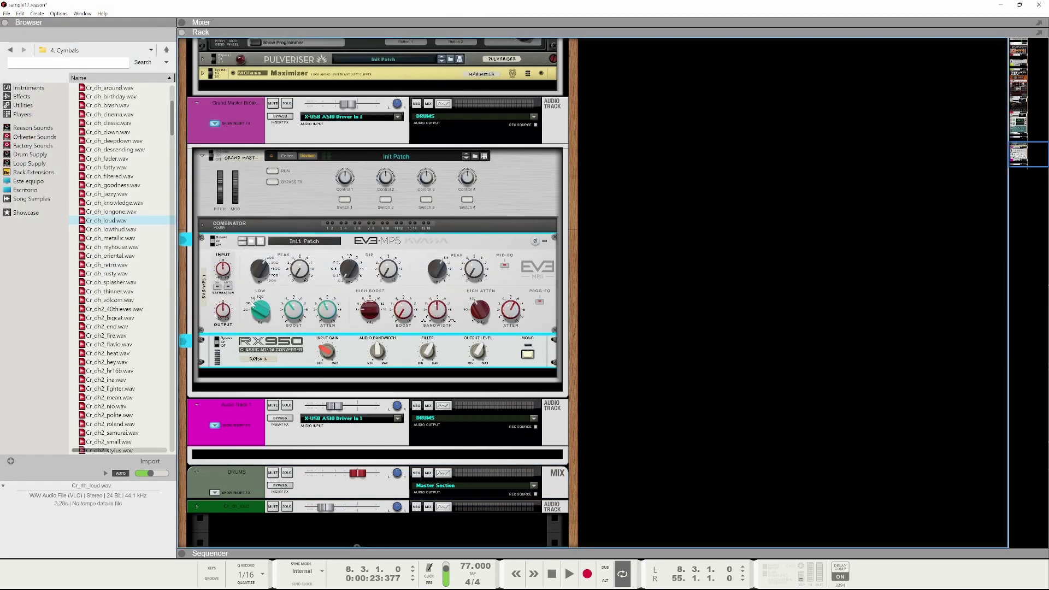
left_click_drag(249, 292, 268, 457)
key("space")
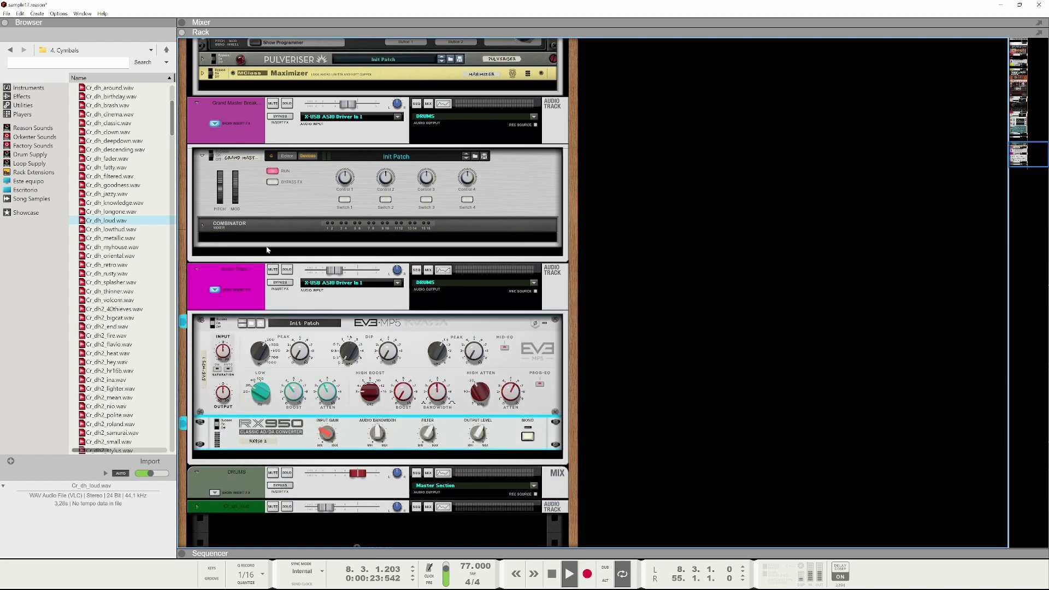
key("space")
- Solo the Grand Master Breaks and Audio Track 1 tracks in the sequencer and play them from bar 15
scroll(291, 284, "up", 2)
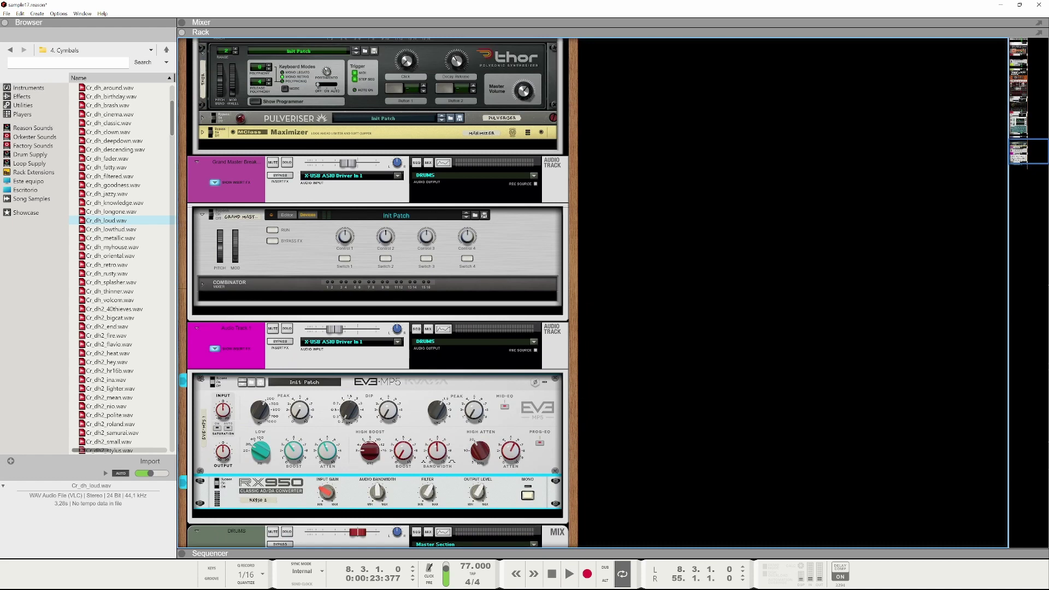
left_click(466, 554)
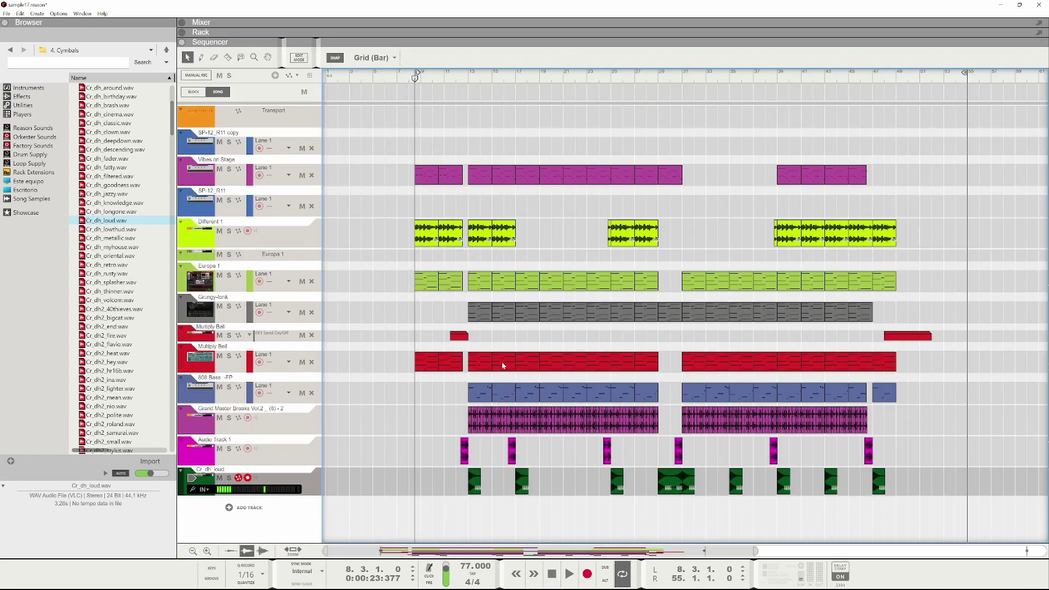
left_click(494, 77)
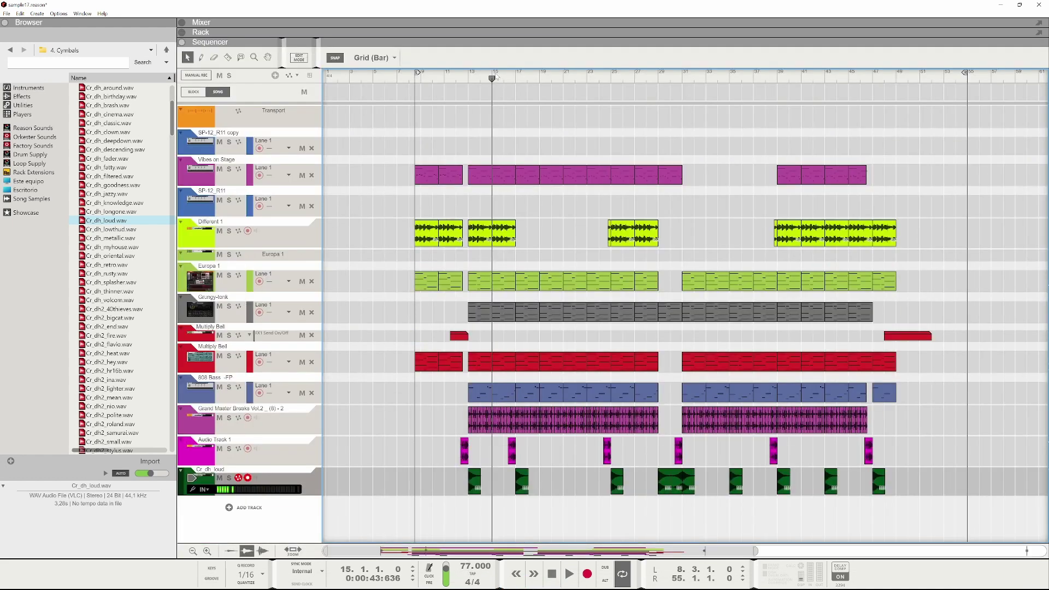
left_click(228, 418)
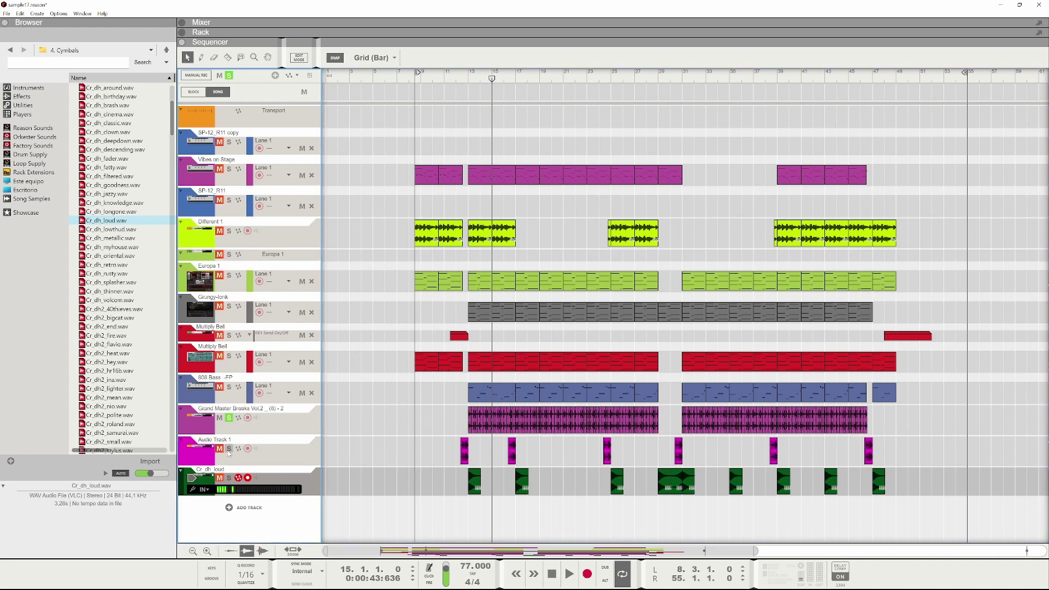
key("space")
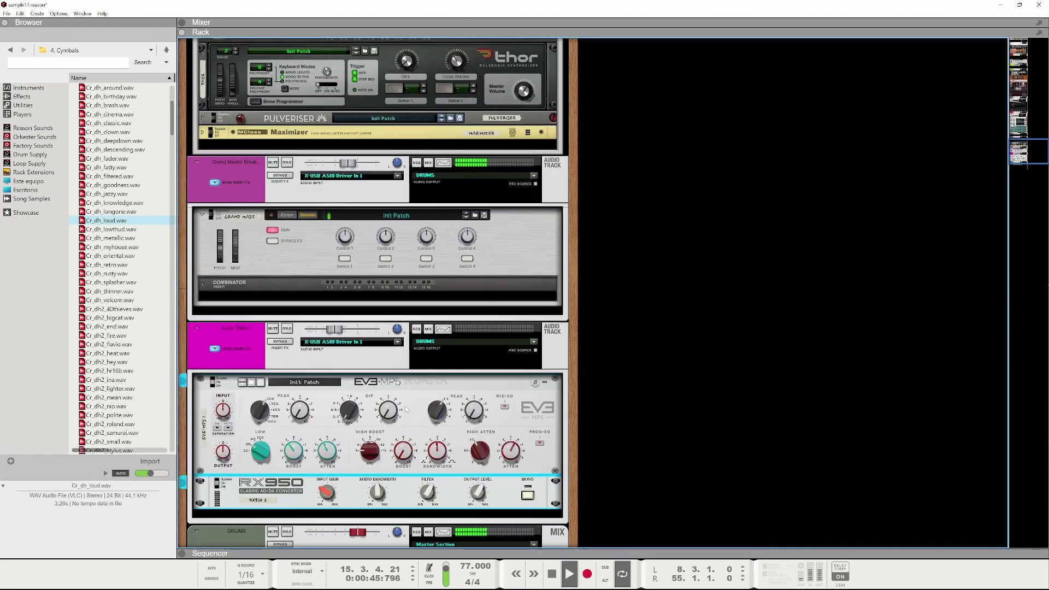
- Set Audio Track 1's level to -15.75 dB in the rack during playback
scroll(406, 409, "down", 2)
left_click_drag(334, 271, 341, 272)
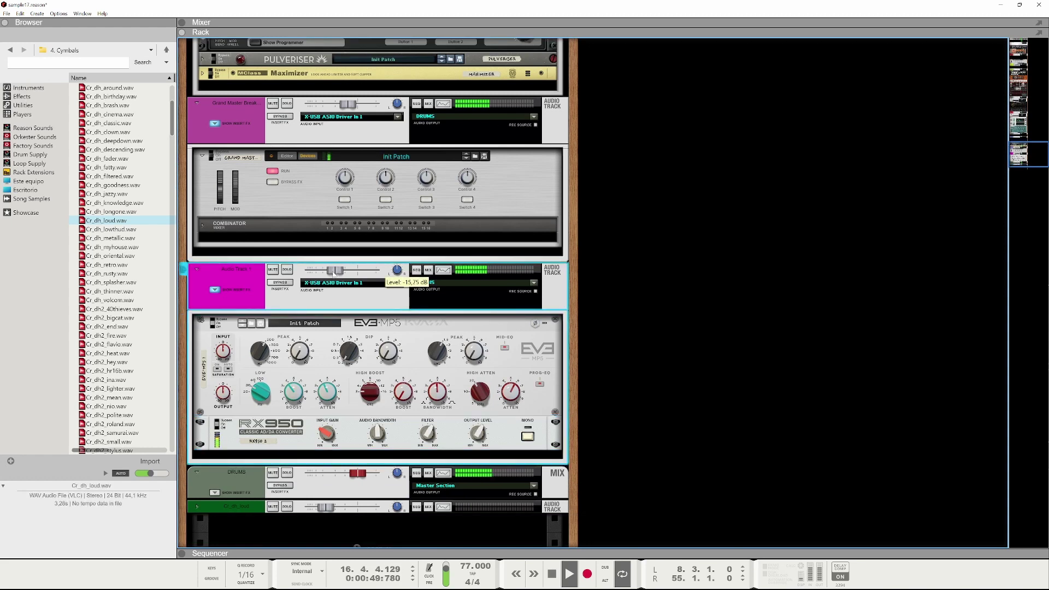
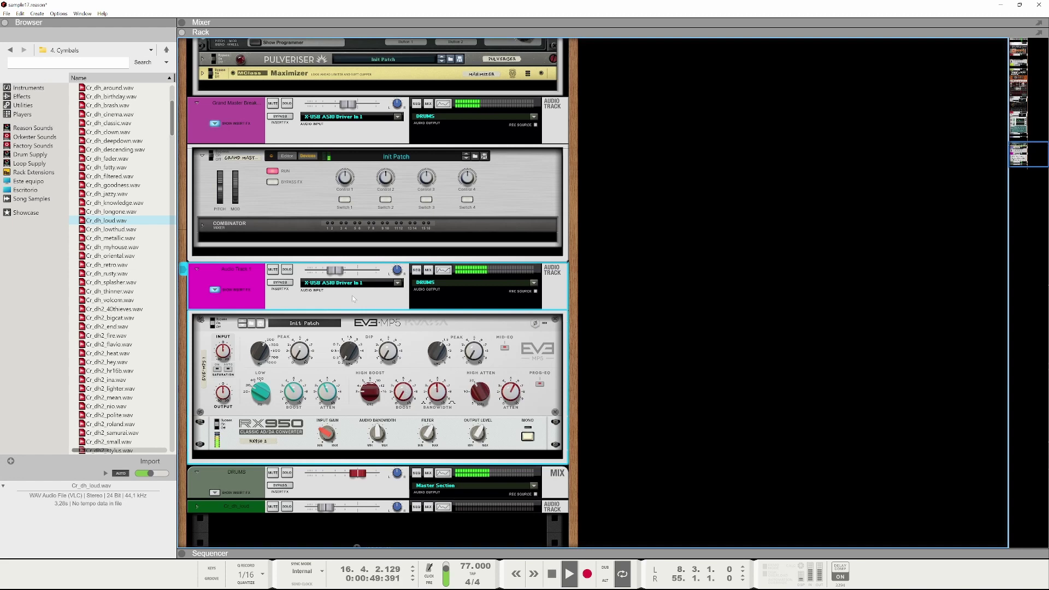
- Set Audio Track 1's level to -12.29 dB in the rack and restart playback from bar 15
key("space")
left_click_drag(336, 271, 344, 271)
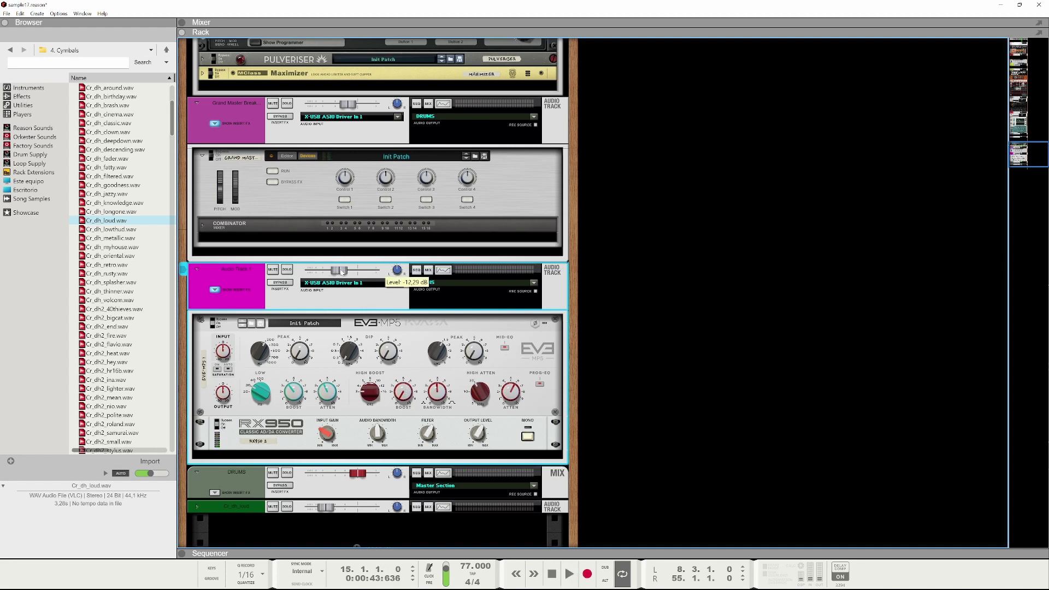
key("space")
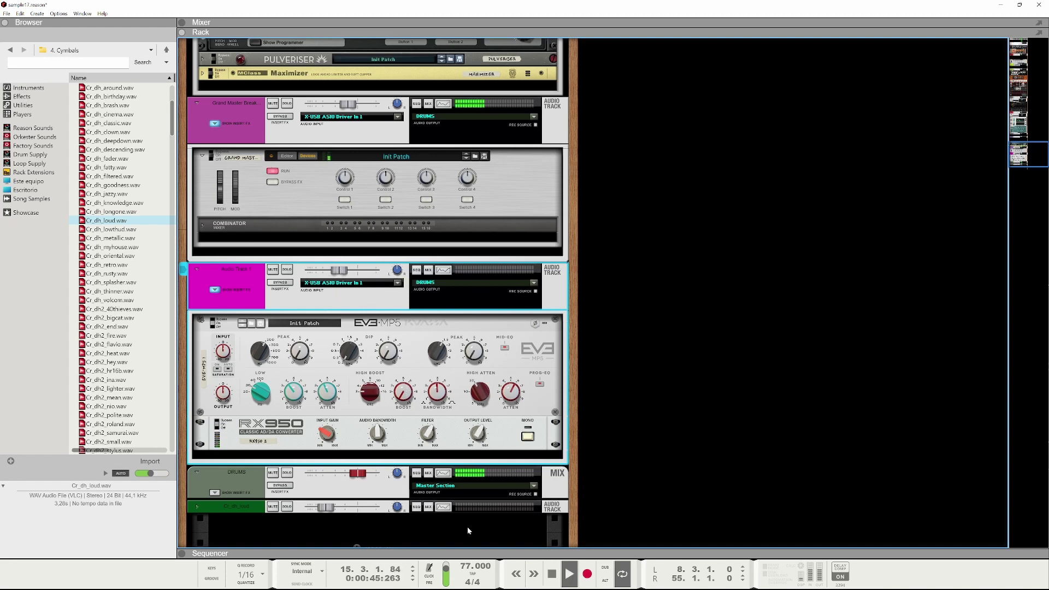
- Play the passage from bar 15 in the sequencer and examine the Grand Master Breaks clips against the Audio Track 1 fill before bar 17
left_click(502, 552)
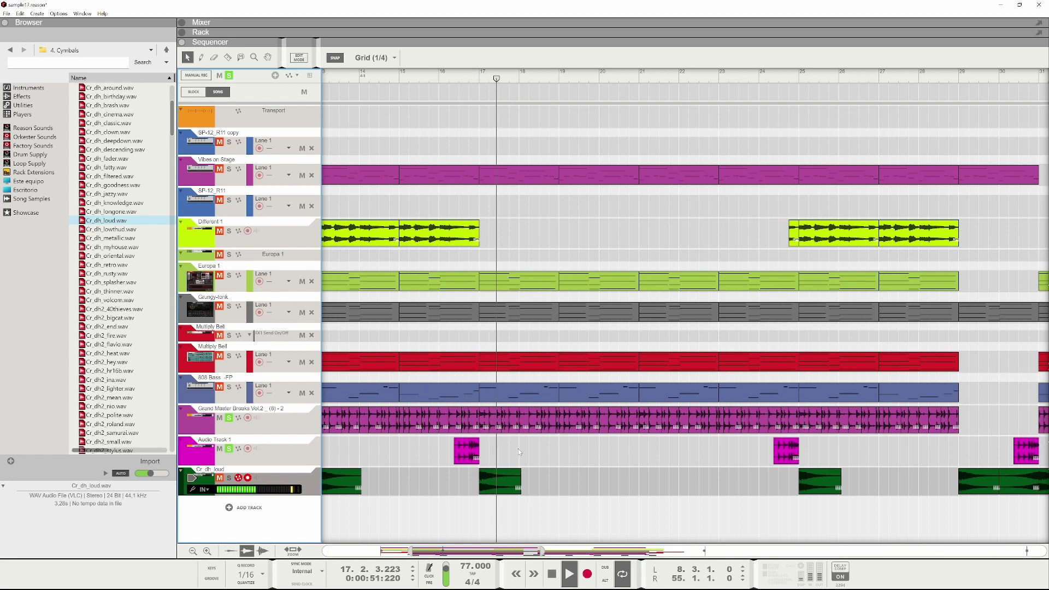
key("space")
scroll(435, 465, "up", 3)
key("space")
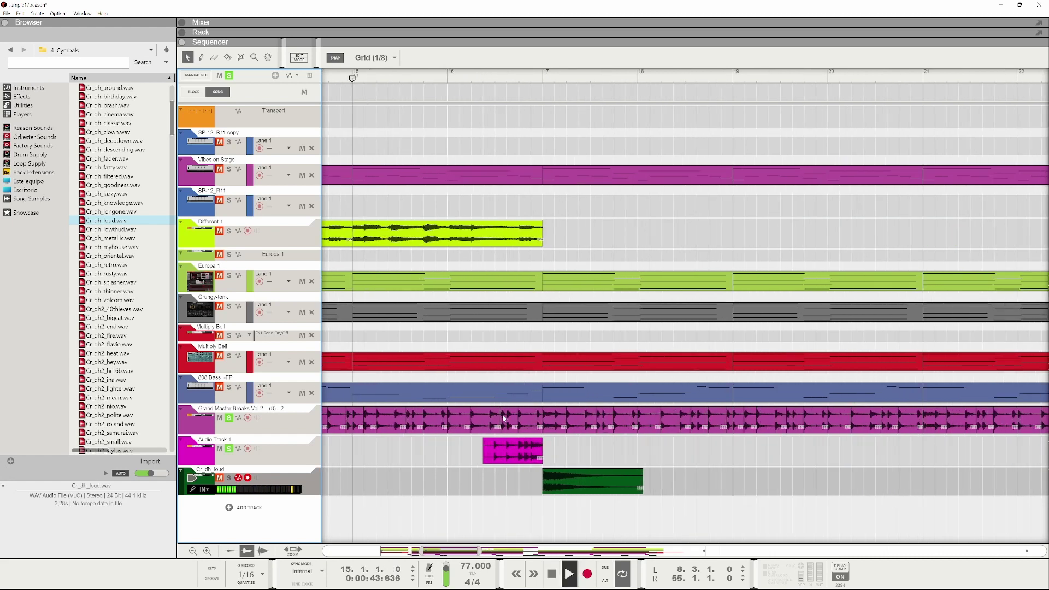
left_click(494, 422)
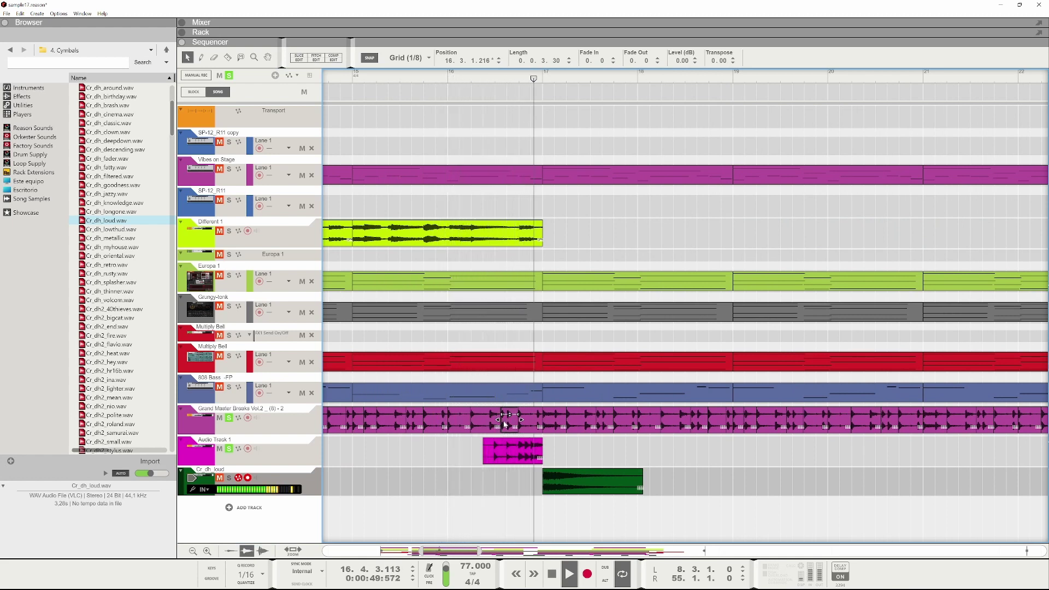
key("space")
key("space")
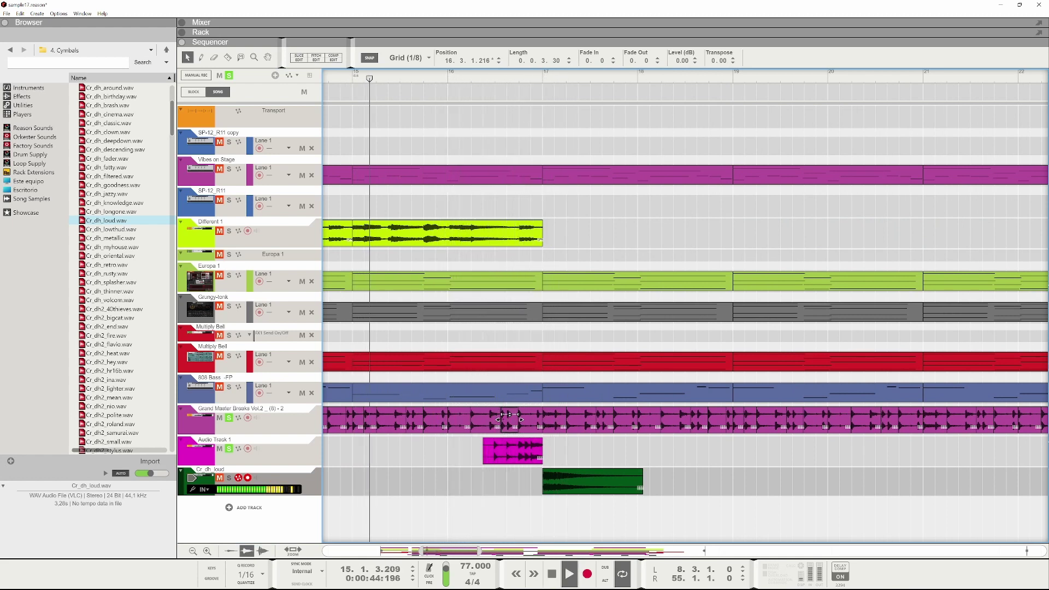
scroll(498, 460, "up", 2)
scroll(499, 458, "up", 1)
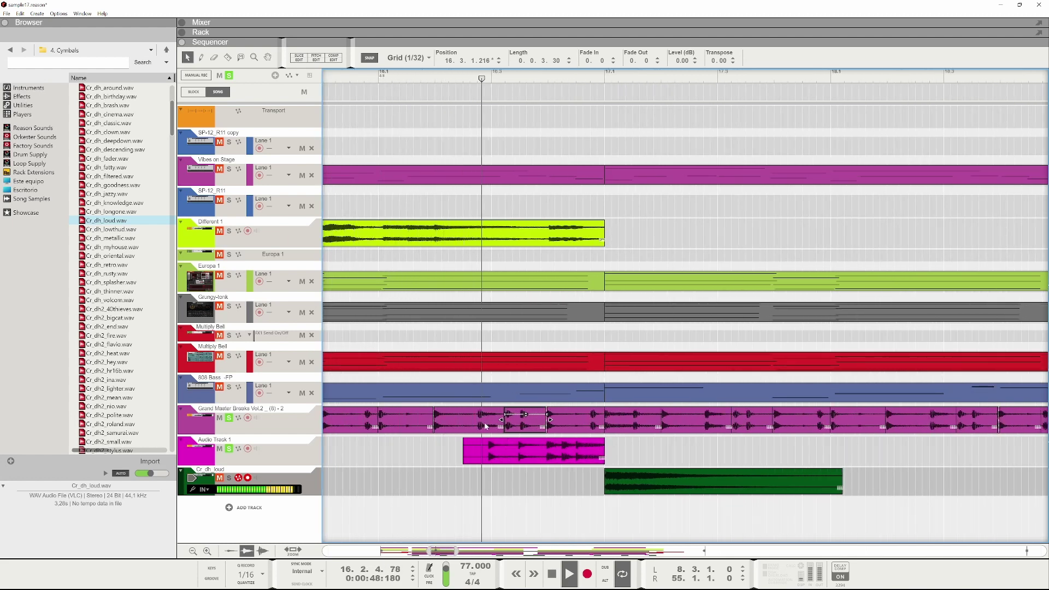
key("space")
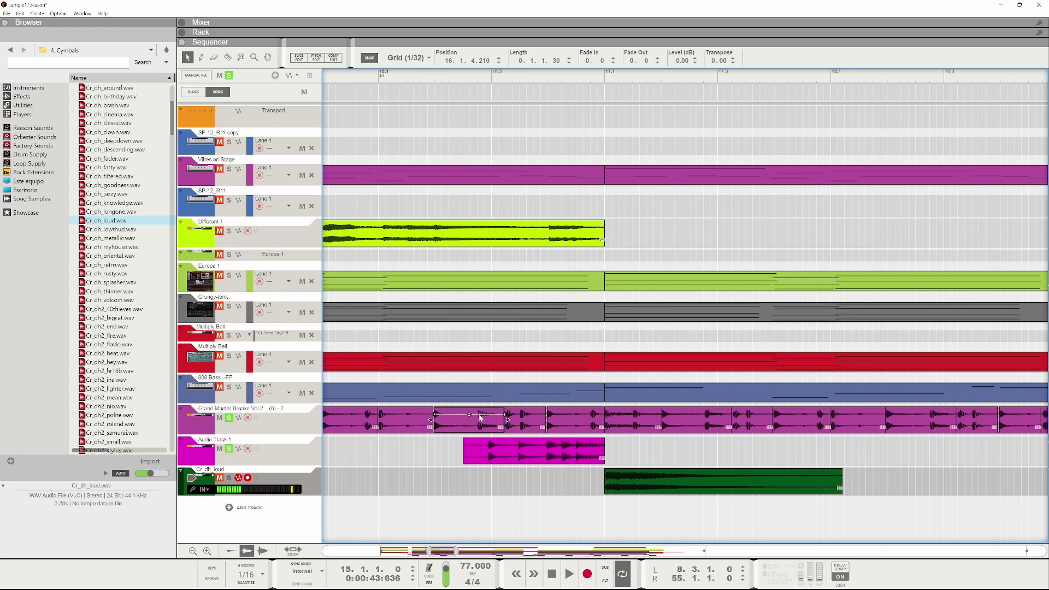
- Split the Grand Master Breaks clip under the fill at 16.2.4, delete its remainder up to the next clip, and play the result
left_click(481, 415)
key("q")
left_click(486, 420)
key("Delete")
key("space")
scroll(490, 404, "down", 2)
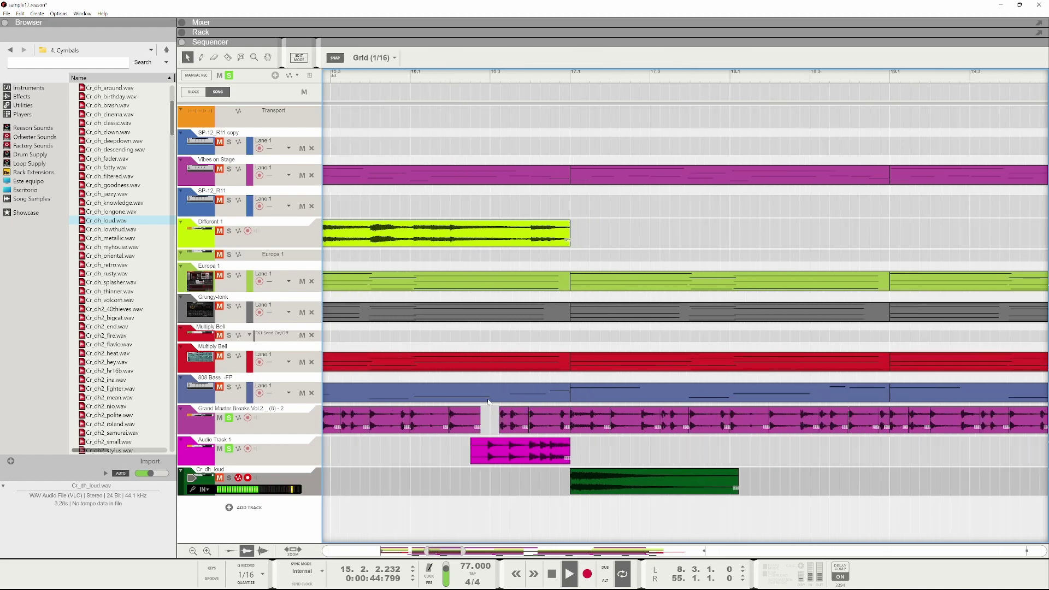
scroll(488, 424, "up", 1)
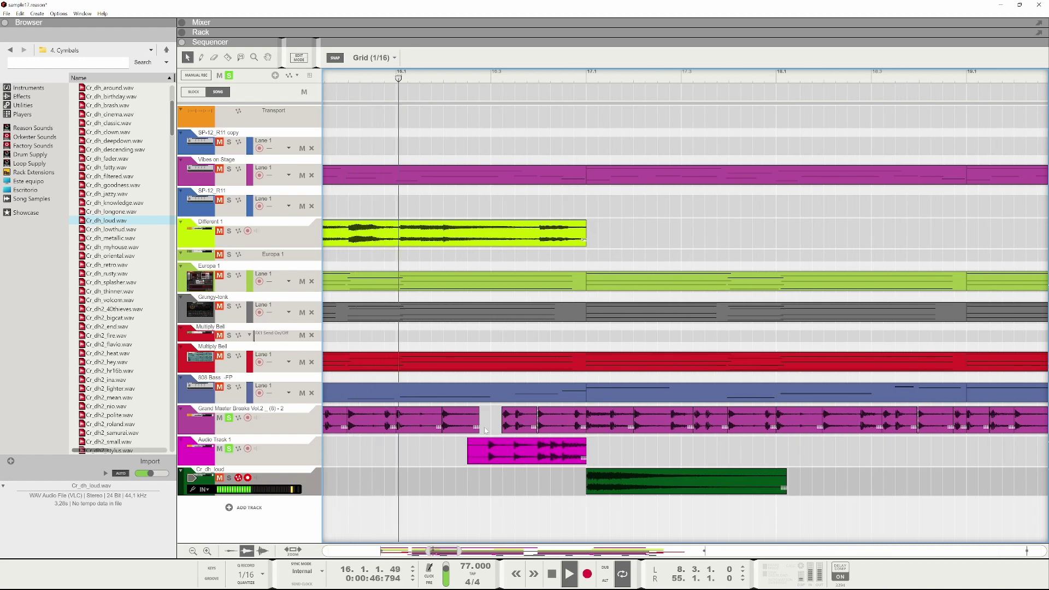
key("space")
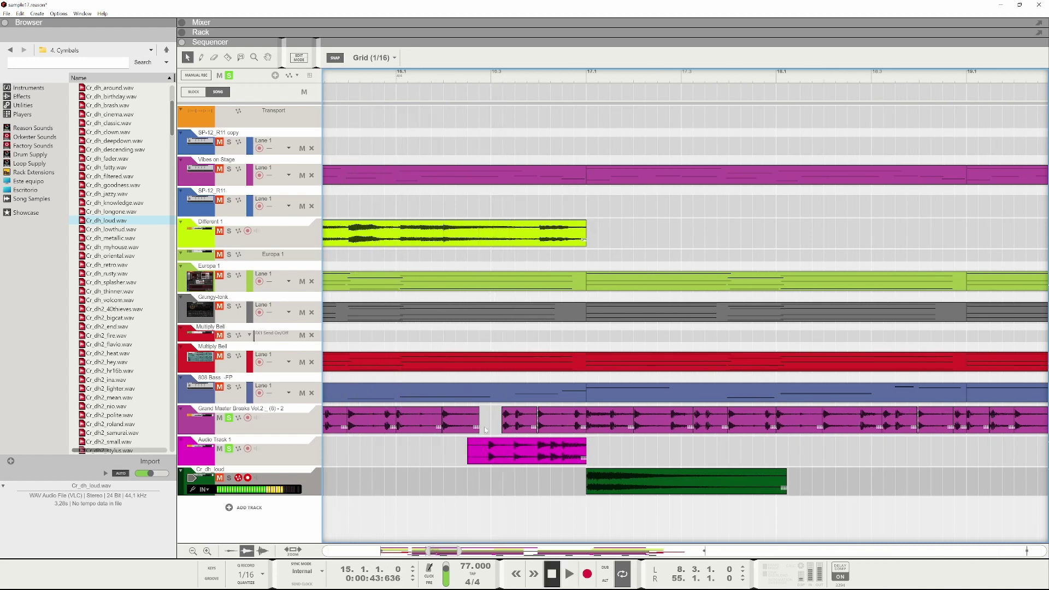
- Cut a quiet slice from the Grand Master Breaks clip before 16.2 and copy it into the gap at 16.2.4
left_click(470, 426)
scroll(488, 426, "up", 1)
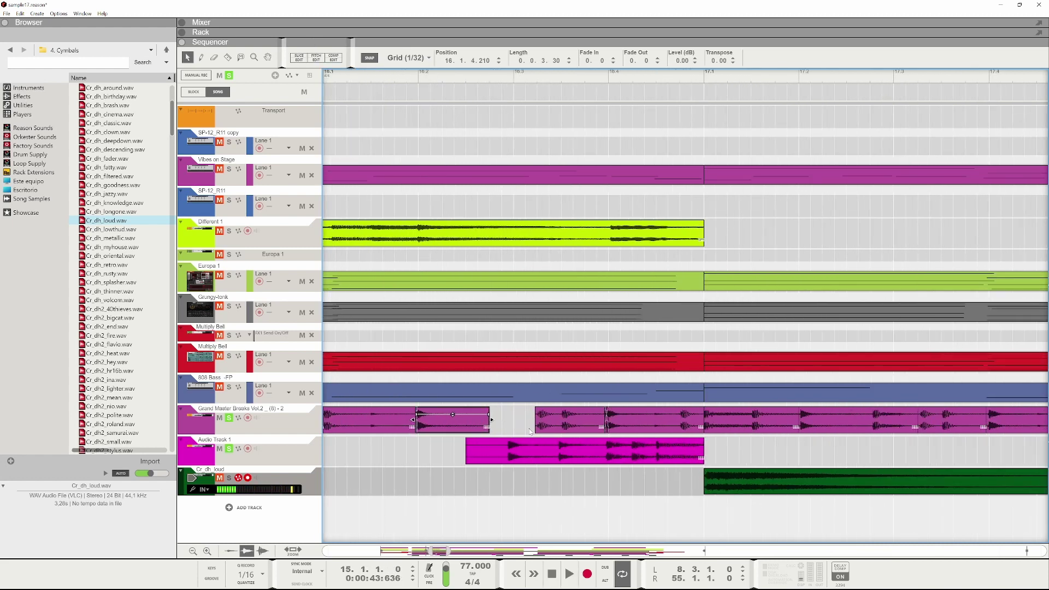
left_click(373, 417)
key("q")
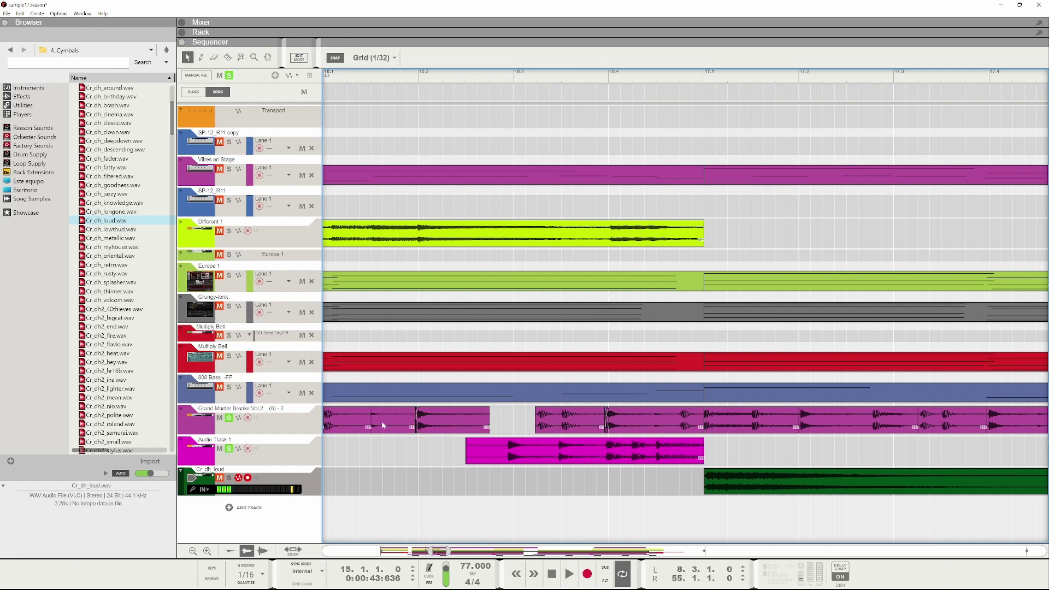
left_click_drag(389, 421, 504, 425)
- Play from bar 15 to check how the filled gap in Grand Master Breaks sounds with the Audio Track 1 fill
key("space")
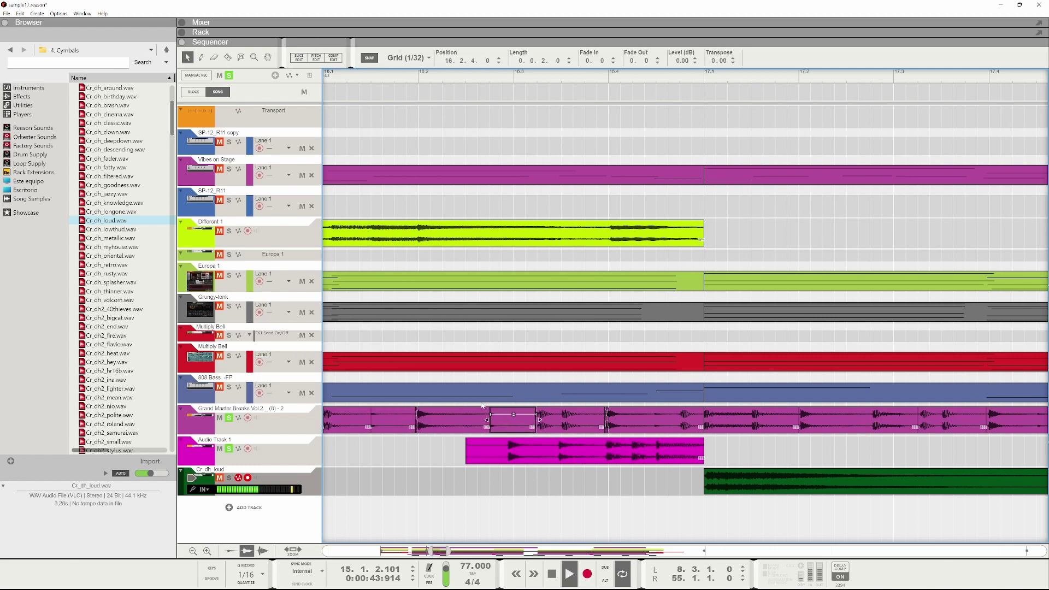
scroll(448, 338, "down", 1)
scroll(422, 411, "up", 6)
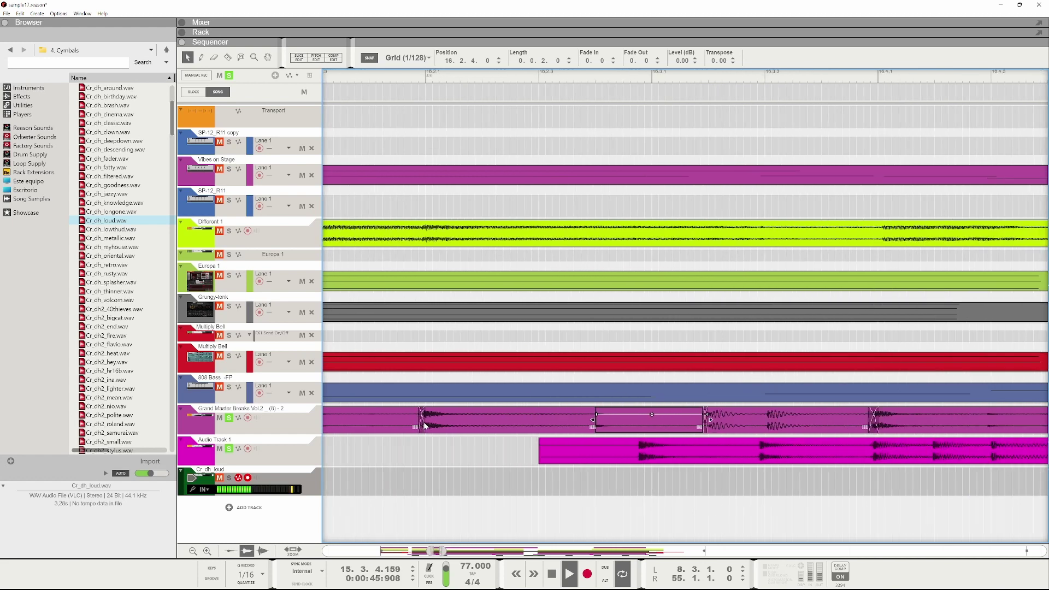
scroll(423, 424, "down", 4)
scroll(424, 426, "down", 2)
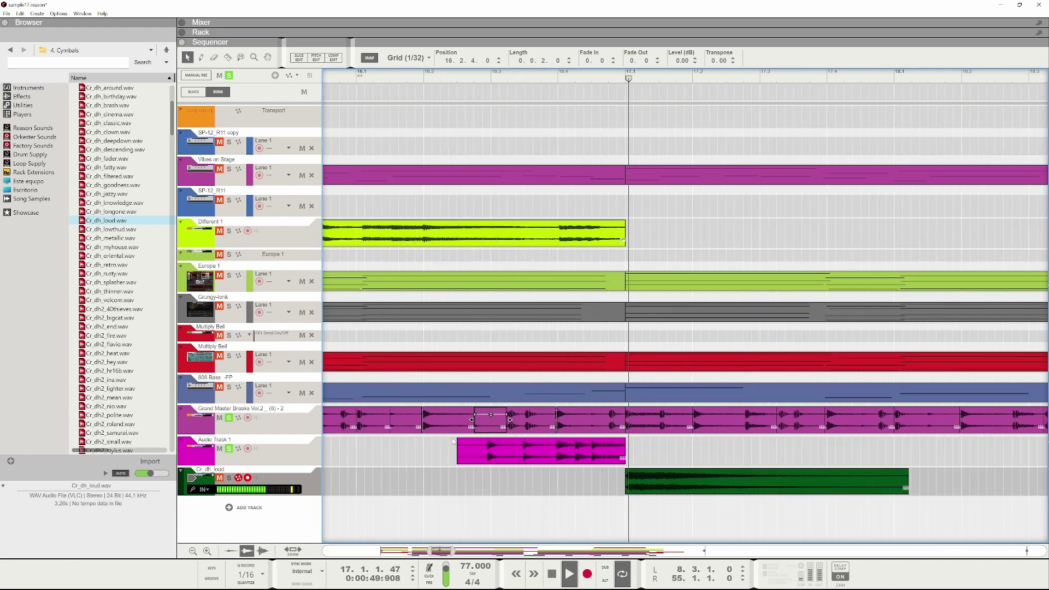
key("space")
scroll(414, 453, "up", 2)
key("space")
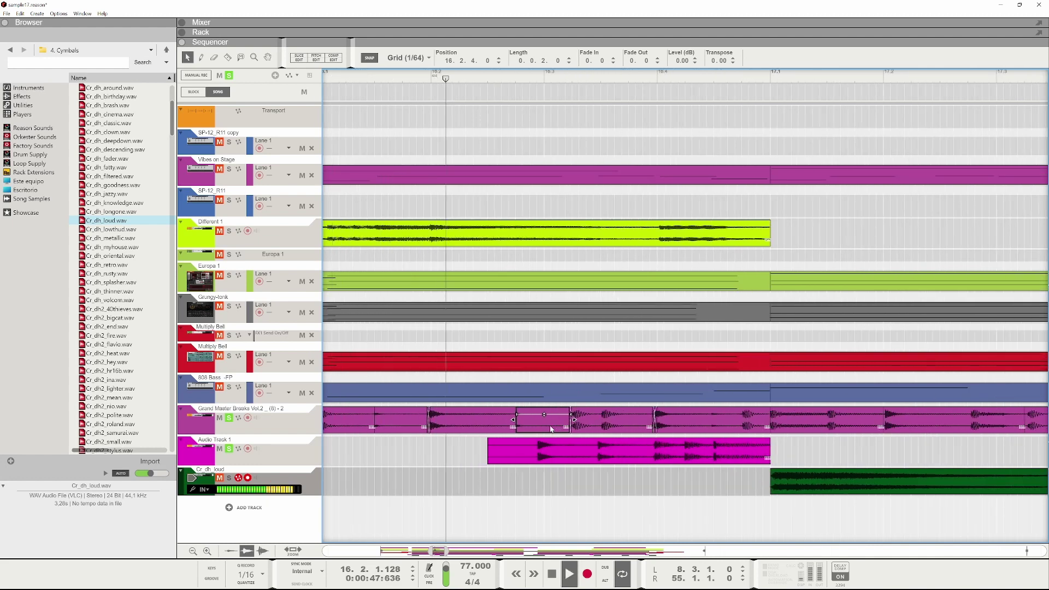
key("space")
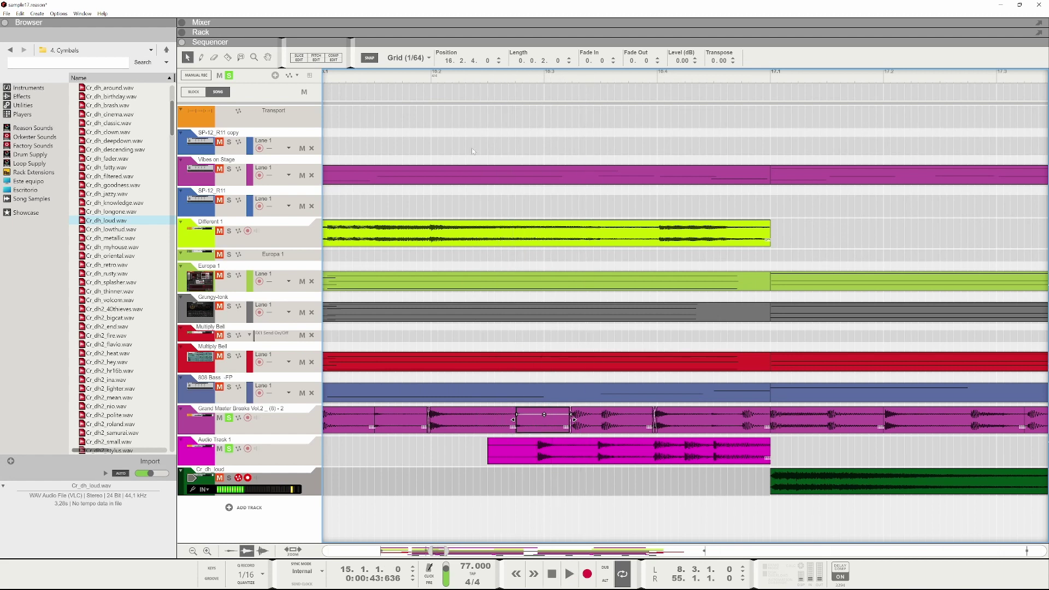
left_click(489, 75)
left_click_drag(530, 425, 505, 431)
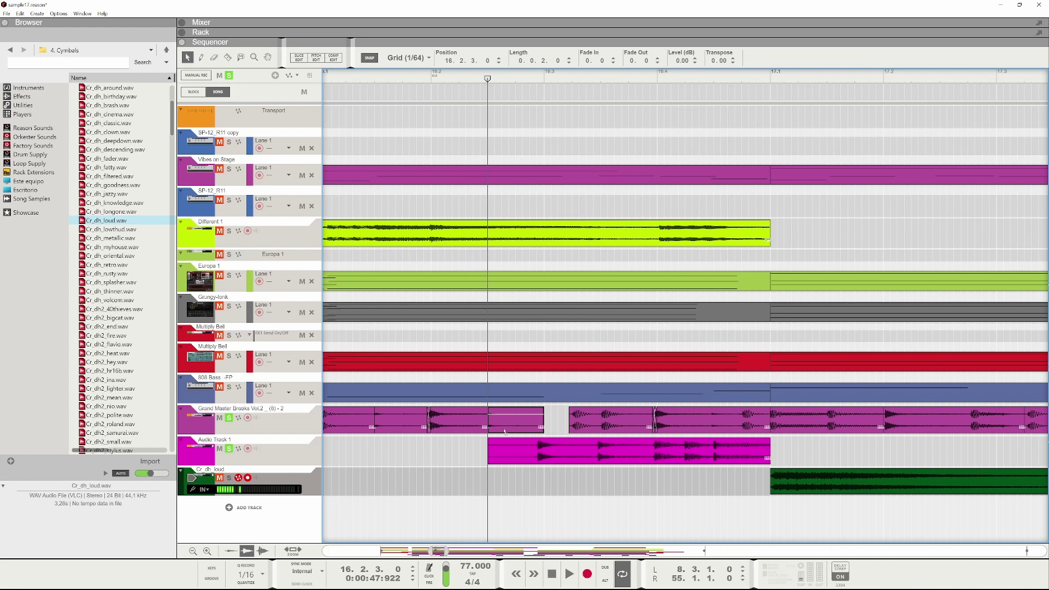
key("ctrl+z")
- Move the quiet filler clip to 16.2.3 and fill the remaining gap with a copy at 16.3.1 trimmed to length 0.0.1.0
left_click(544, 76)
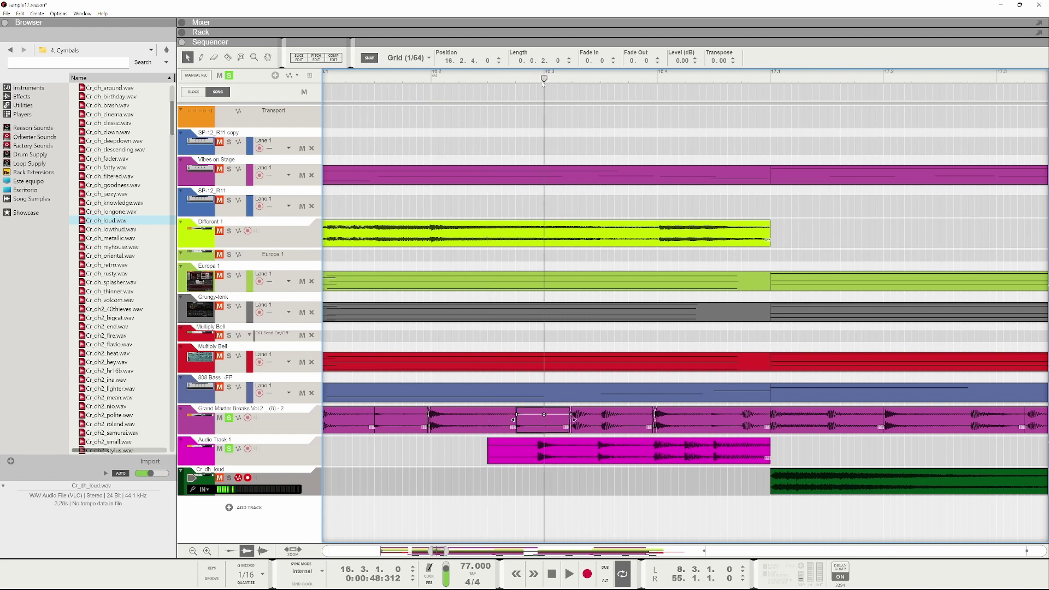
left_click_drag(534, 430, 496, 434)
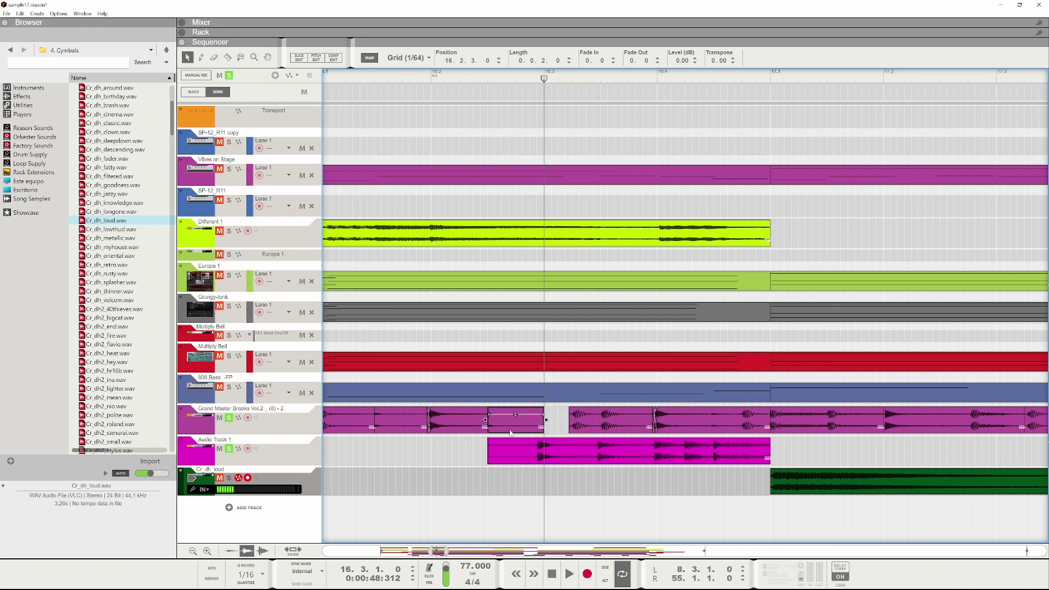
key("ctrl+z")
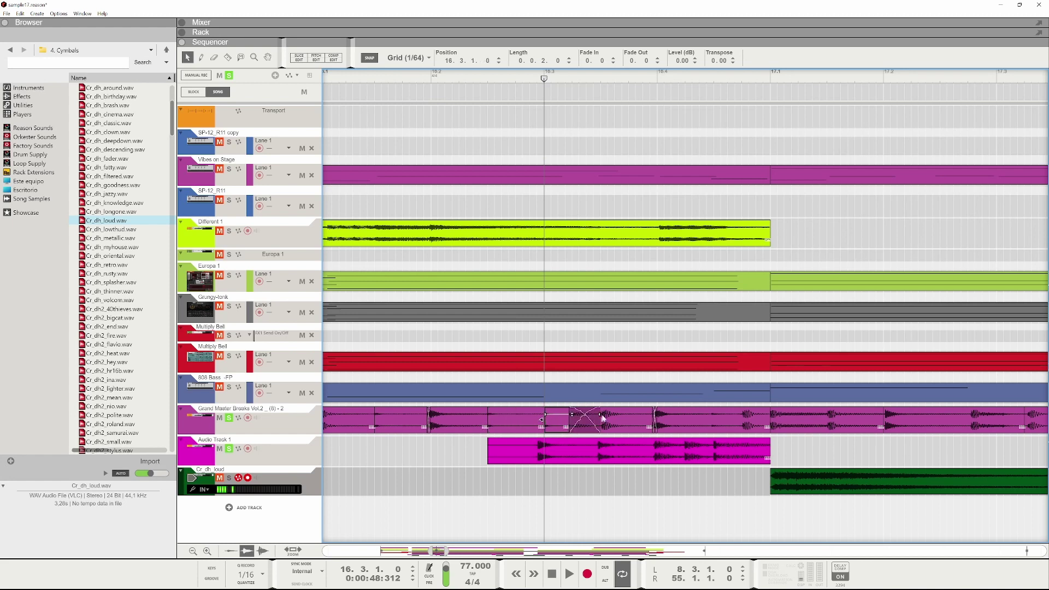
left_click_drag(601, 420, 572, 420)
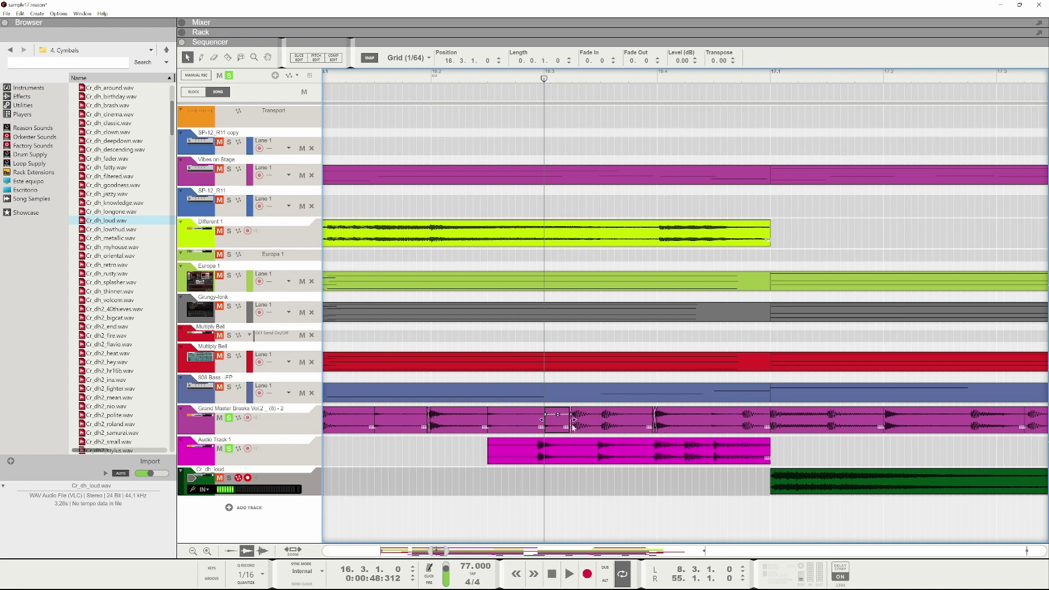
- Play the edited drum break around 16.2.3 into bar 17 several times, starting from different points in bar 16
left_click(488, 75)
key("space")
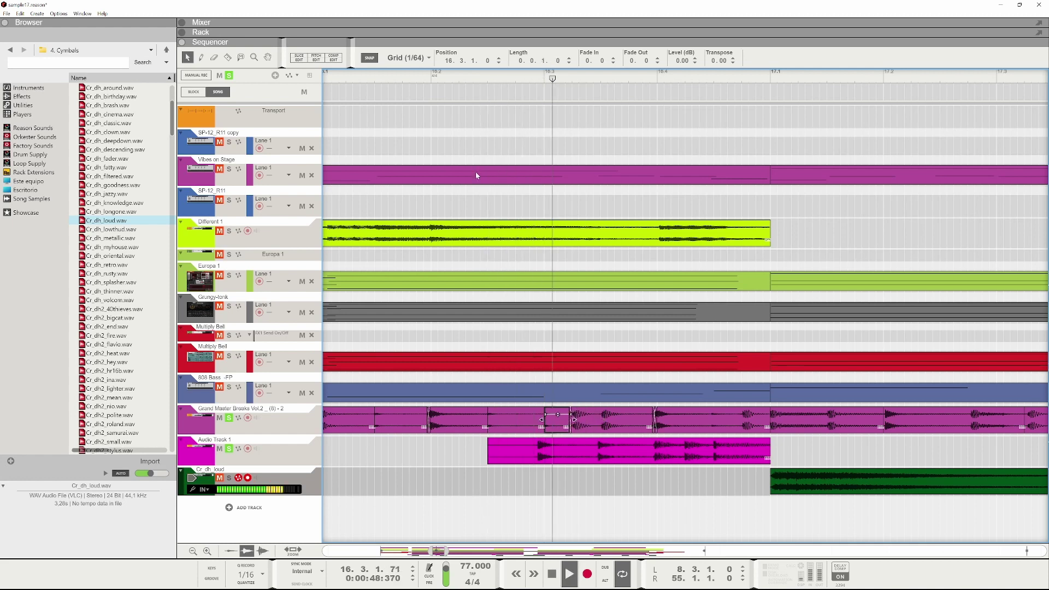
key("space")
left_click_drag(418, 75, 381, 75)
key("space")
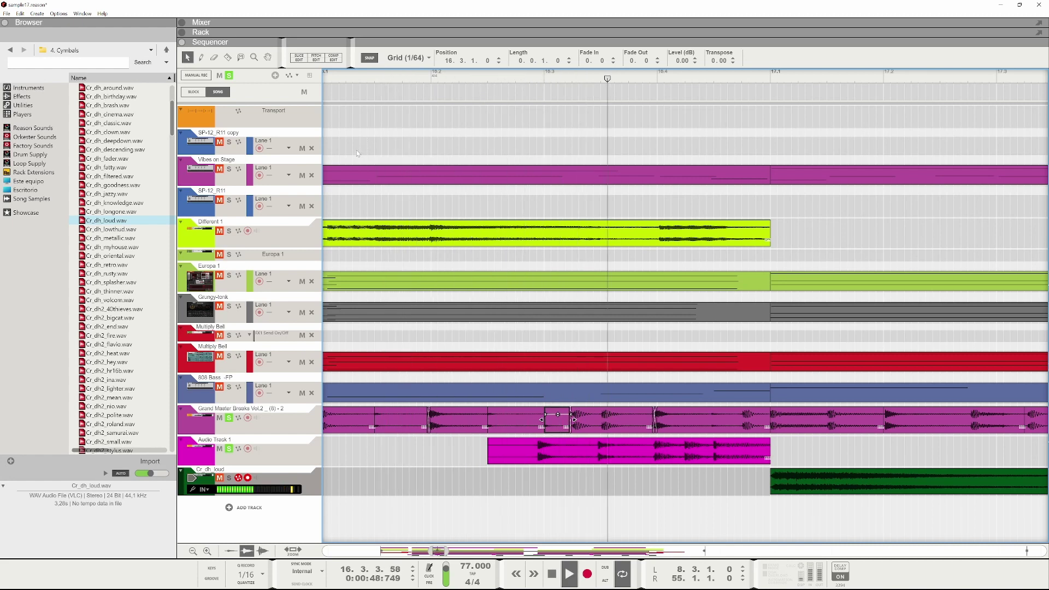
key("space")
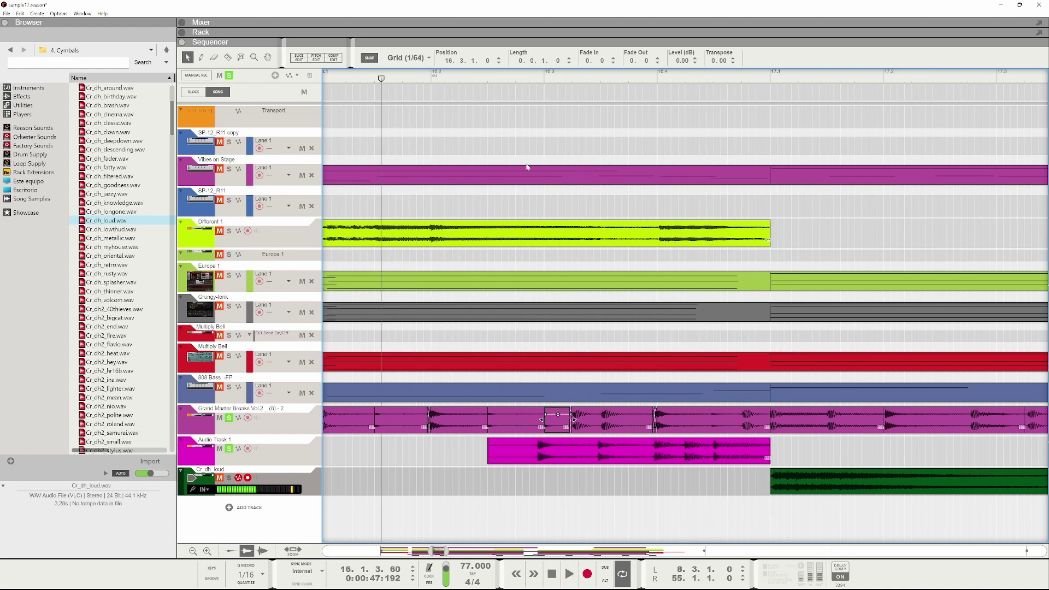
left_click(488, 79)
key("space")
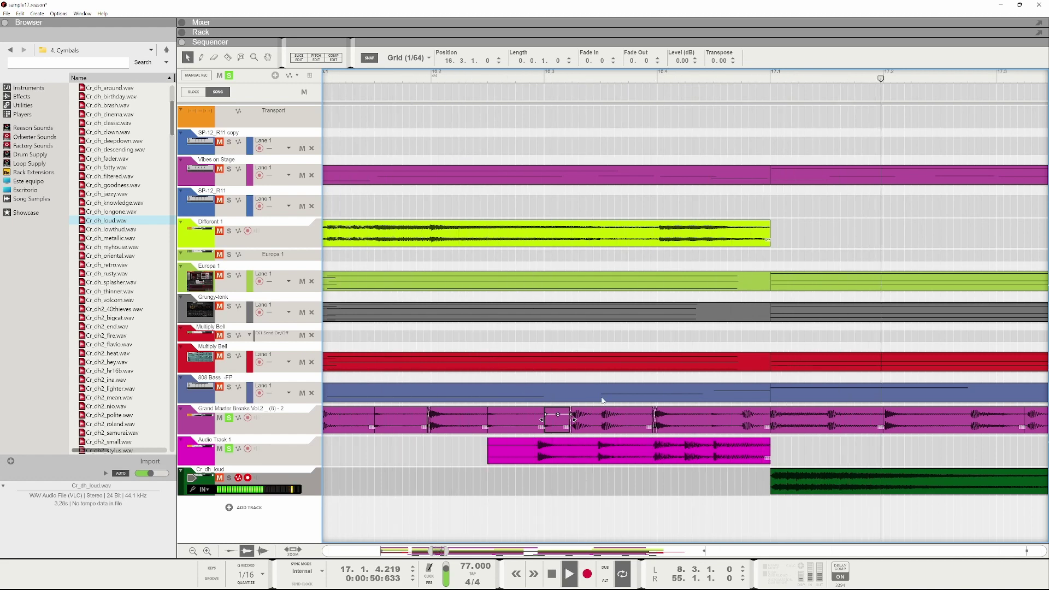
scroll(579, 416, "down", 8)
scroll(628, 373, "down", 2)
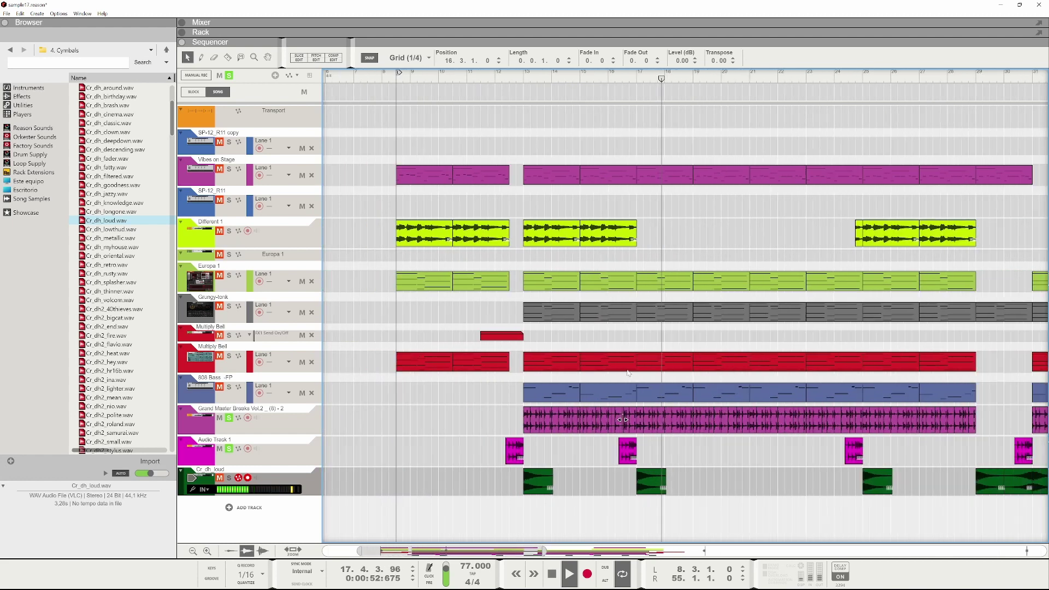
left_click(657, 454)
key("space")
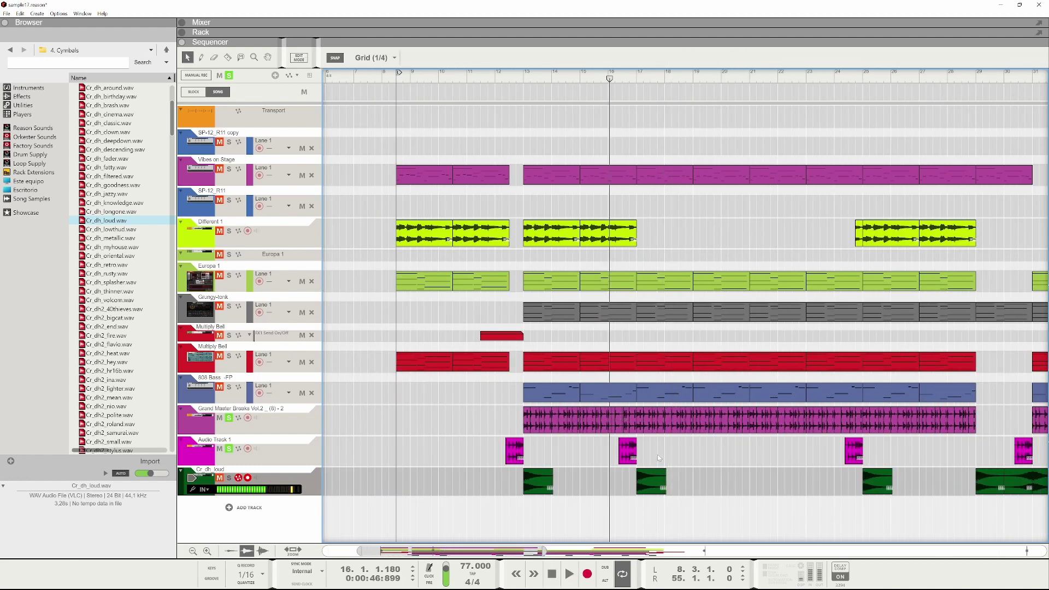
- Select the edited Grand Master Breaks clips around 16.2, from the drum hit through the quiet fillers, and copy them together
scroll(536, 437, "up", 5)
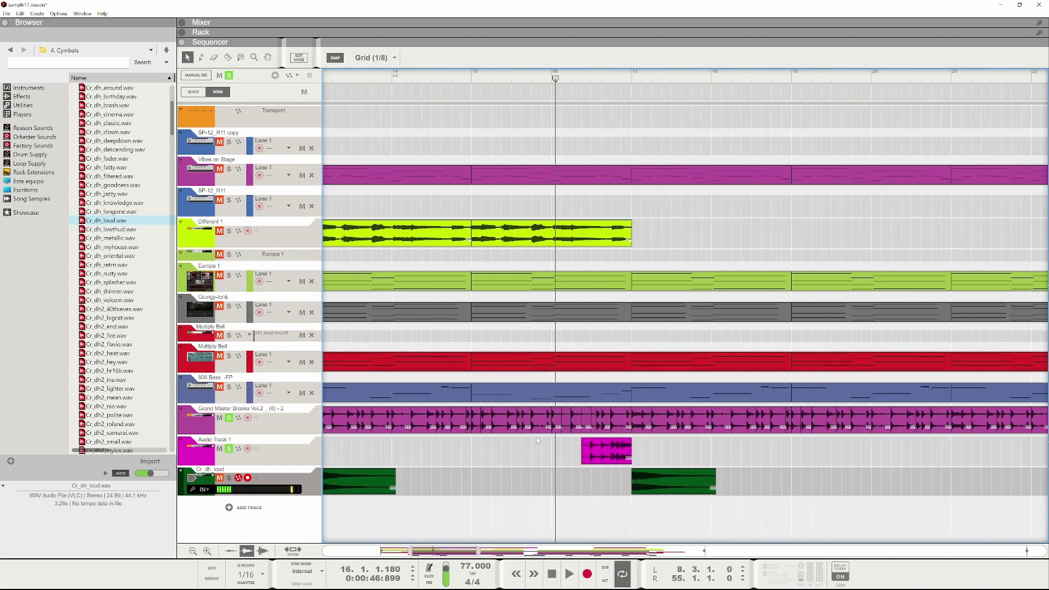
left_click(545, 72)
left_click(567, 421)
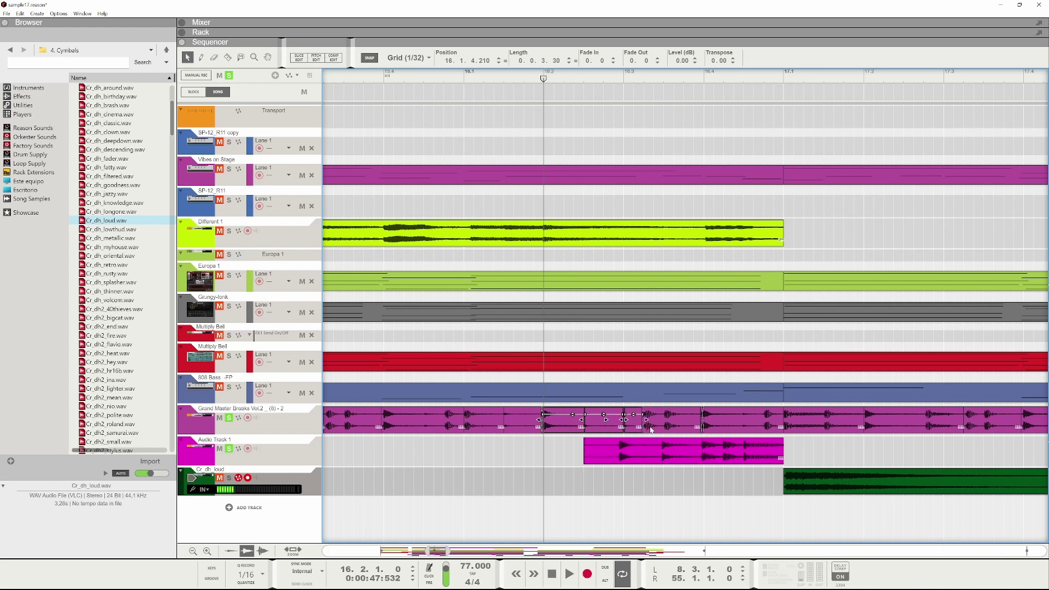
left_click(596, 419)
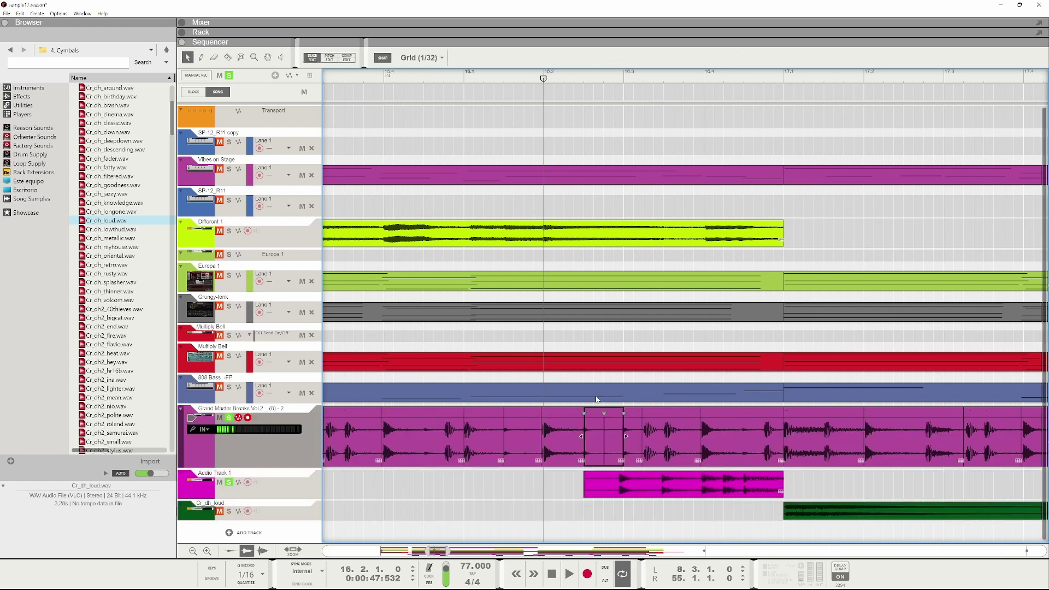
left_click(614, 174)
left_click(591, 419)
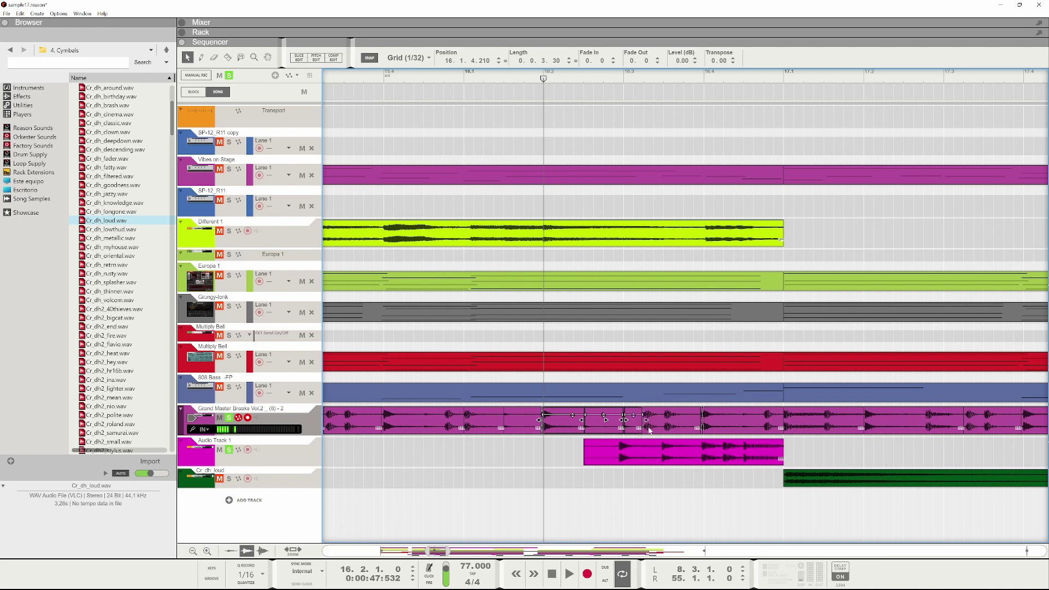
scroll(650, 431, "up", 6)
scroll(642, 431, "down", 4)
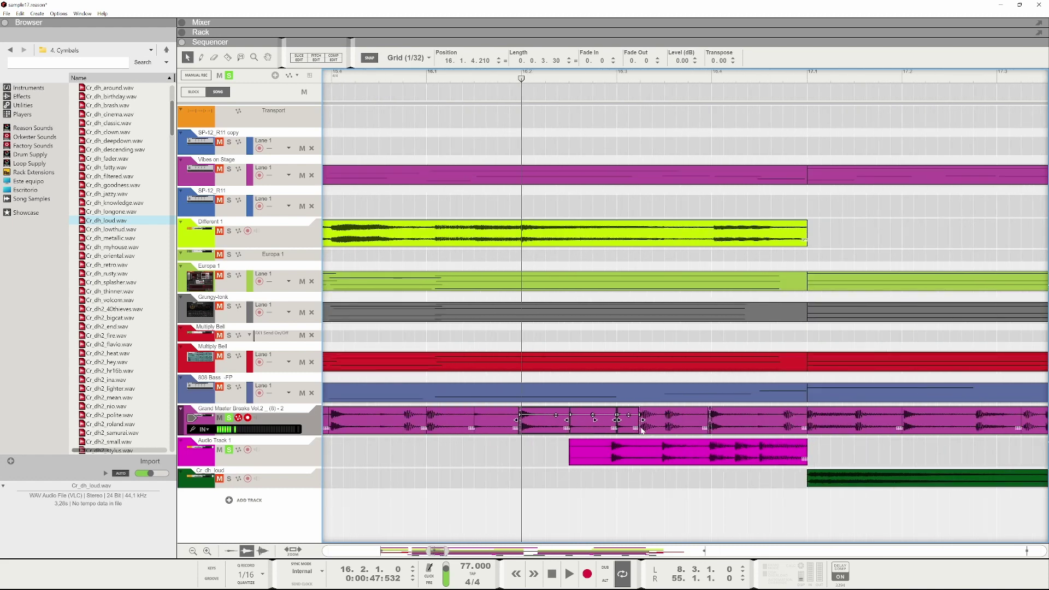
scroll(643, 431, "down", 3)
scroll(633, 437, "up", 1)
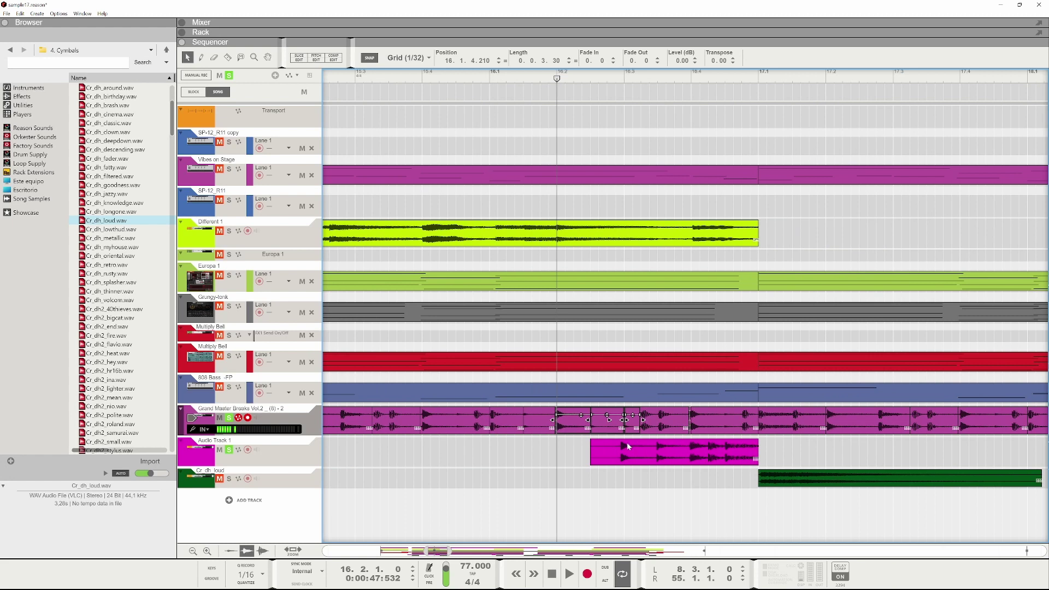
key("ctrl+c")
- Replace the Grand Master Breaks clip at the Audio Track 1 fill in bar 24 with the copied clips, starting at 24.2.1.0
scroll(615, 442, "down", 5)
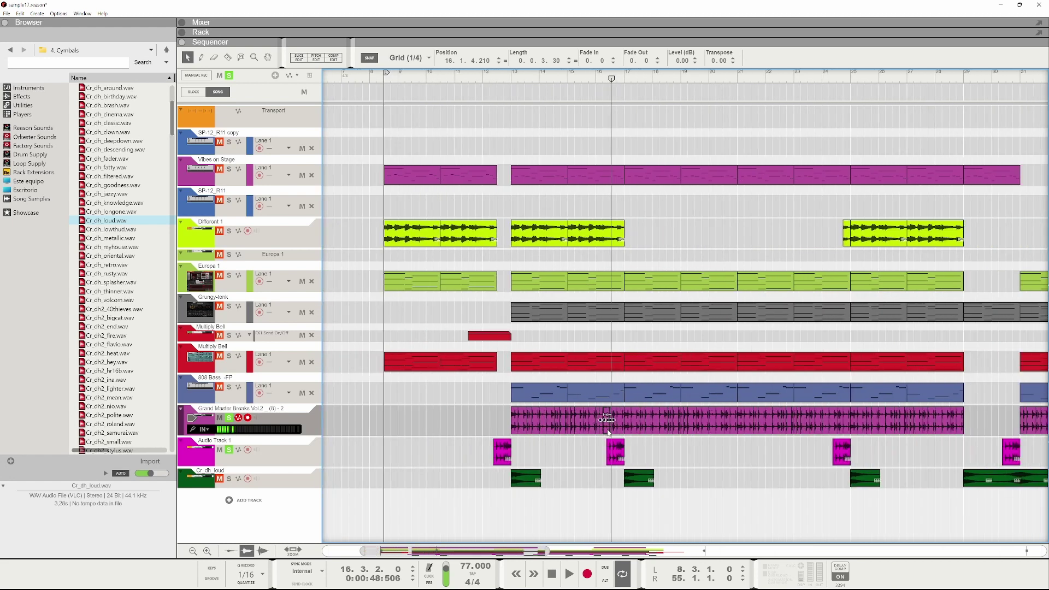
scroll(891, 462, "up", 2)
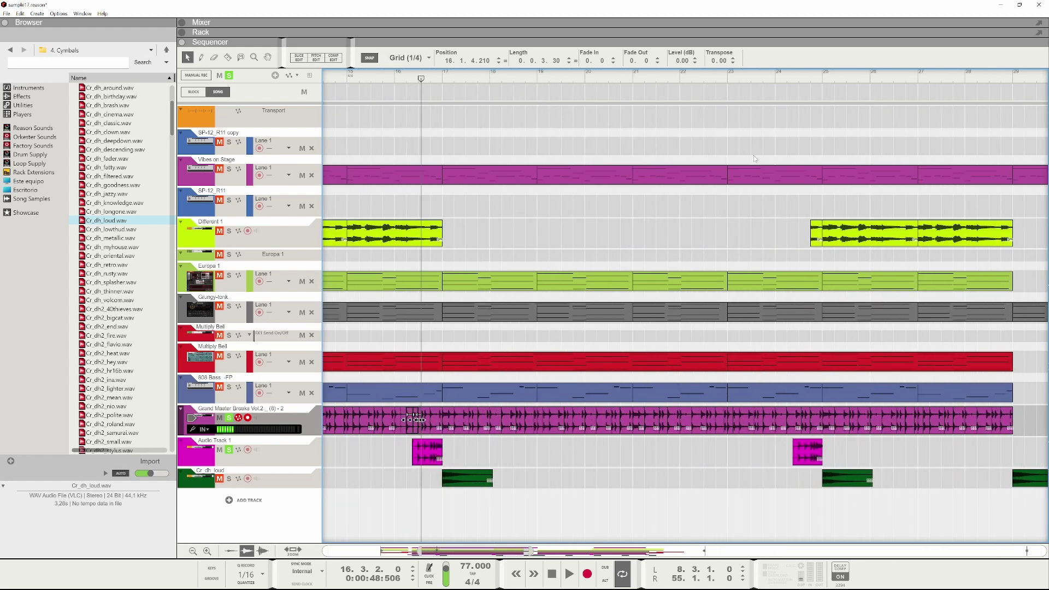
left_click(794, 78)
scroll(800, 194, "up", 4)
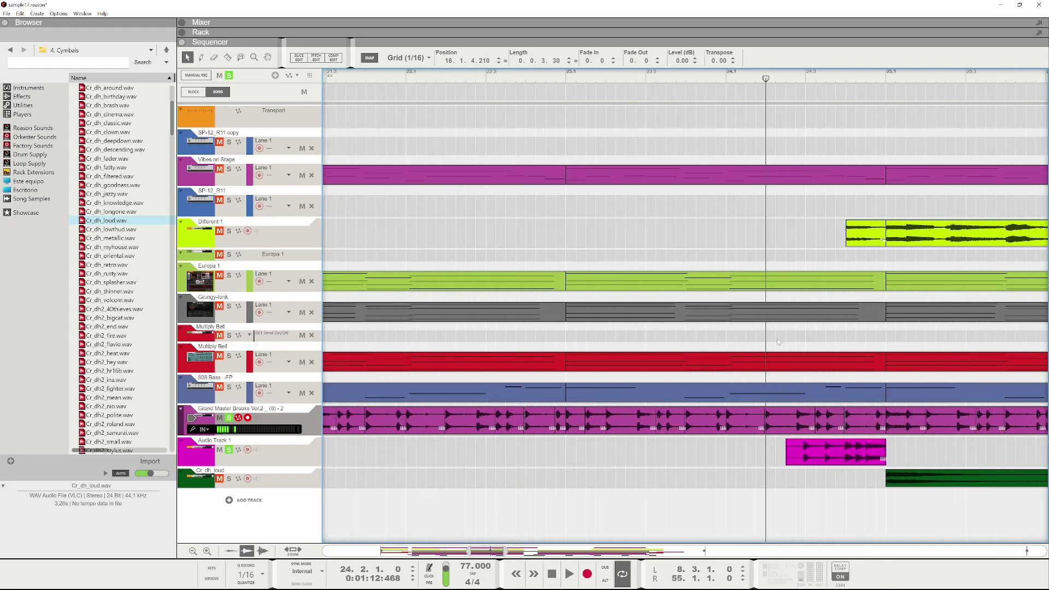
scroll(778, 342, "up", 2)
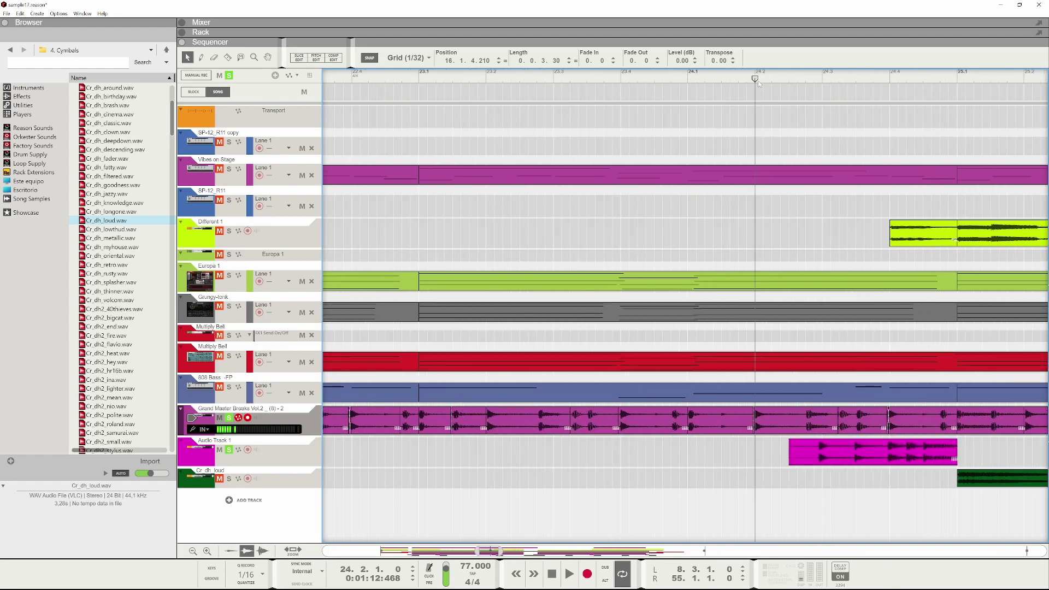
left_click(768, 426)
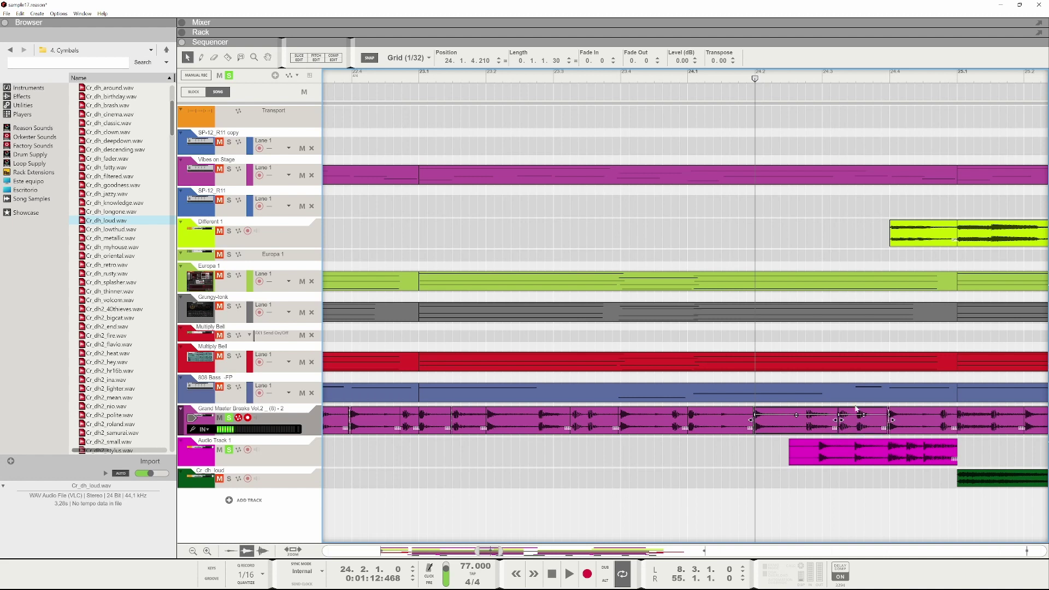
key("Delete")
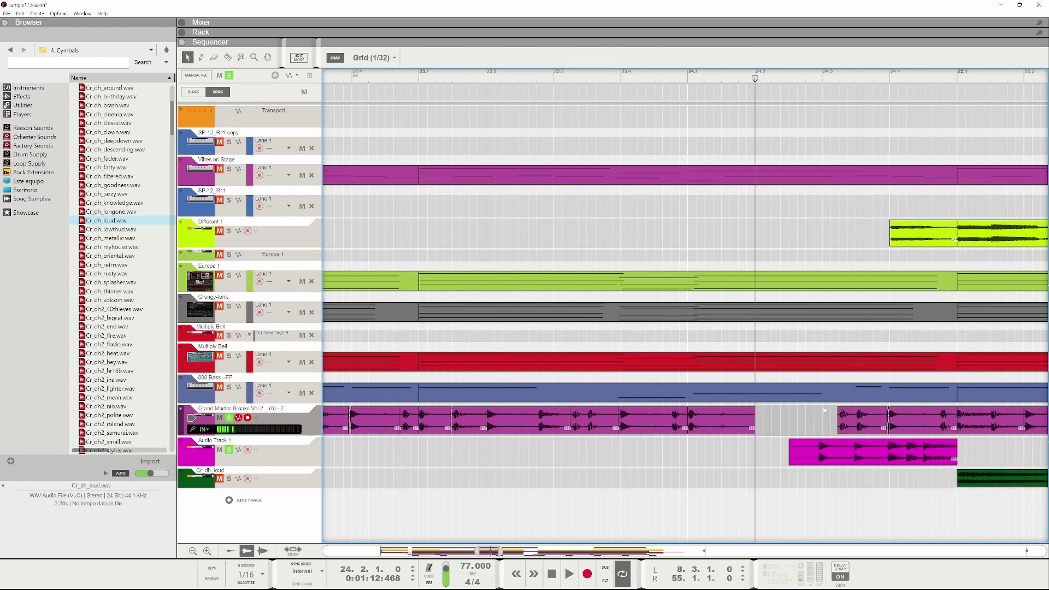
key("ctrl+v")
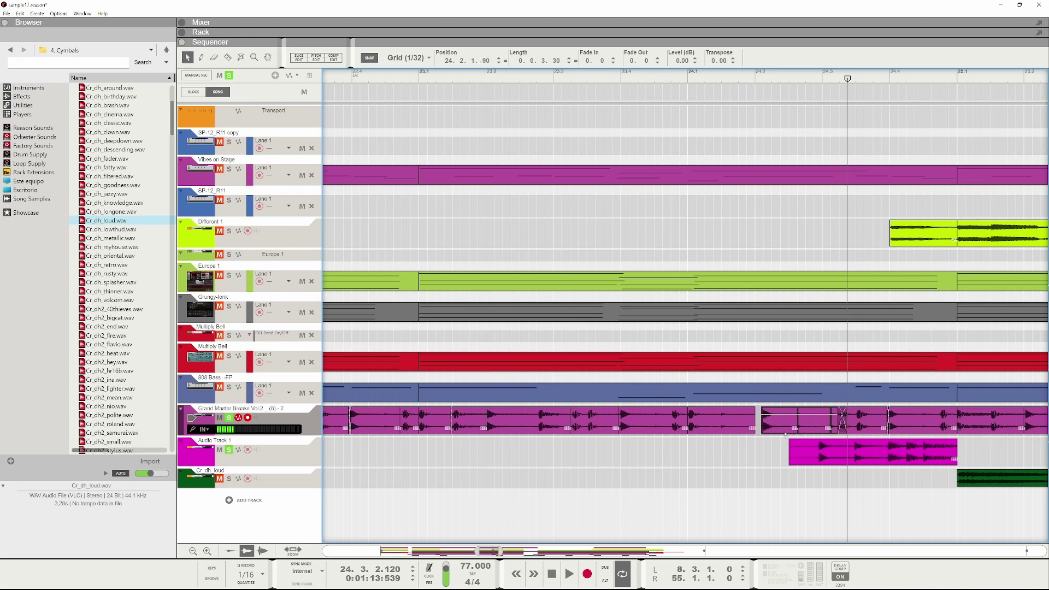
- Replace the Grand Master Breaks clip at the Audio Track 1 fill in bar 38 with the copied clips, starting at 38.2.1.0
scroll(760, 428, "down", 2)
scroll(760, 427, "down", 5)
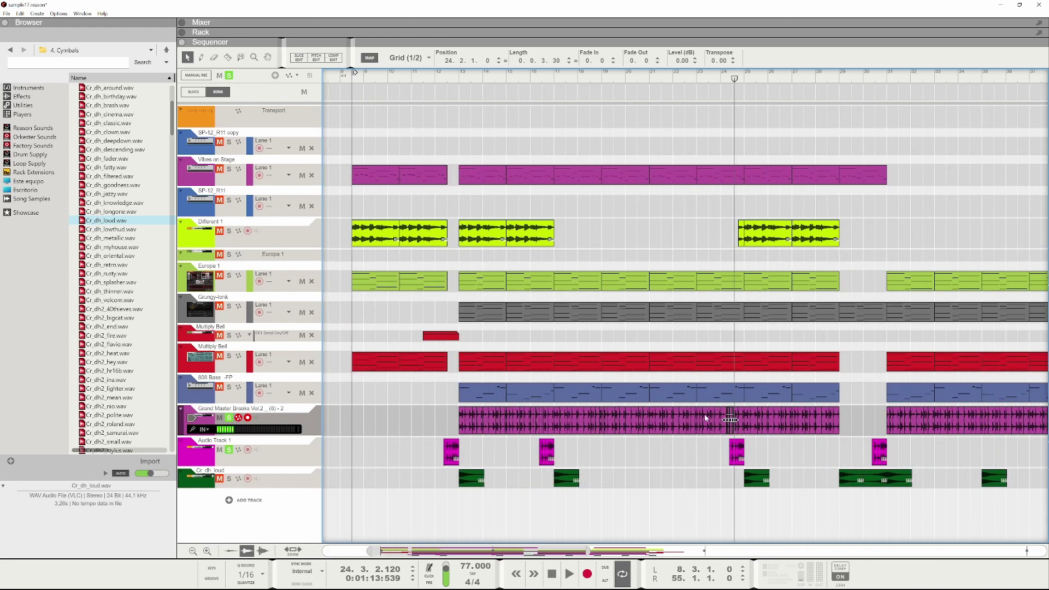
scroll(773, 441, "up", 7)
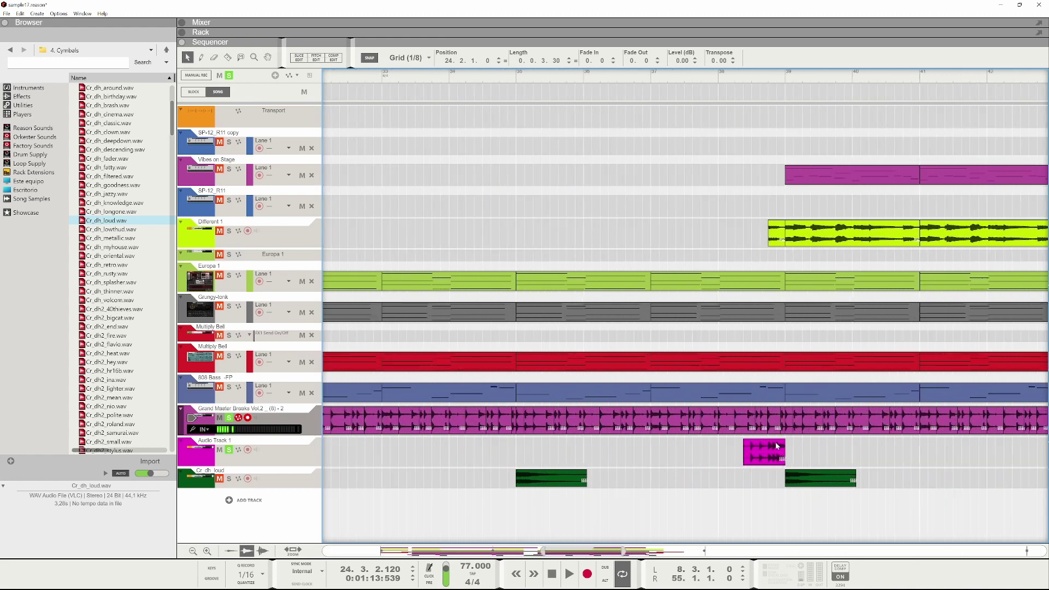
left_click(802, 416)
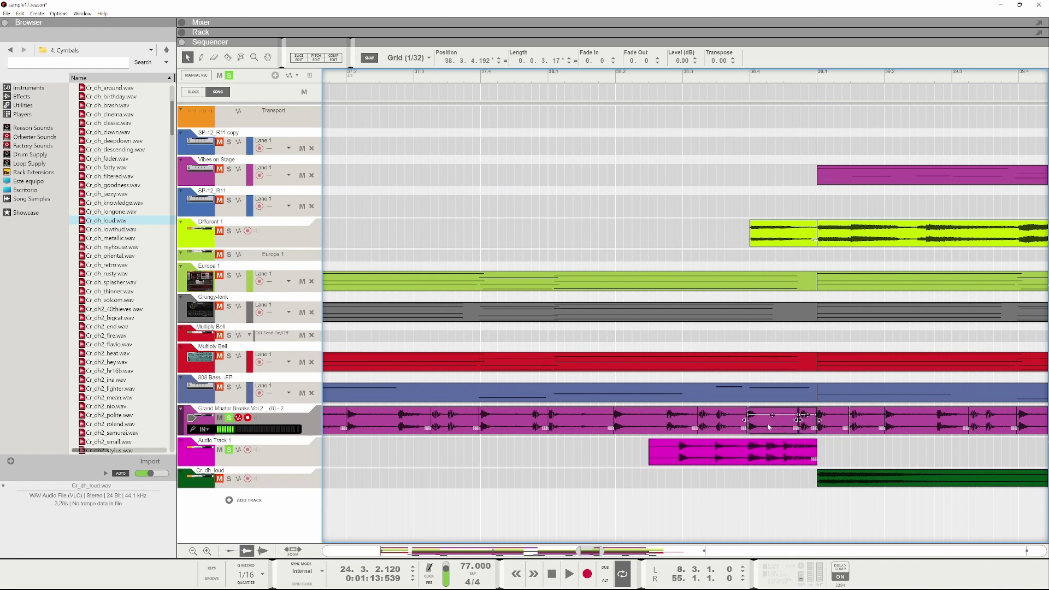
left_click(674, 420)
key("Delete")
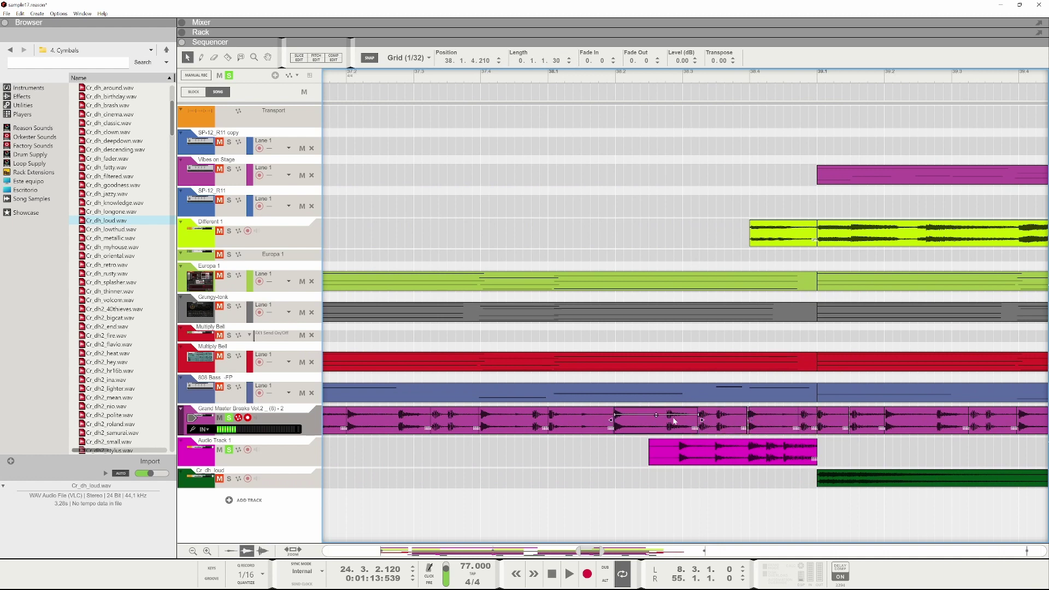
left_click(616, 79)
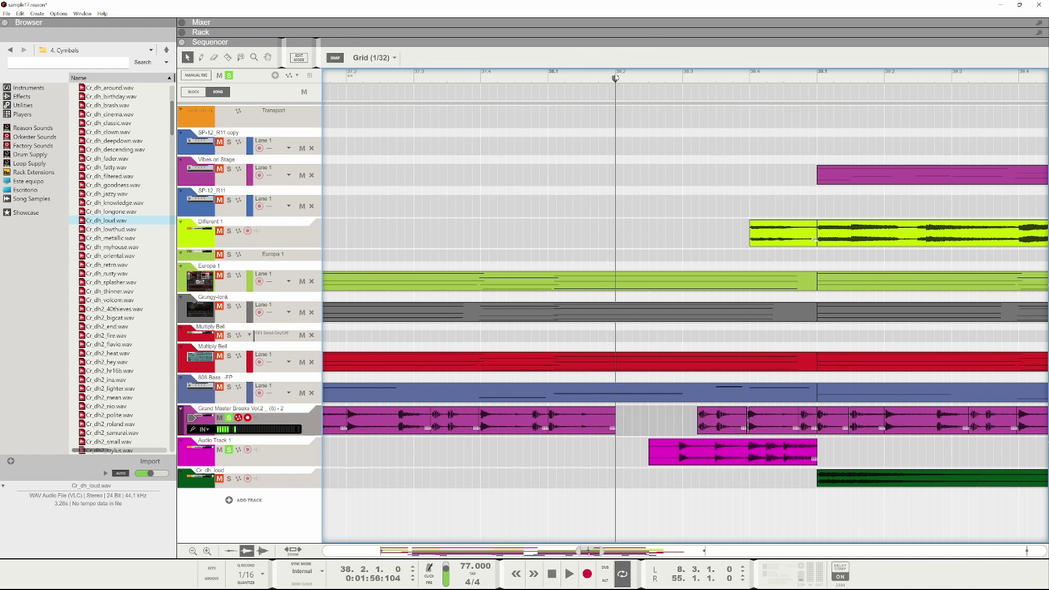
key("ctrl+v")
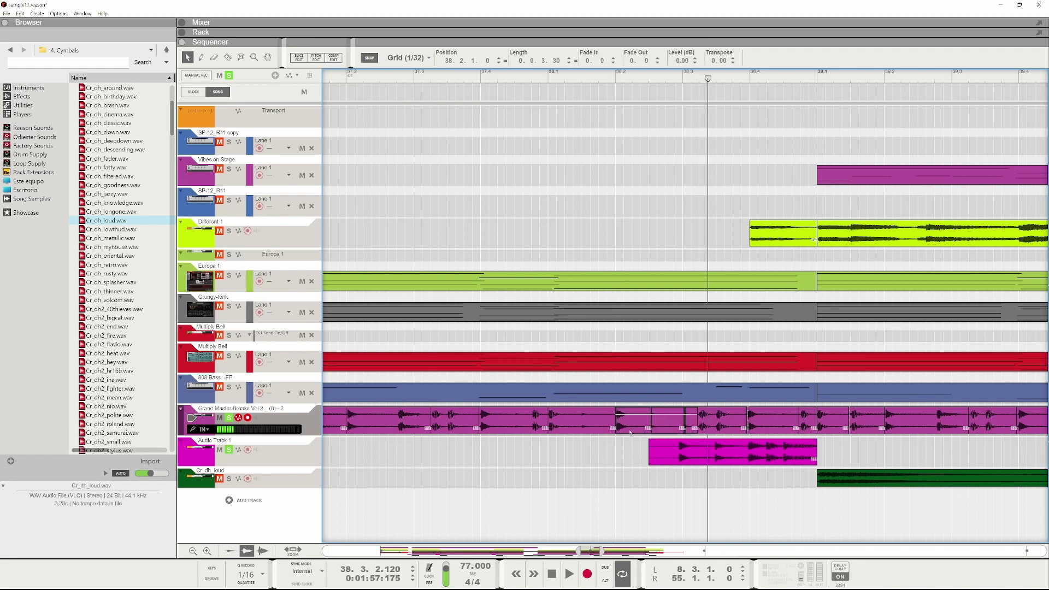
- Replace the last Grand Master Breaks clip, at the fill in bar 46, with the copied clips, starting at 46.2.1.0
scroll(681, 372, "down", 8)
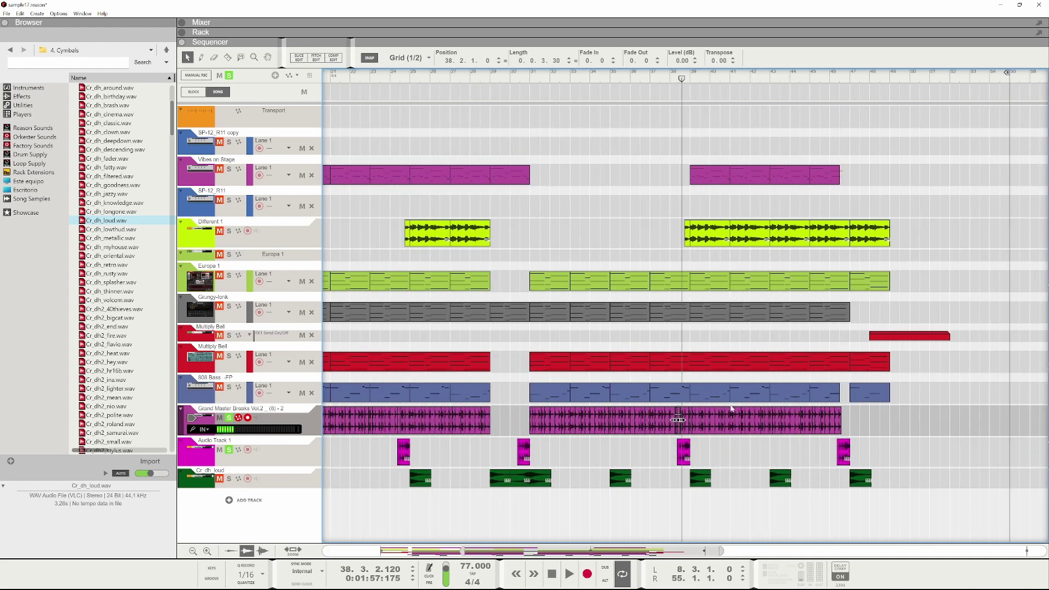
scroll(732, 408, "up", 8)
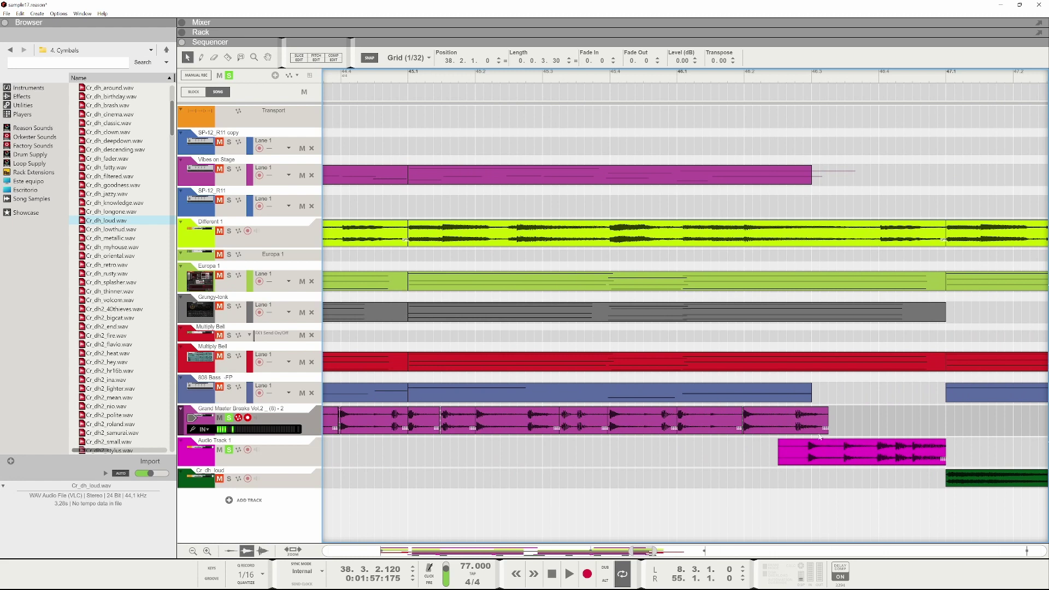
left_click(827, 429)
left_click_drag(831, 420, 802, 420)
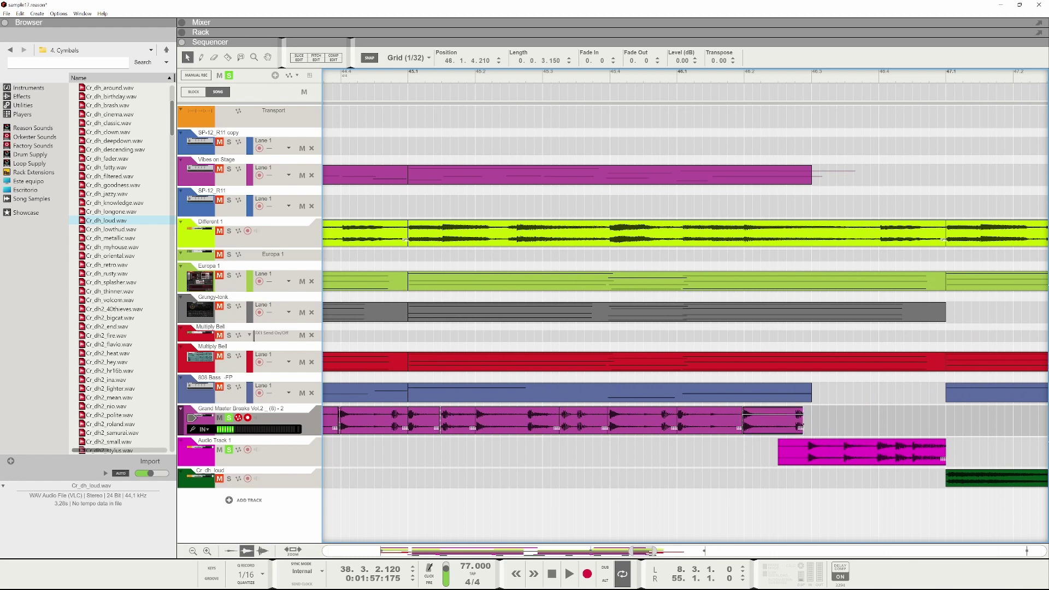
key("Delete")
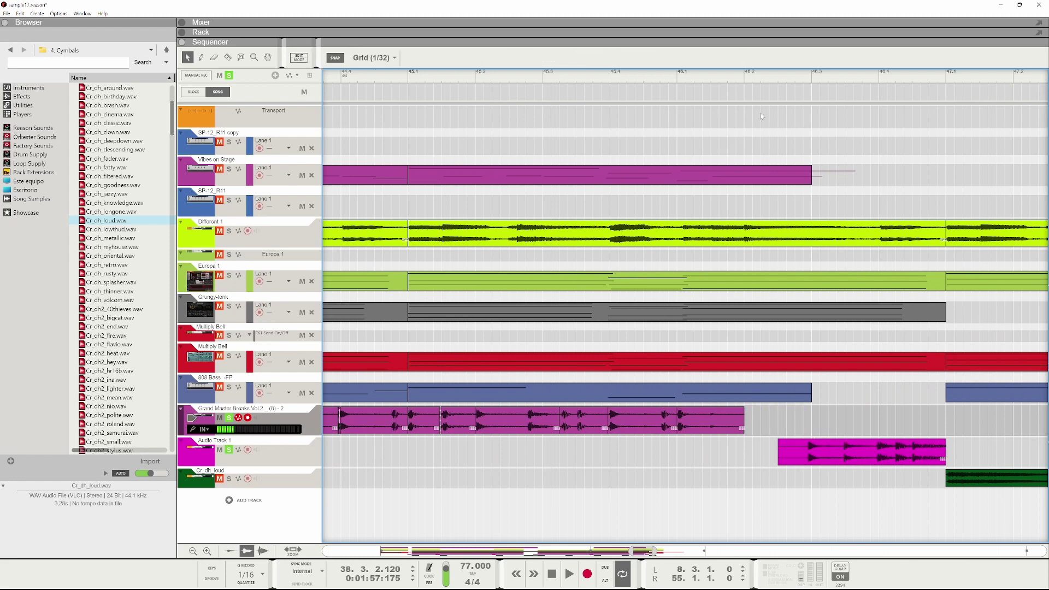
left_click(738, 76)
key("ctrl+v")
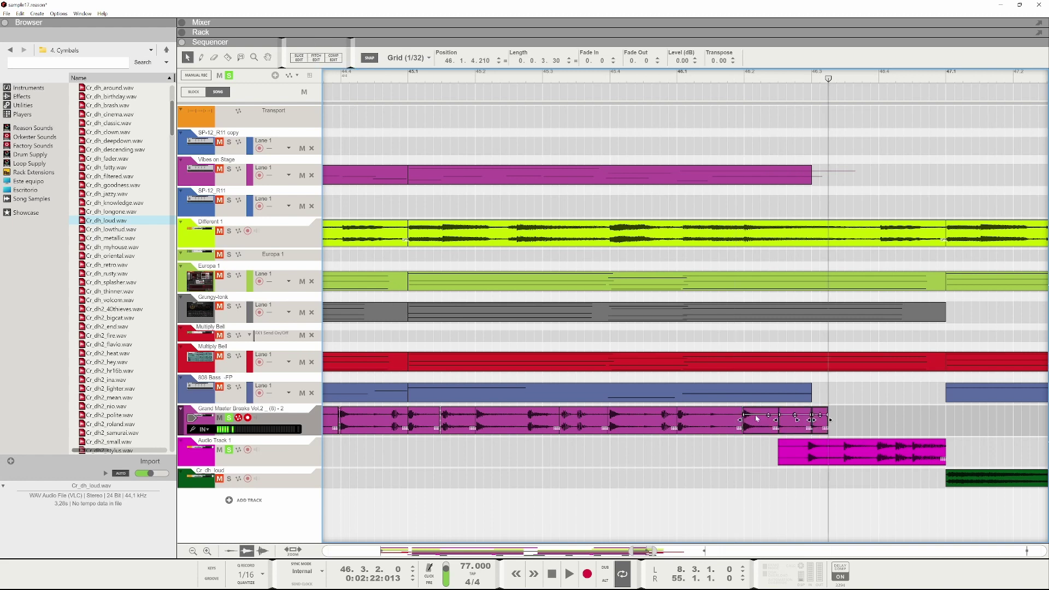
left_click_drag(748, 433, 754, 433)
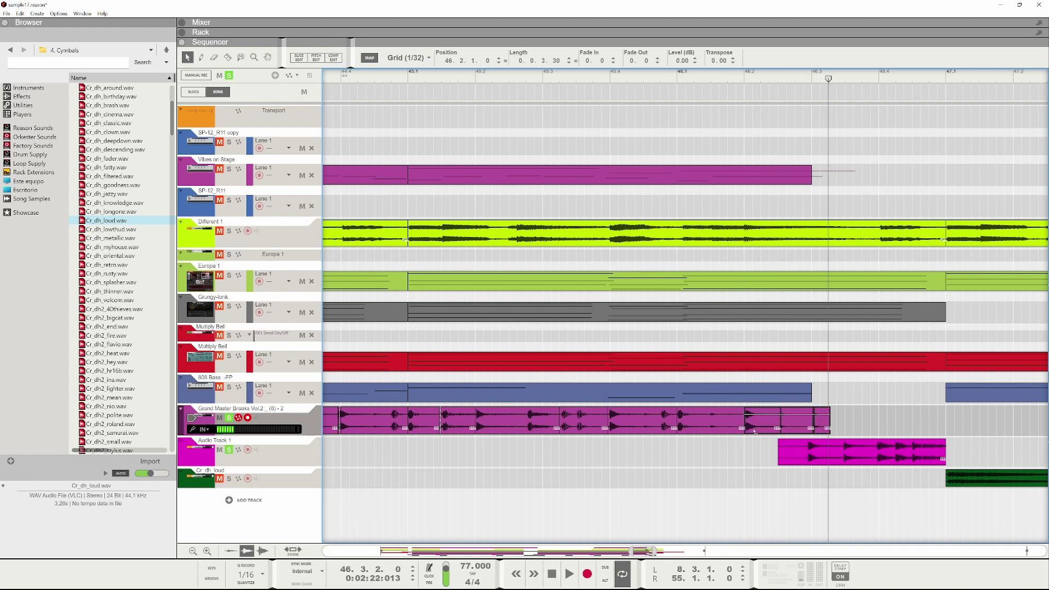
- Play from the start of bar 46 to check how the pasted Grand Master Breaks clips sound with the fill
left_click(694, 79)
key("space")
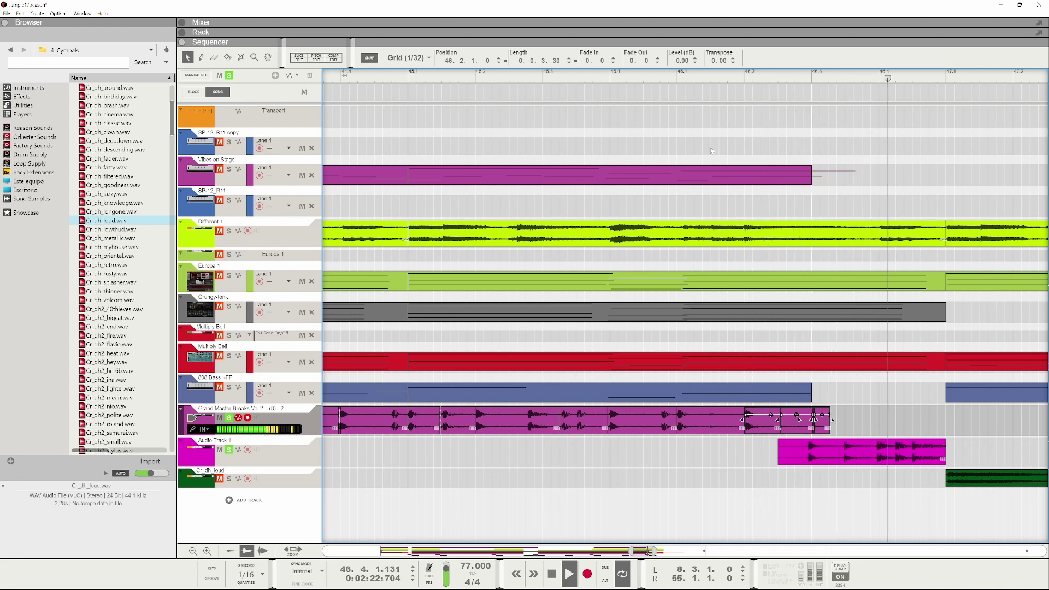
key("space")
scroll(718, 143, "down", 2)
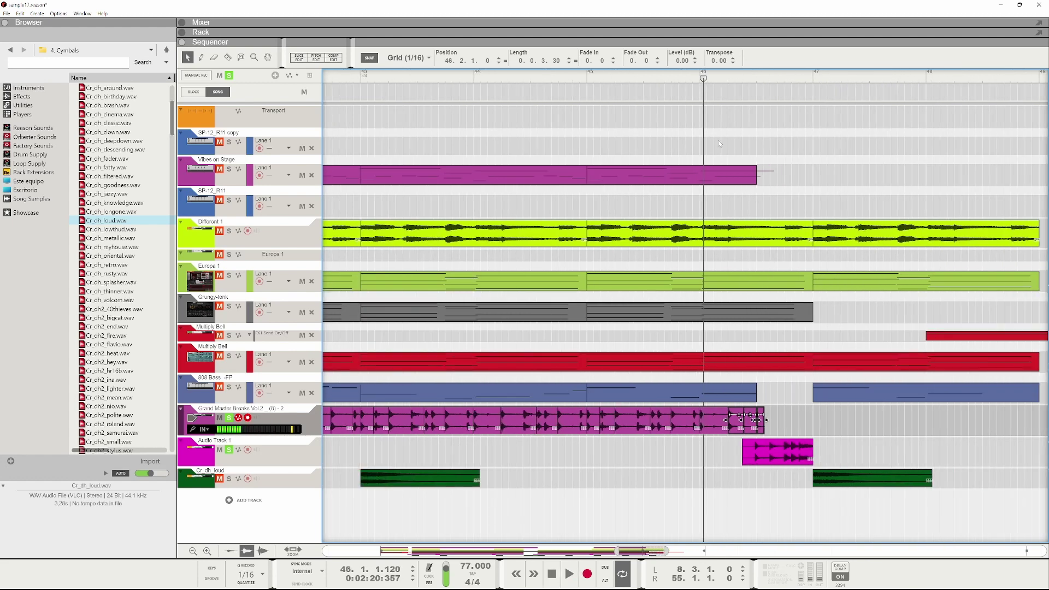
- Set the FX2 send level to -12.46 dB on the Cr_dh_loud channel and -27.36 dB on Audio Track 1
left_click(717, 25)
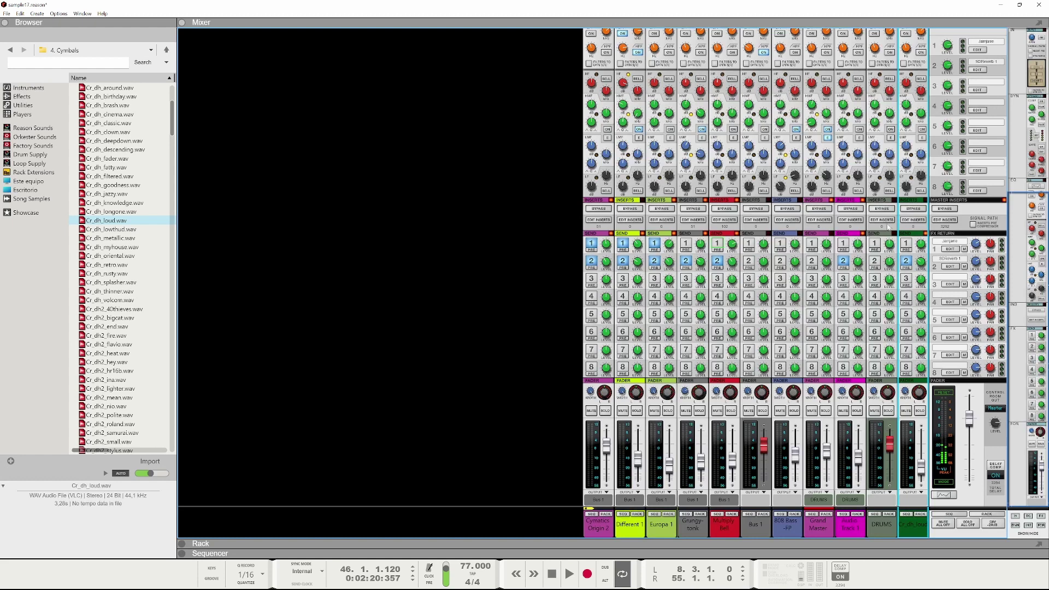
left_click_drag(920, 261, 918, 267)
key("space")
key("space")
left_click(859, 263)
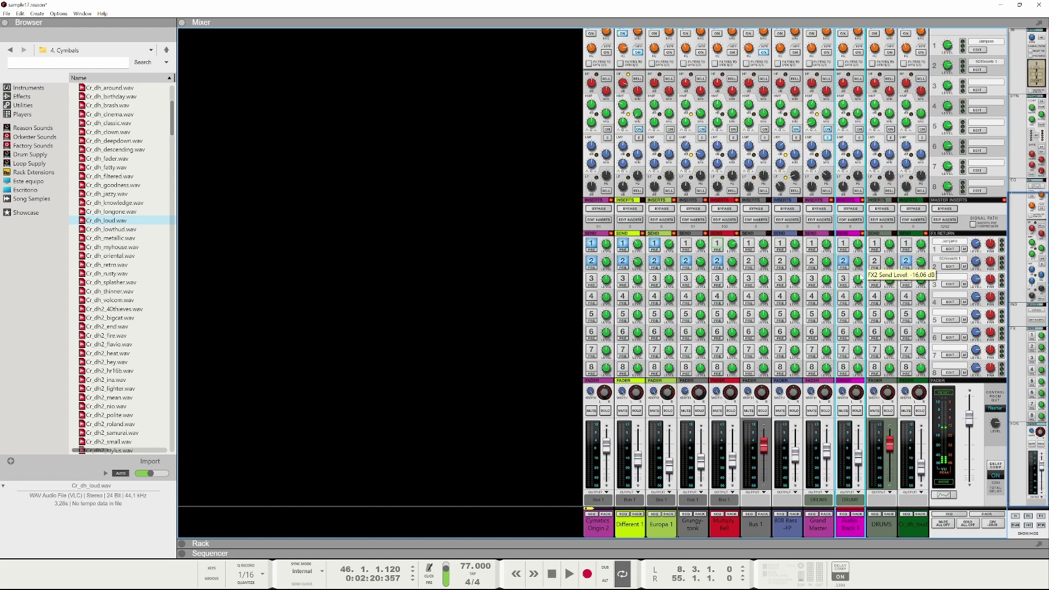
left_click_drag(921, 261, 925, 232)
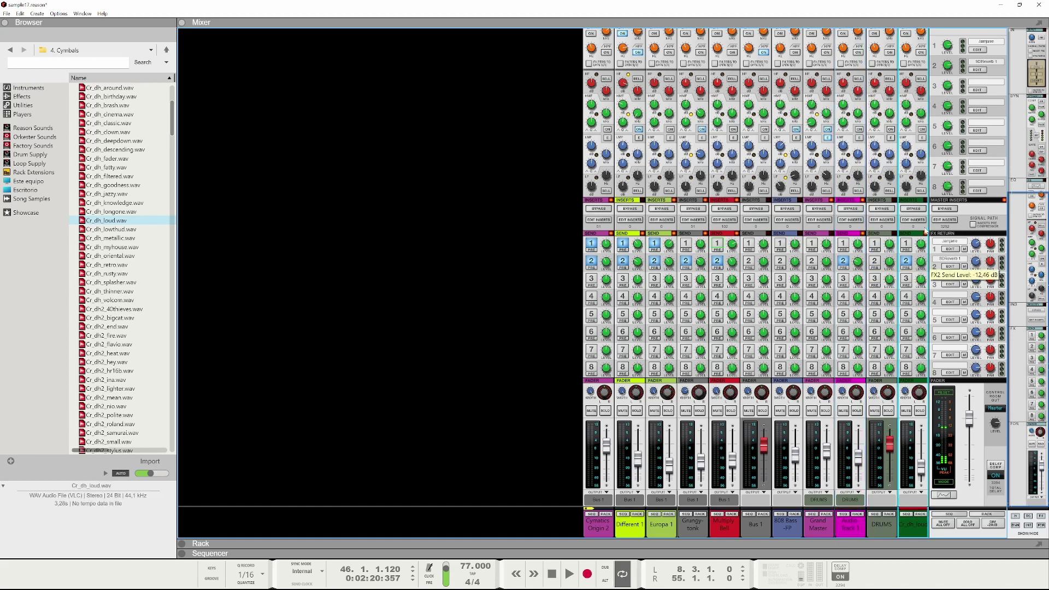
left_click(858, 261)
- Play from the start of bar 46 twice to check the drum fill with the FX2 sends, with mixer and sequencer both in view
key("space")
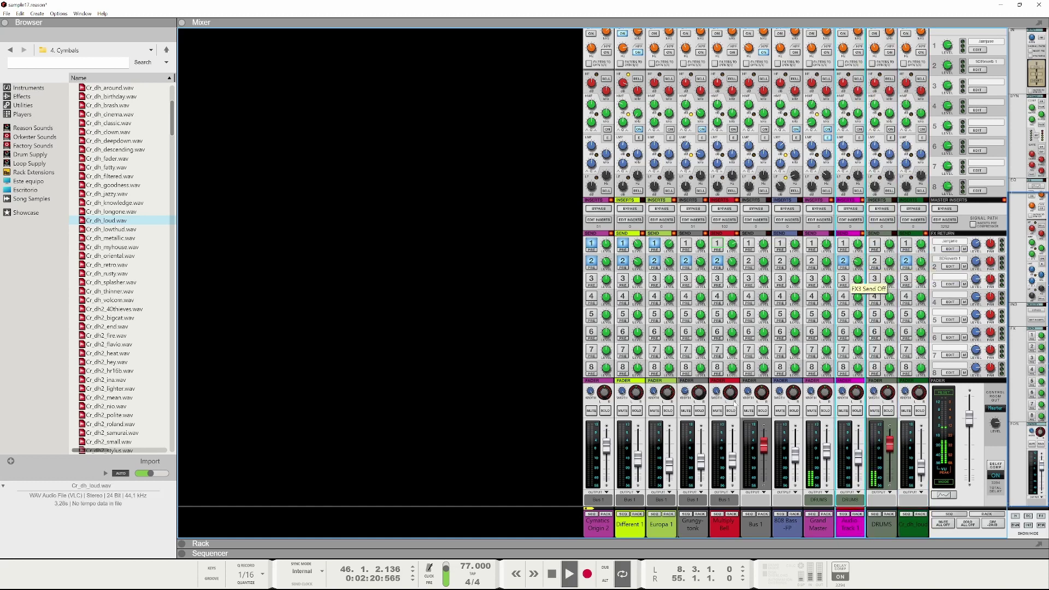
left_click_drag(622, 549, 623, 82)
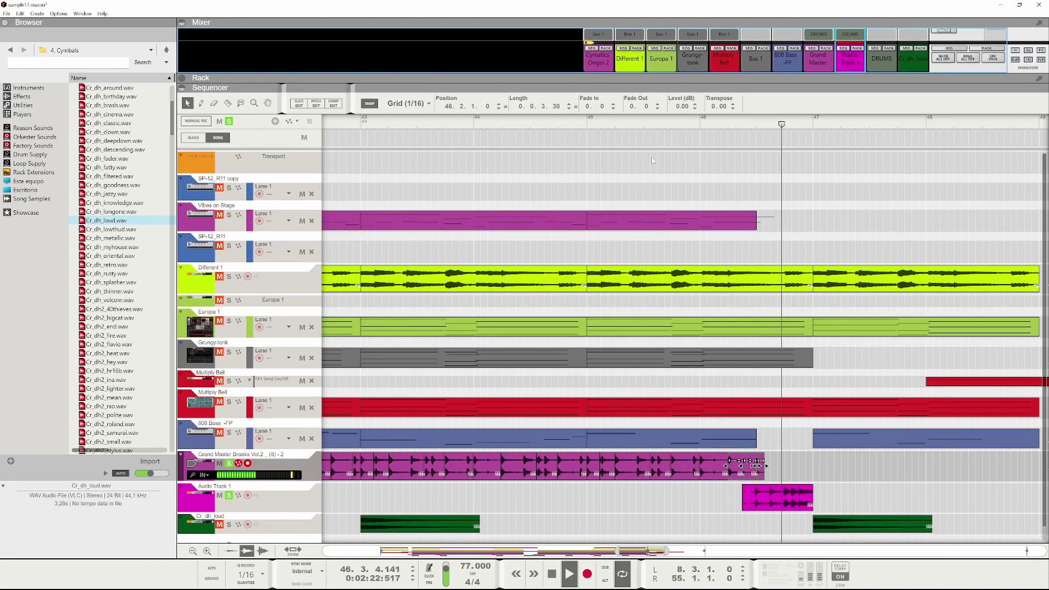
key("space")
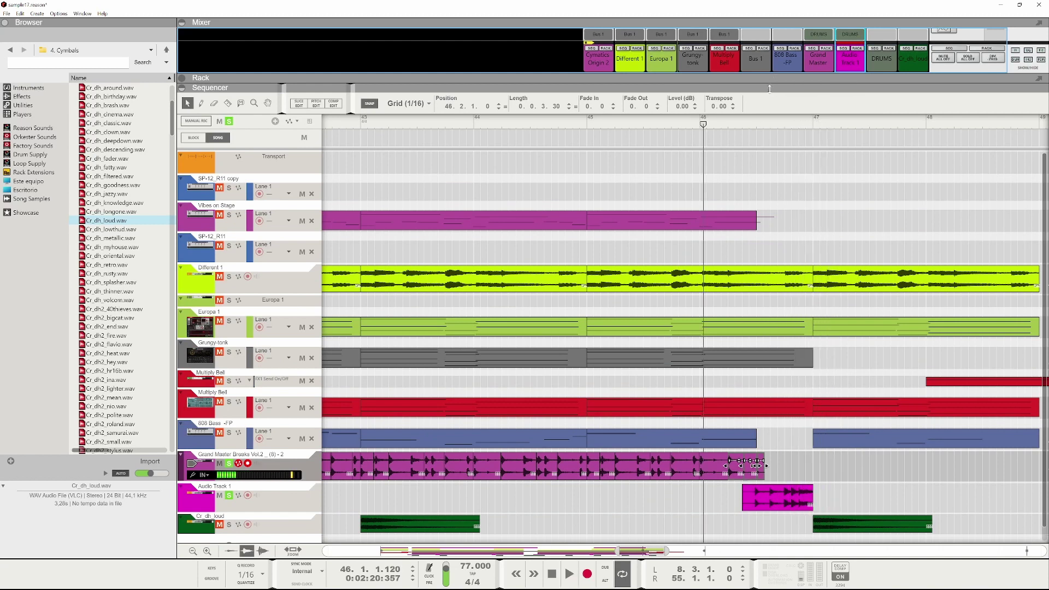
left_click_drag(772, 183, 781, 330)
mouse_move(859, 48)
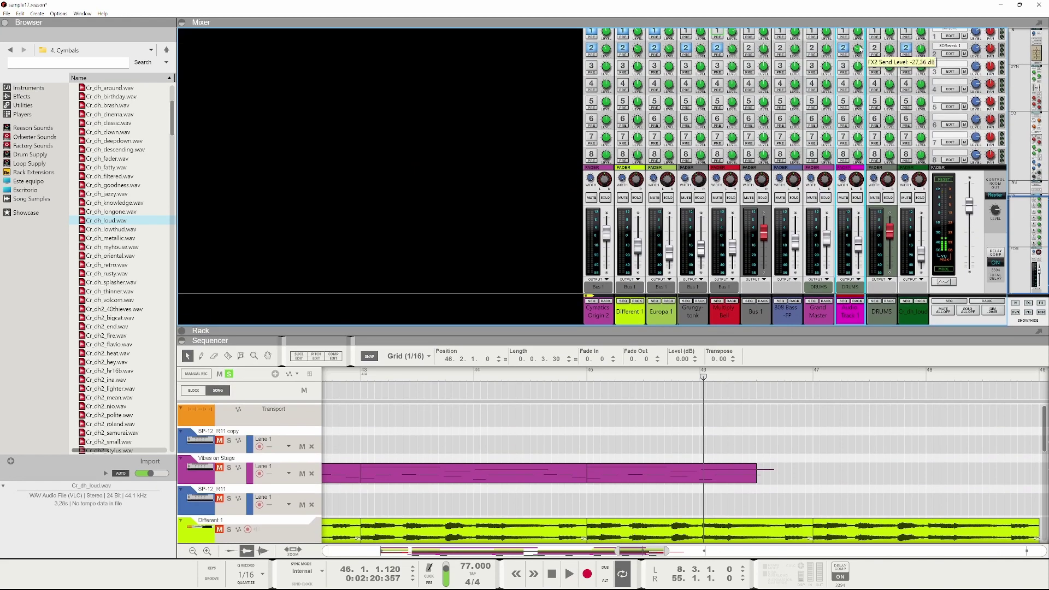
key("space")
mouse_move(782, 267)
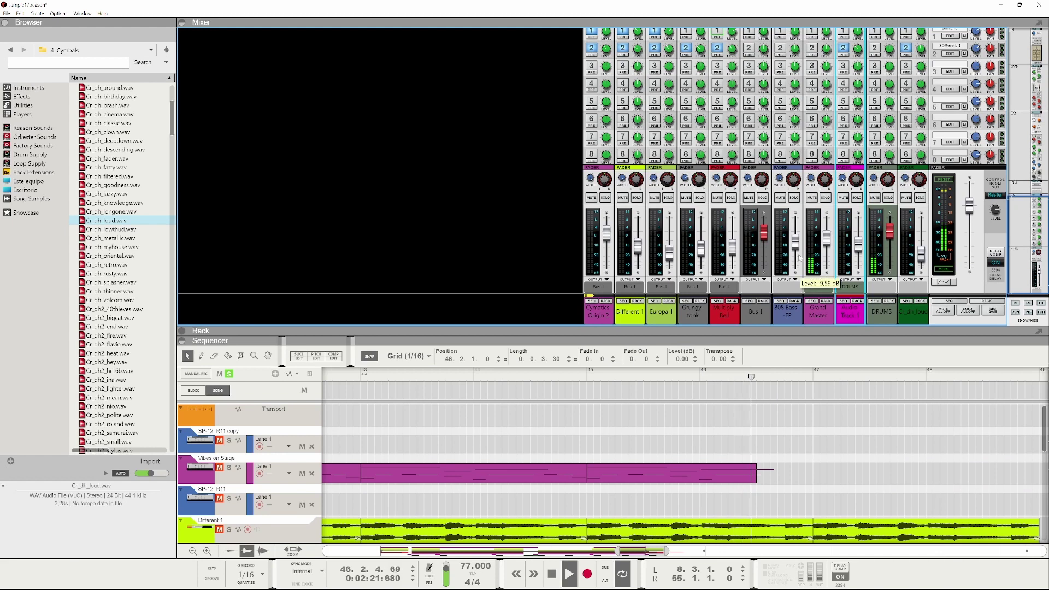
key("space")
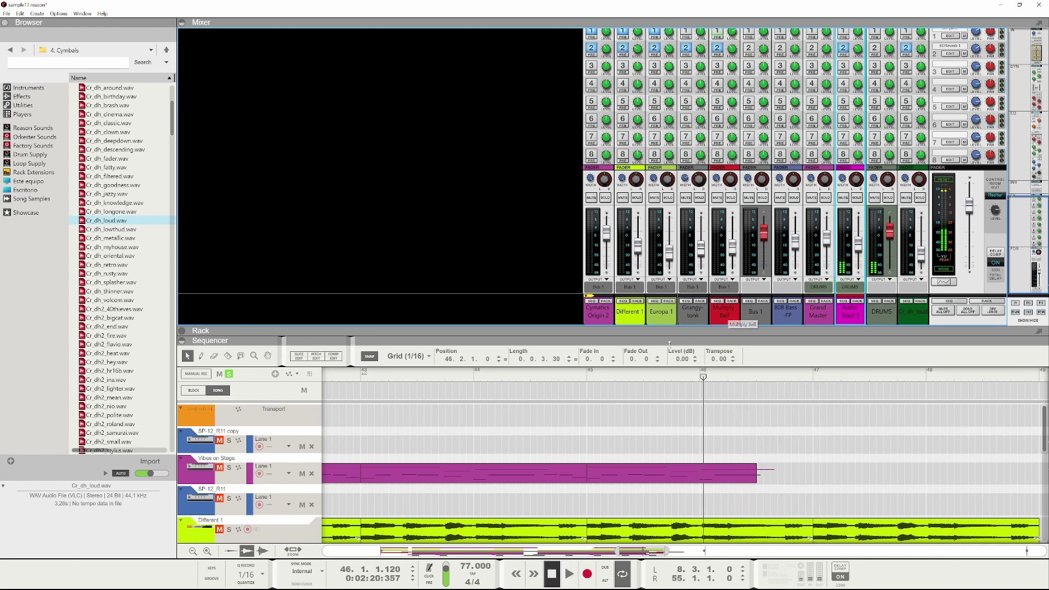
- Clear all track solos and play the whole arrangement in the sequencer from 8.3.1.0
left_click_drag(723, 331, 682, 154)
key("F5")
scroll(546, 410, "down", 4)
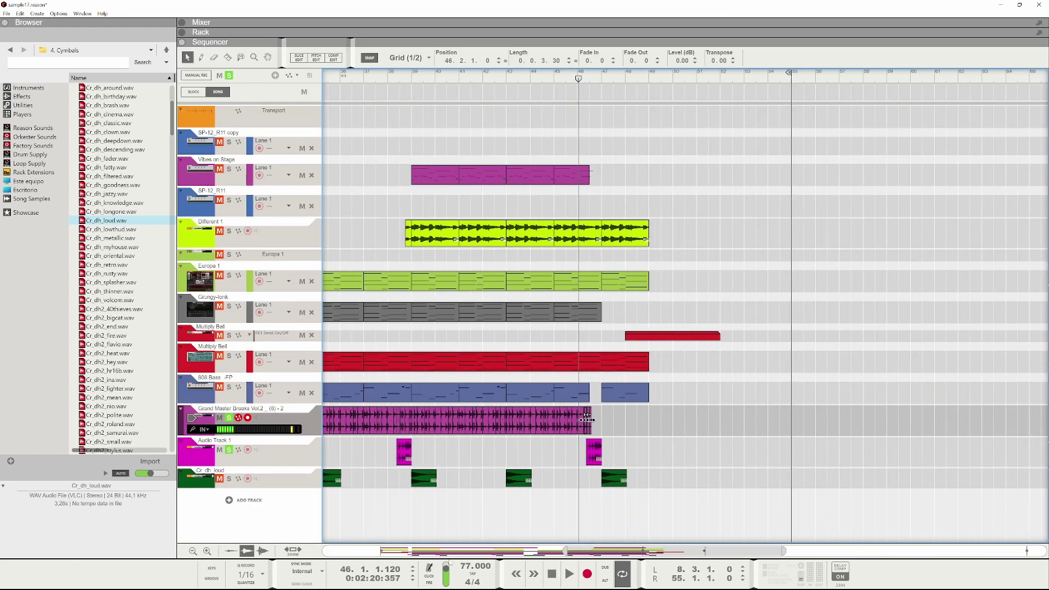
scroll(587, 335, "down", 4)
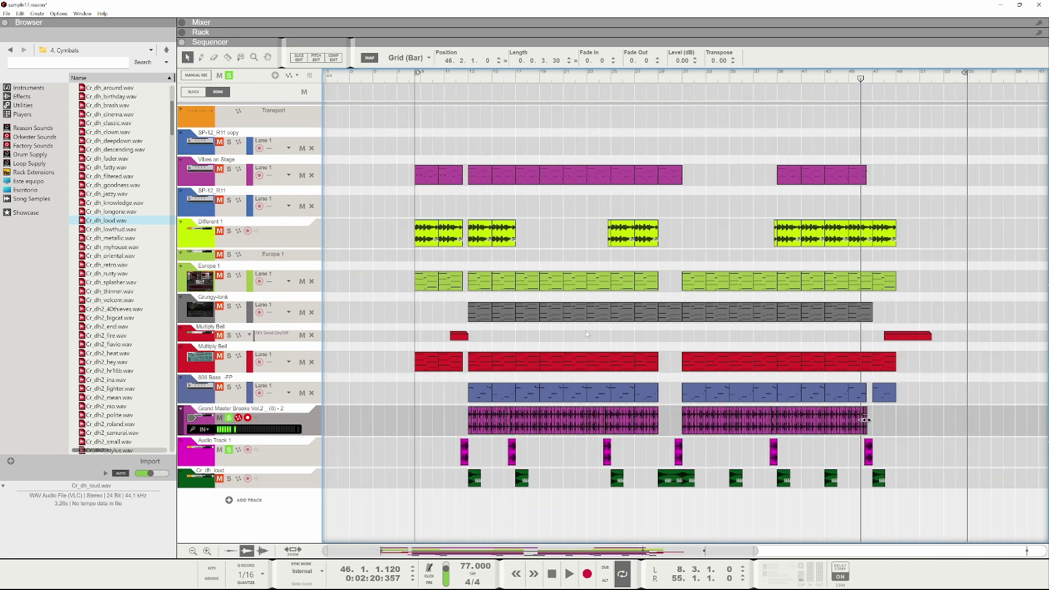
scroll(588, 334, "down", 1)
scroll(390, 218, "up", 2)
left_click(403, 80)
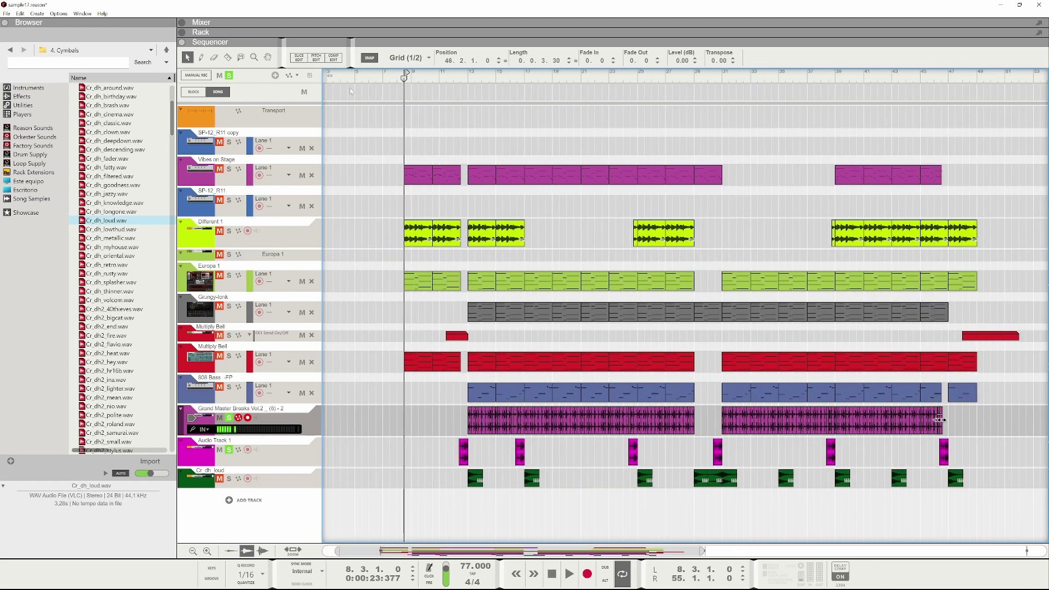
left_click(229, 75)
key("space")
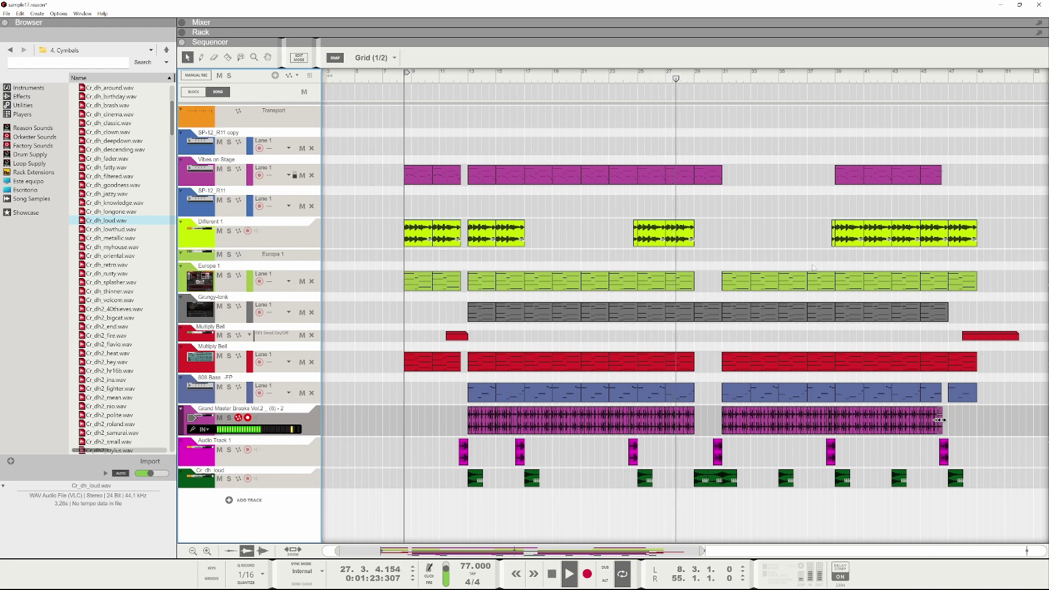
- Check the Different 1 channel in the mixer during playback, and stop playback in the sequencer with the playhead back at 8.3.1.0
left_click(624, 23)
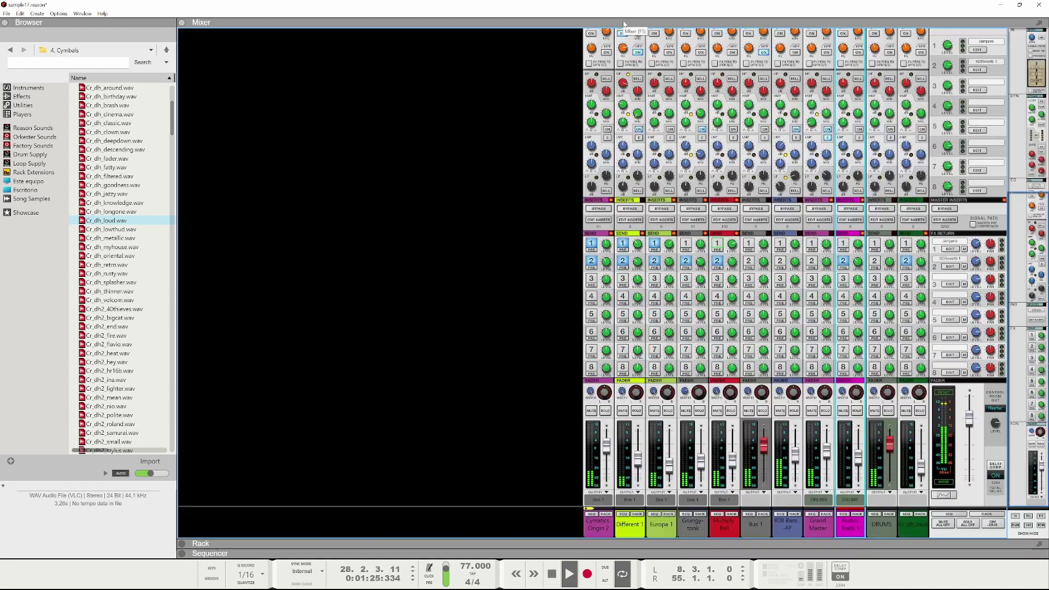
left_click(639, 468)
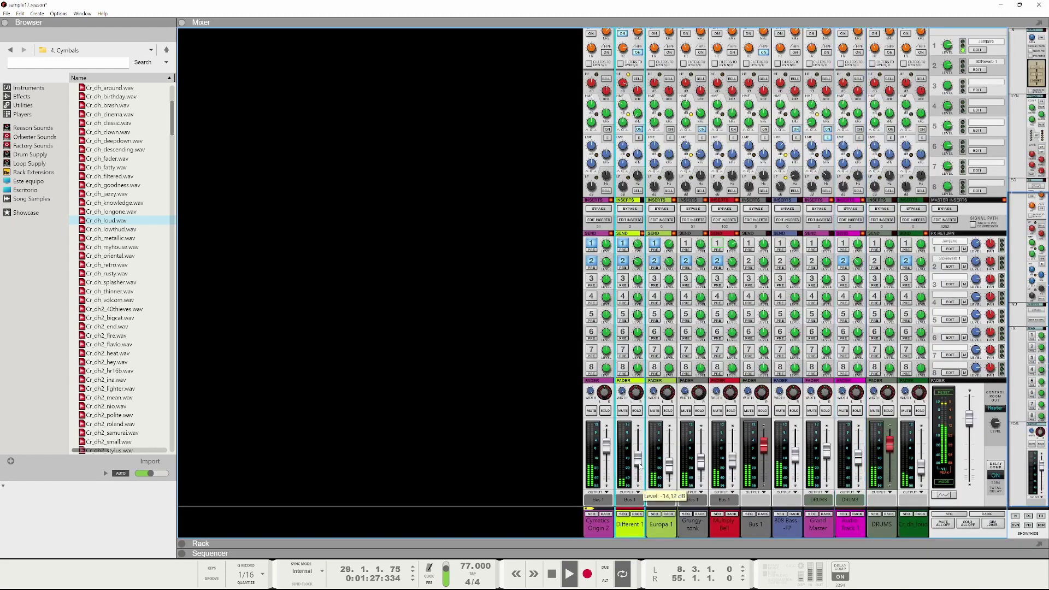
left_click(627, 553)
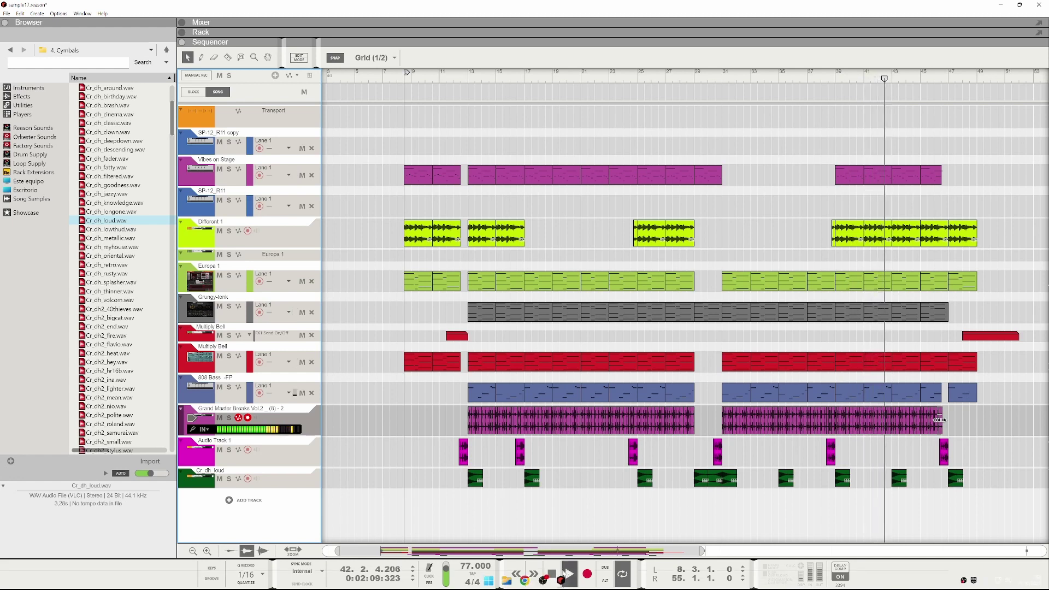
left_click(552, 573)
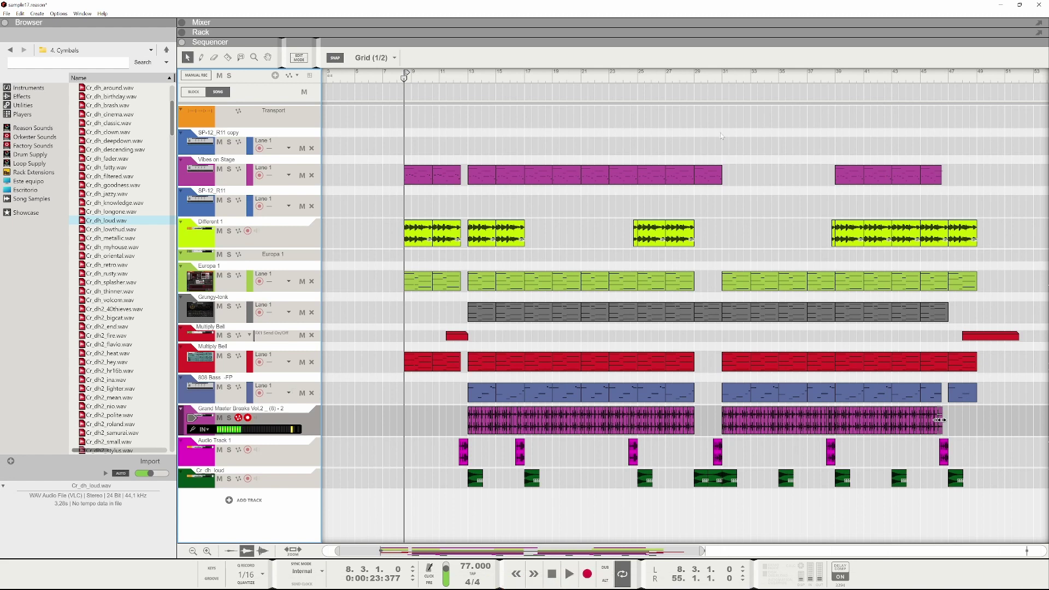
- Add a new audio track below Cr_dh_loud and keep the playhead at 8.3.1.0
scroll(659, 245, "down", 2)
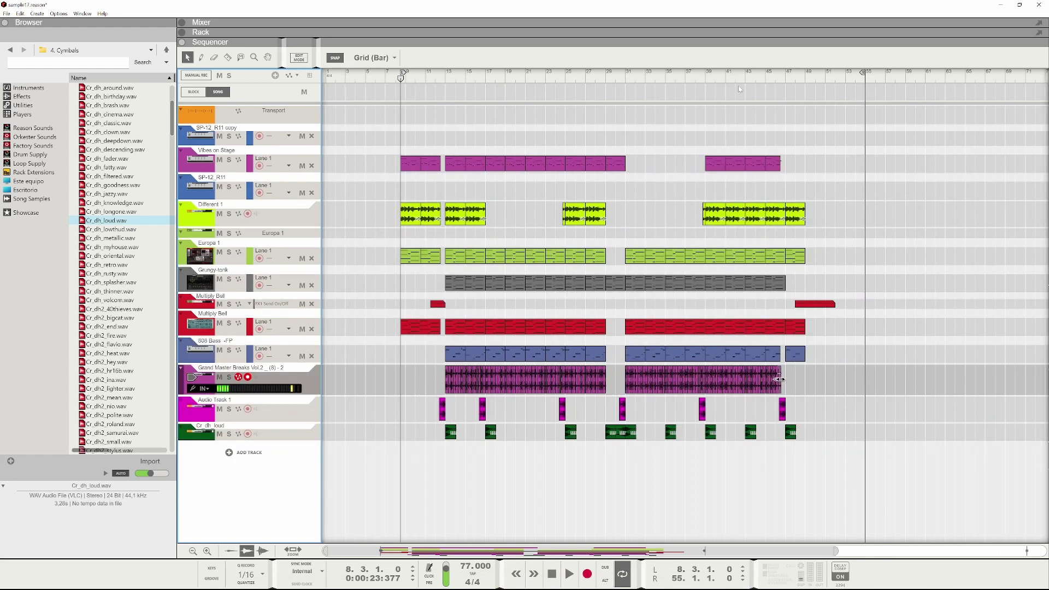
left_click_drag(858, 78, 430, 96)
left_click(404, 101)
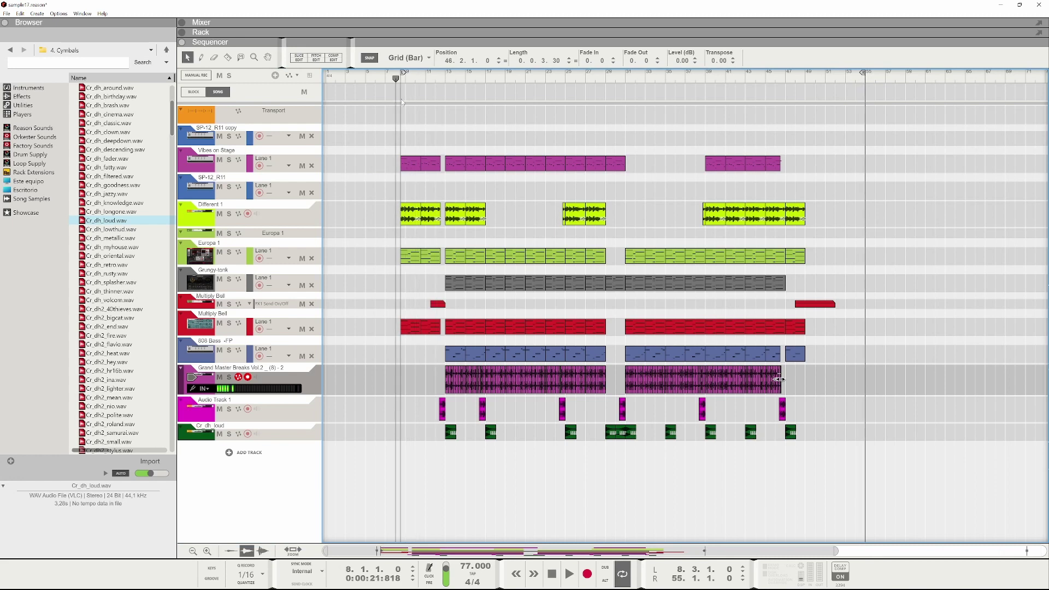
scroll(405, 83, "up", 2)
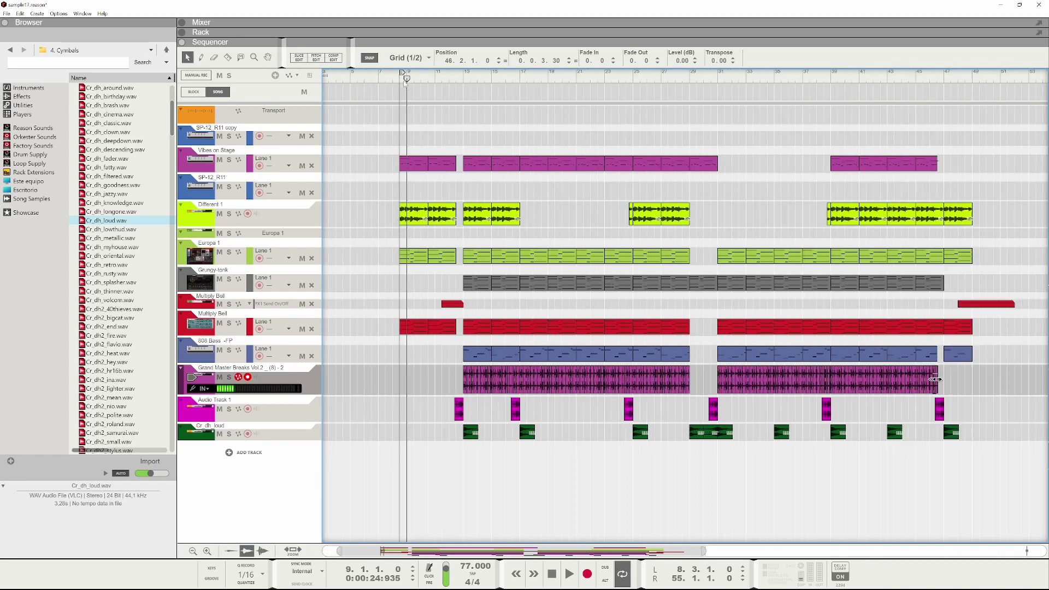
left_click(272, 460)
left_click(291, 468)
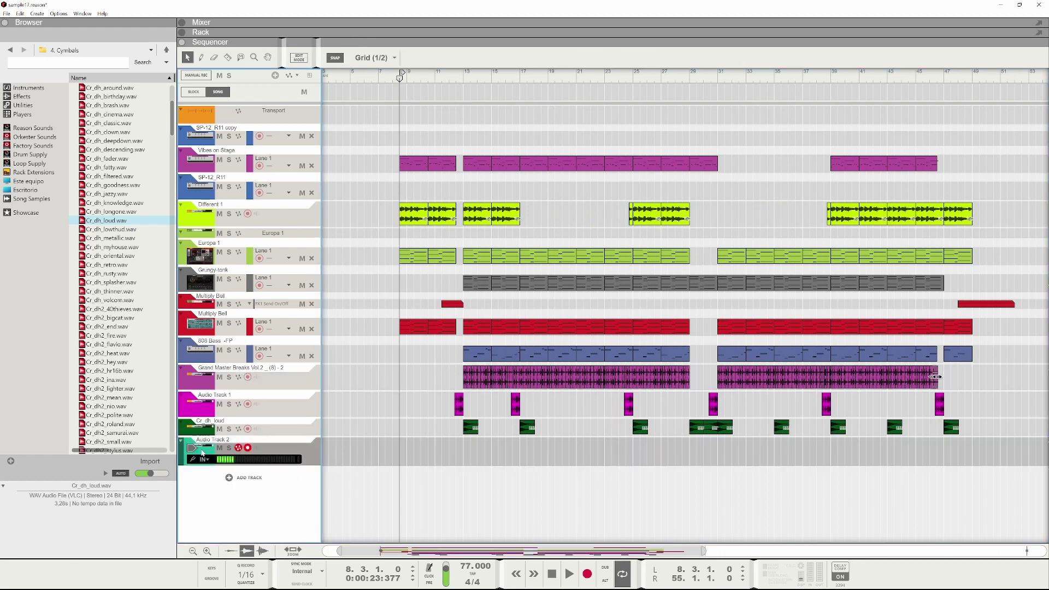
- Solo Audio Track 2 and set its input to stereo, using X-USB ASIO Driver In 1 + In 2
left_click(209, 459)
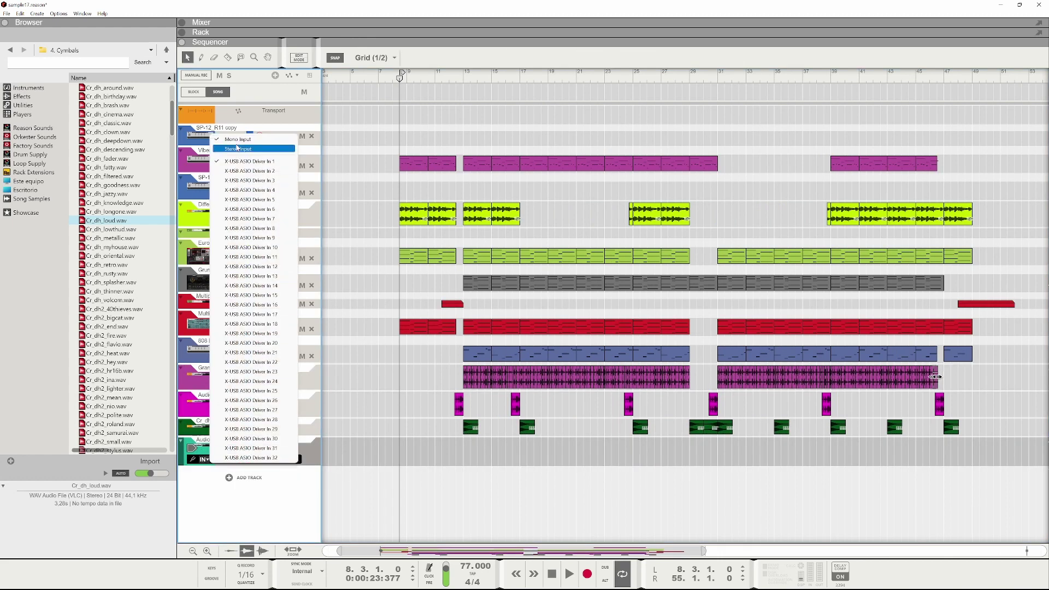
left_click(238, 149)
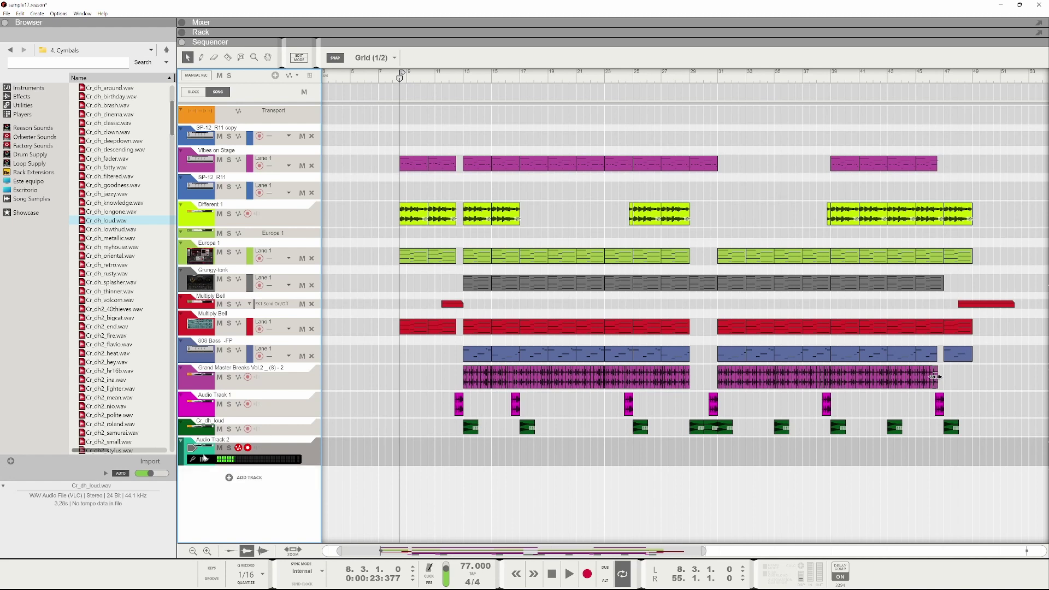
left_click(229, 448)
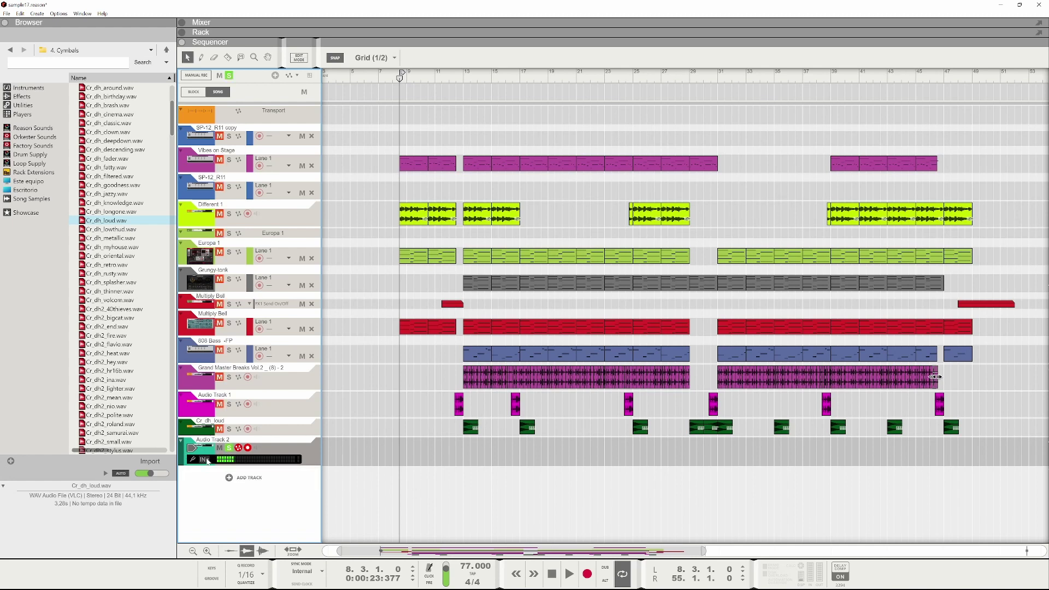
left_click(208, 462)
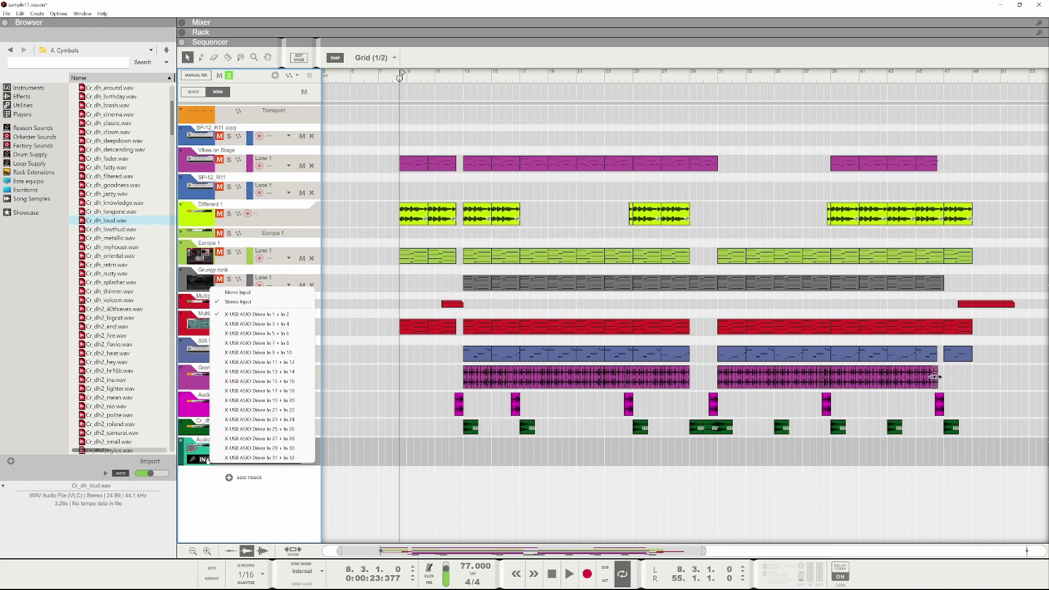
left_click(244, 315)
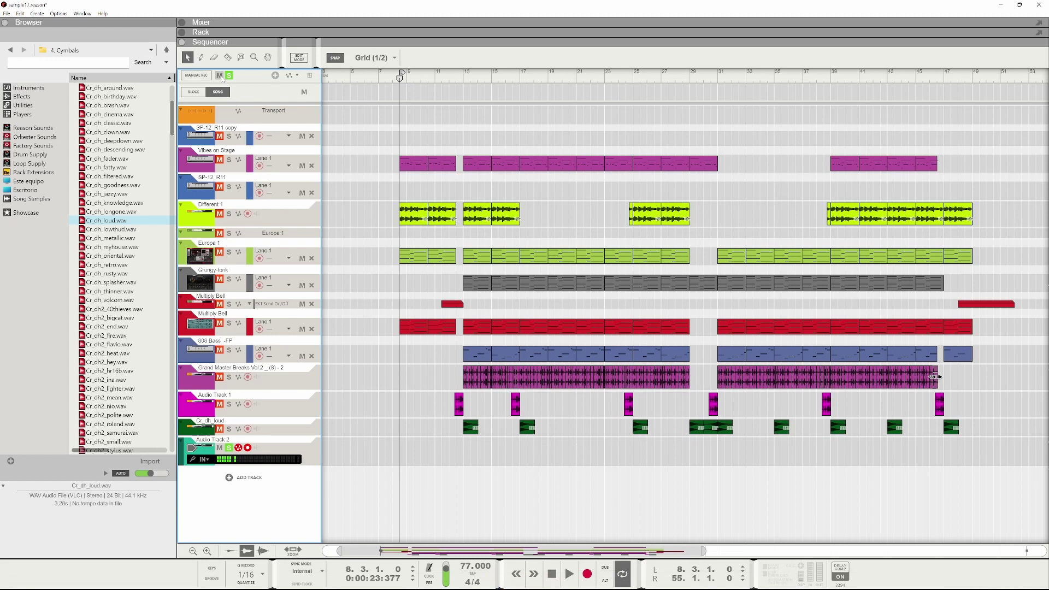
- Start recording onto the muted, unsoloed Audio Track 2 from 8.3.1.0 and extend the right locator to 57.1.1.0
left_click(229, 448)
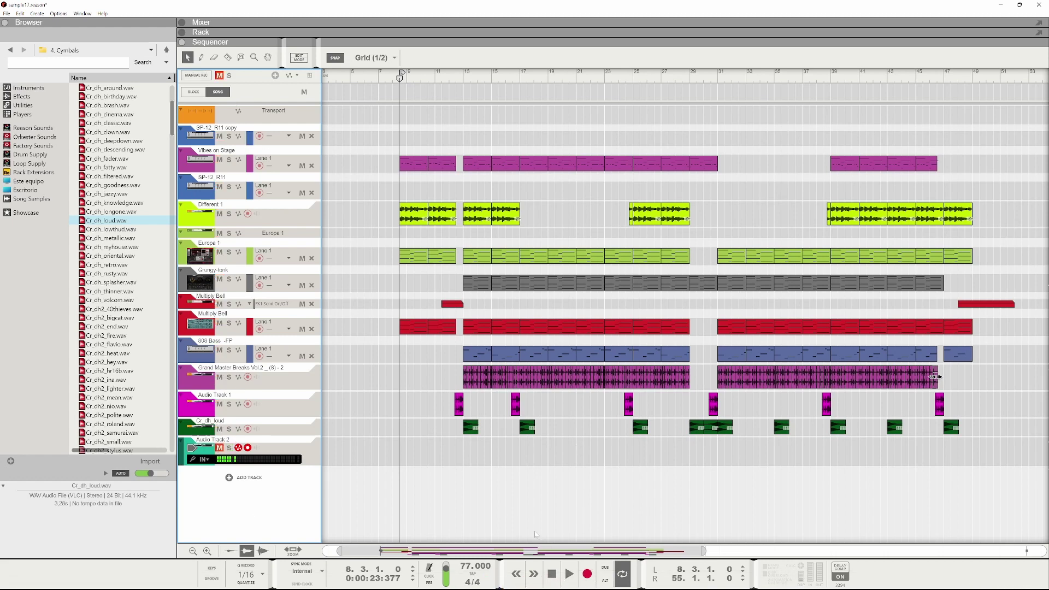
left_click(592, 572)
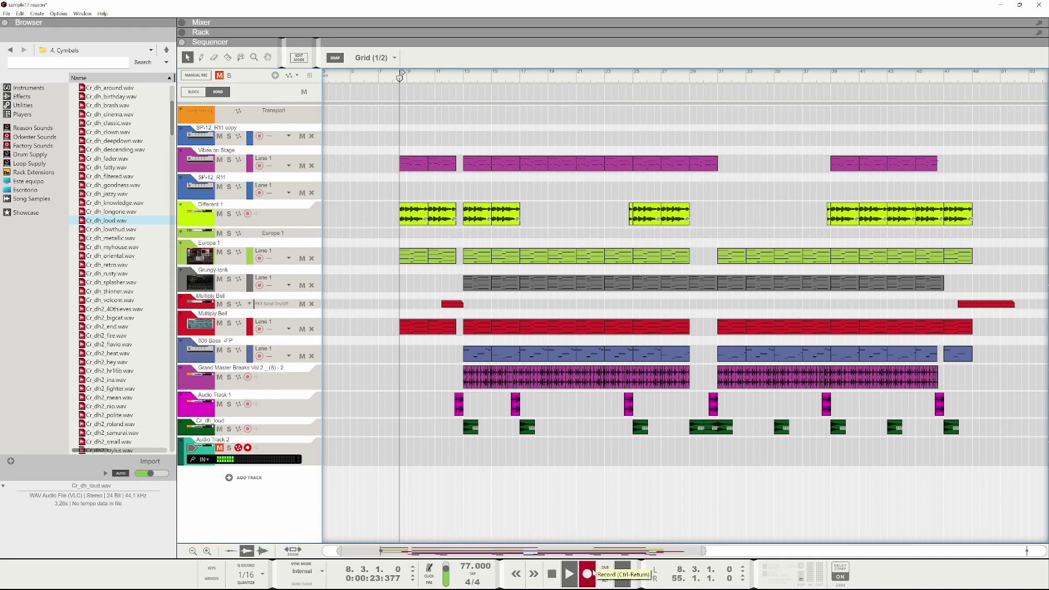
scroll(608, 375, "down", 2)
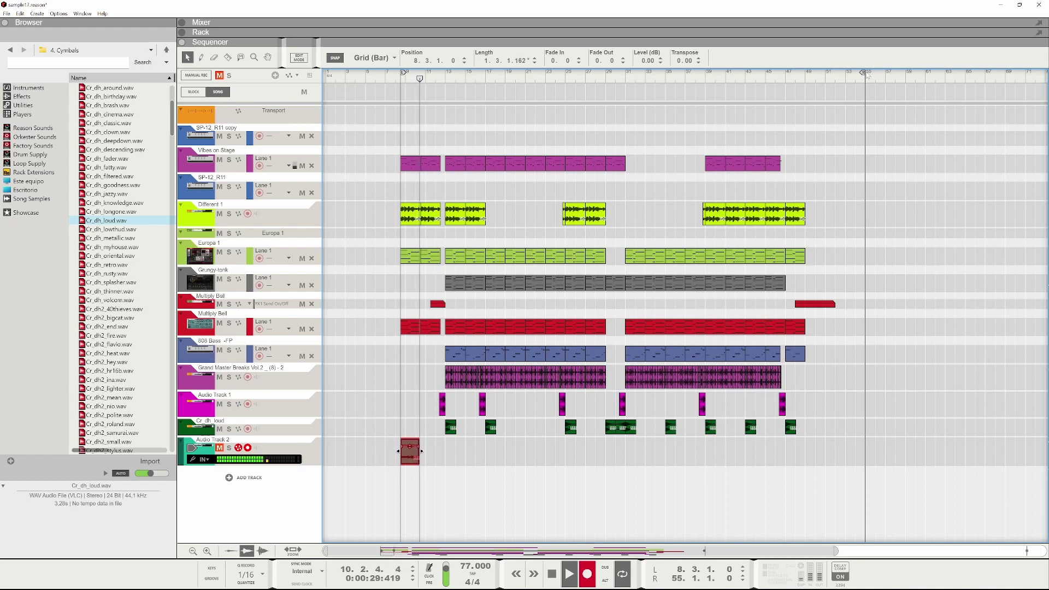
left_click_drag(862, 72, 883, 73)
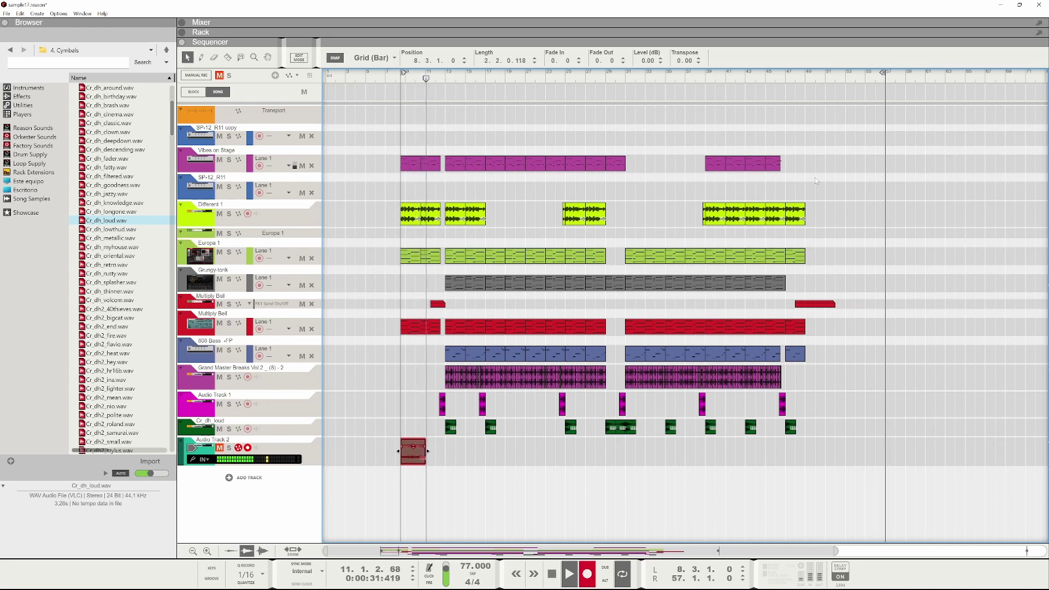